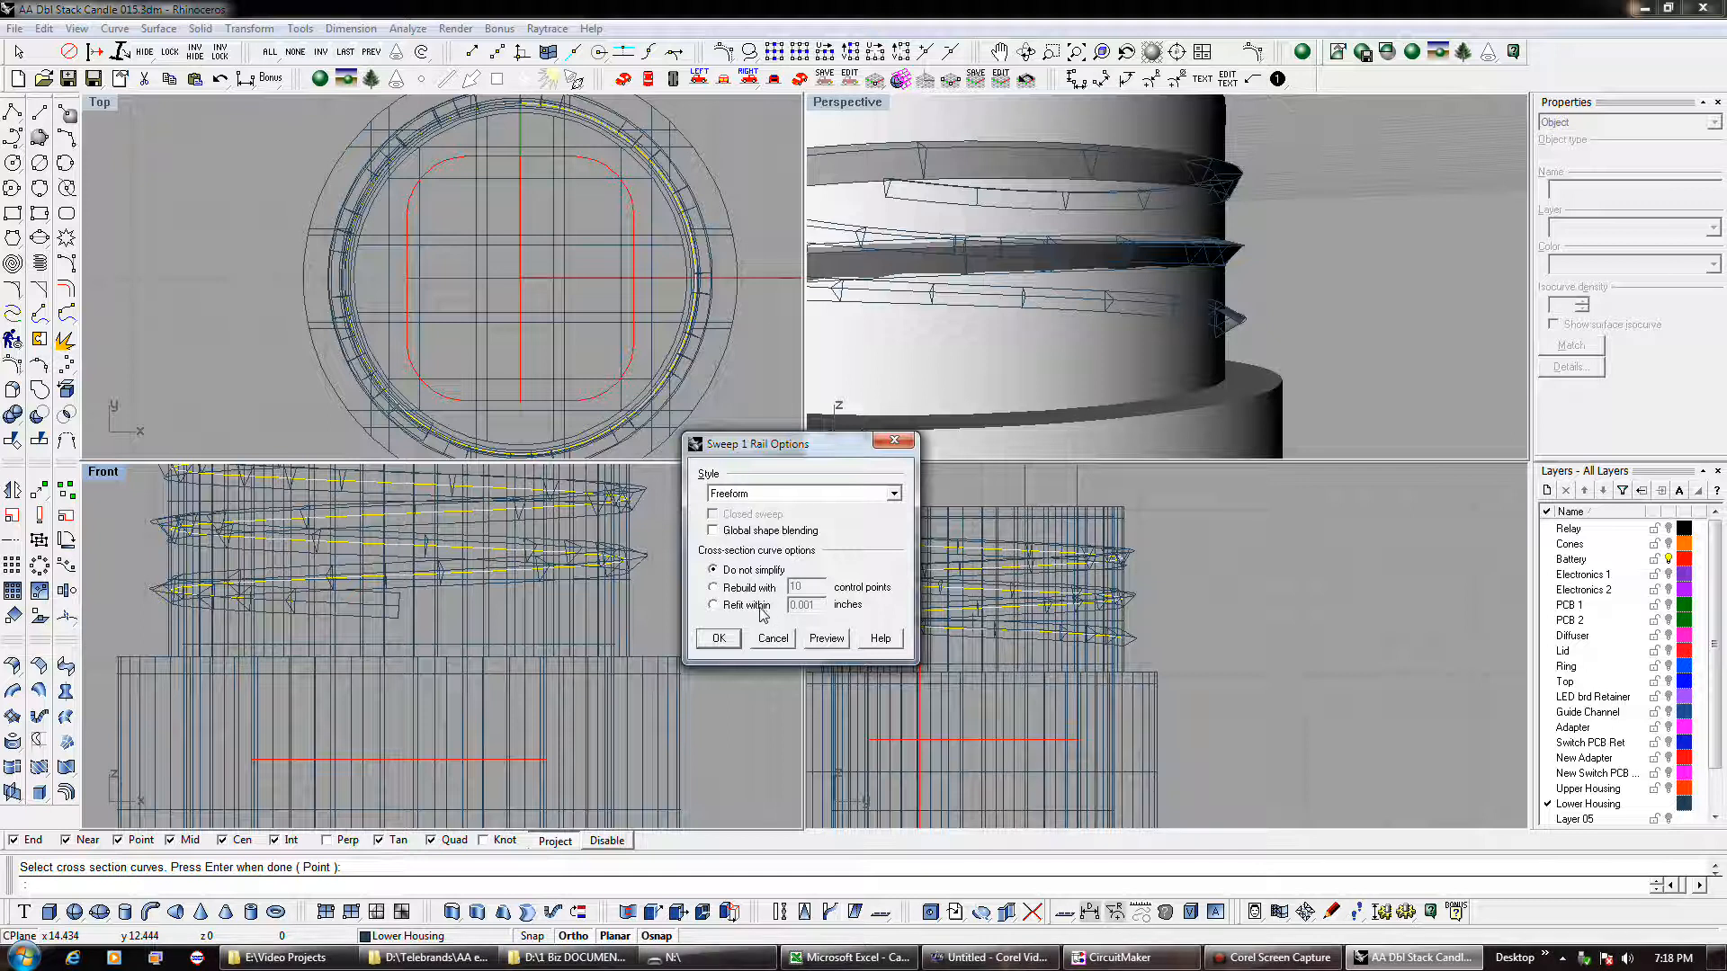
- Set the one-rail sweep style to Roadlike Front and preview the thread
left_click(760, 609)
left_click(746, 570)
left_click(743, 538)
left_click(758, 494)
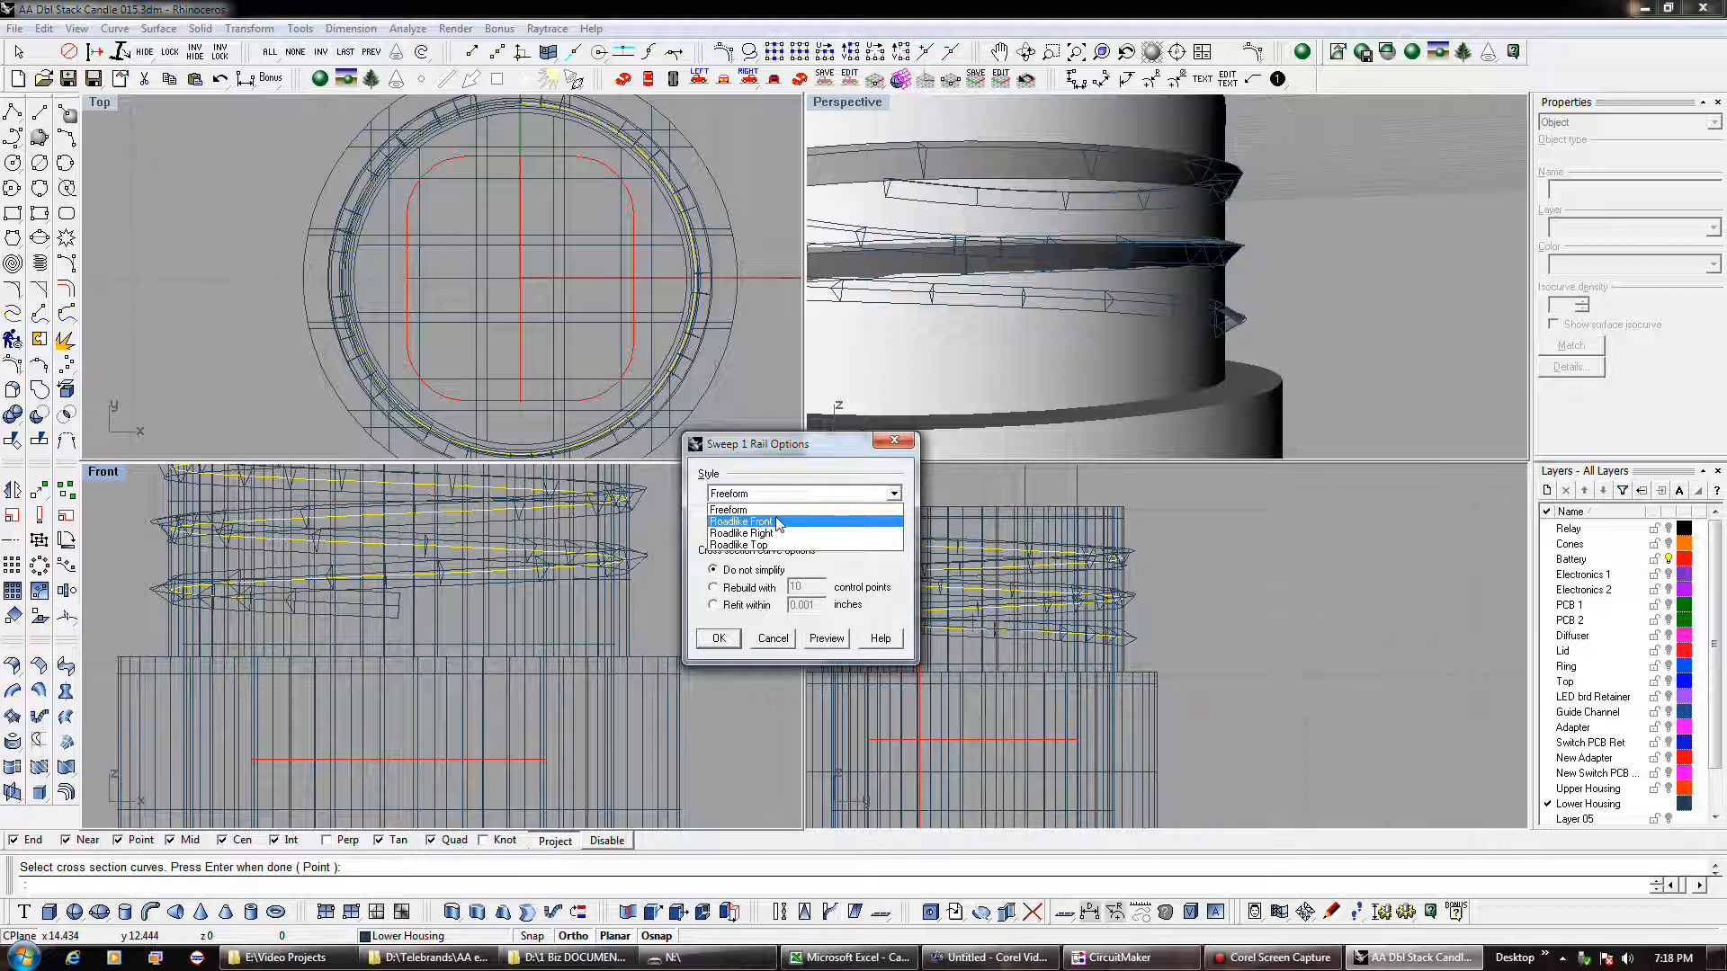
left_click(778, 525)
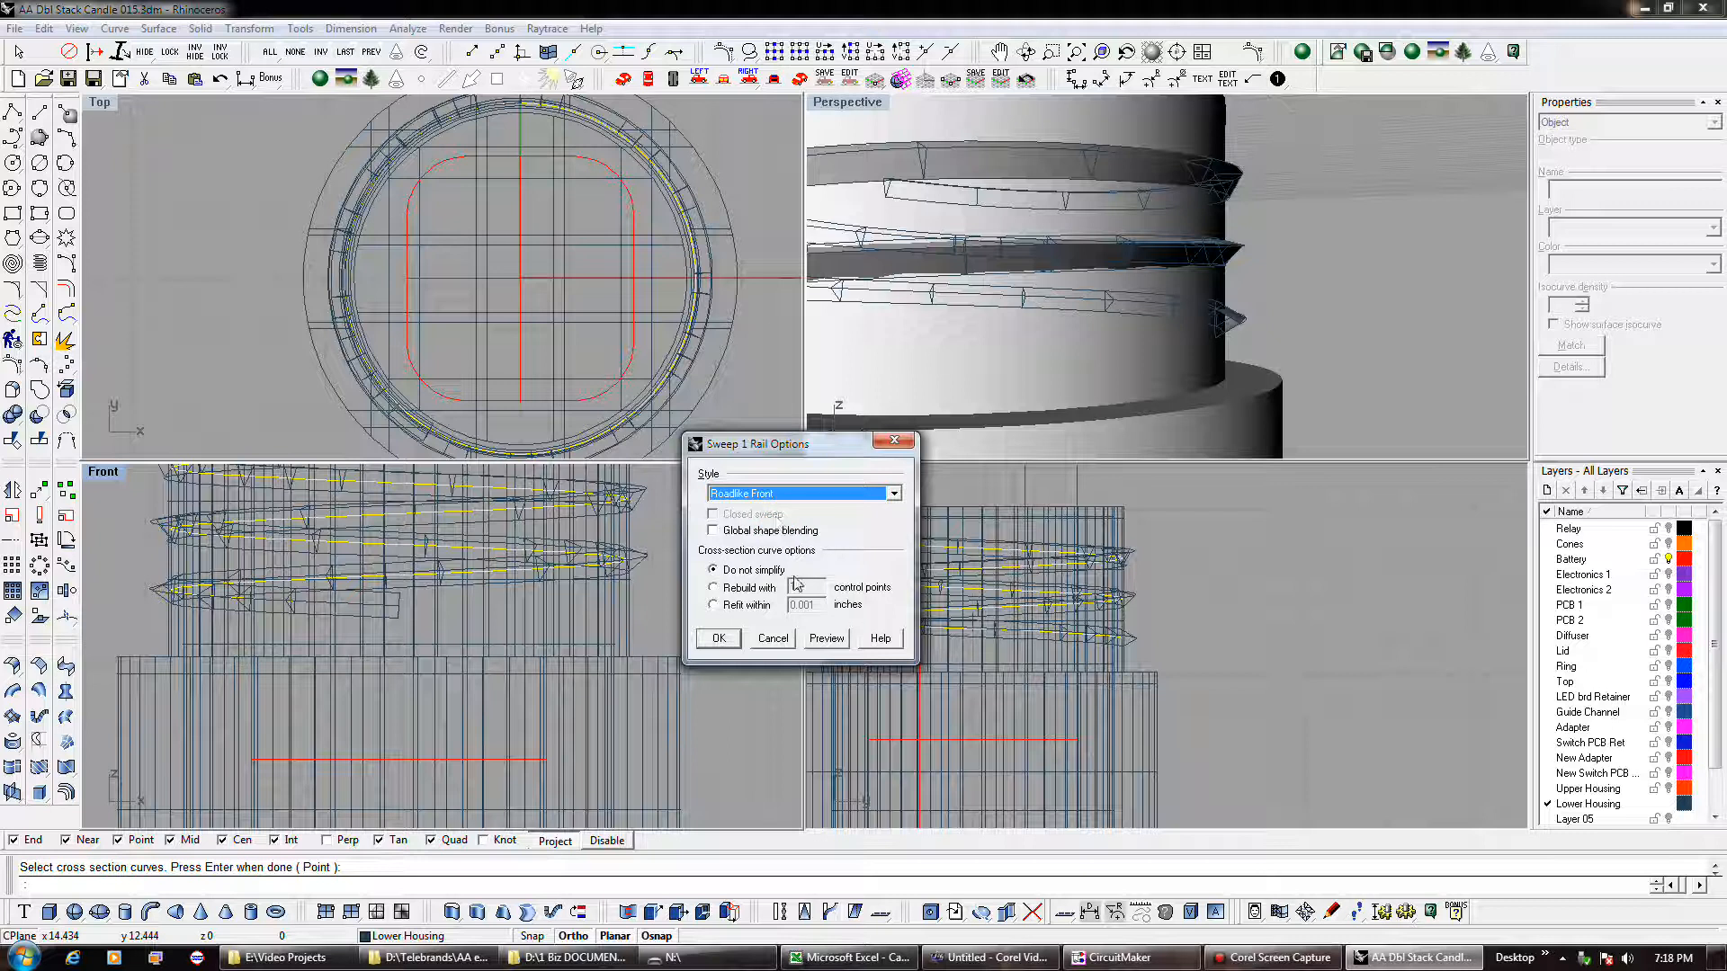
left_click(828, 639)
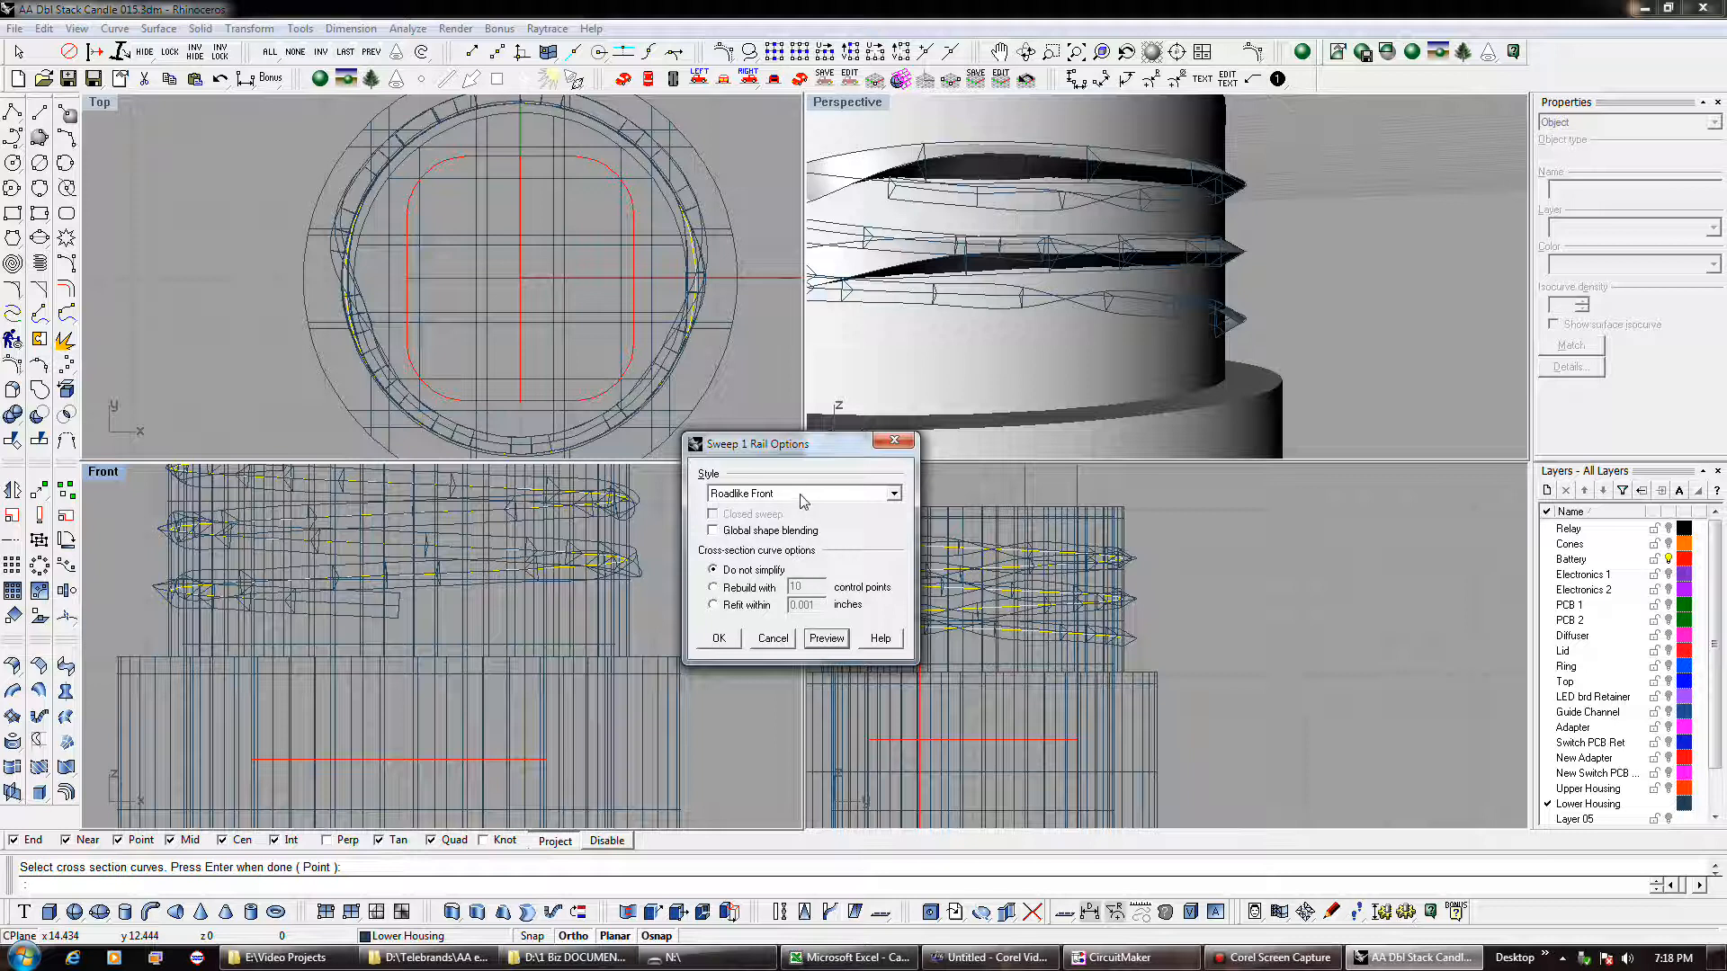
- Return the sweep style to Freeform, turn on Global shape blending and preview the thread
left_click(804, 502)
left_click(792, 510)
left_click(828, 644)
left_click(713, 530)
left_click(828, 644)
left_click(827, 644)
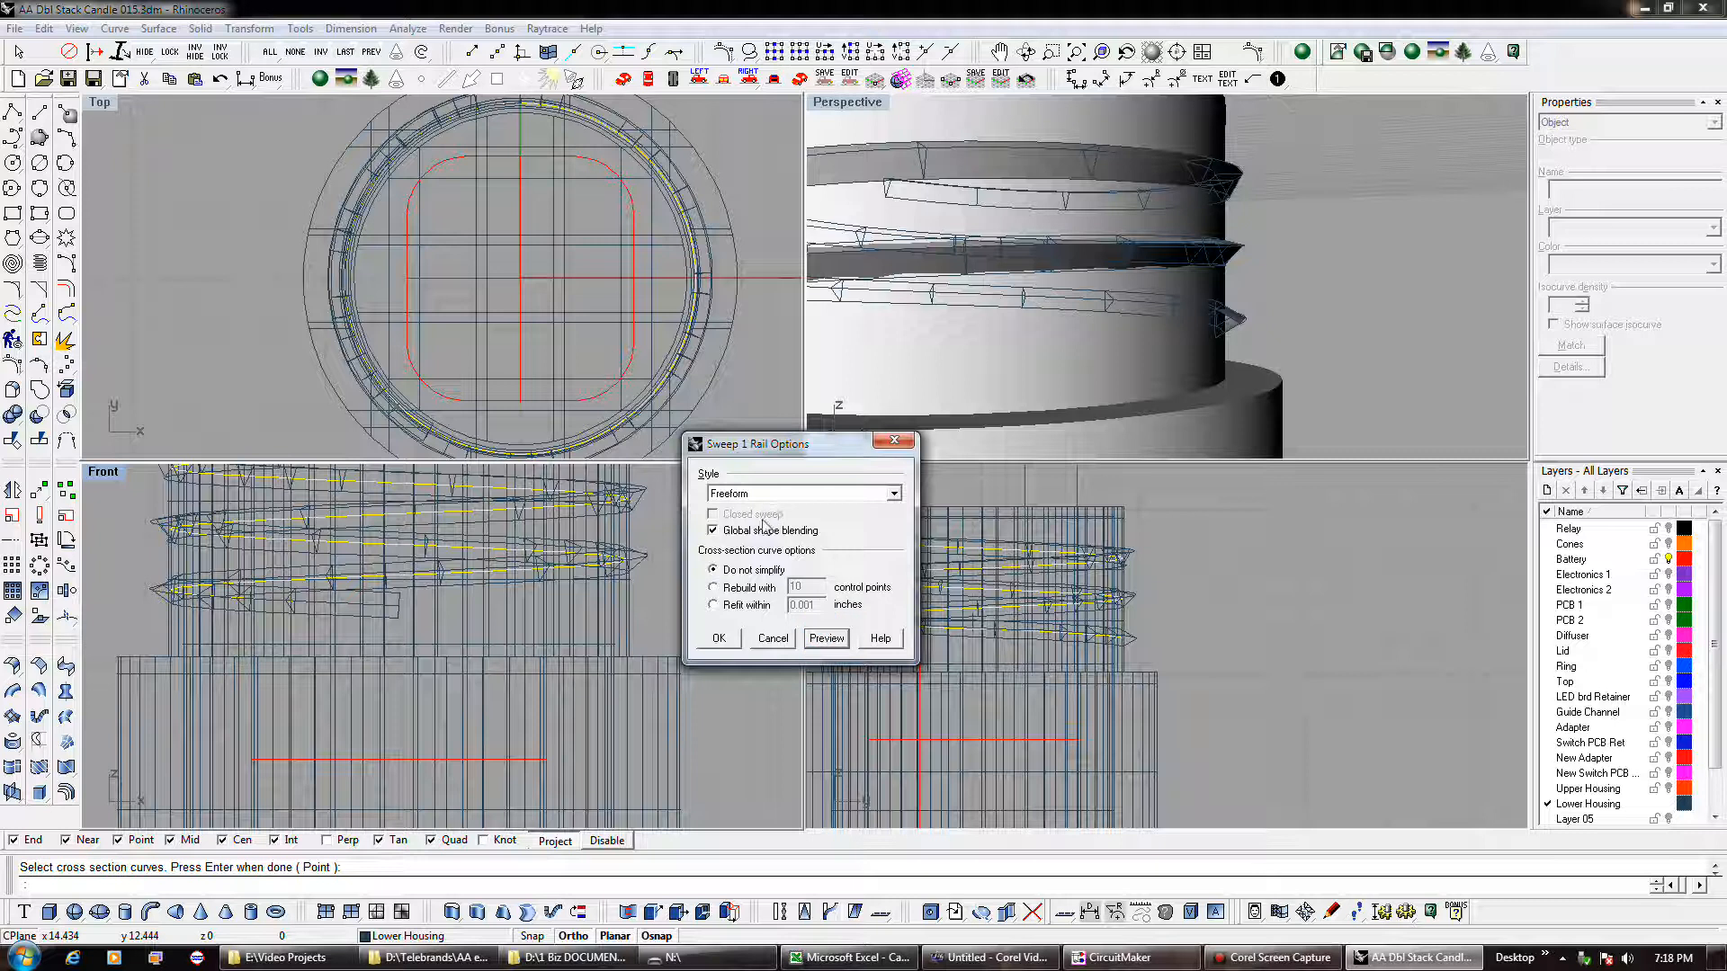
- Set the sweep style to Roadlike Right and preview the thread
left_click(784, 493)
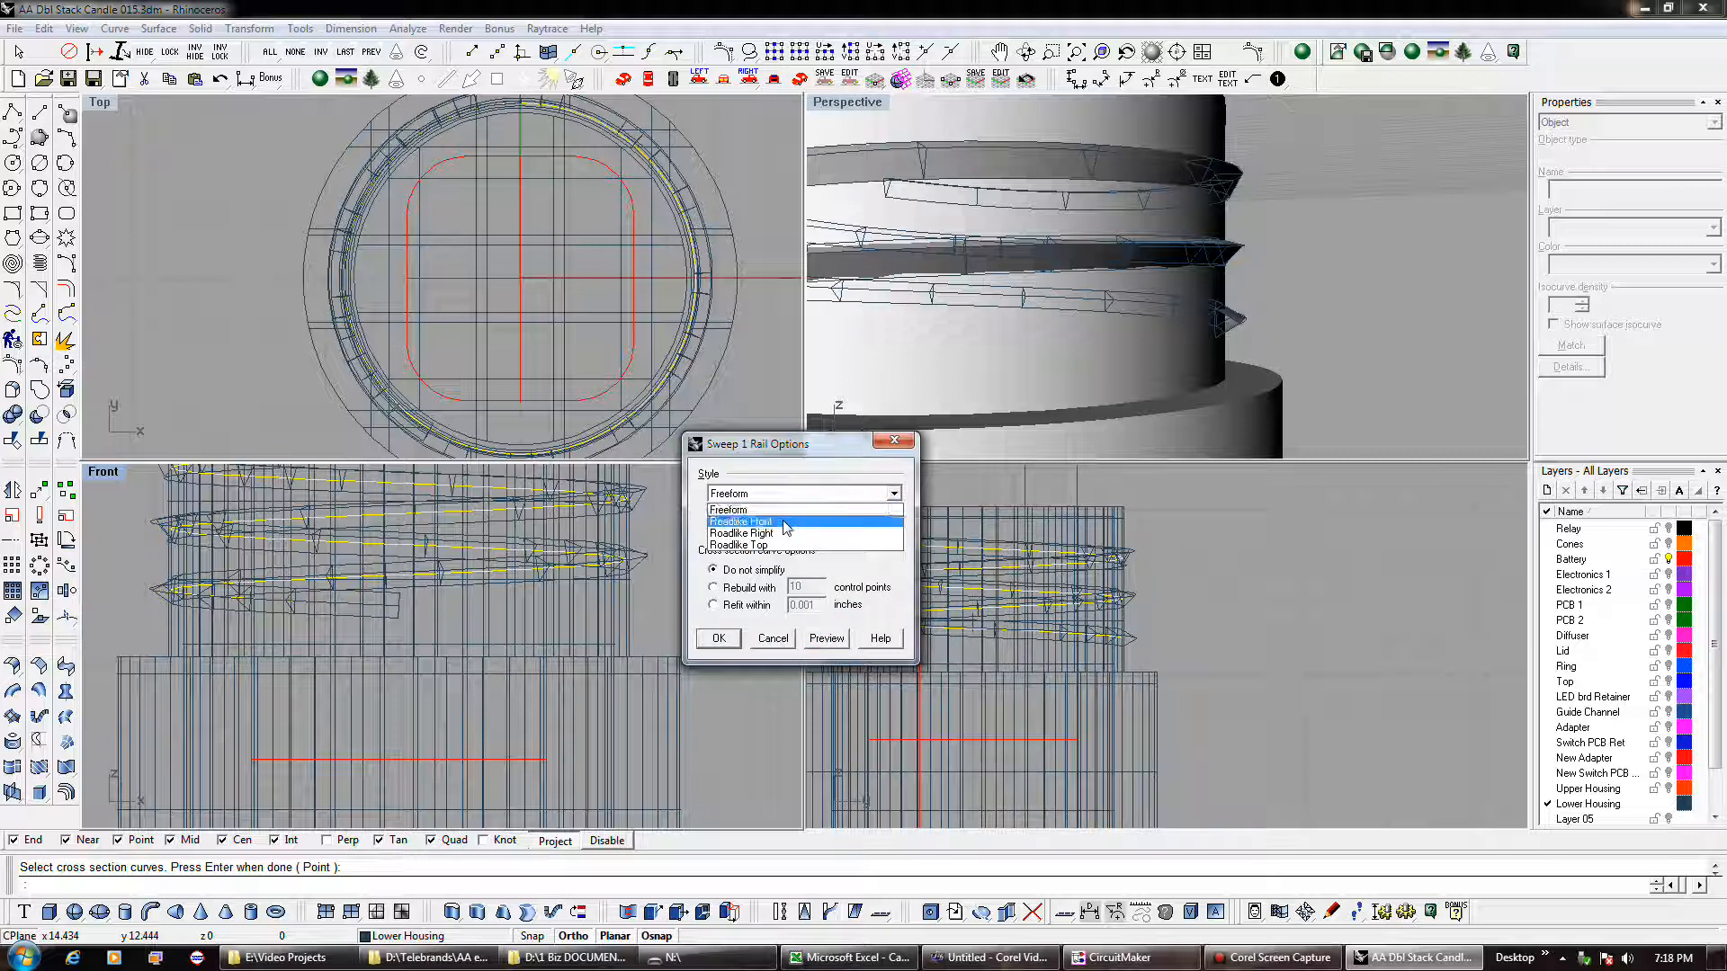
left_click(741, 534)
left_click(834, 640)
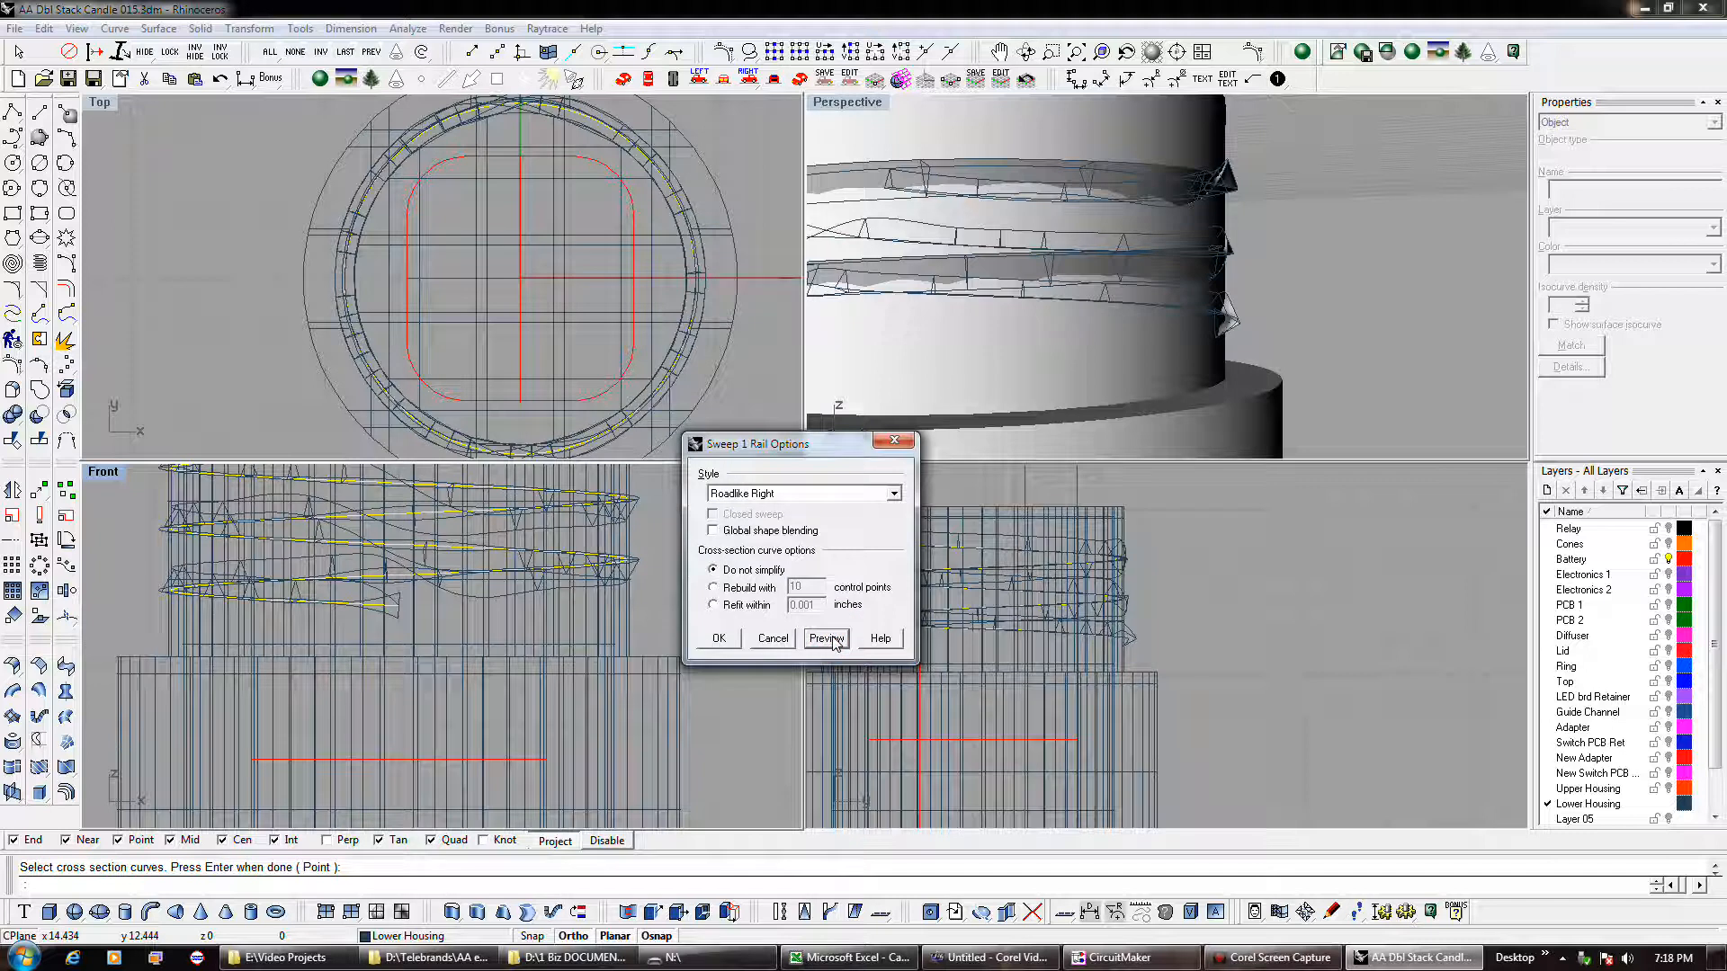
left_click(832, 639)
- Set the sweep style to Roadlike Top without simplifying the cross section, preview it and create the thread
left_click(807, 495)
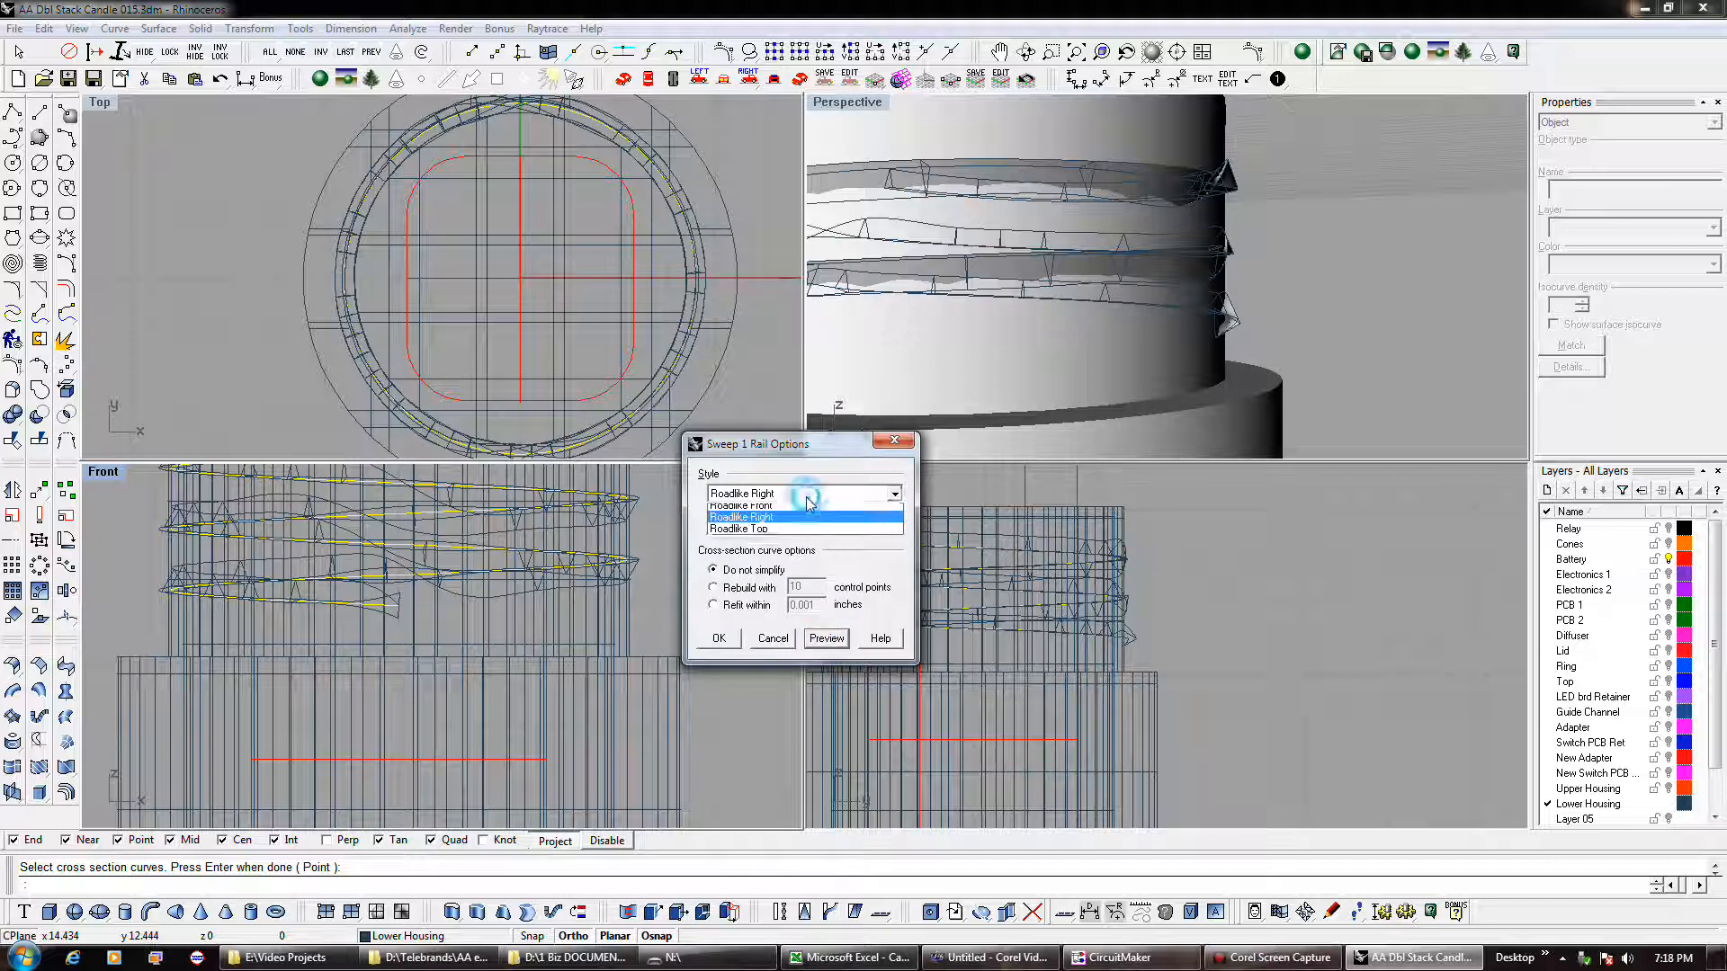
left_click(812, 520)
left_click(819, 638)
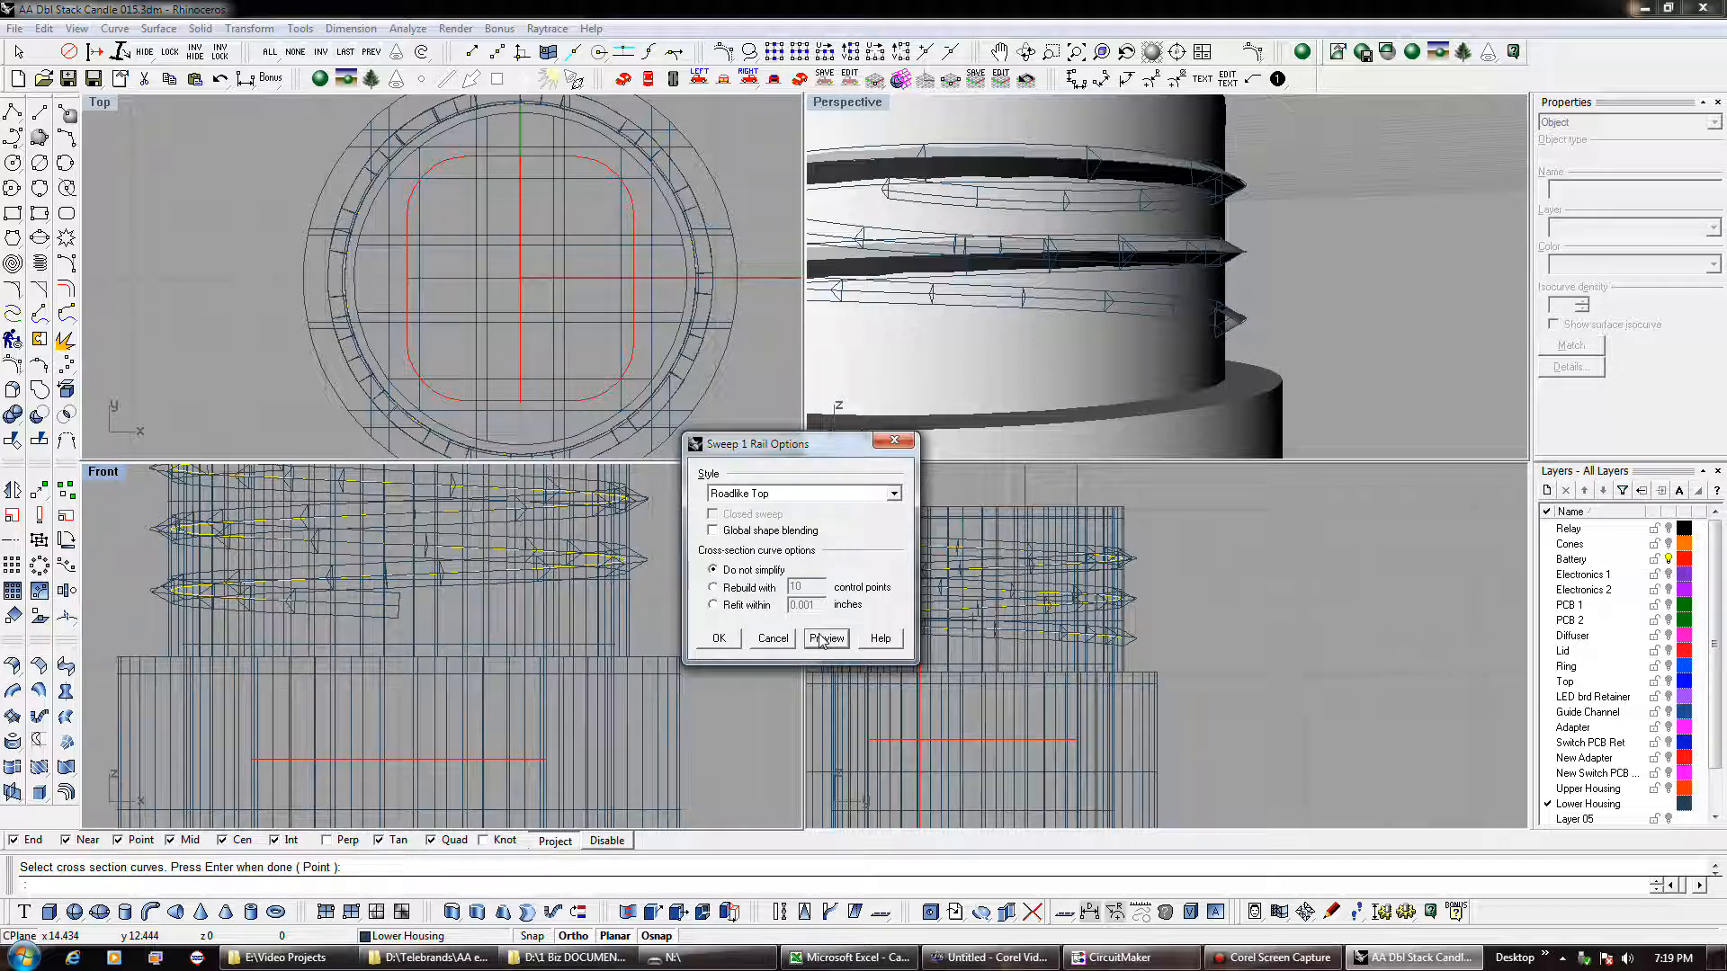
left_click(743, 530)
left_click(825, 638)
left_click(723, 637)
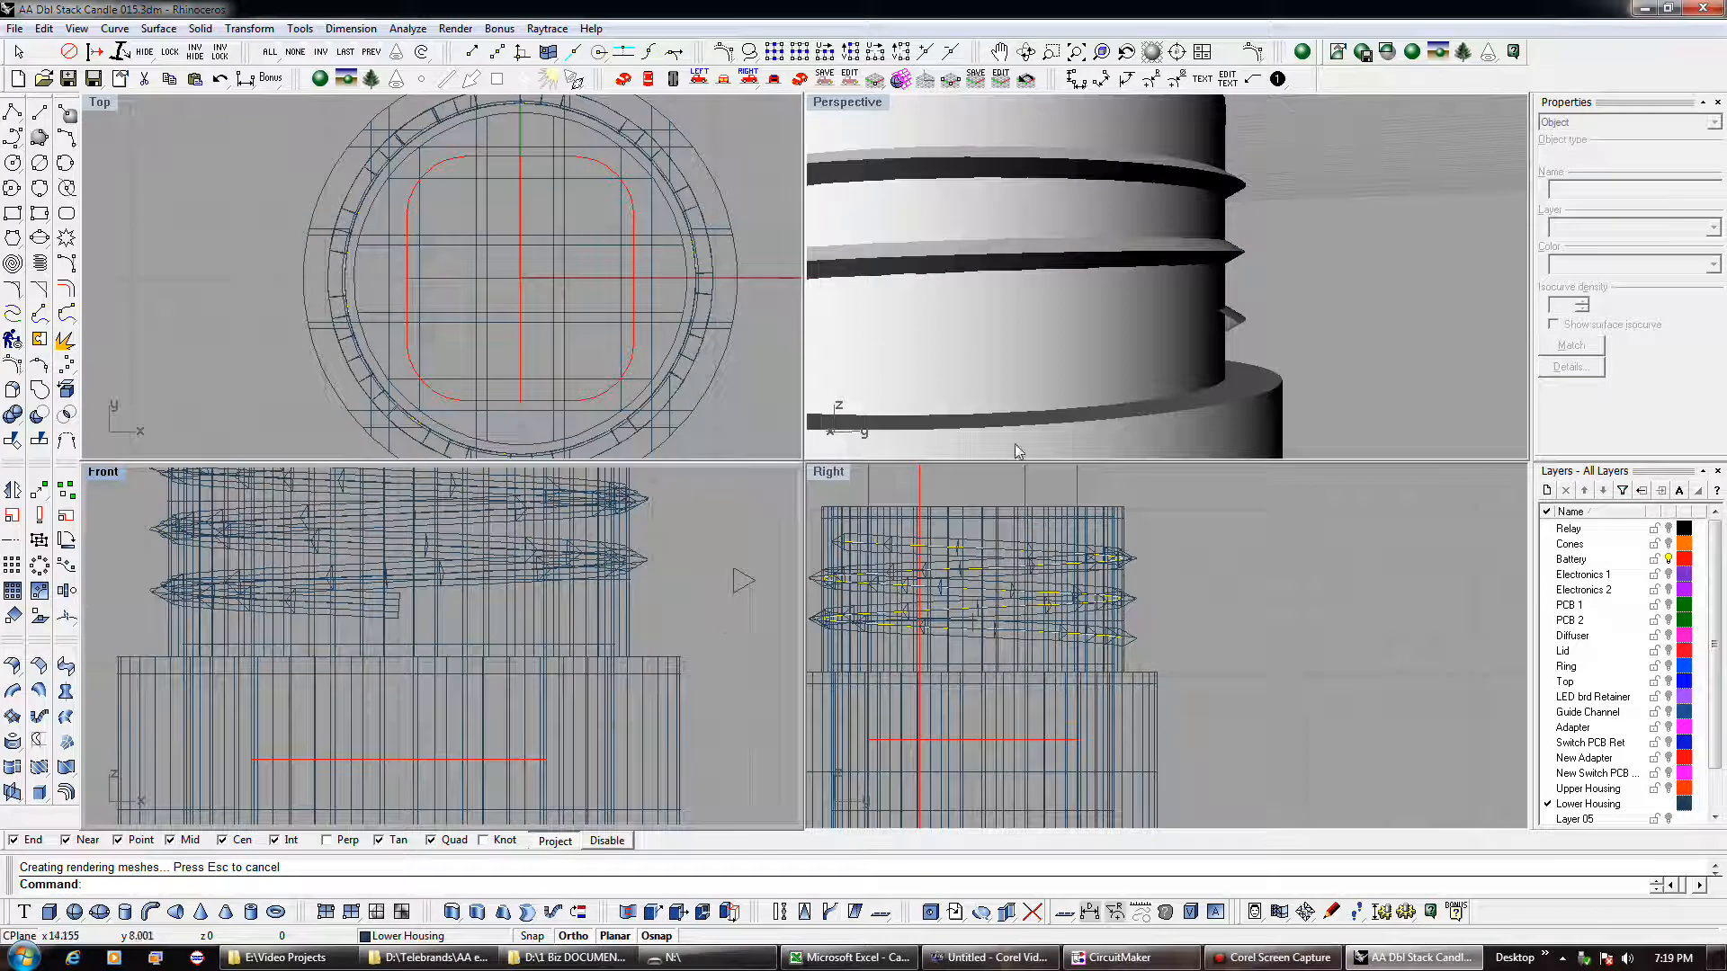
- Examine the swept thread from several sides around the housing neck and undo the sweep
scroll(1243, 322, "down", 3)
scroll(1242, 322, "up", 3)
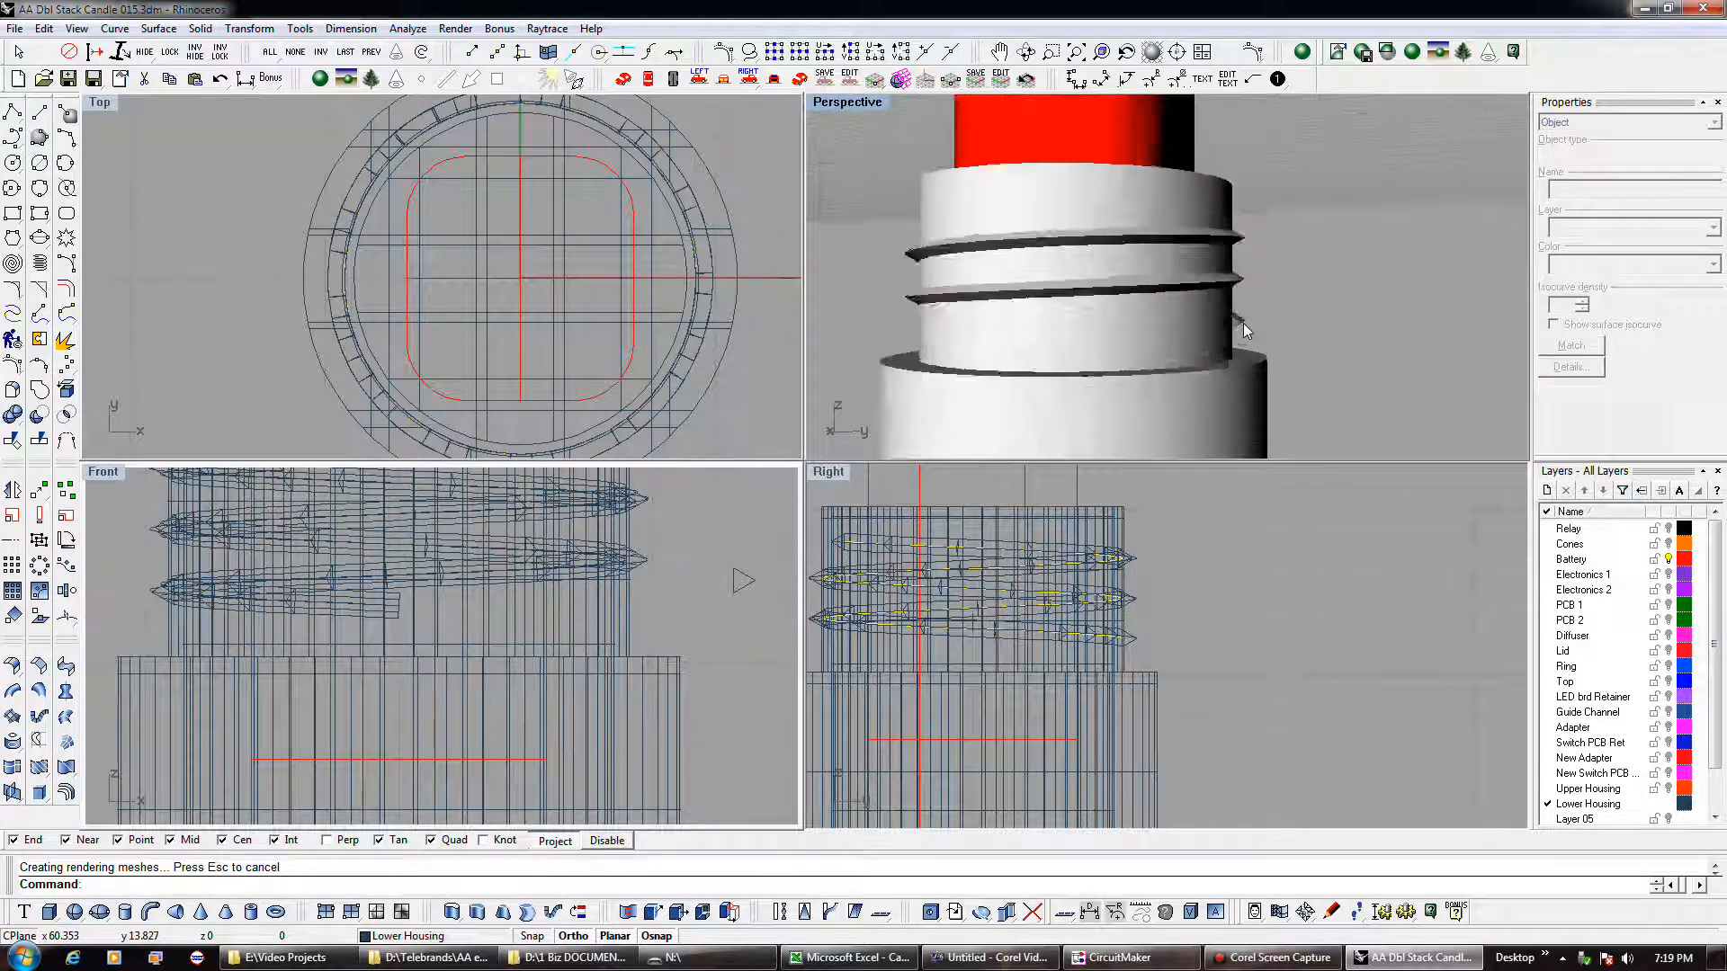
right_click_drag(1313, 278, 1024, 392)
scroll(1205, 347, "up", 4)
scroll(1023, 392, "down", 6)
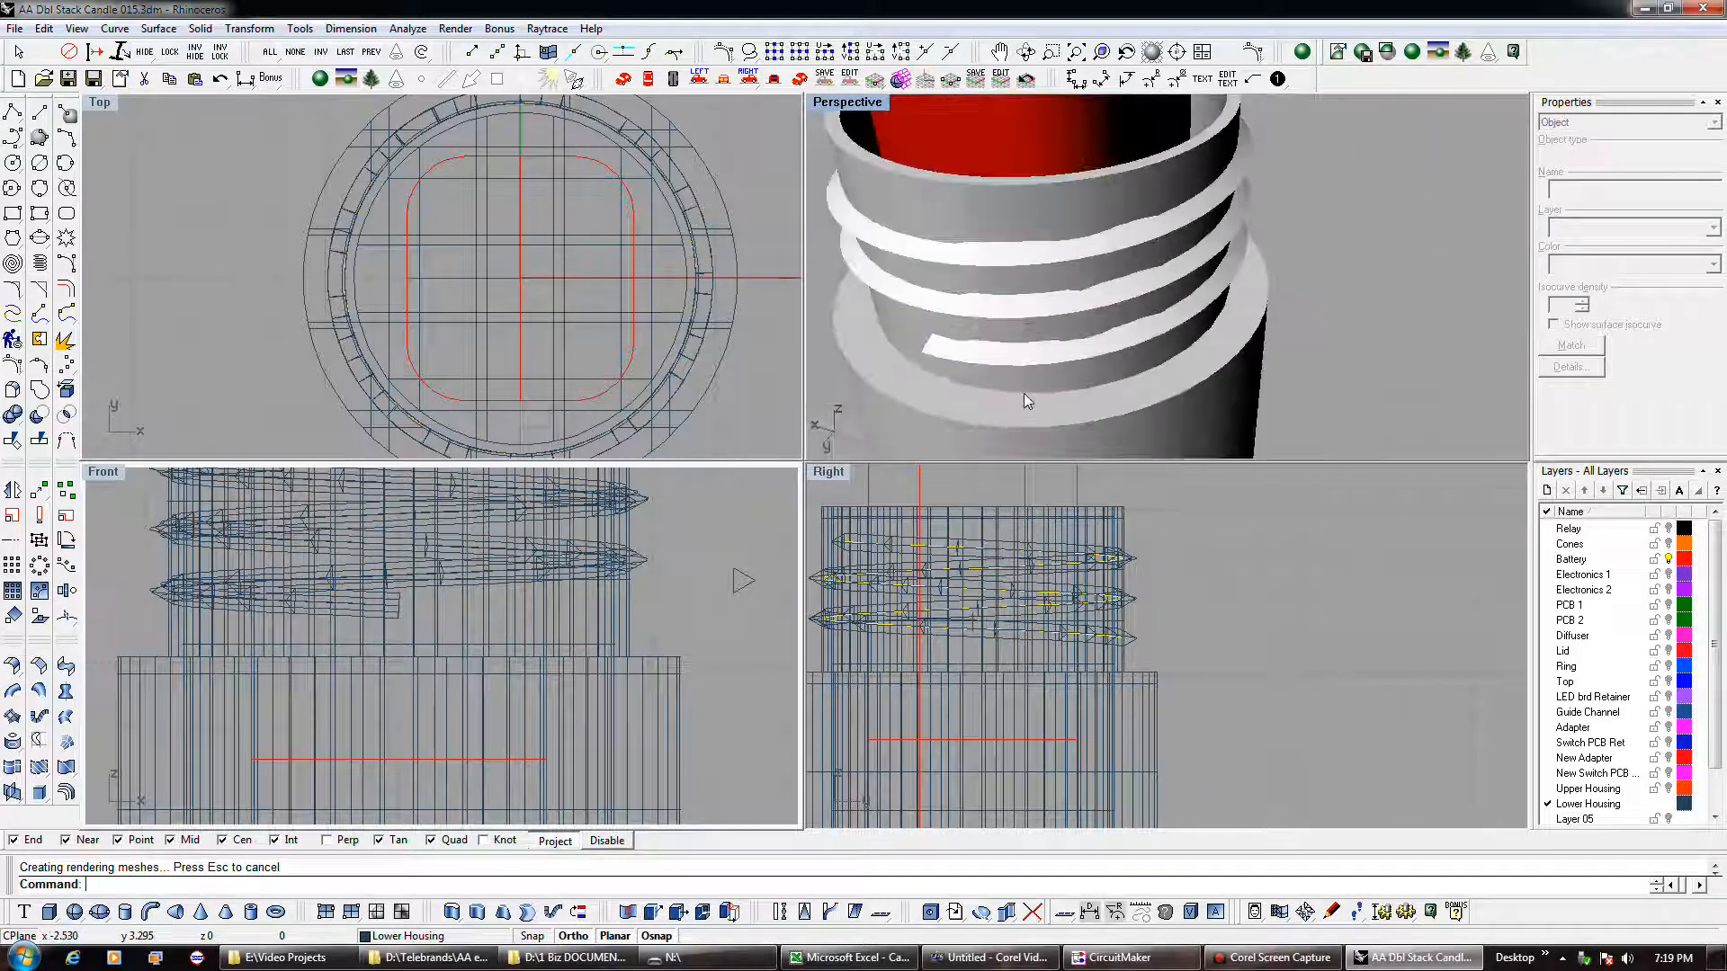
right_click_drag(1176, 257, 928, 235)
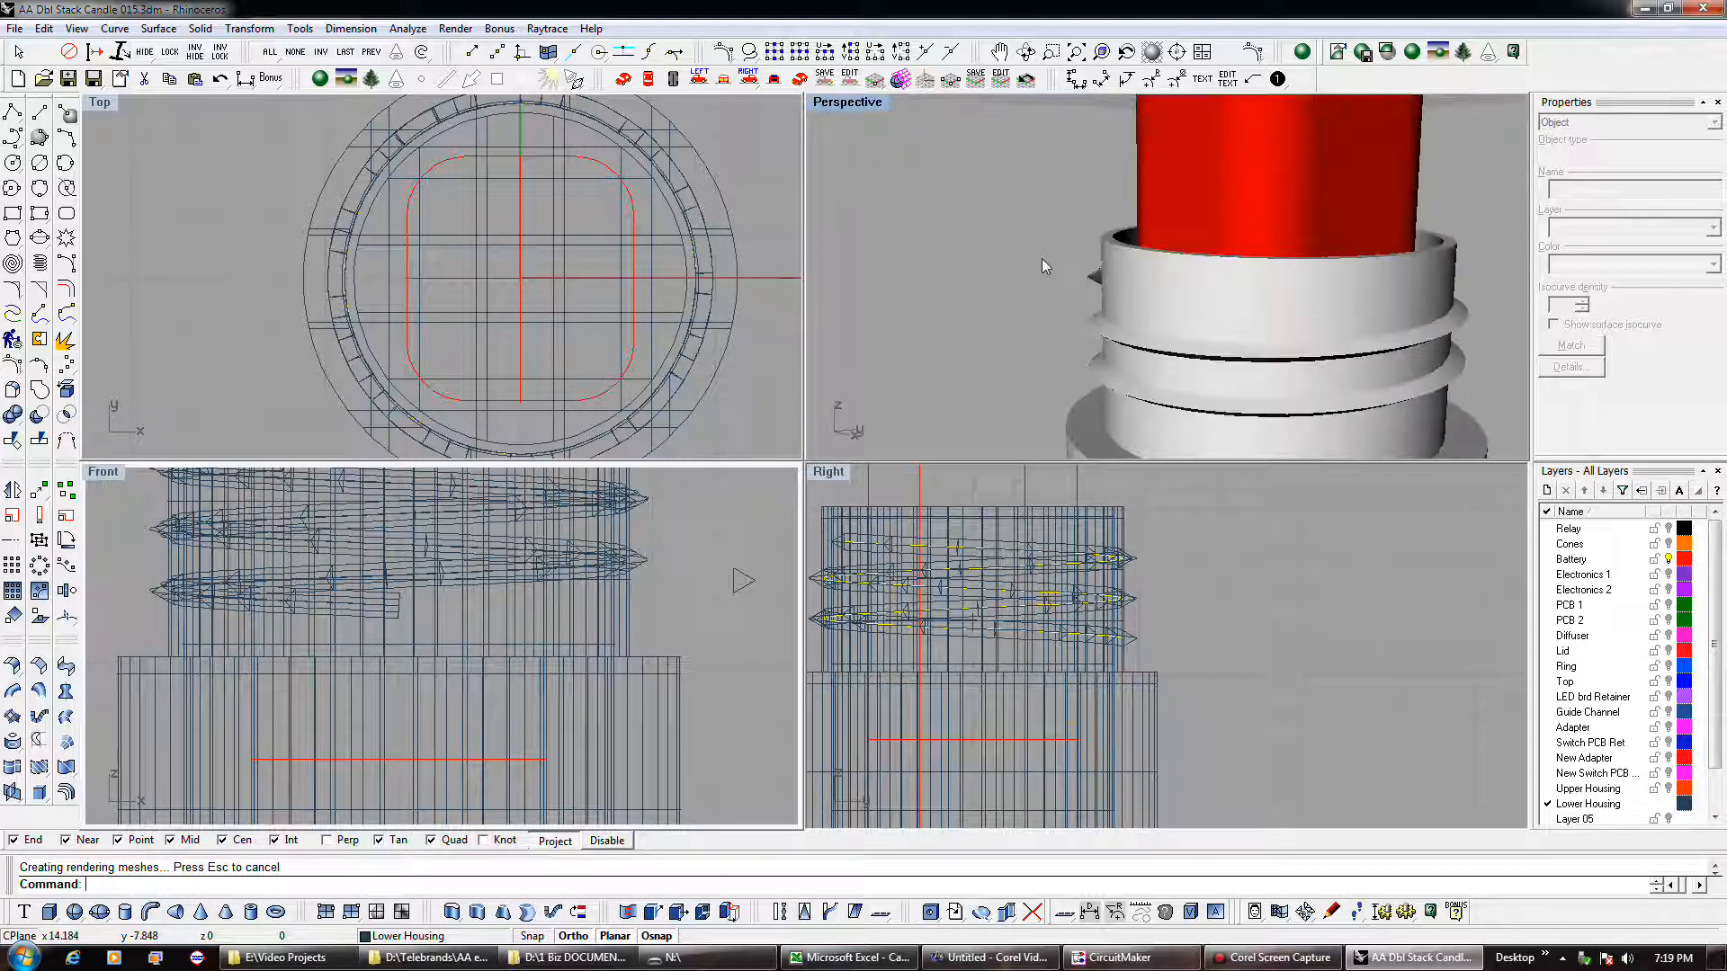
scroll(1063, 265, "up", 5)
right_click_drag(1076, 270, 1503, 270)
scroll(1130, 277, "down", 4)
left_click(1099, 316)
right_click_drag(1099, 317, 1368, 320)
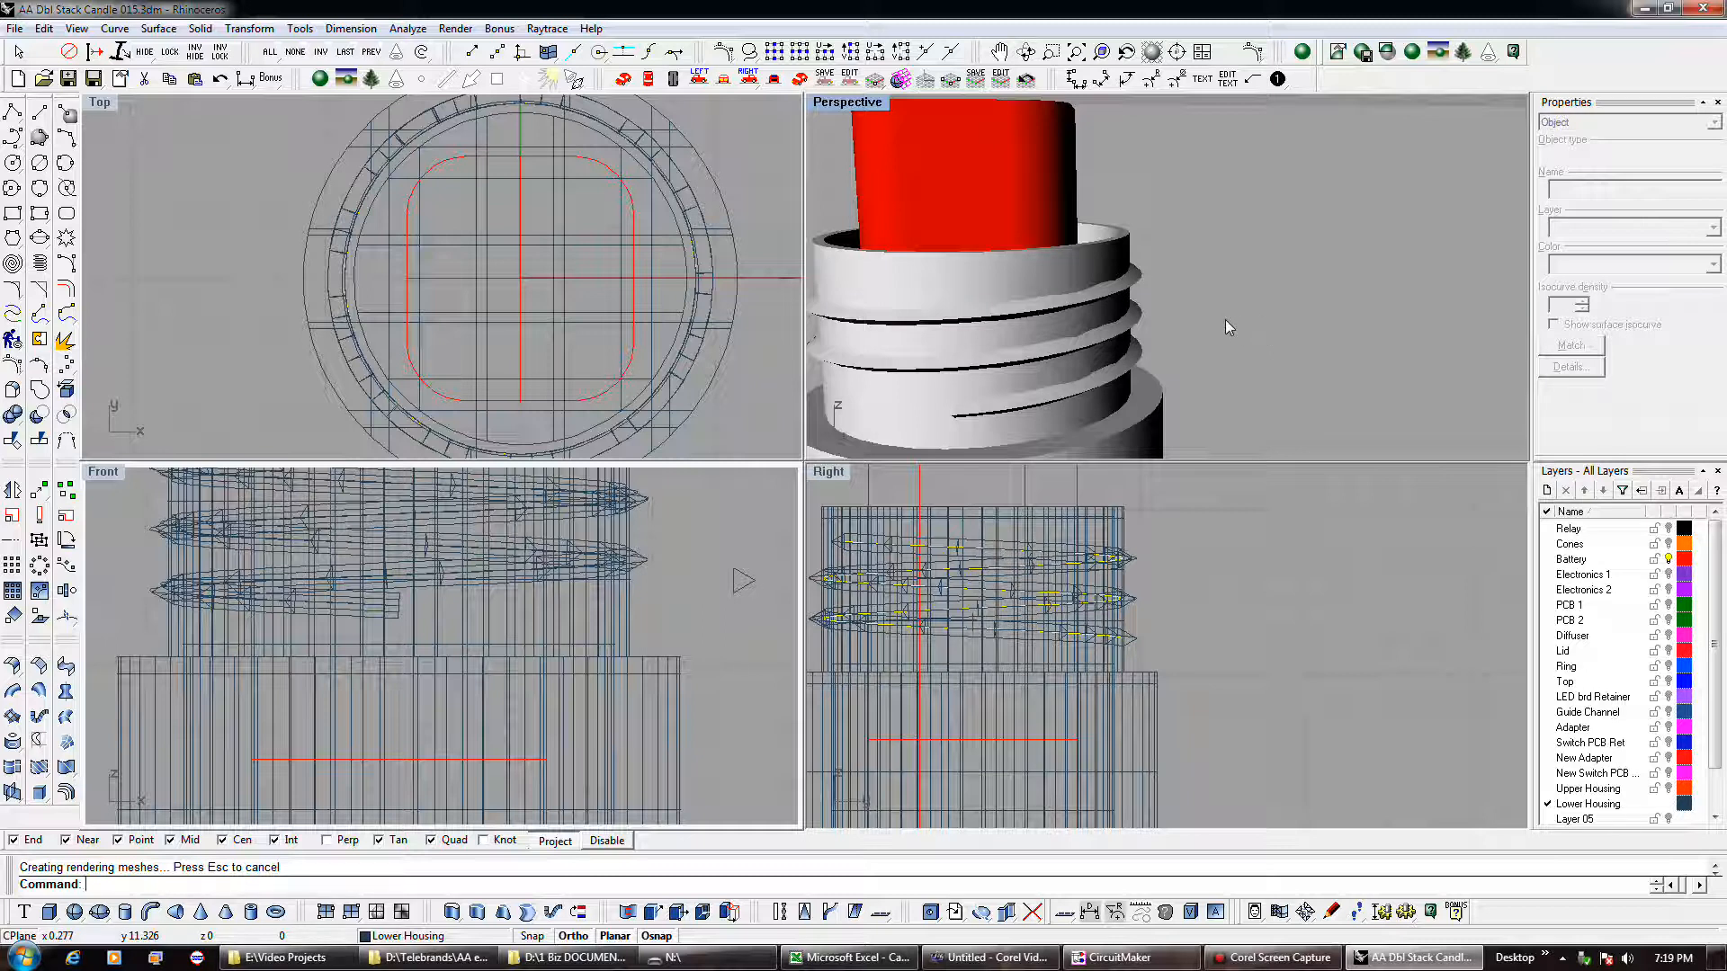
left_click(220, 80)
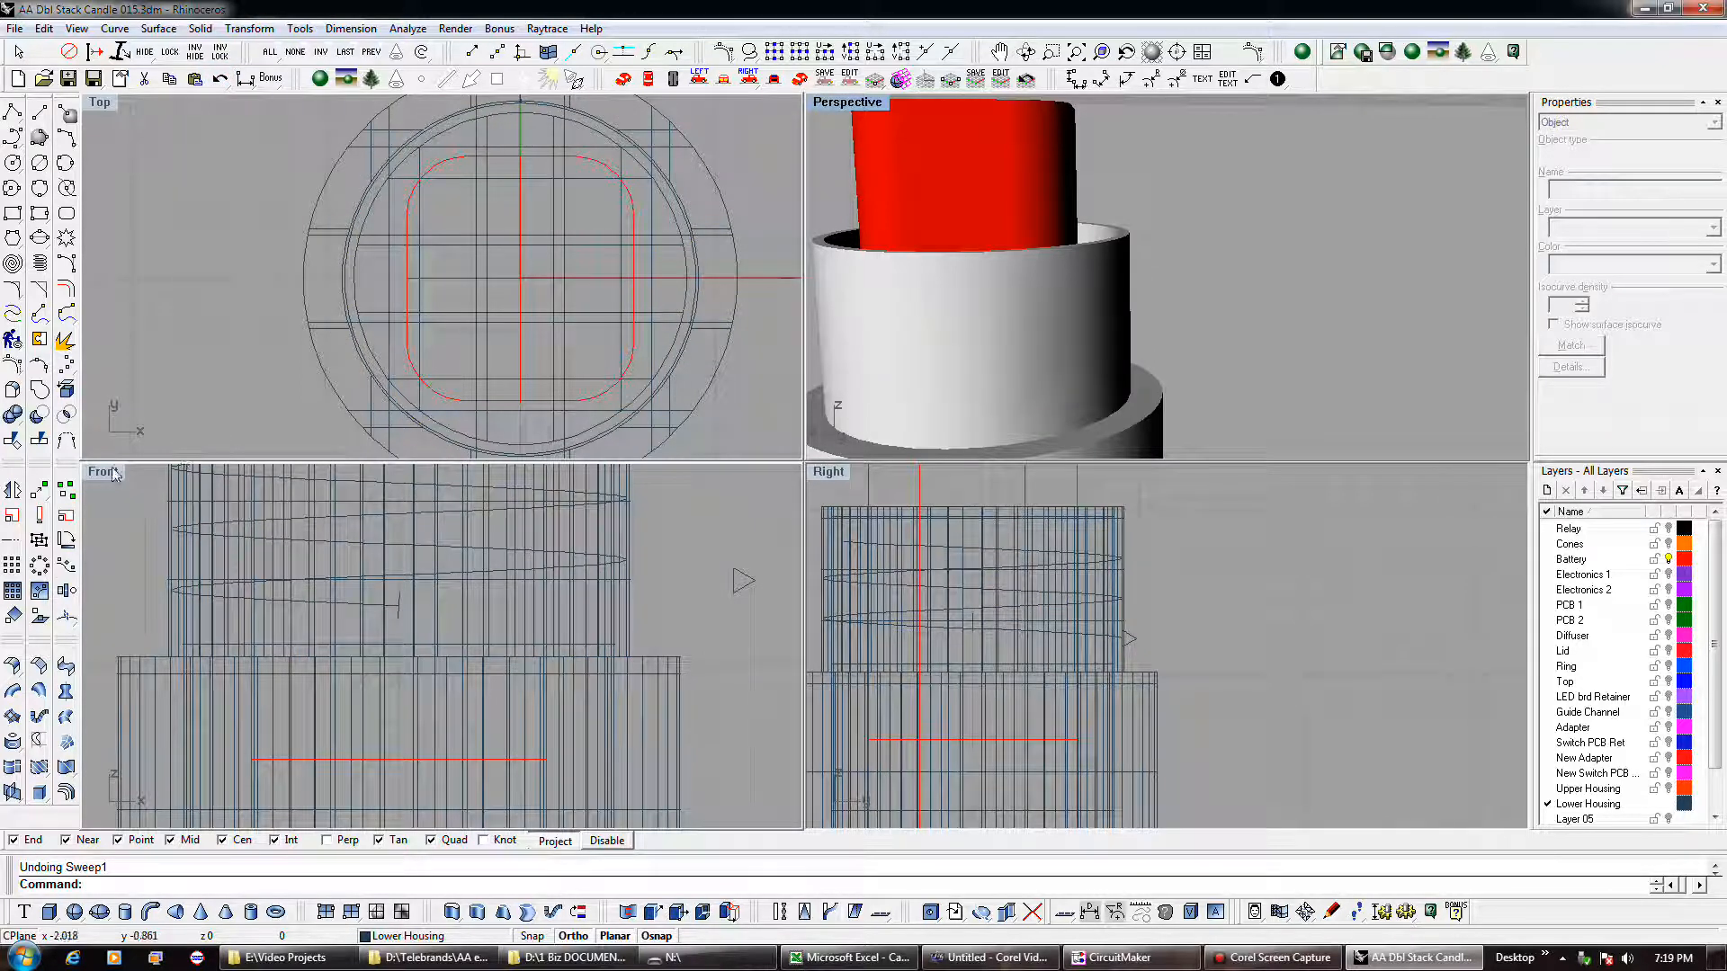
- Start a one-rail sweep with the helix around the neck as rail and the small triangle at its lower end as cross section
left_click(12, 691)
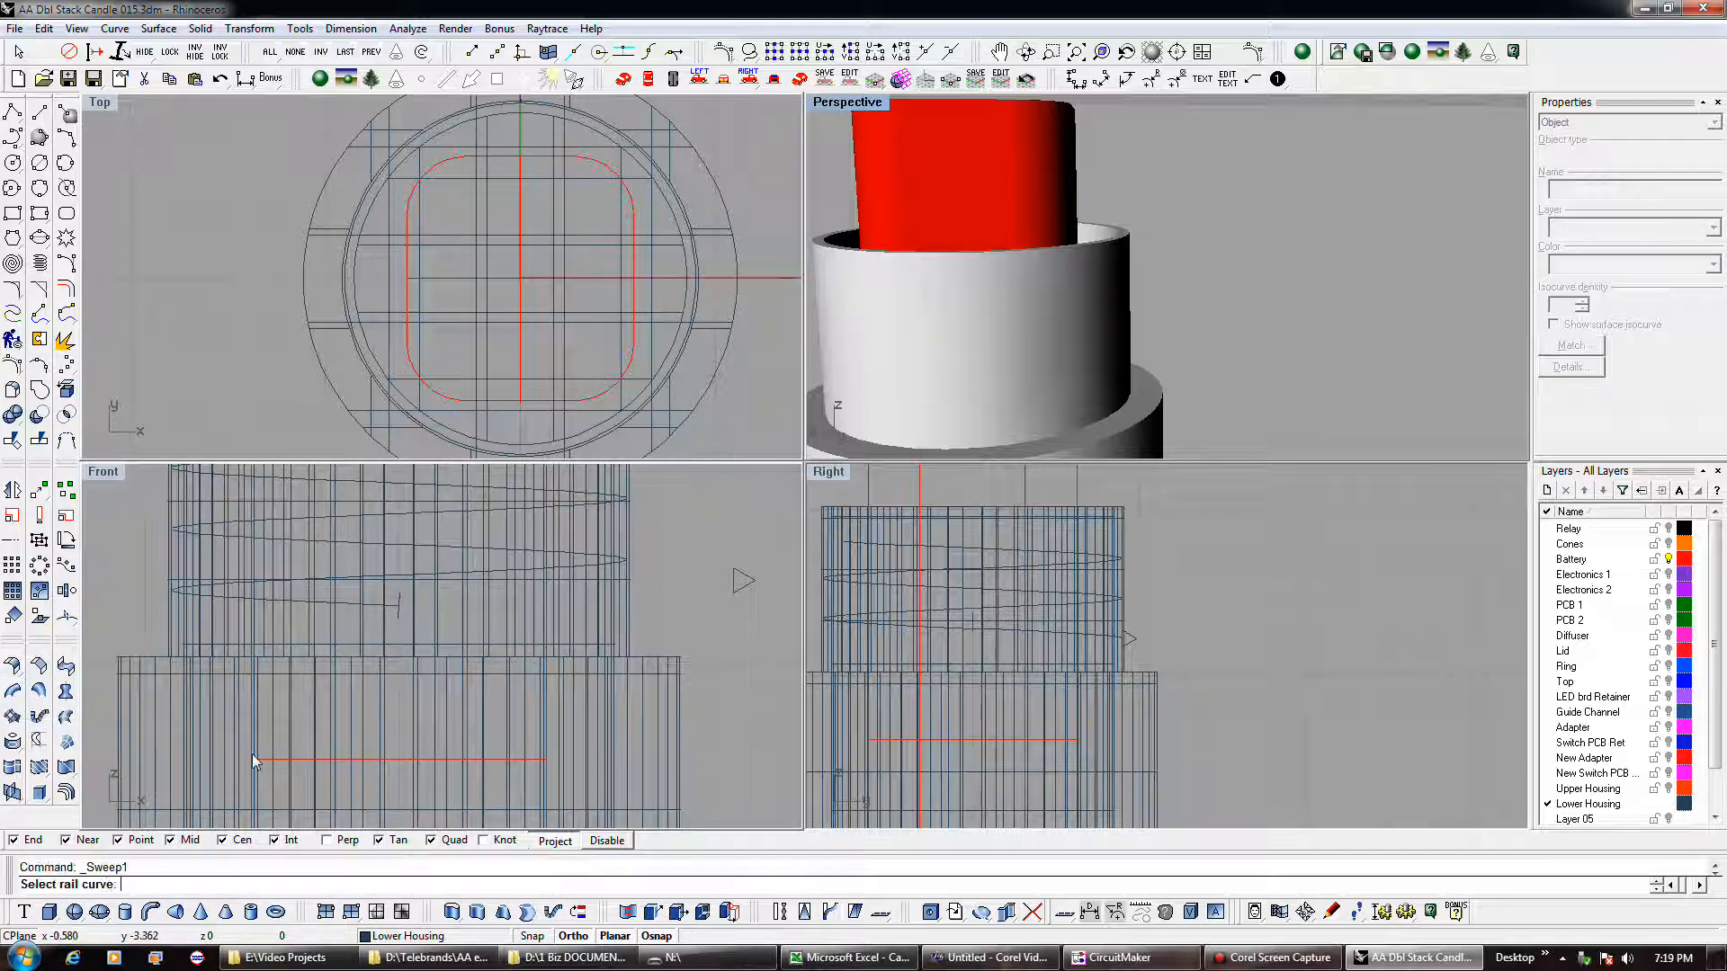
left_click(391, 603)
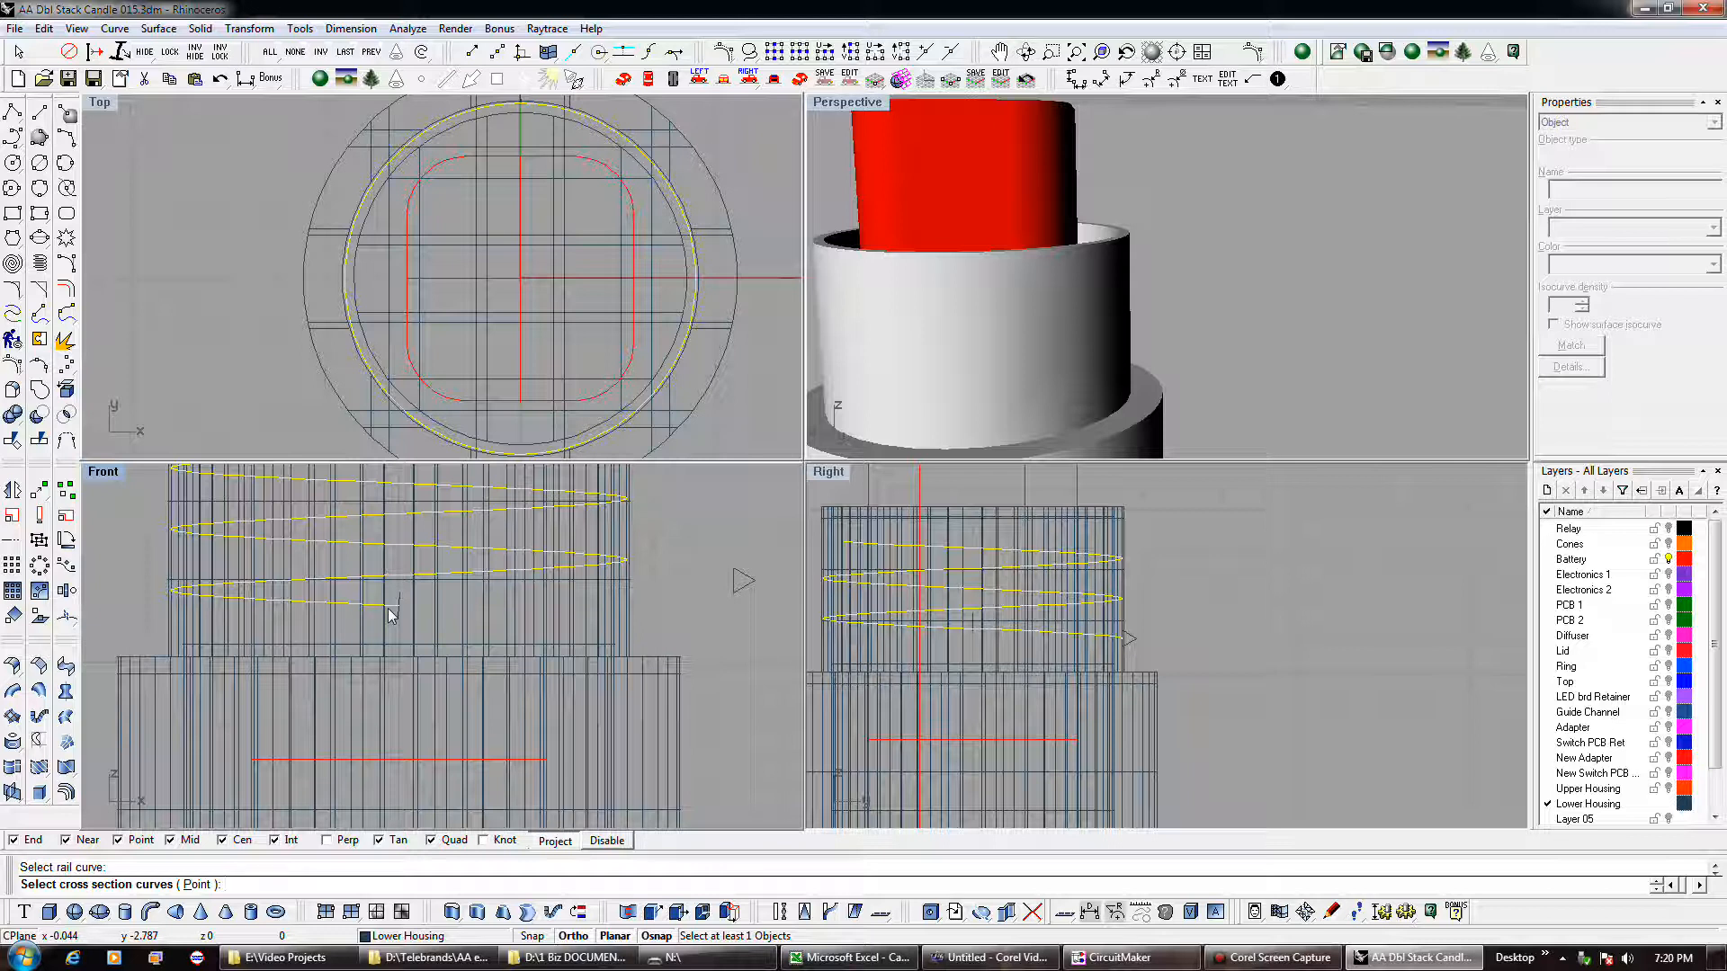
left_click(400, 603)
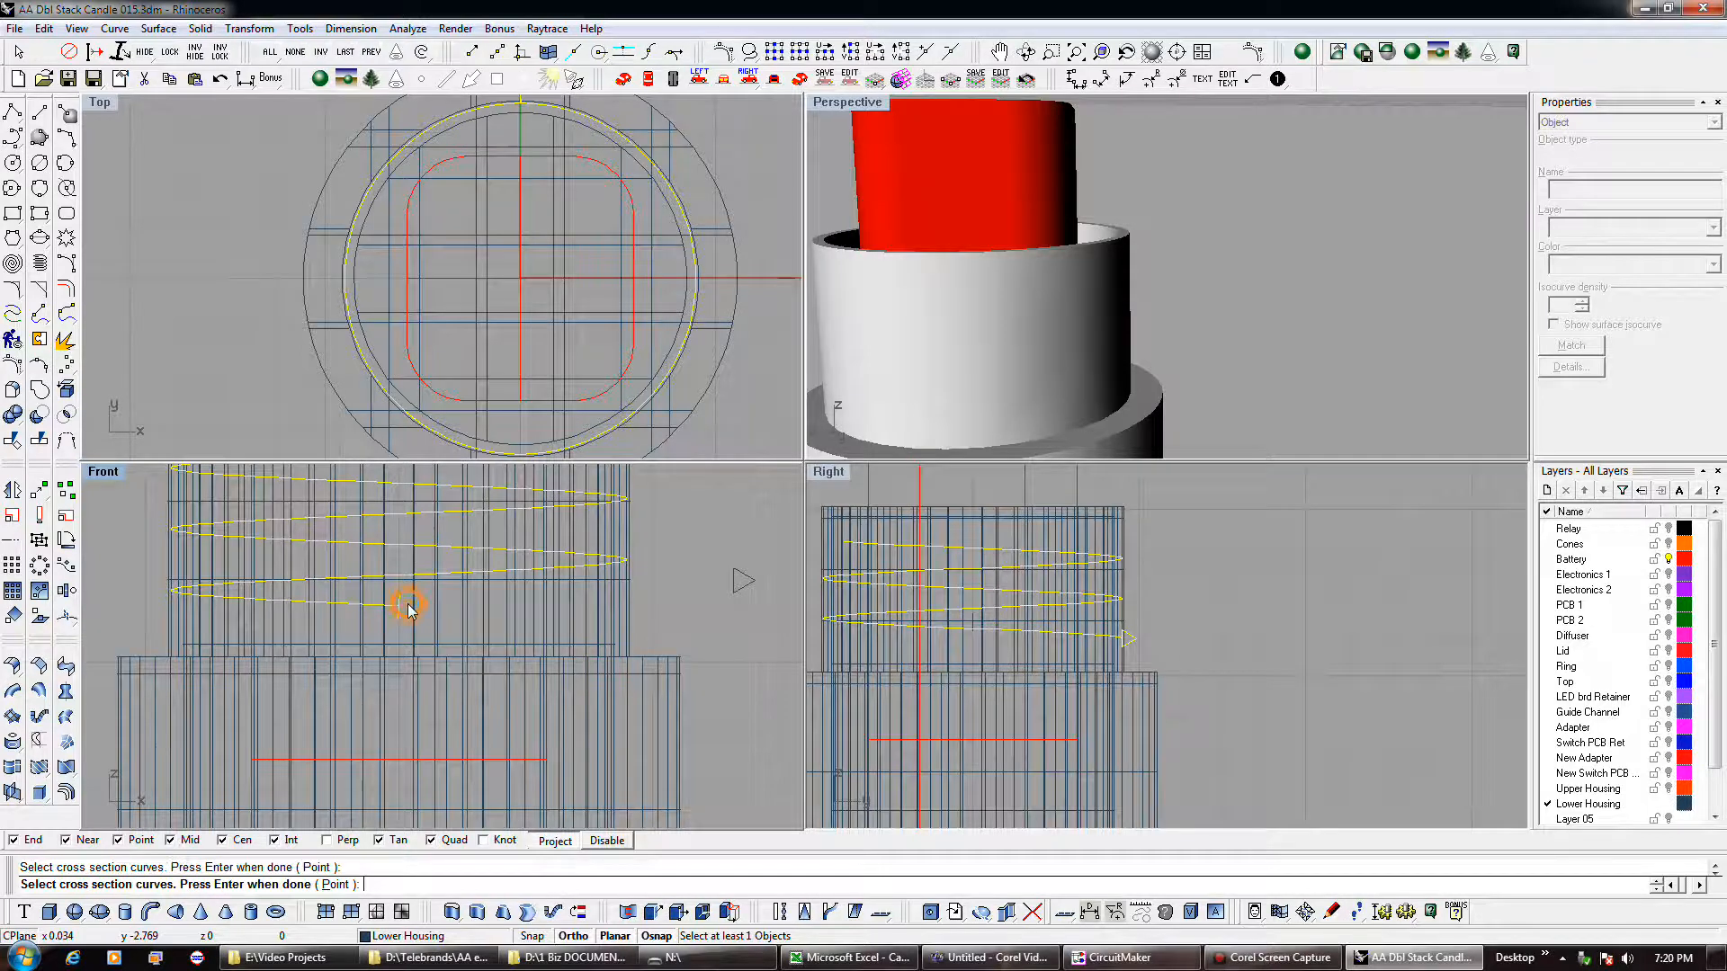
key("Return")
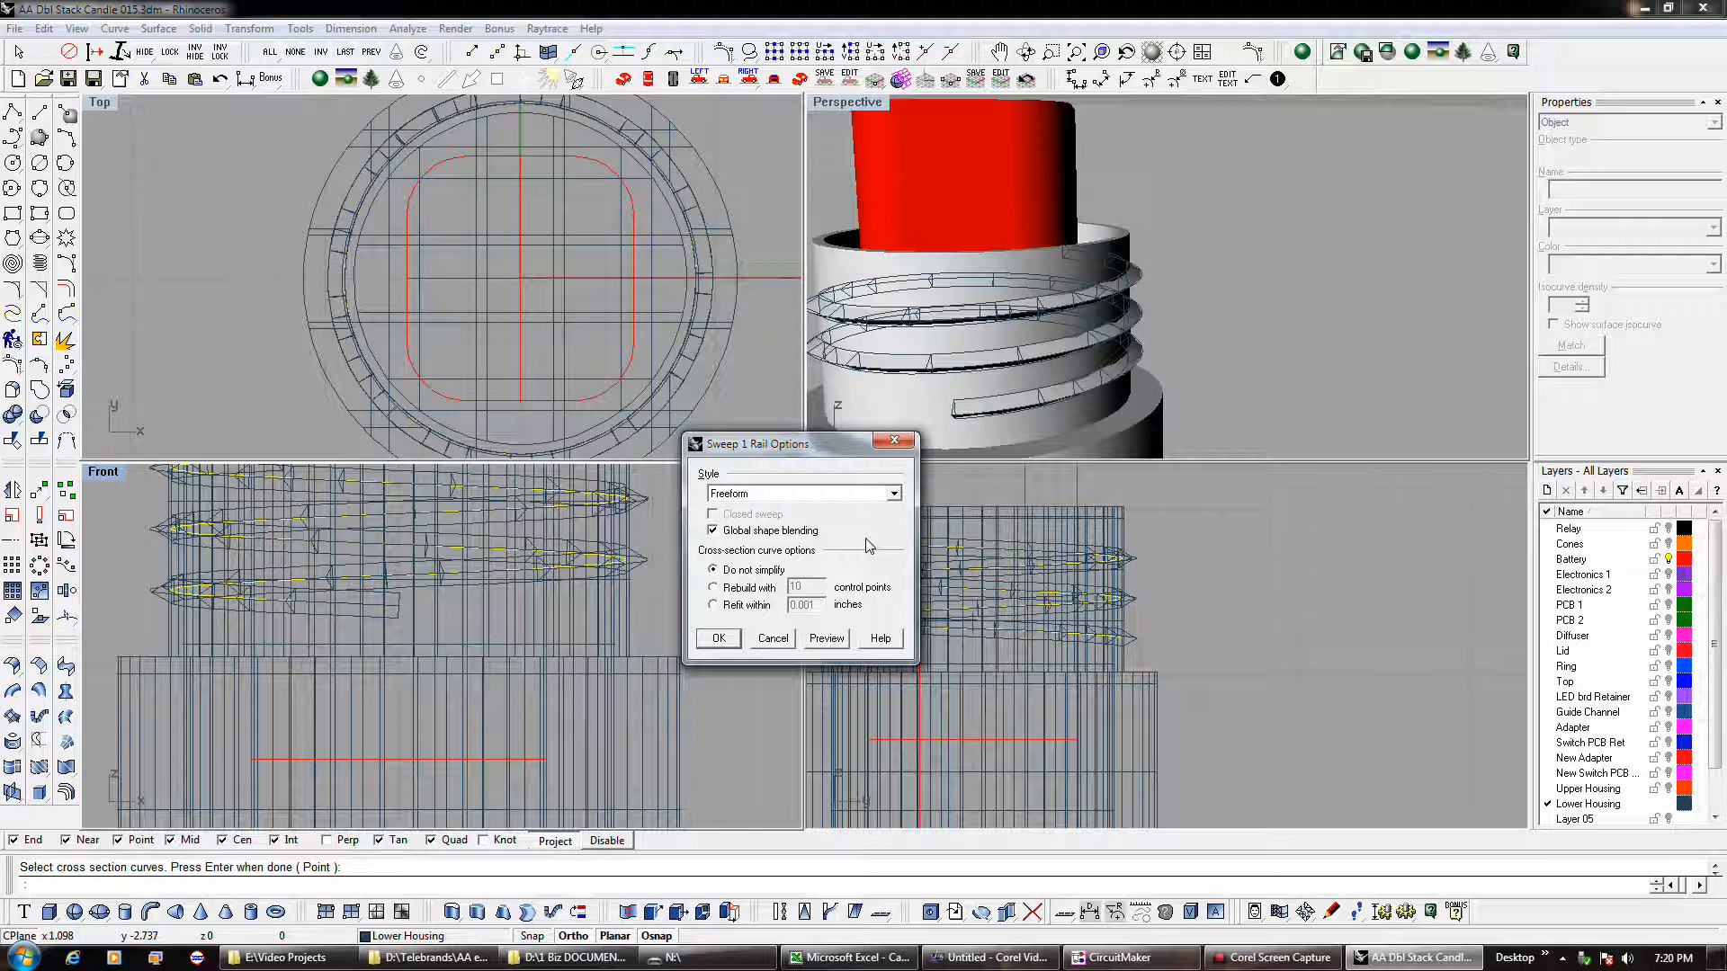
- Create the thread sweep in Roadlike Top style with the cross section rebuilt to 10 control points, and check the resulting surface
left_click(743, 590)
left_click(827, 638)
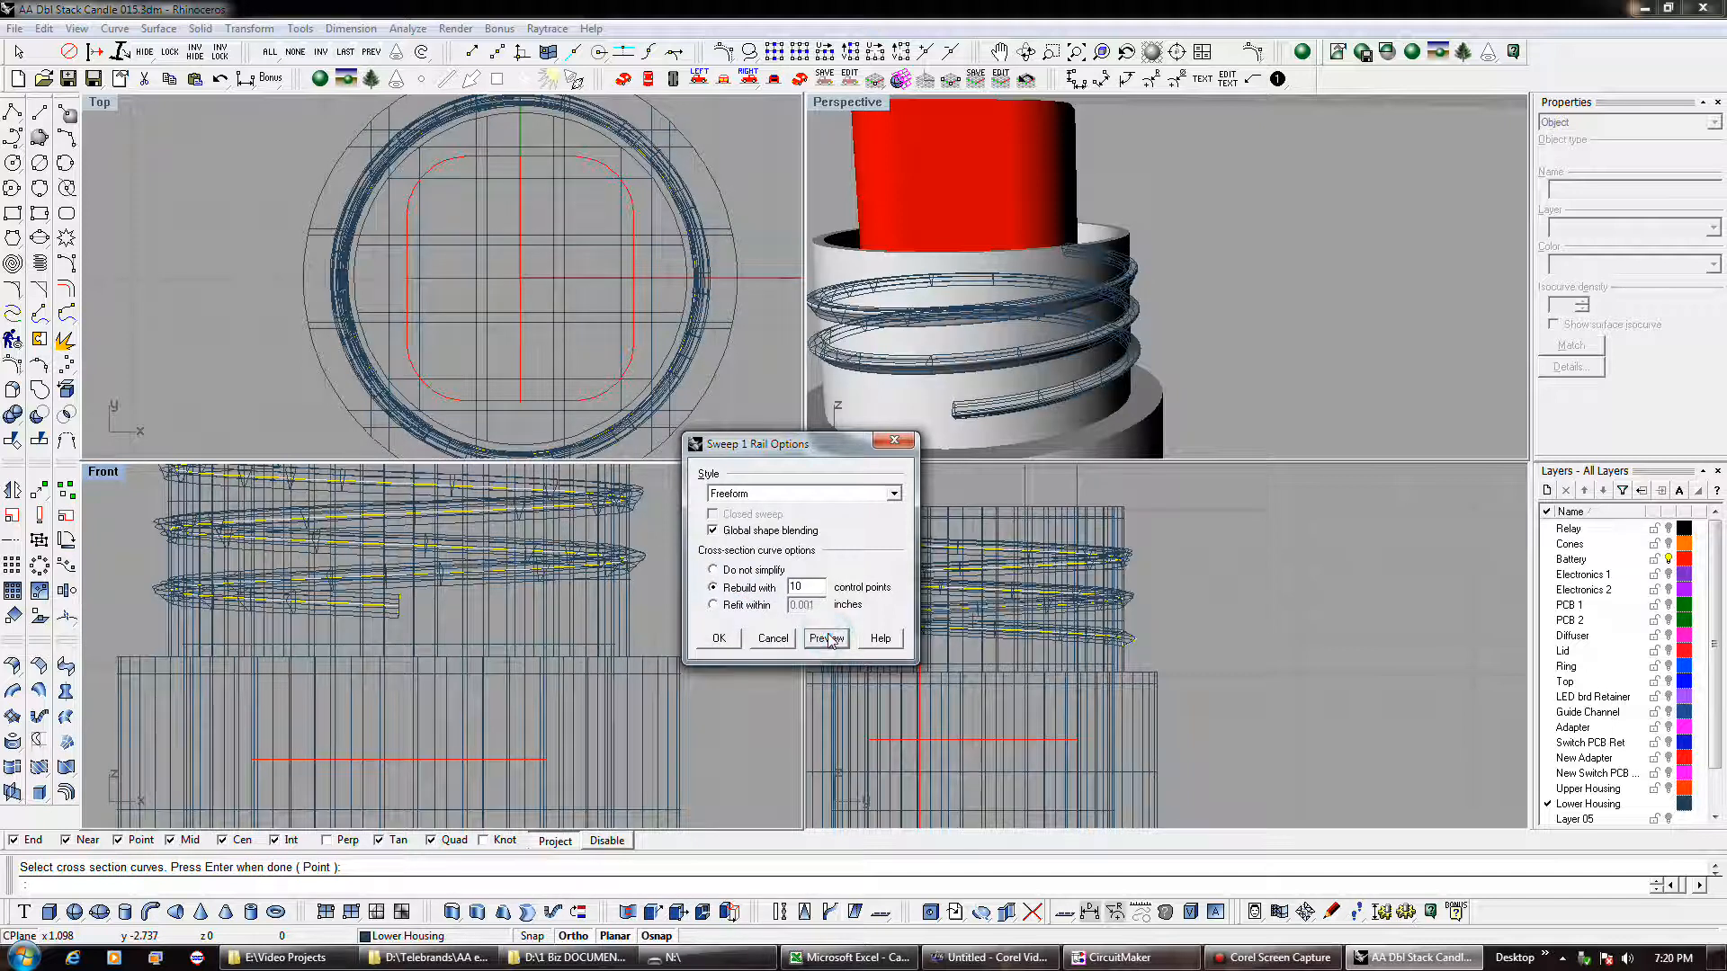
left_click(833, 495)
left_click(822, 545)
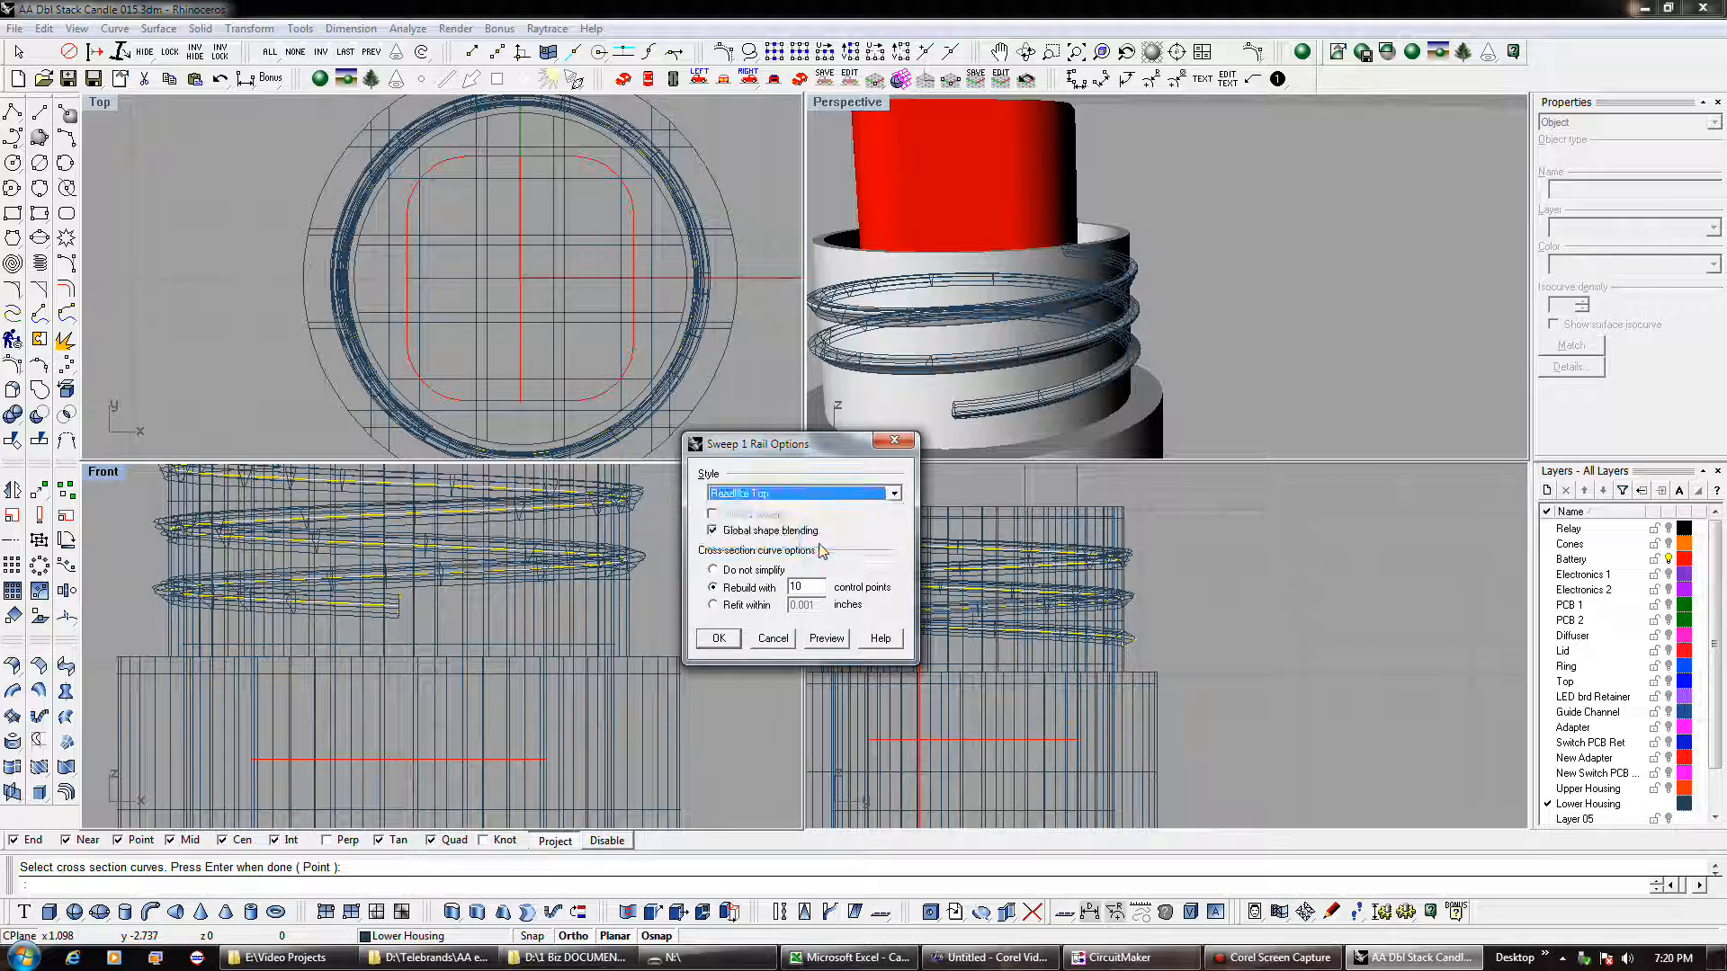
left_click(827, 638)
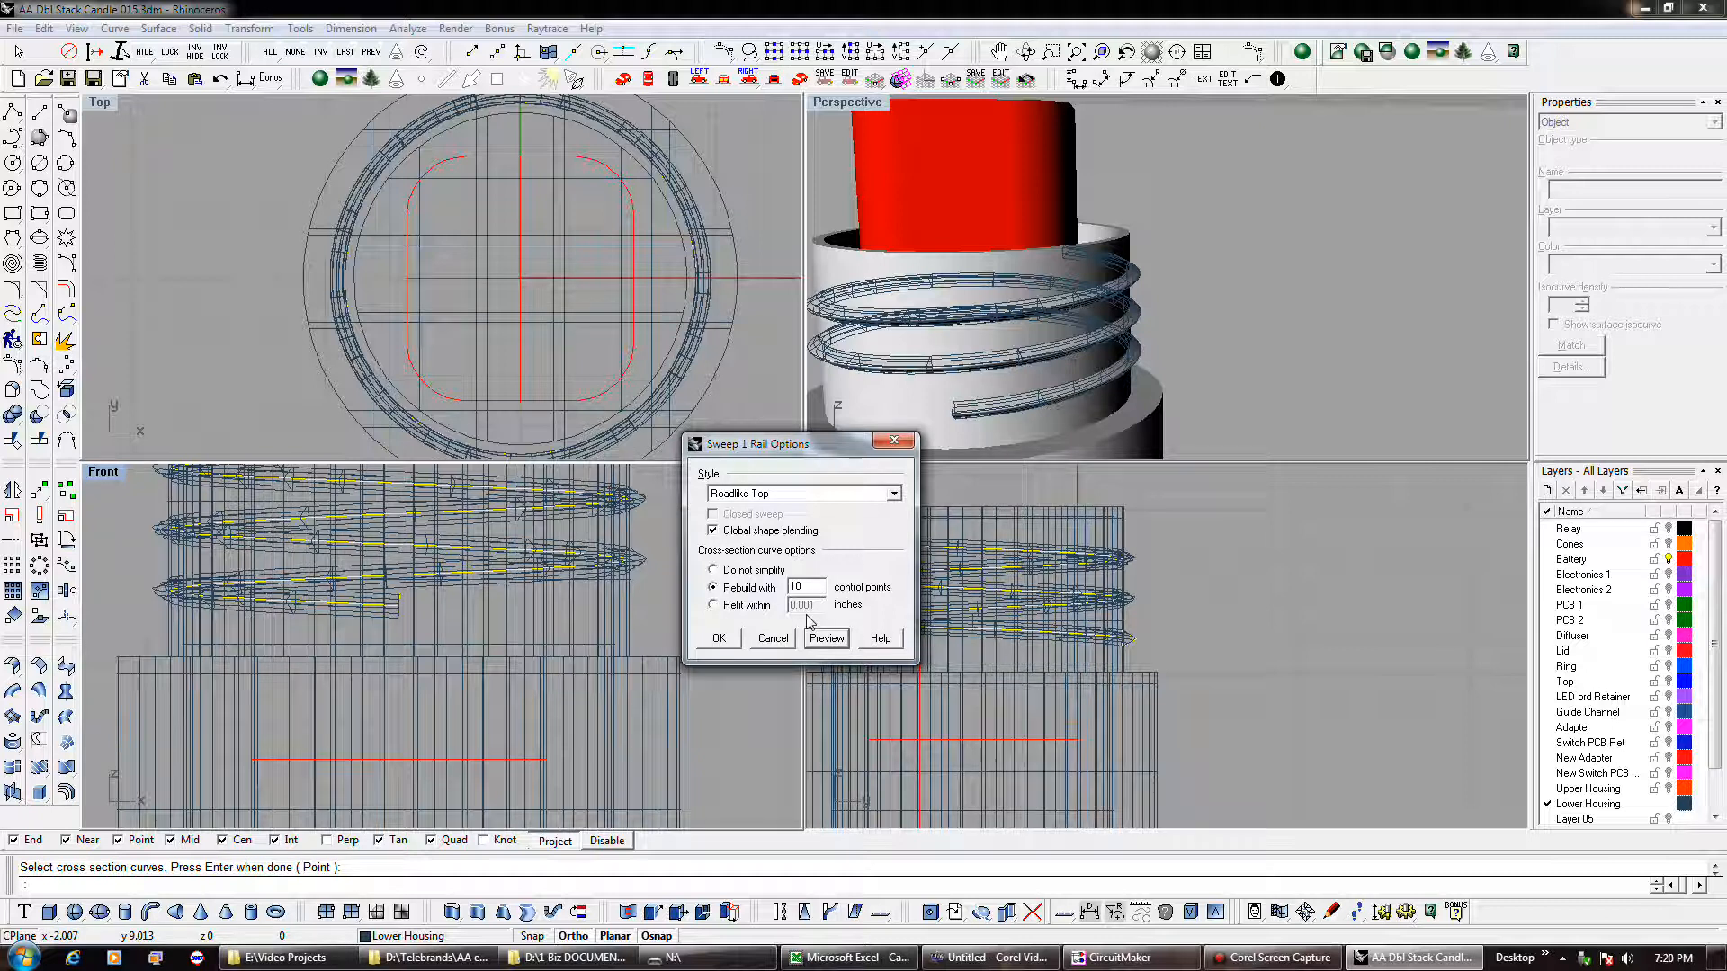
left_click(725, 638)
right_click_drag(896, 407, 960, 389)
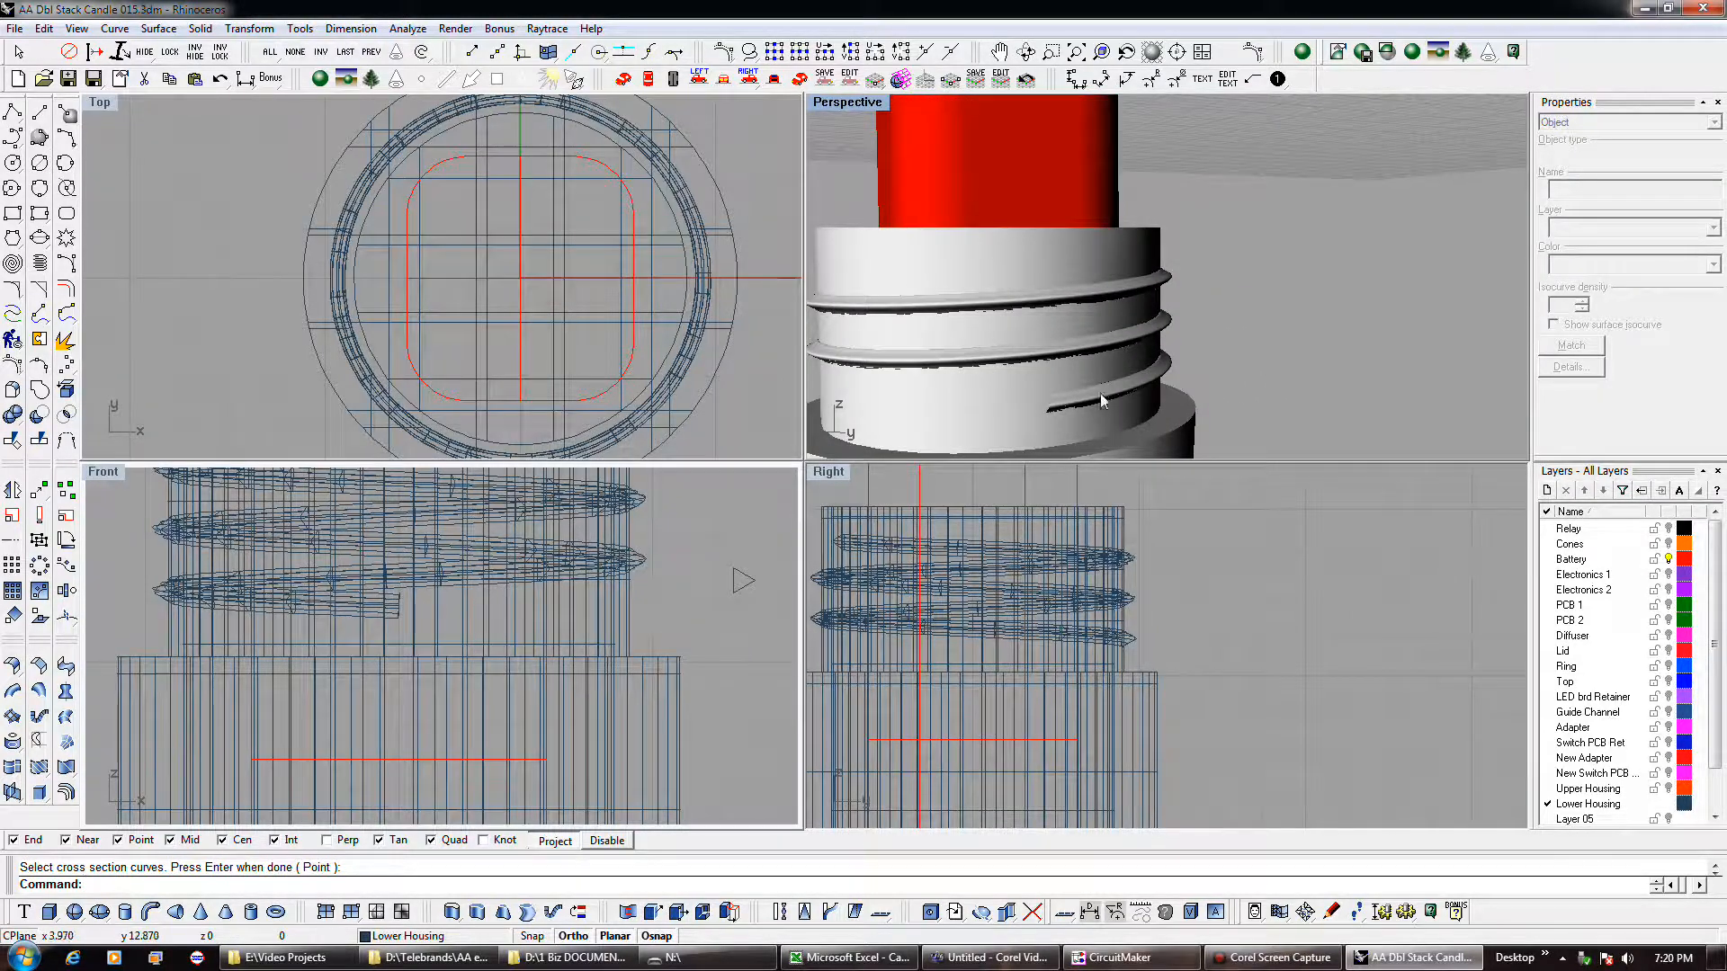
left_click(1064, 401)
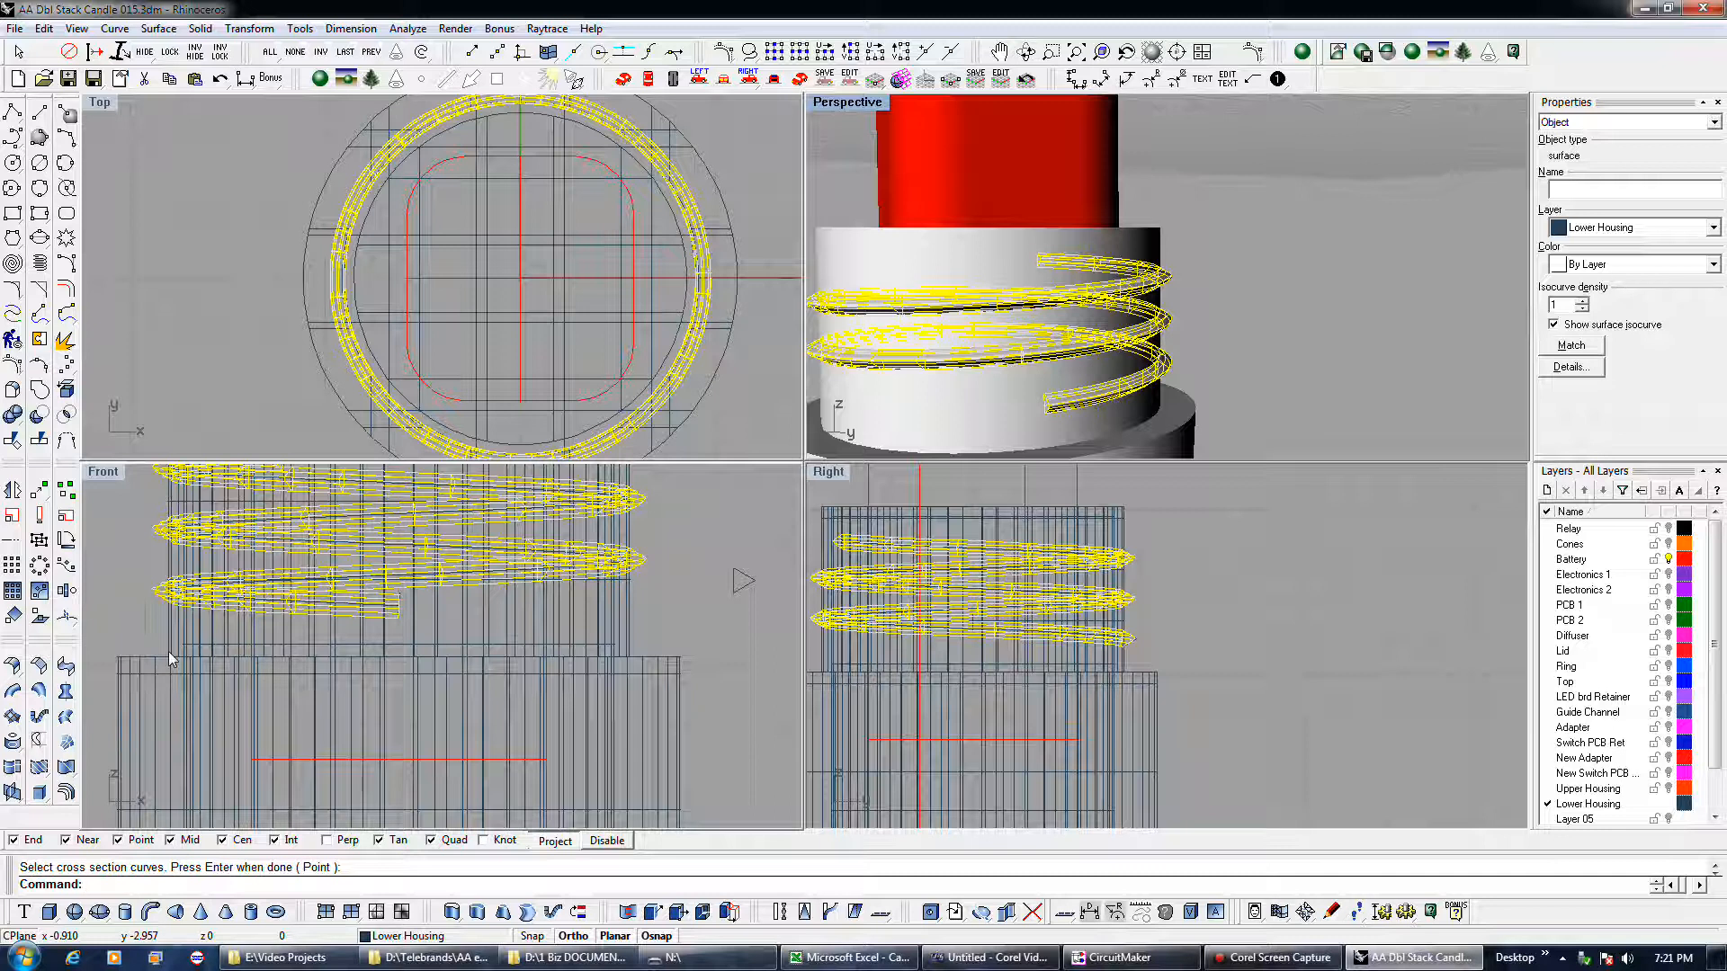
left_click(113, 575)
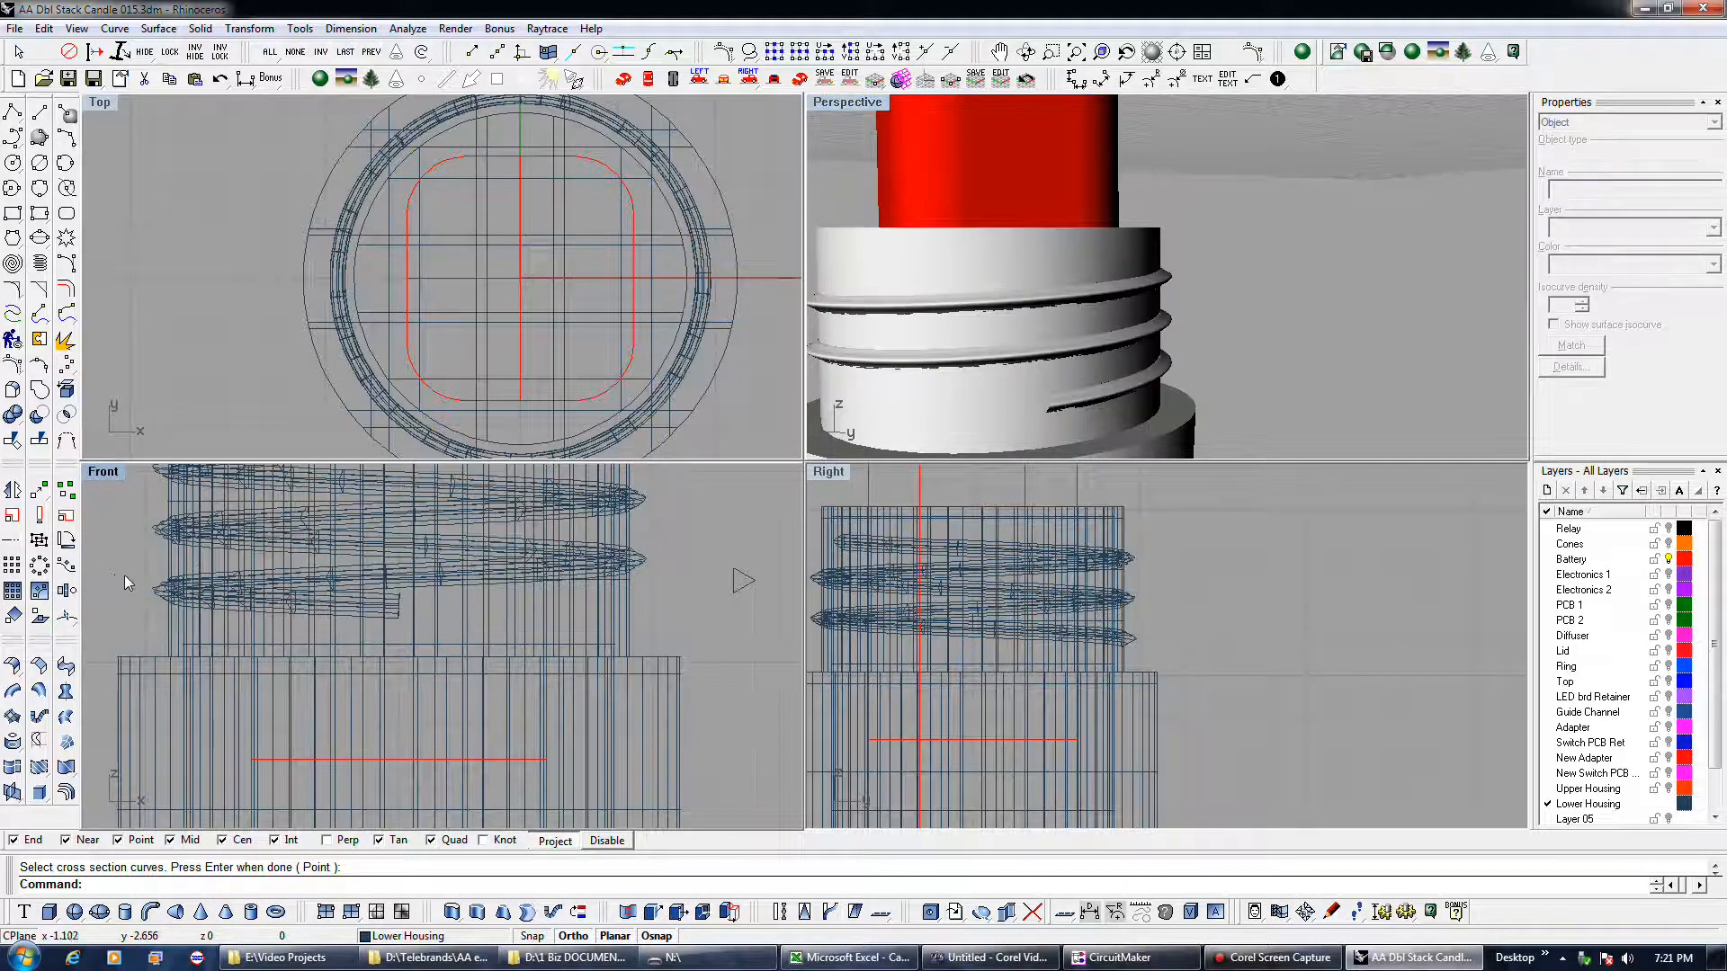
- Copy the helix curve about 3.3 inches horizontally in the Front view, into the empty space beside the housing
left_click(299, 542)
scroll(299, 541, "down", 3)
left_click(66, 490)
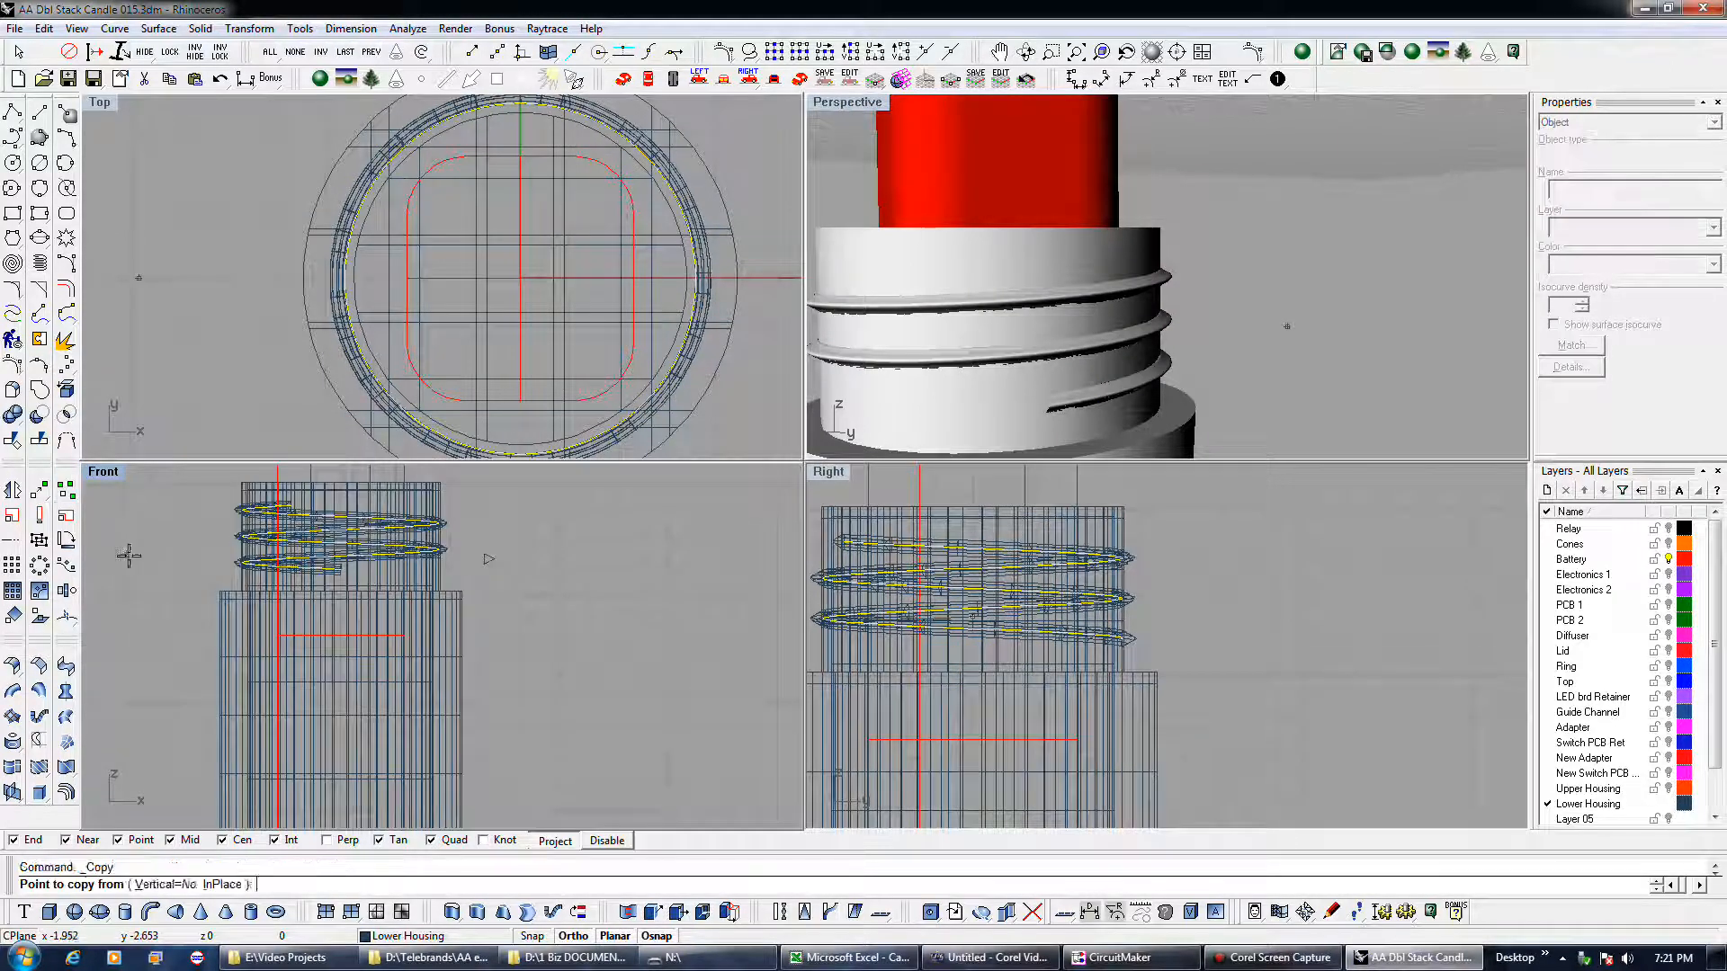
left_click(127, 552)
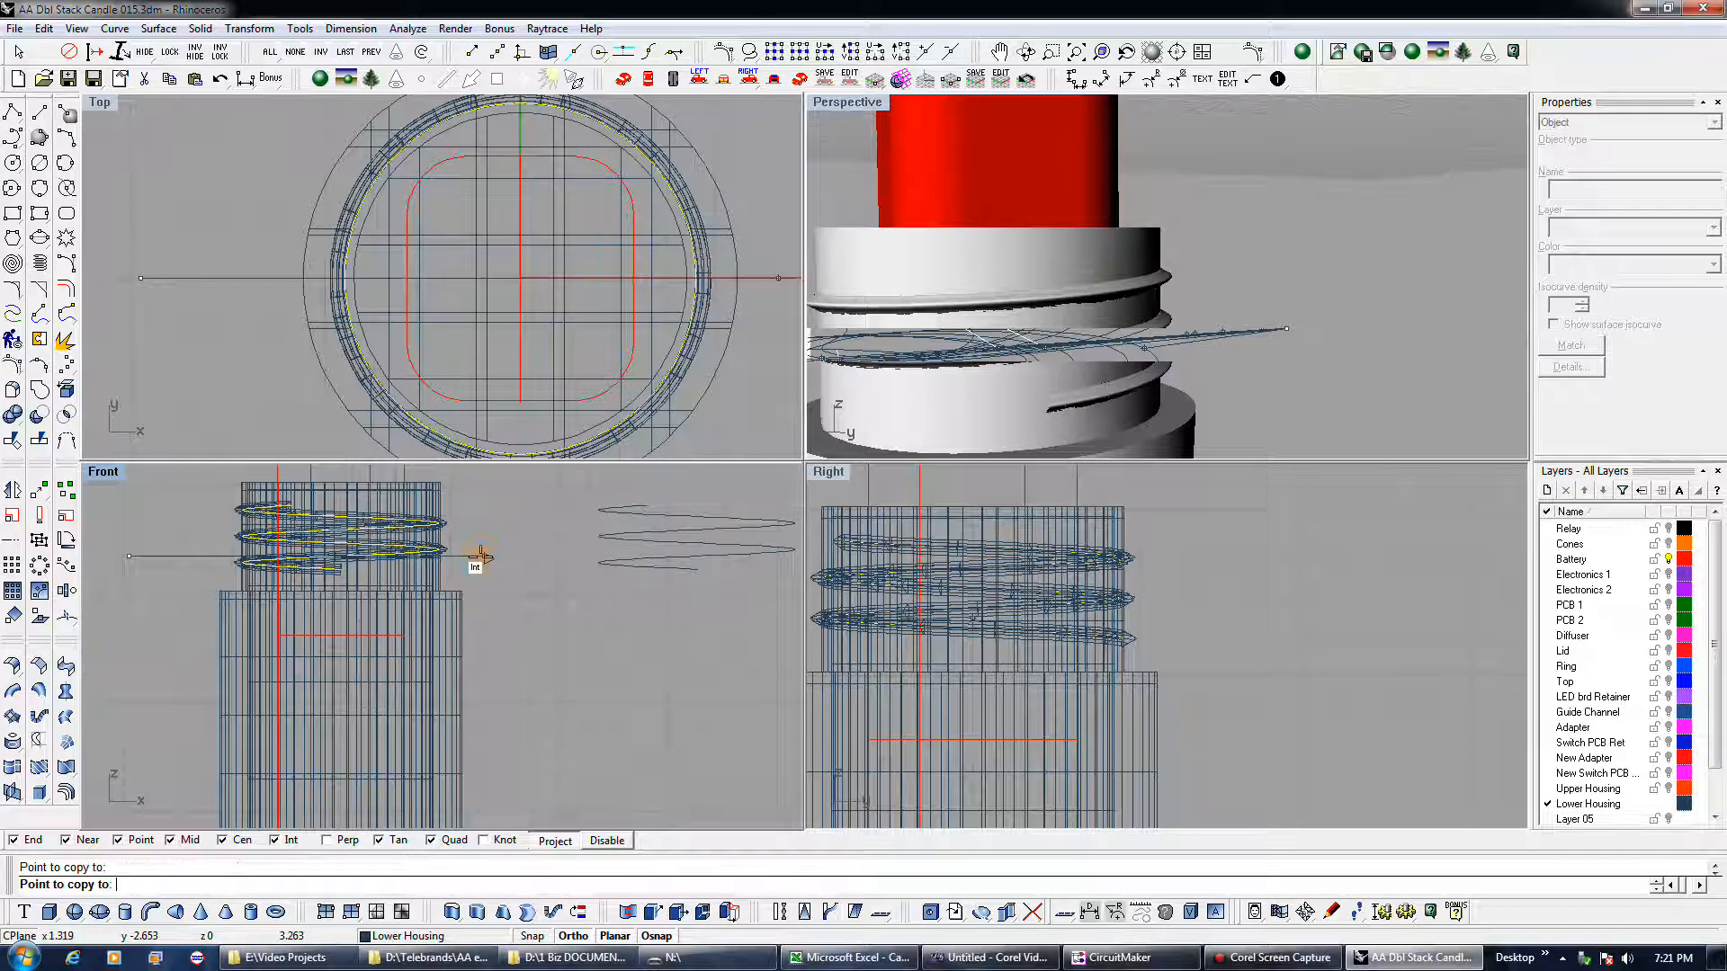
left_click(480, 555)
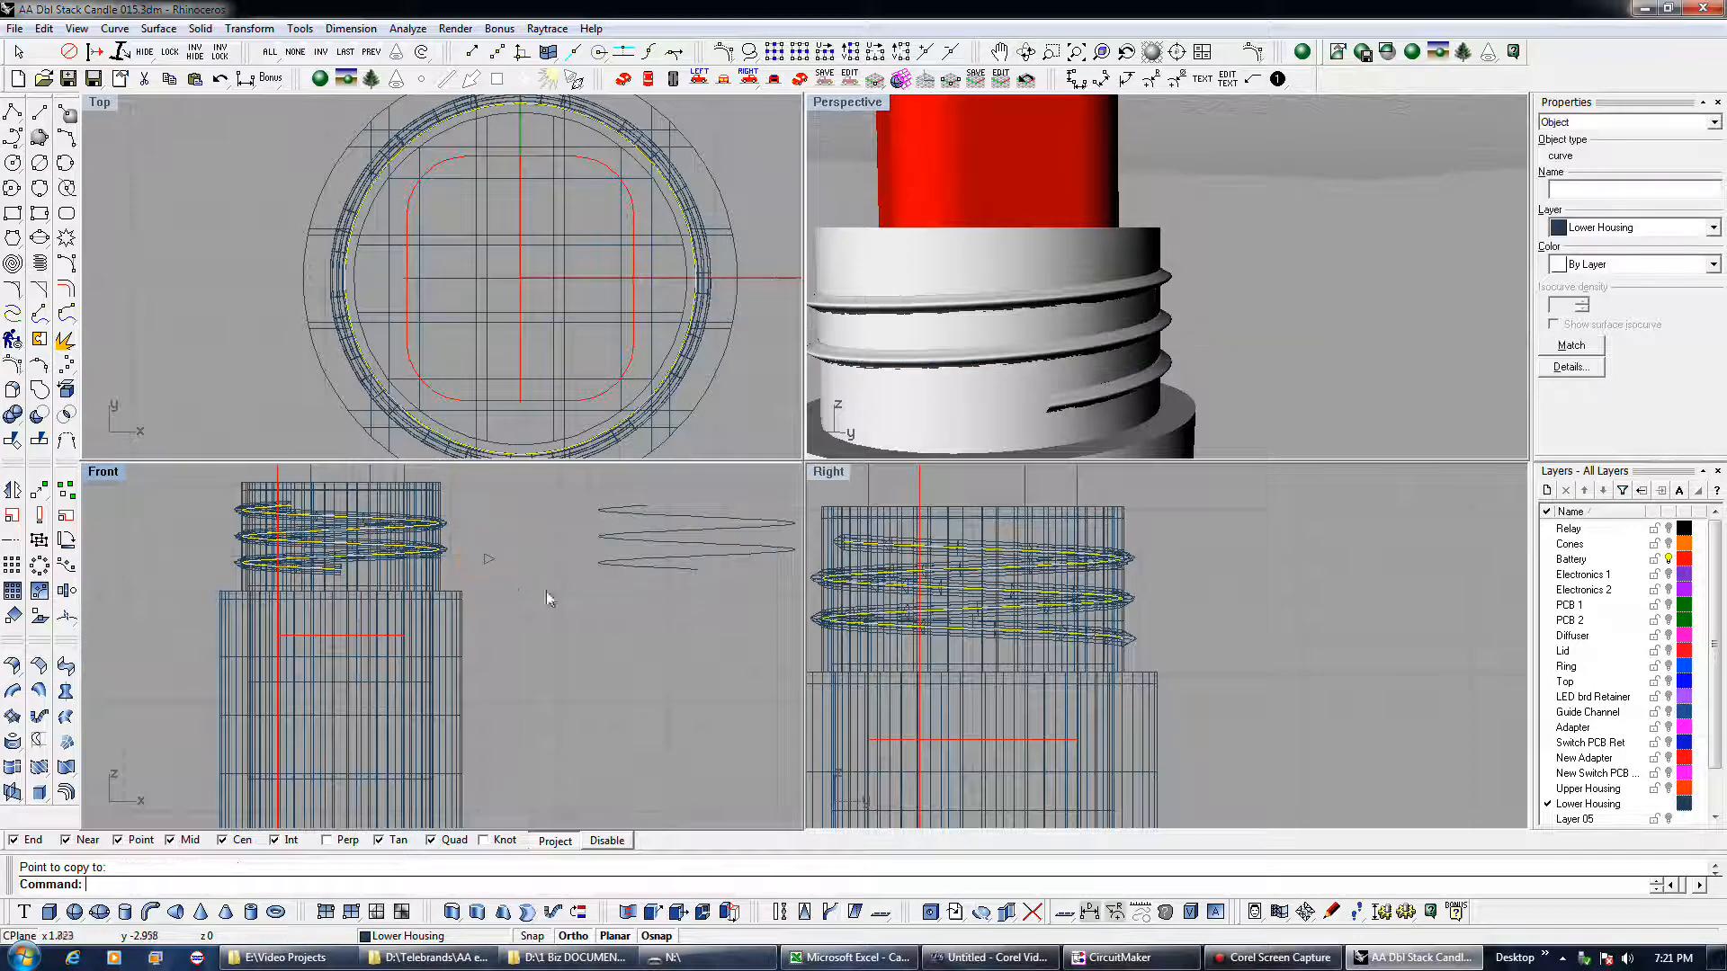
- Draw a small circle about 0.16 inches in diameter just below the copied helix in the Front view
left_click(13, 163)
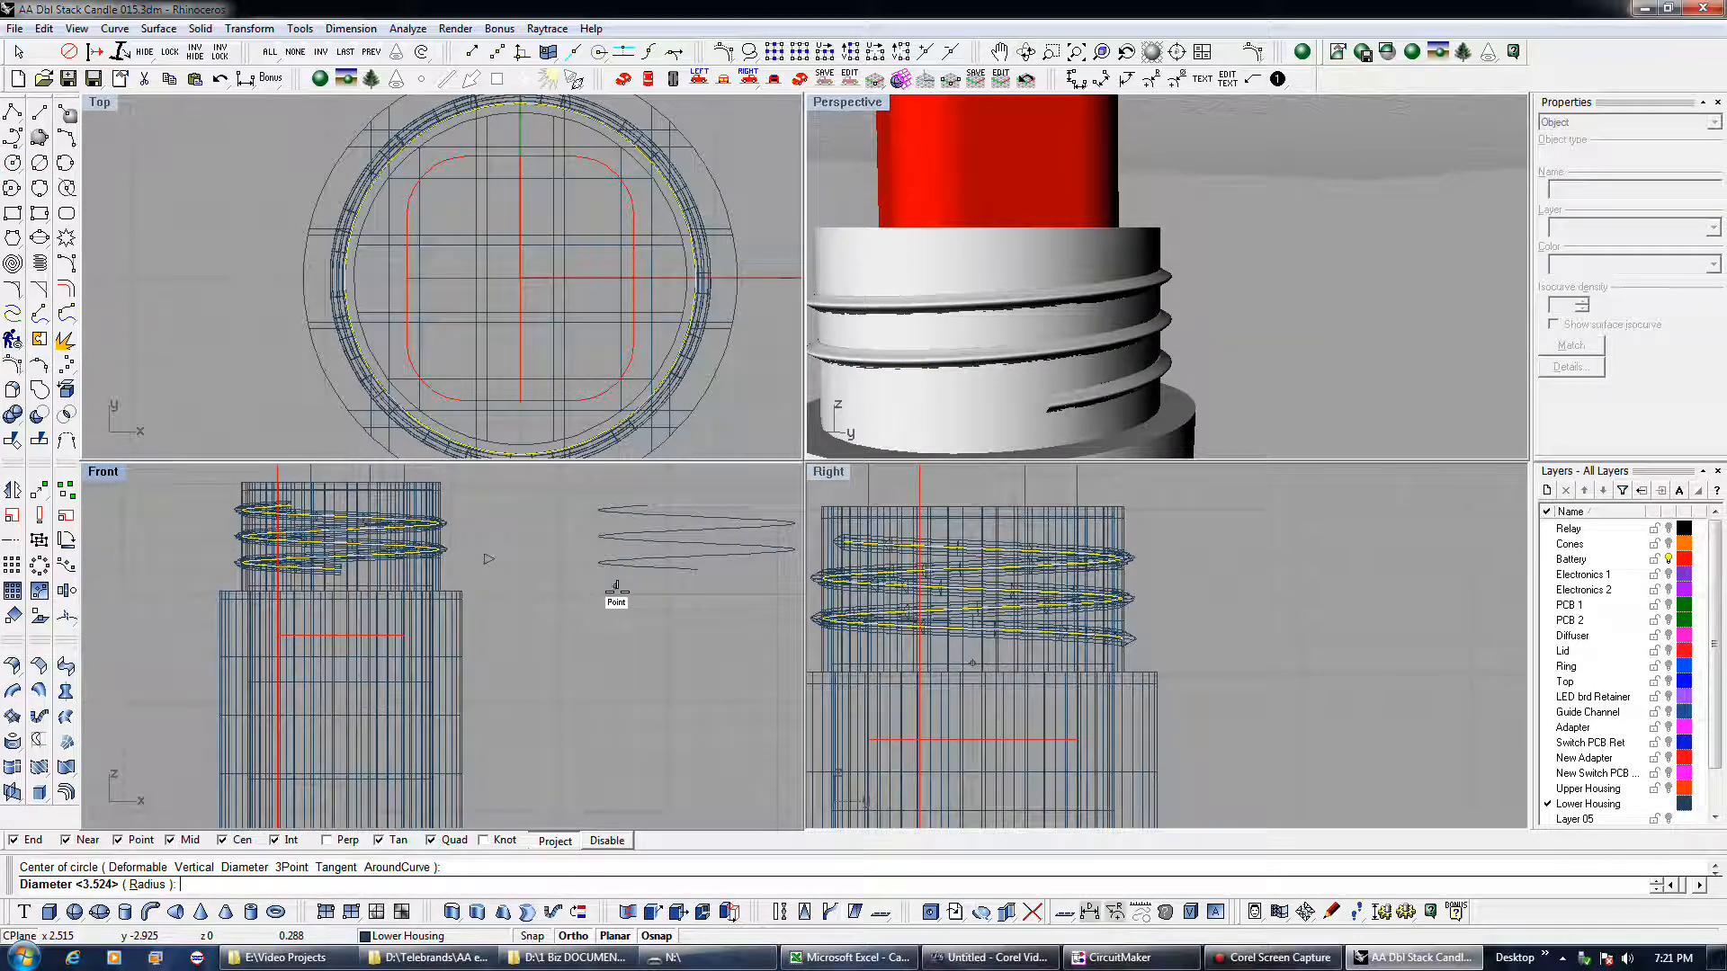
scroll(617, 586, "up", 3)
left_click(607, 588)
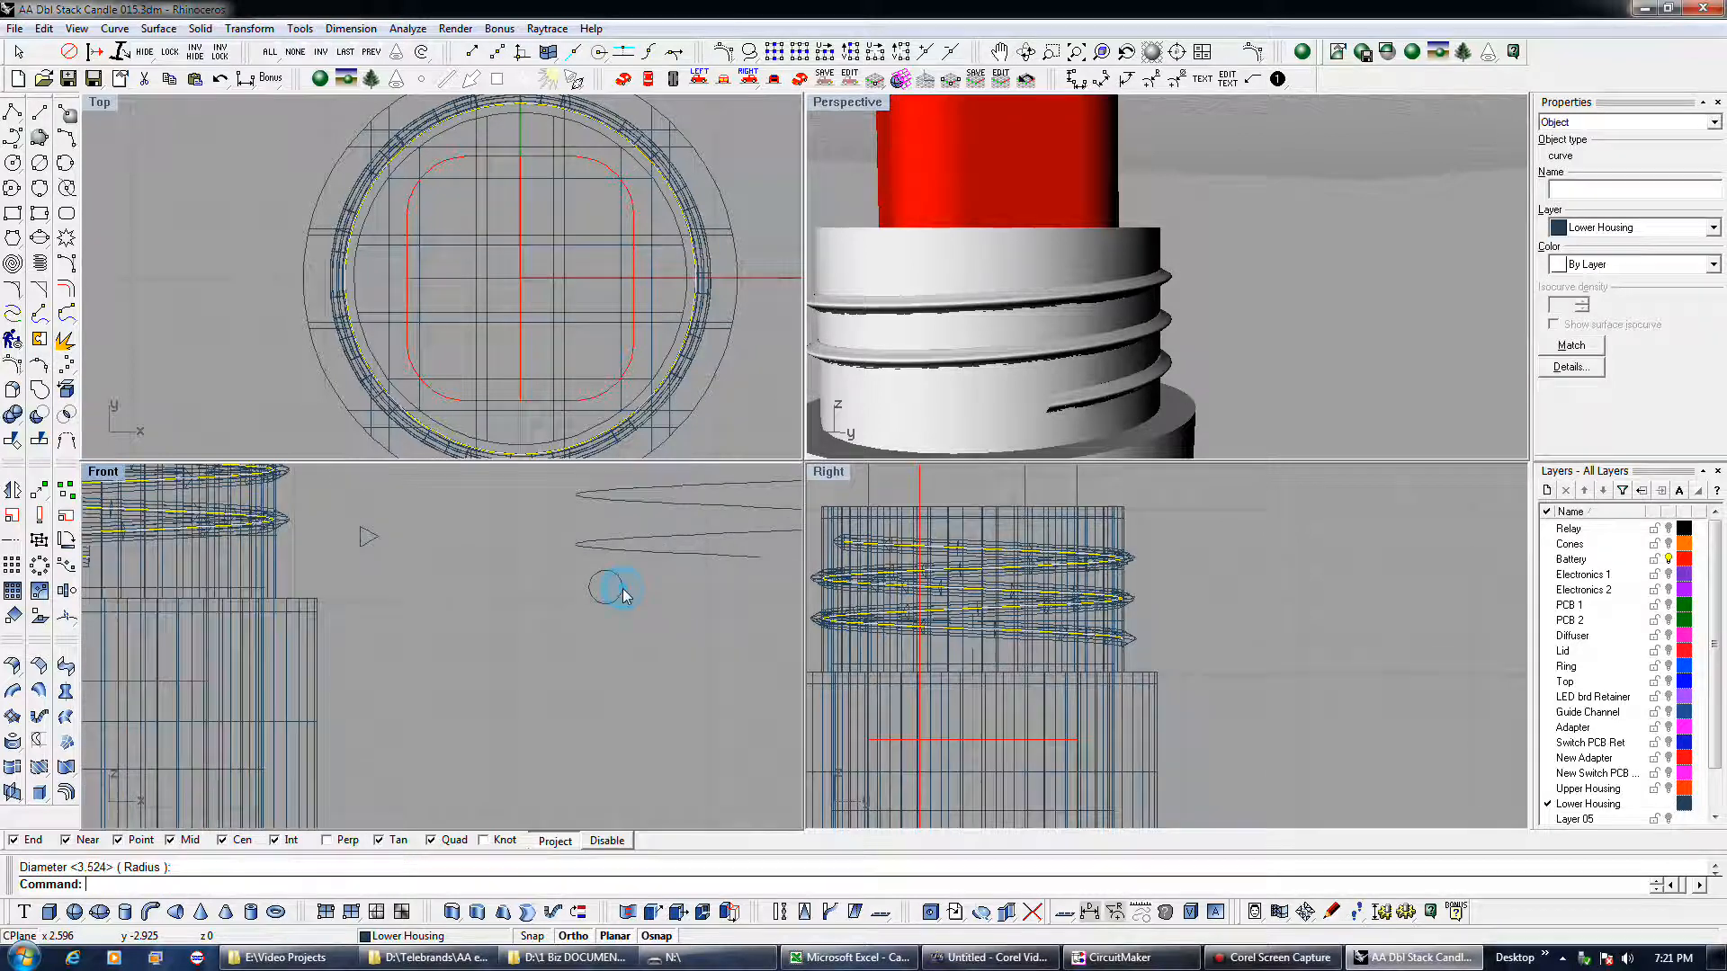
- Try to orient the circle onto the lower end of the copied helix from its centre with Perpendicular=No, and undo the placement
left_click(72, 617)
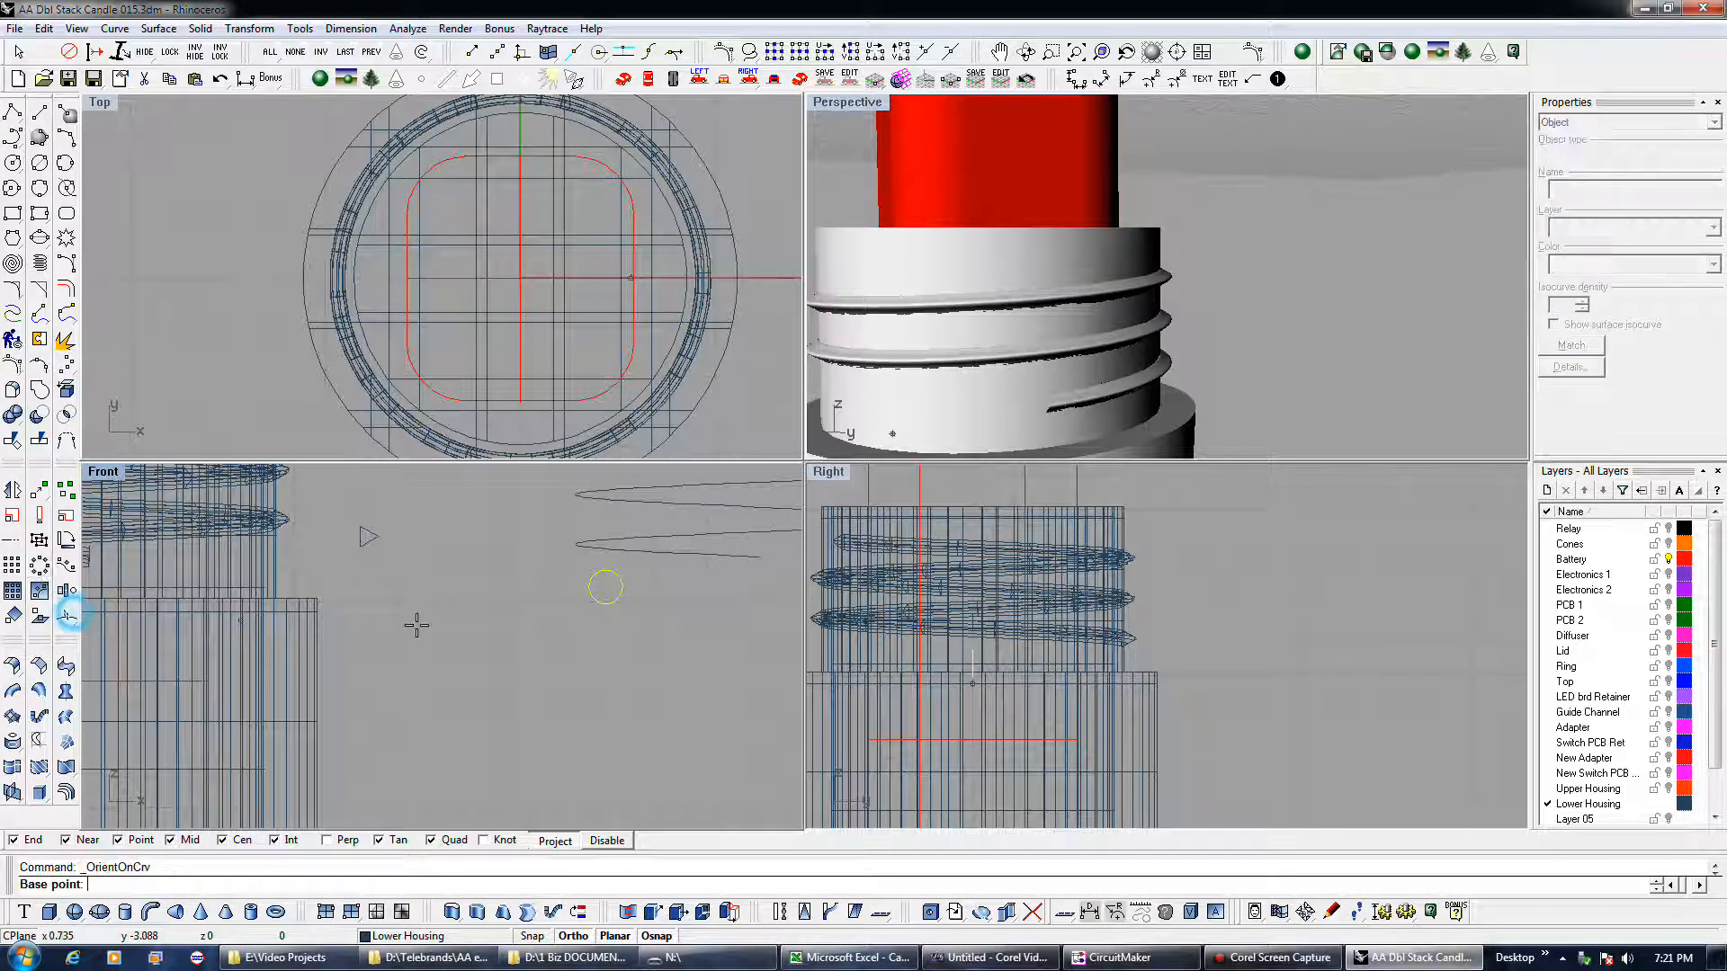
scroll(607, 589, "down", 2)
left_click(606, 590)
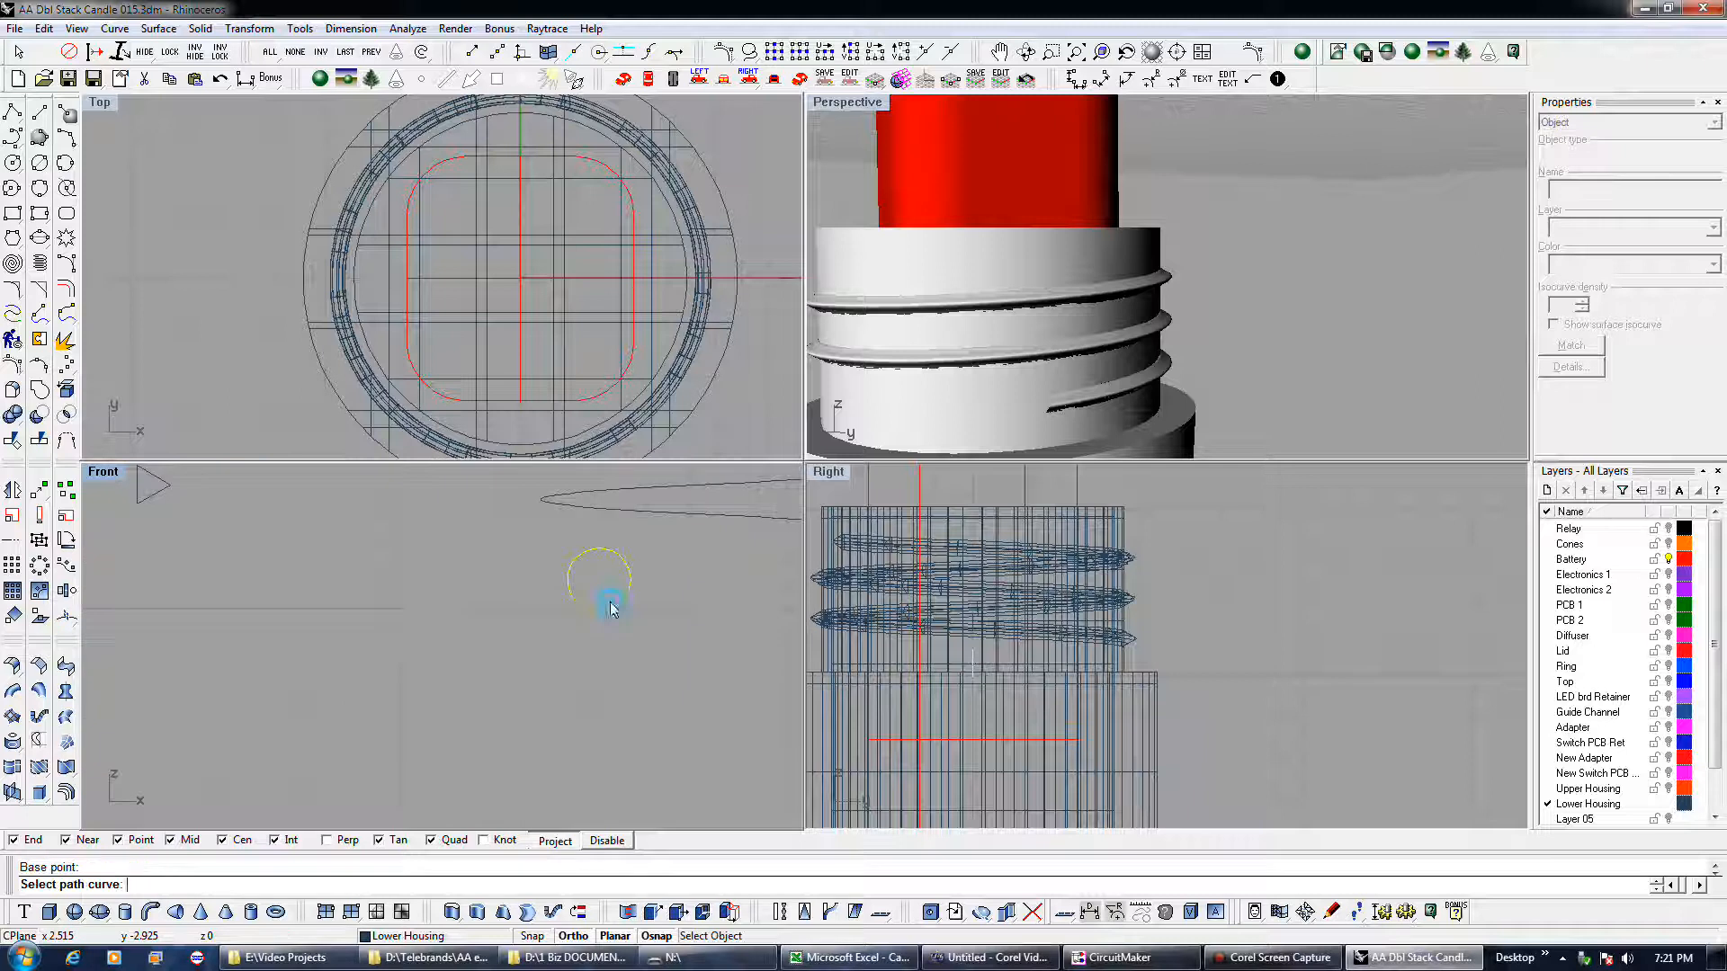
left_click(716, 565)
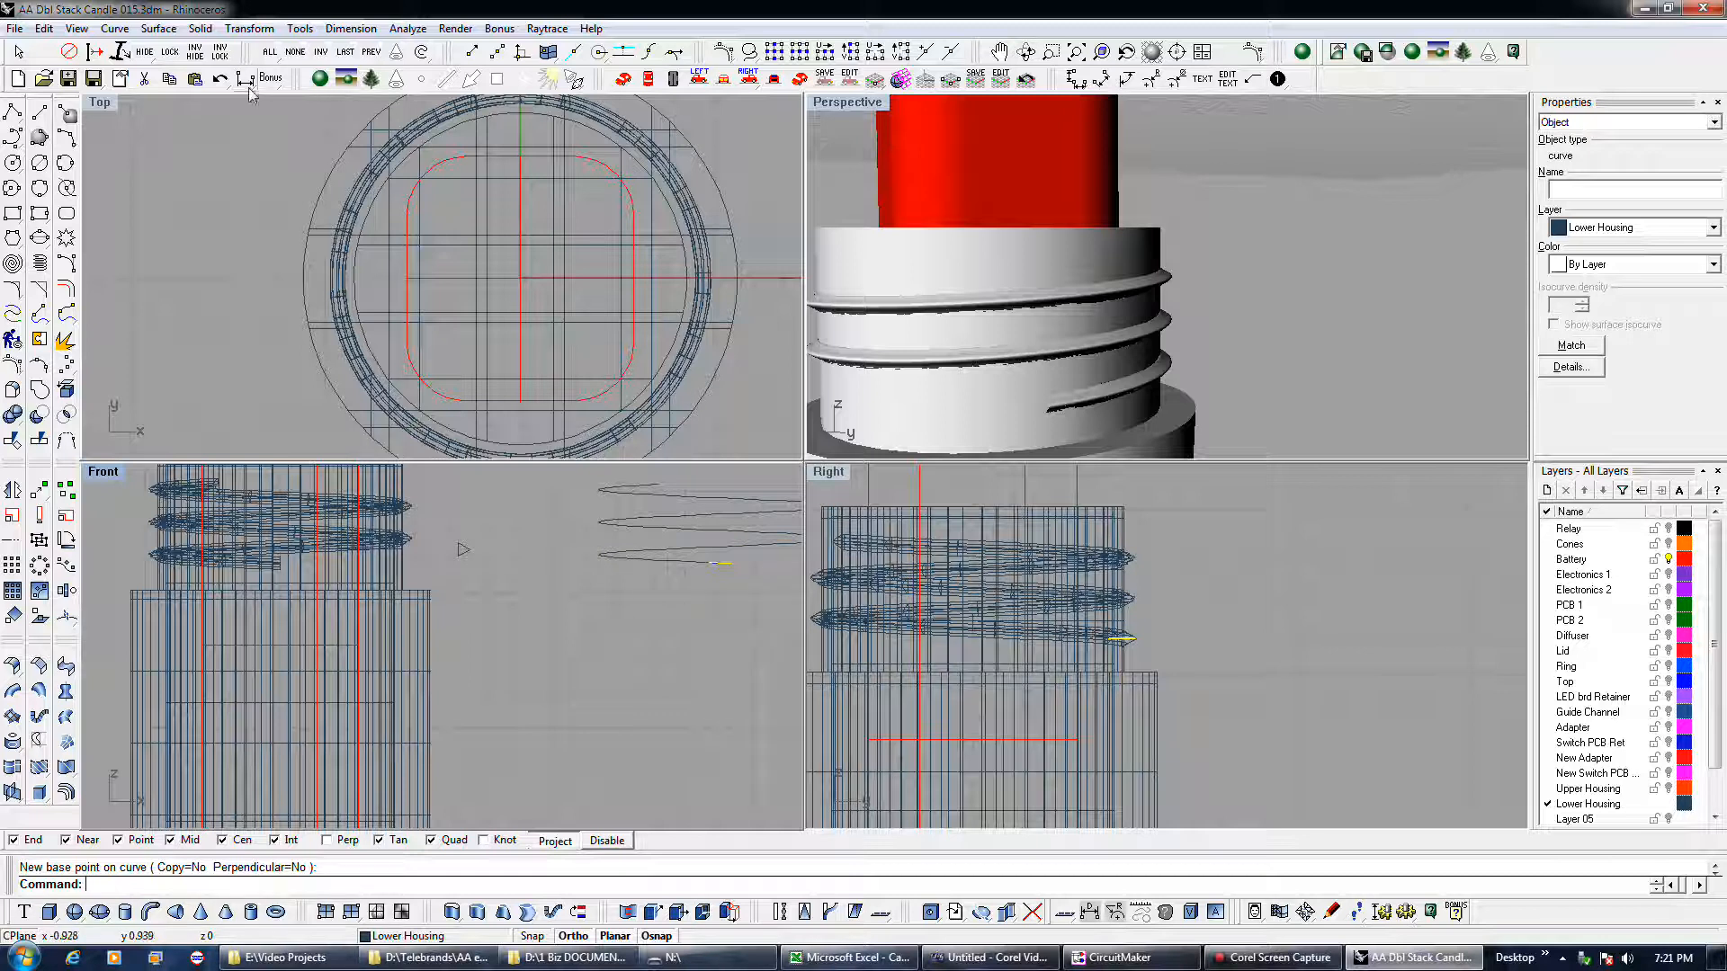
left_click(219, 78)
- Orient the small circle onto the lower end of the copied helix with OrientOnCrv, using Perpendicular=Yes
right_click(618, 587)
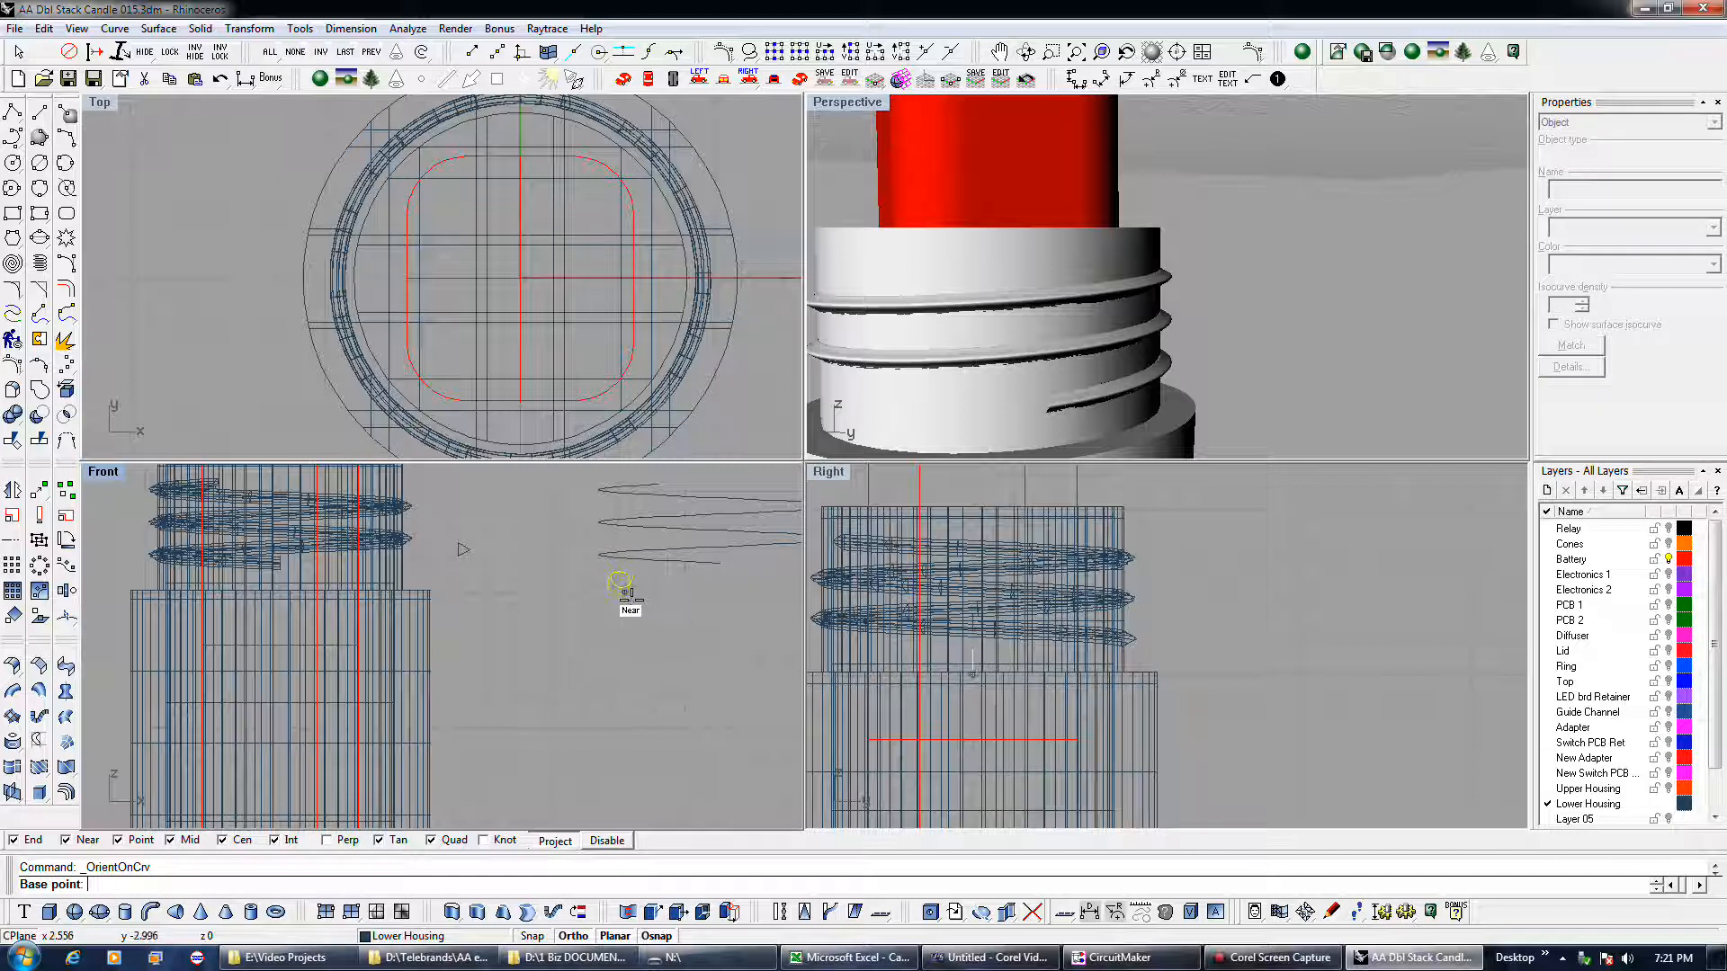
scroll(623, 588, "up", 5)
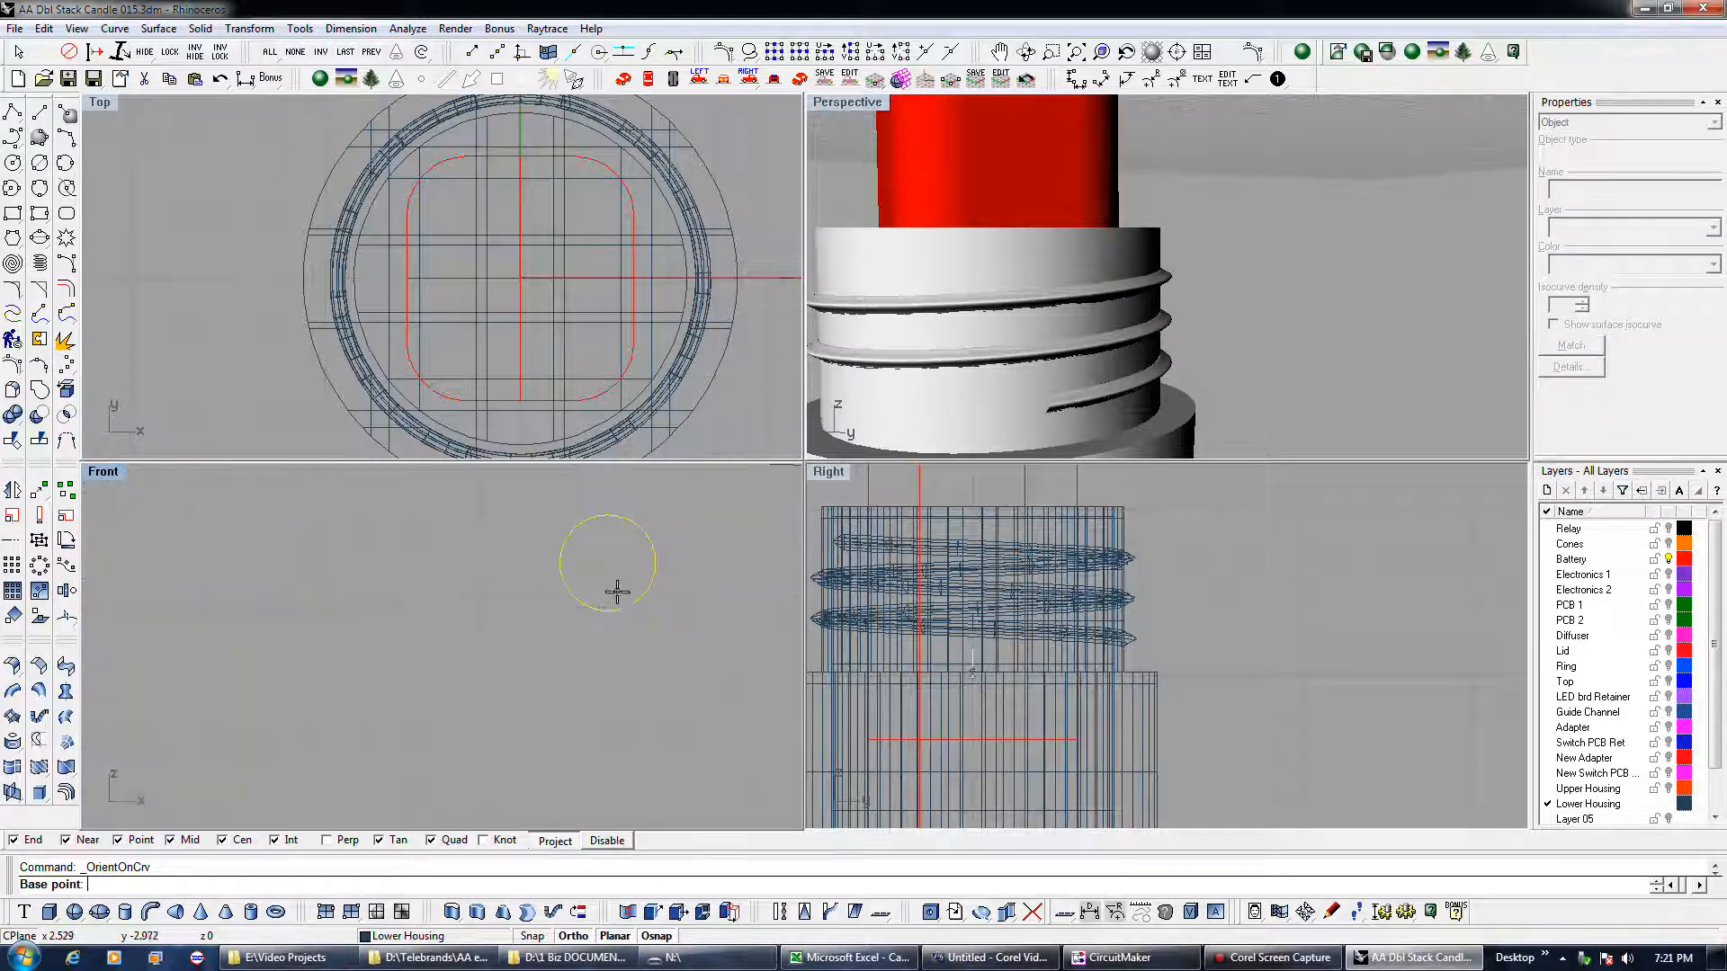
left_click(611, 583)
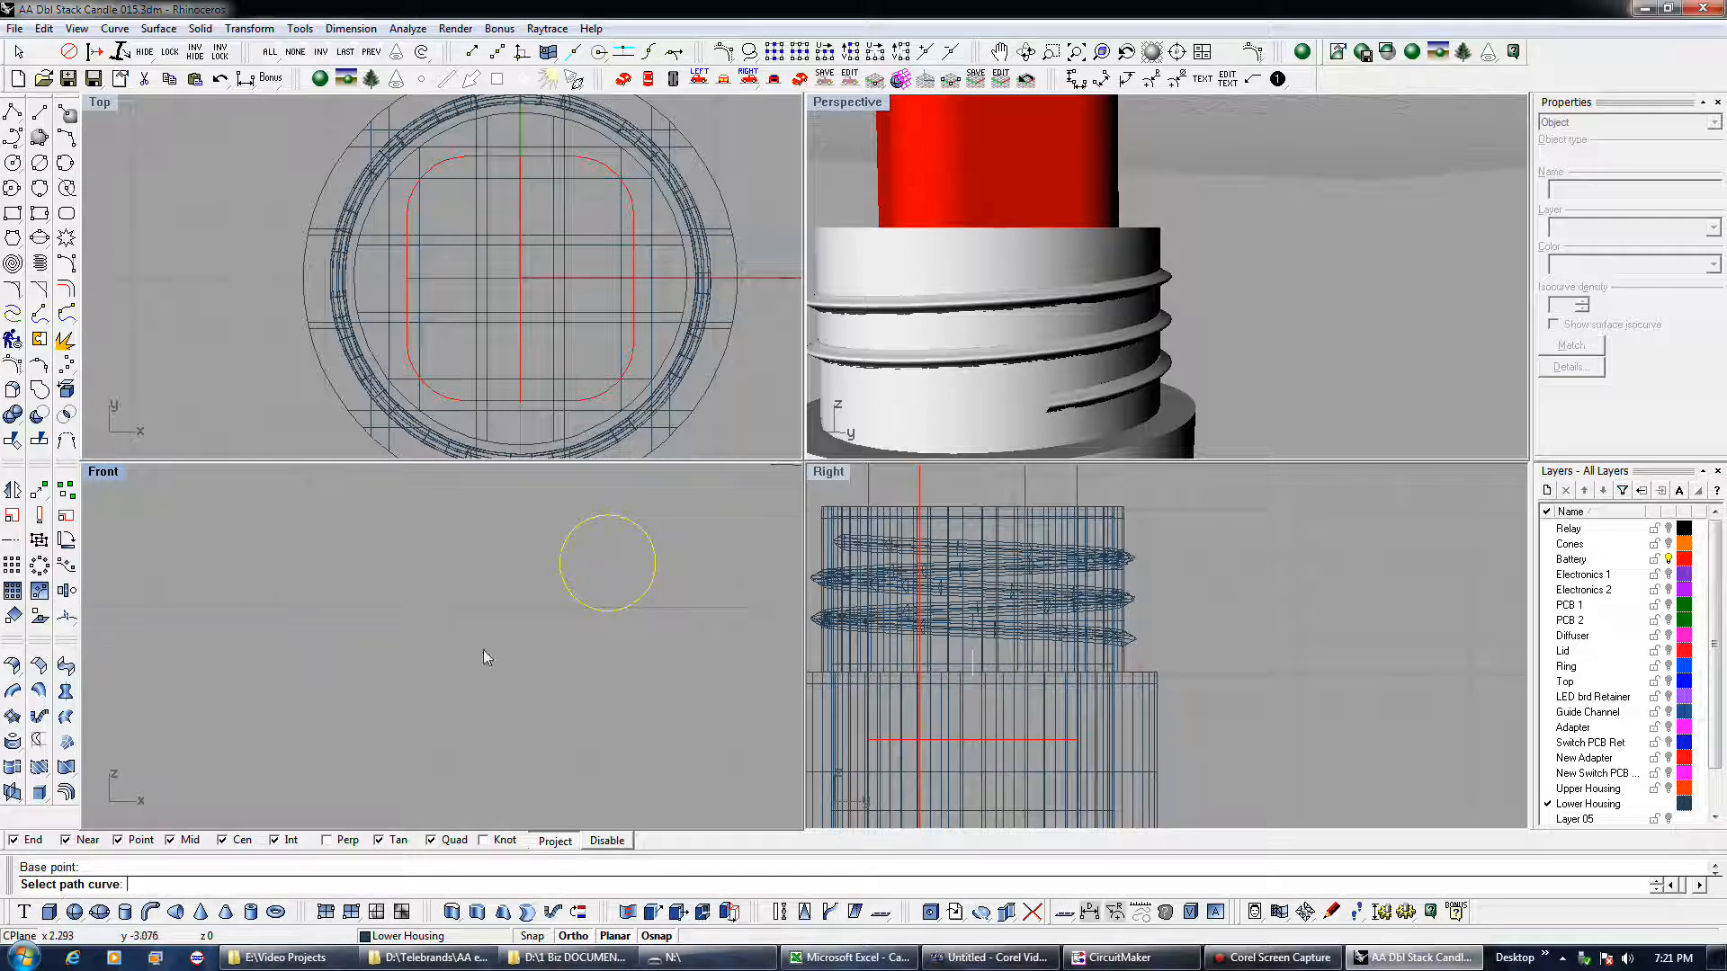
left_click(647, 568)
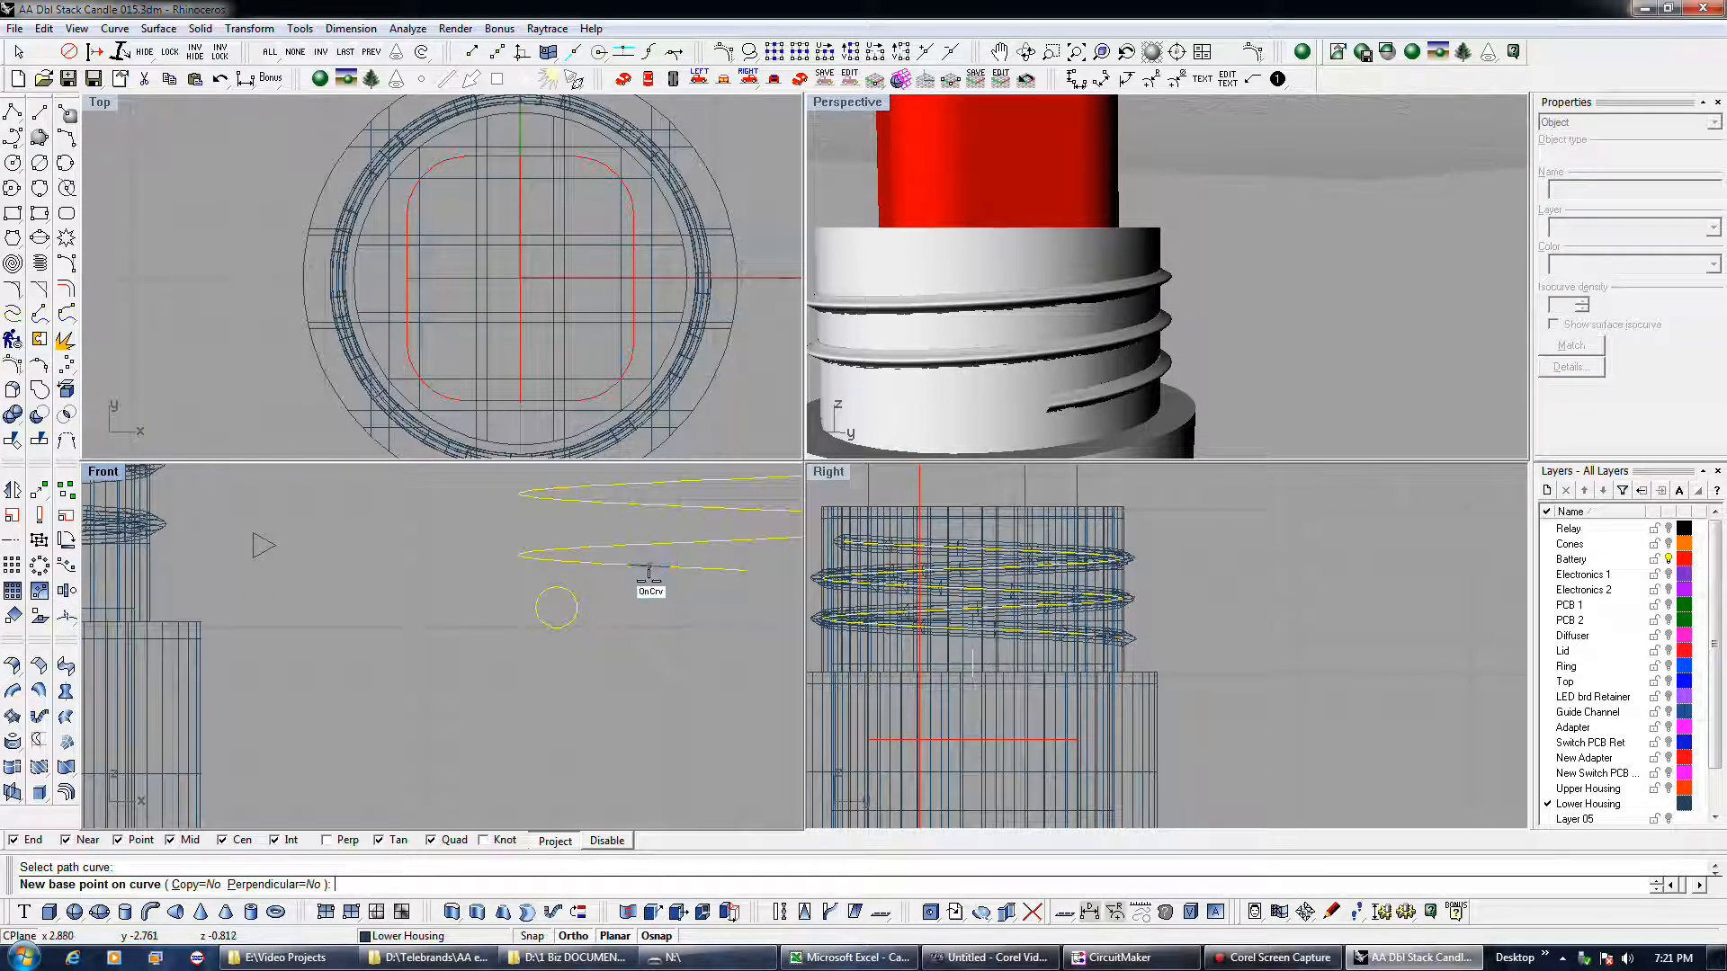
left_click(252, 884)
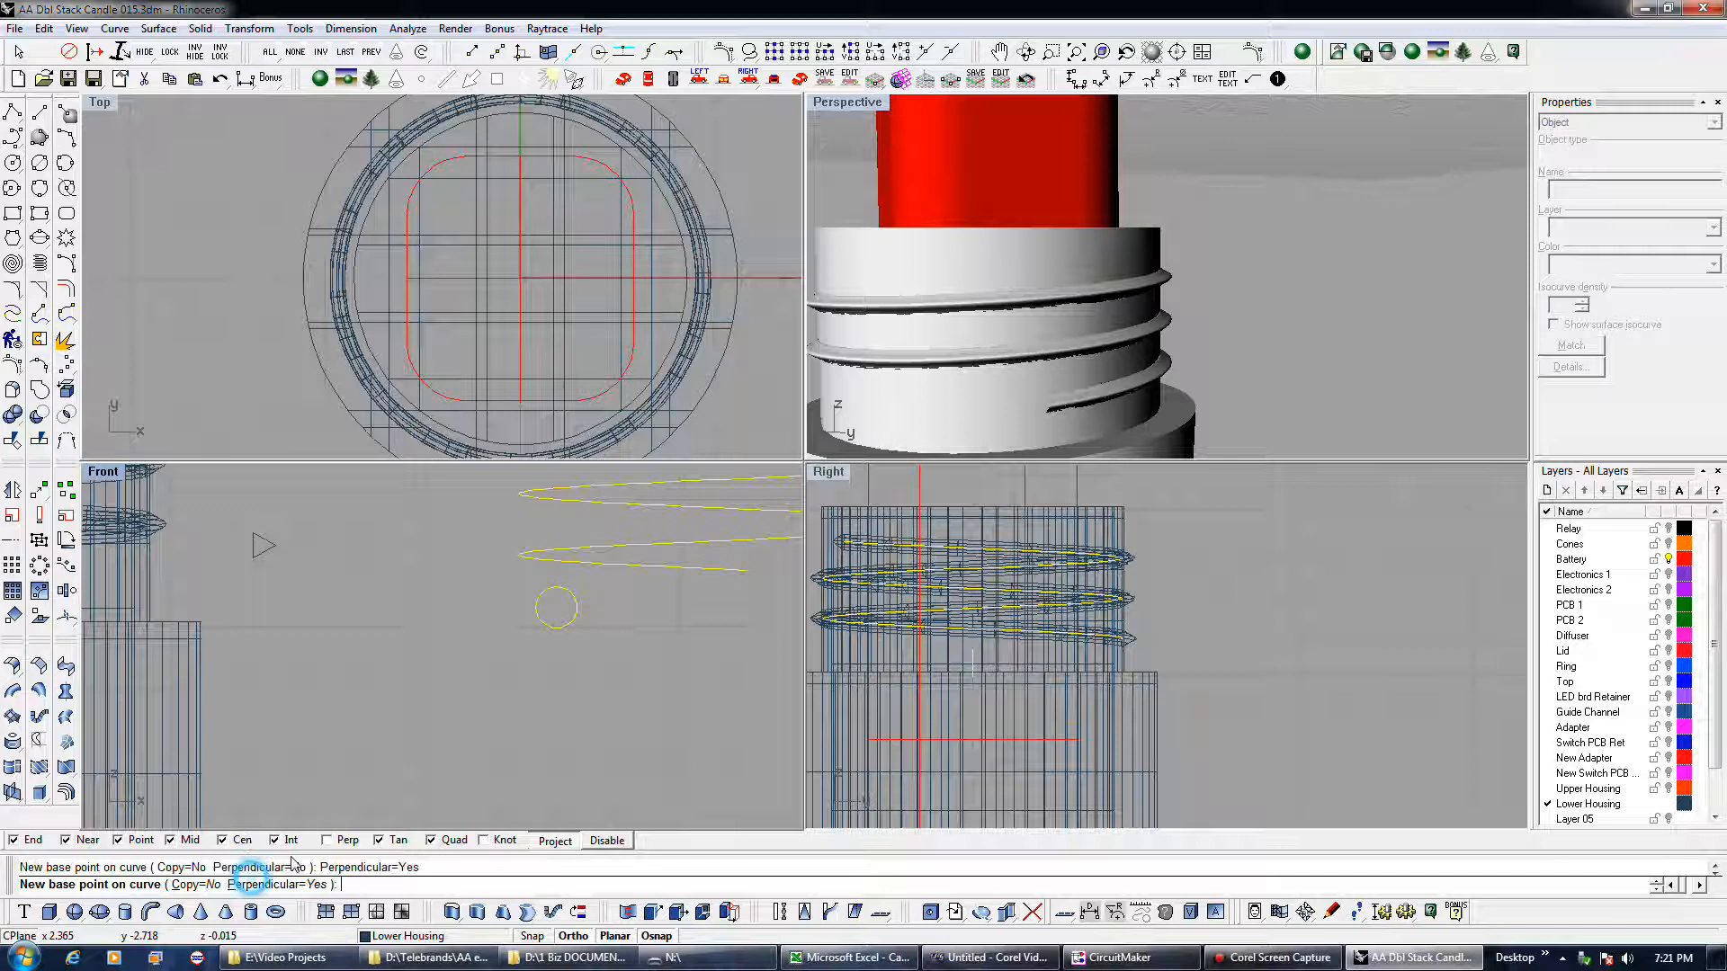
left_click(746, 579)
left_click(715, 569)
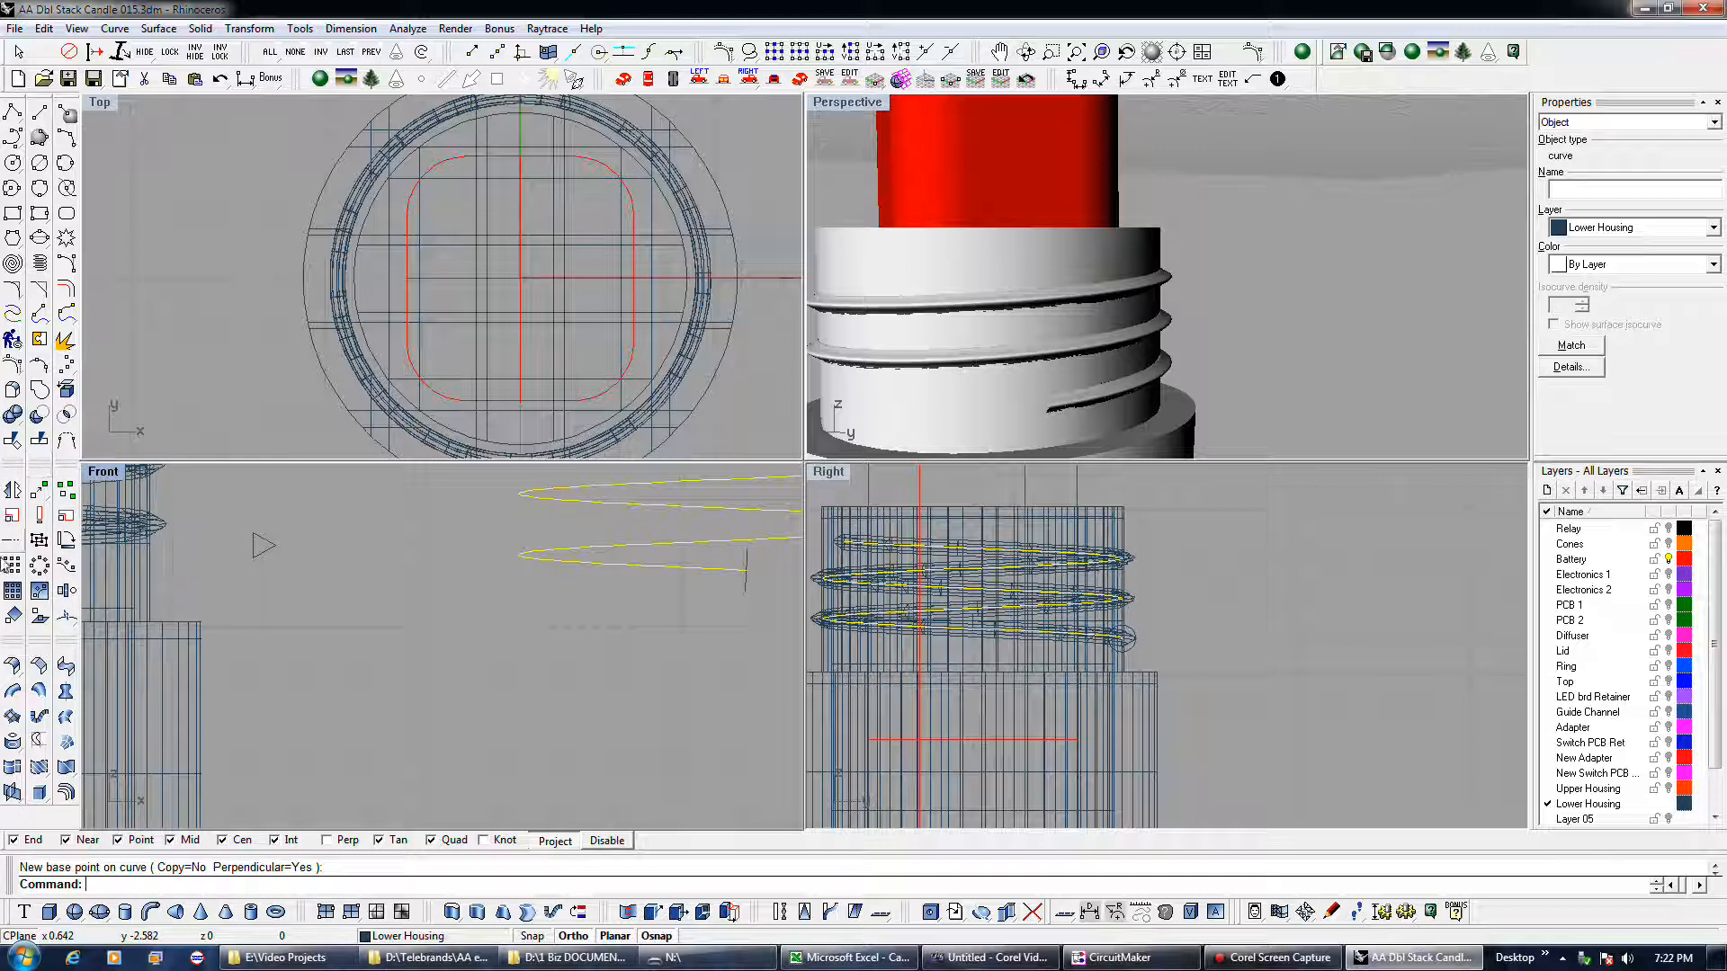
- Sweep the circle along the copied helix as a one-rail sweep in Roadlike Top style, rebuilding the cross section with 10 control points
left_click(17, 691)
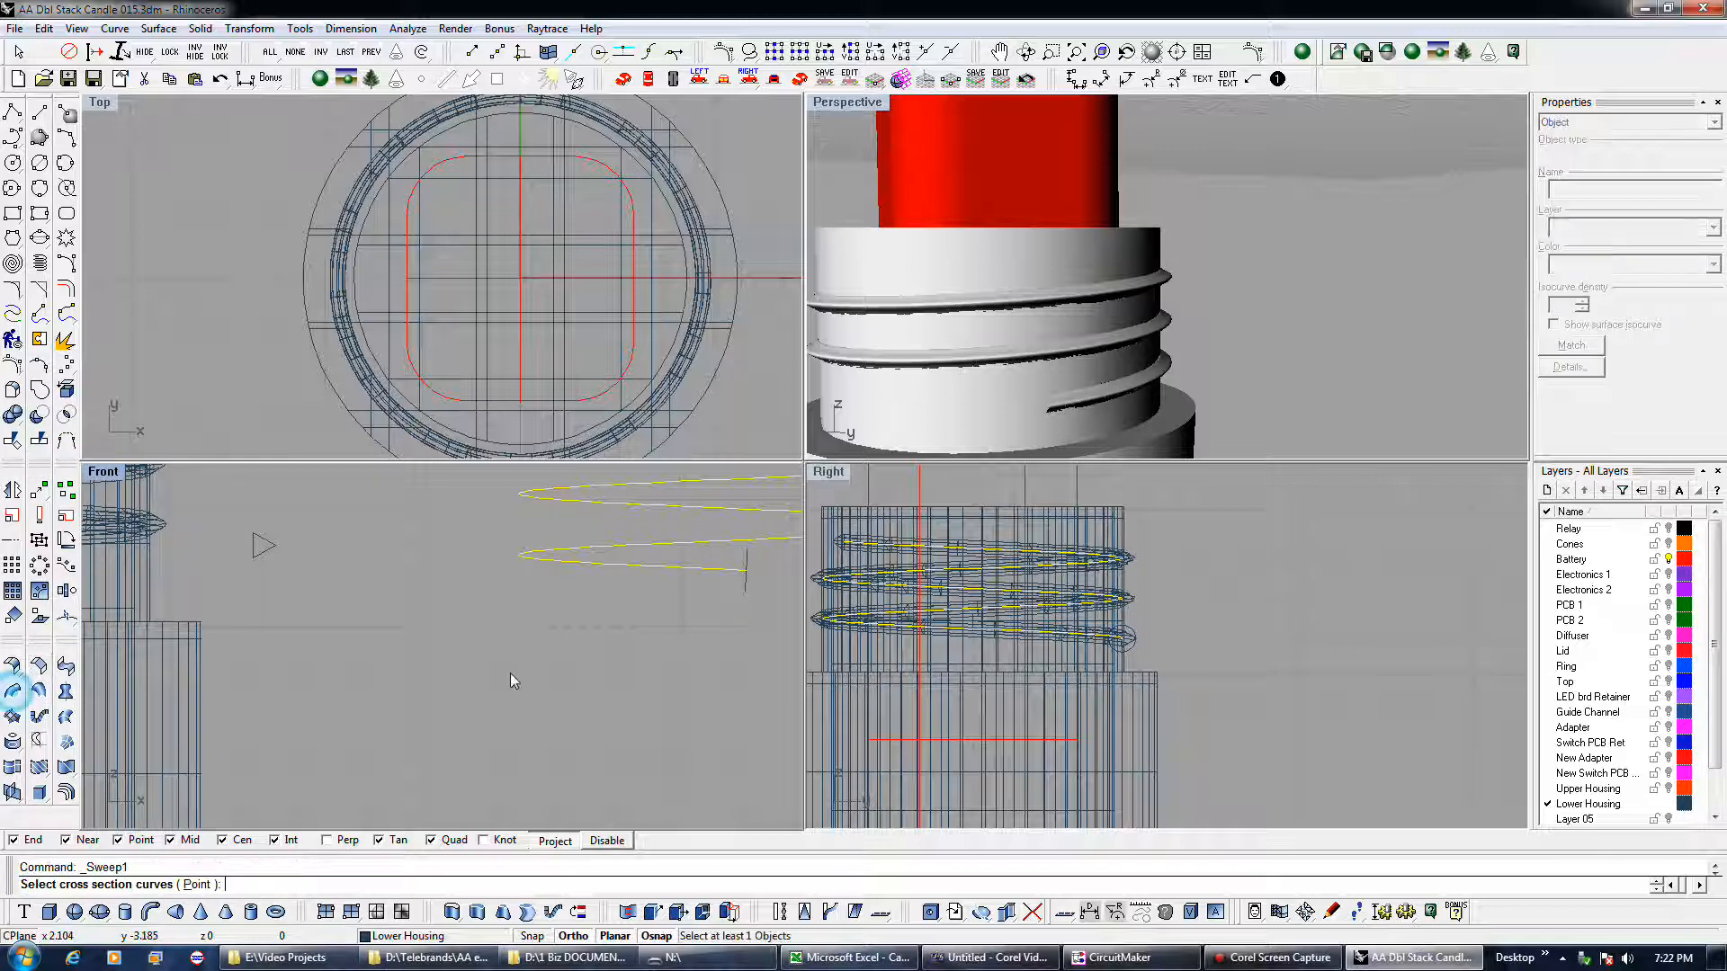
left_click(742, 574)
key("Return")
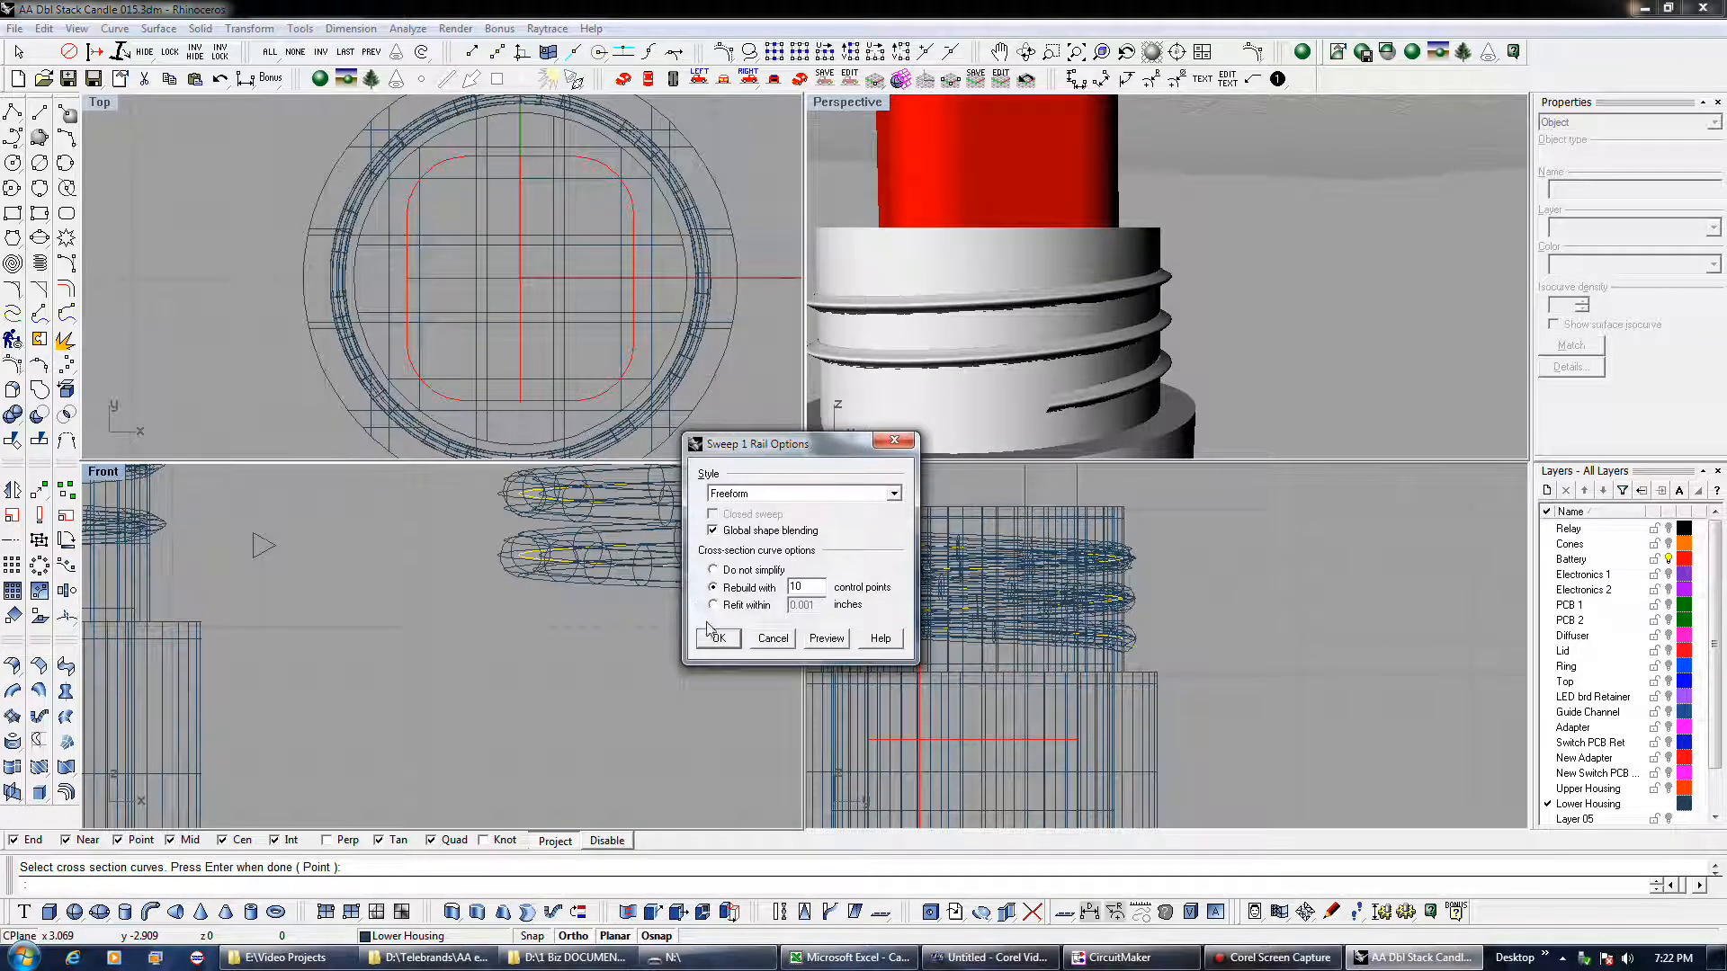
left_click(753, 497)
left_click(764, 545)
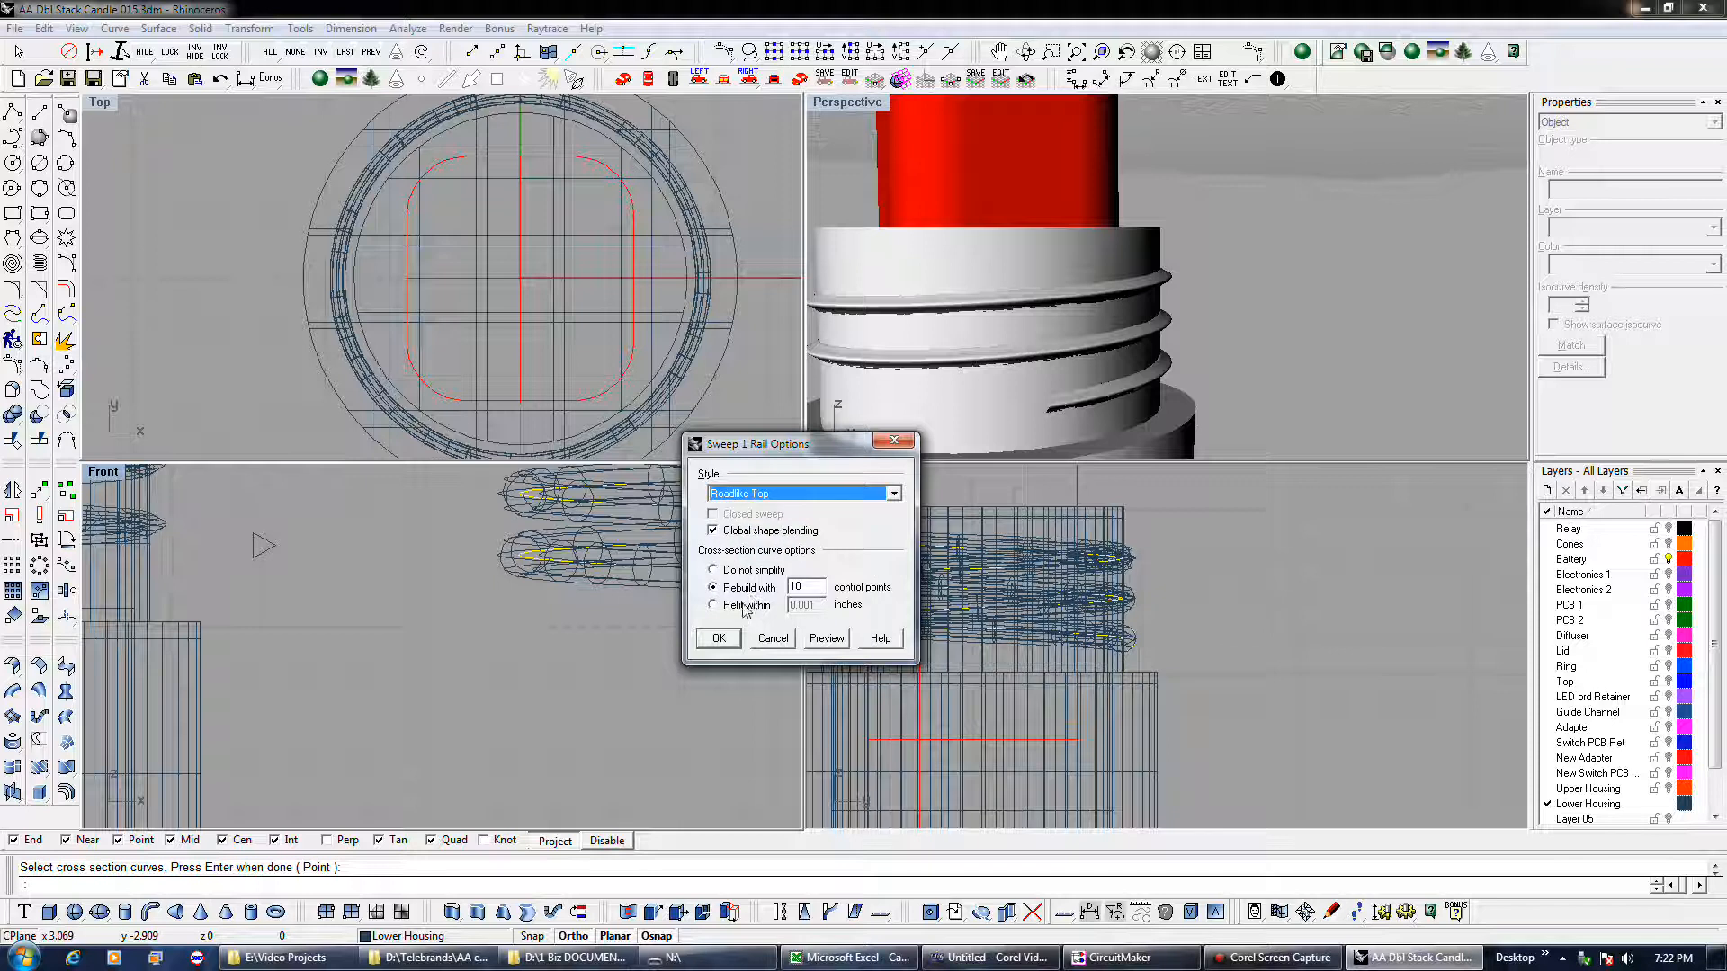
left_click(725, 639)
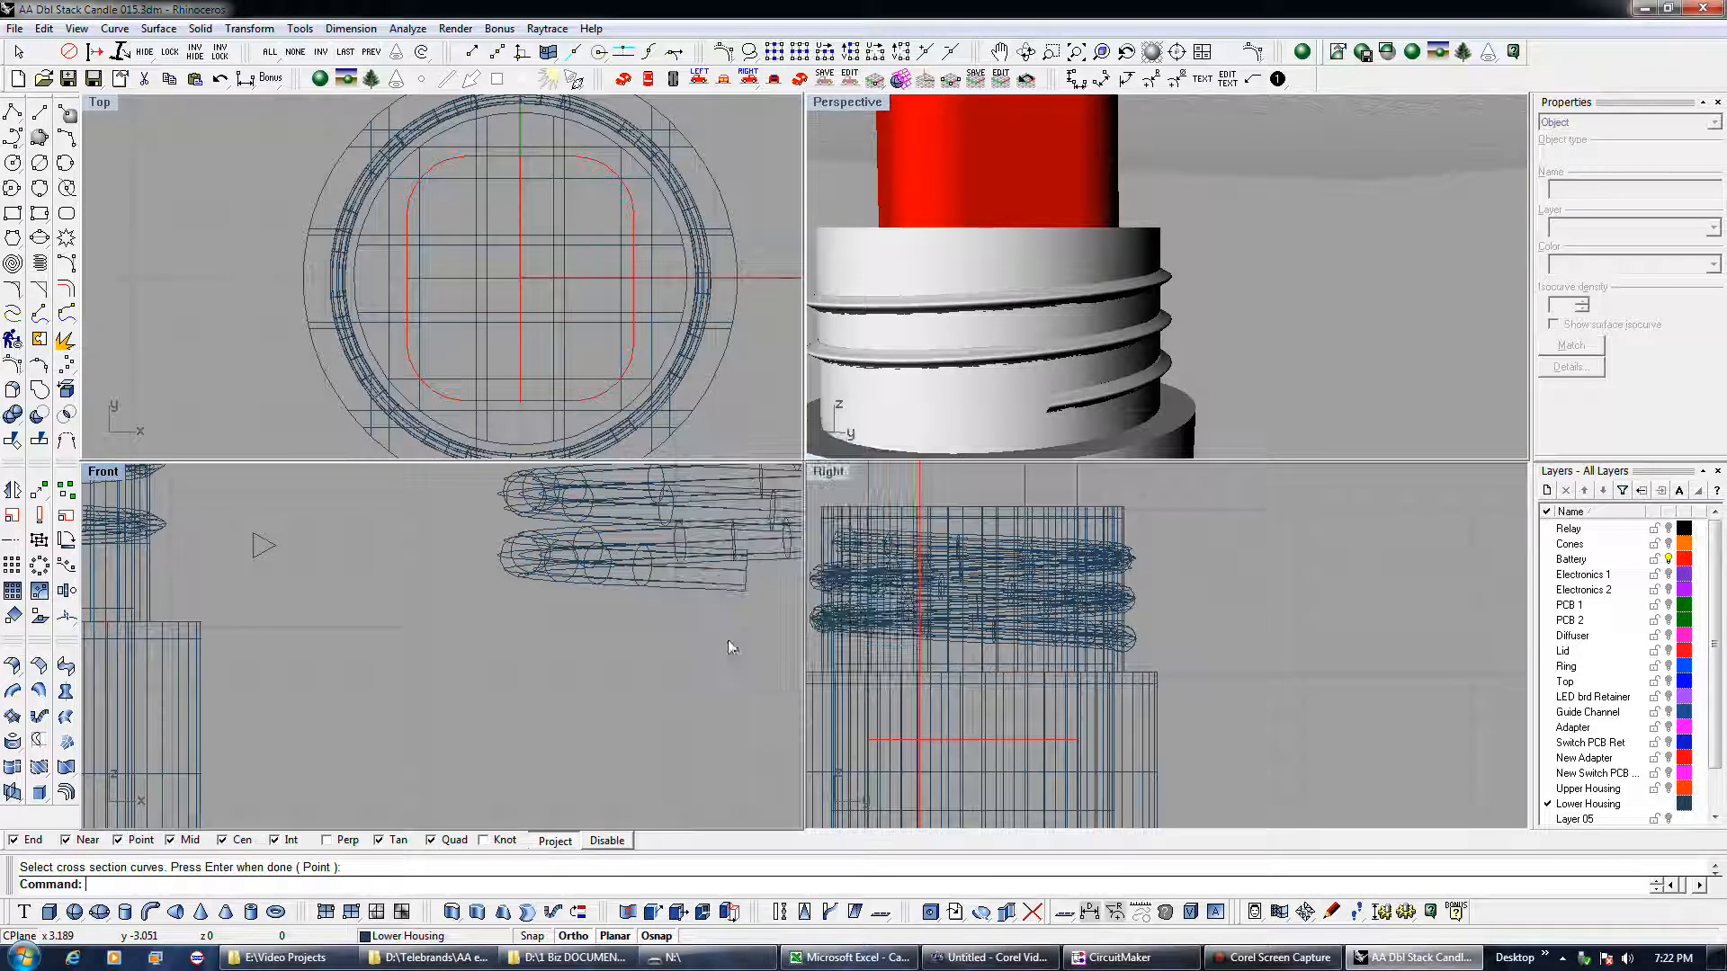
- Inspect the swept coil beside the housing in the Perspective view, and undo the sweep
scroll(926, 389, "down", 5)
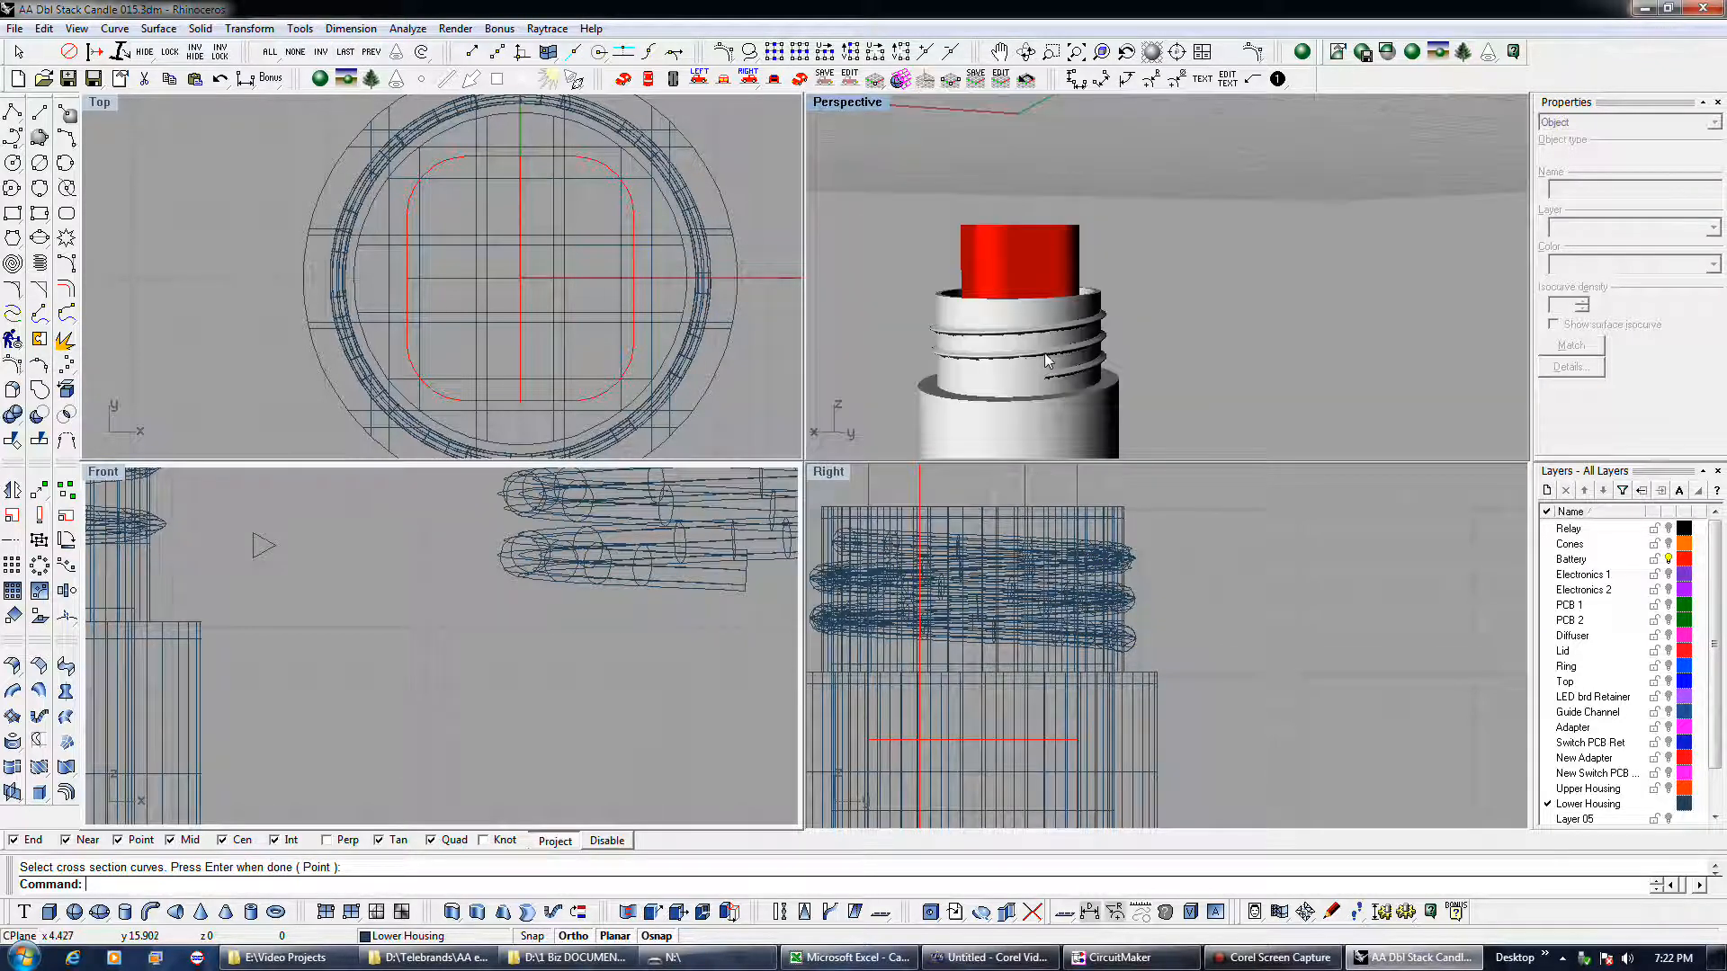
scroll(883, 385, "up", 6)
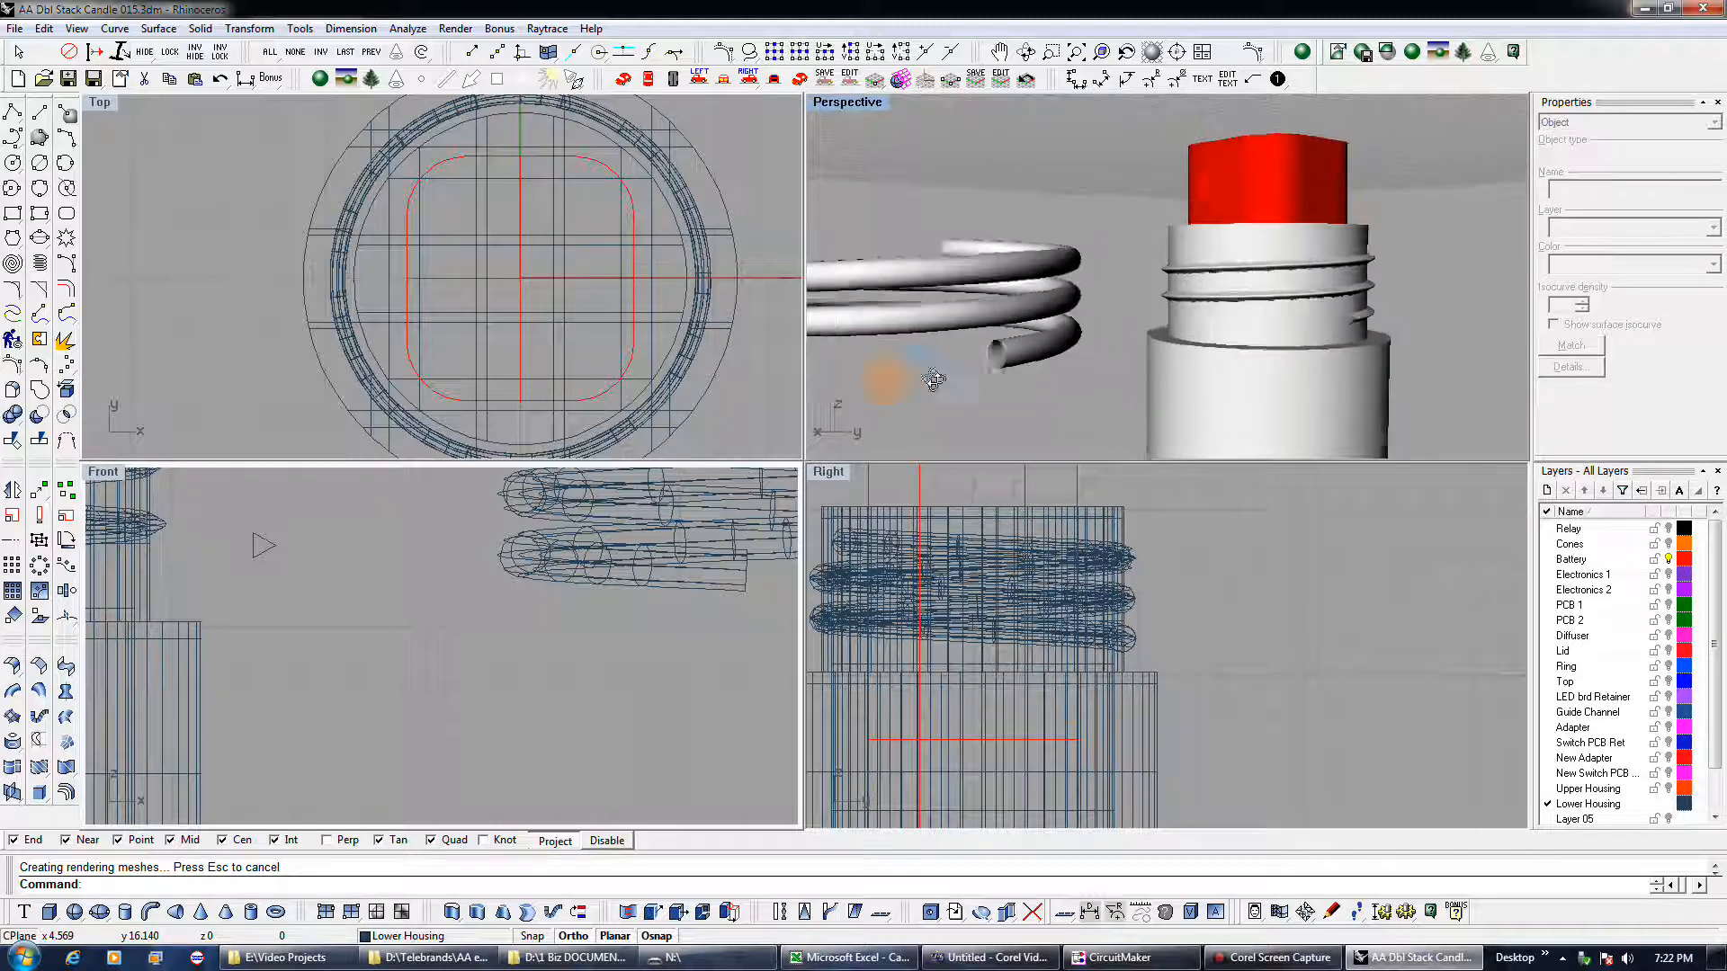
scroll(946, 383, "up", 1)
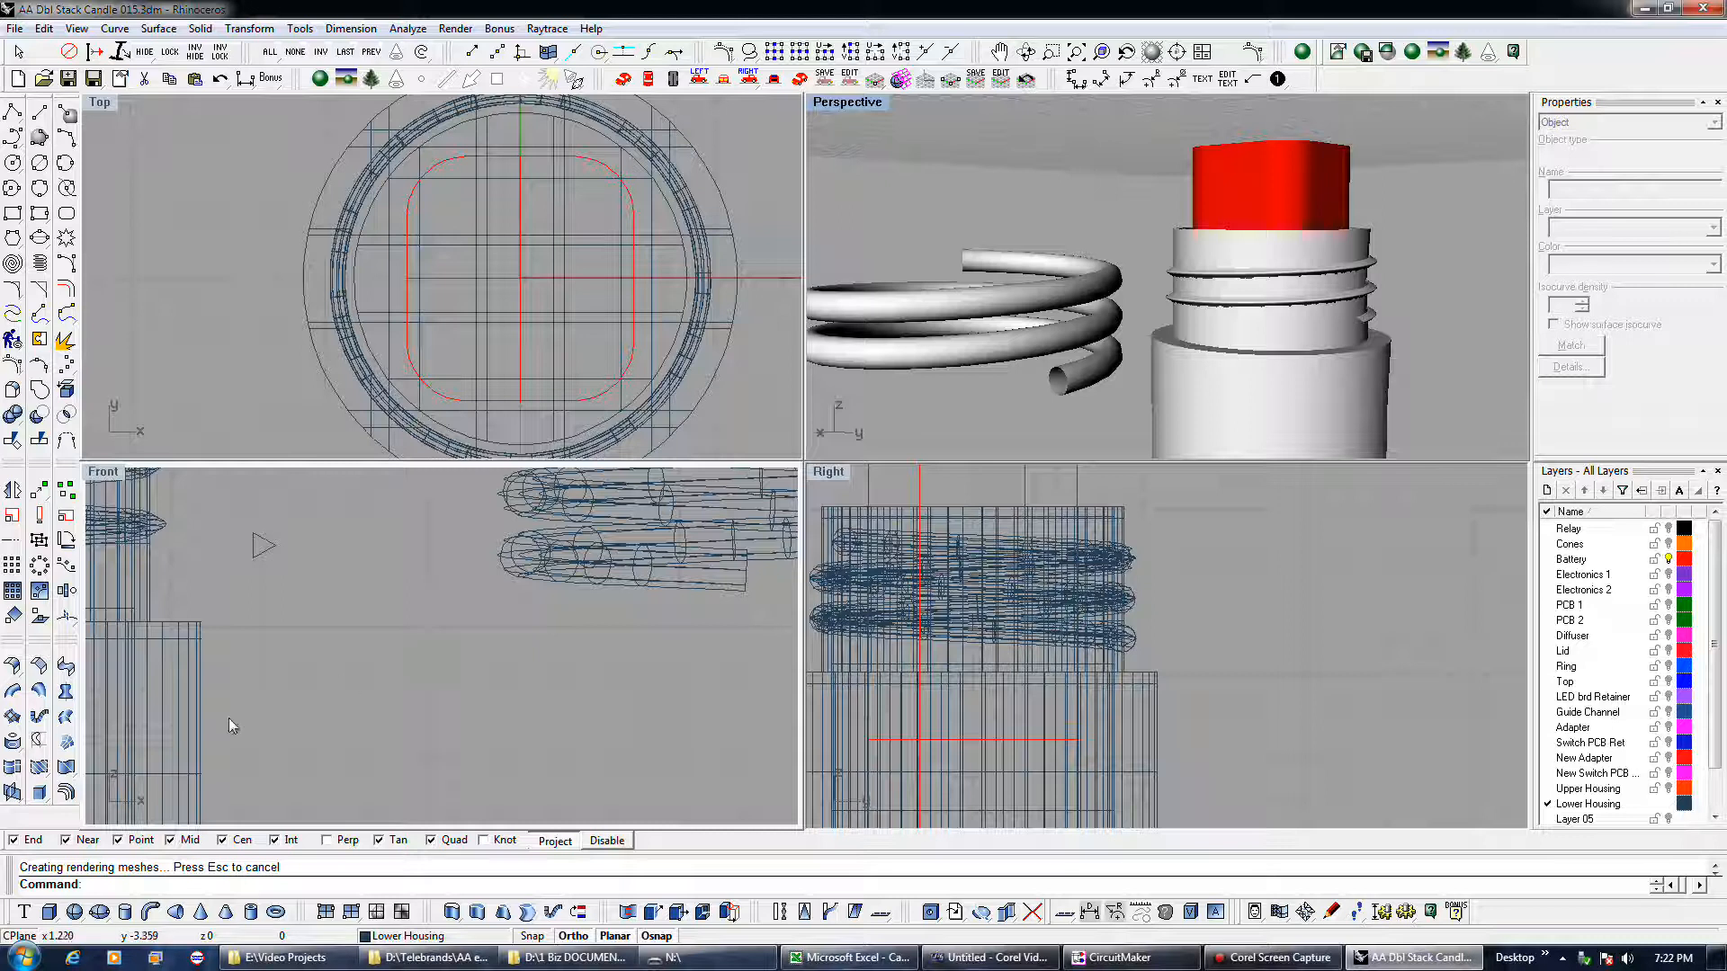
left_click(220, 78)
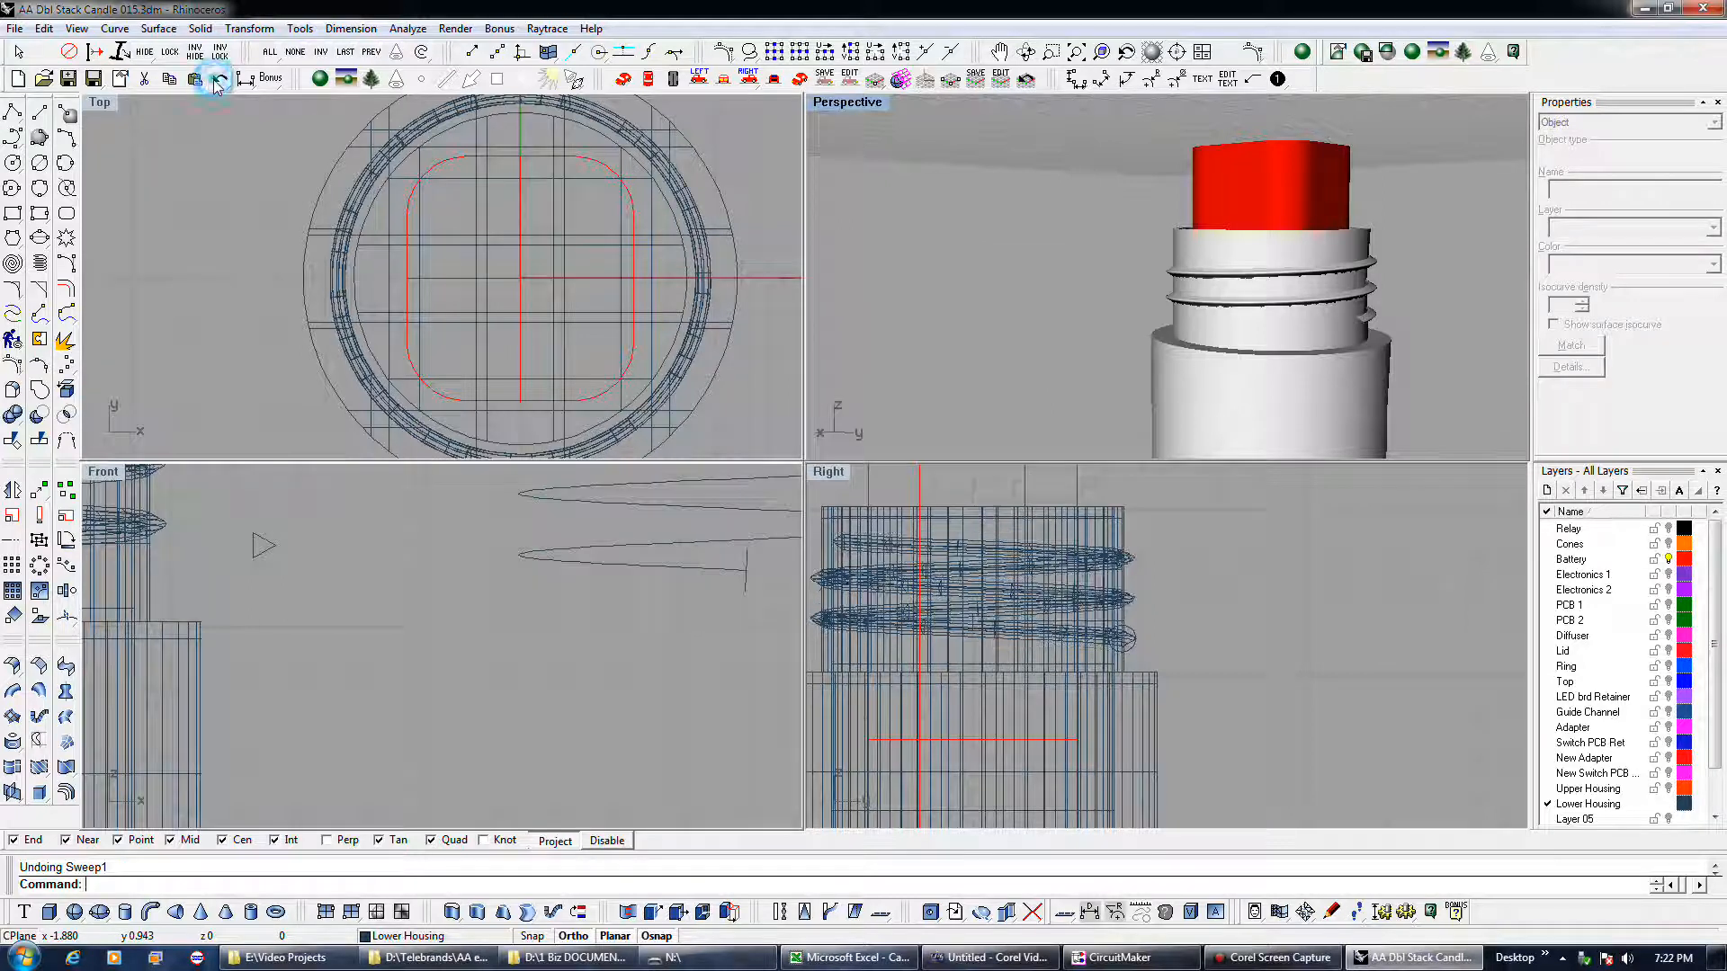
- Set up another one-rail sweep of the circle along the copied helix, with Roadlike Top as its style
left_click(601, 562)
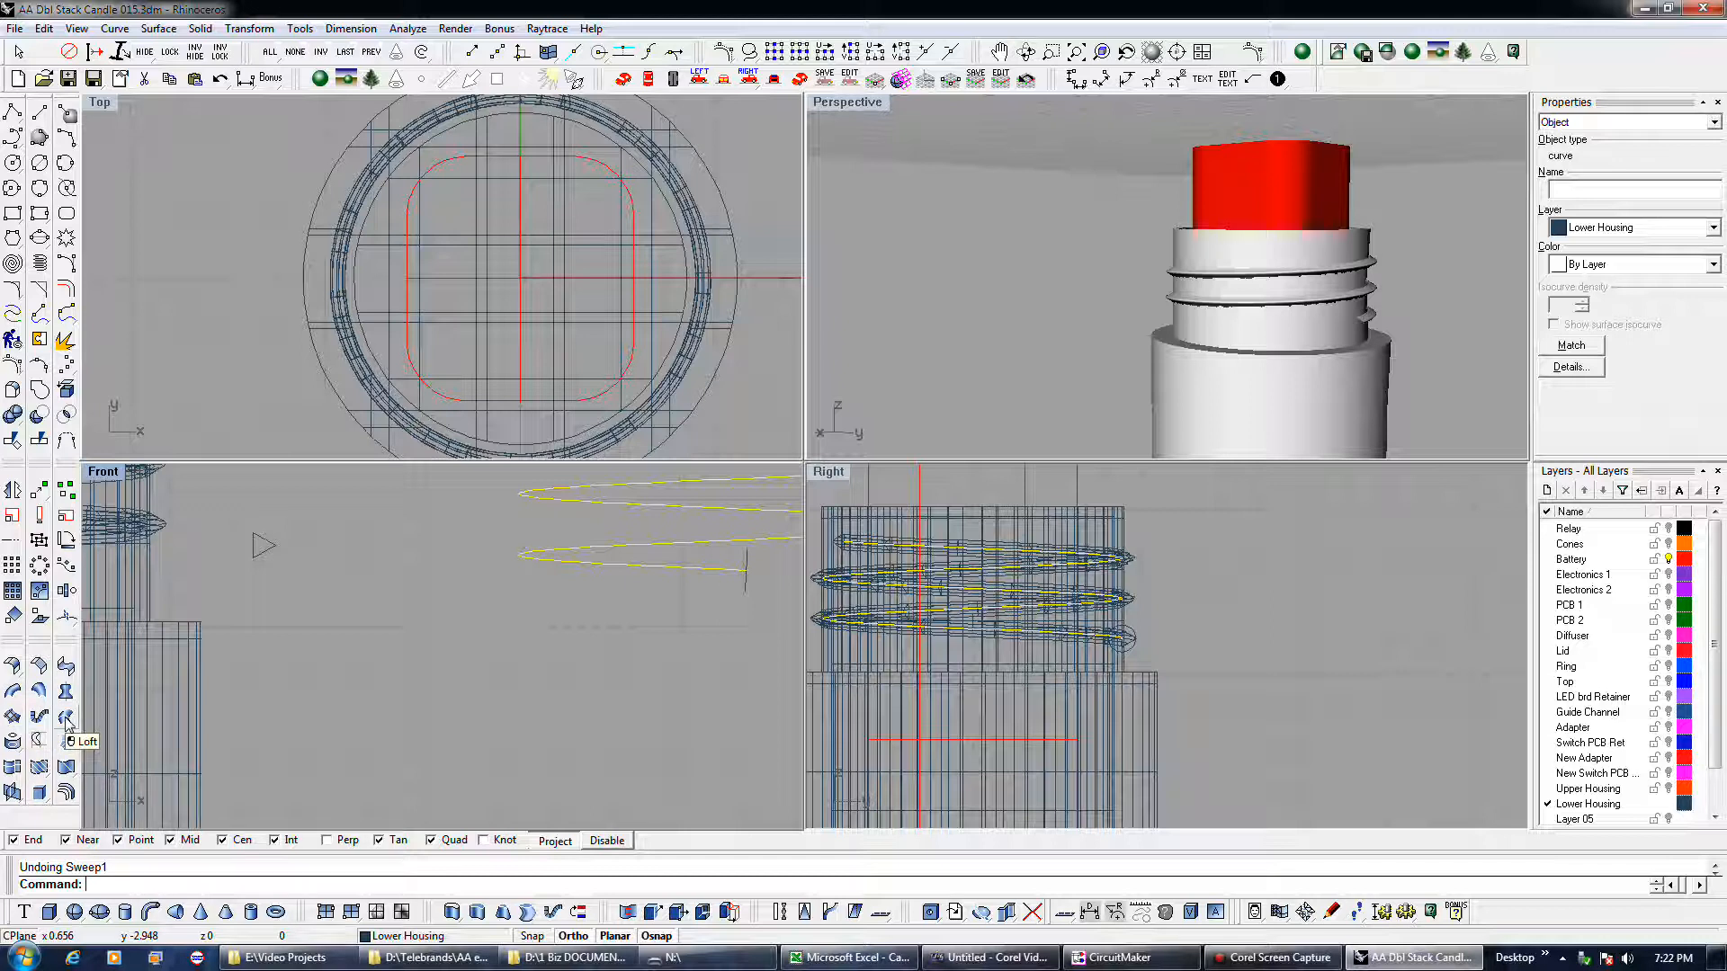
left_click(12, 693)
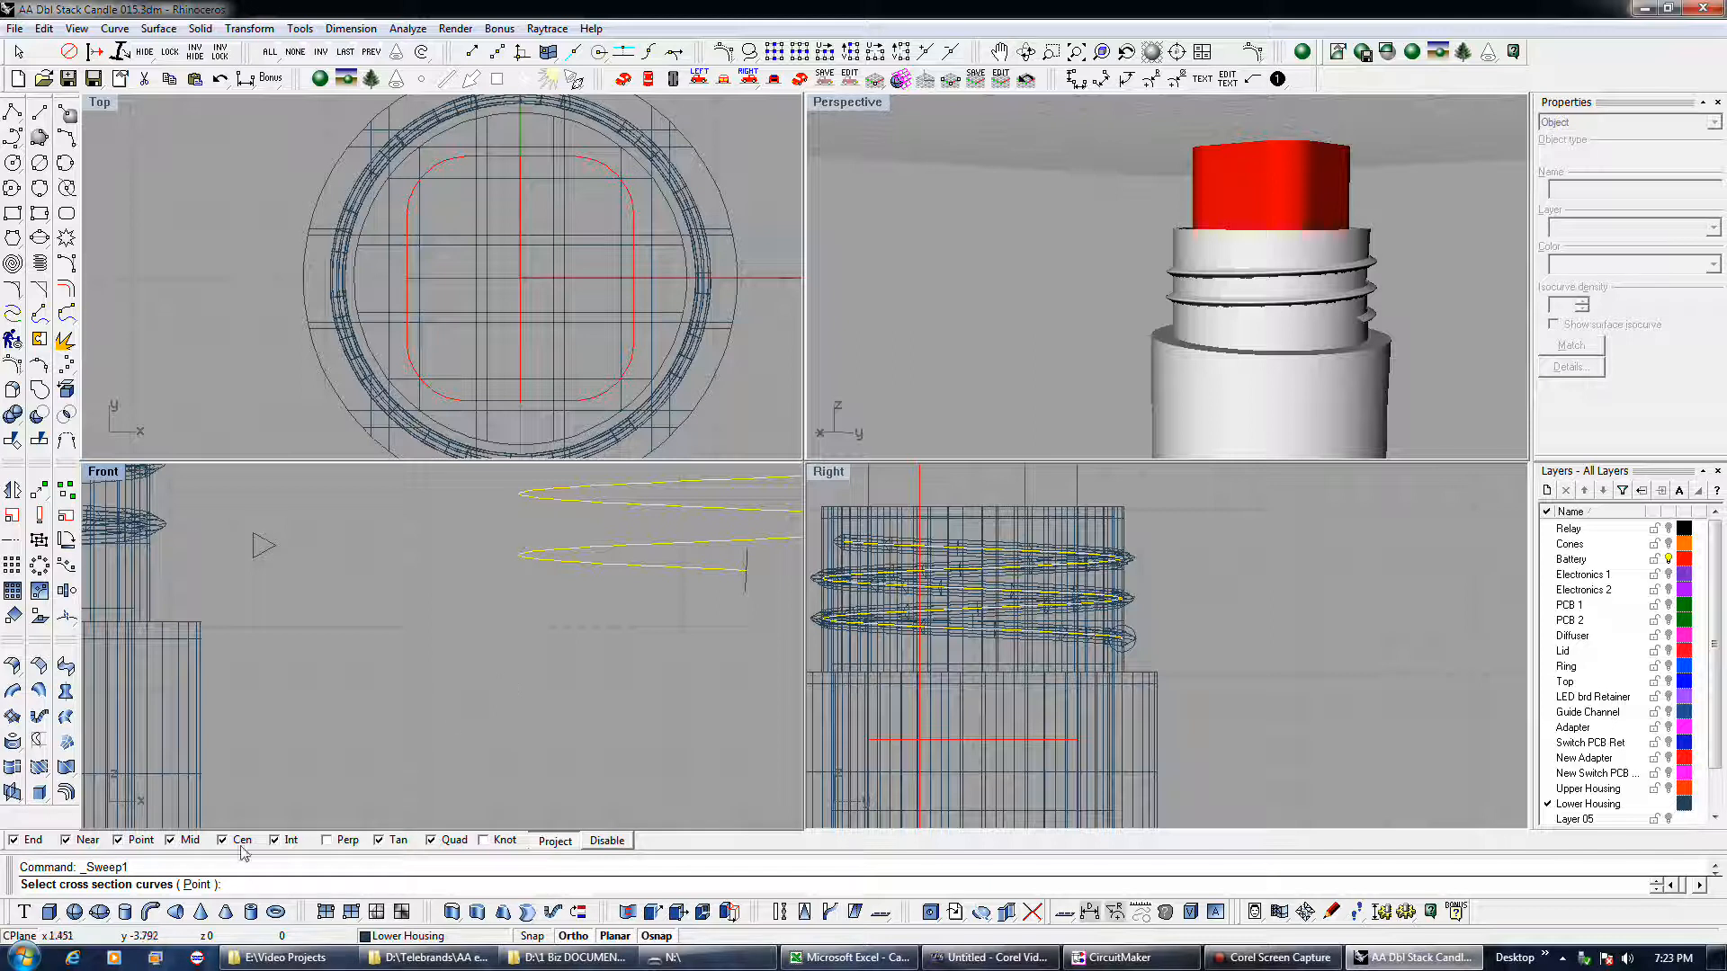
left_click(746, 584)
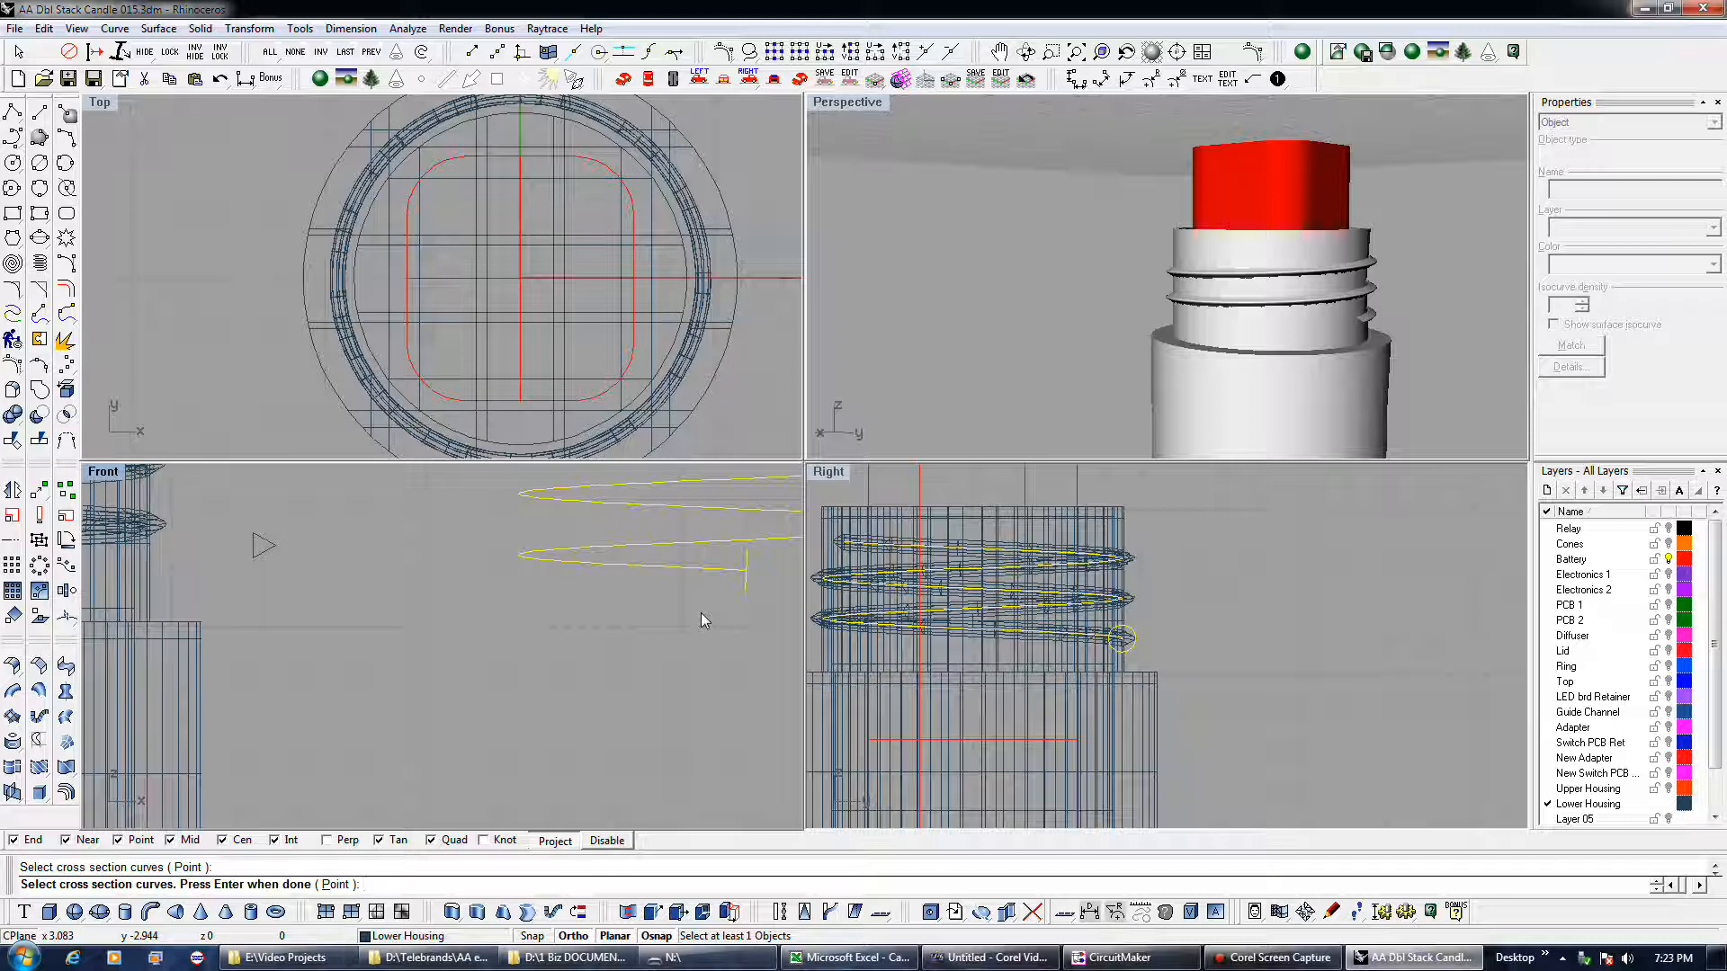
key("Return")
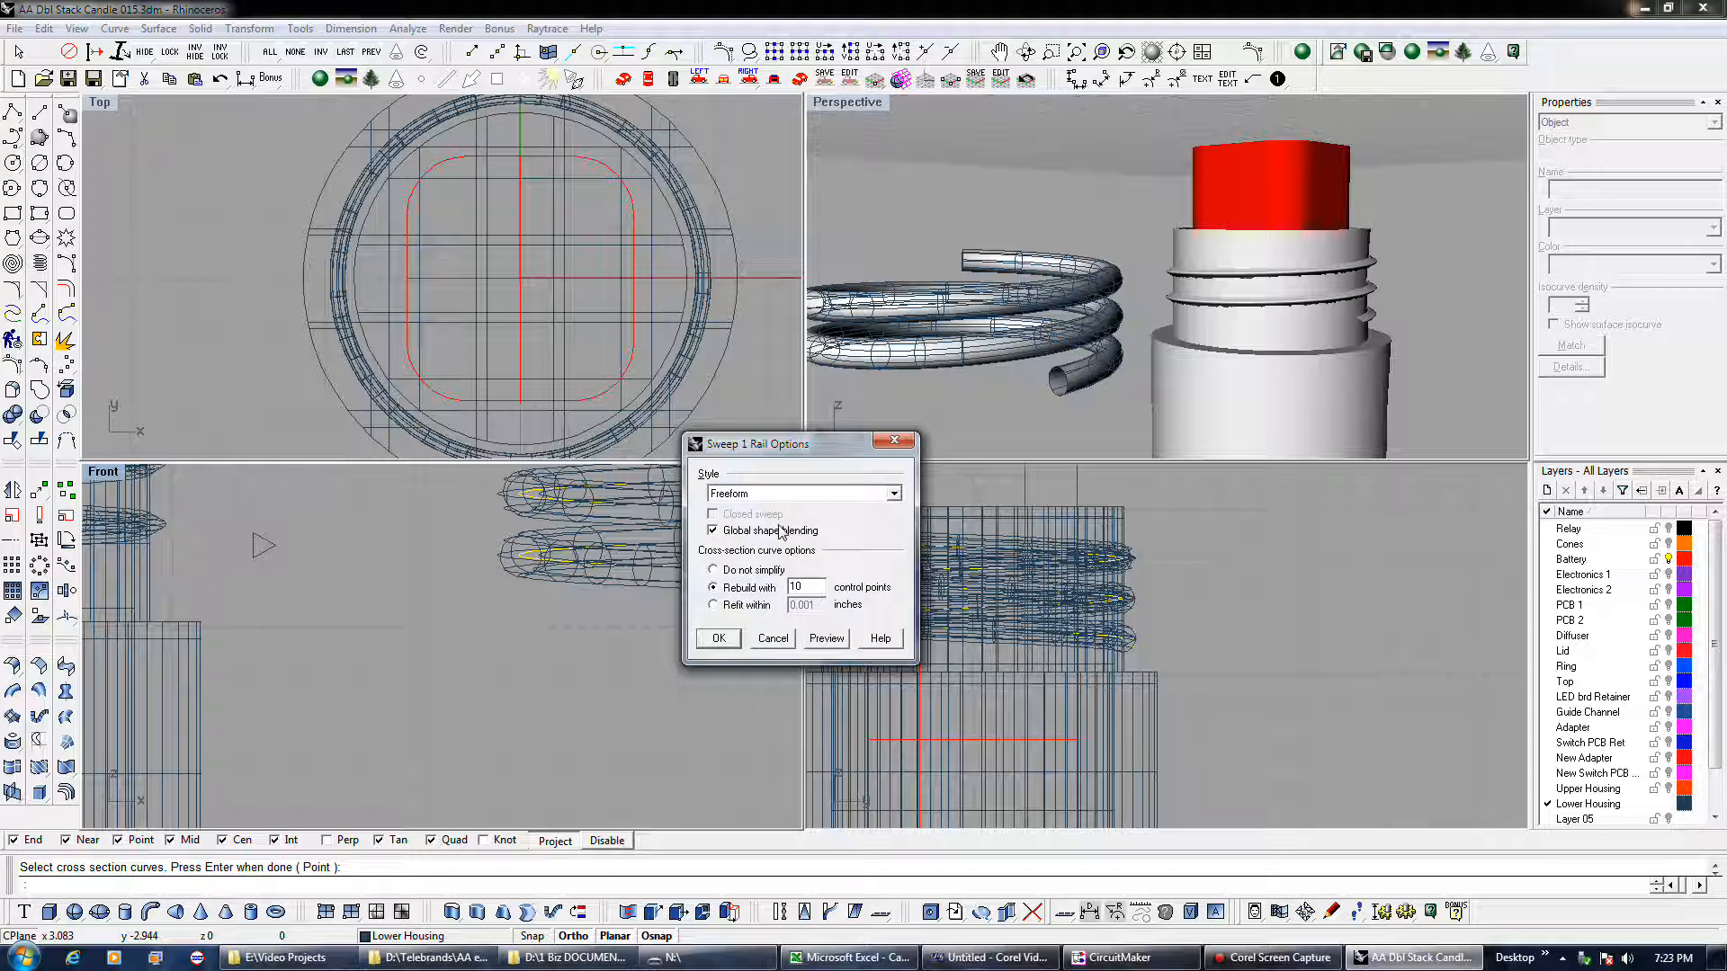
left_click(767, 494)
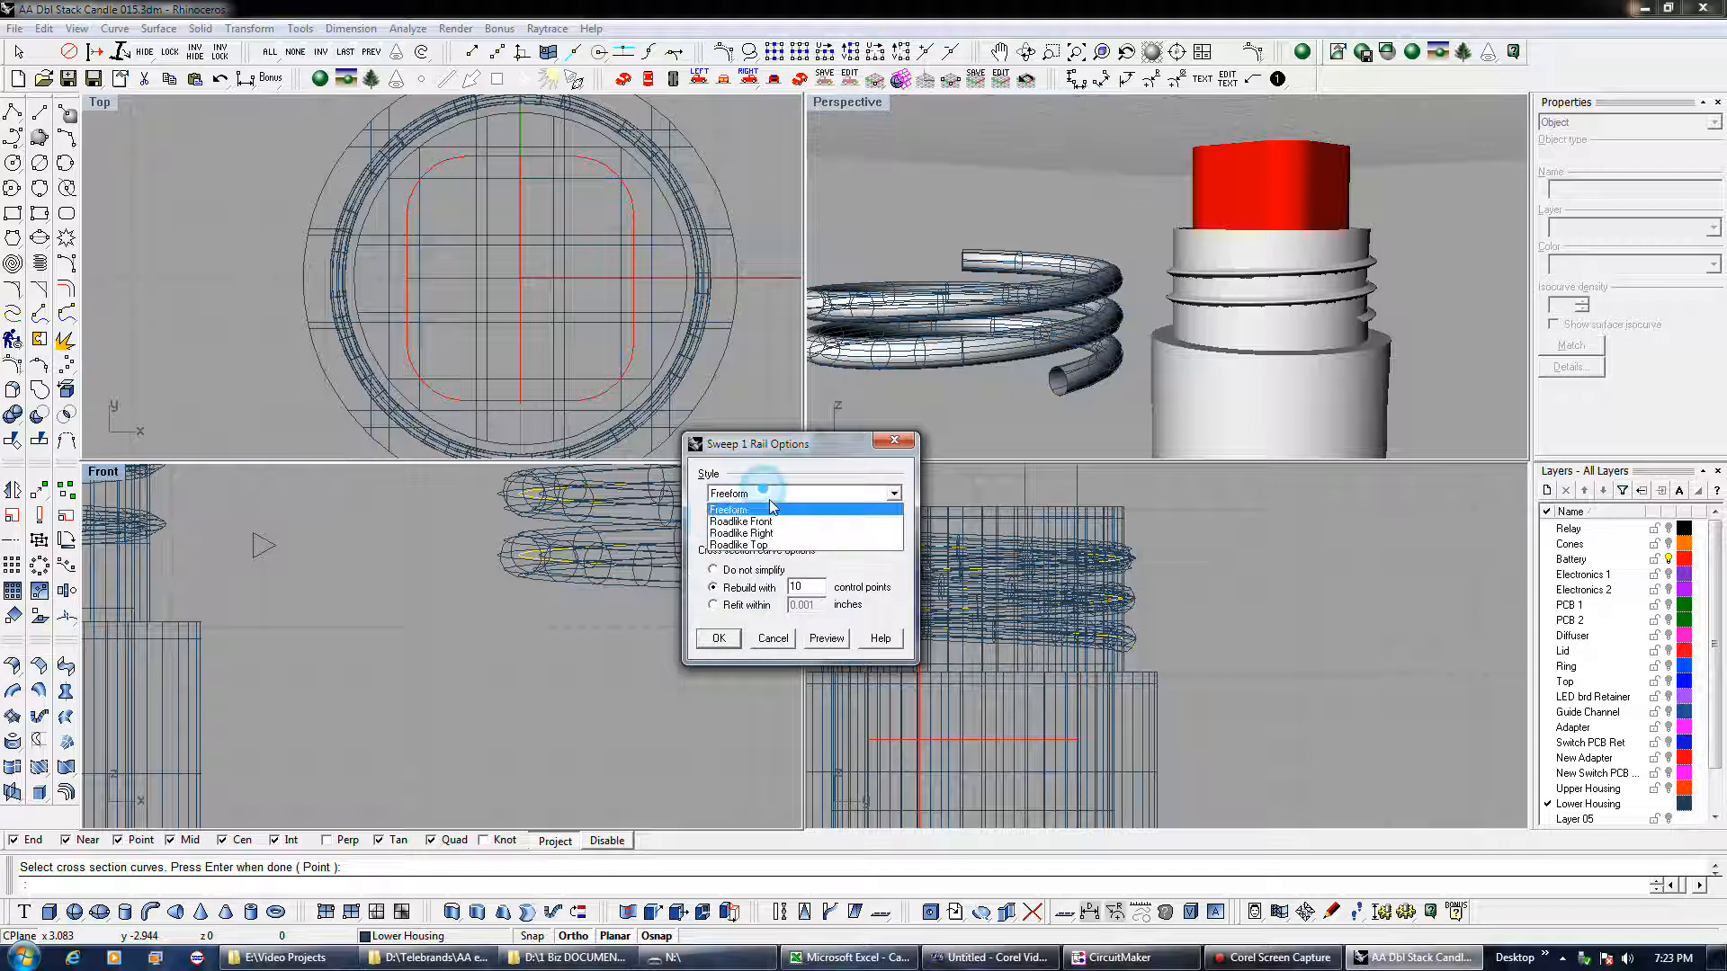
left_click(764, 544)
left_click(738, 517)
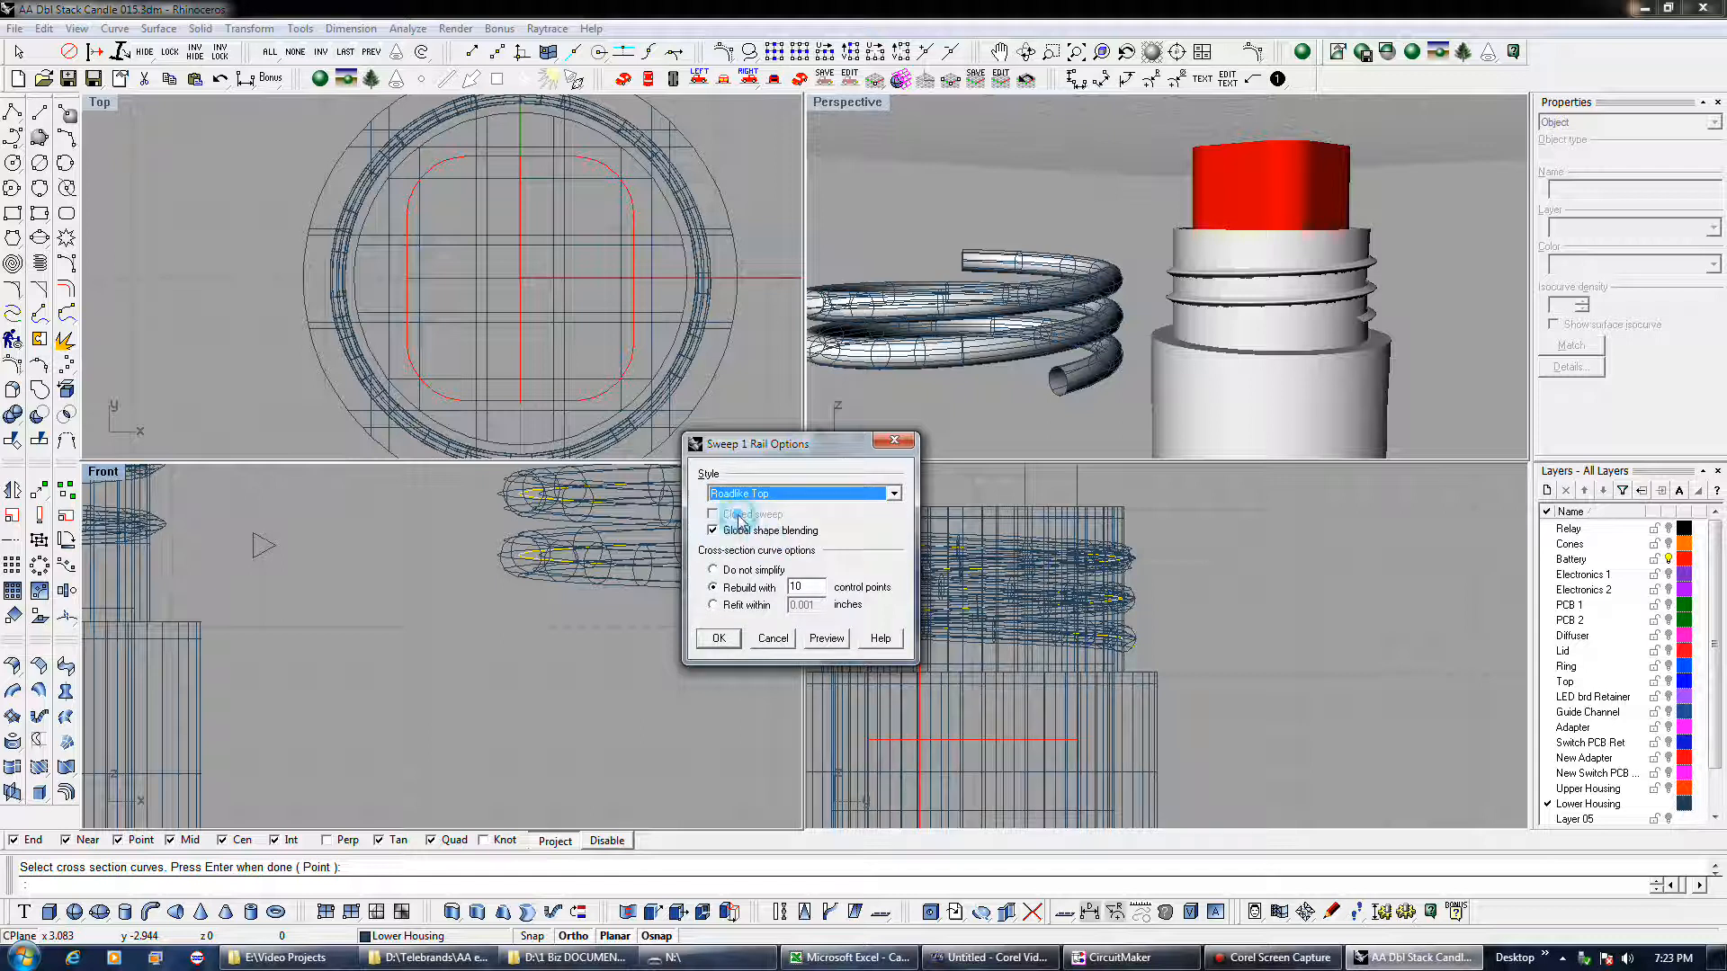
- Try other sweep styles before returning to Roadlike Top, and set the cross-section curve option to Do not simplify after trying Refit within
left_click(765, 494)
left_click(766, 514)
left_click(765, 495)
left_click(785, 530)
left_click(785, 494)
left_click(784, 546)
left_click(749, 570)
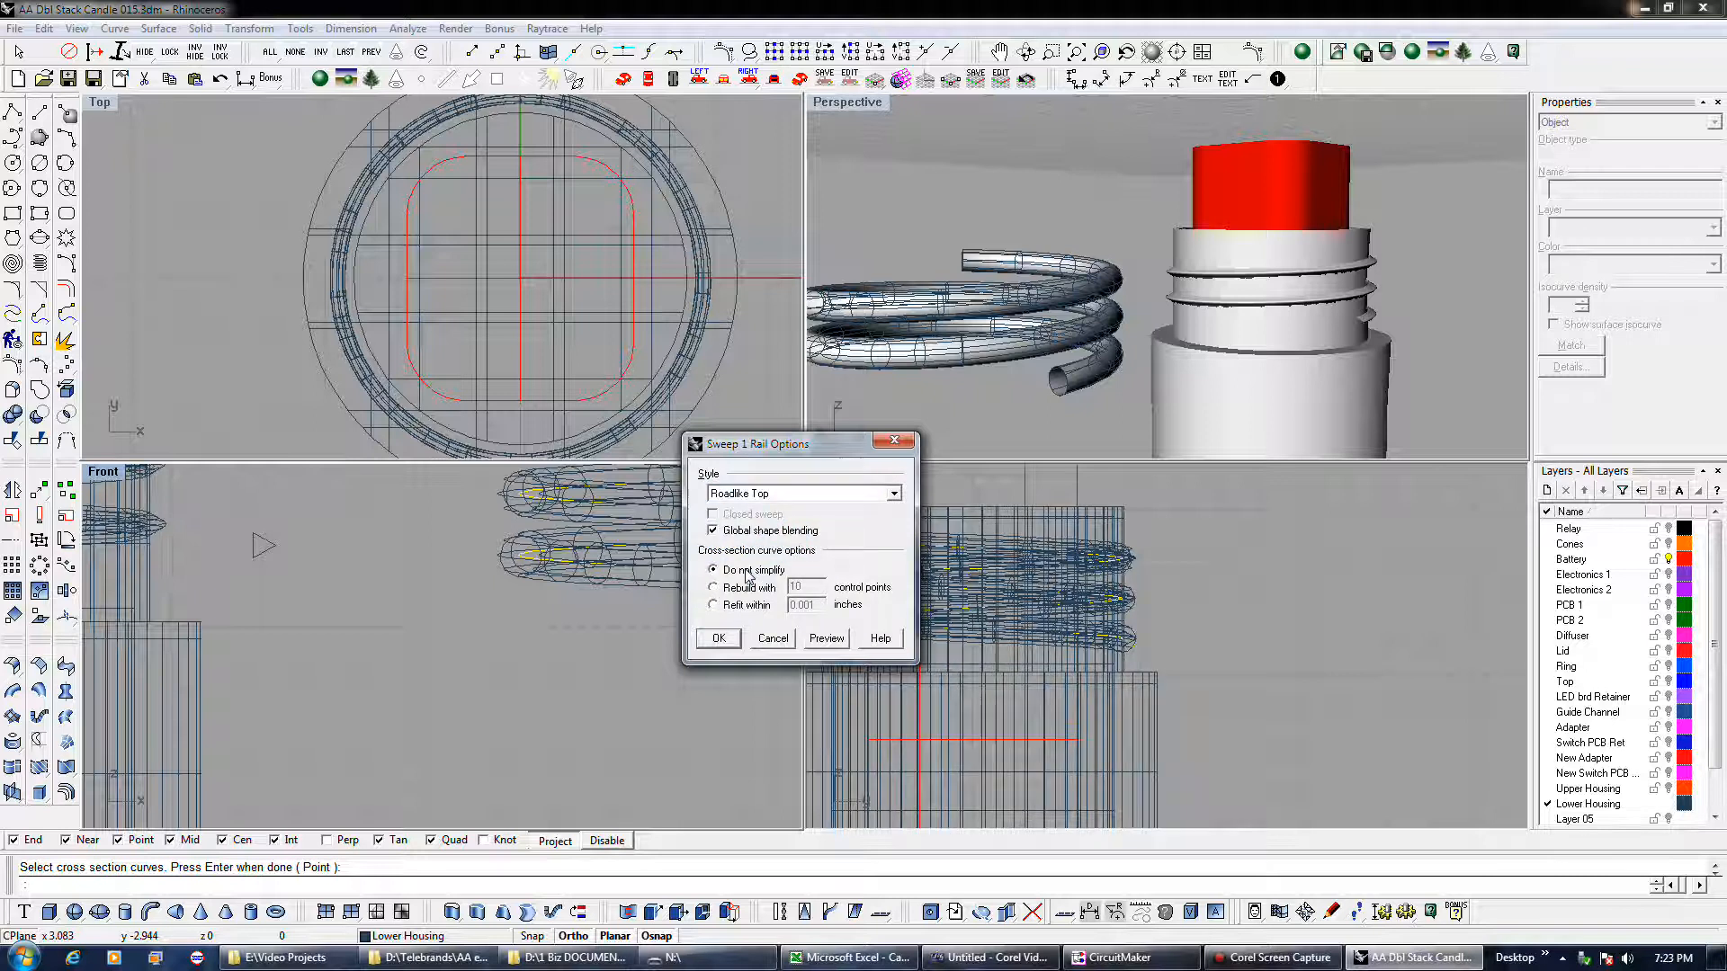
left_click(746, 604)
left_click(753, 570)
- Read the Sweep1 help on the style, closed sweep and global shape blending options, and cancel the sweep
left_click(881, 638)
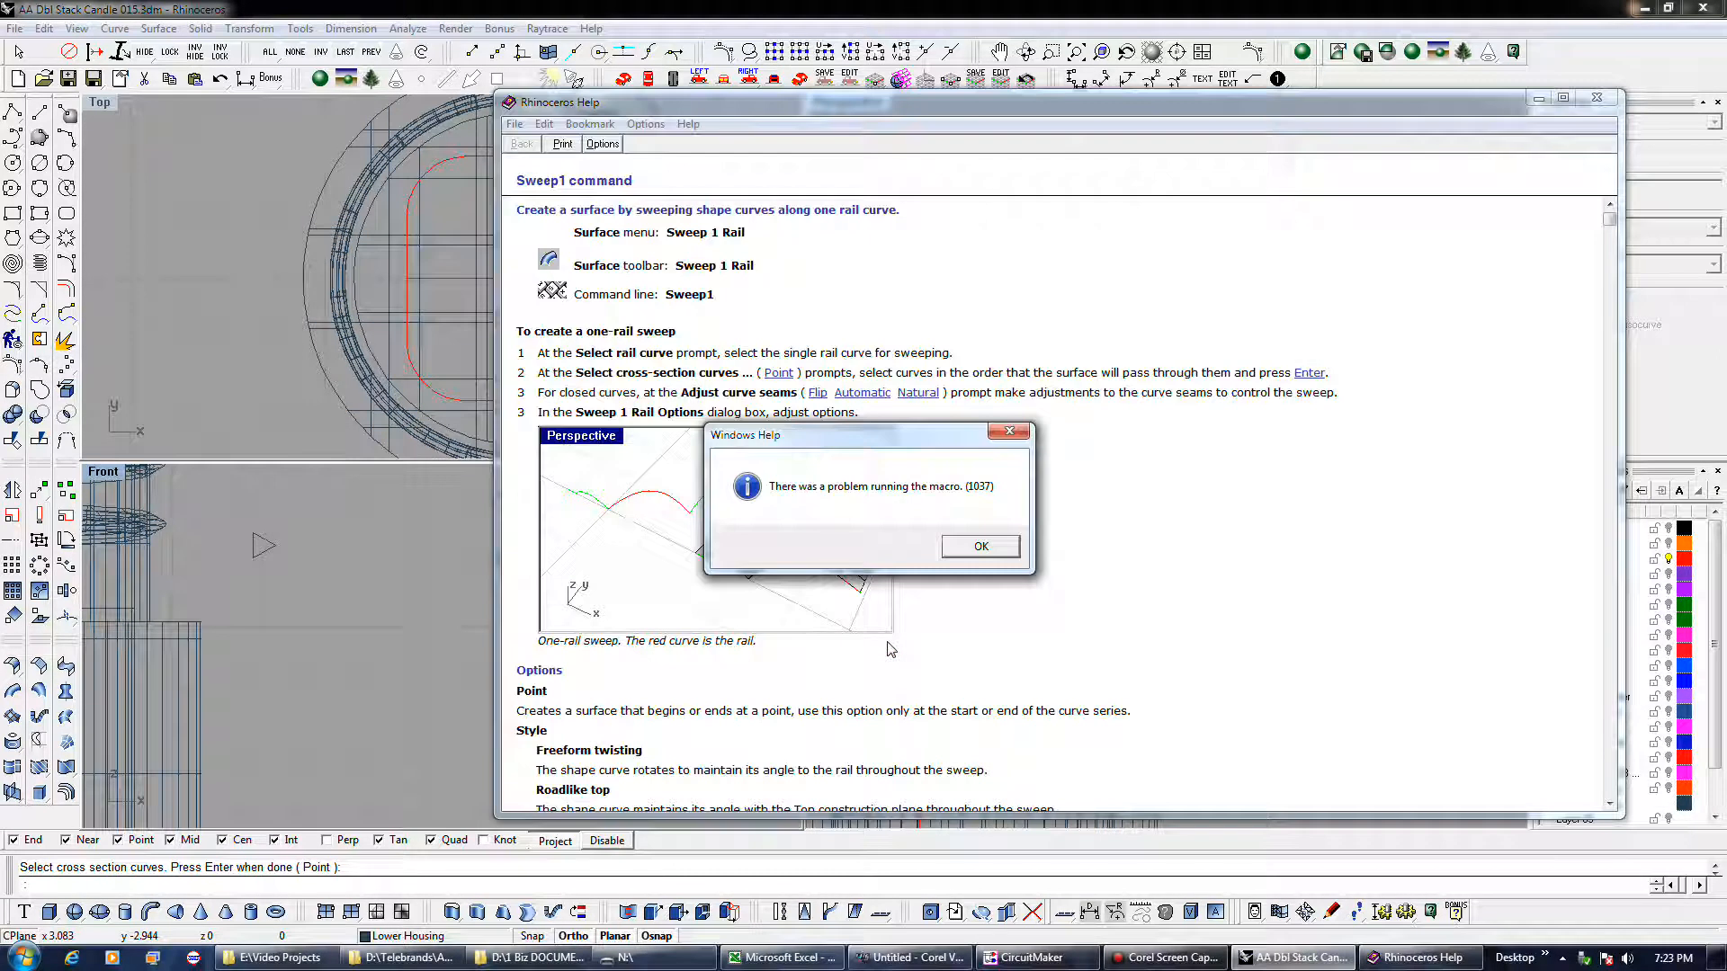
left_click(981, 547)
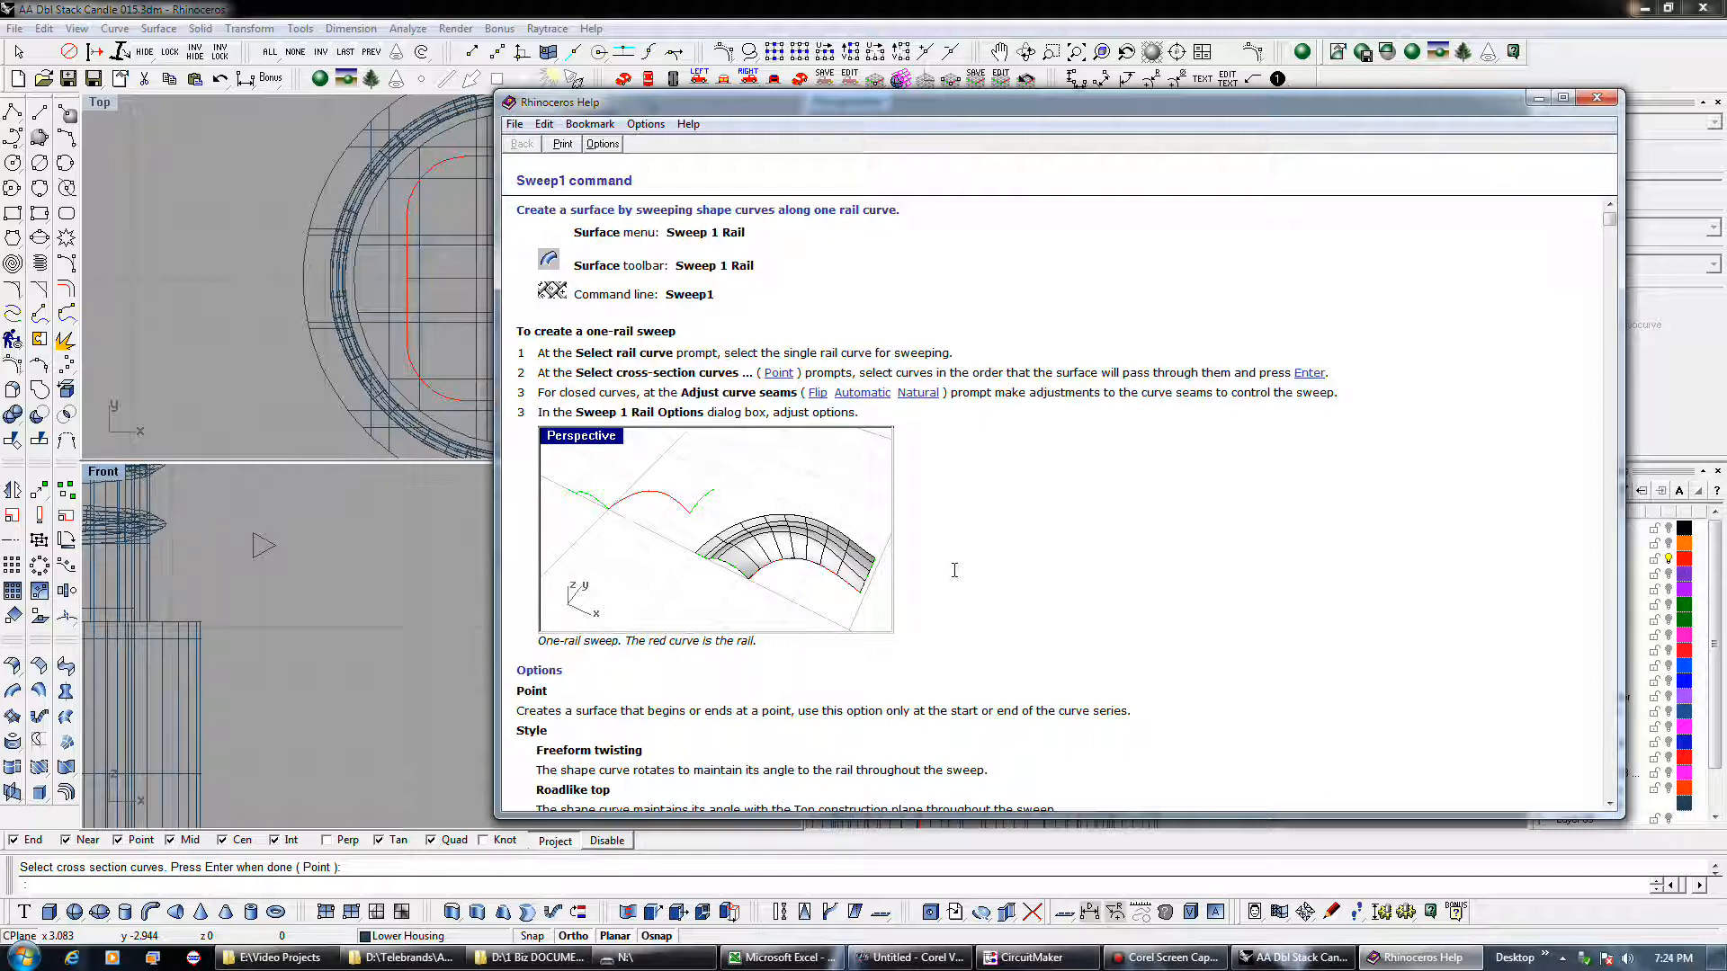
scroll(954, 570, "down", 3)
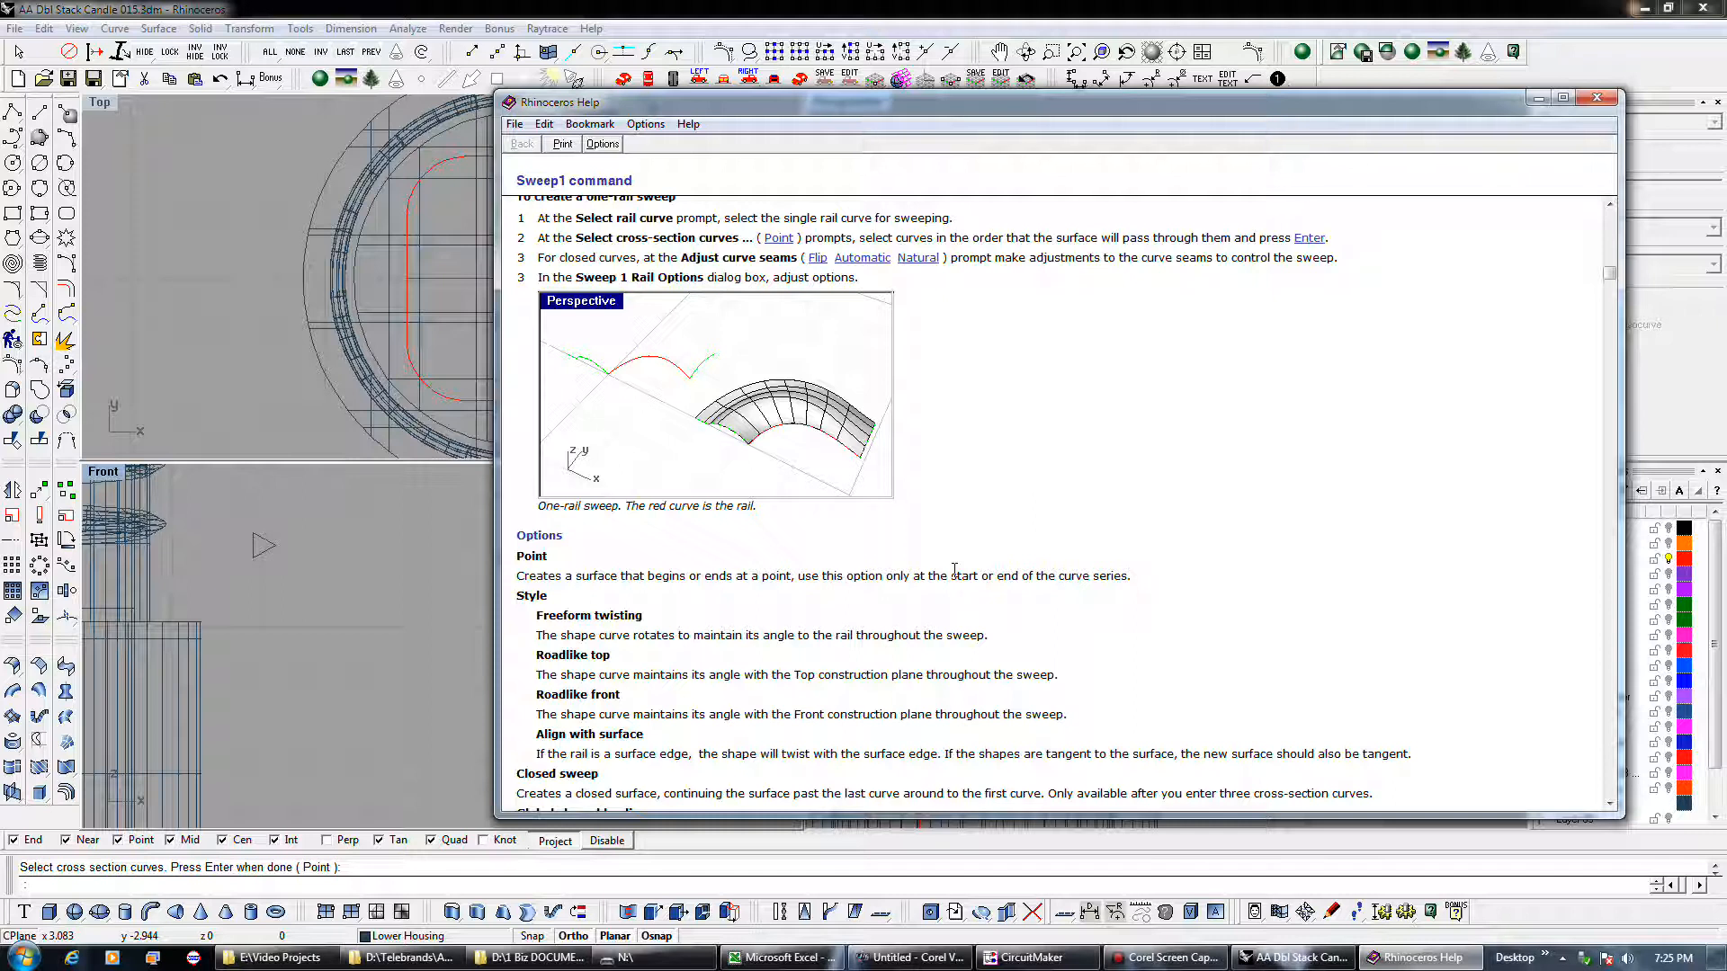
scroll(955, 570, "down", 1)
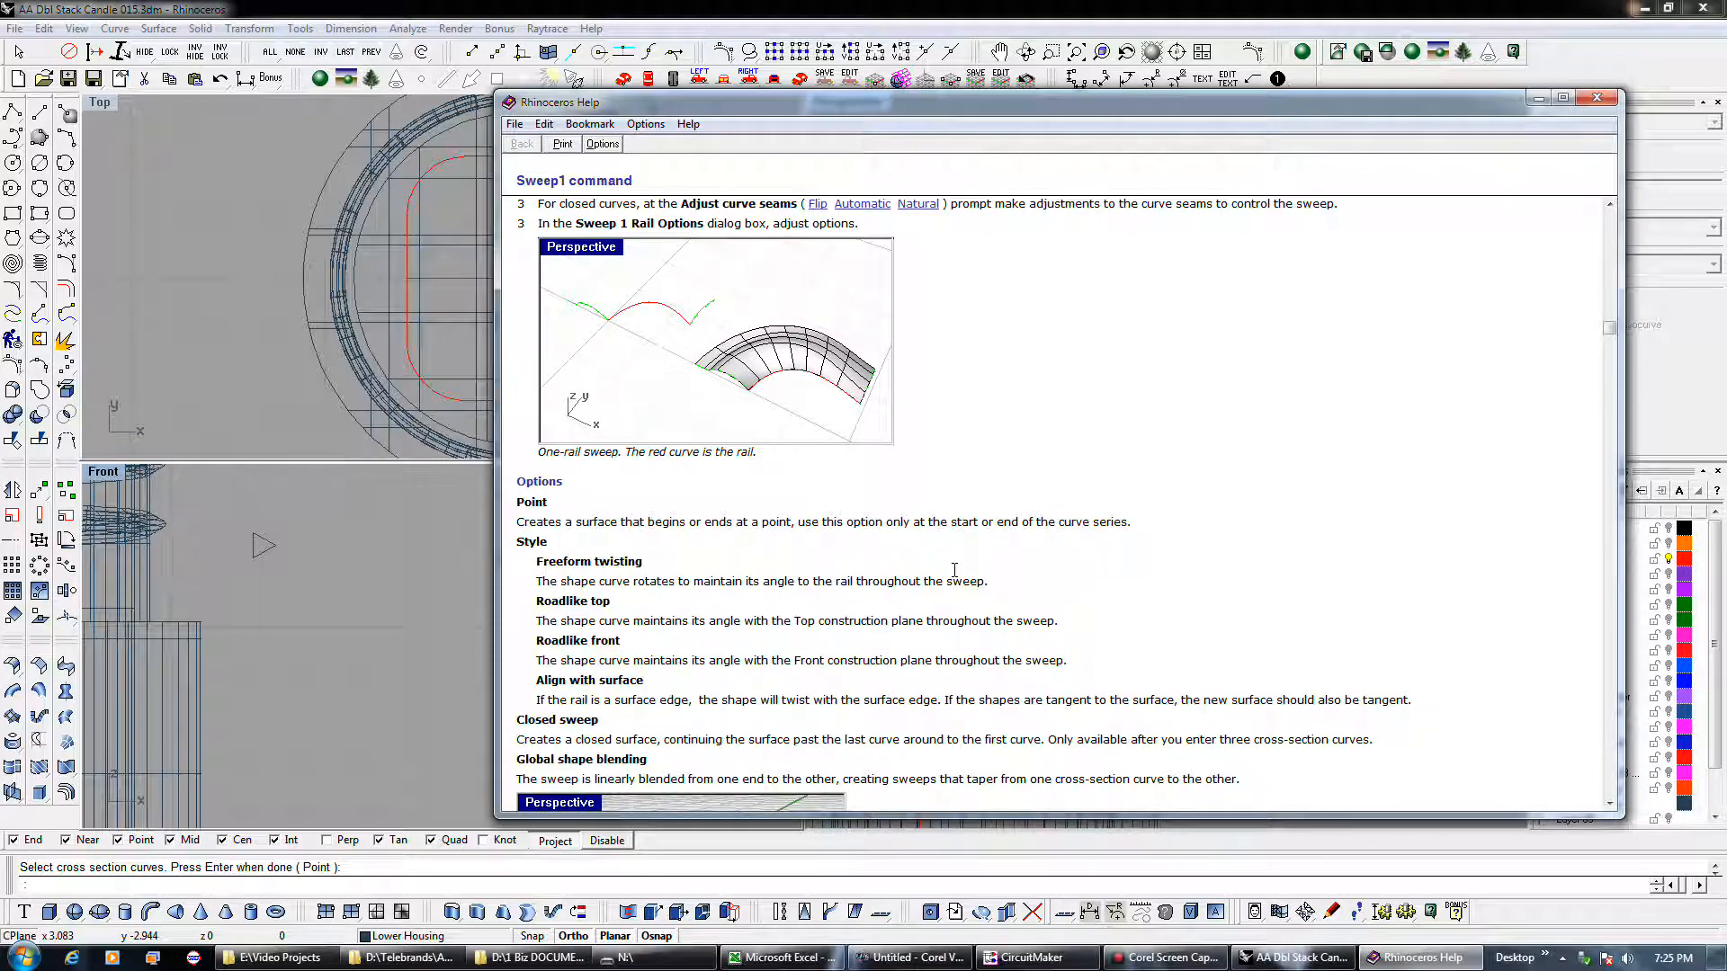
scroll(955, 569, "down", 3)
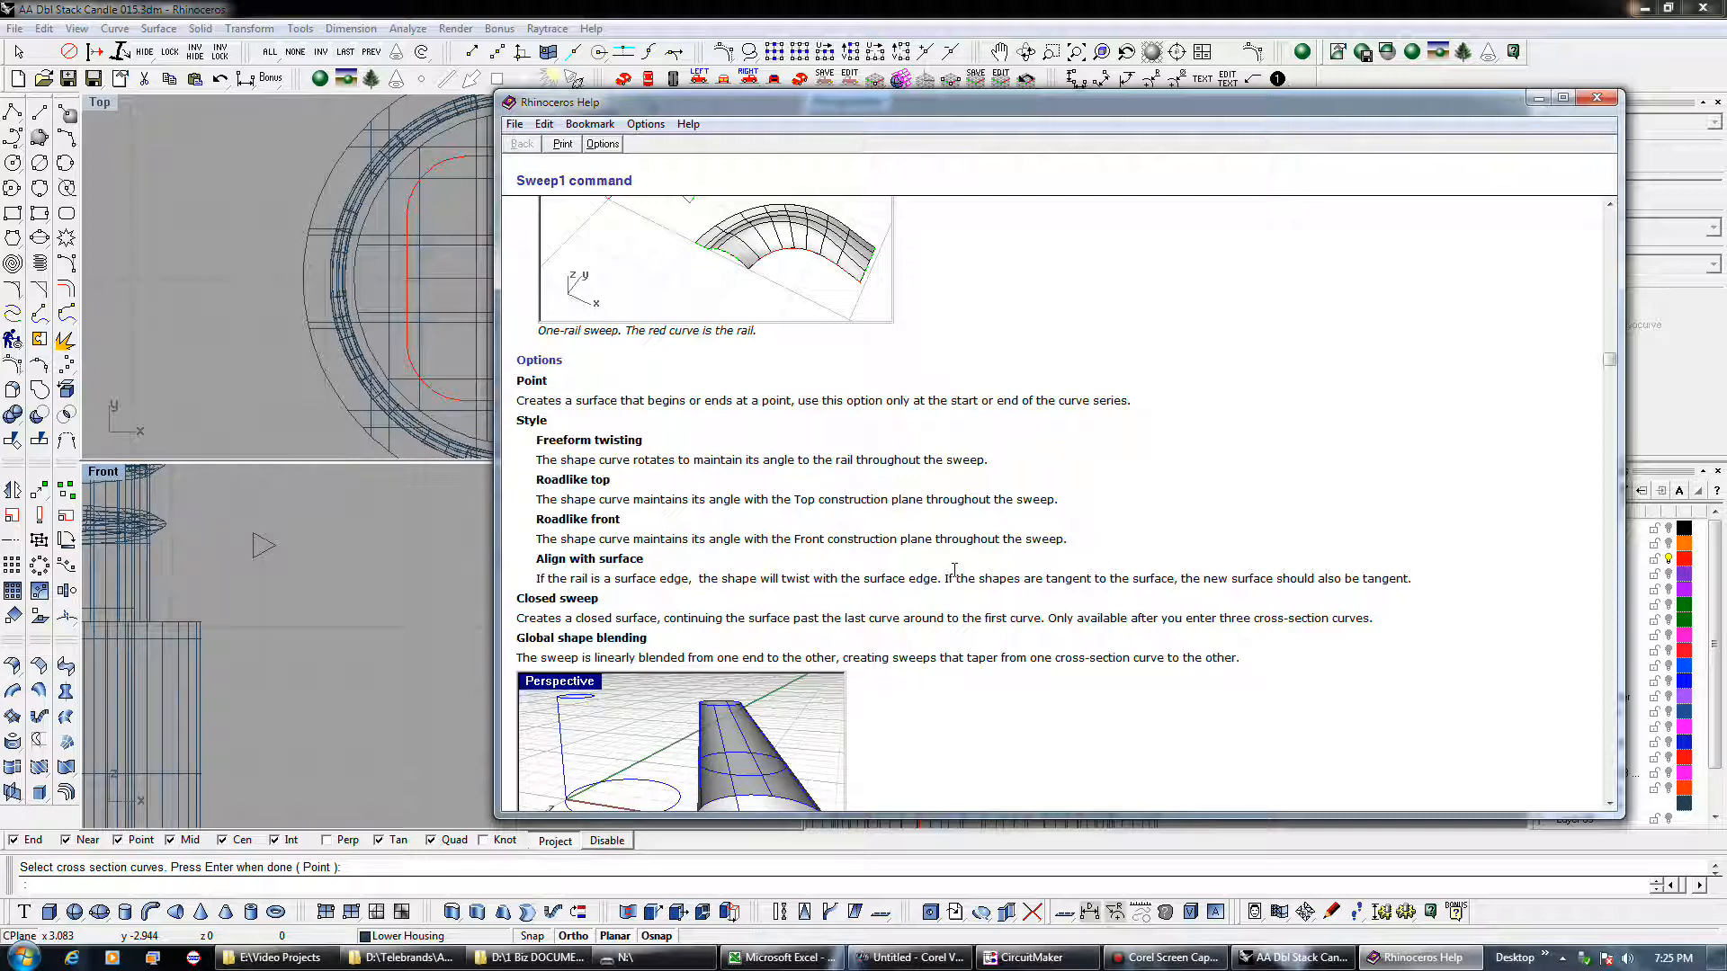
scroll(954, 568, "down", 5)
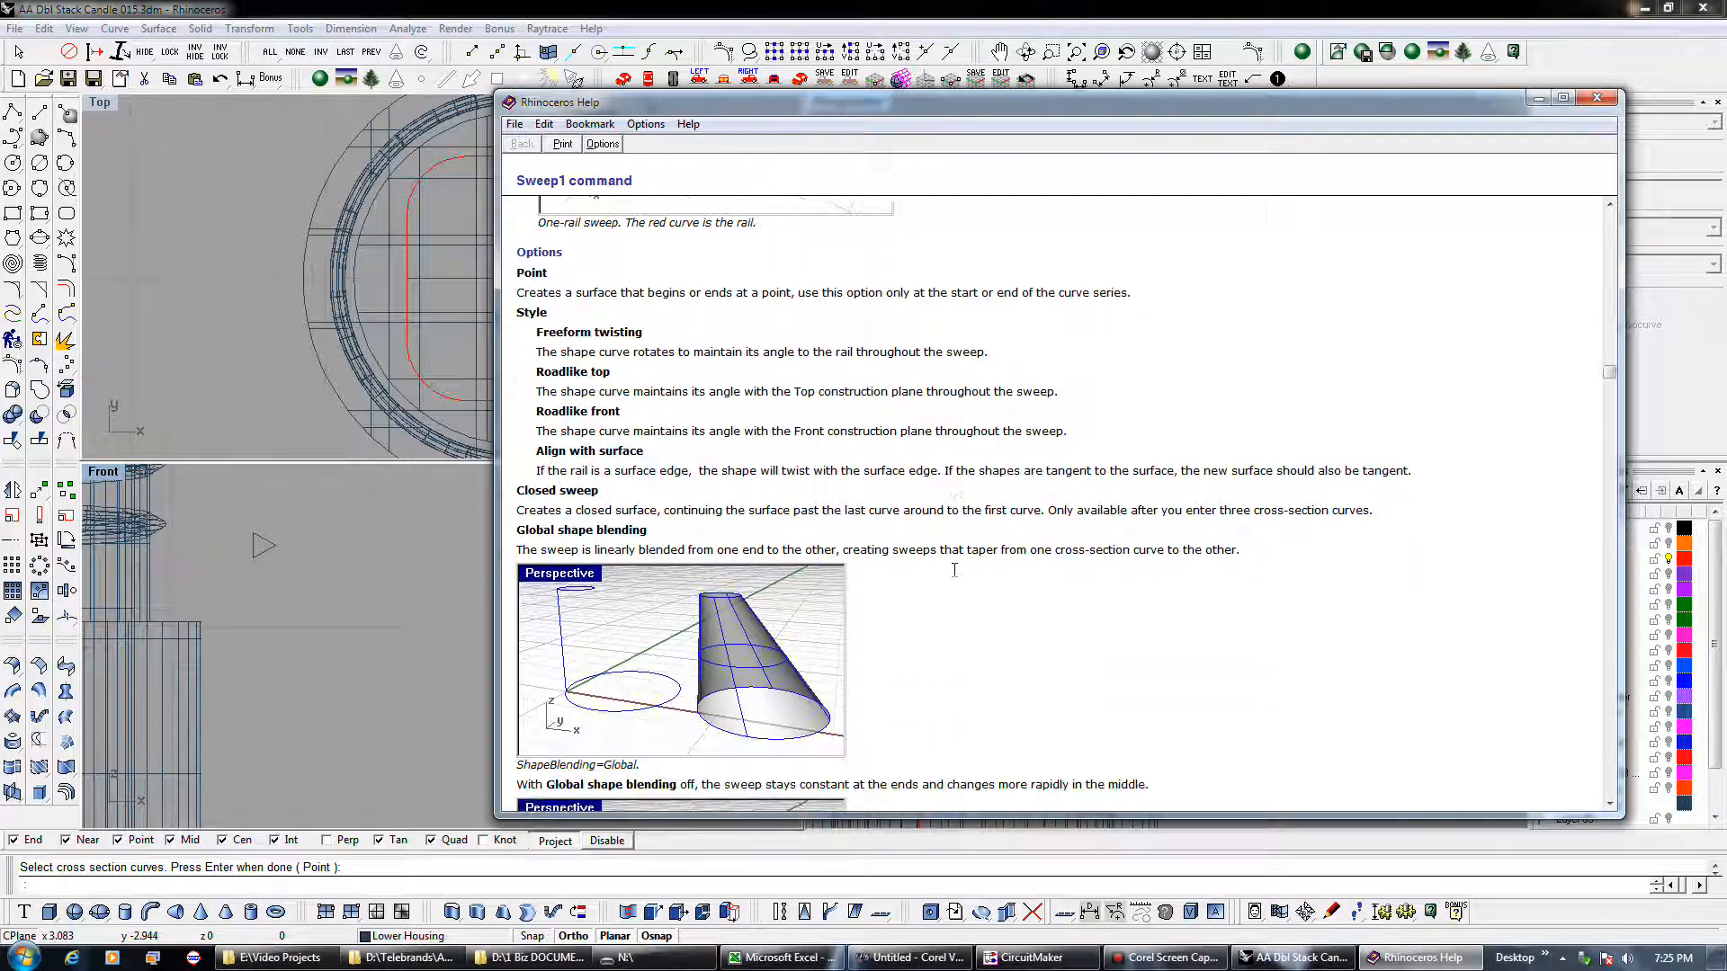
scroll(954, 569, "down", 2)
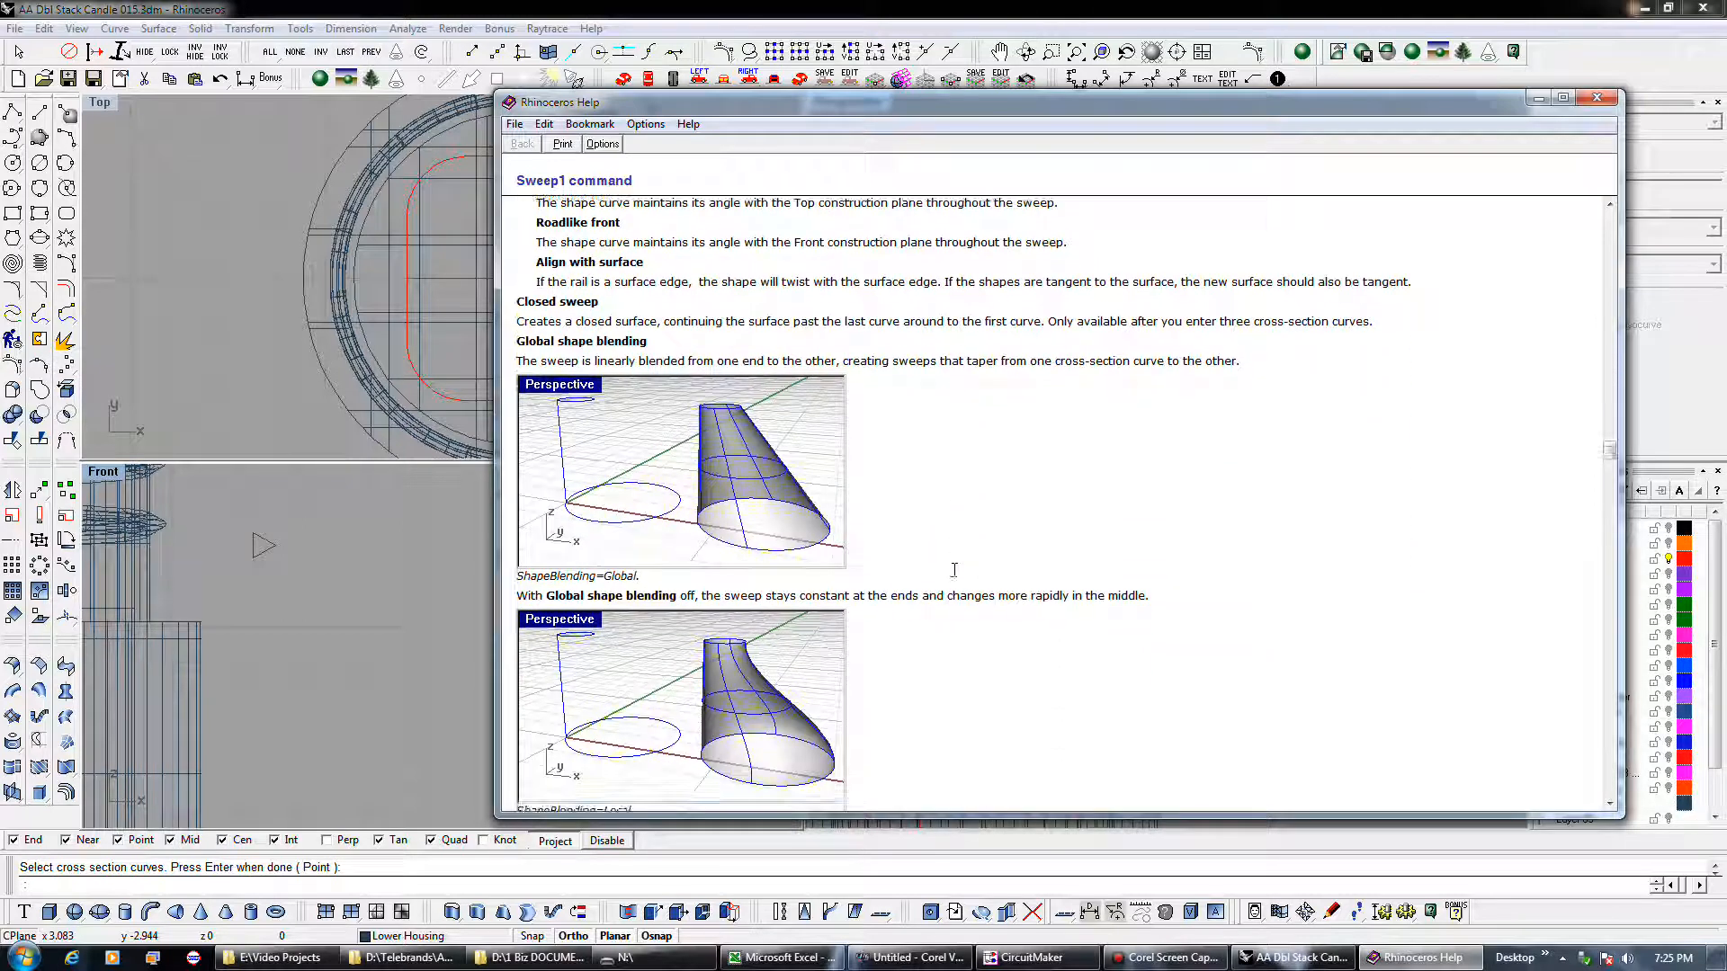
left_click(1613, 102)
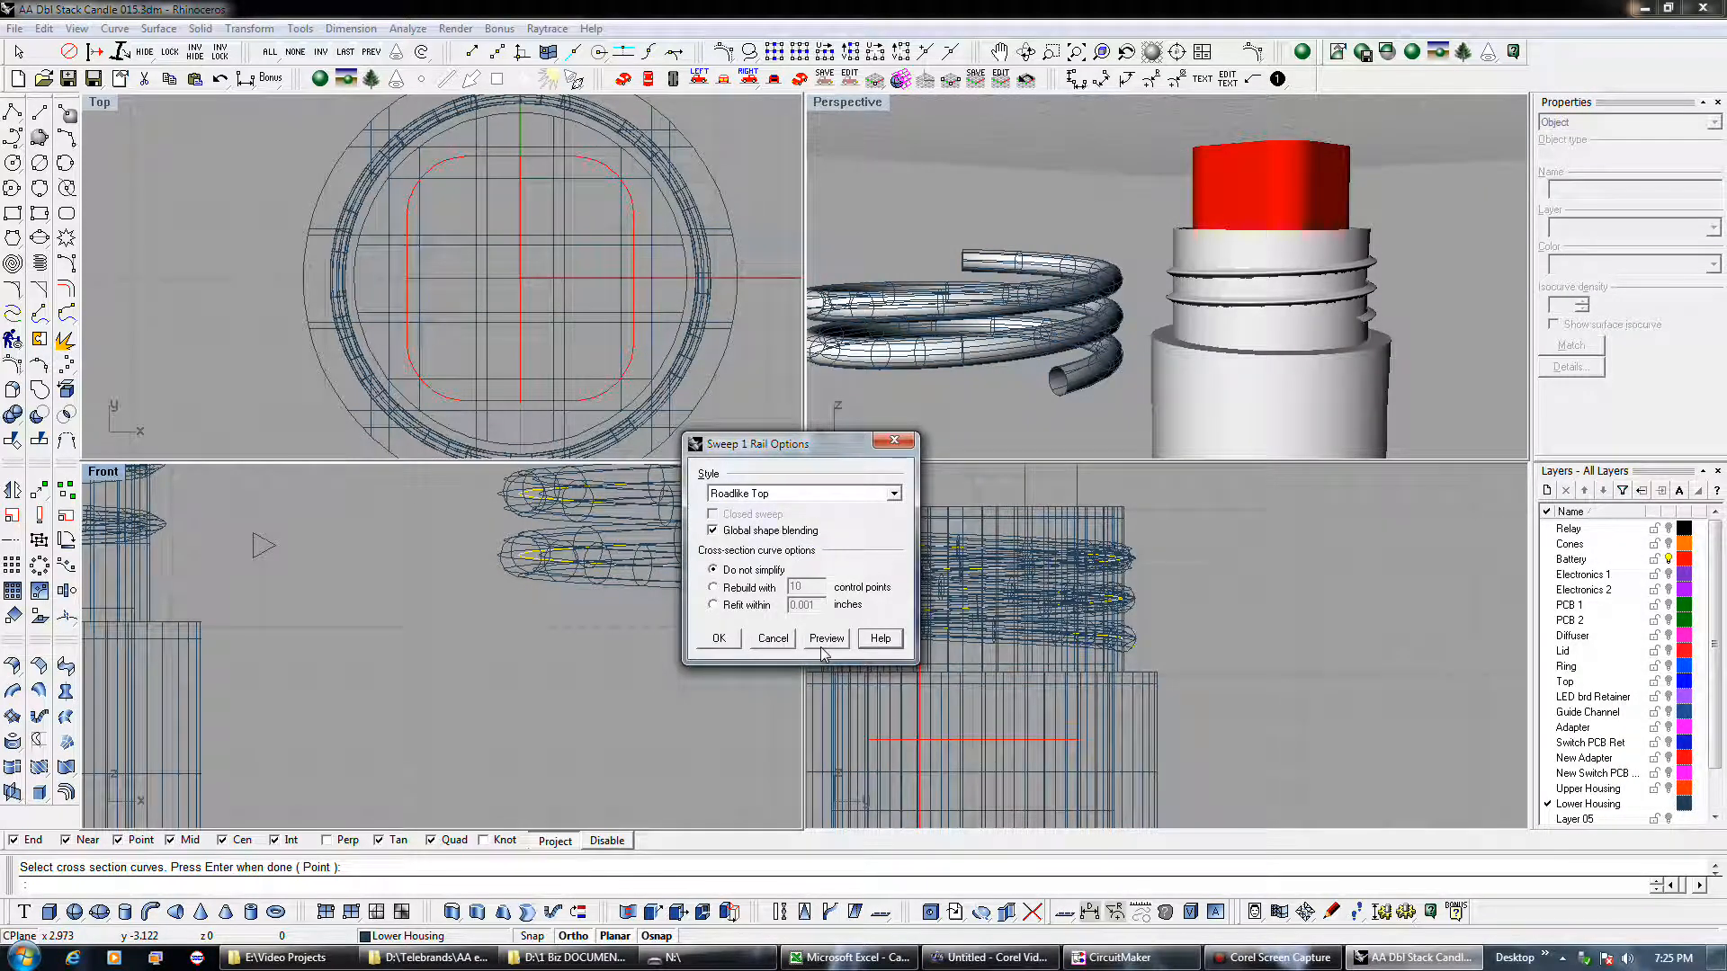
left_click(772, 639)
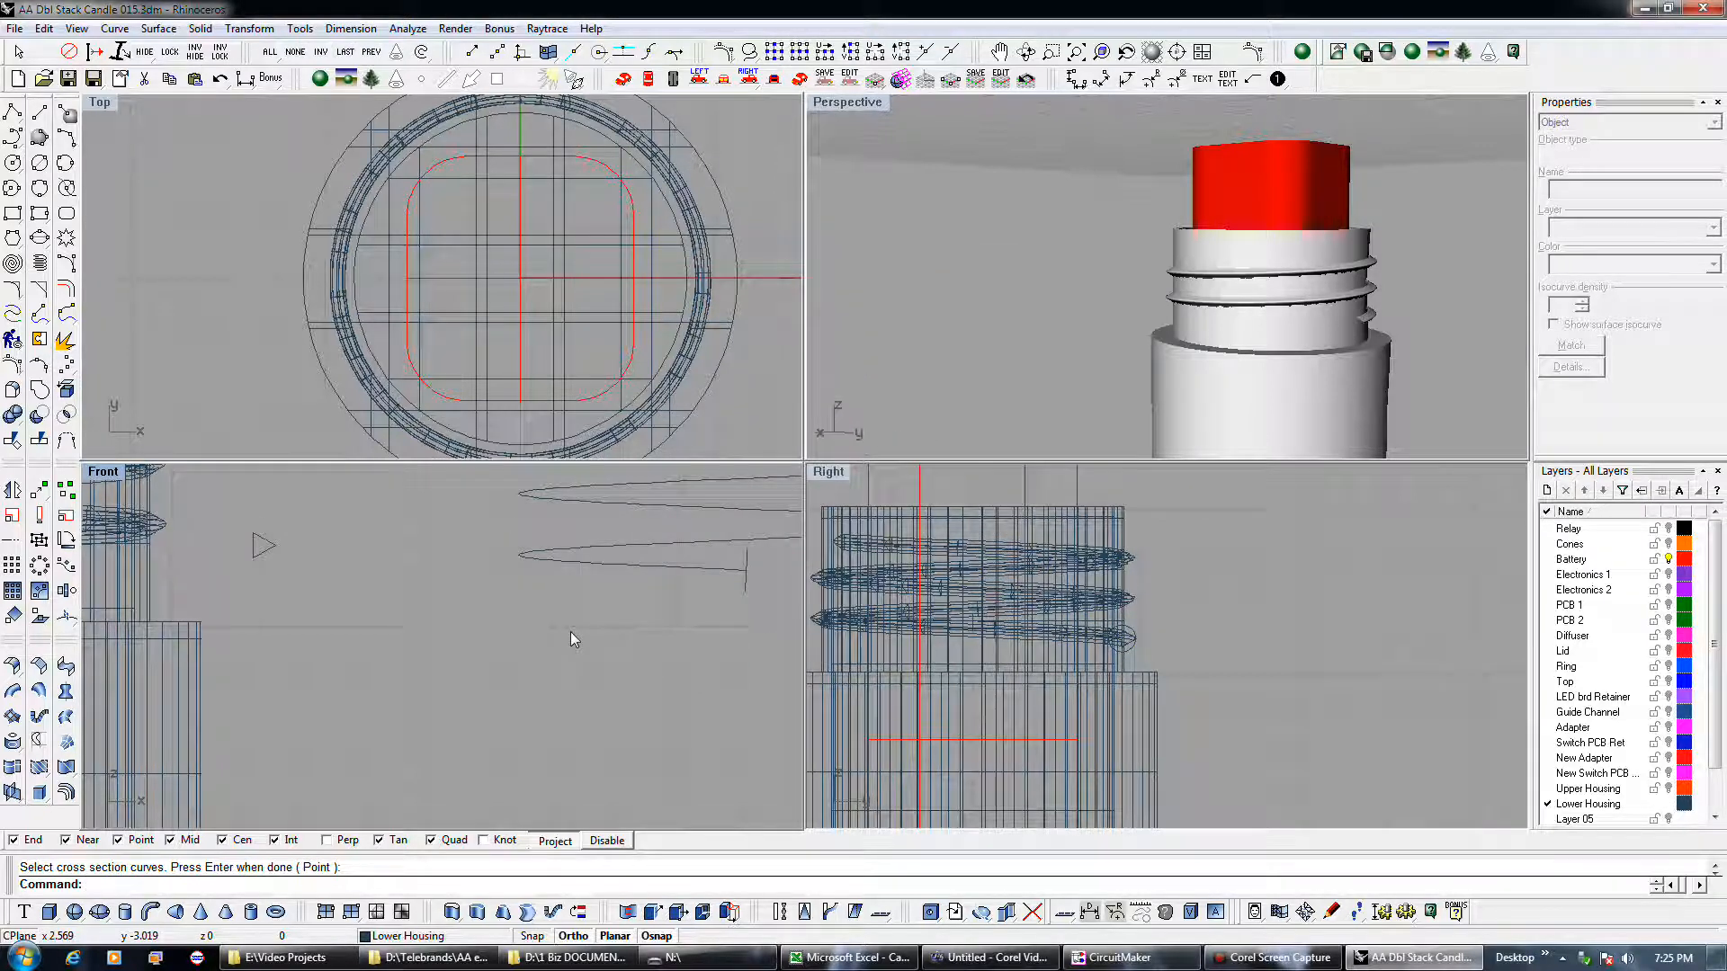
- Undo the perpendicular orientation of the circle on the copied helix
scroll(570, 631, "down", 5)
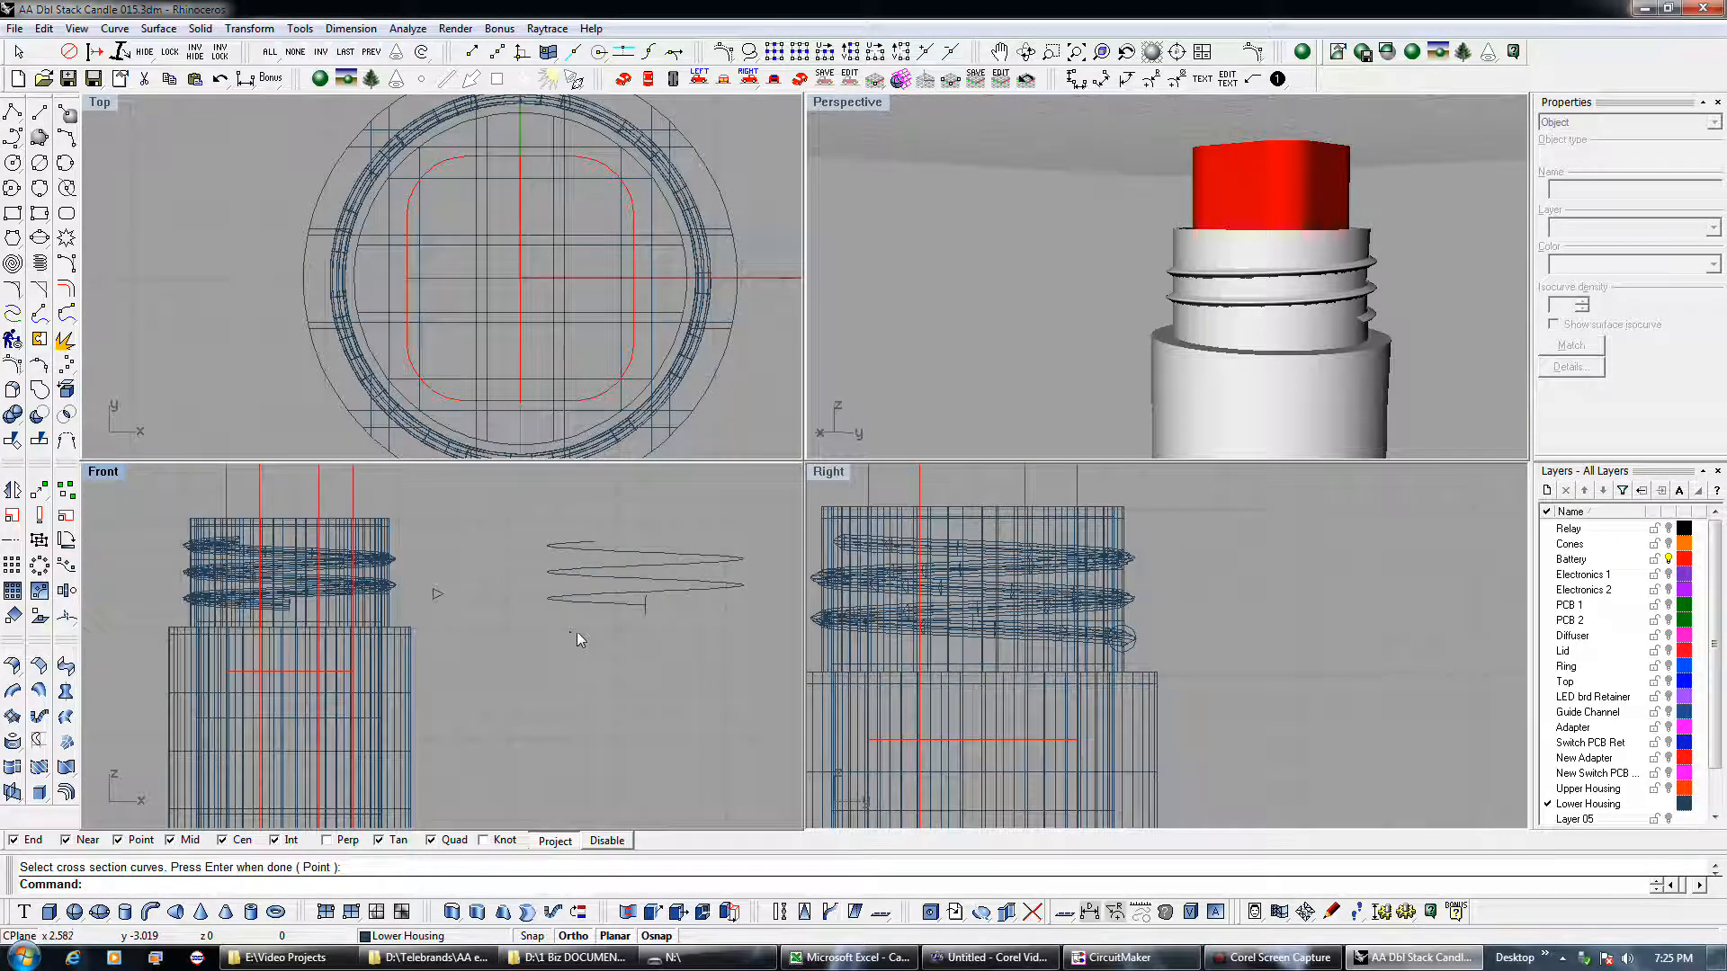
left_click(644, 602)
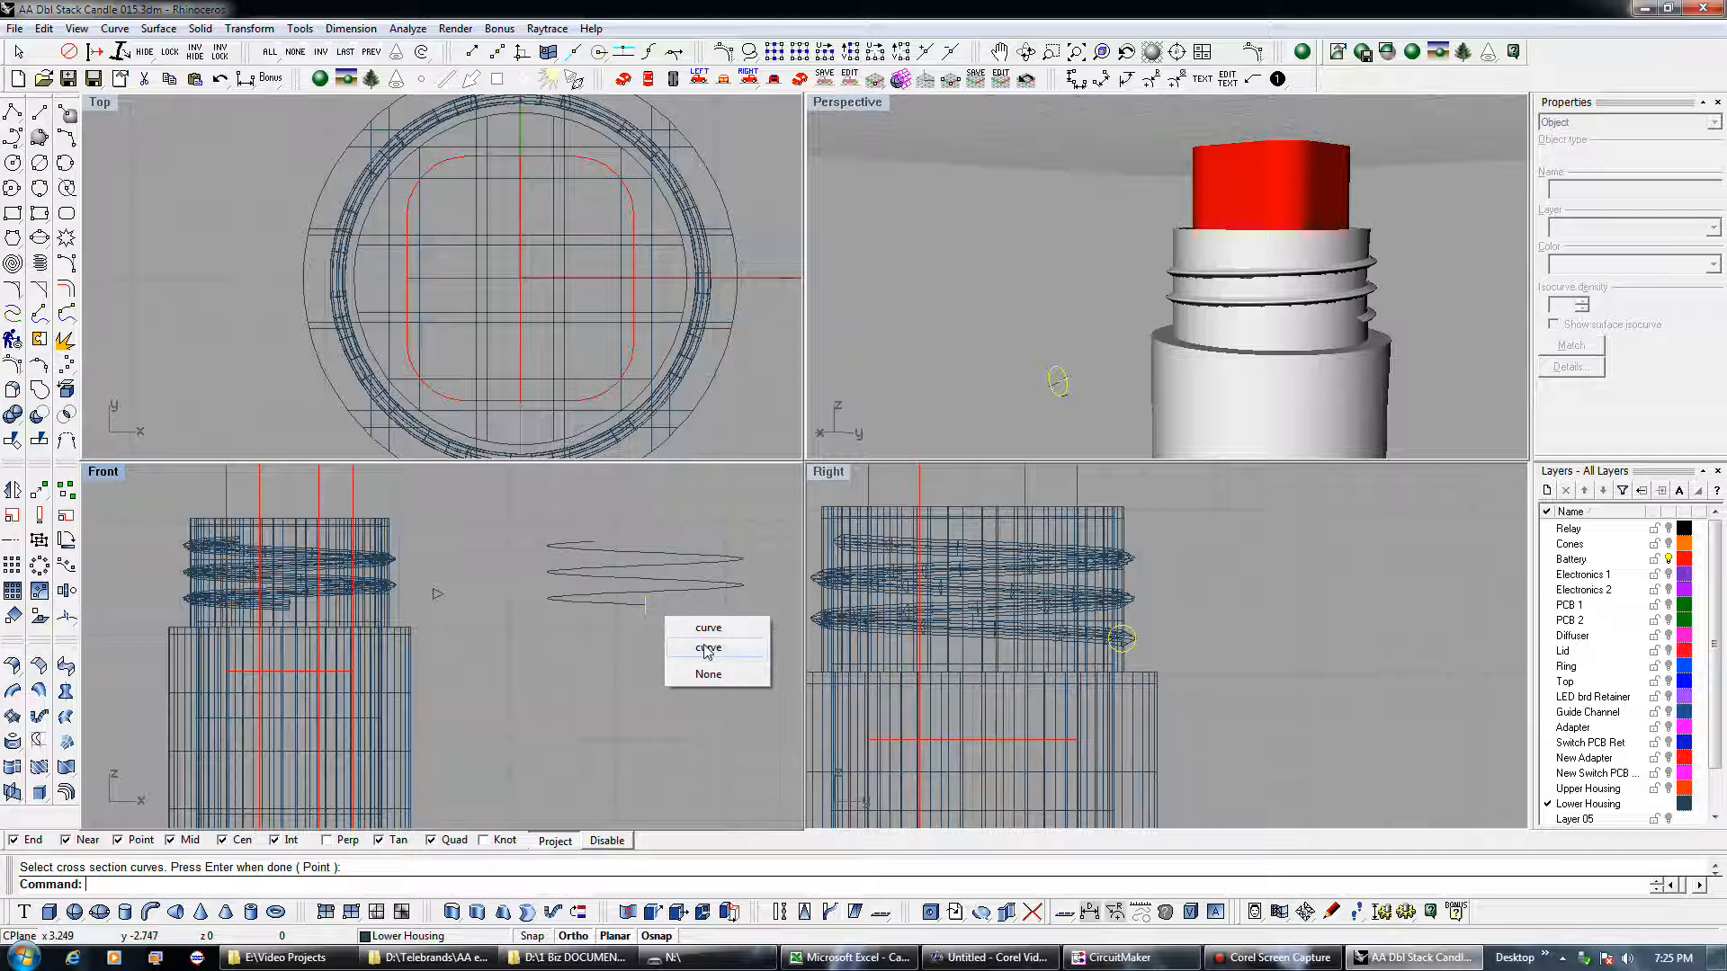
left_click(220, 80)
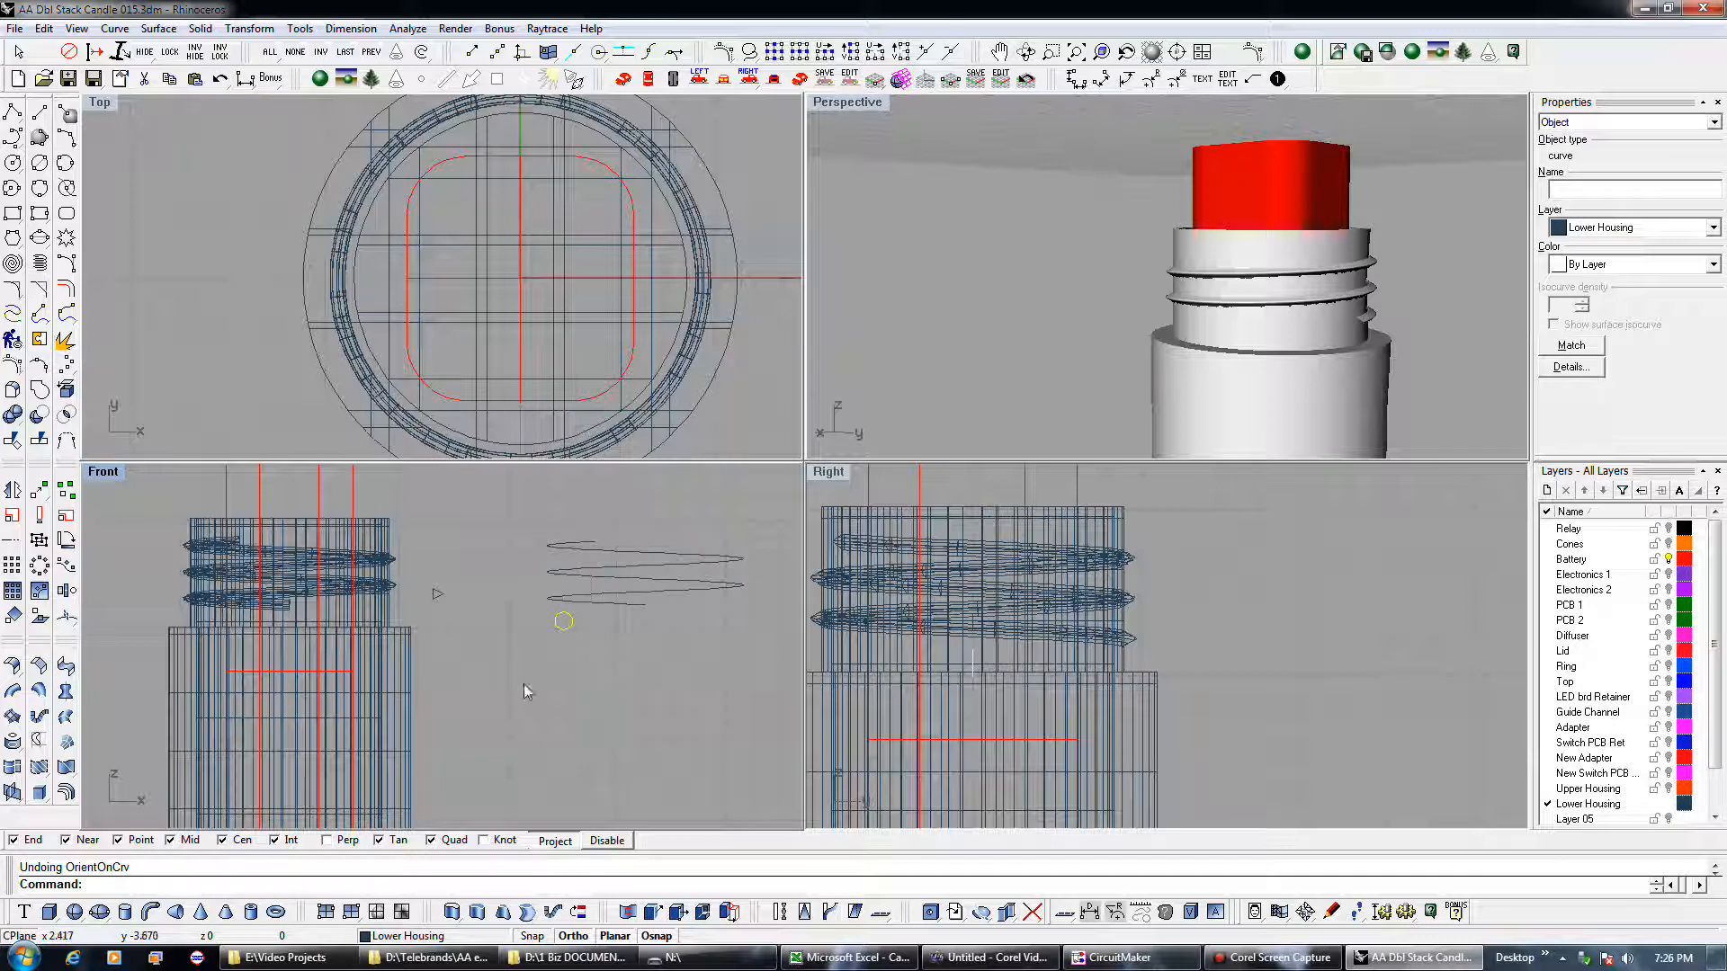
- Orient copies of the circle perpendicular onto both ends of the copied helix with OrientOnCrv, setting Copy to Yes
left_click(67, 617)
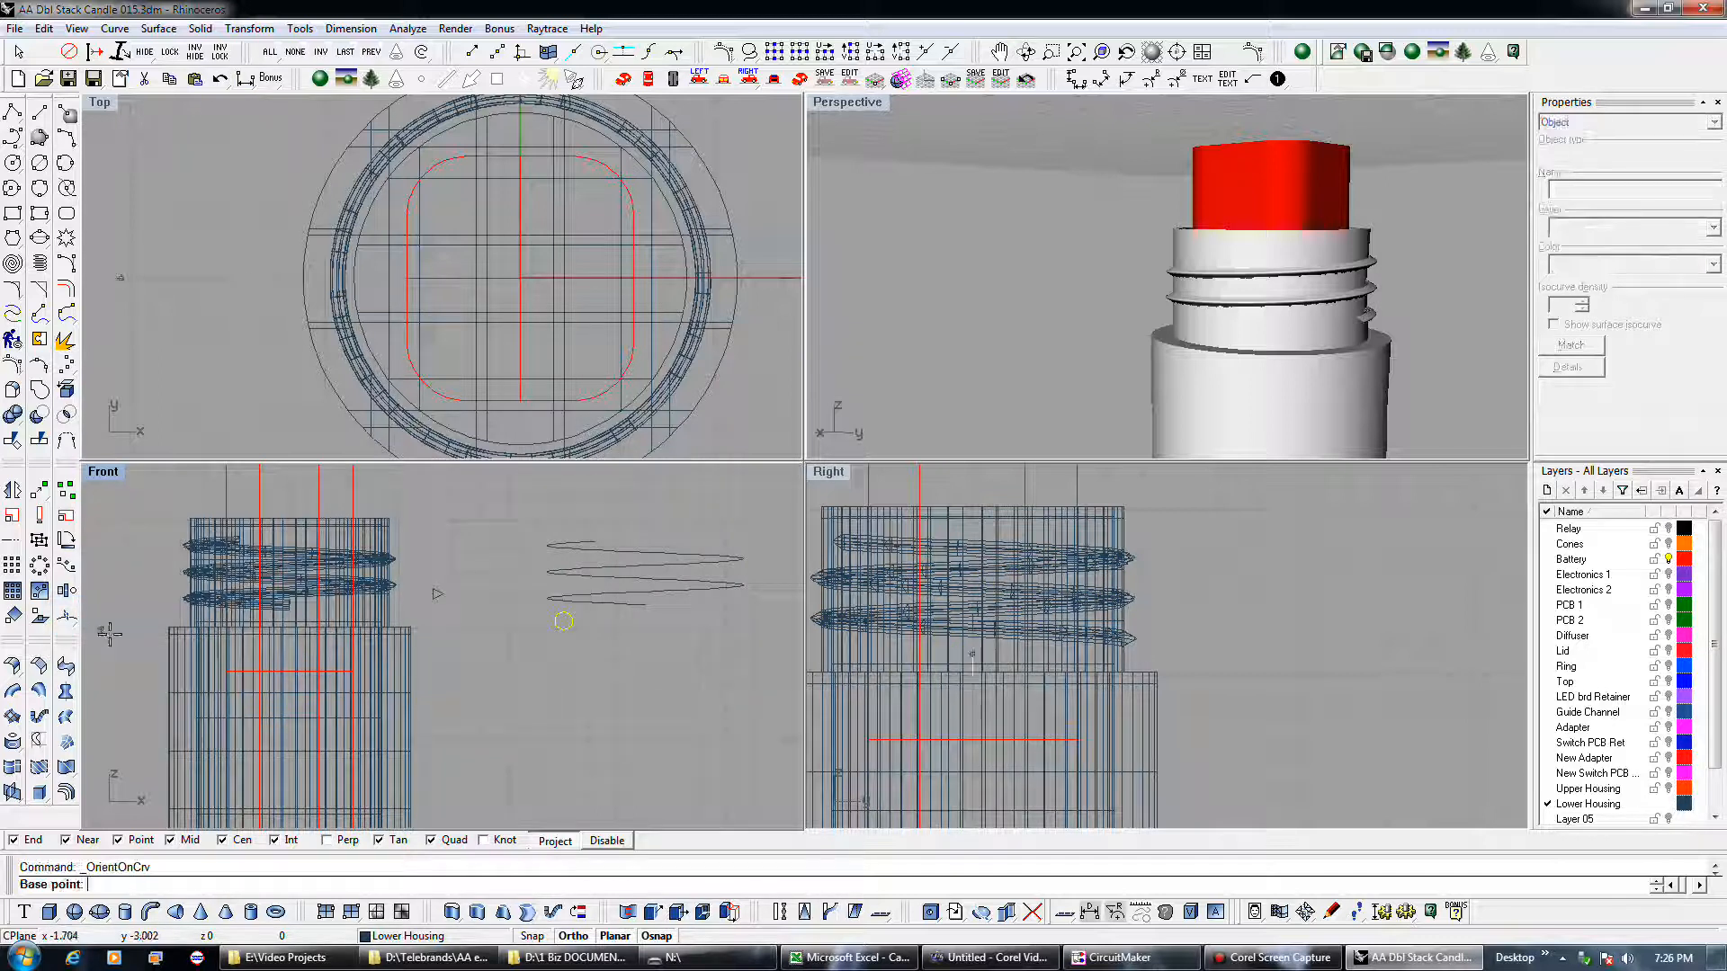
scroll(564, 625, "up", 4)
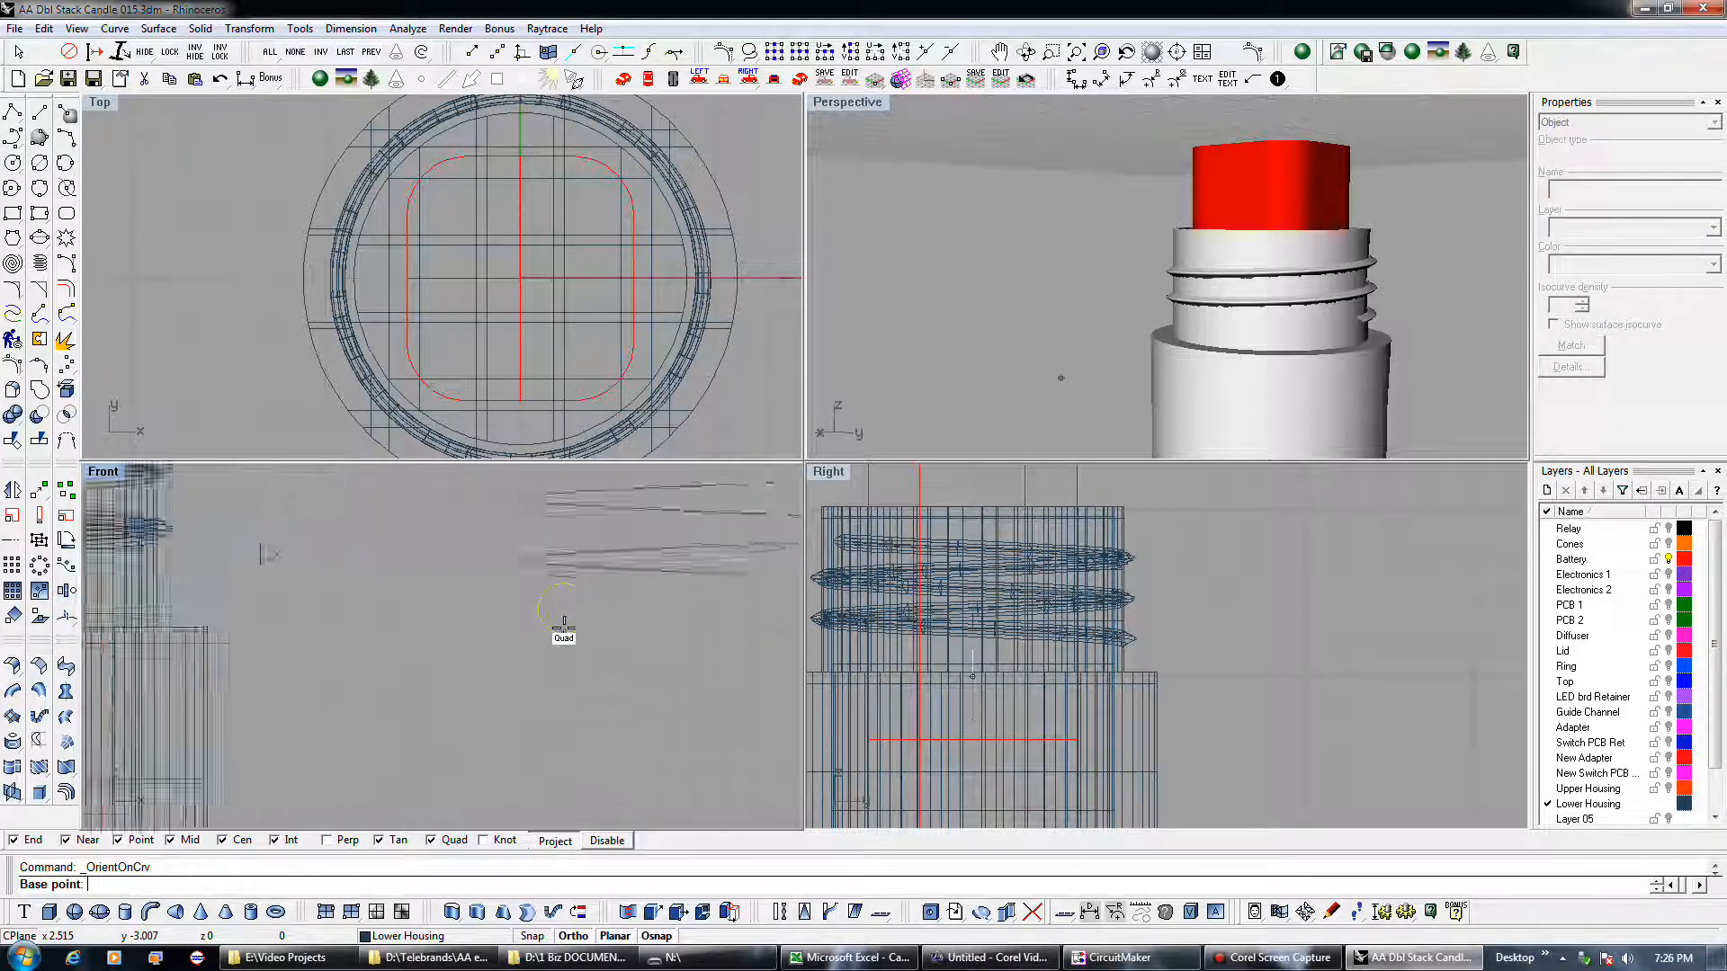
left_click(565, 625)
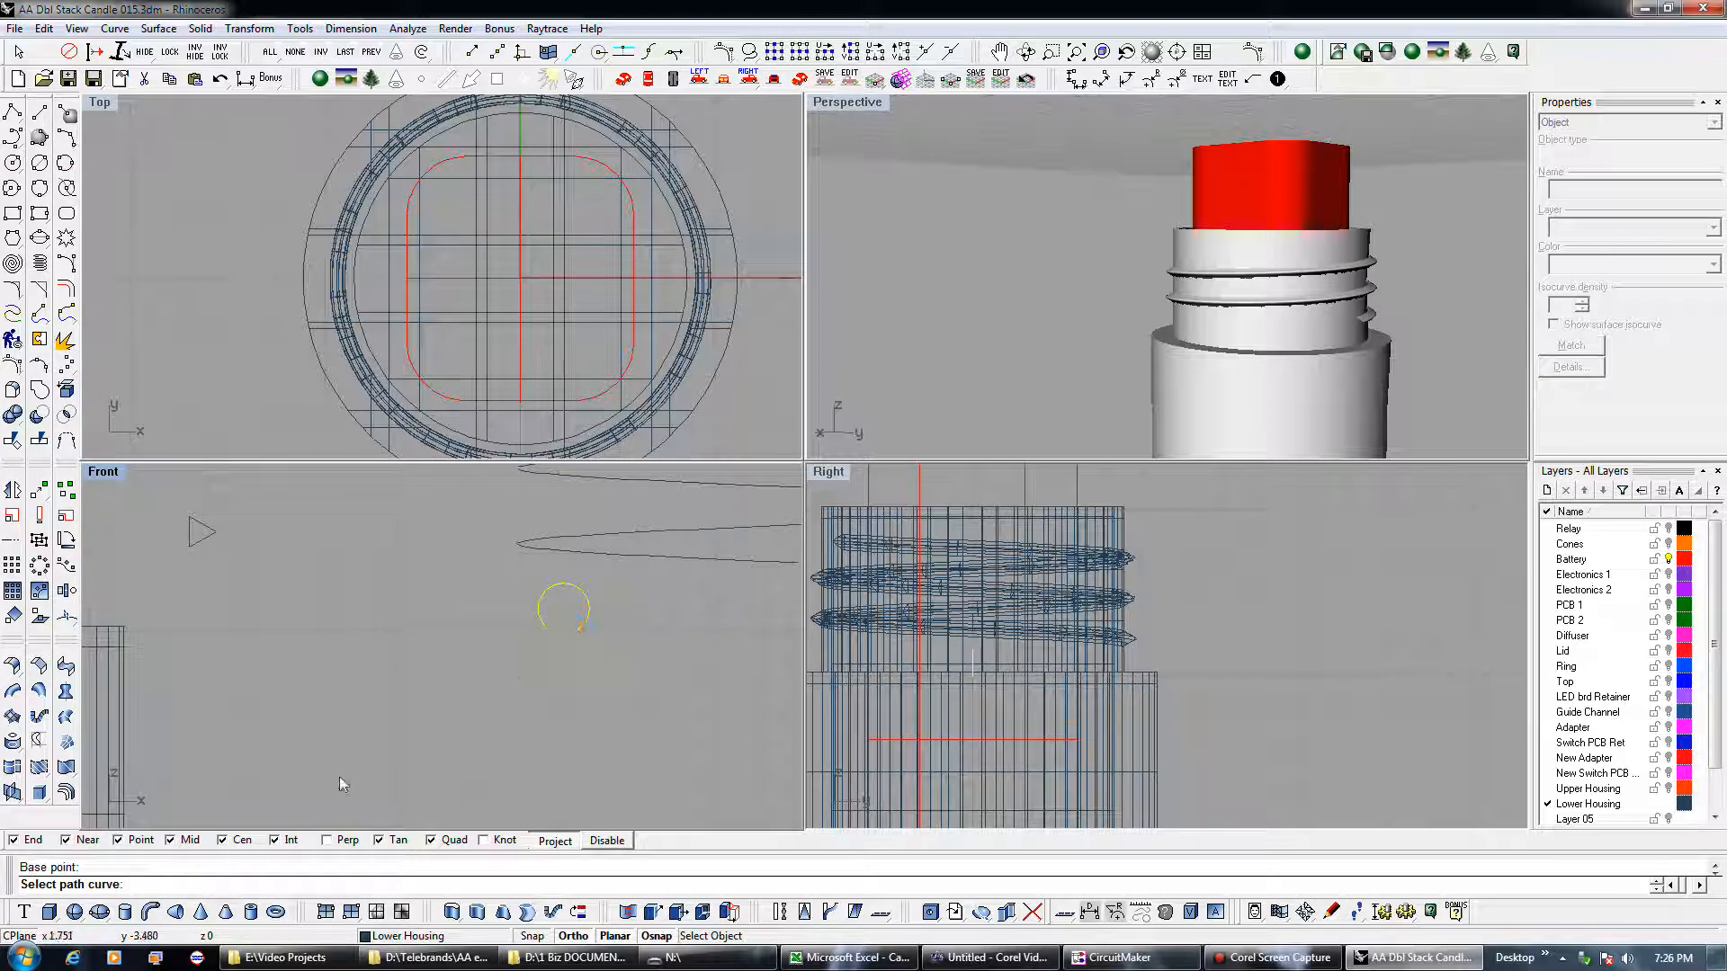
left_click(661, 560)
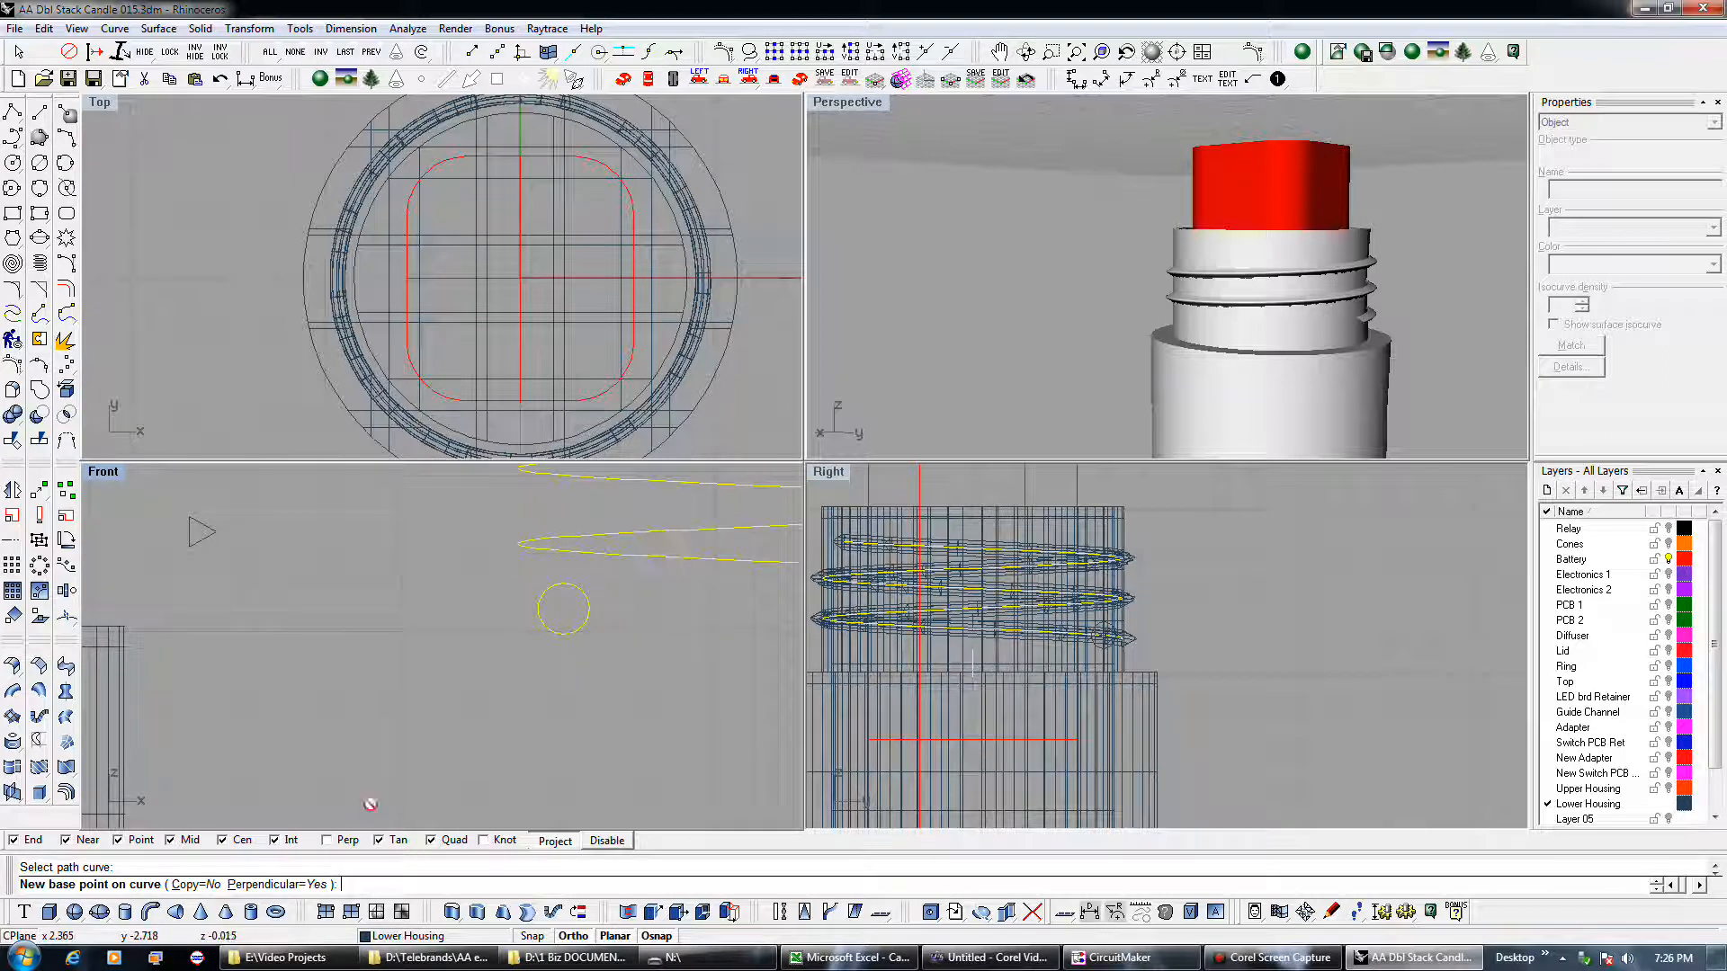
left_click(191, 885)
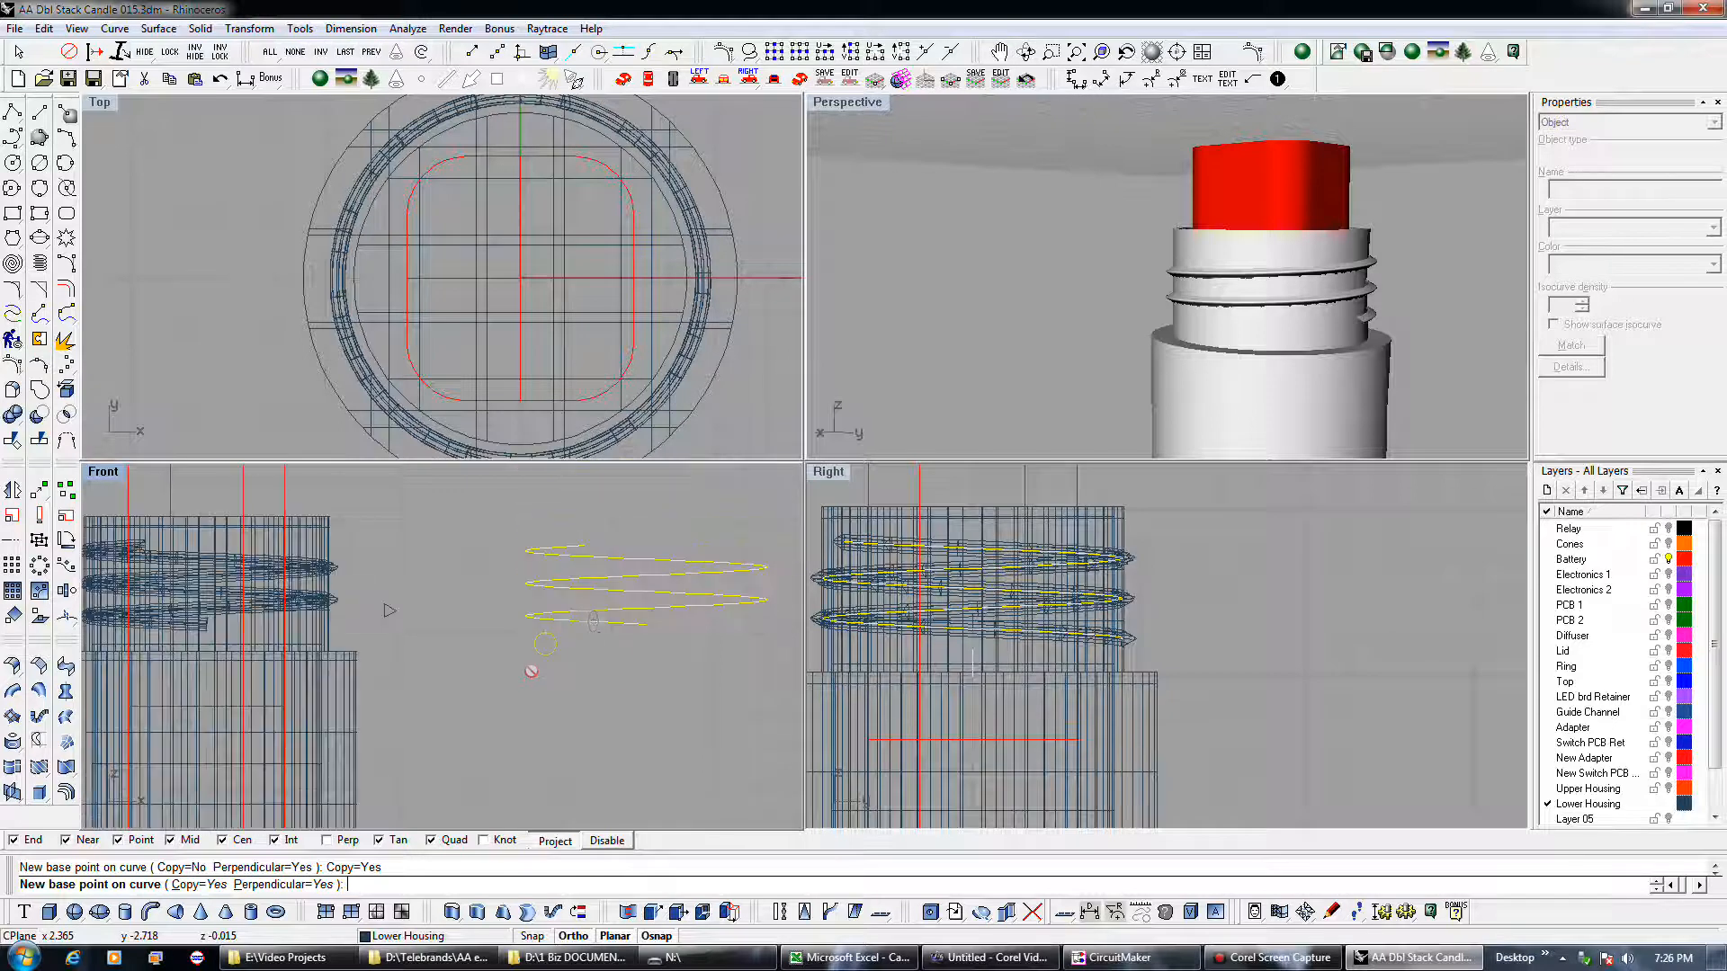
left_click(636, 626)
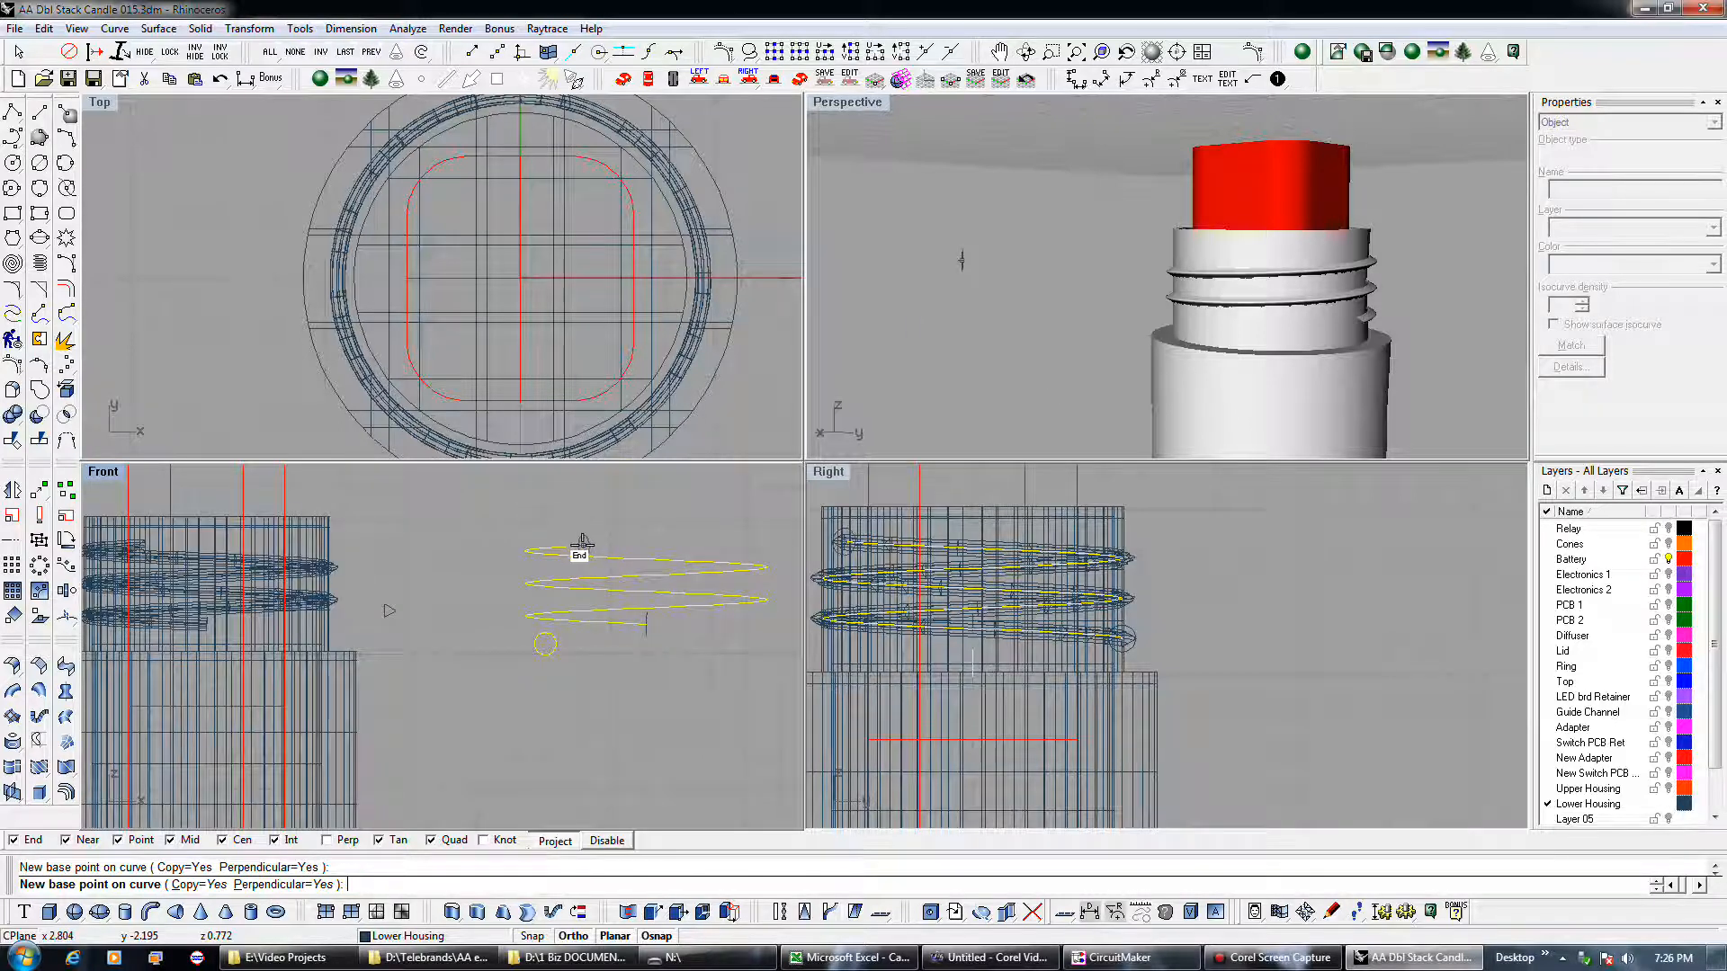
left_click(582, 541)
key("Return")
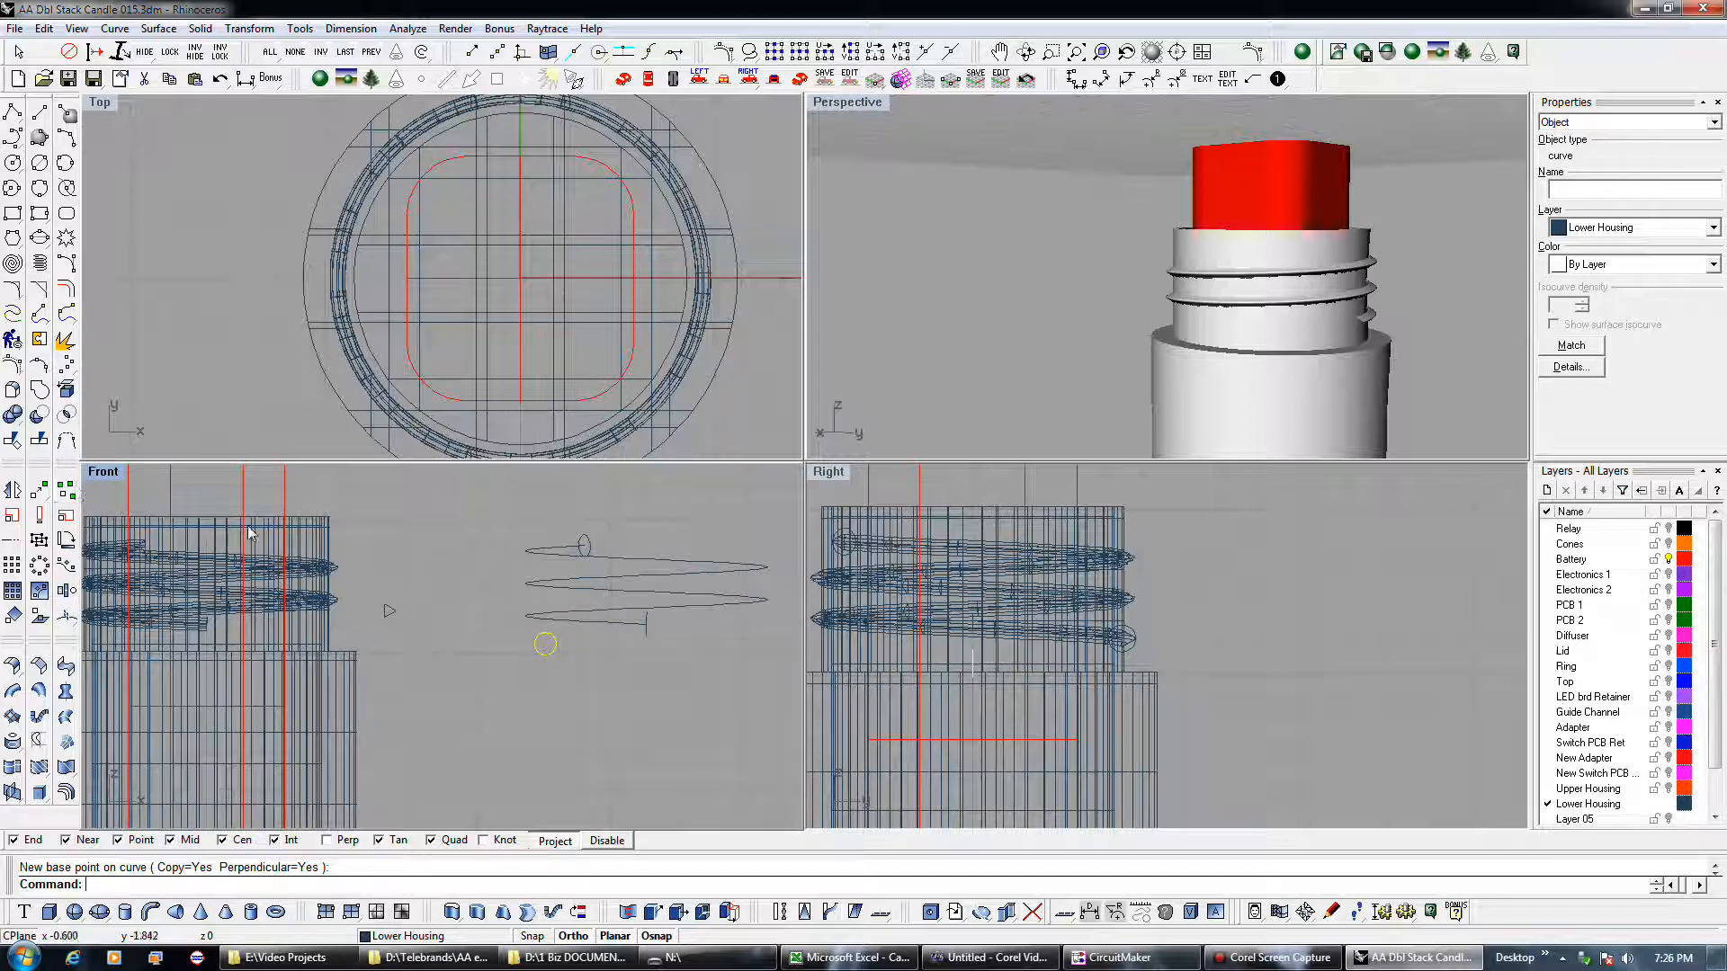
left_click(458, 559)
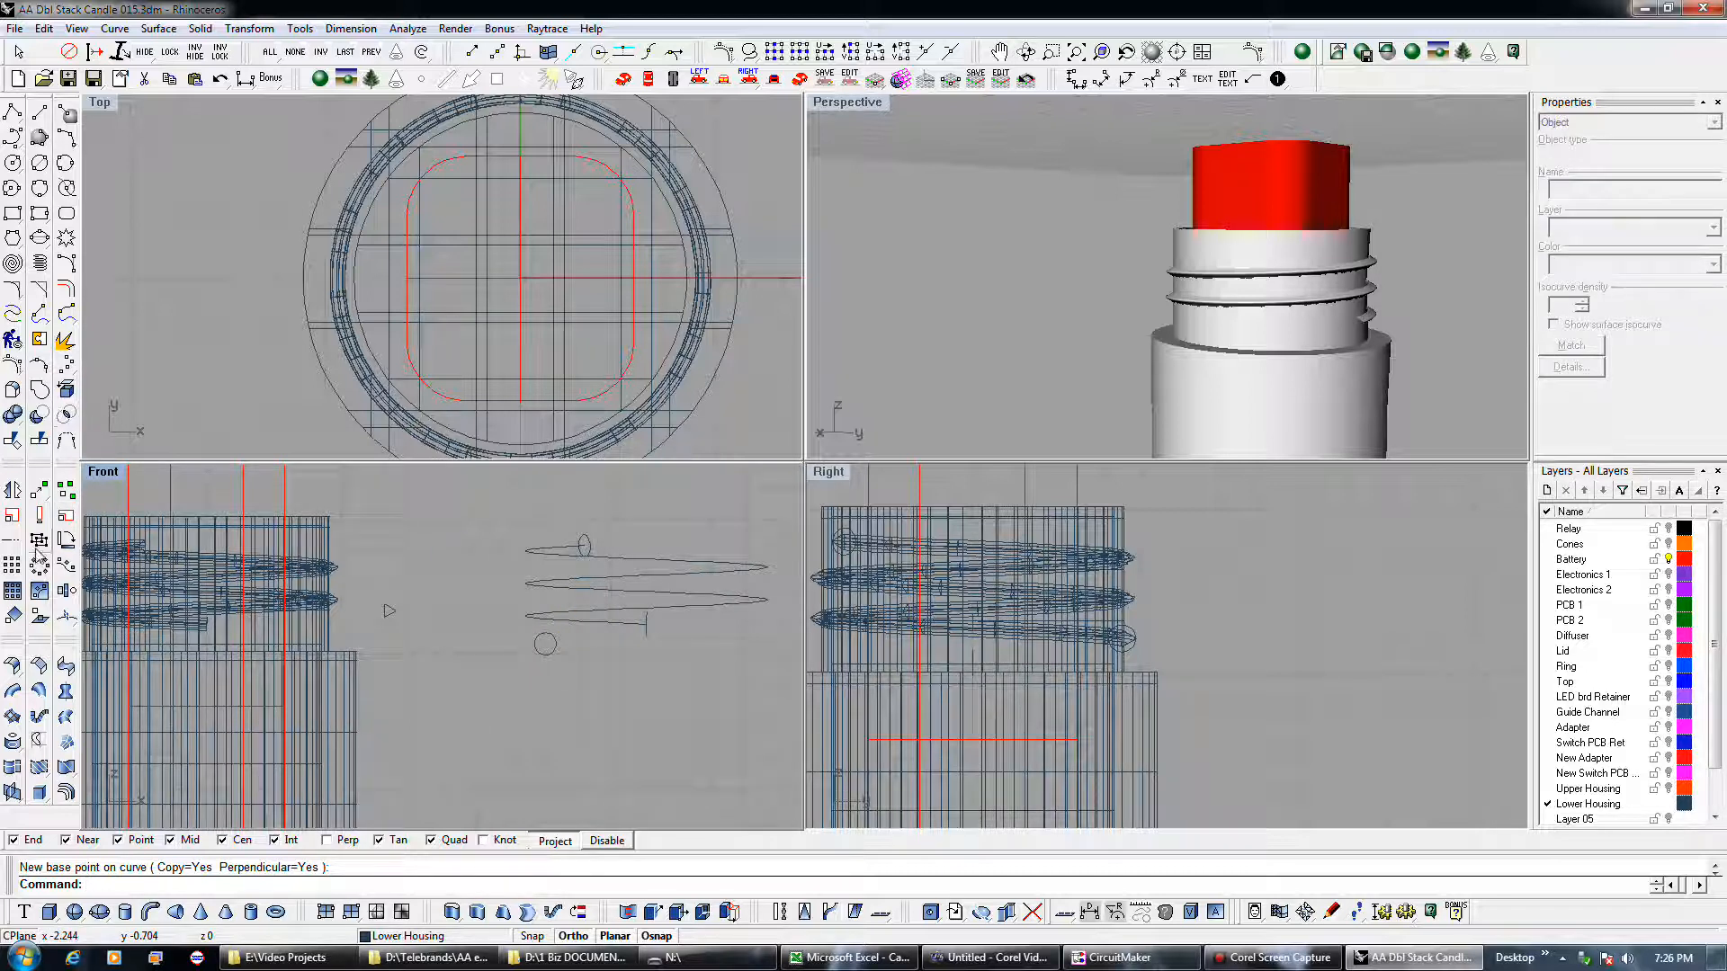
- Set up a one-rail sweep along the copied helix with the two end circles as cross sections
left_click(13, 667)
left_click(583, 585)
left_click(647, 622)
left_click(586, 545)
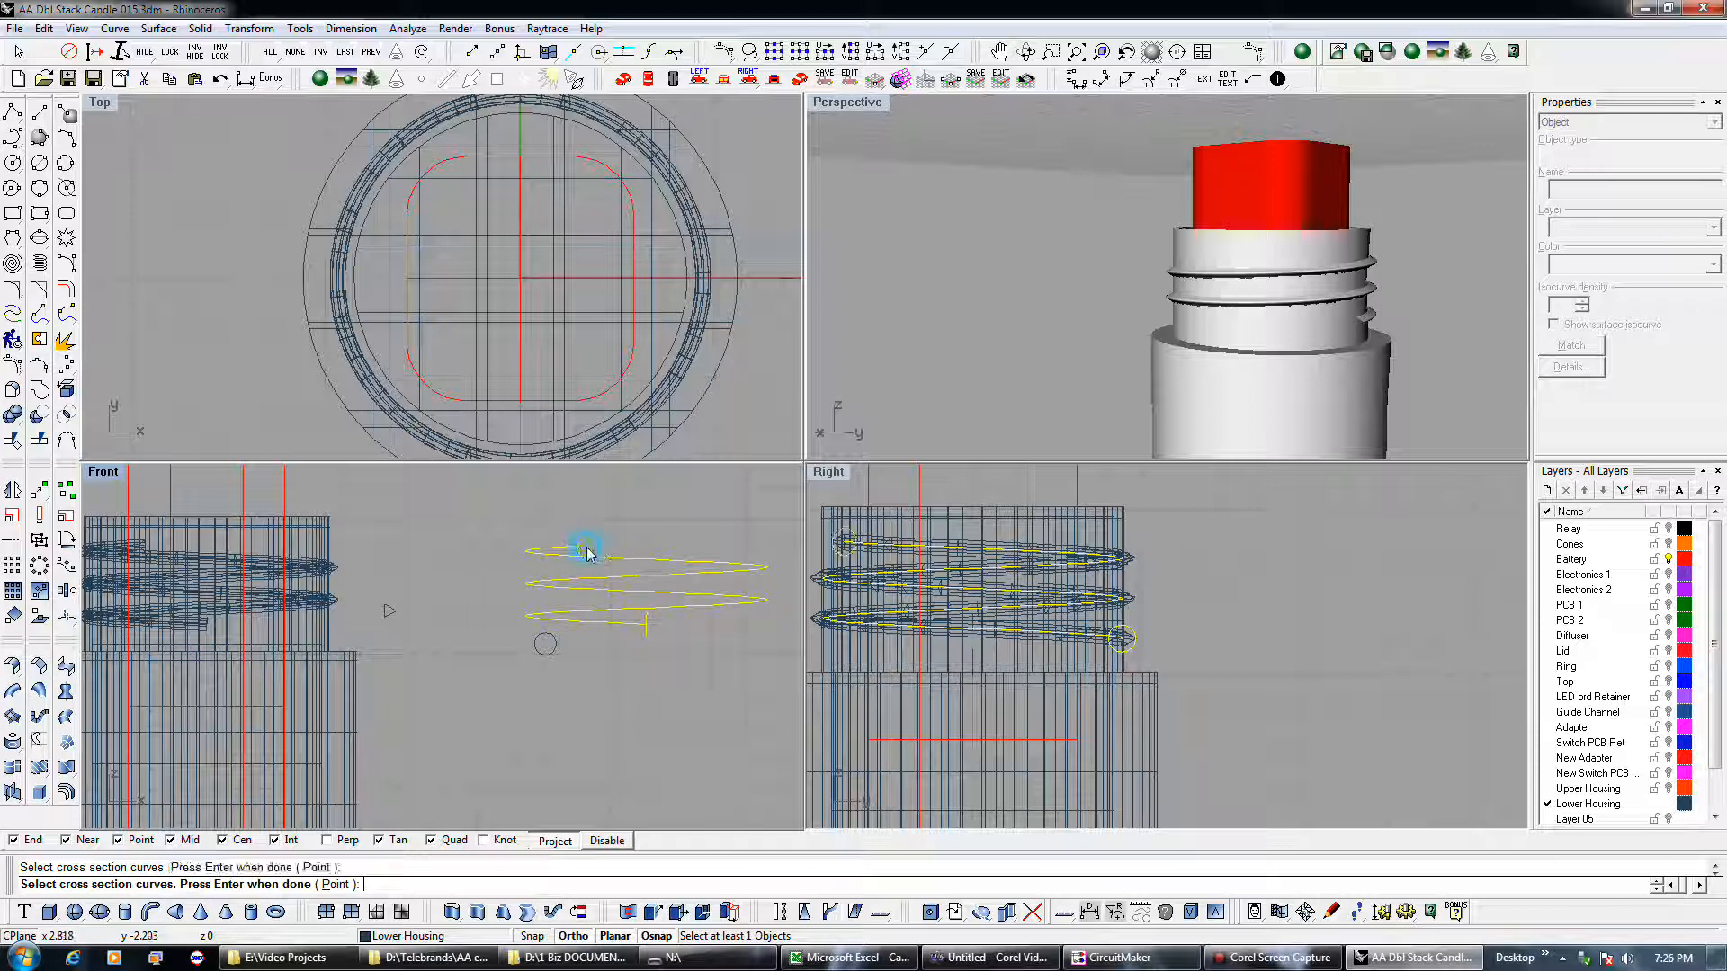
key("Return")
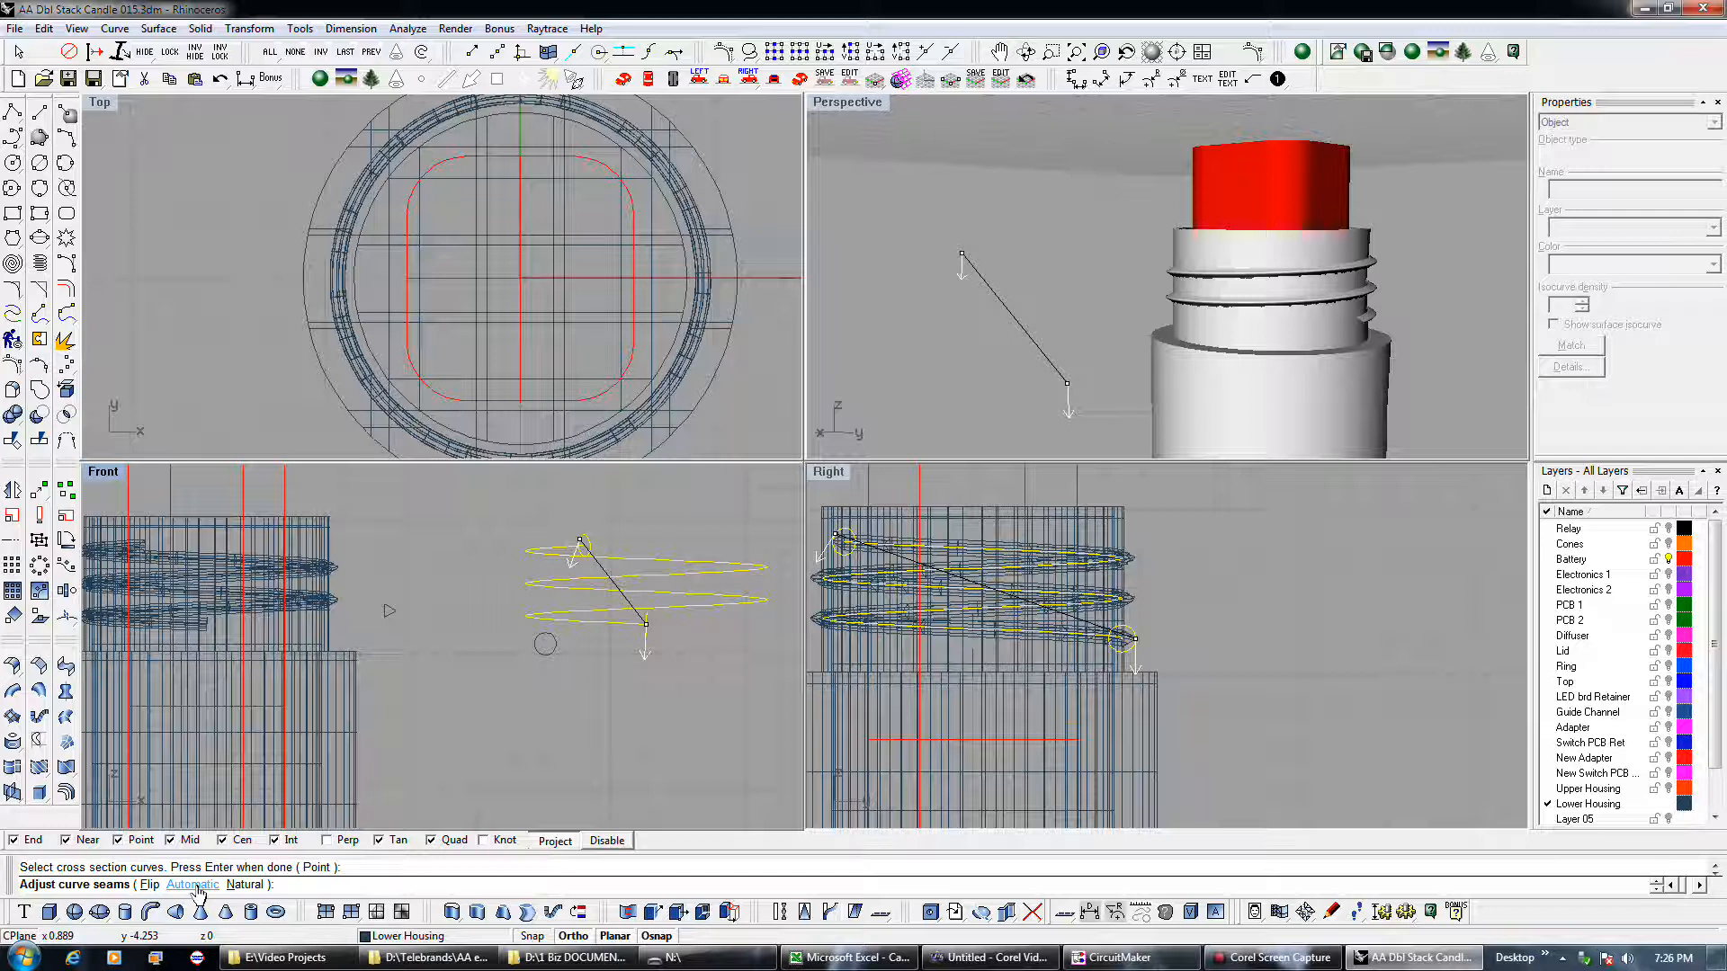
- Try the Natural and Automatic curve seam options, and create the sweep in Freeform style rebuilt with 10 control points after previewing it
left_click(244, 885)
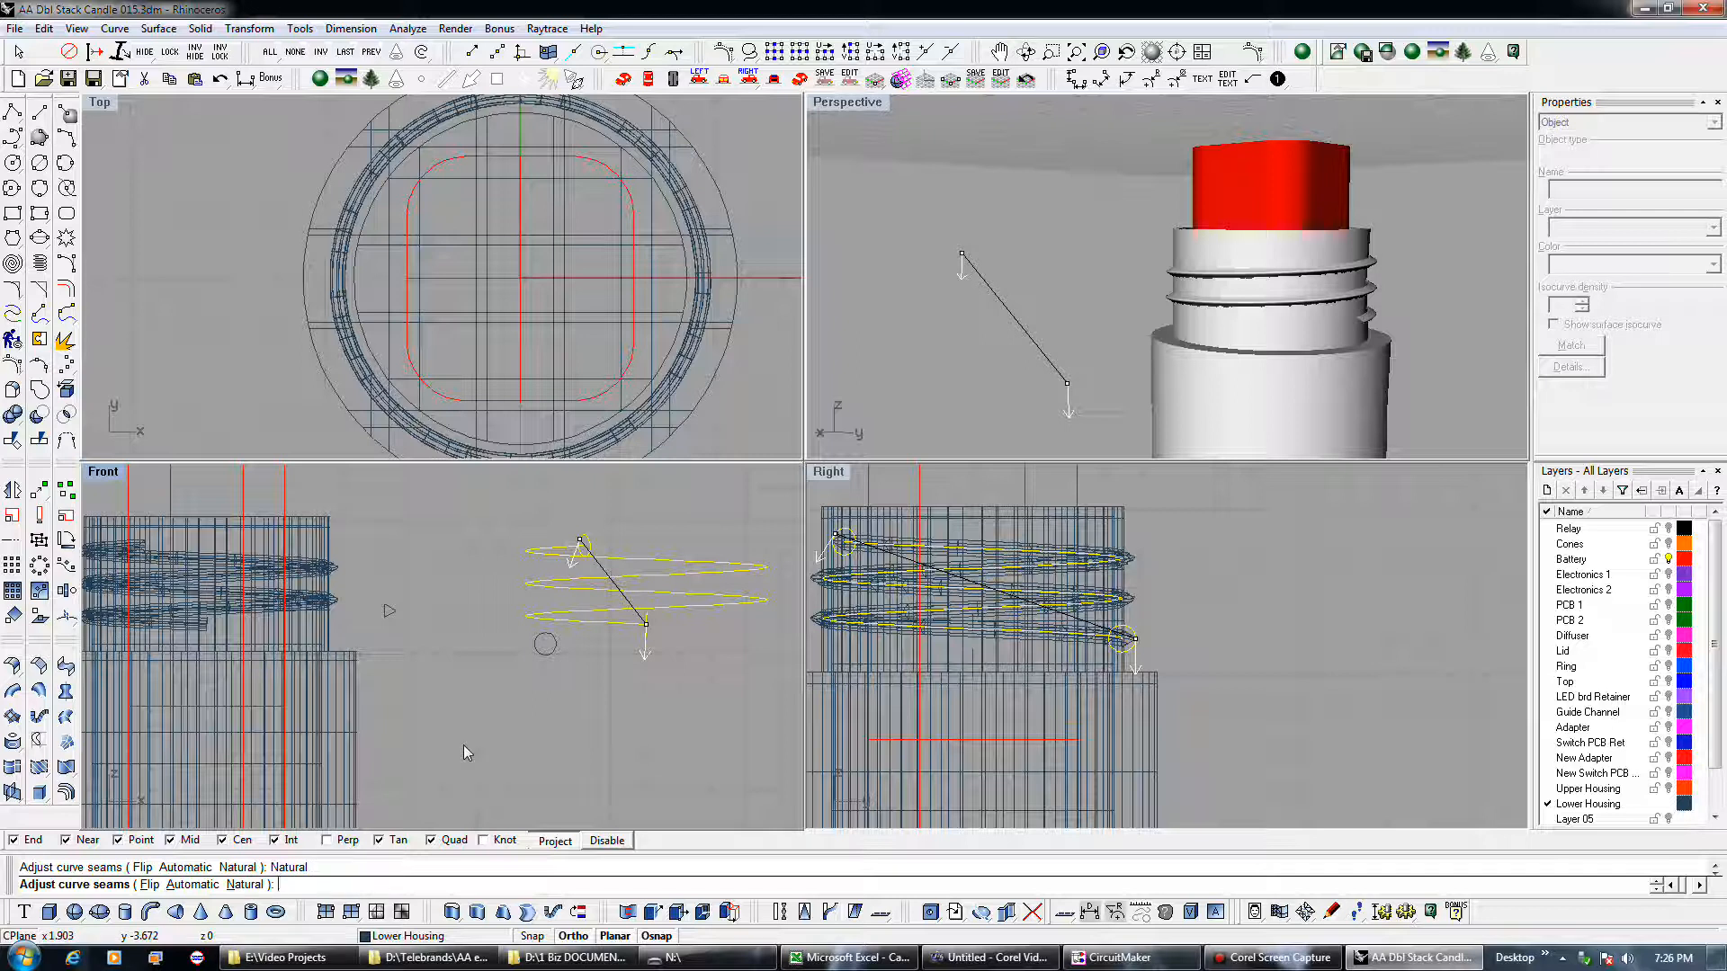
left_click(203, 886)
right_click(431, 711)
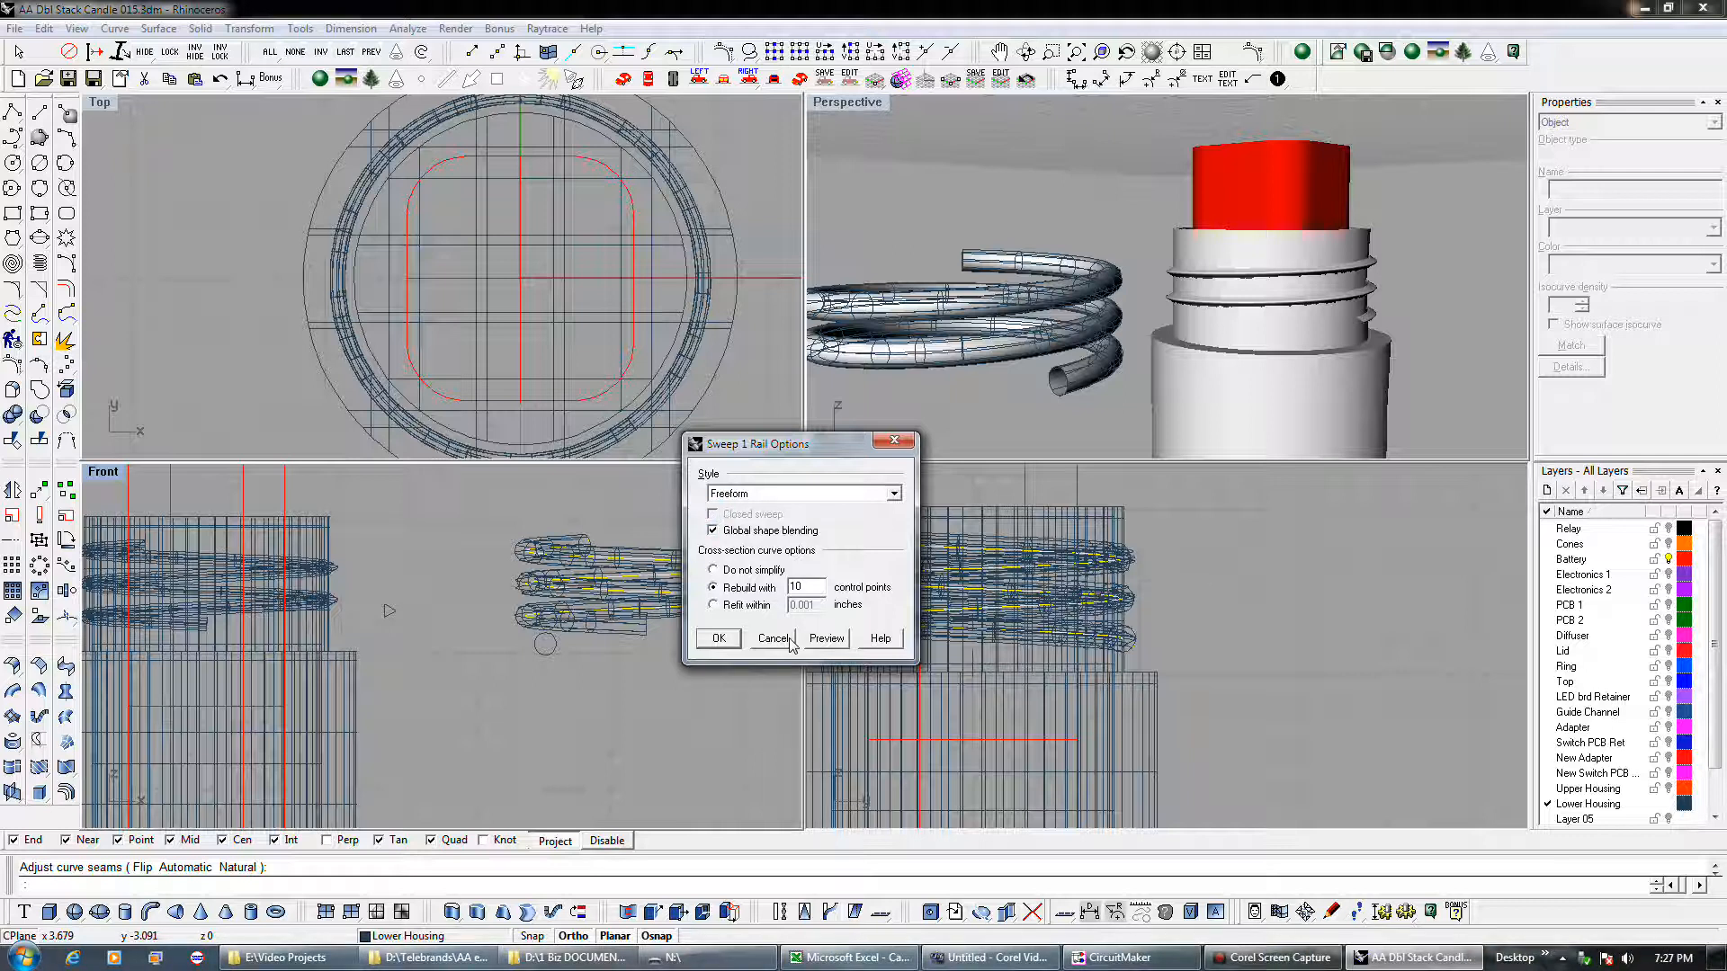
left_click(831, 640)
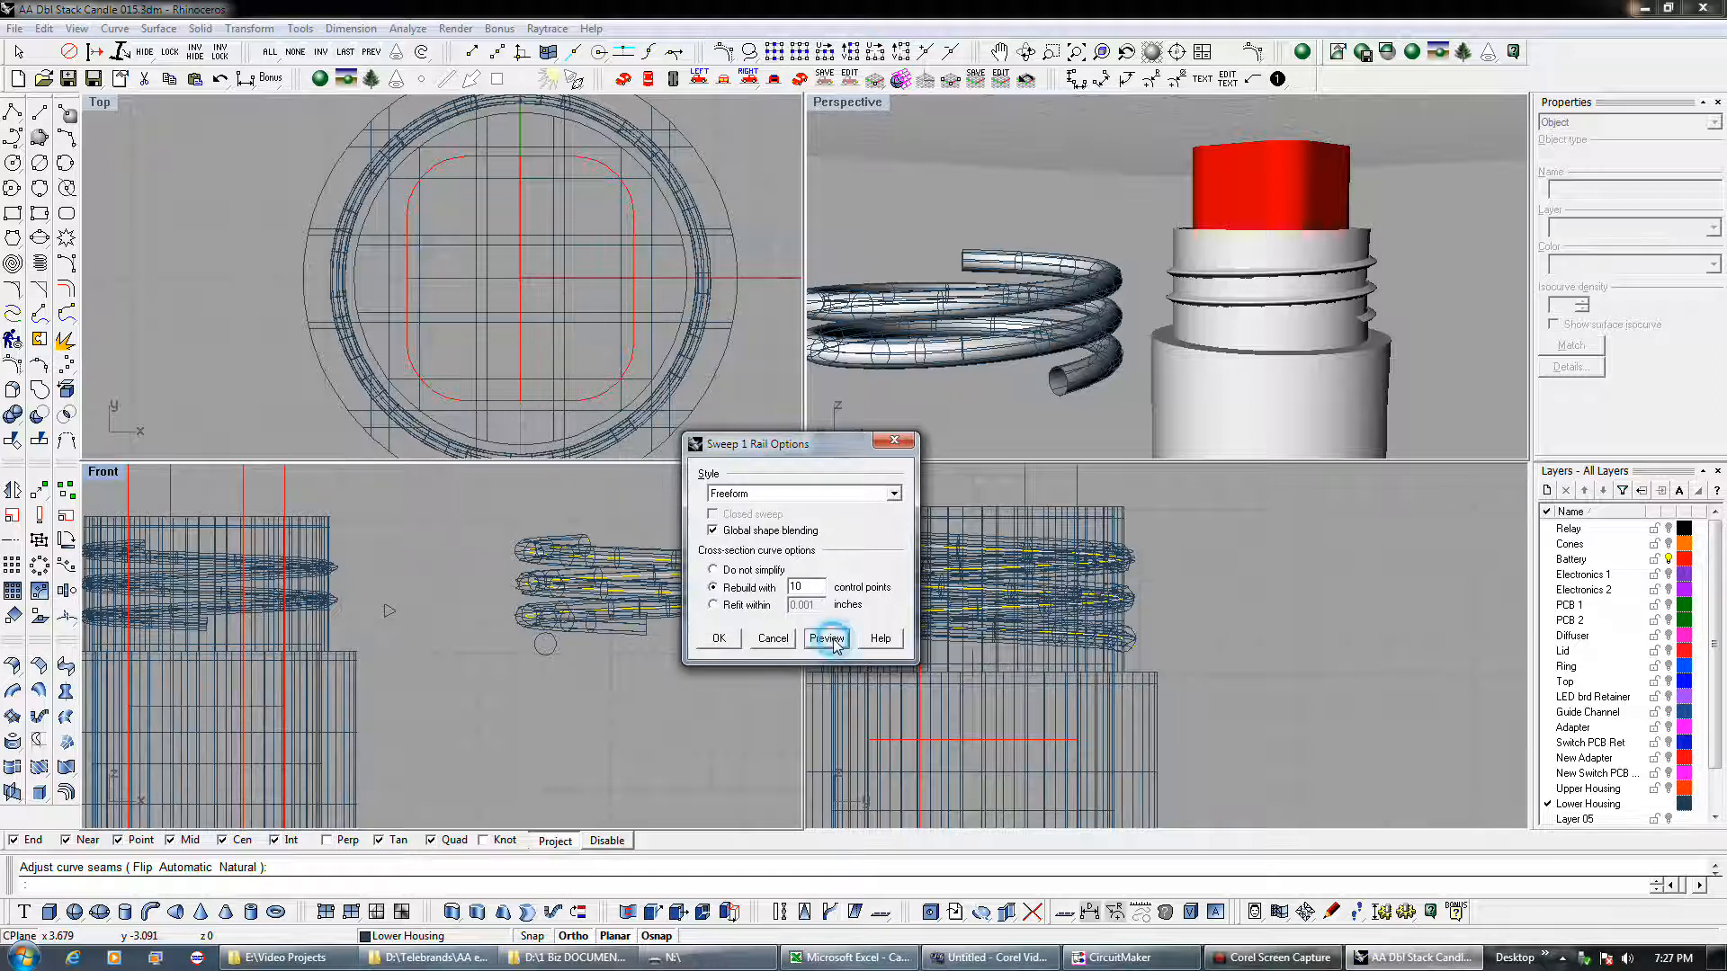
left_click(720, 638)
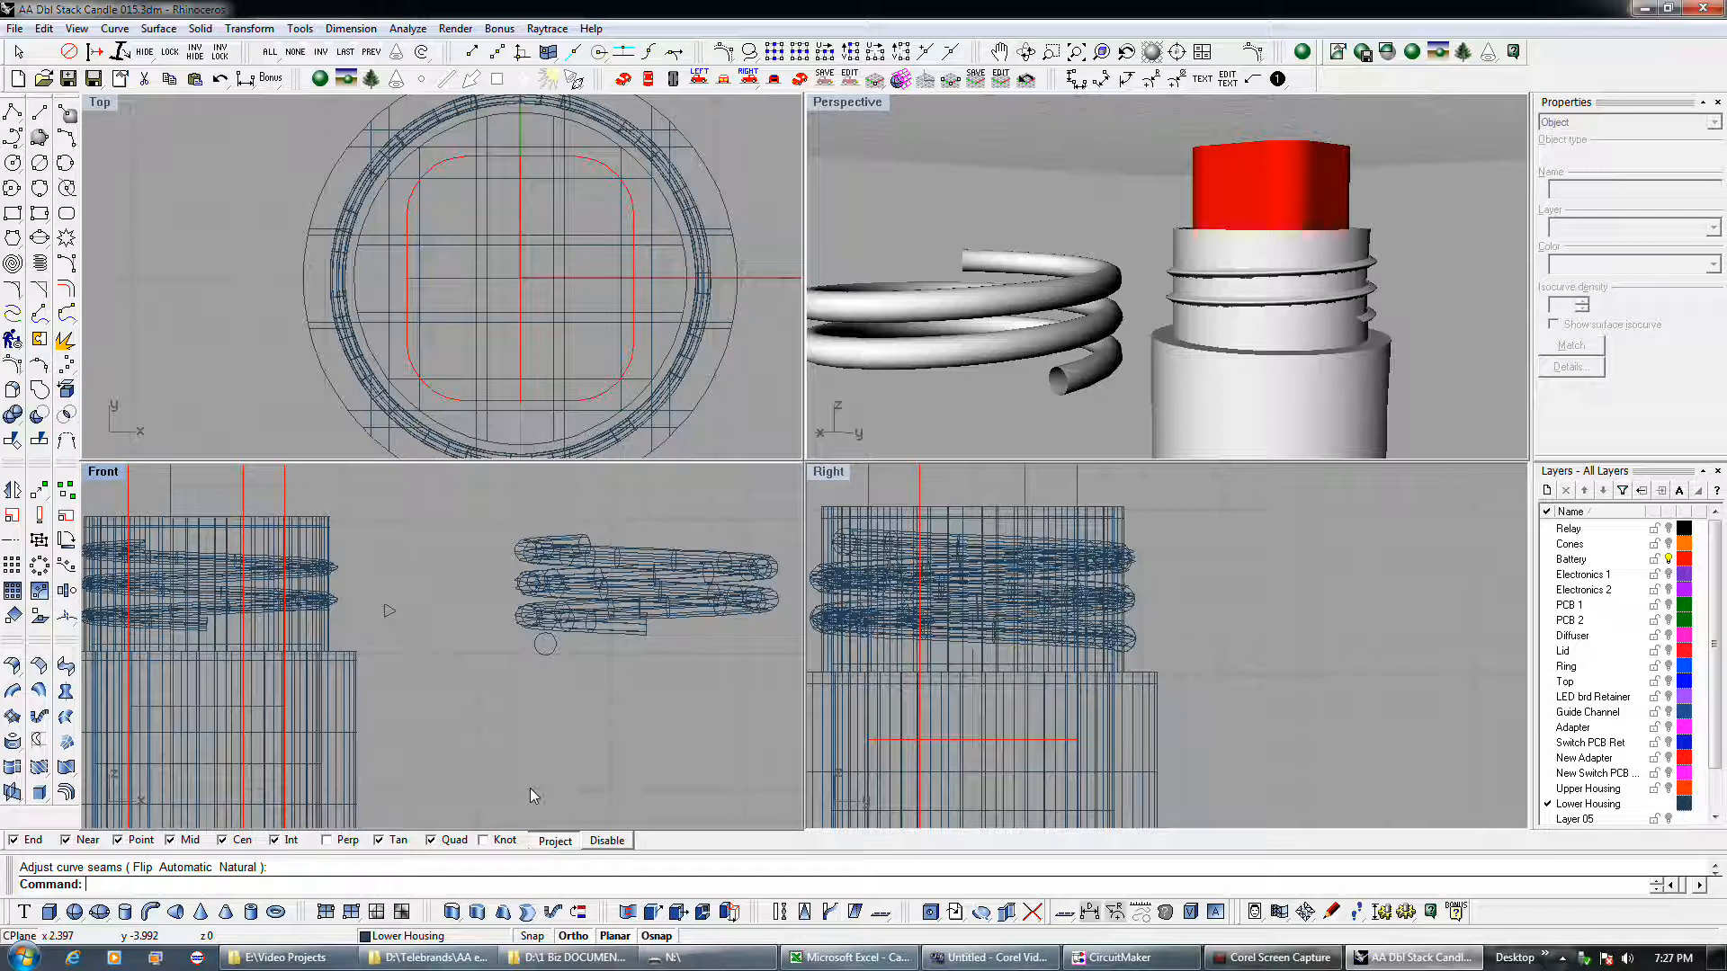
- Create a capped, non-thick pipe around the copied helix with a start radius of about 0.22, and inspect it in perspective
left_click(149, 913)
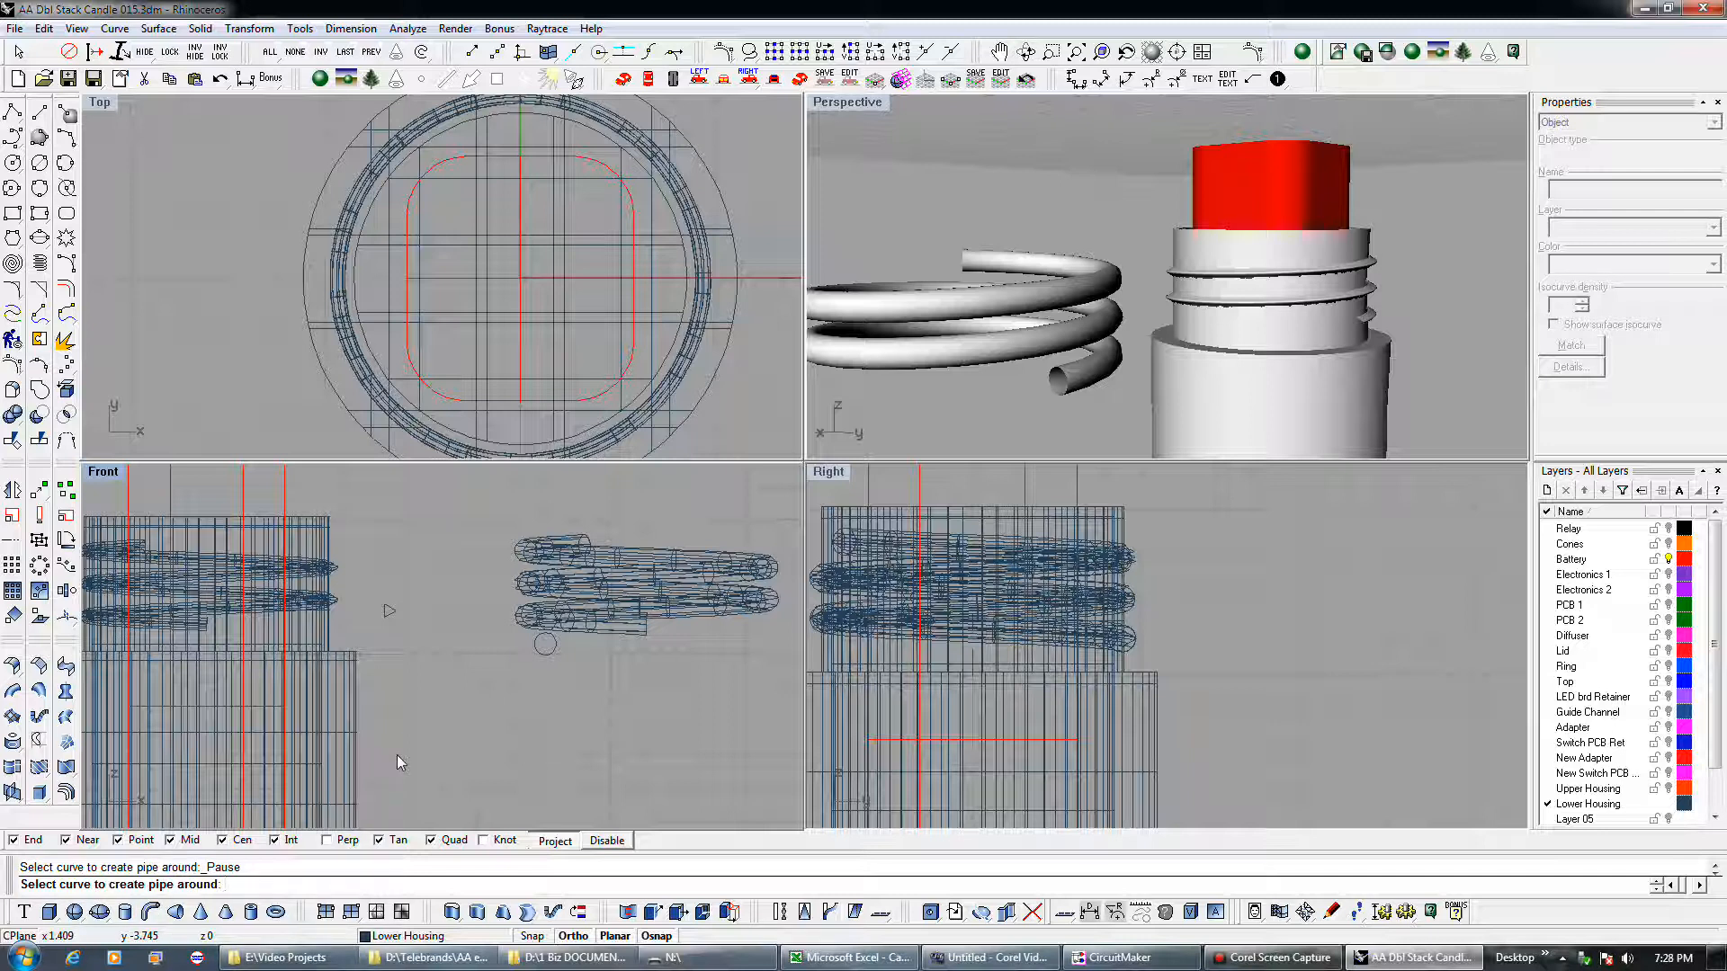
left_click(640, 627)
left_click(694, 653)
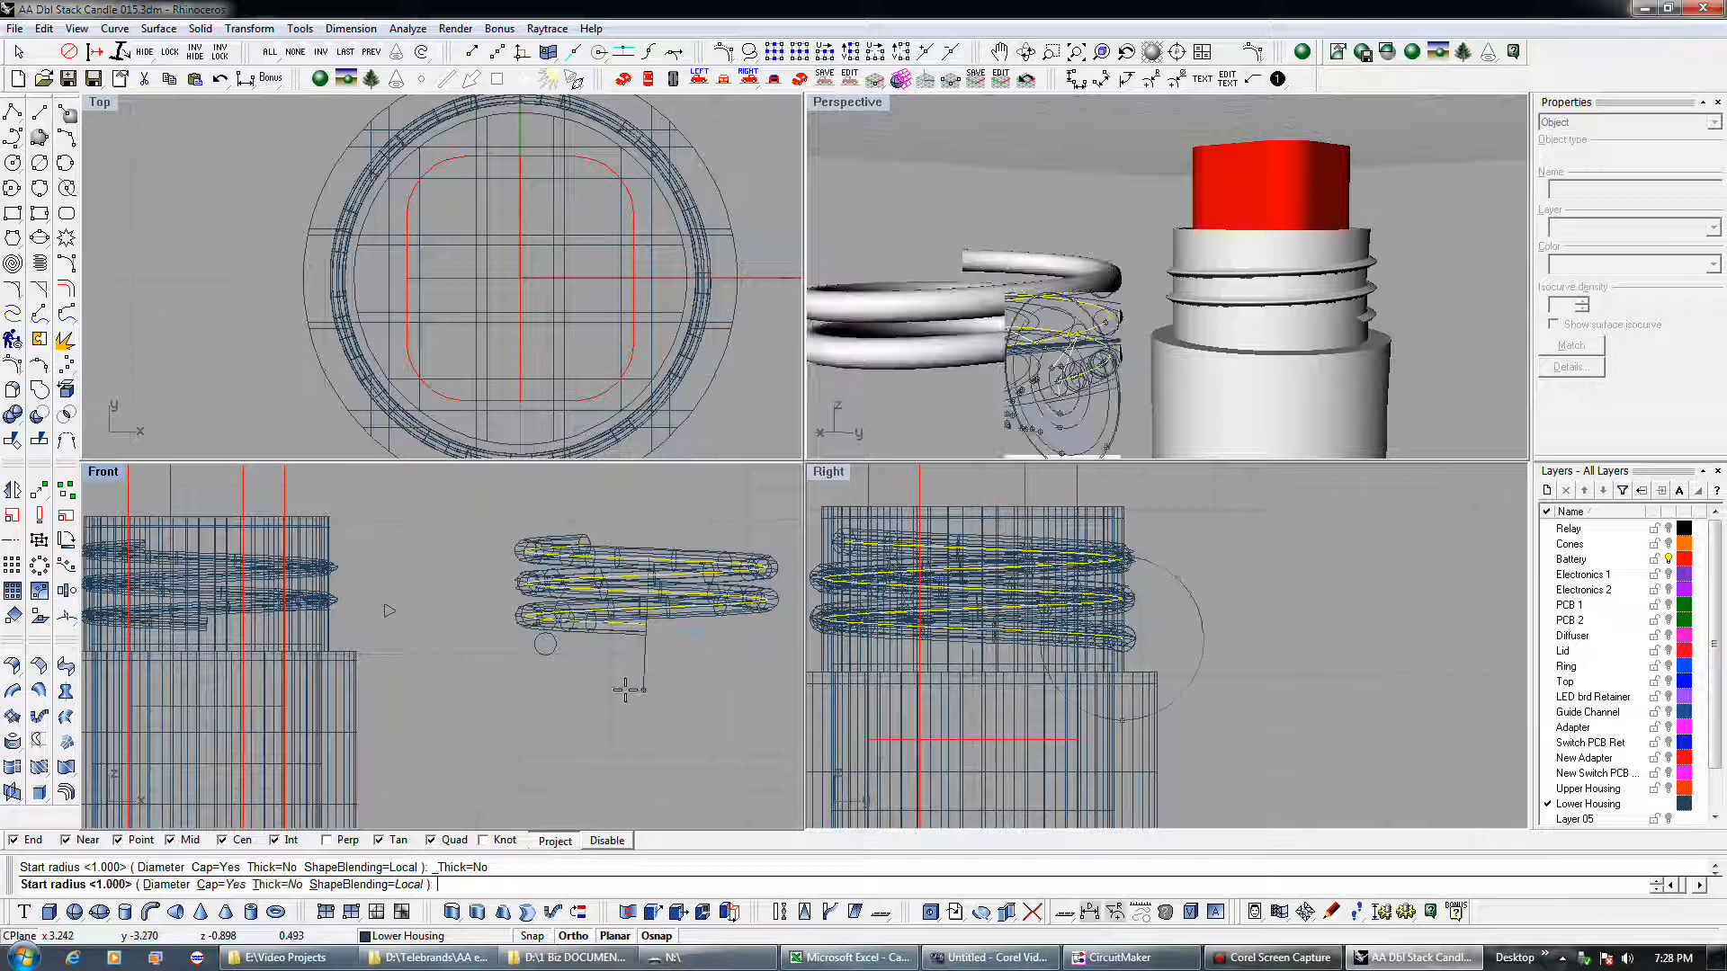
left_click(663, 651)
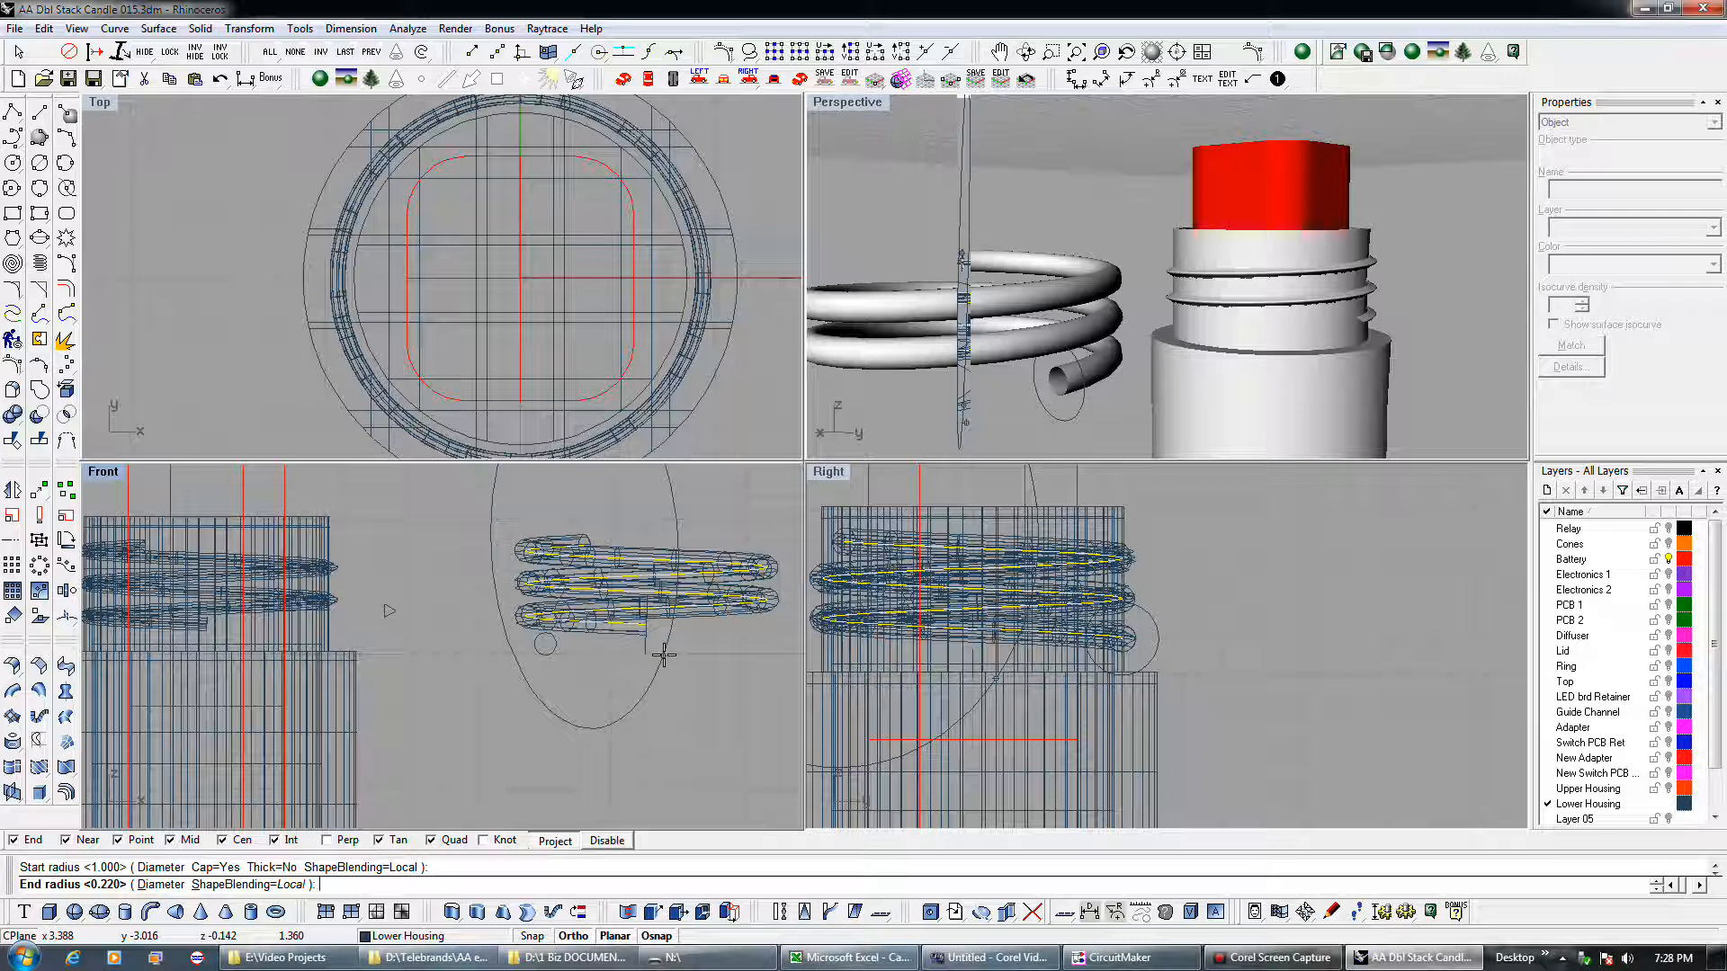
left_click(663, 655)
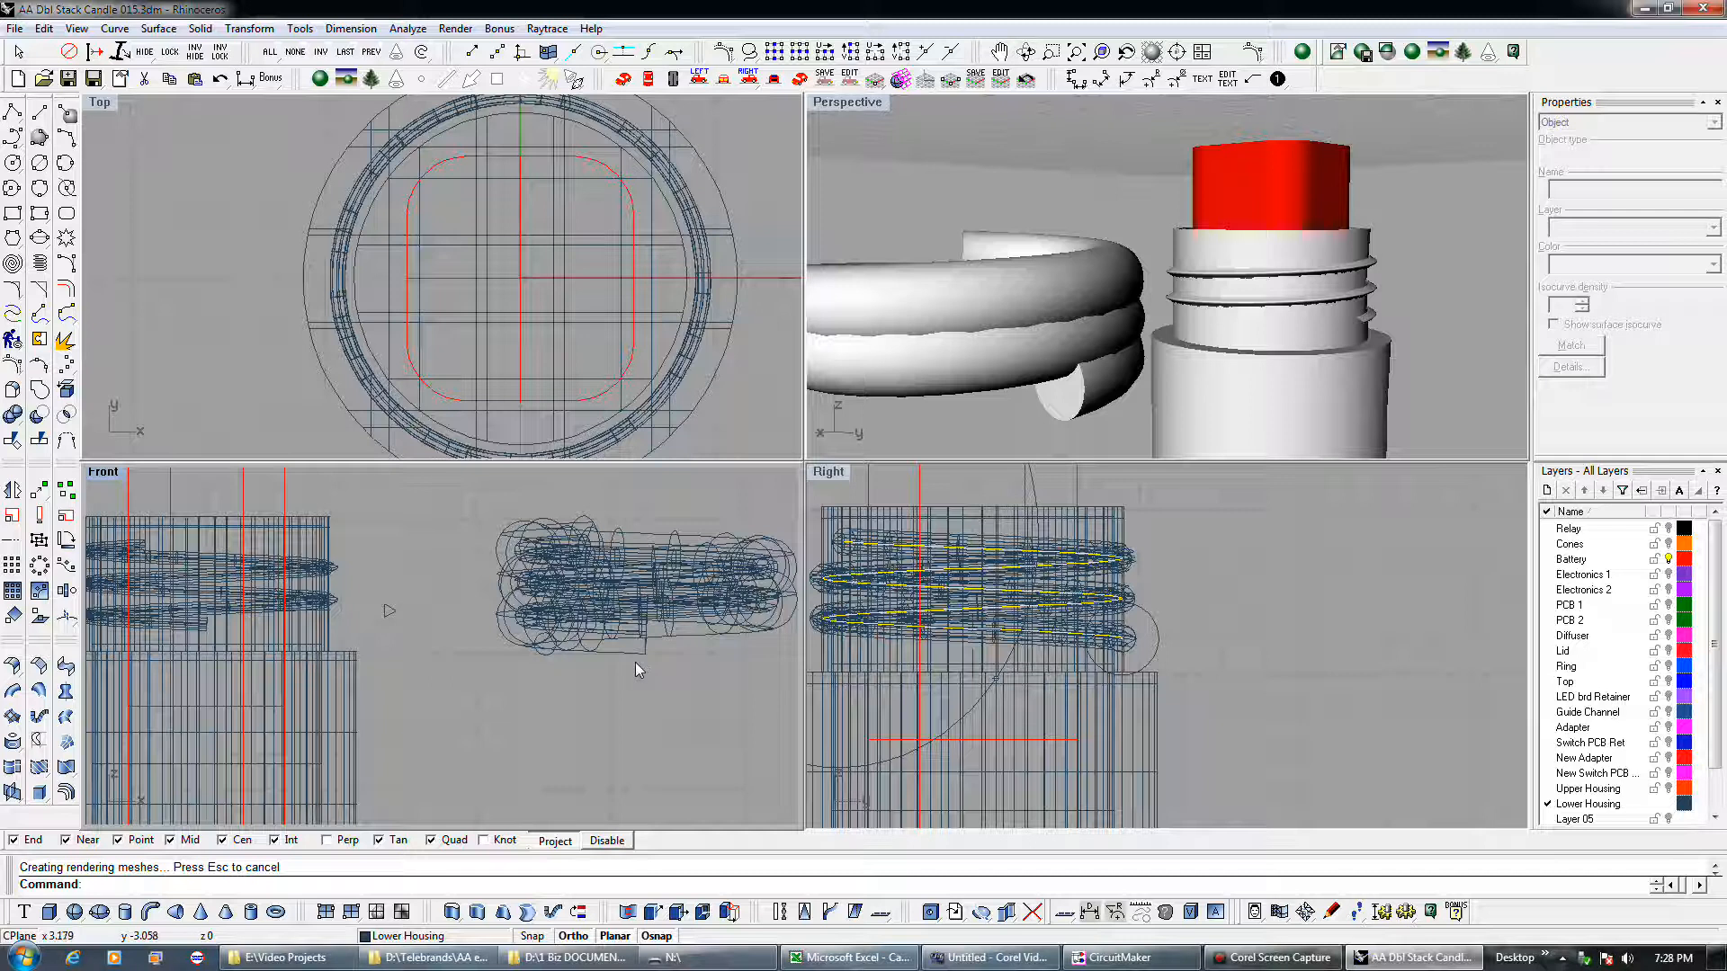
mouse_move(931, 455)
right_mouse_down()
mouse_move(995, 475)
mouse_move(941, 449)
right_mouse_up()
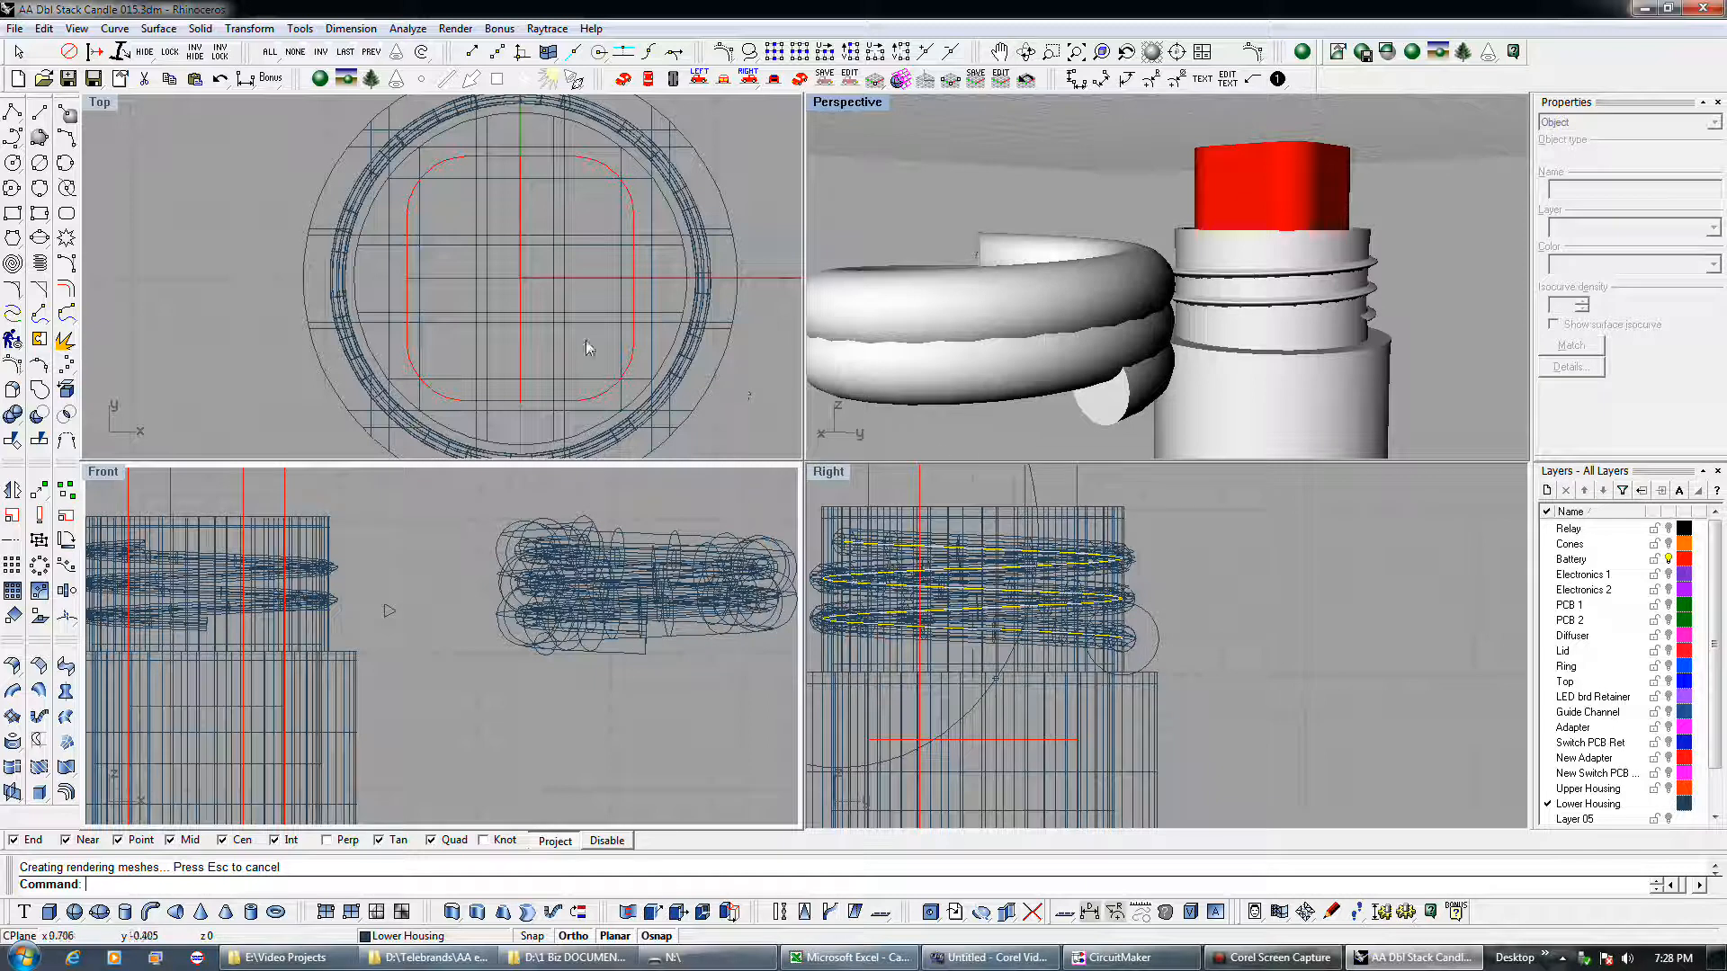
- Undo the pipe and the two-circle sweep on the copied helix
left_click(219, 85)
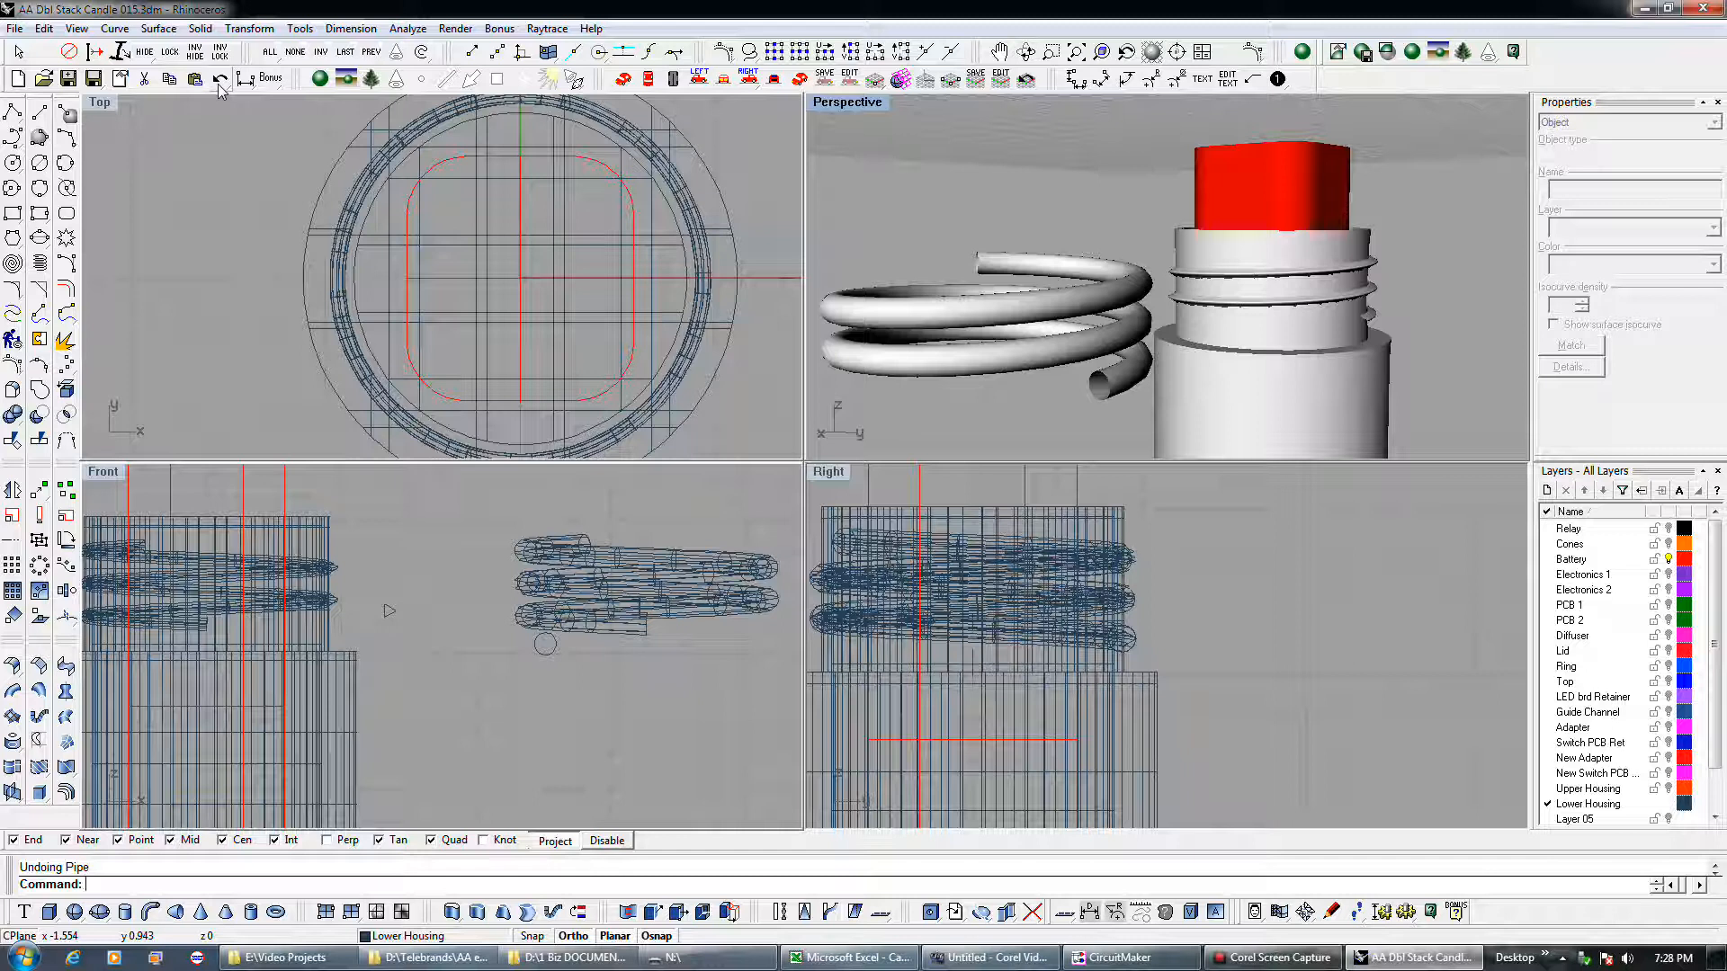
left_click(219, 83)
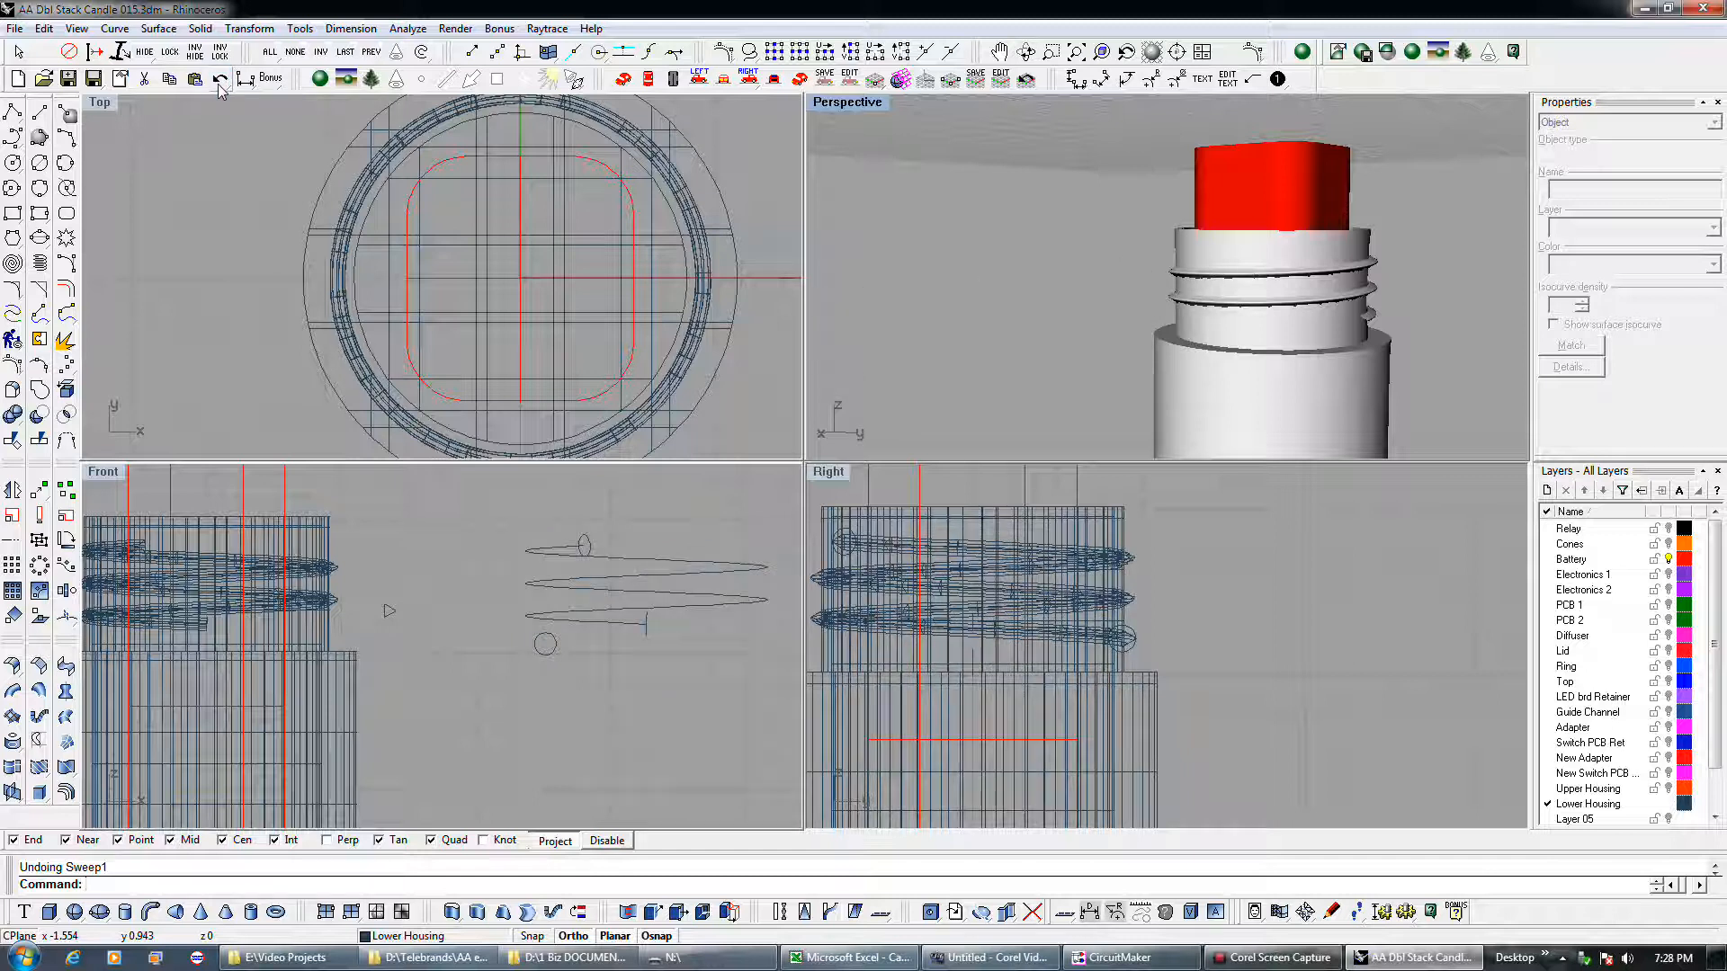
- Orient the remaining loose circle perpendicular onto the lowest turn of the copied helix, with Copy left at No
left_click(547, 646)
left_click(69, 619)
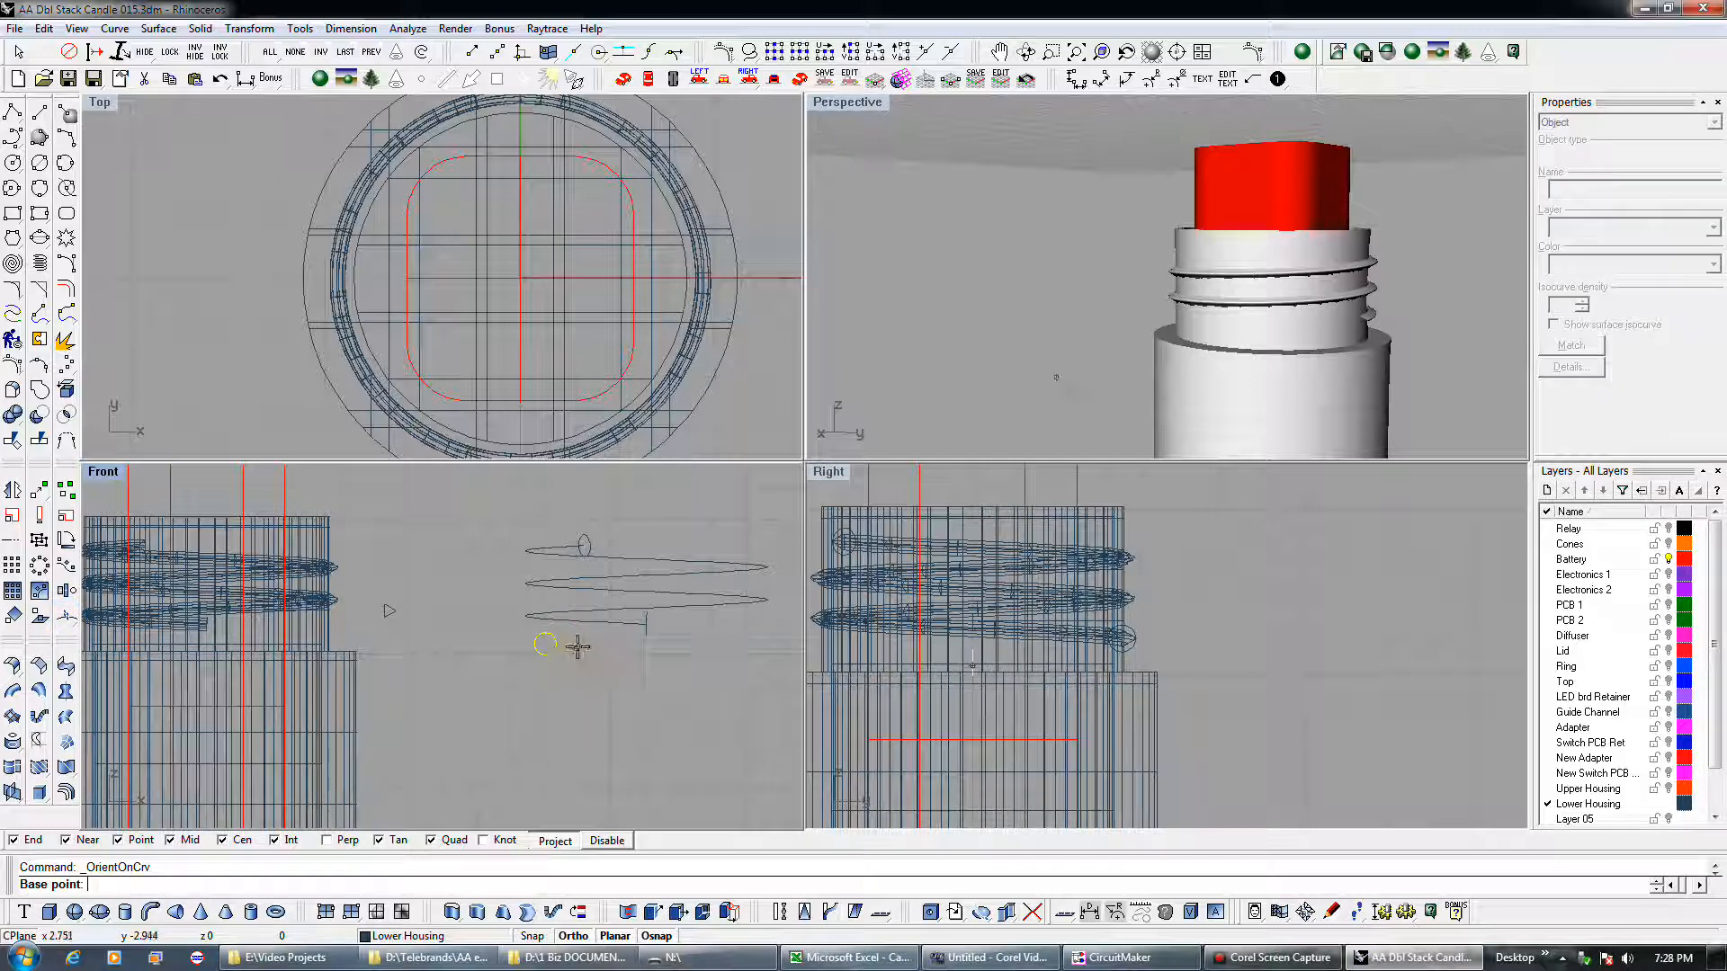
scroll(549, 653, "up", 5)
left_click(550, 664)
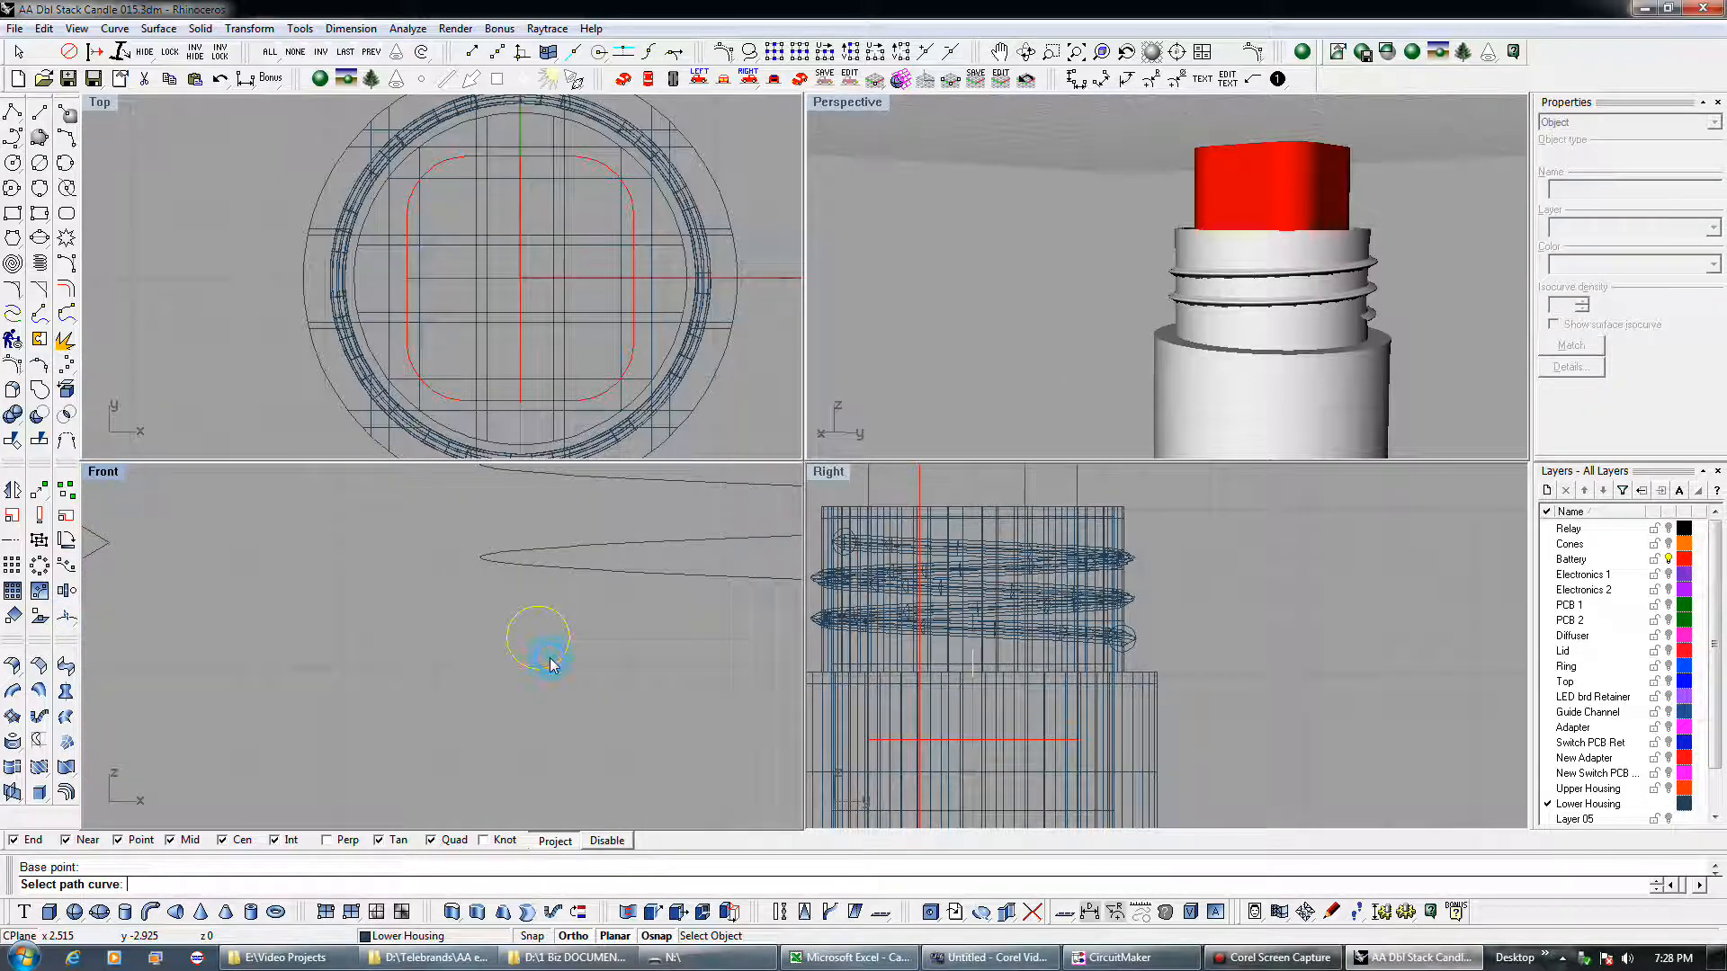
left_click(598, 567)
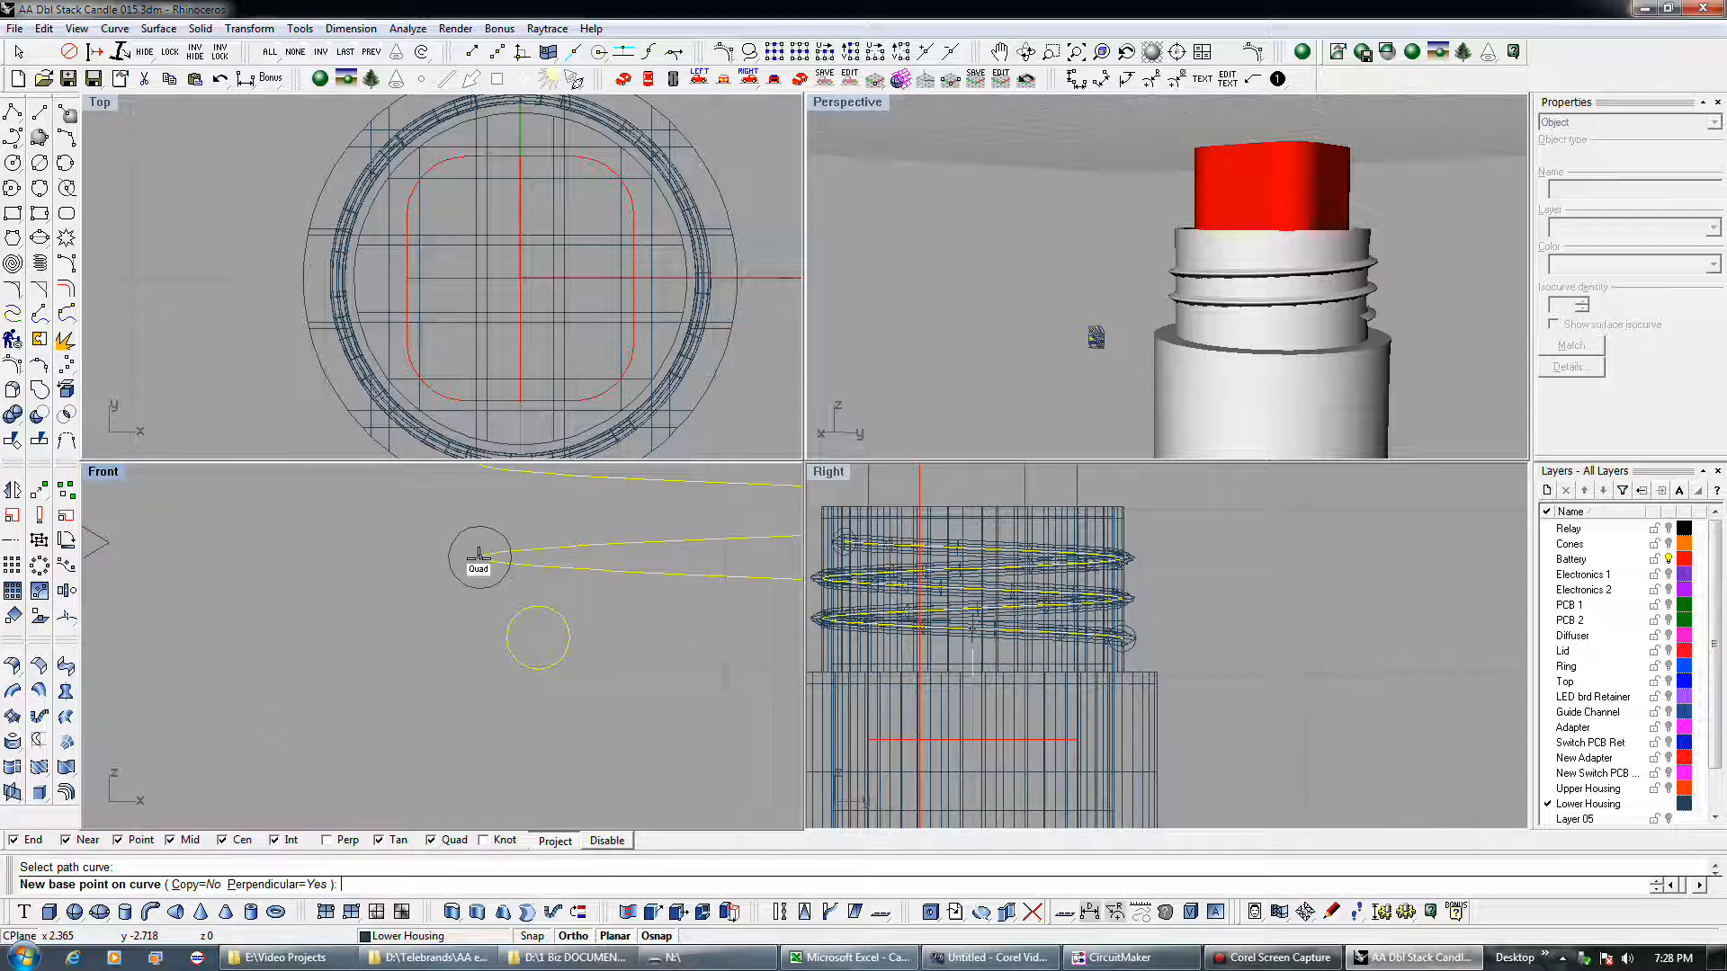
left_click(640, 546)
scroll(490, 563, "down", 3)
scroll(489, 563, "down", 1)
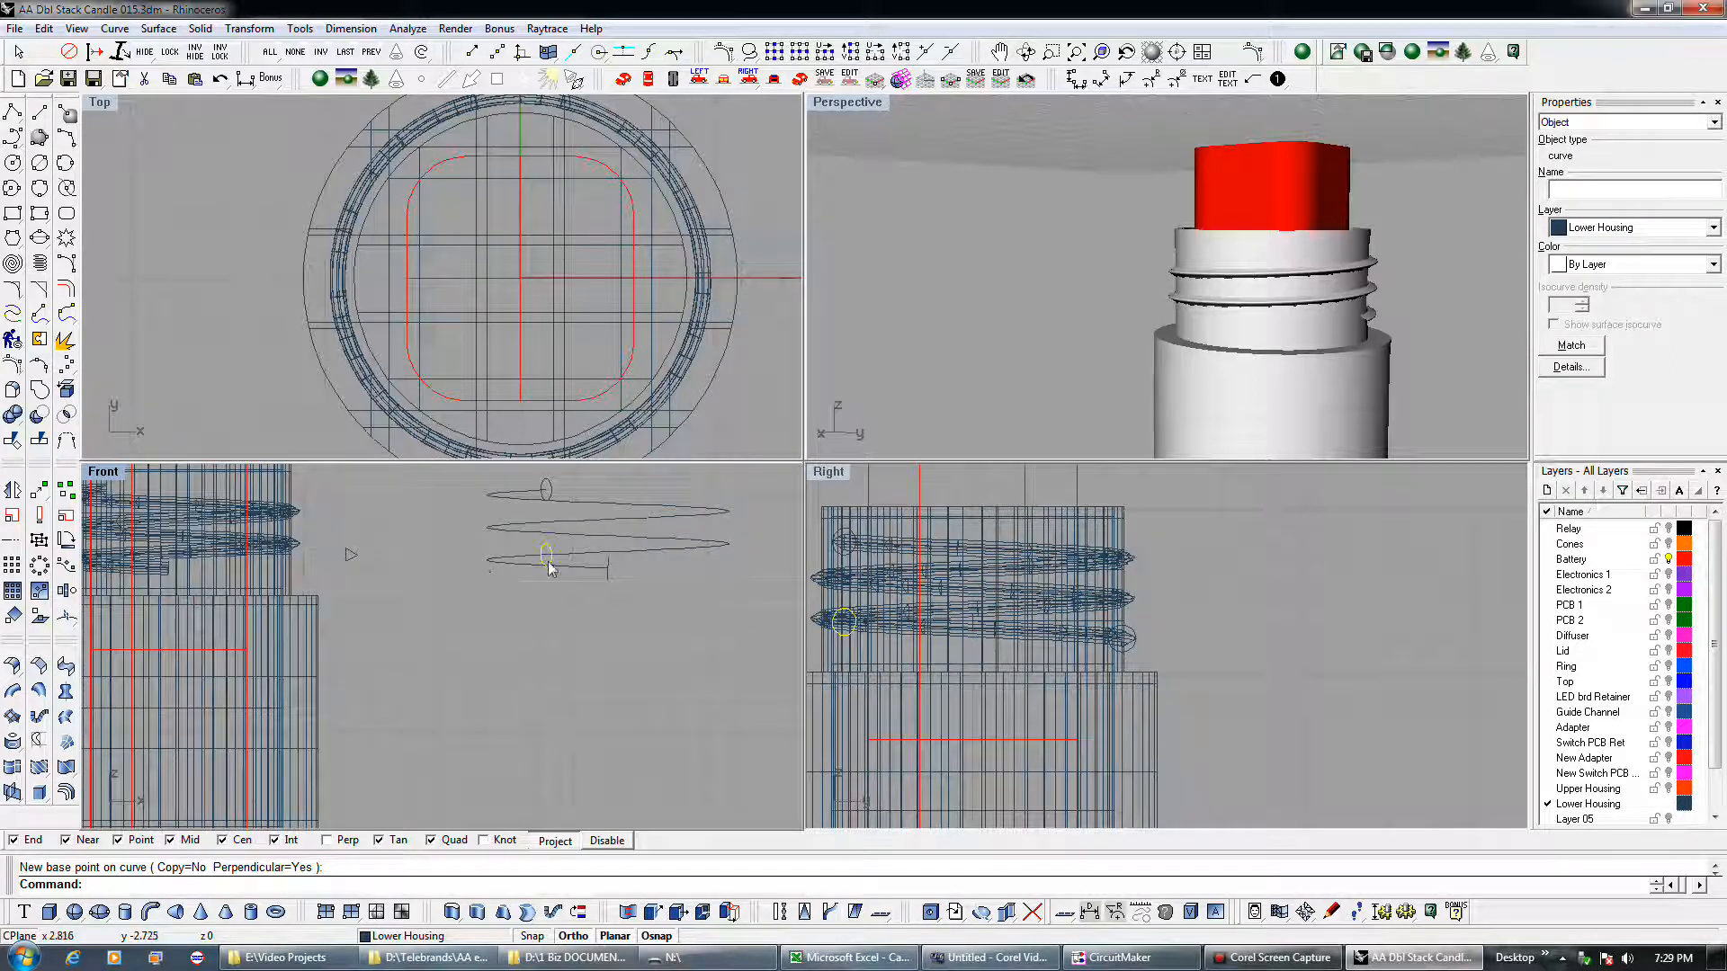
- Set up a one-rail sweep along the copied helix with all three circles as cross sections, accepting the curve seams as proposed
left_click(577, 570)
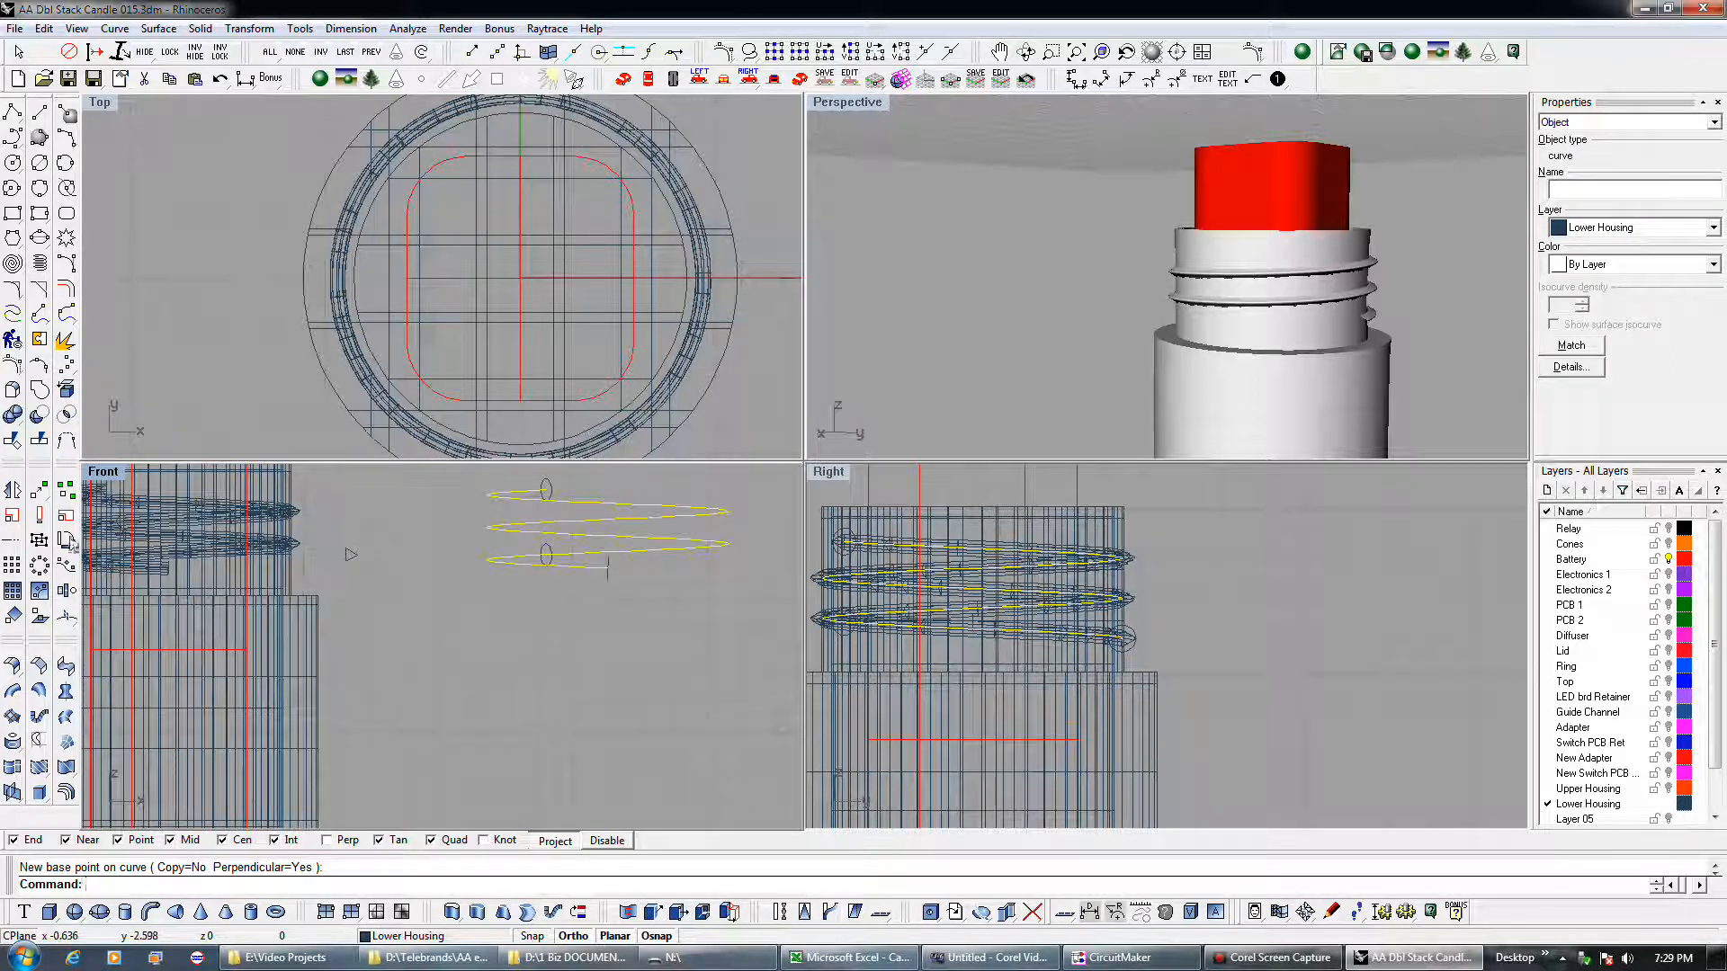
left_click(14, 689)
left_click(550, 495)
left_click(546, 559)
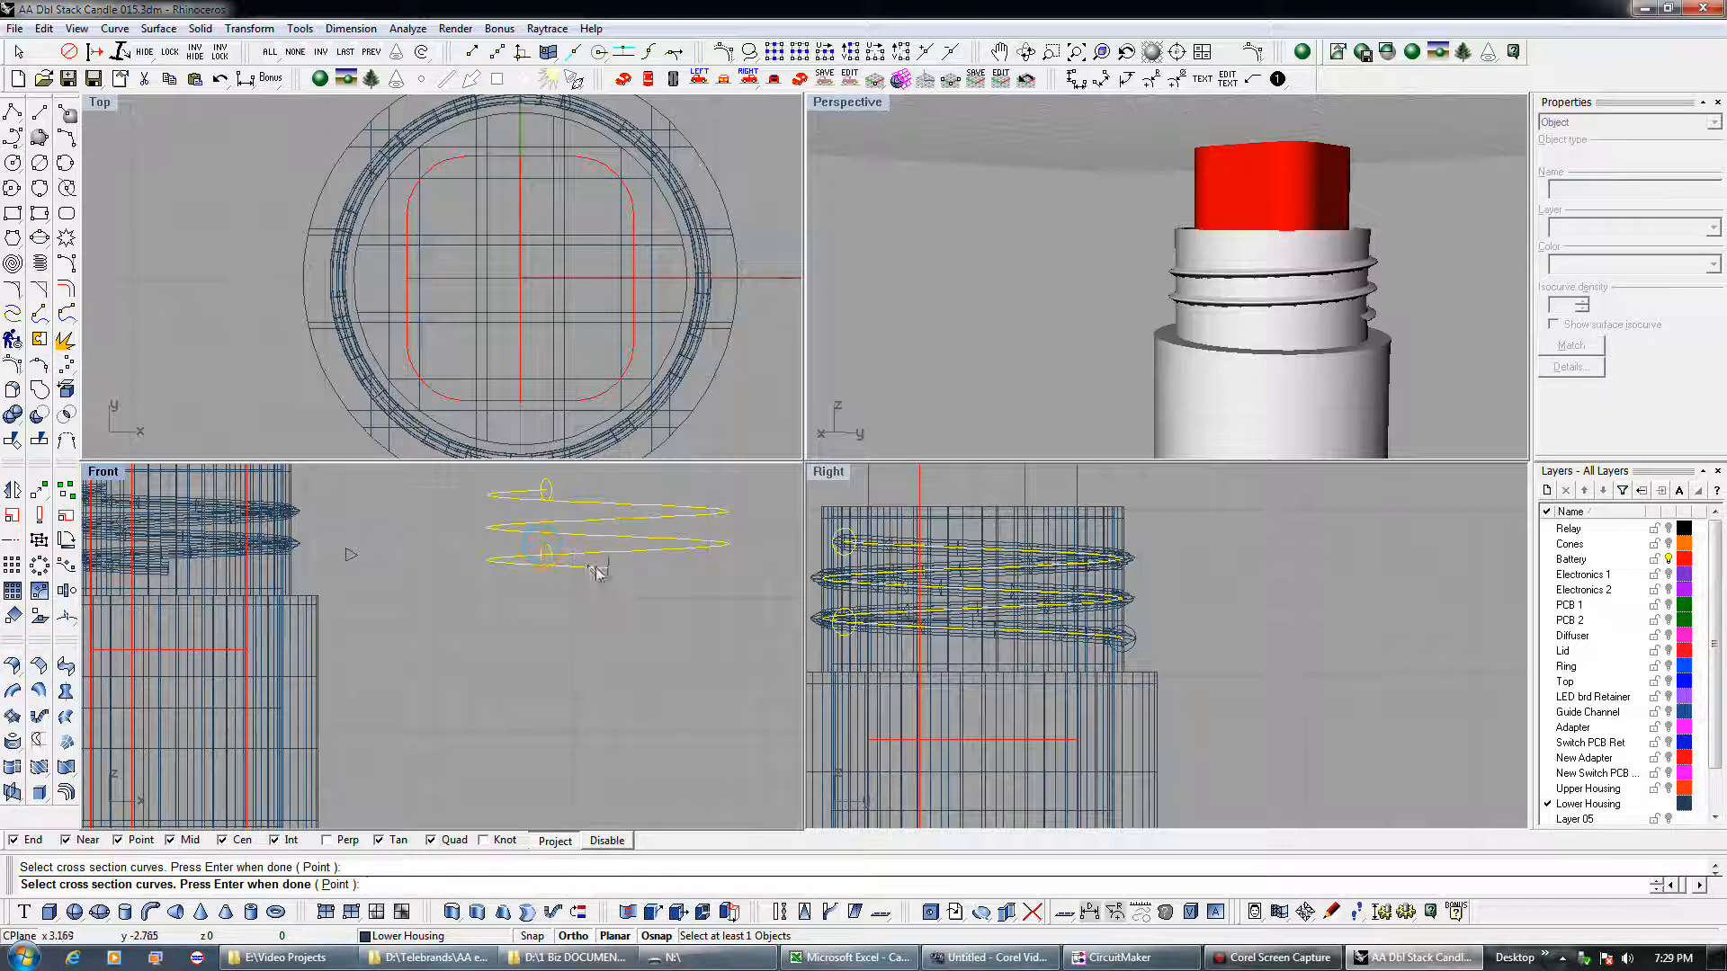
key("Return")
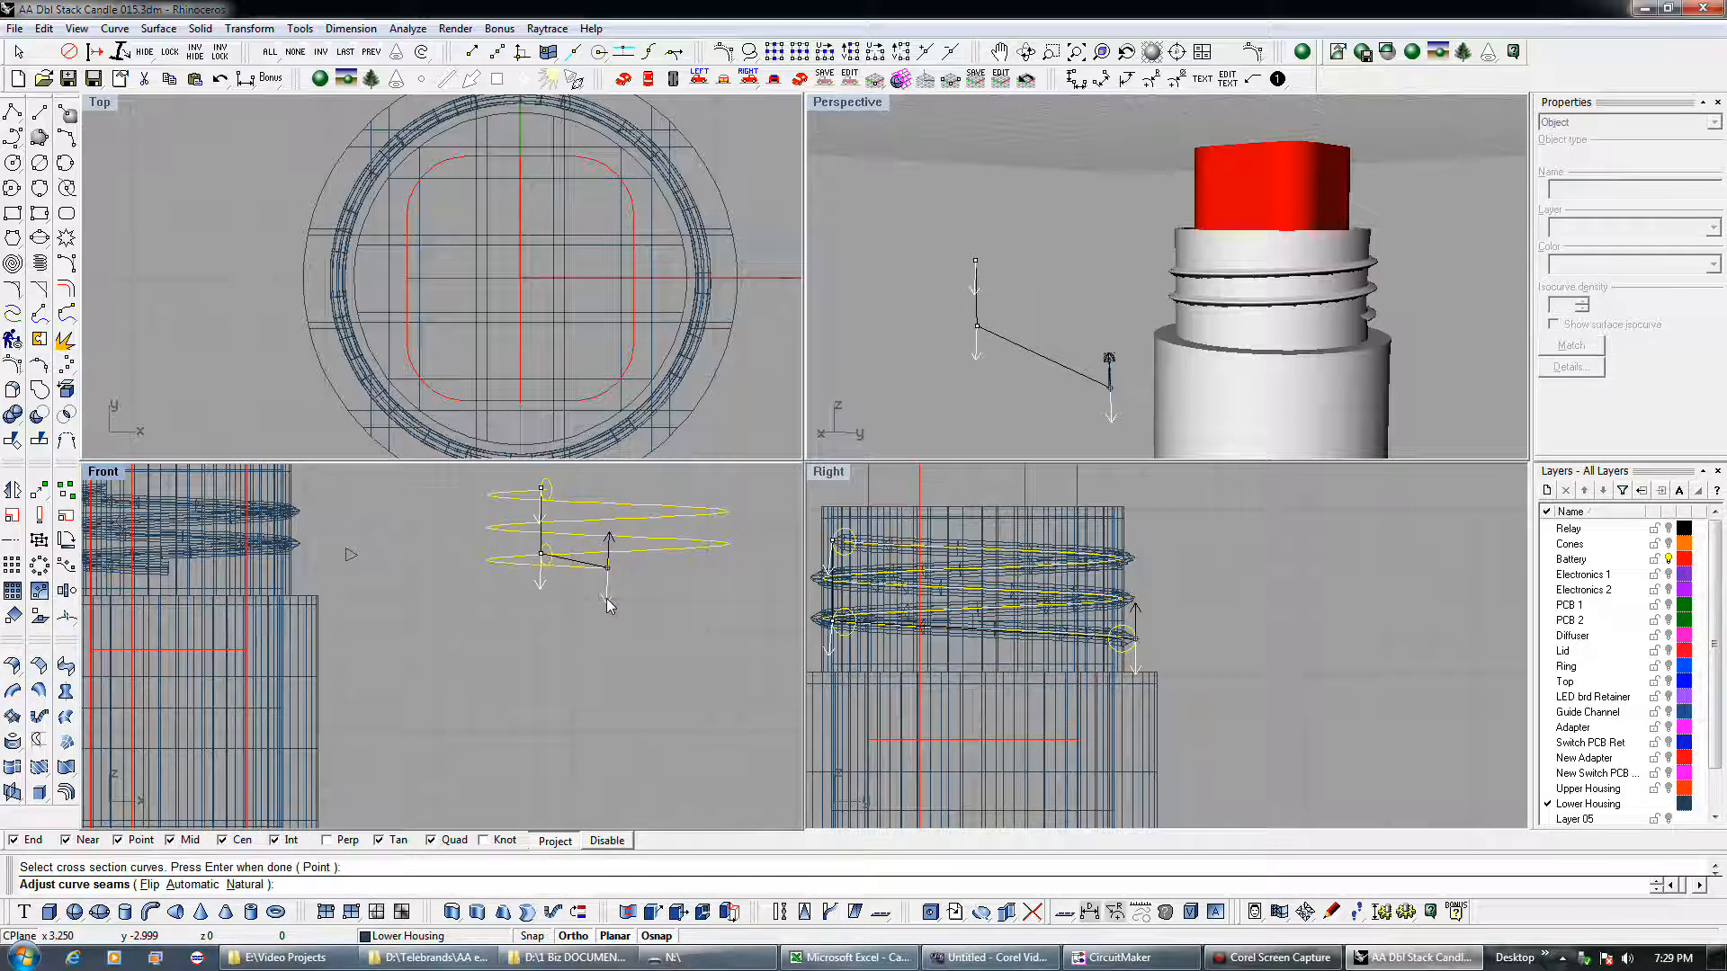
key("Return")
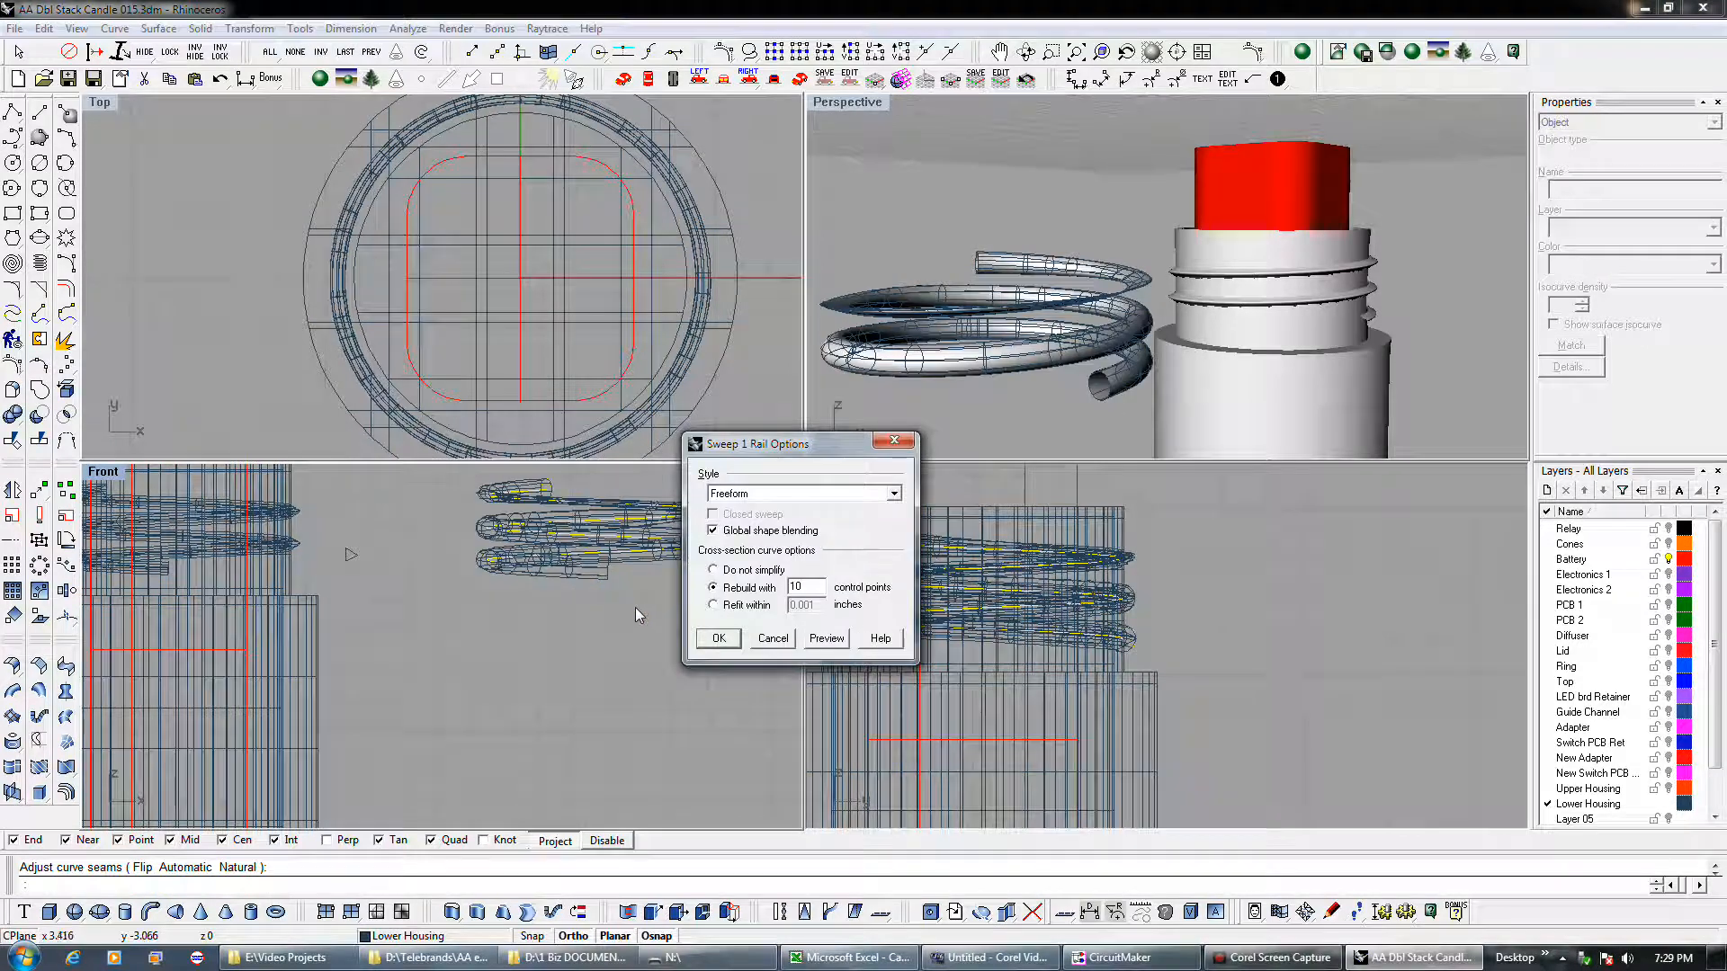
- Open the help topic for the Sweep1 command, read its style and blending options, and close the help
left_click(880, 638)
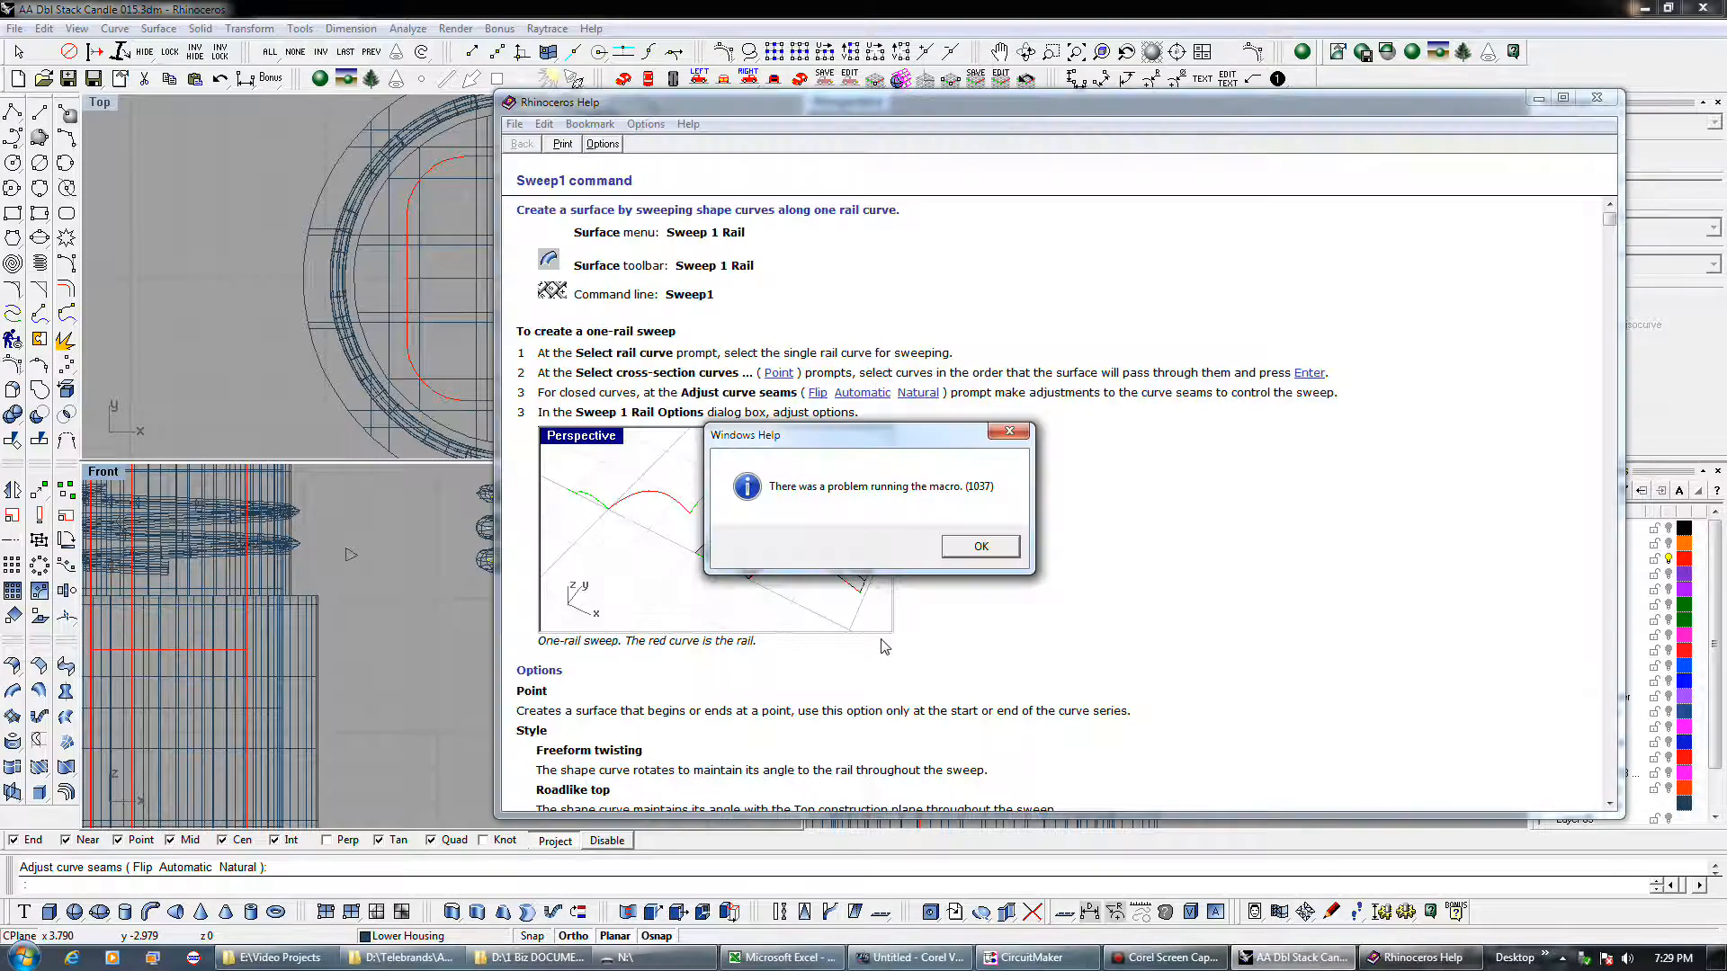
left_click(978, 547)
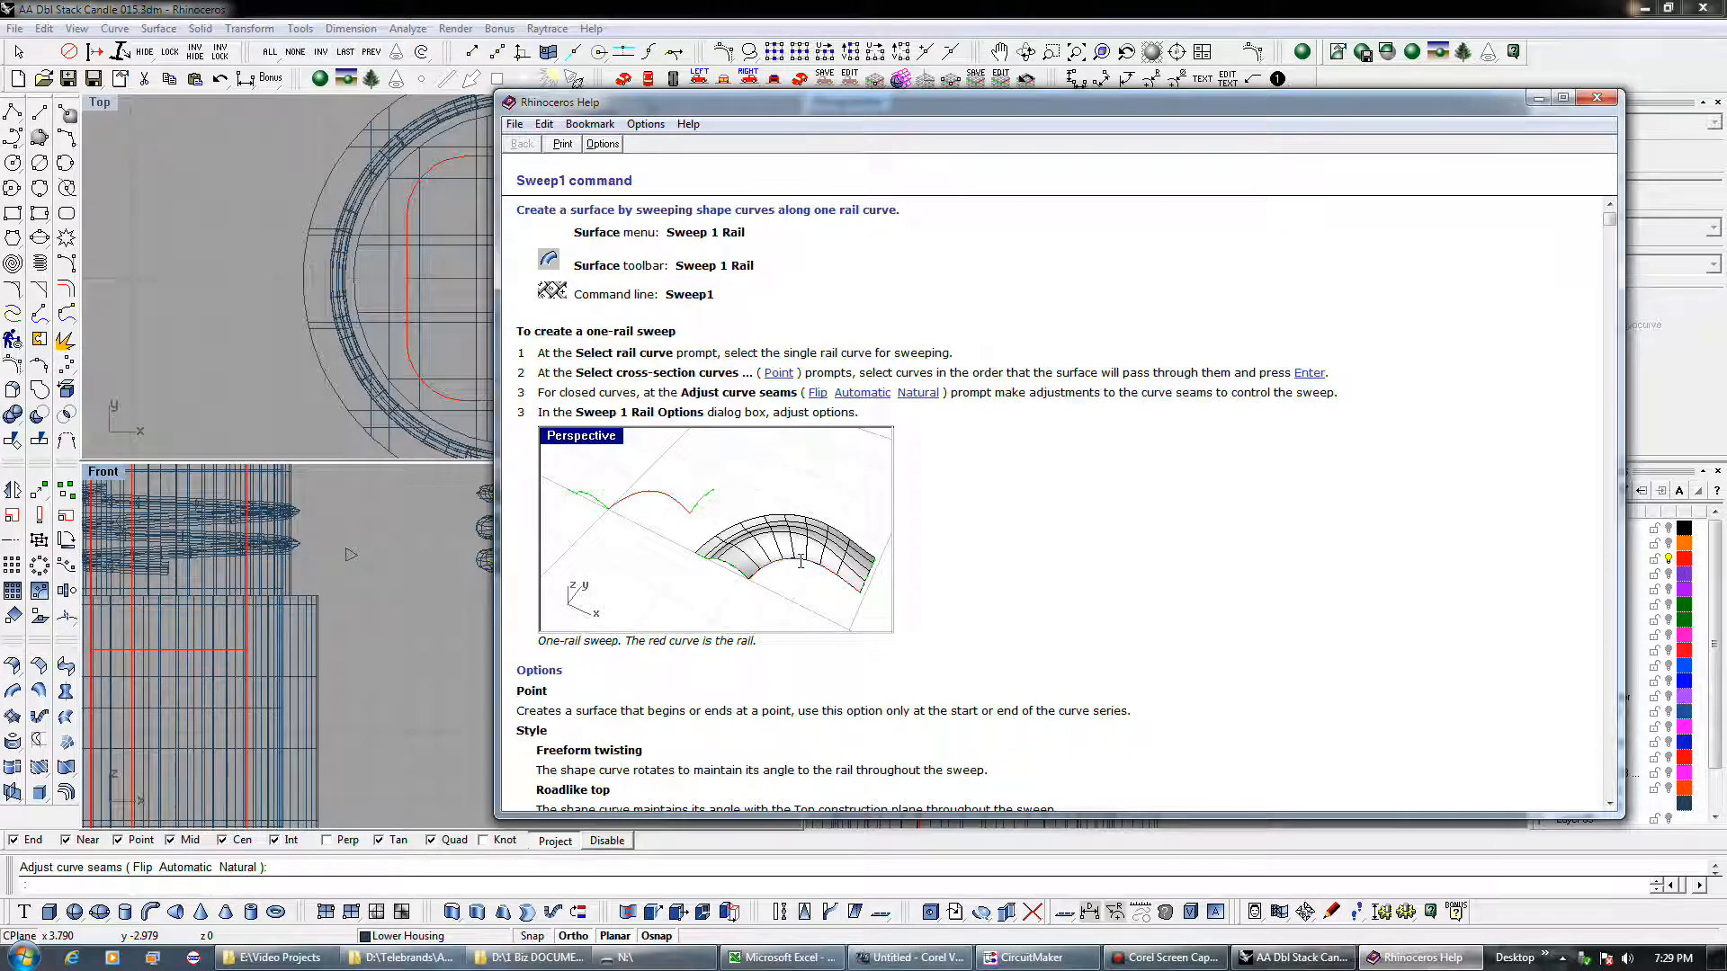
scroll(801, 561, "down", 3)
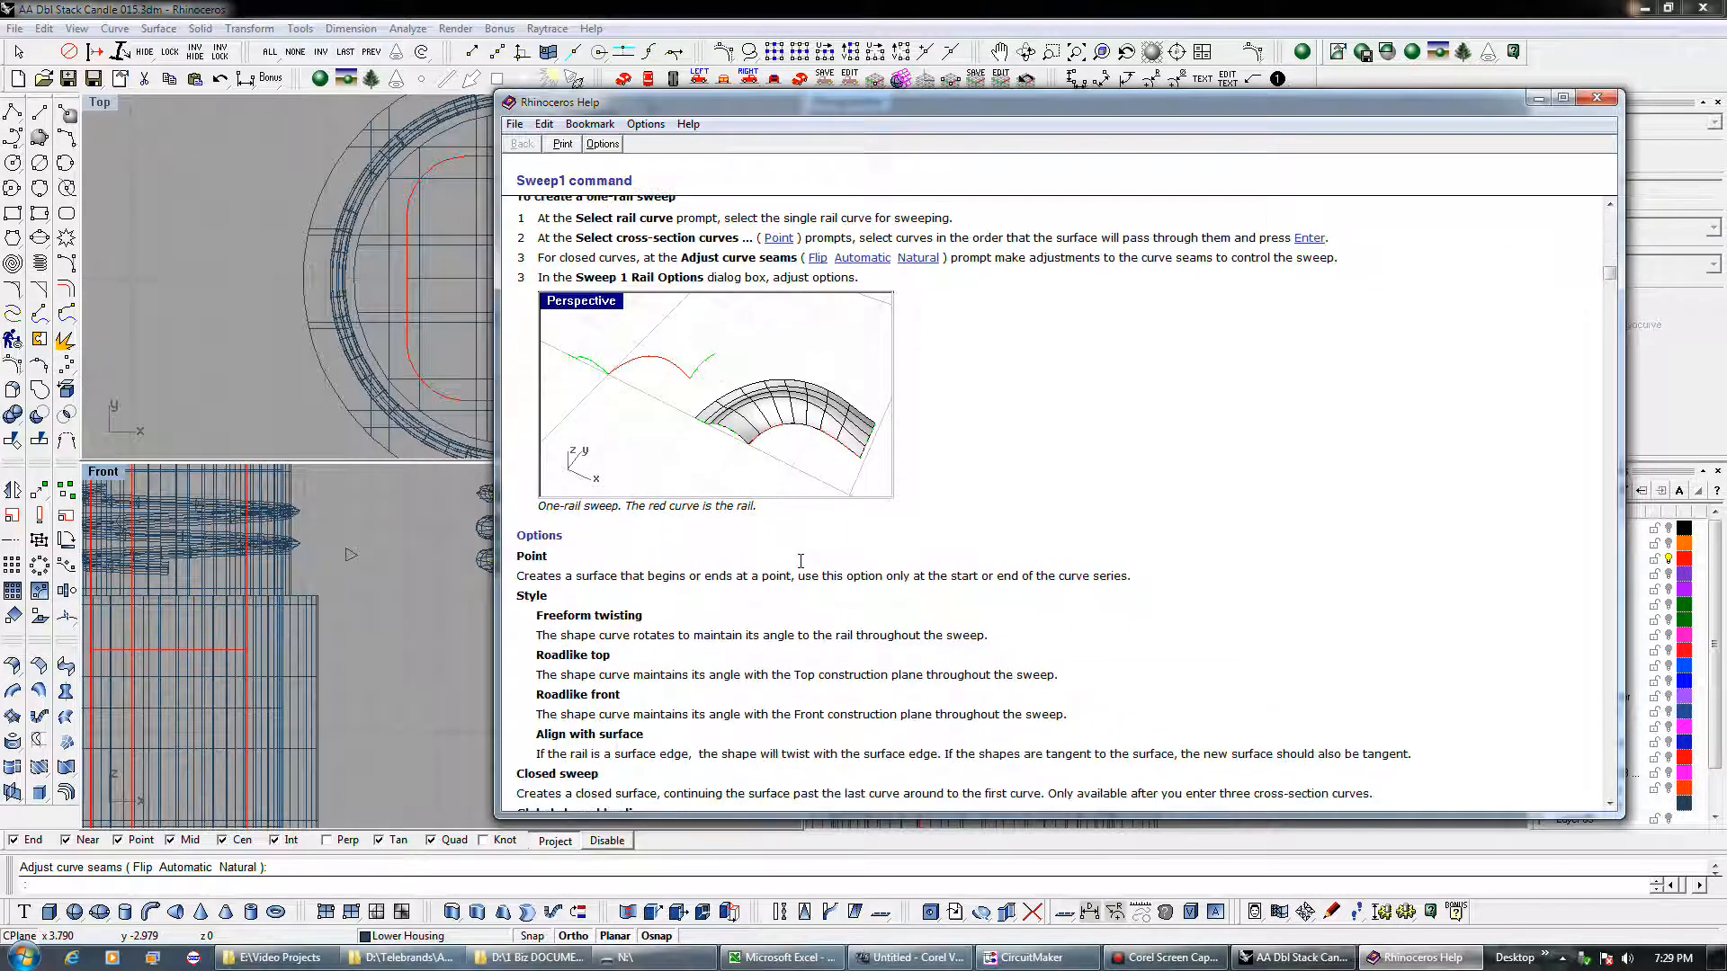
scroll(801, 561, "down", 1)
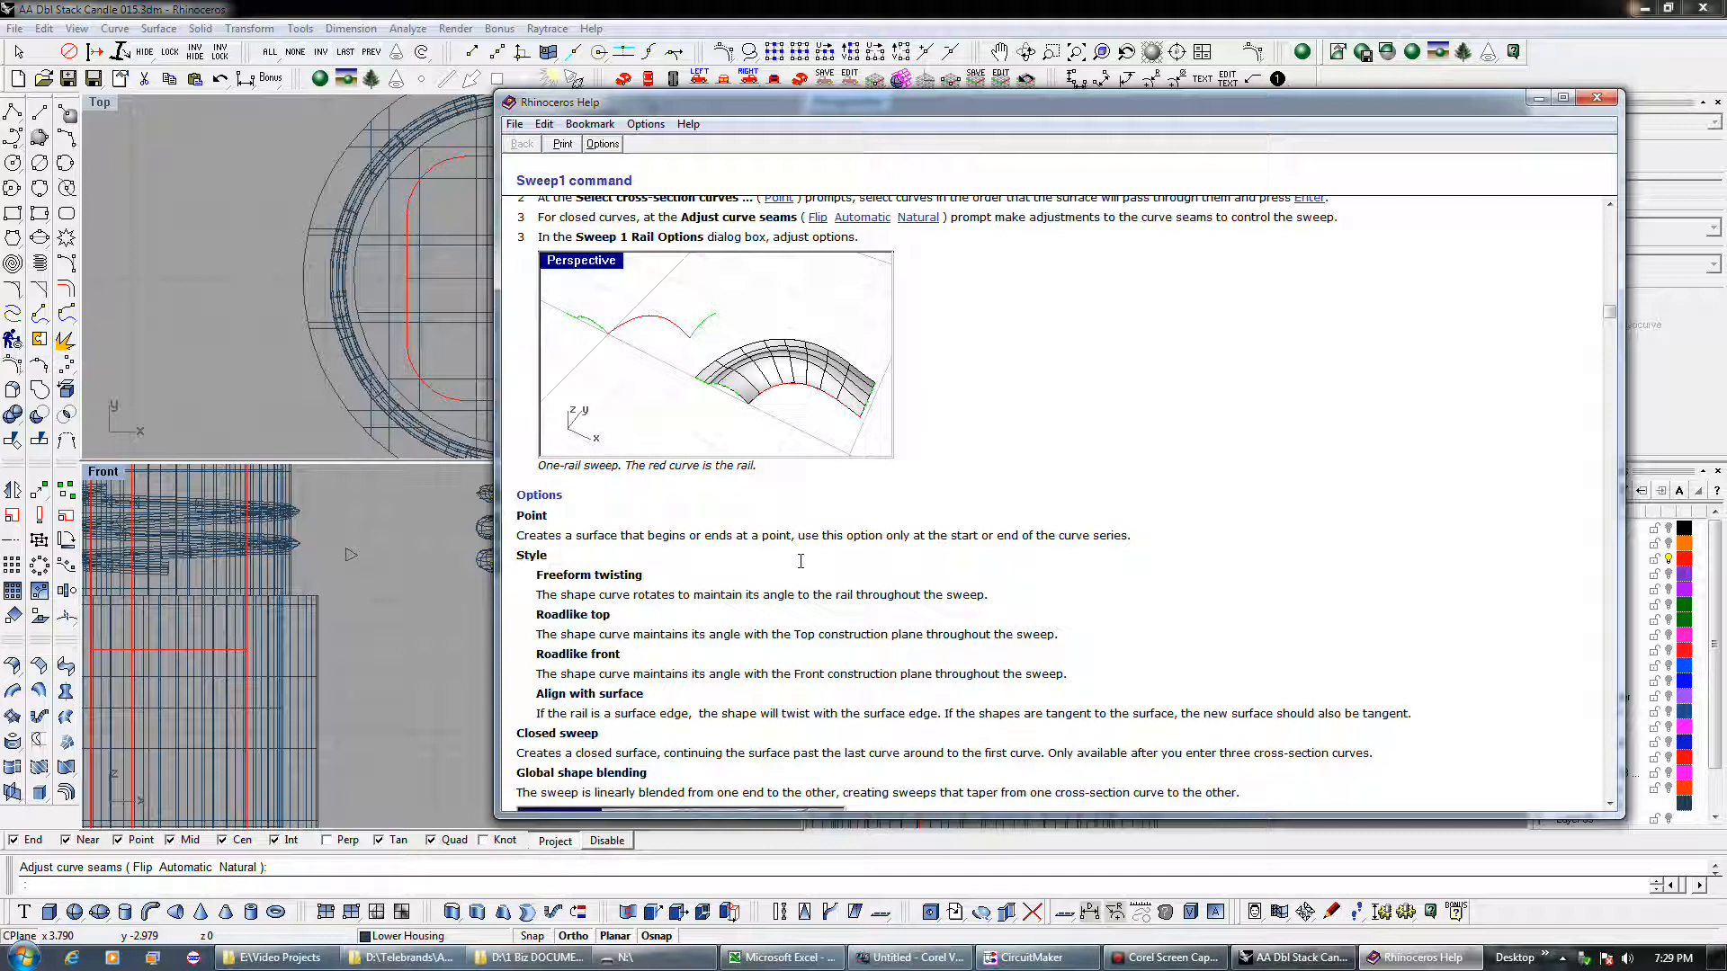
scroll(801, 561, "down", 4)
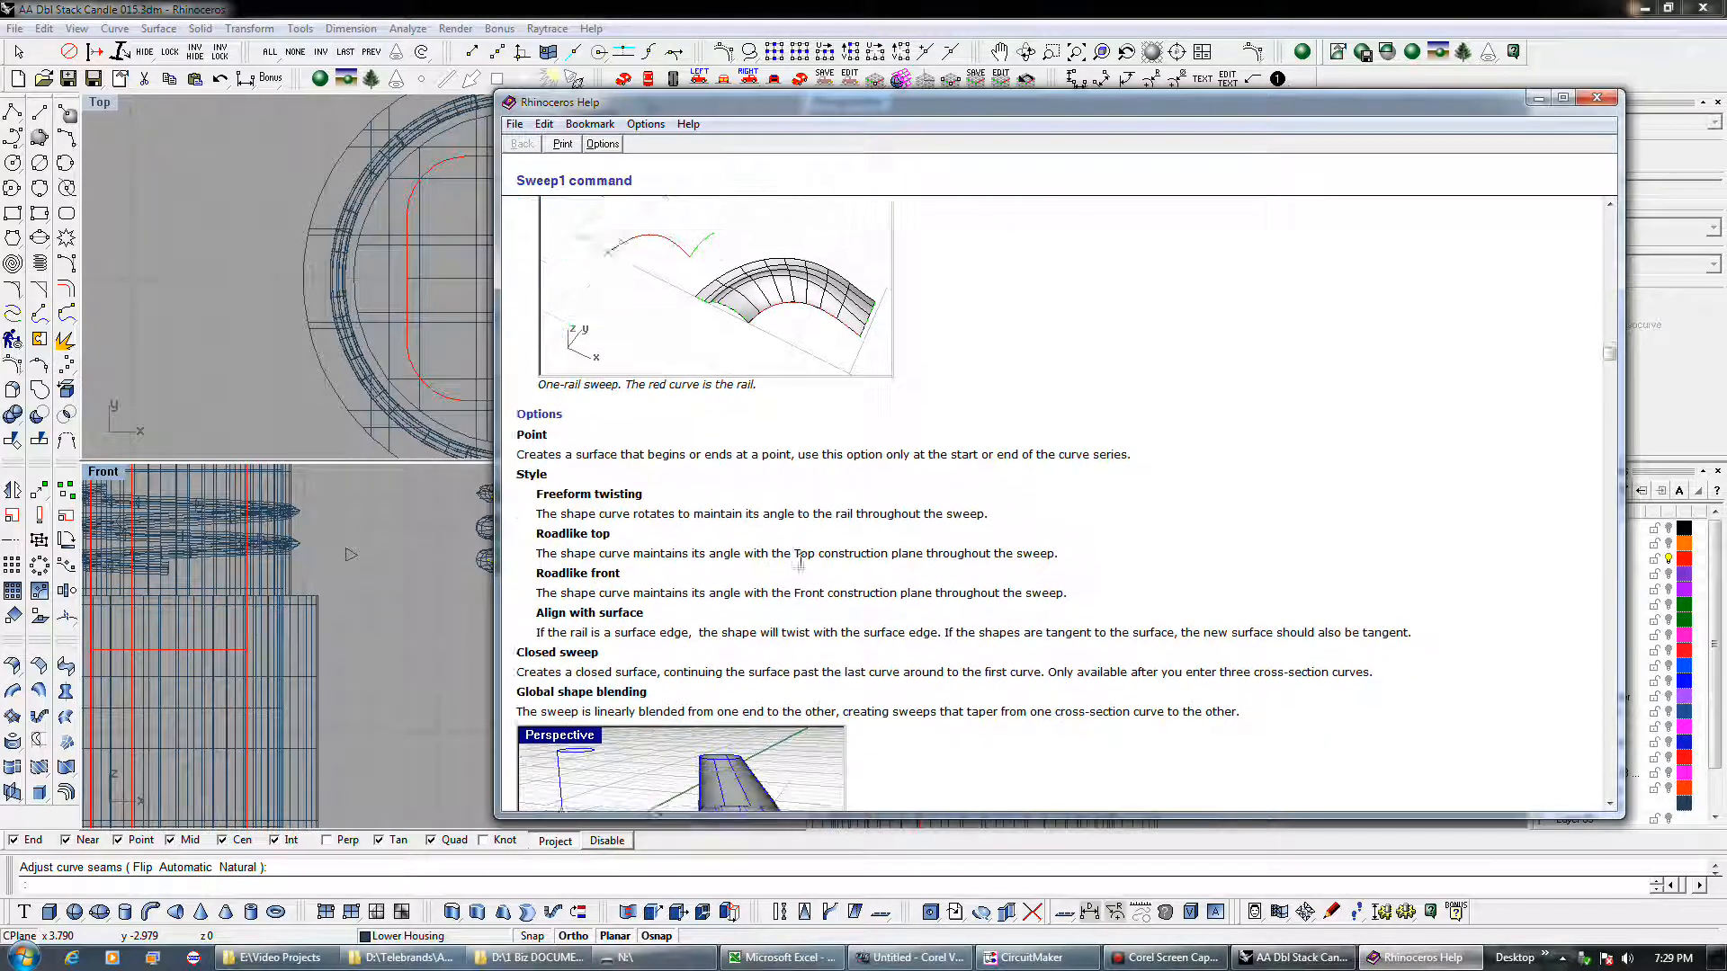
scroll(801, 561, "up", 6)
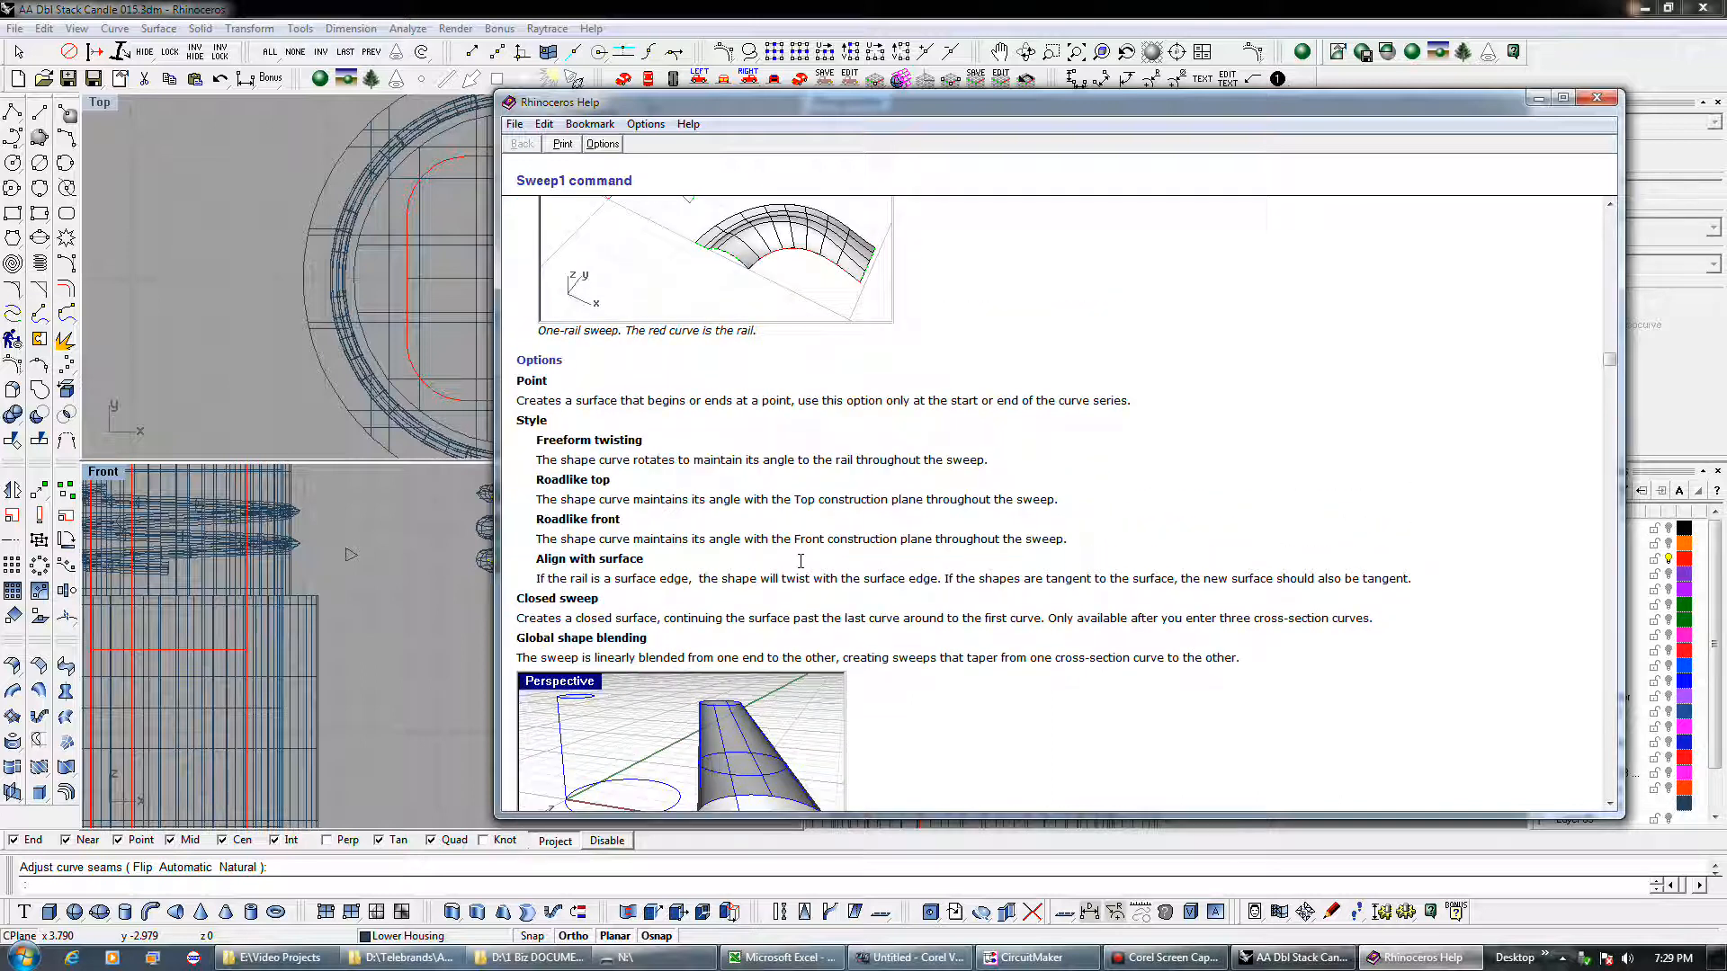
scroll(800, 561, "up", 1)
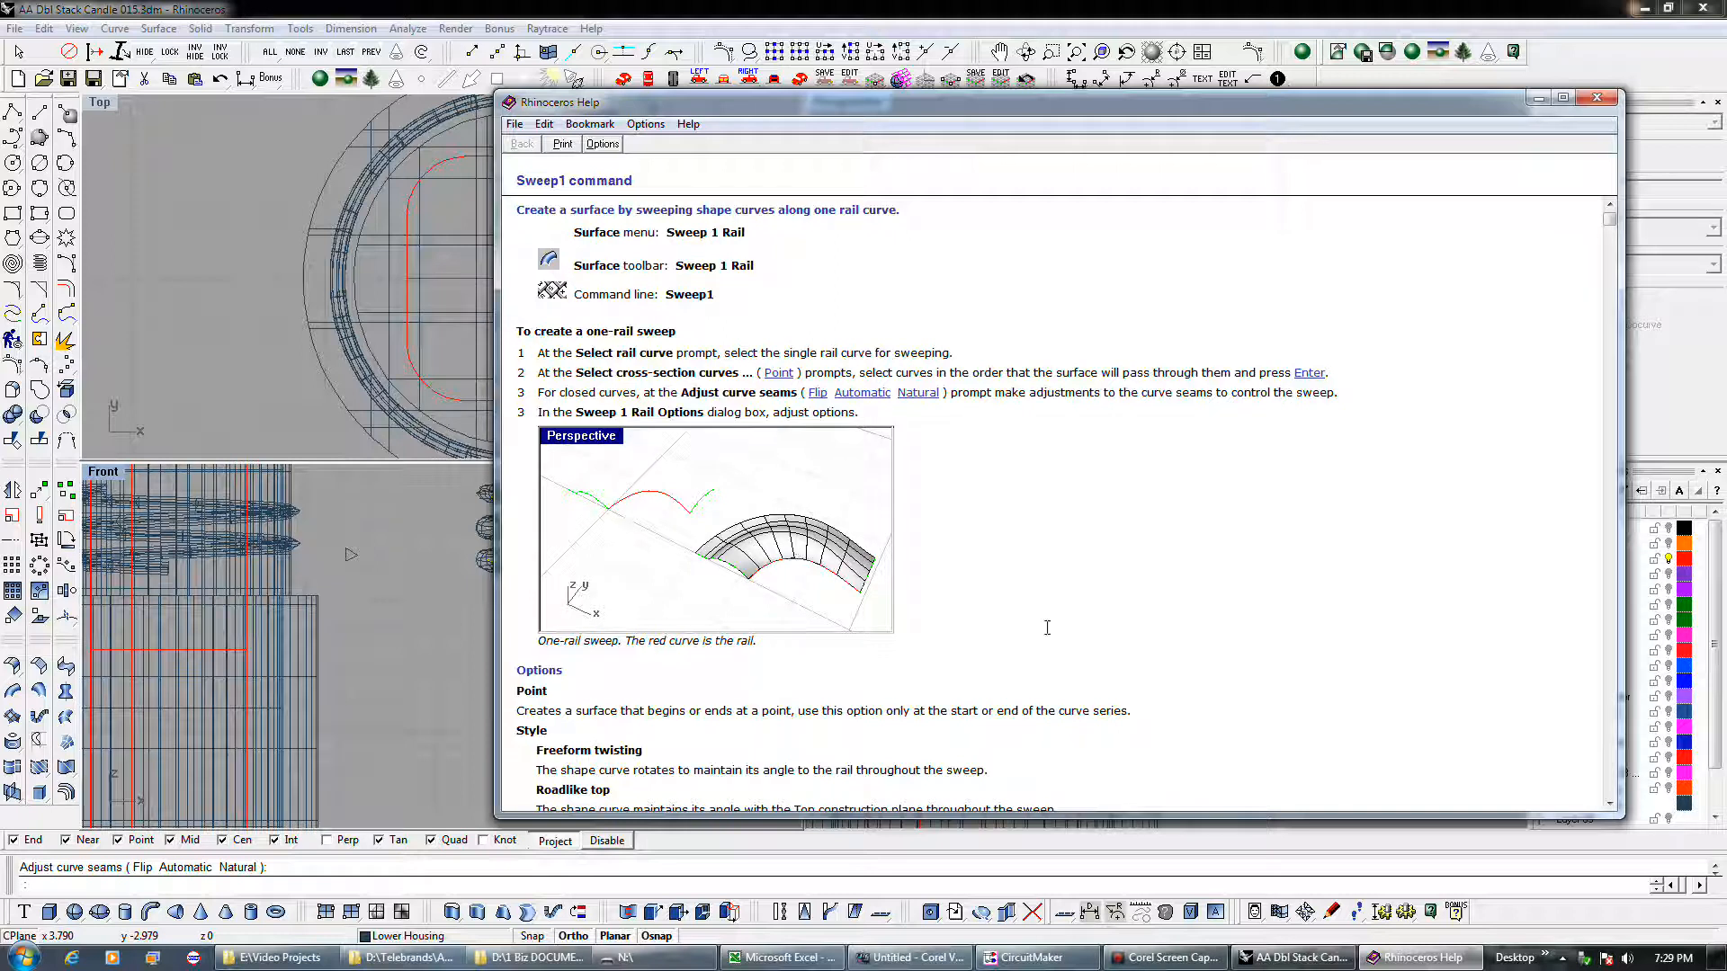
left_click(1596, 97)
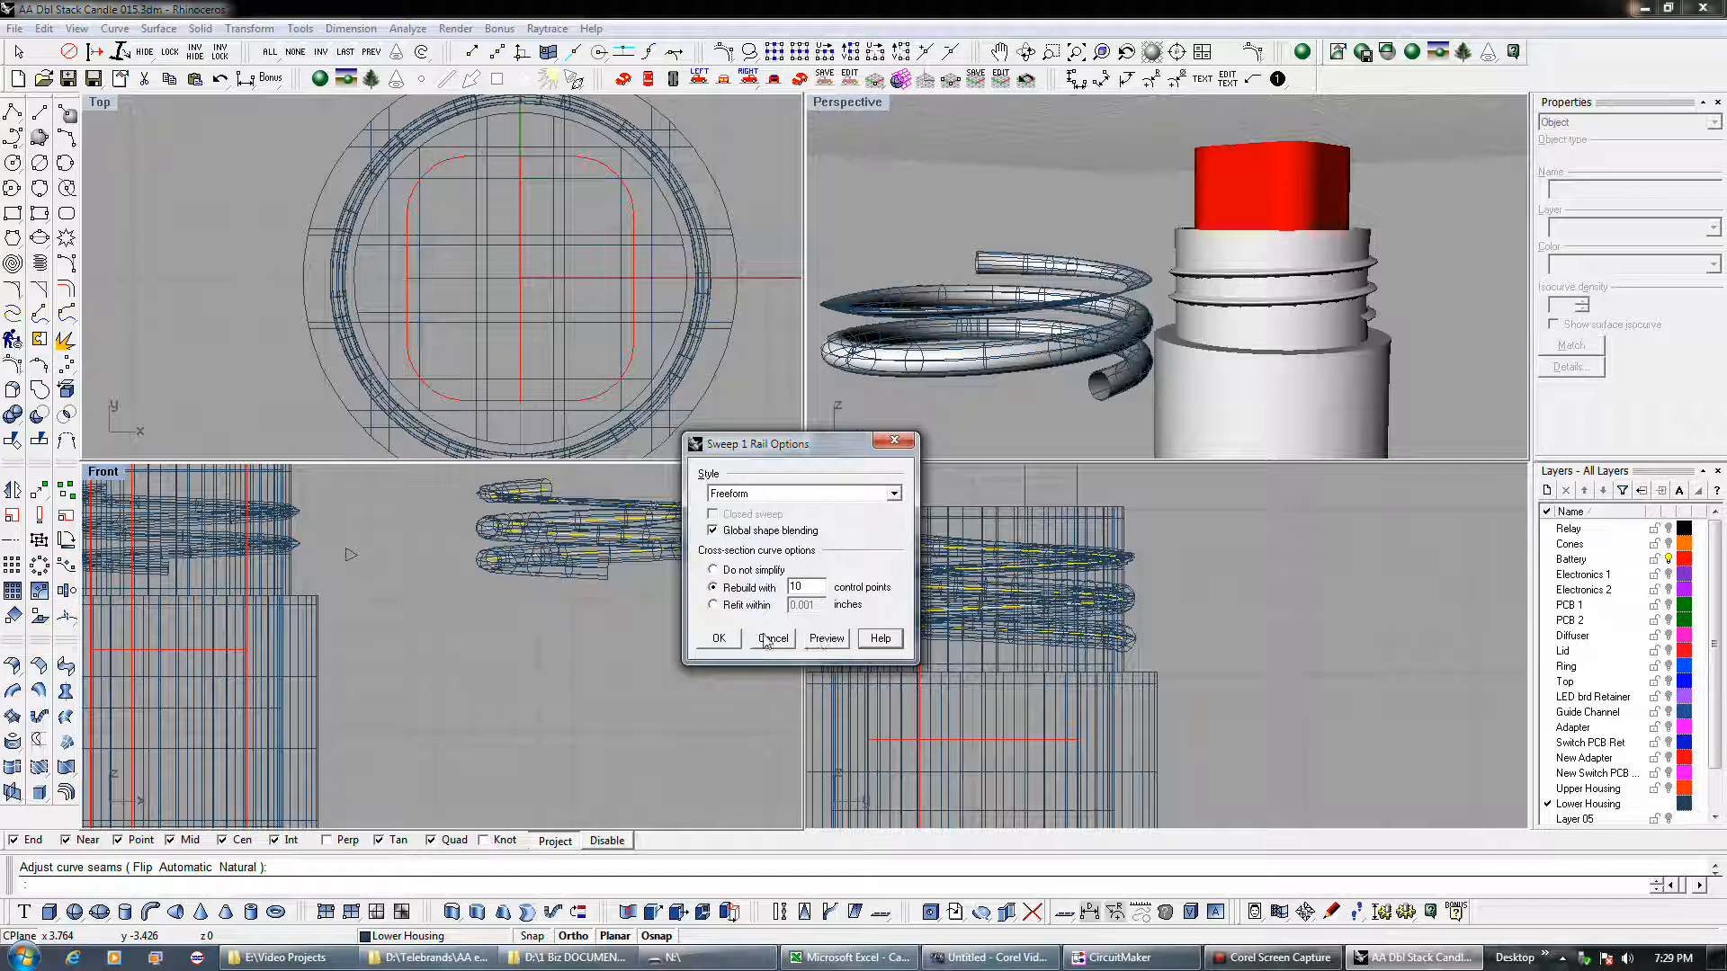
- Create the three-circle Freeform sweep with global shape blending and a 10-point rebuild, and undo it along with the circle orientations
left_click(719, 637)
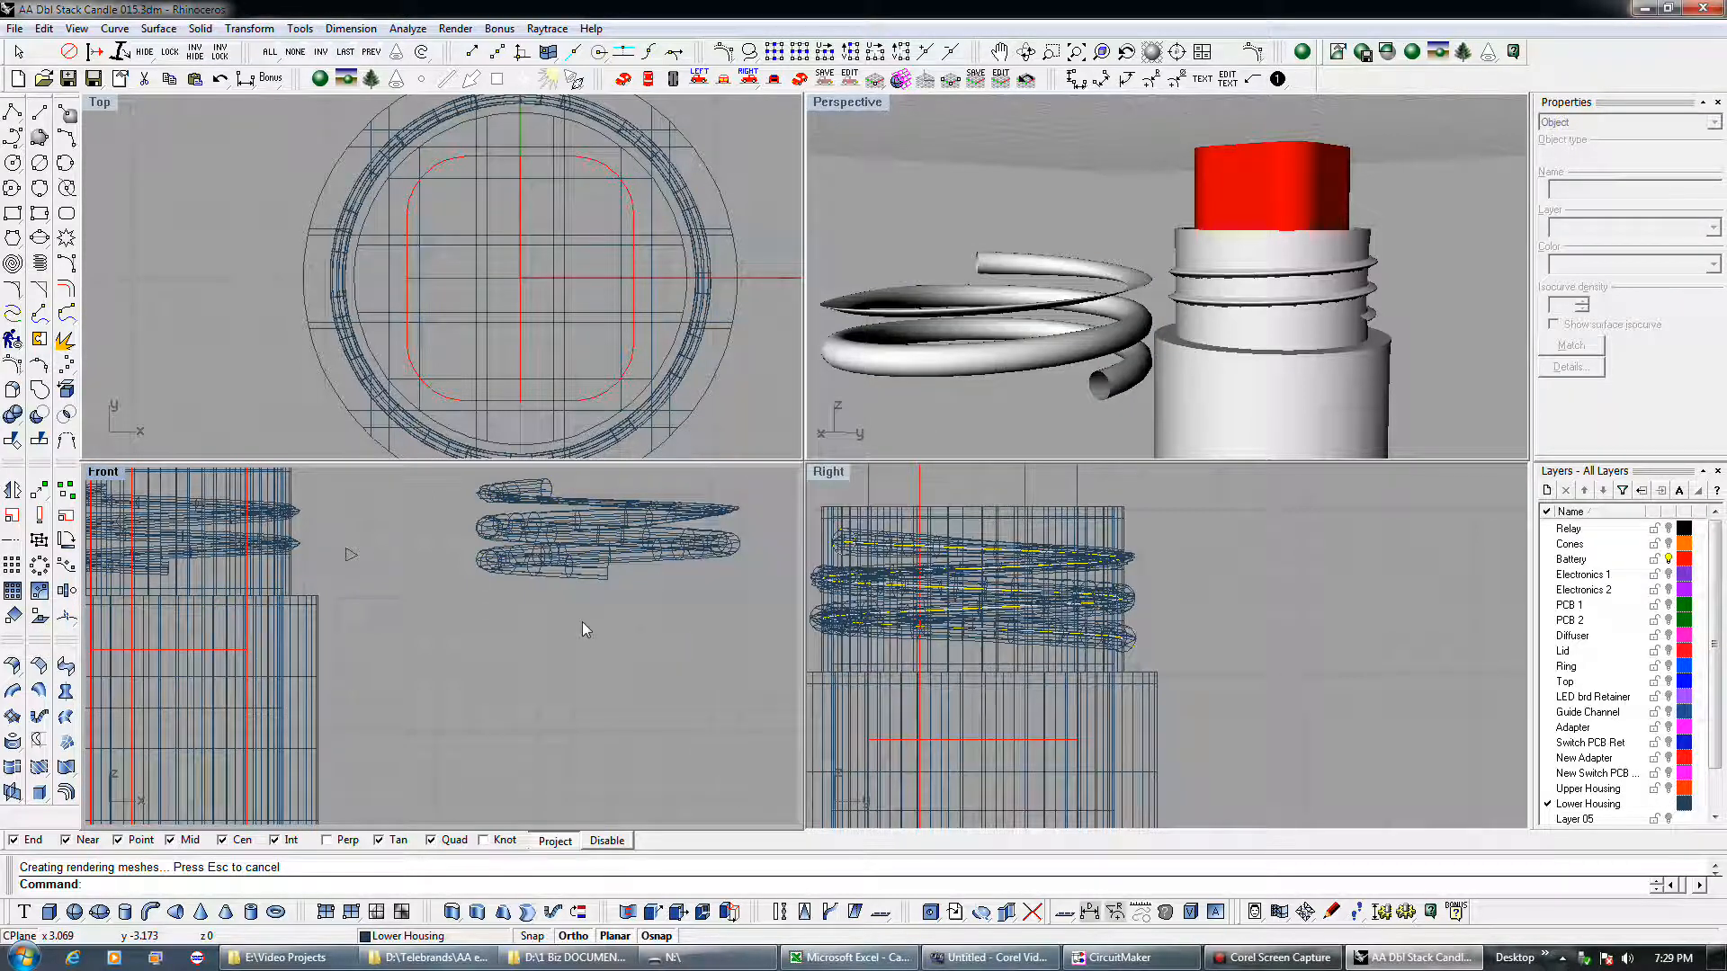
mouse_move(983, 377)
right_mouse_down()
mouse_move(991, 359)
mouse_move(988, 389)
right_mouse_up()
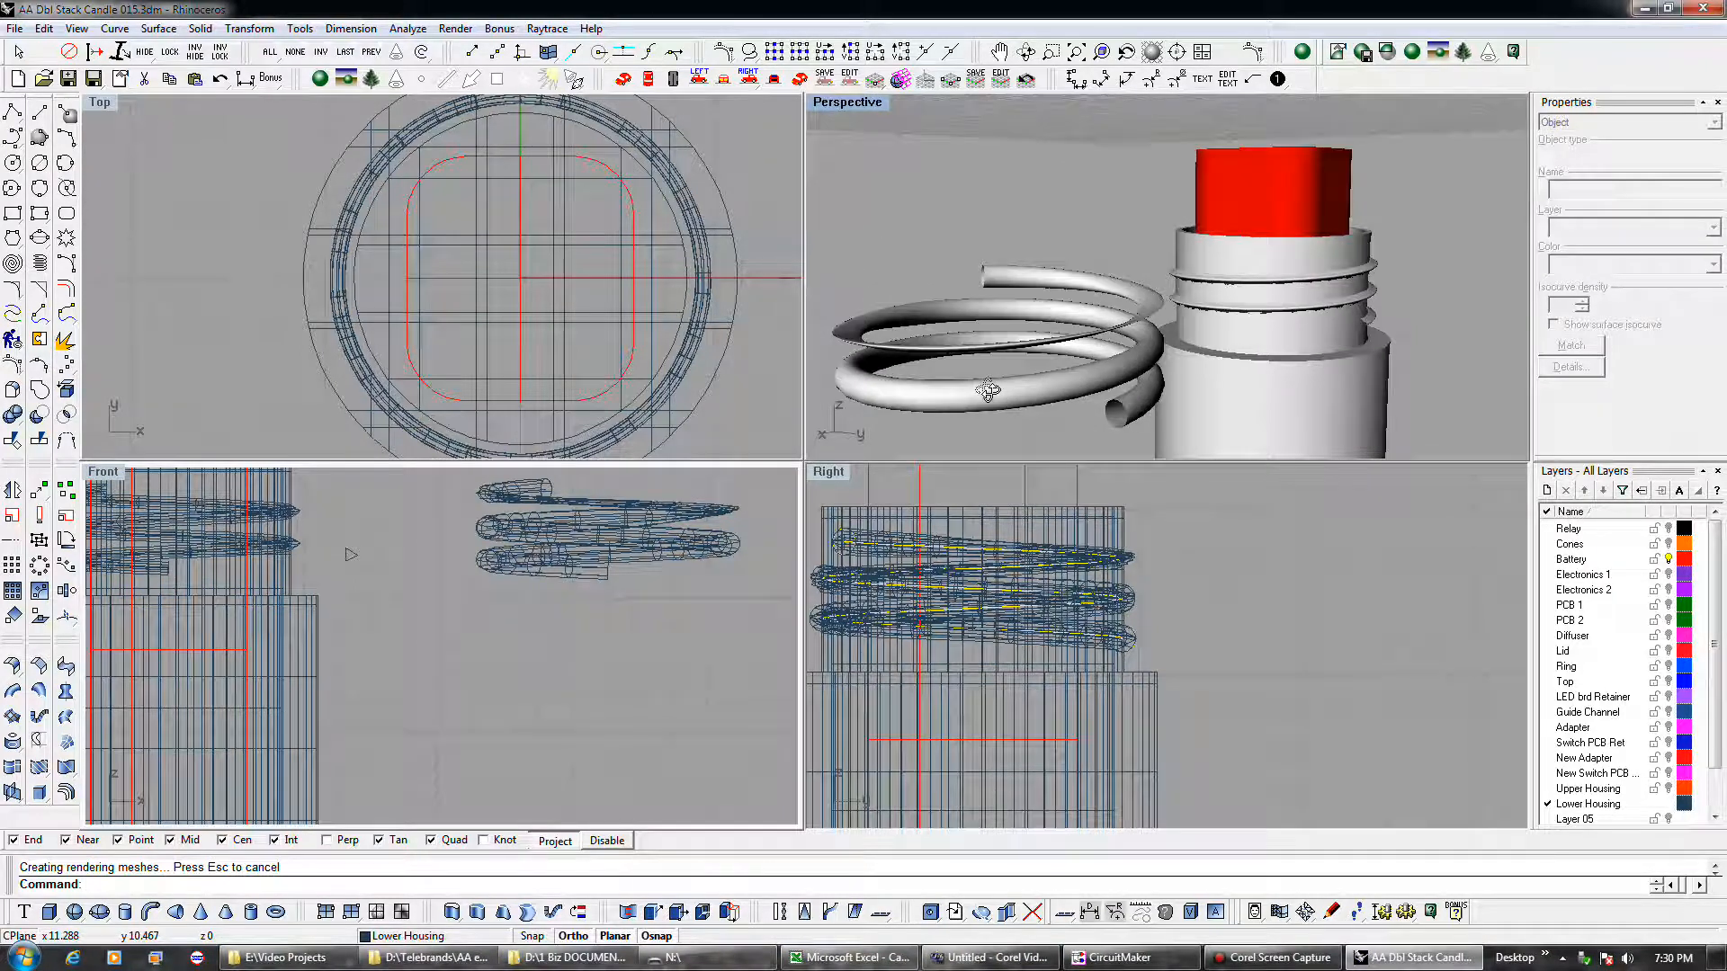
left_click(220, 80)
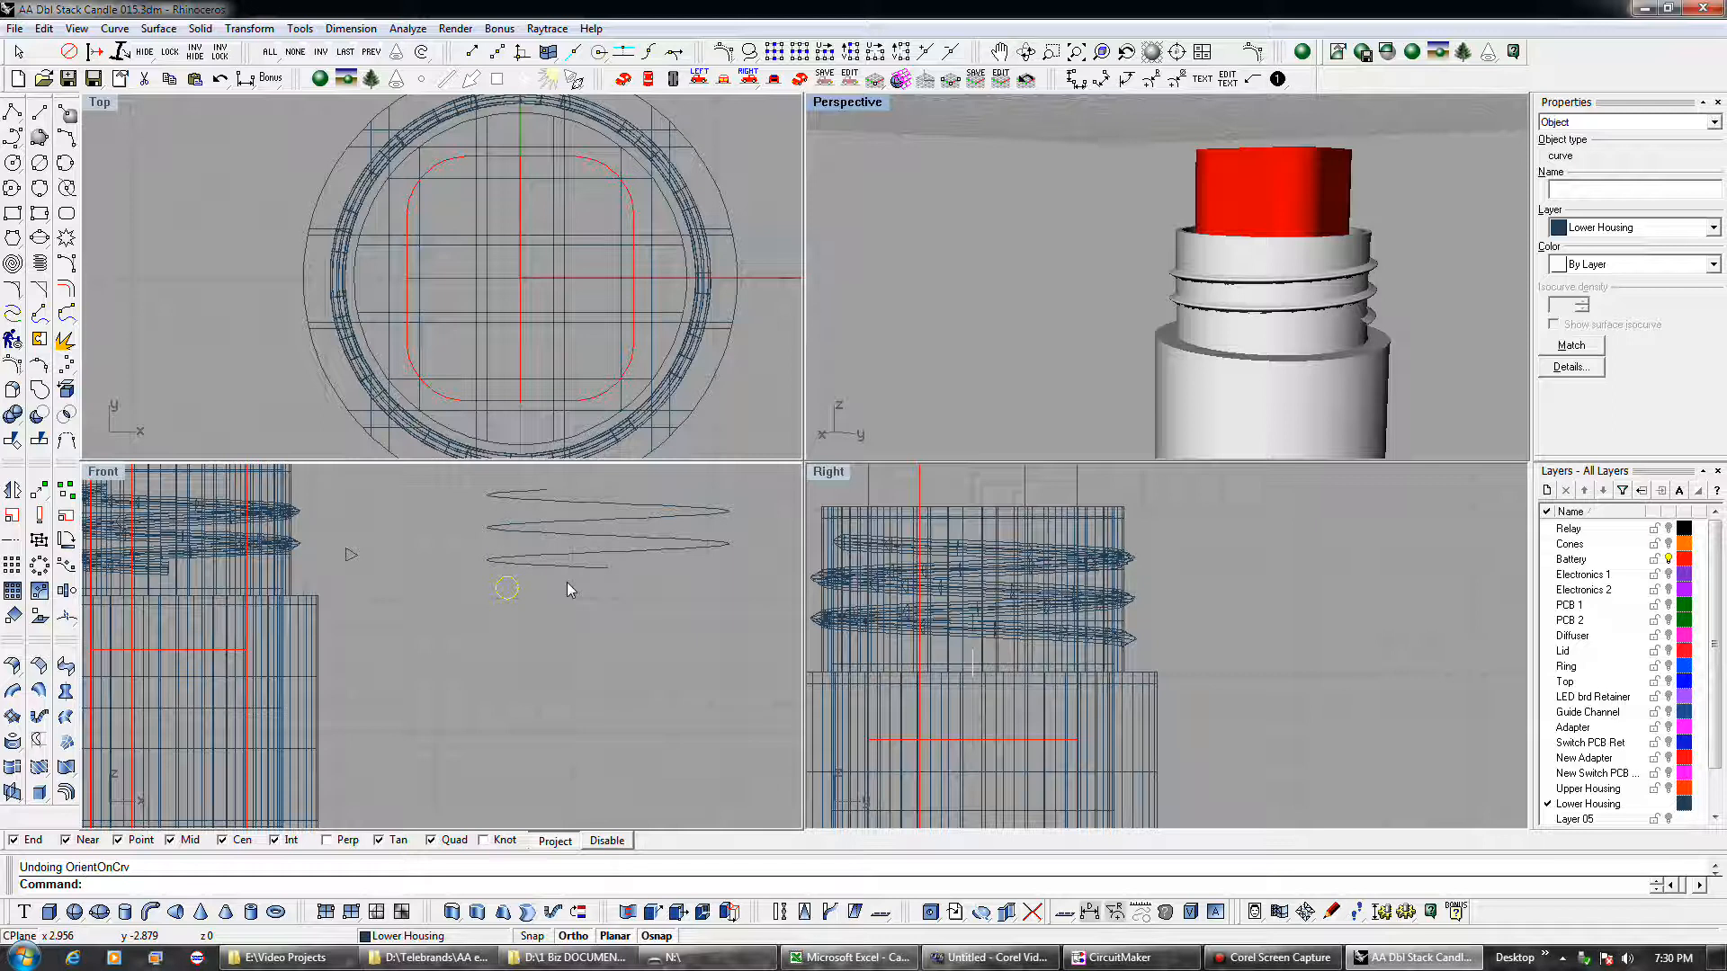
- Draw a looping degree-3 freeform curve below the copied helix, placing points in both Front and Top views so it bends in 3D
left_click(13, 135)
left_click(448, 635)
left_click(506, 736)
left_click(640, 700)
left_click(694, 606)
scroll(281, 304, "down", 3)
scroll(281, 303, "down", 2)
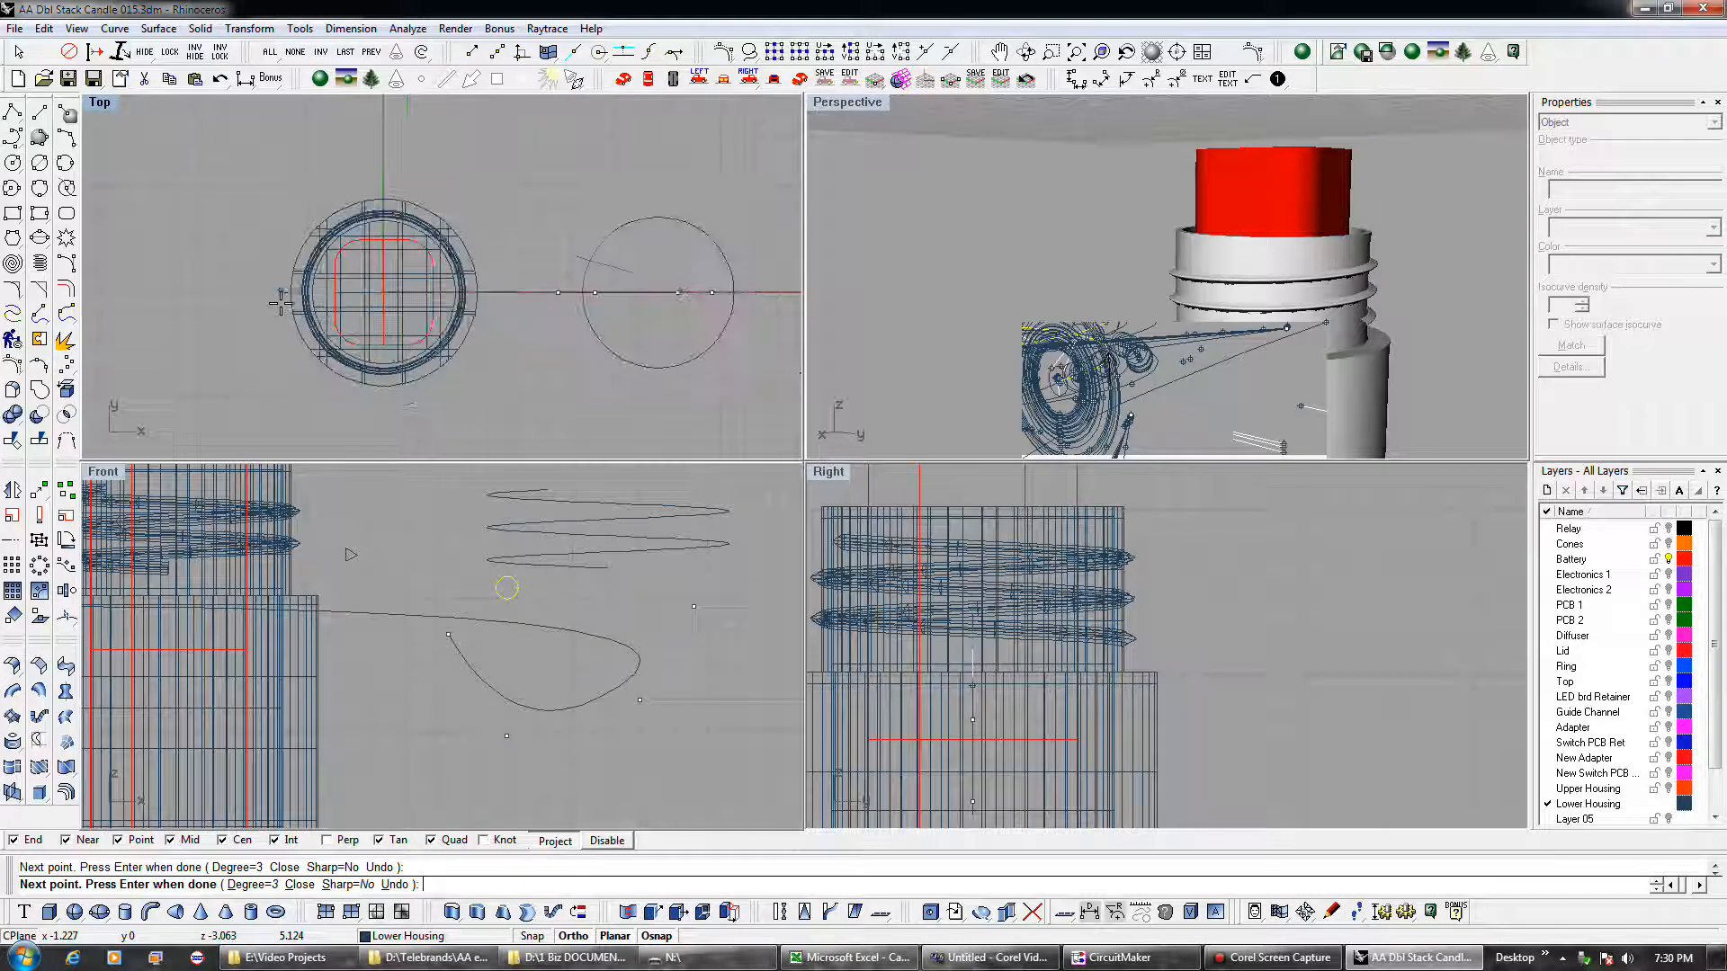
left_click(550, 214)
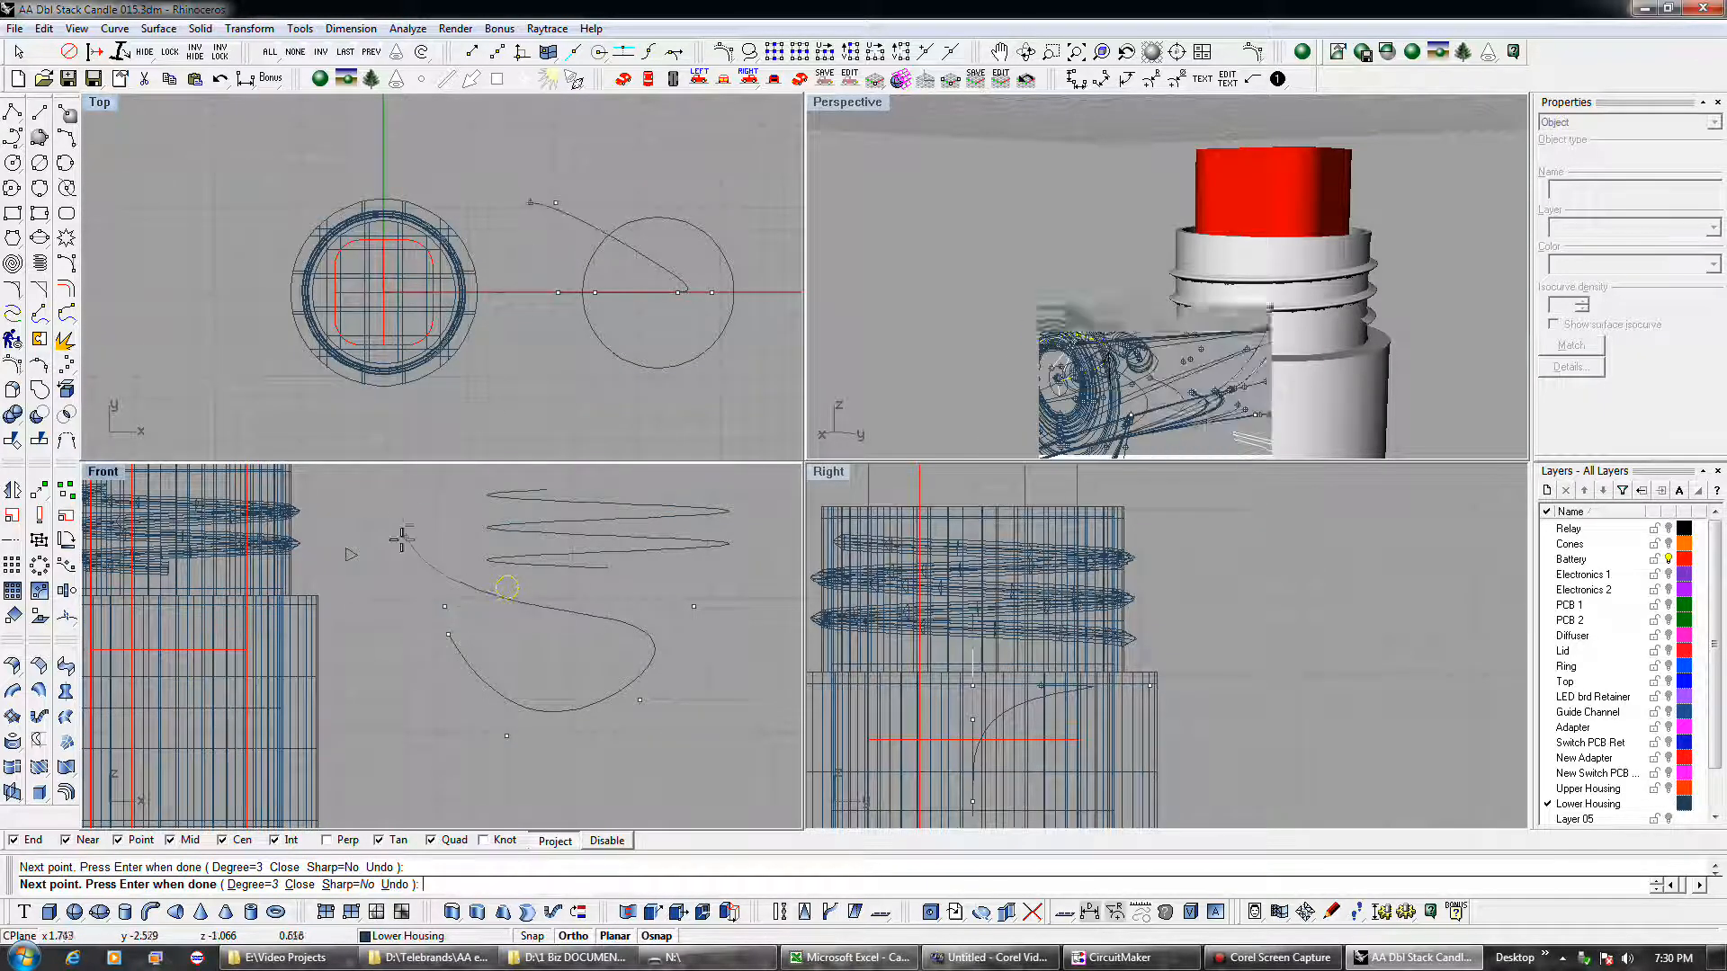
left_click(401, 539)
key("Return")
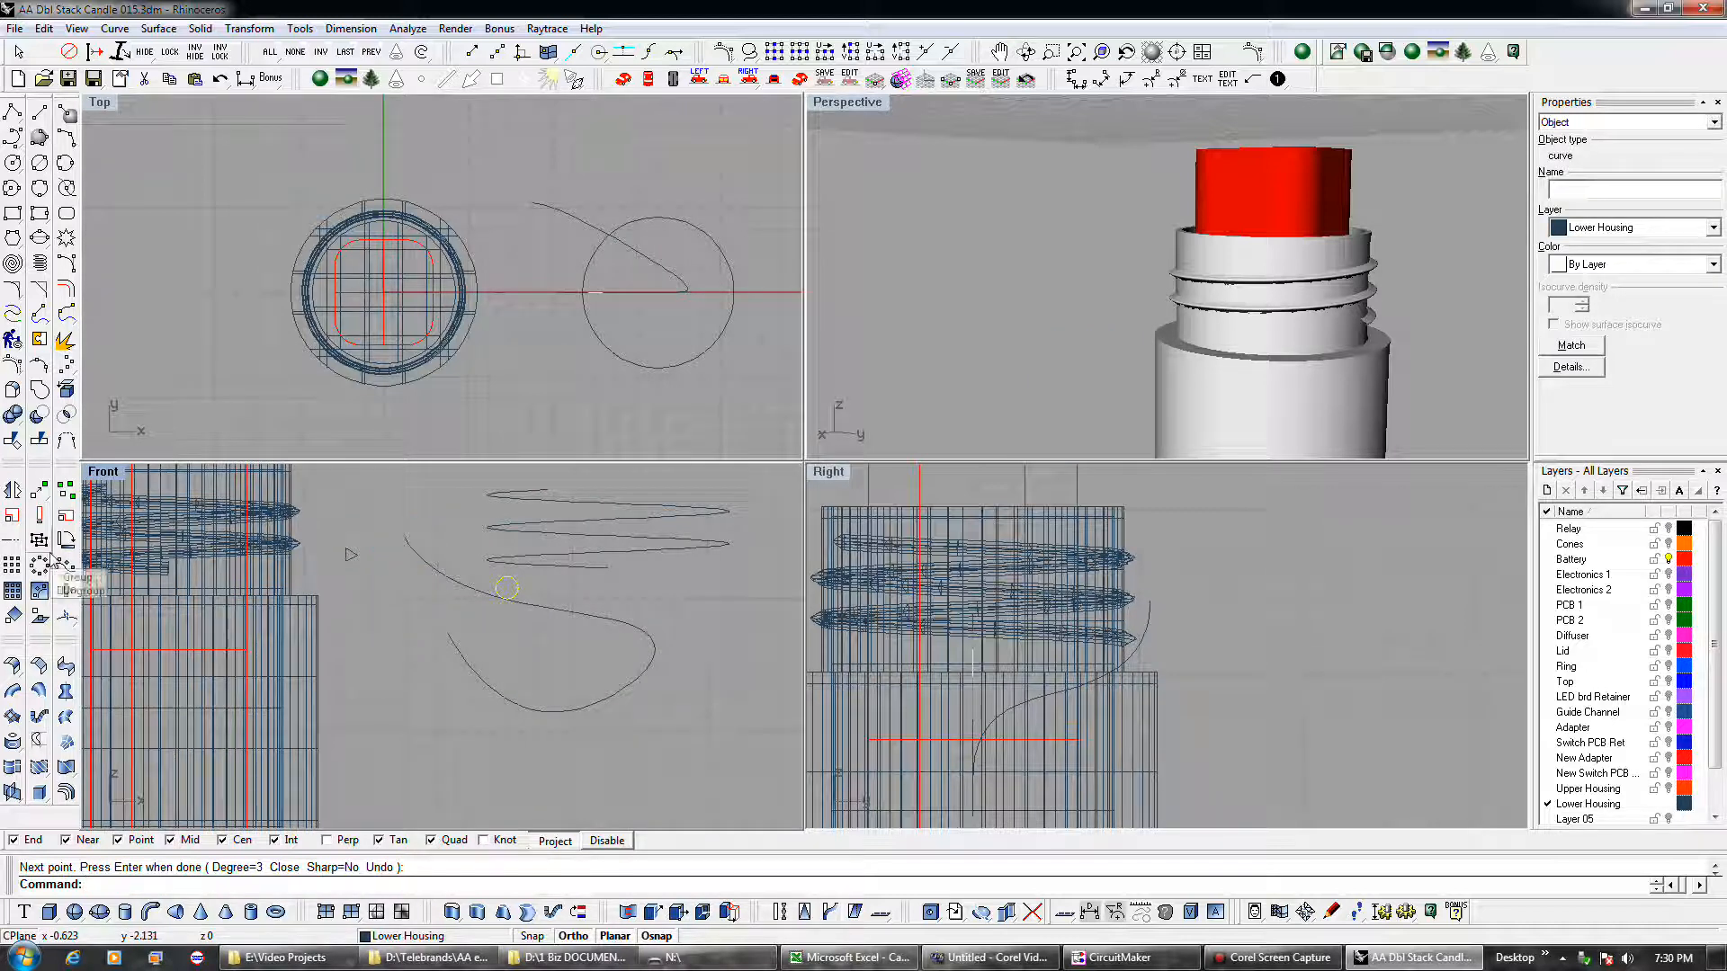
- Orient the loose circle perpendicular onto the upper end of the freeform curve, with Copy set to No
left_click(62, 618)
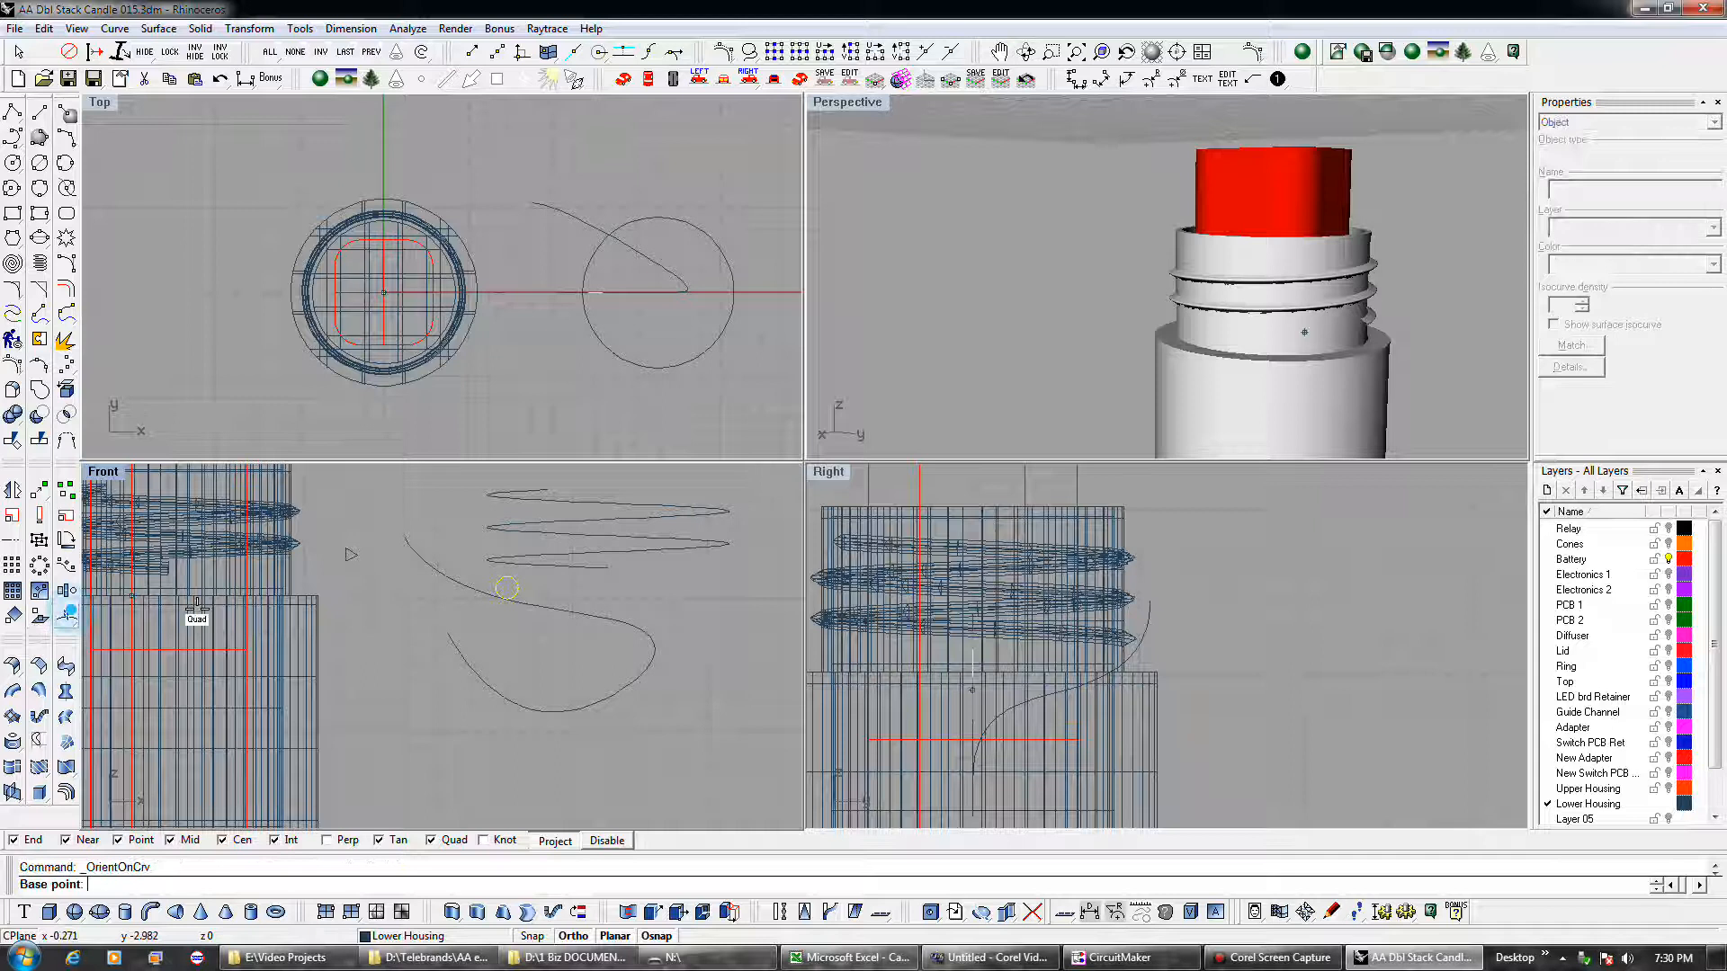
scroll(501, 589, "up", 3)
left_click(501, 585)
left_click(422, 590)
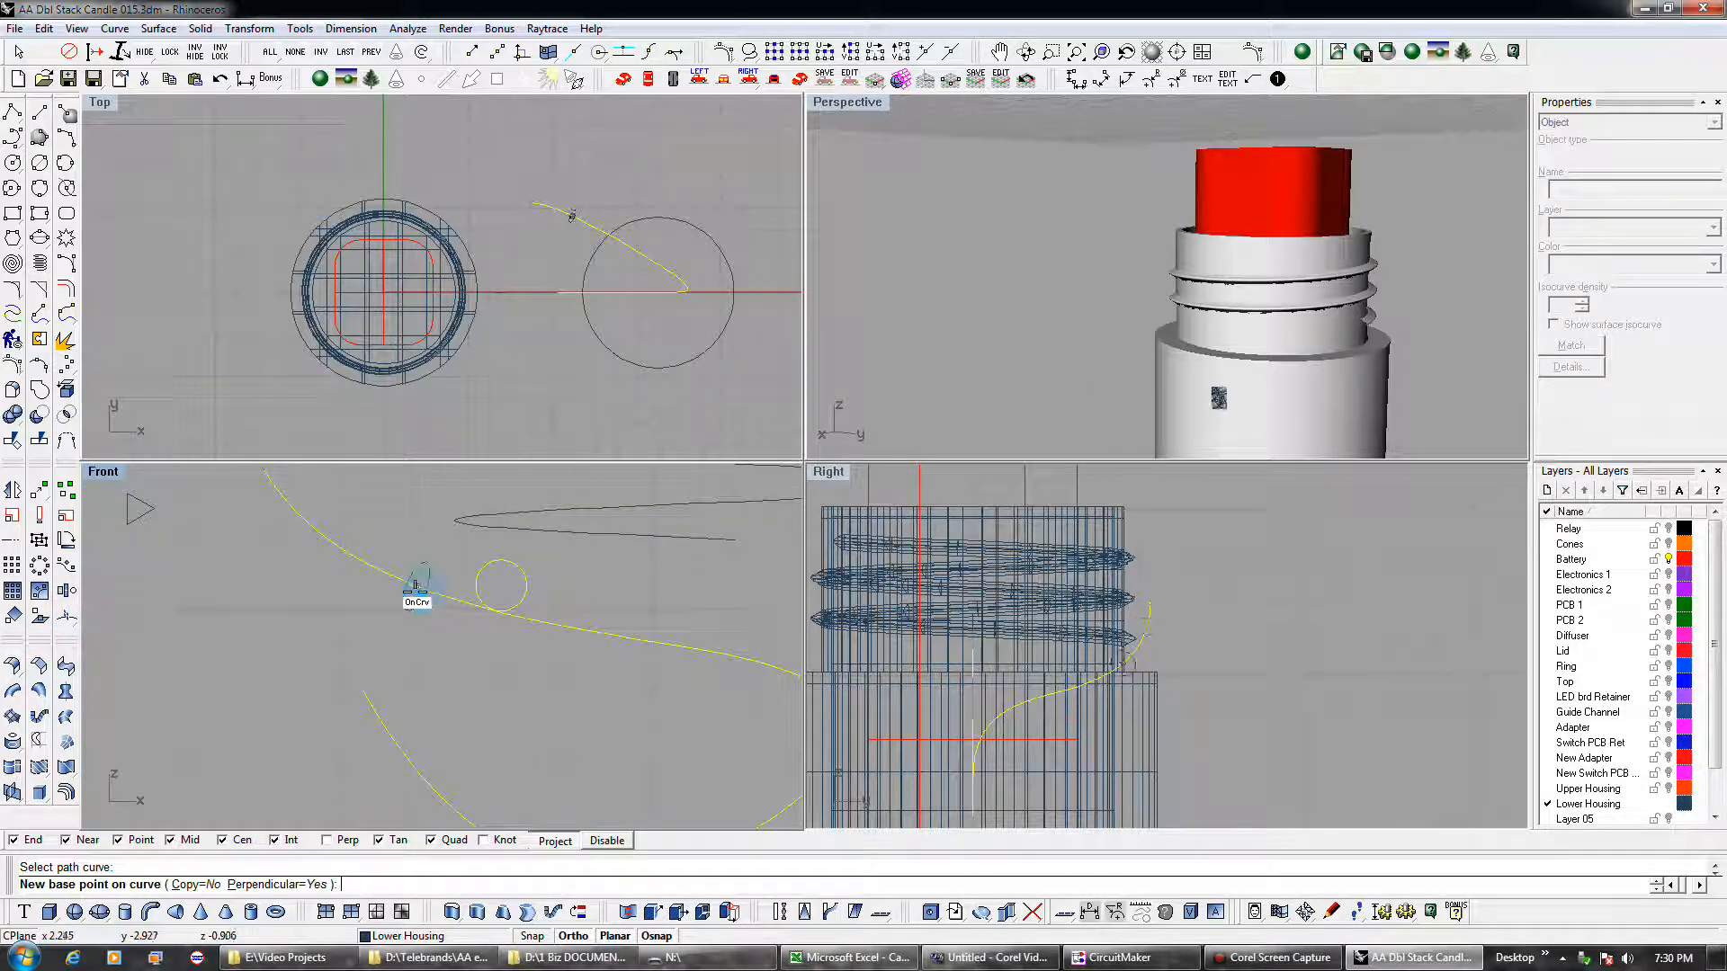
left_click(269, 487)
scroll(277, 526, "down", 3)
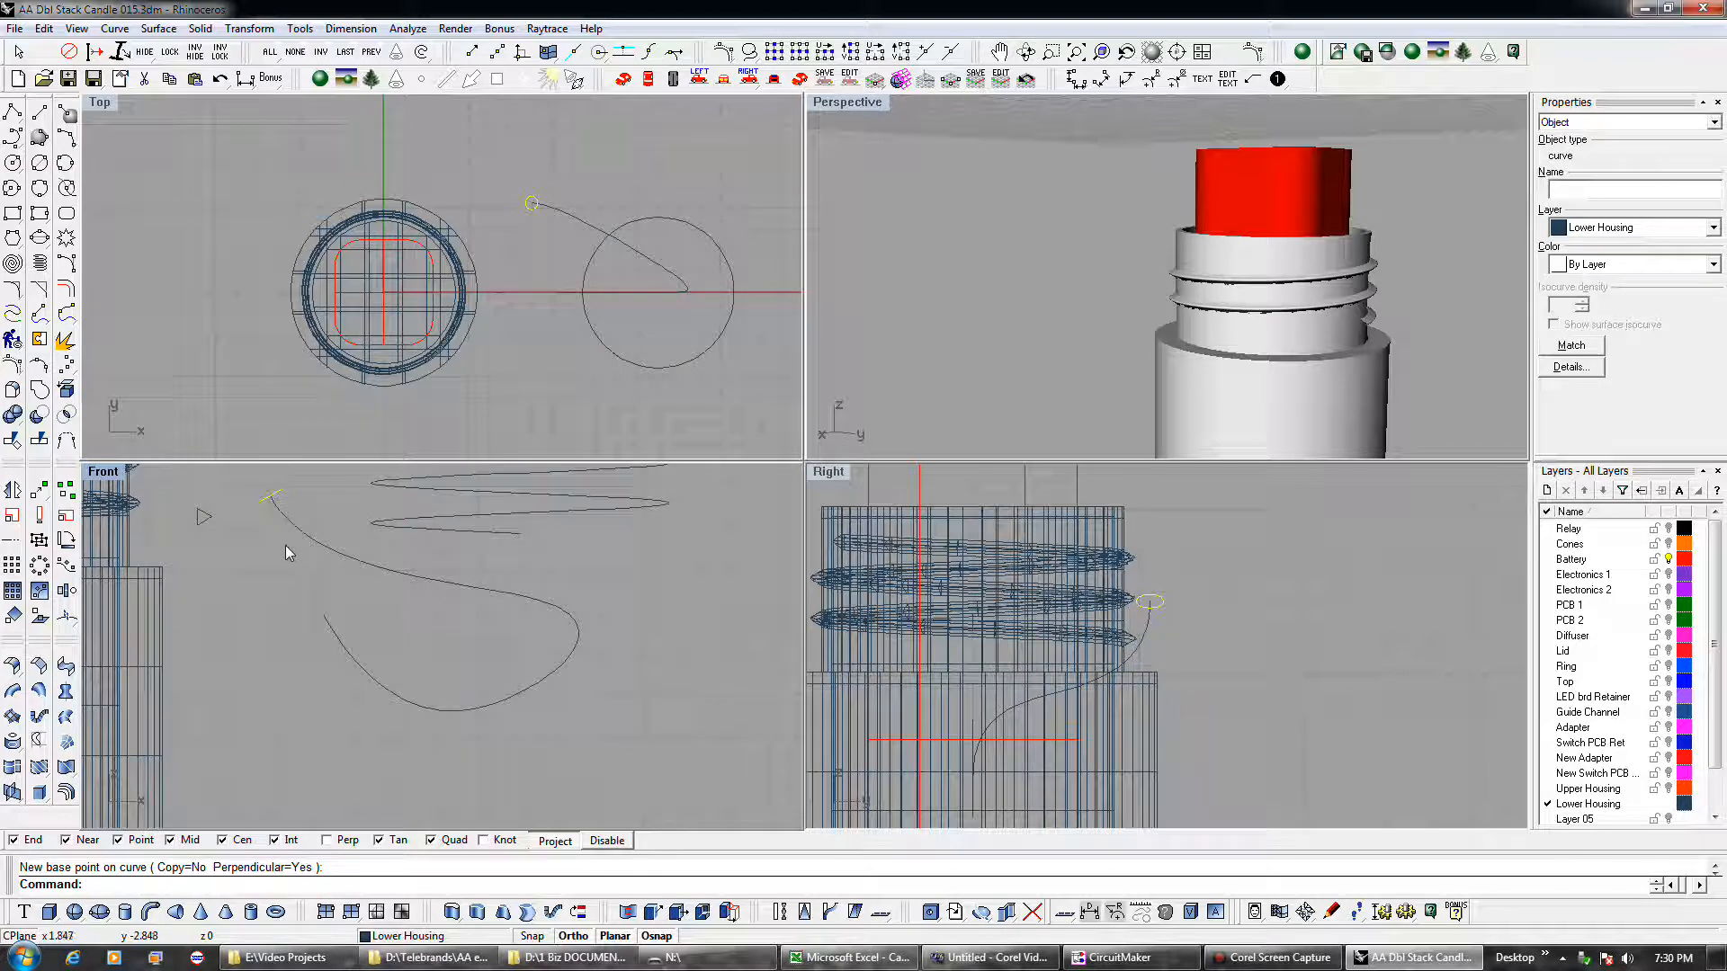
- Sweep the circle along the freeform curve with Freeform style and a 10-point rebuild, and inspect the tube in perspective
left_click(284, 518)
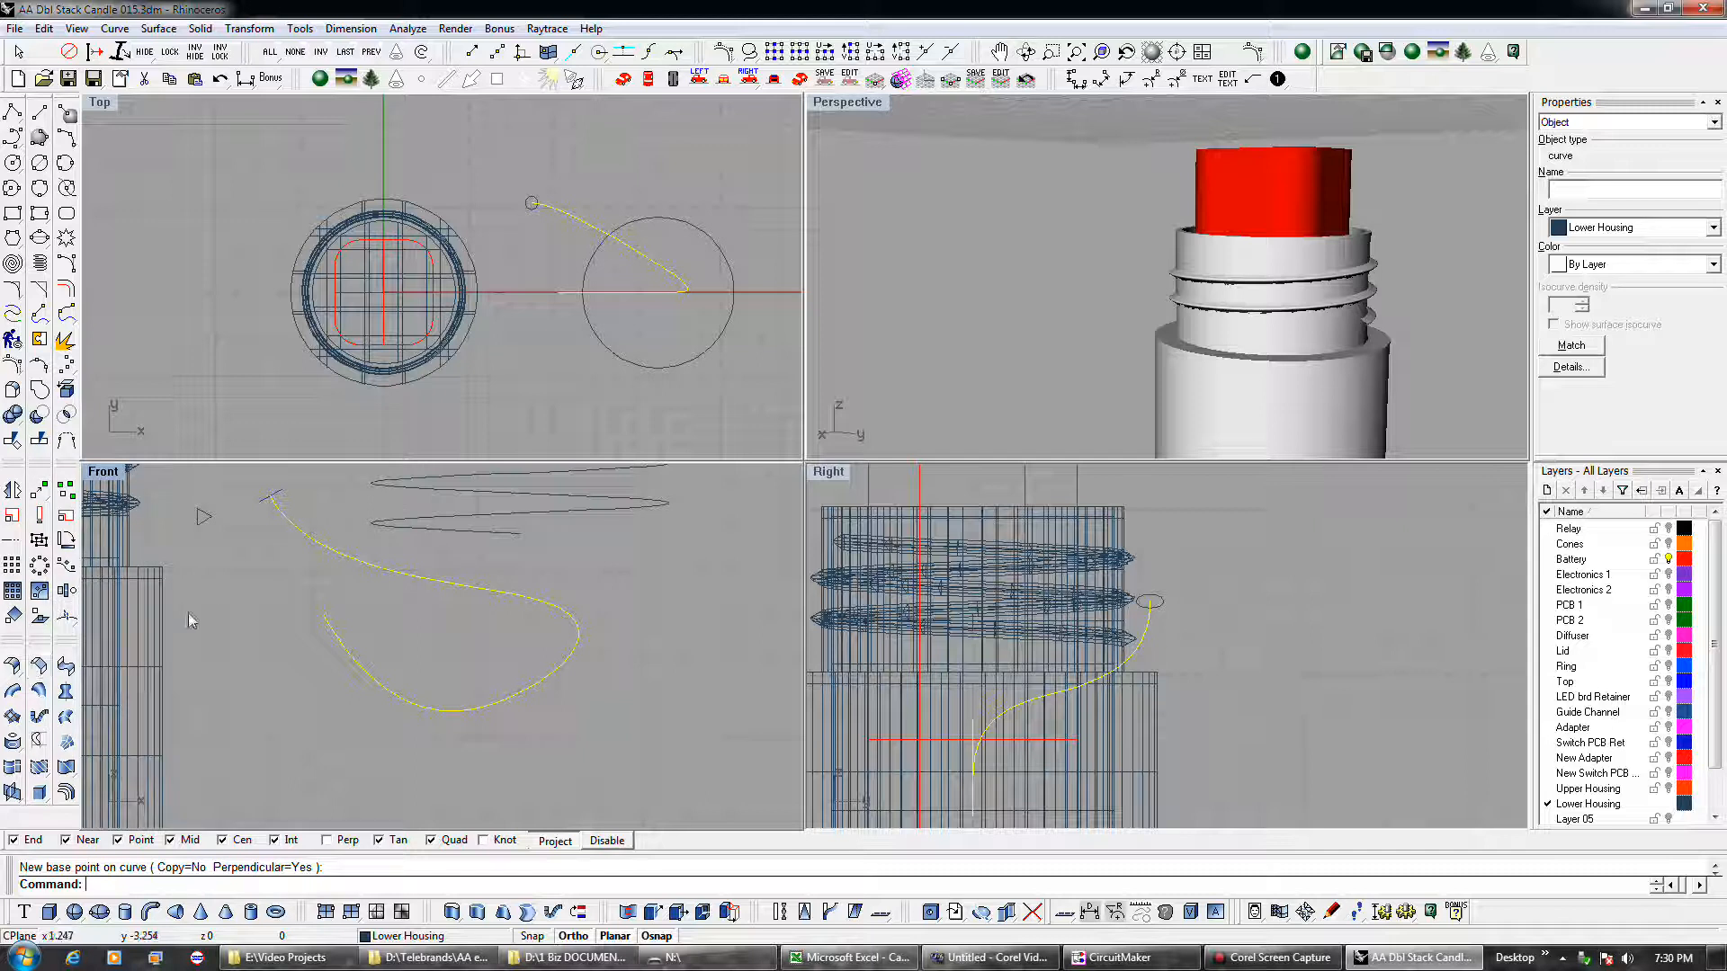
left_click(11, 691)
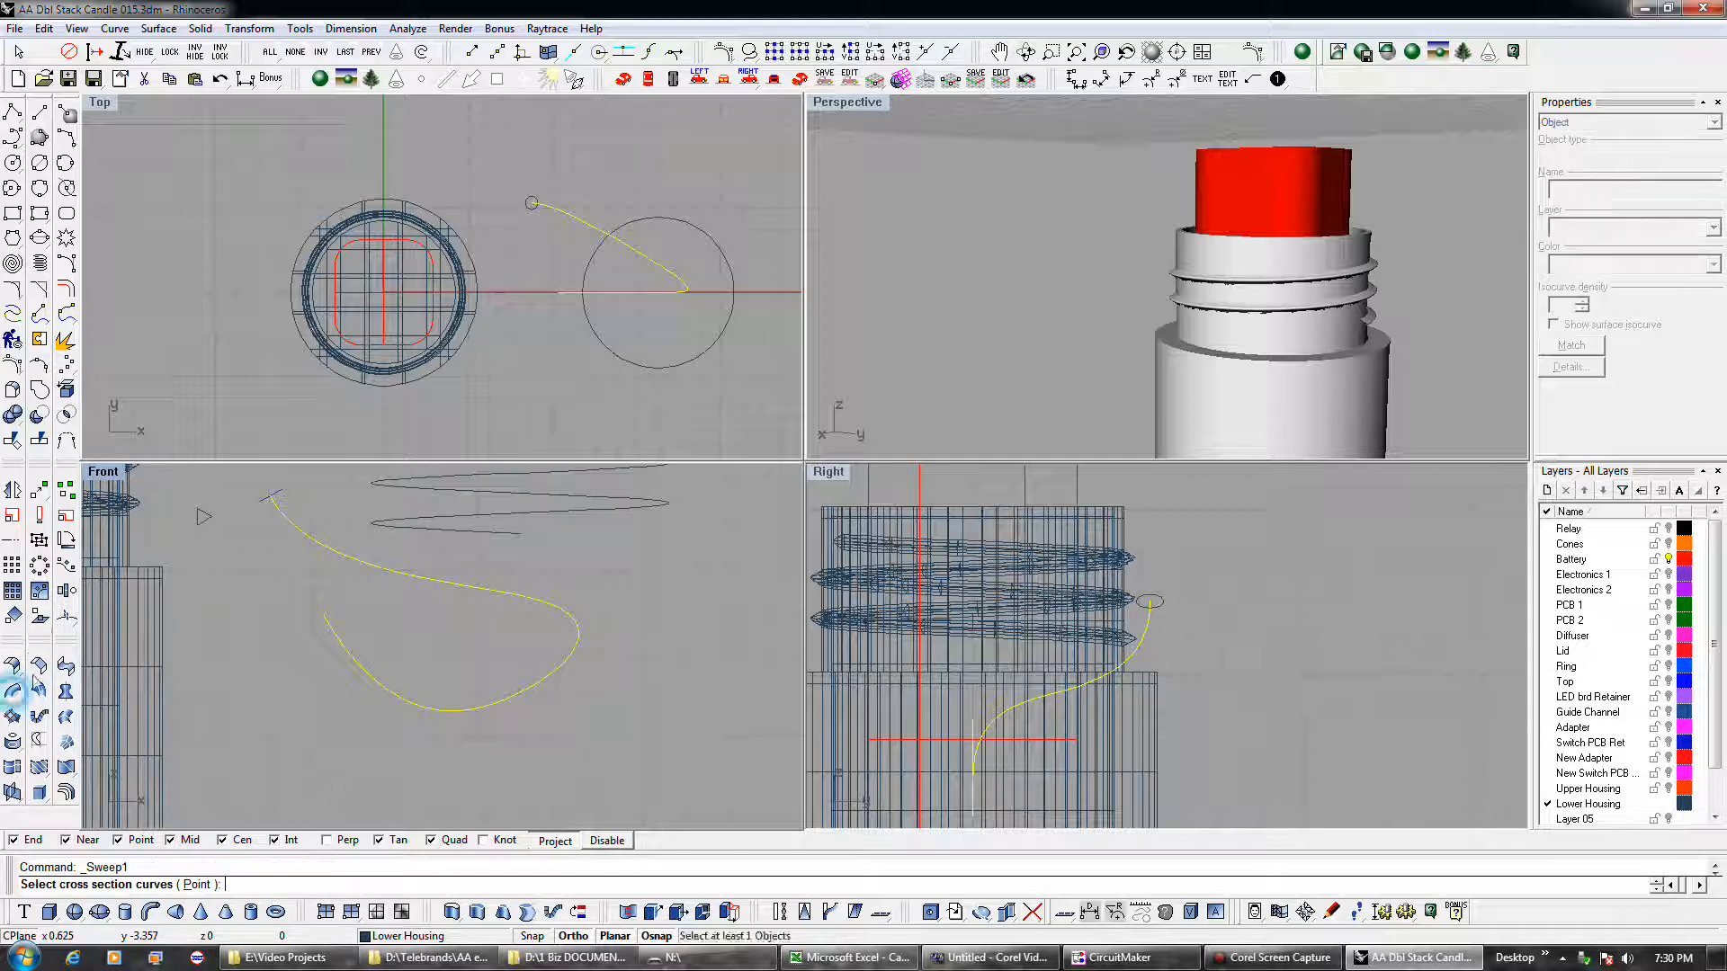
left_click(263, 500)
right_click(259, 540)
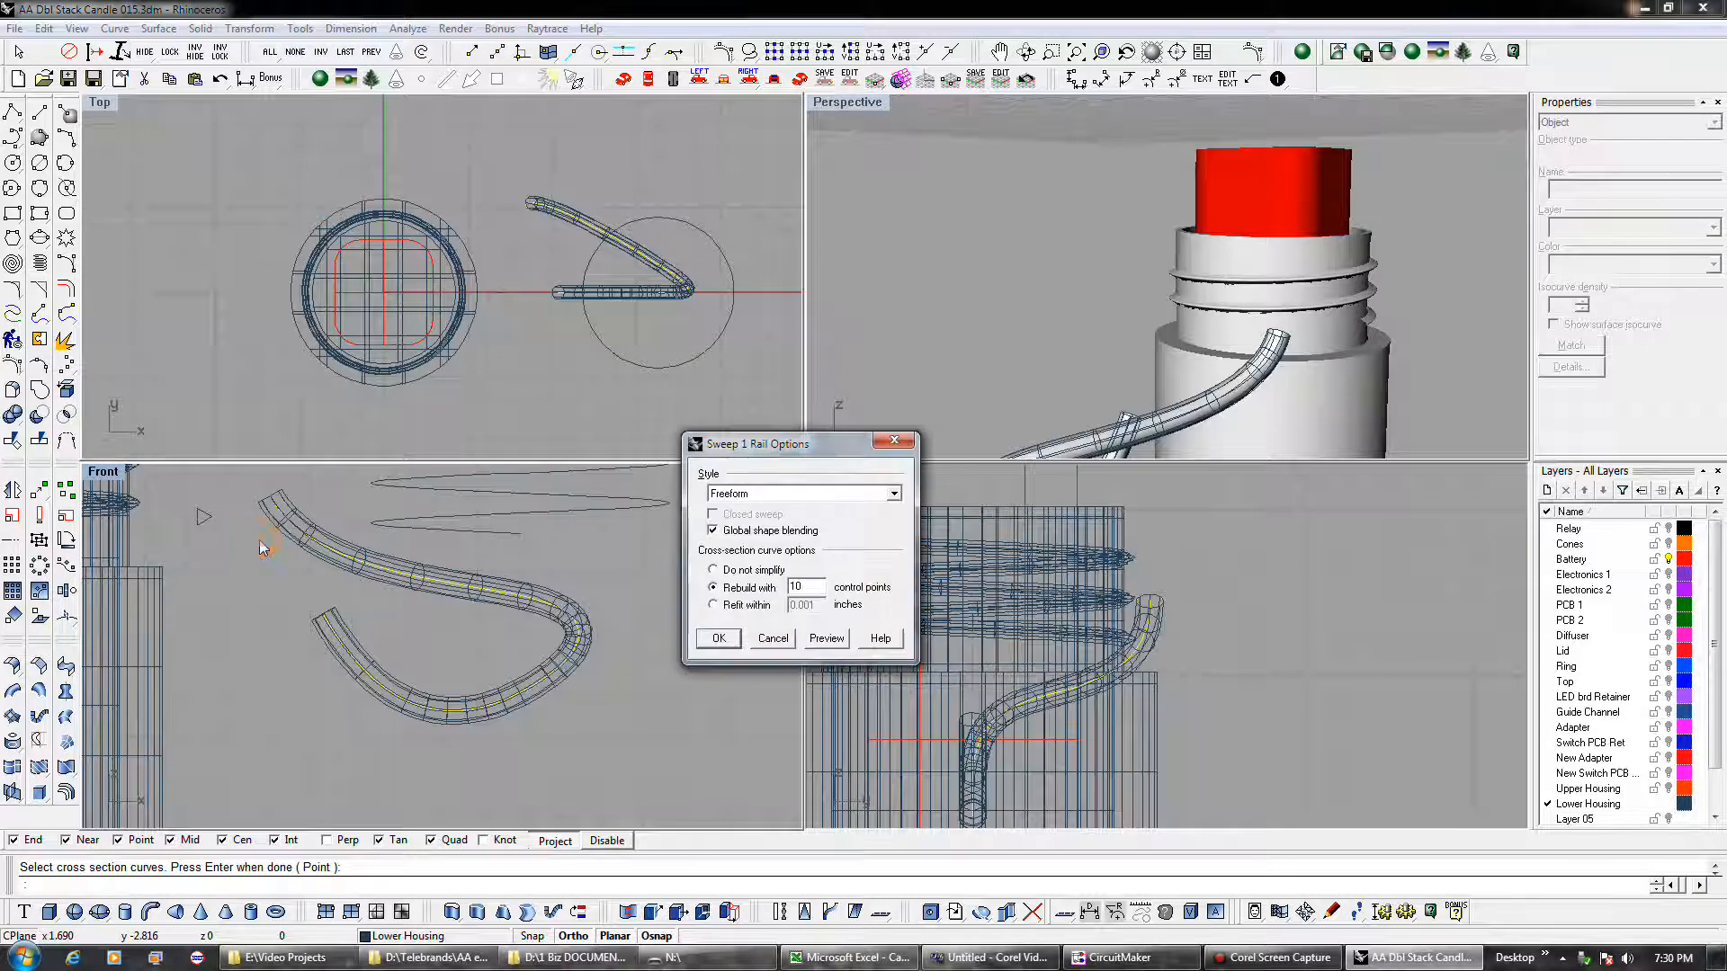
left_click(721, 635)
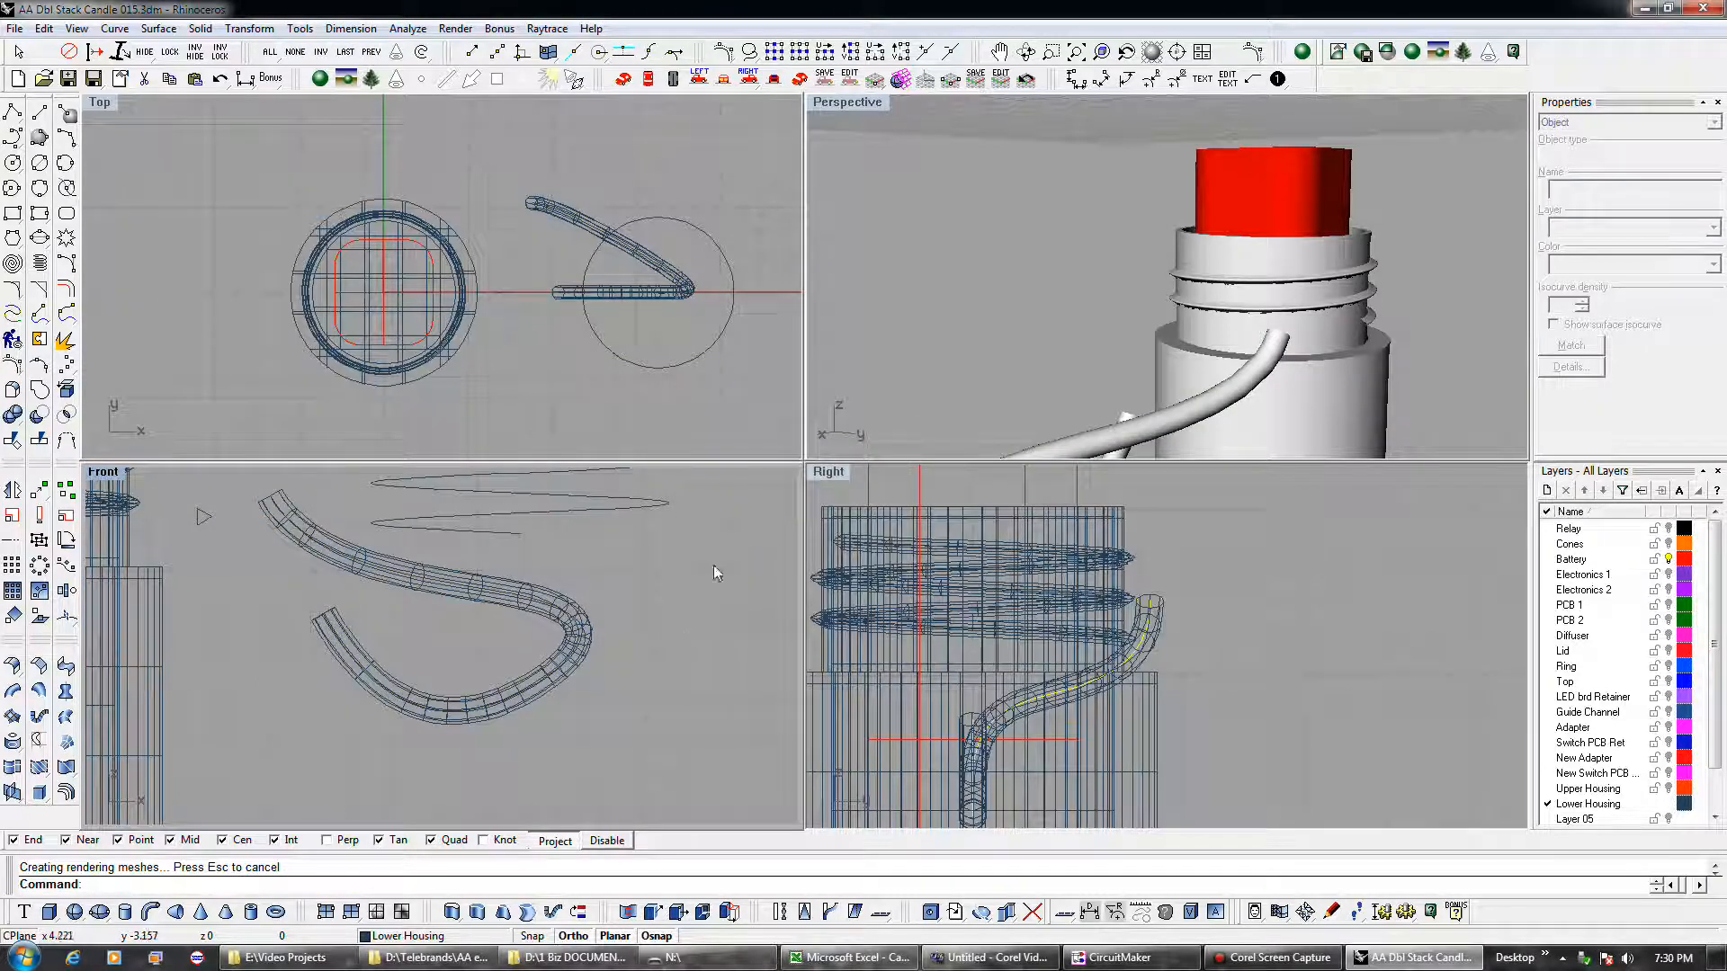
right_click_drag(1140, 371, 1068, 370)
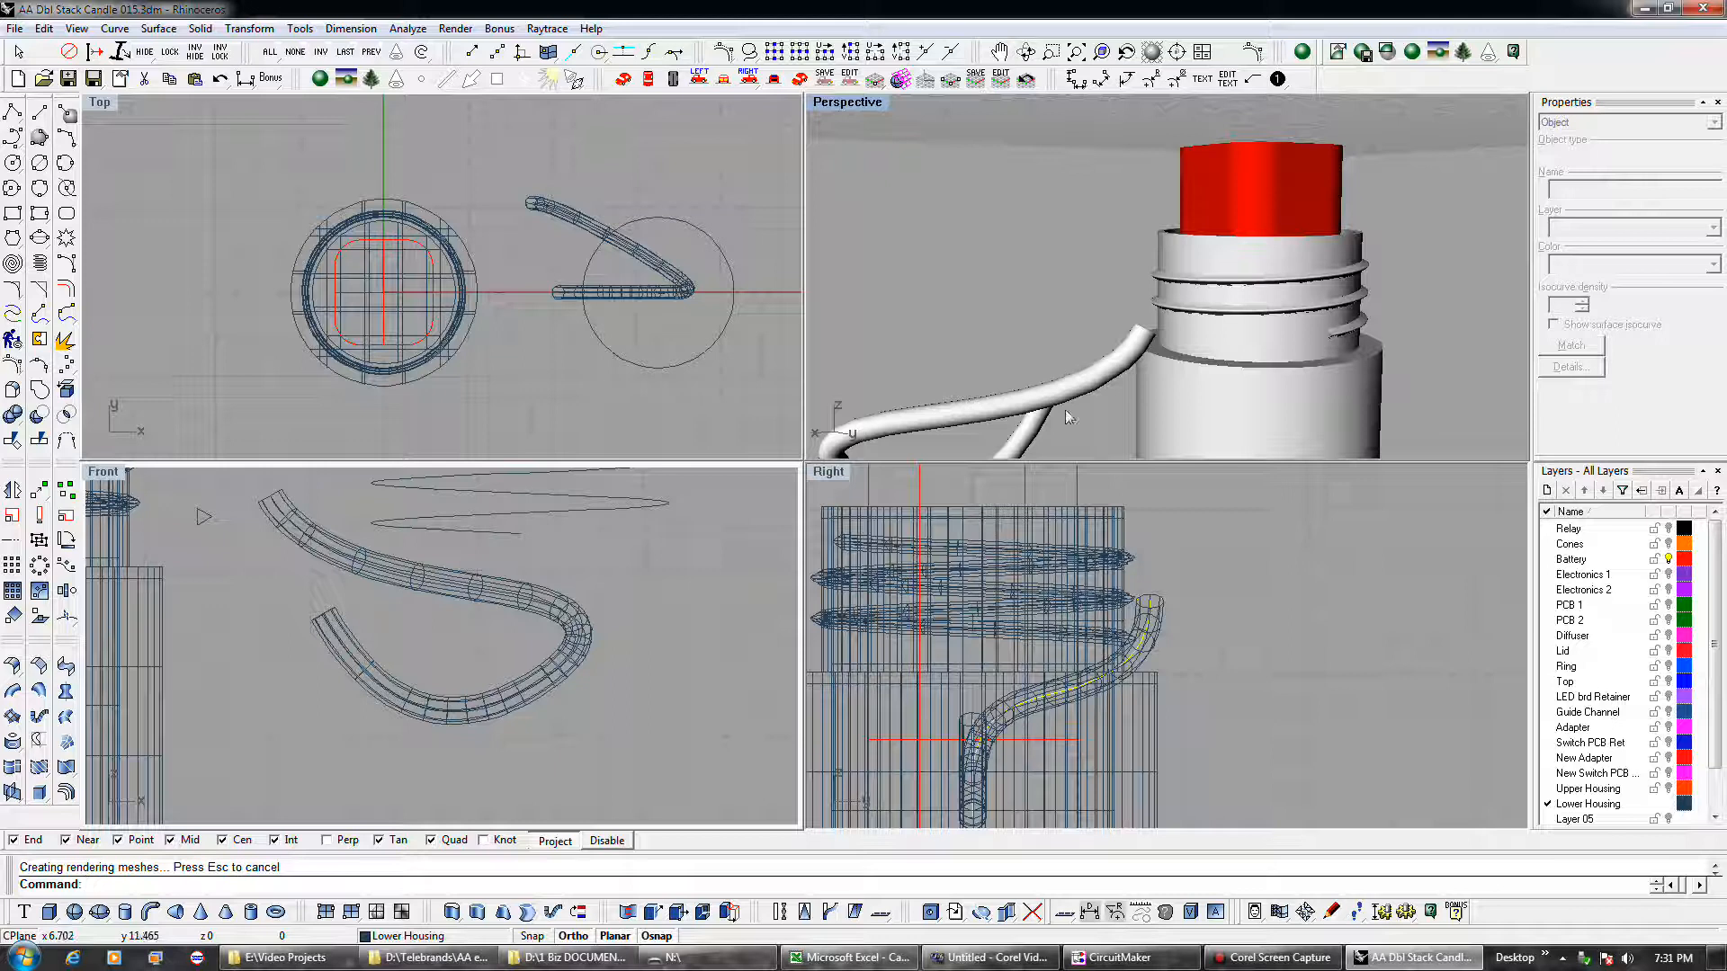
left_click(1367, 297)
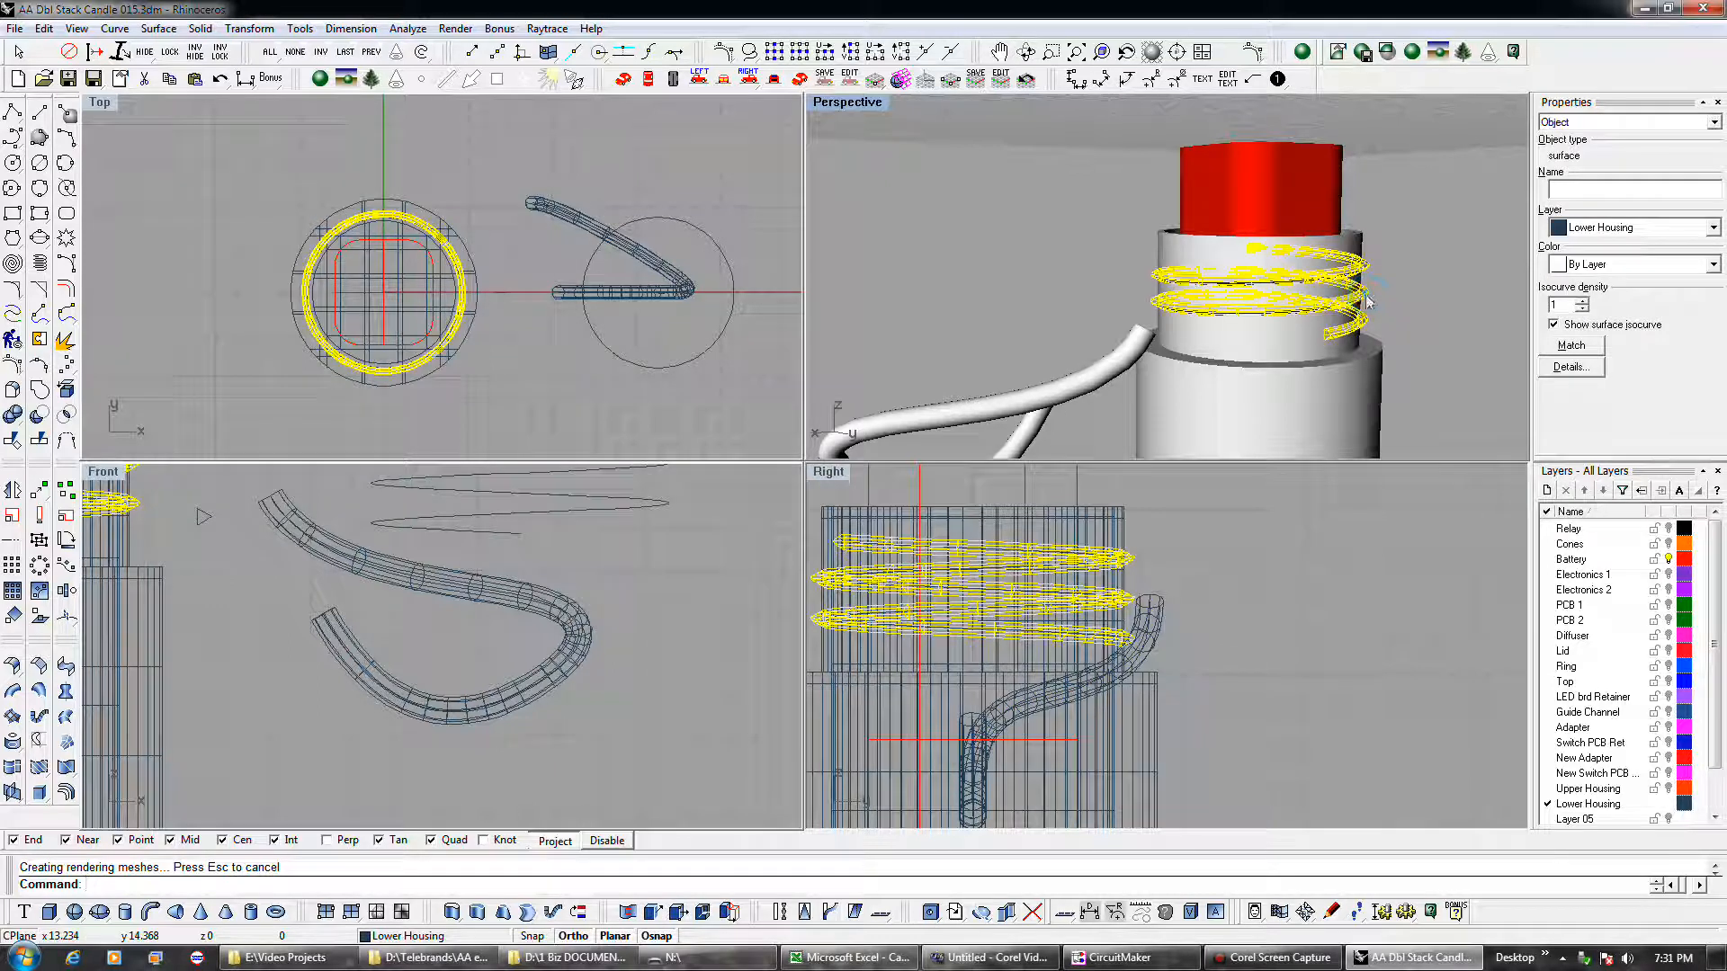
left_click(159, 29)
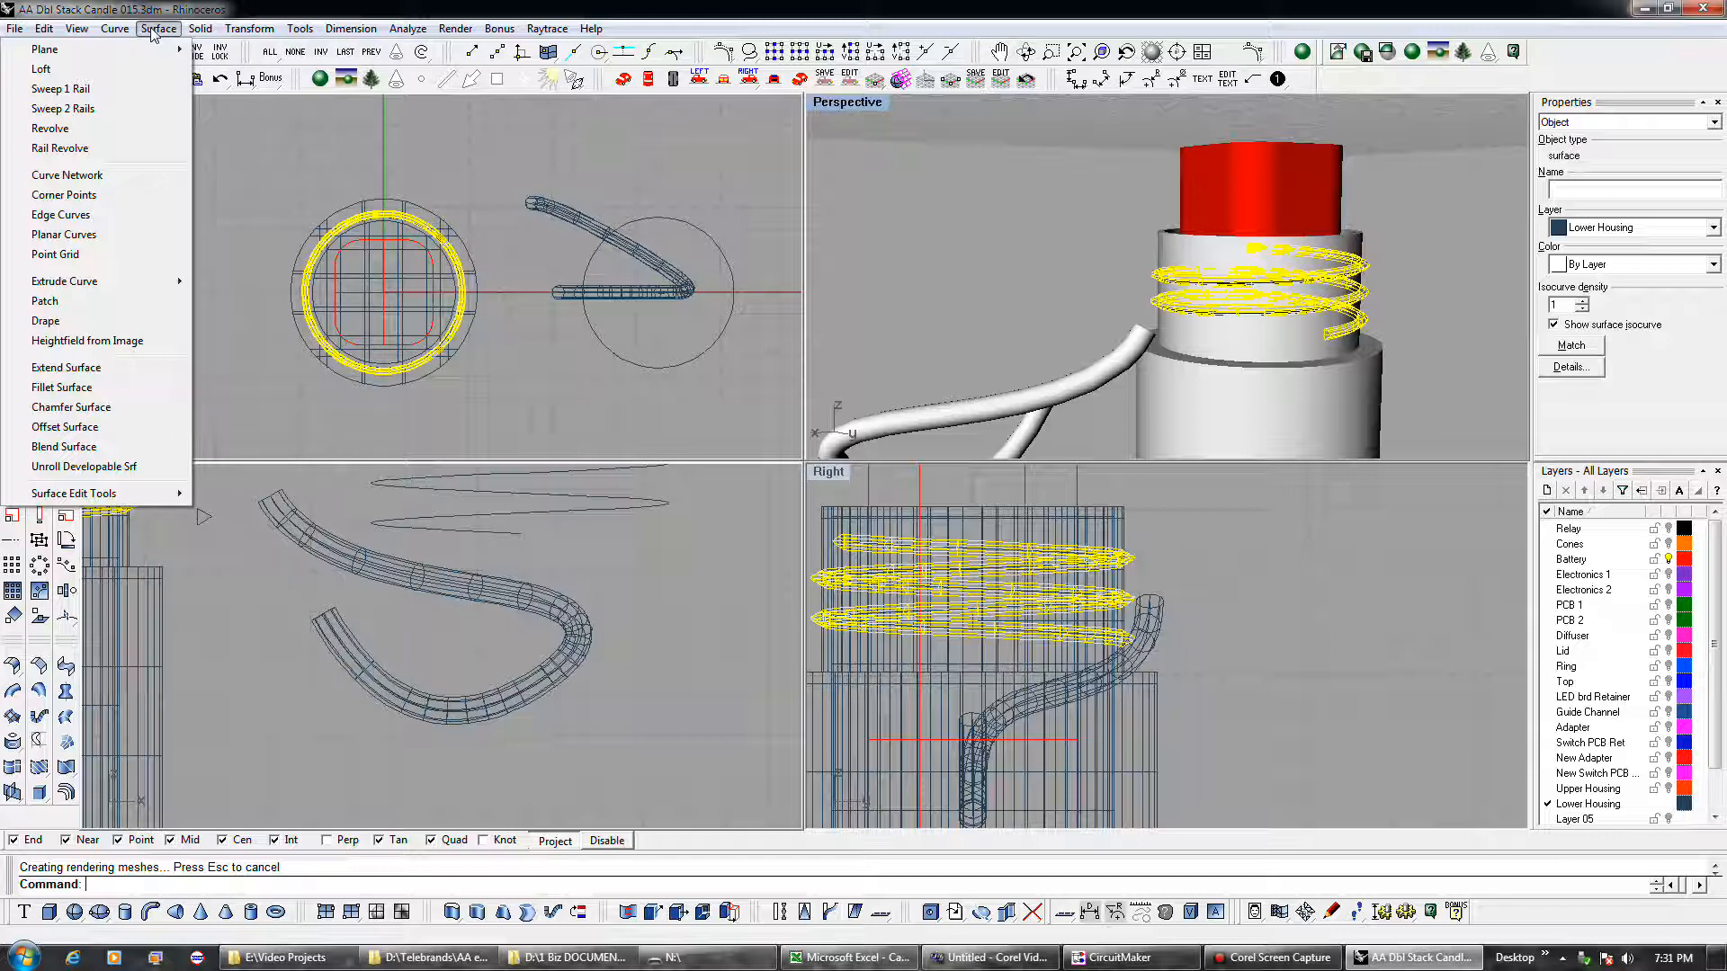
left_click(155, 129)
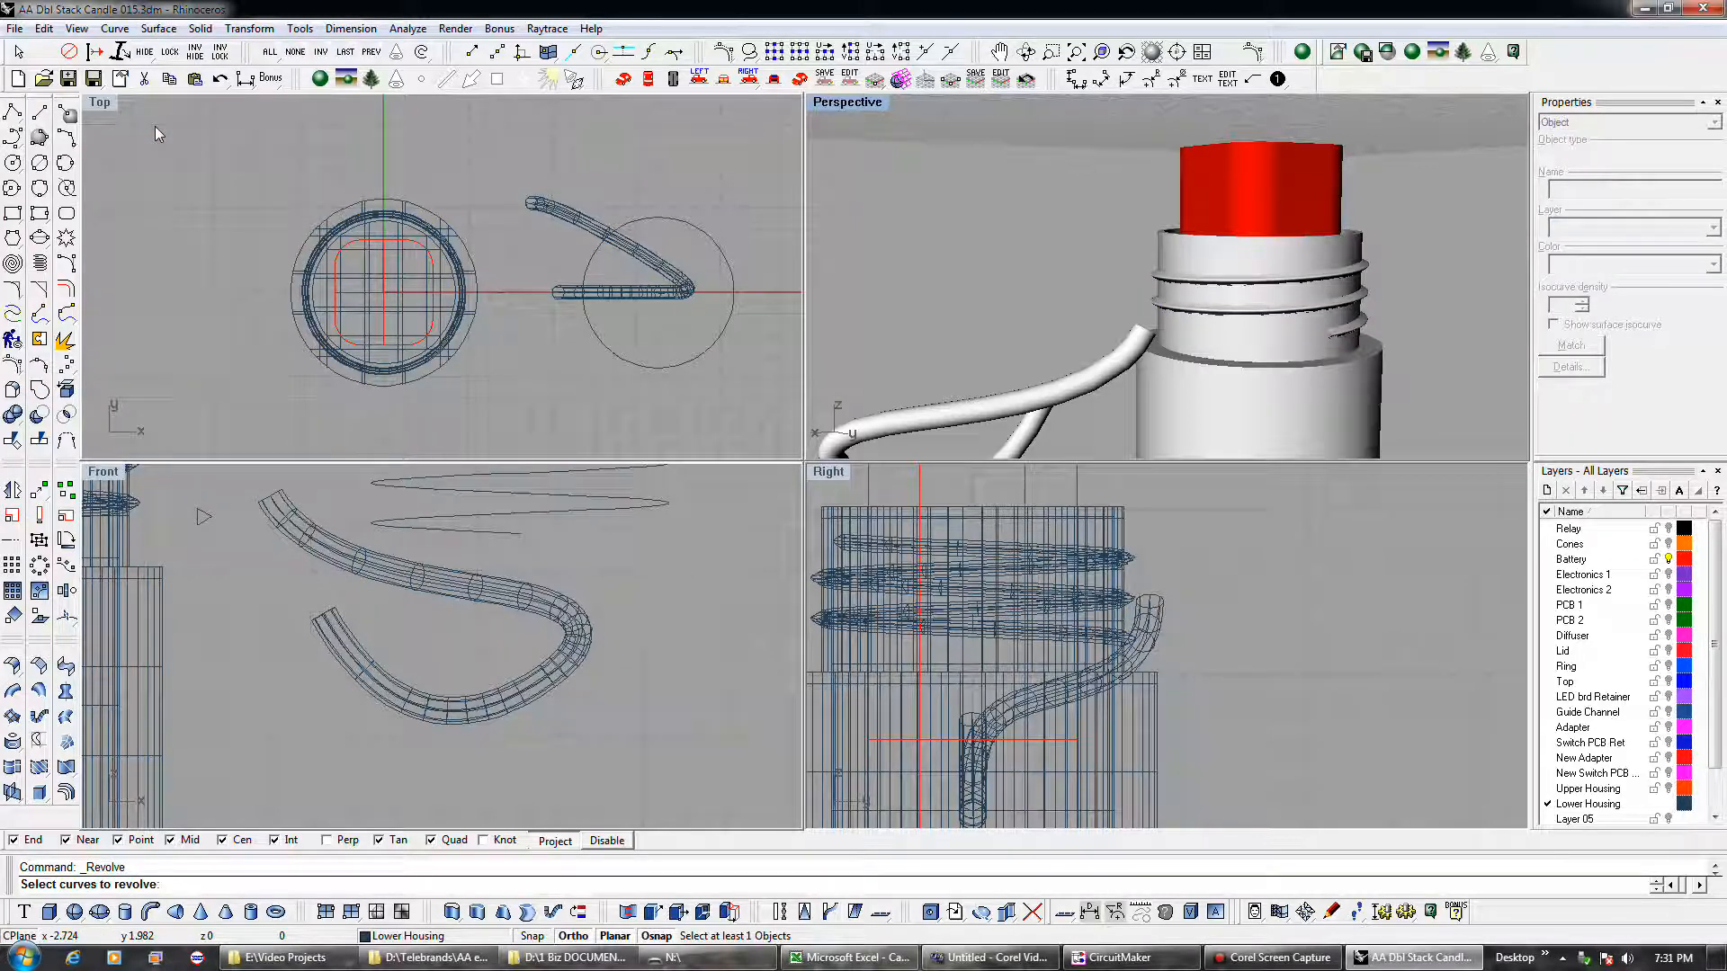
left_click(288, 522)
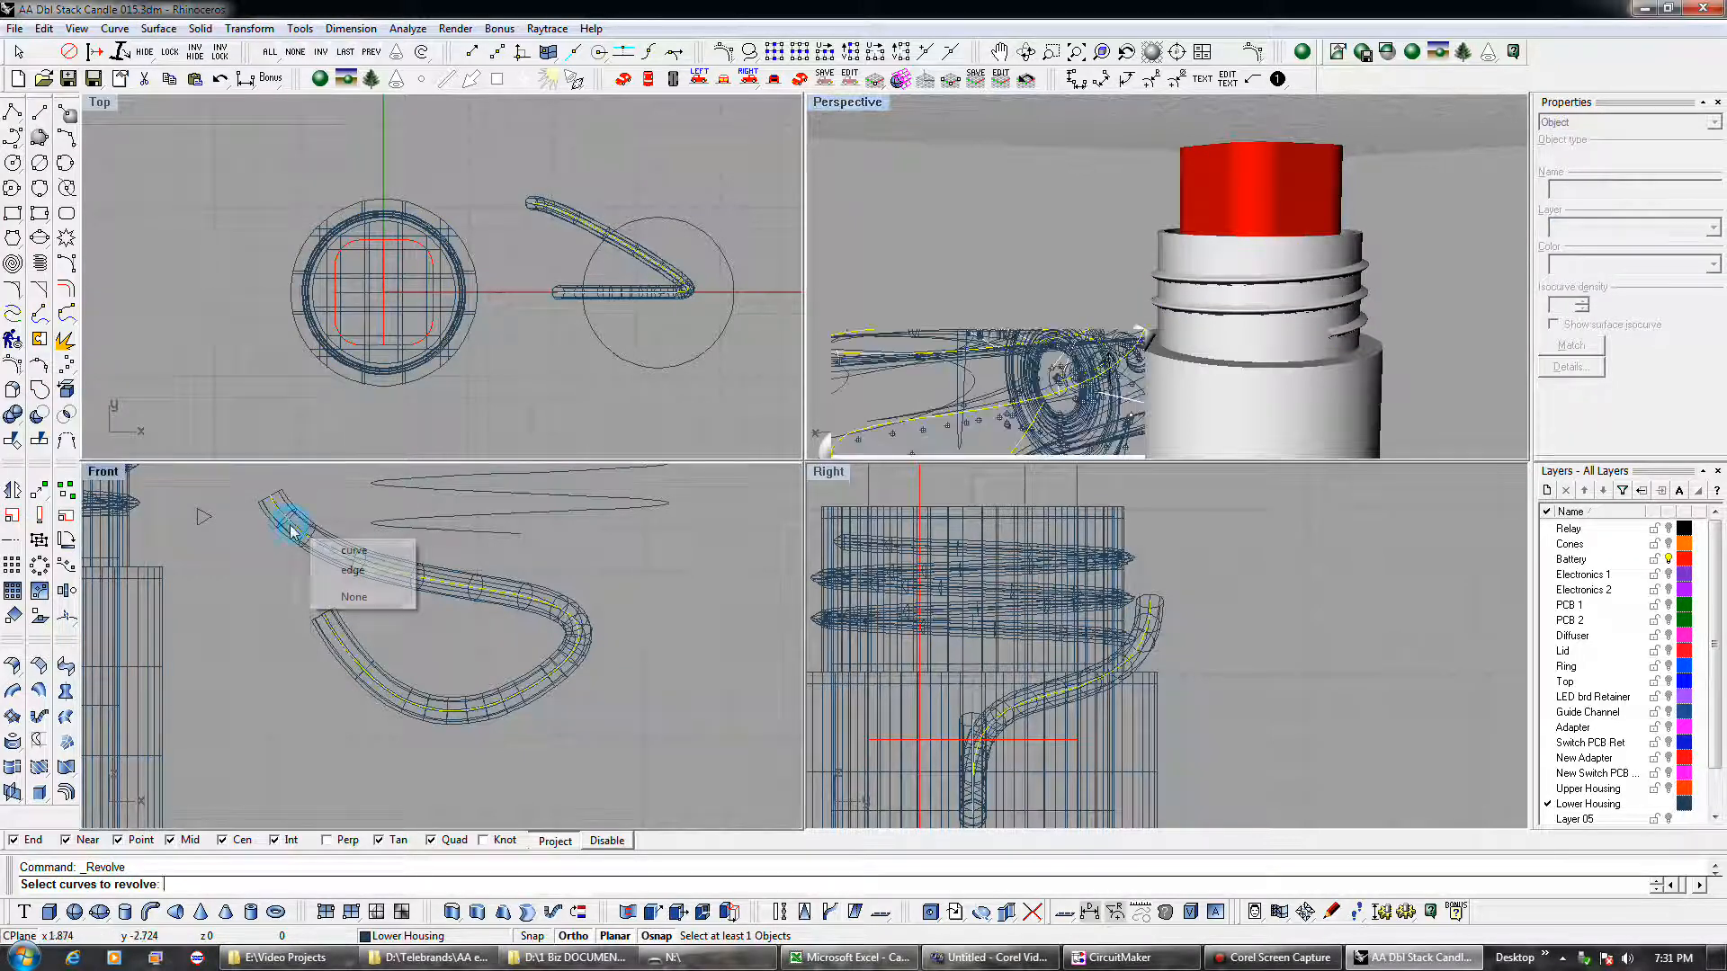
left_click(352, 571)
right_click(338, 520)
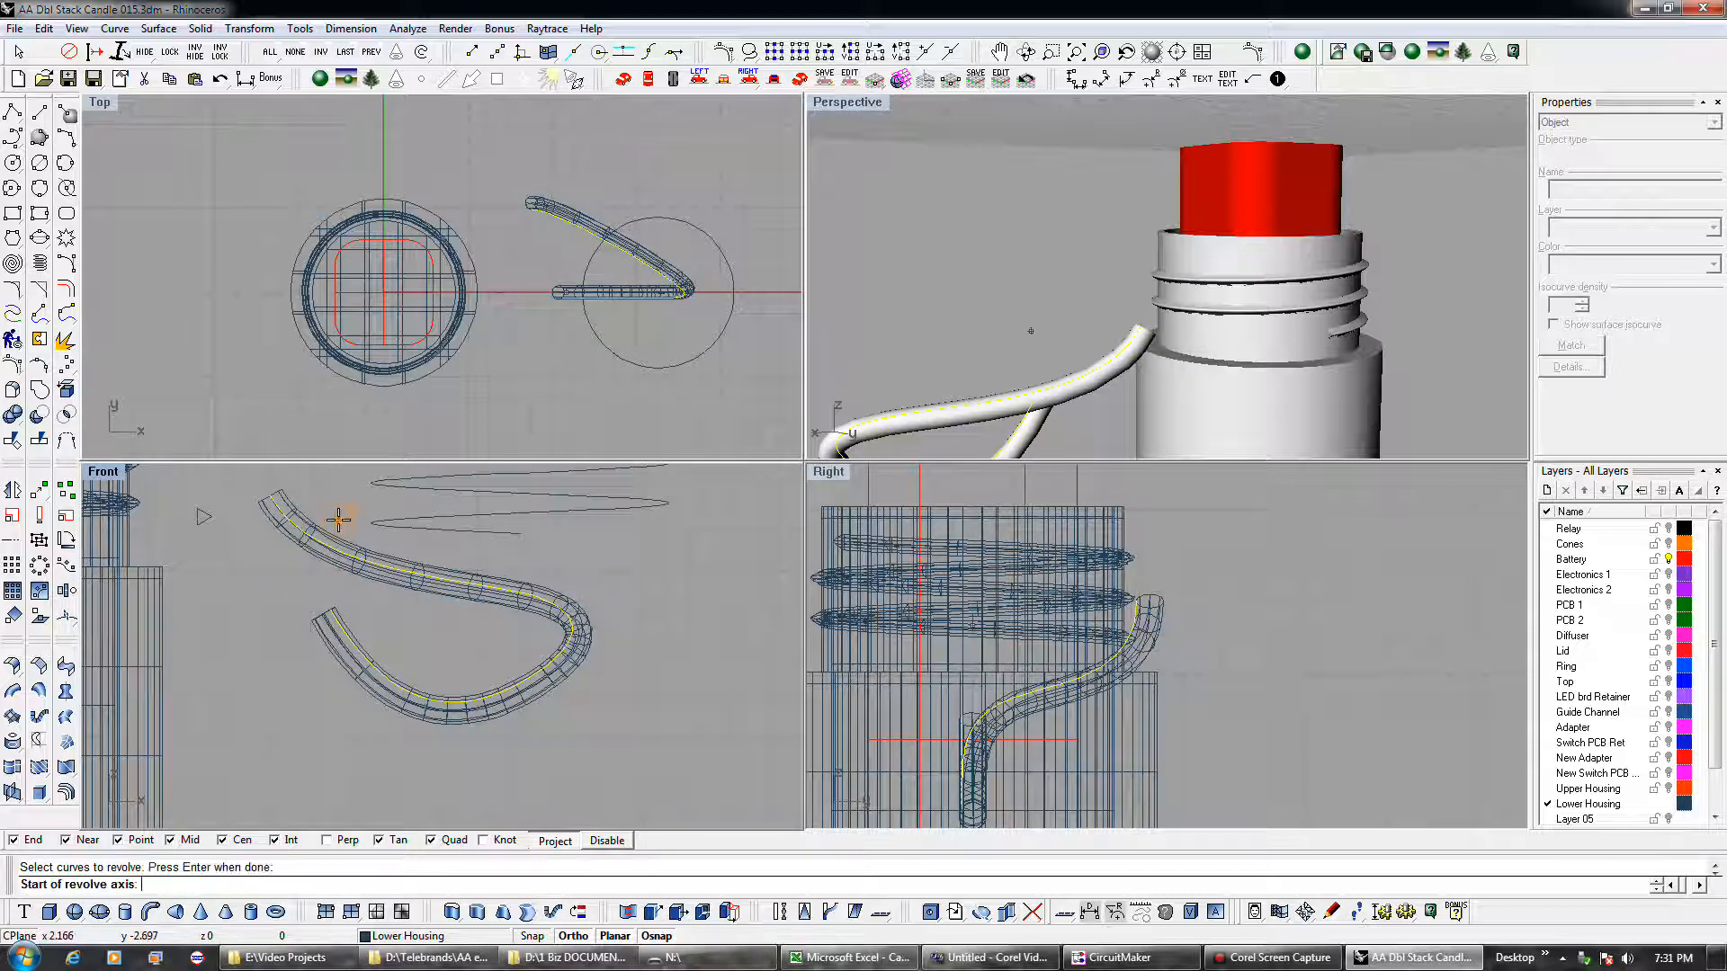
key("Escape")
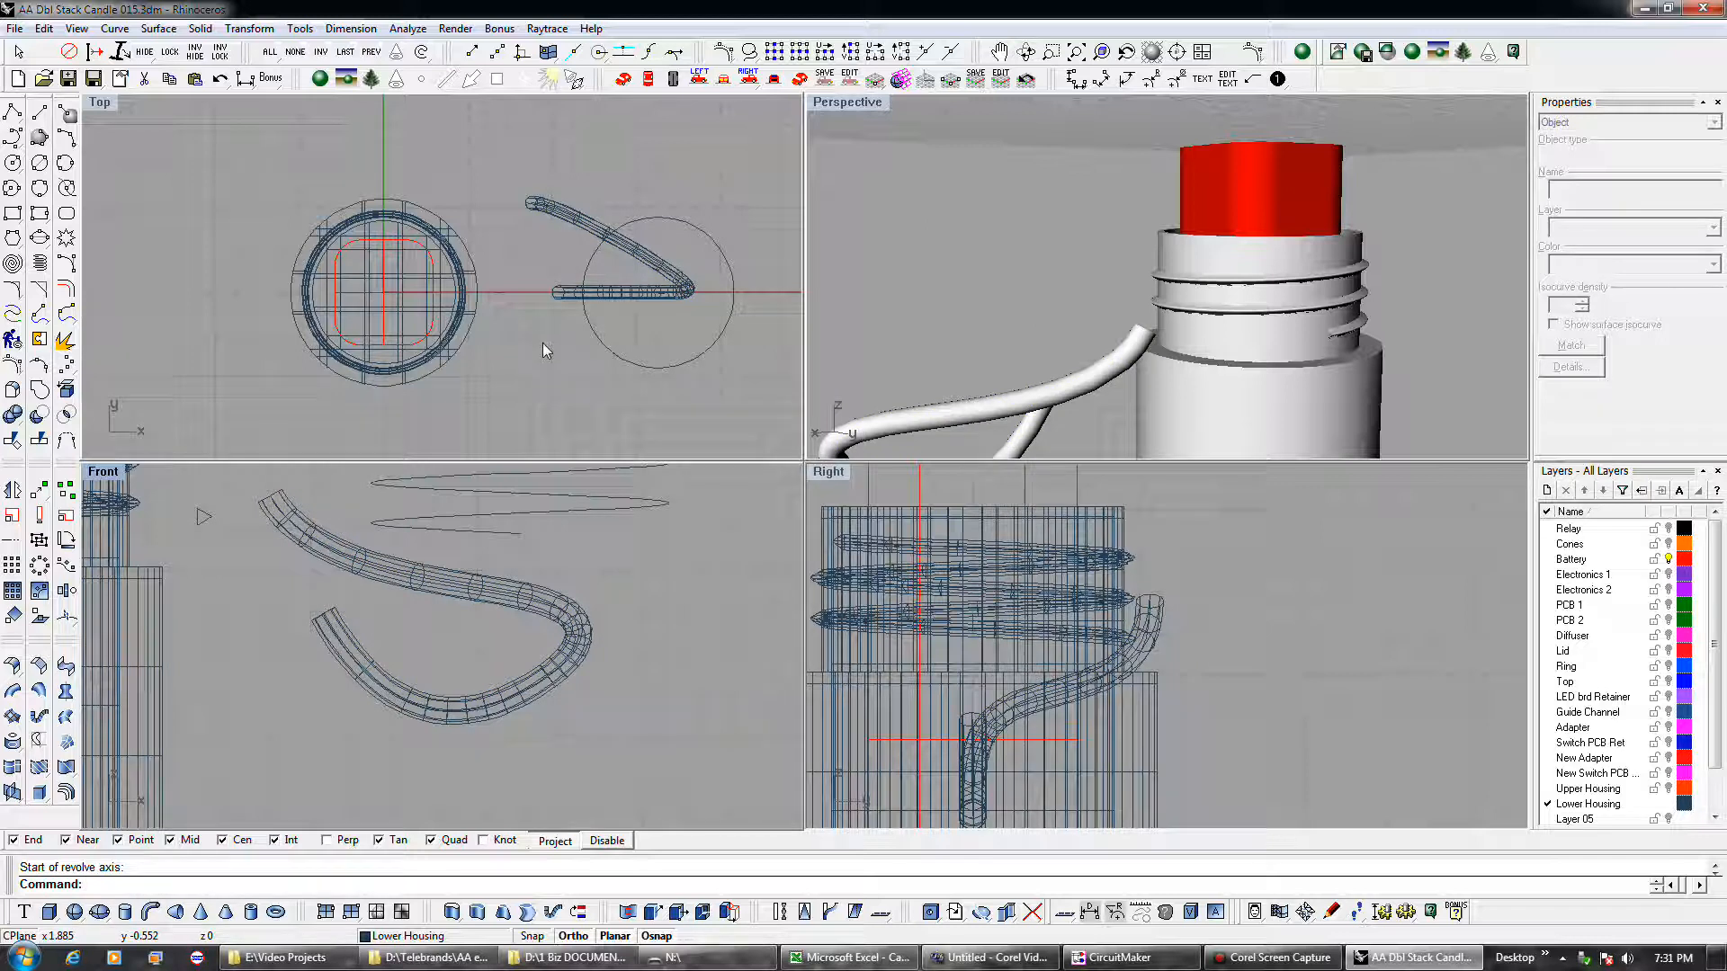
- Undo the freeform tube sweep, the circle's orientation and the freeform curve
left_click(501, 586)
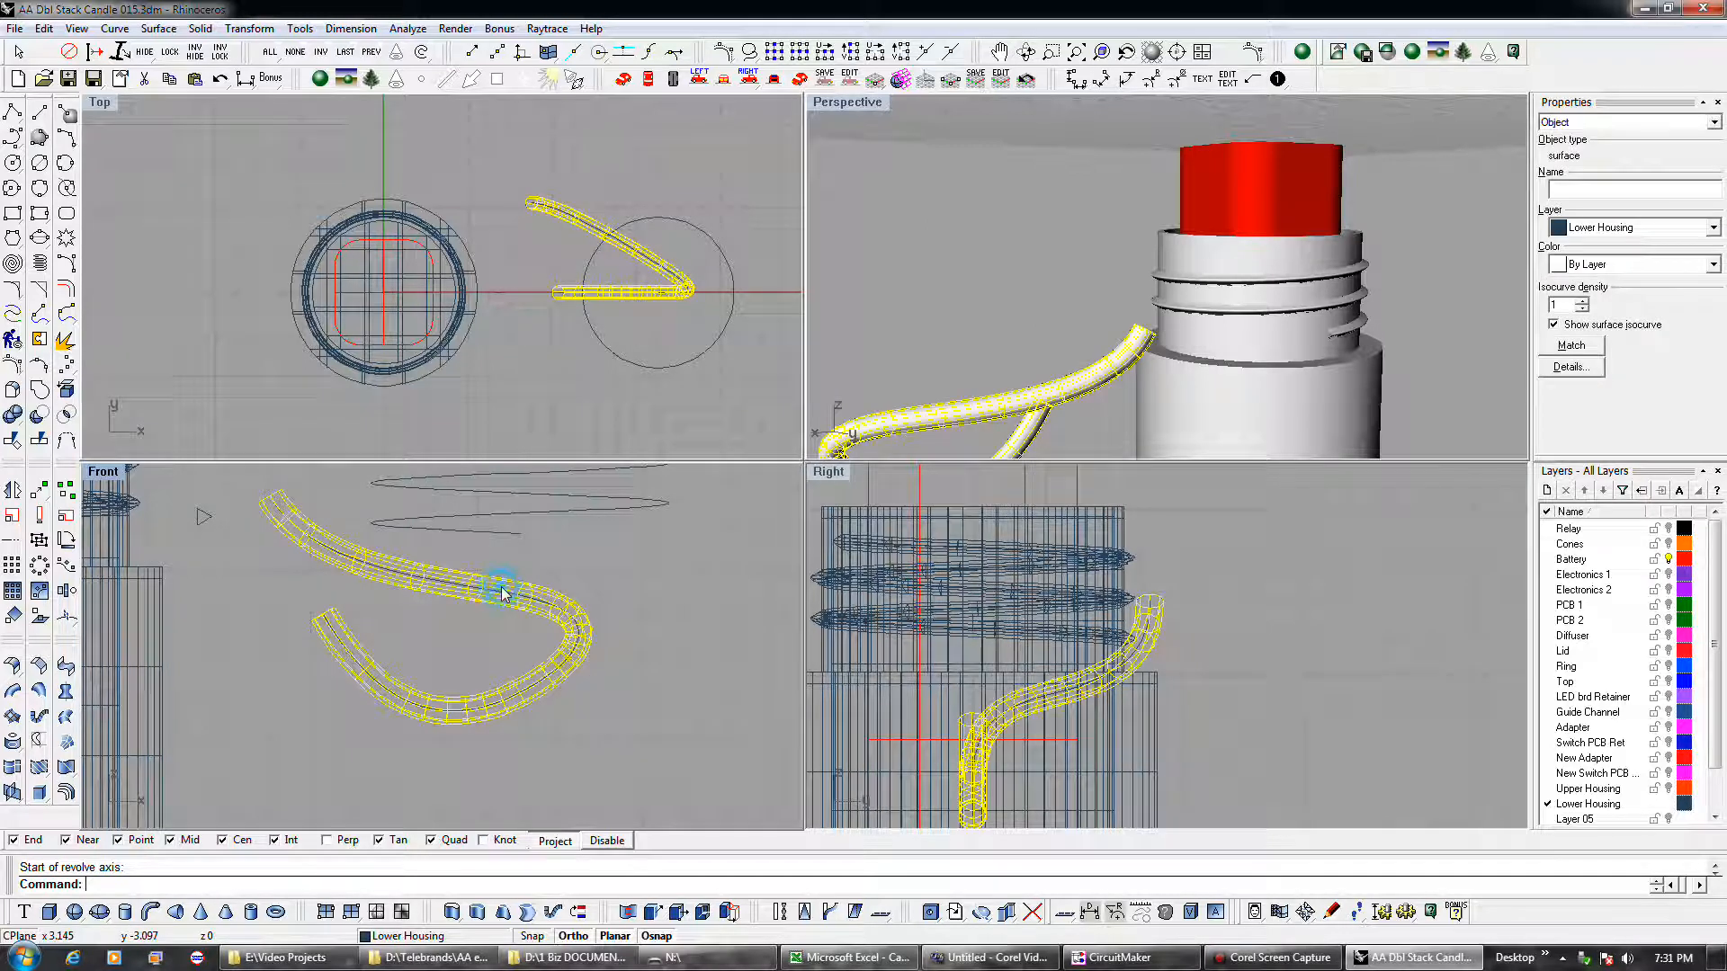
left_click(220, 79)
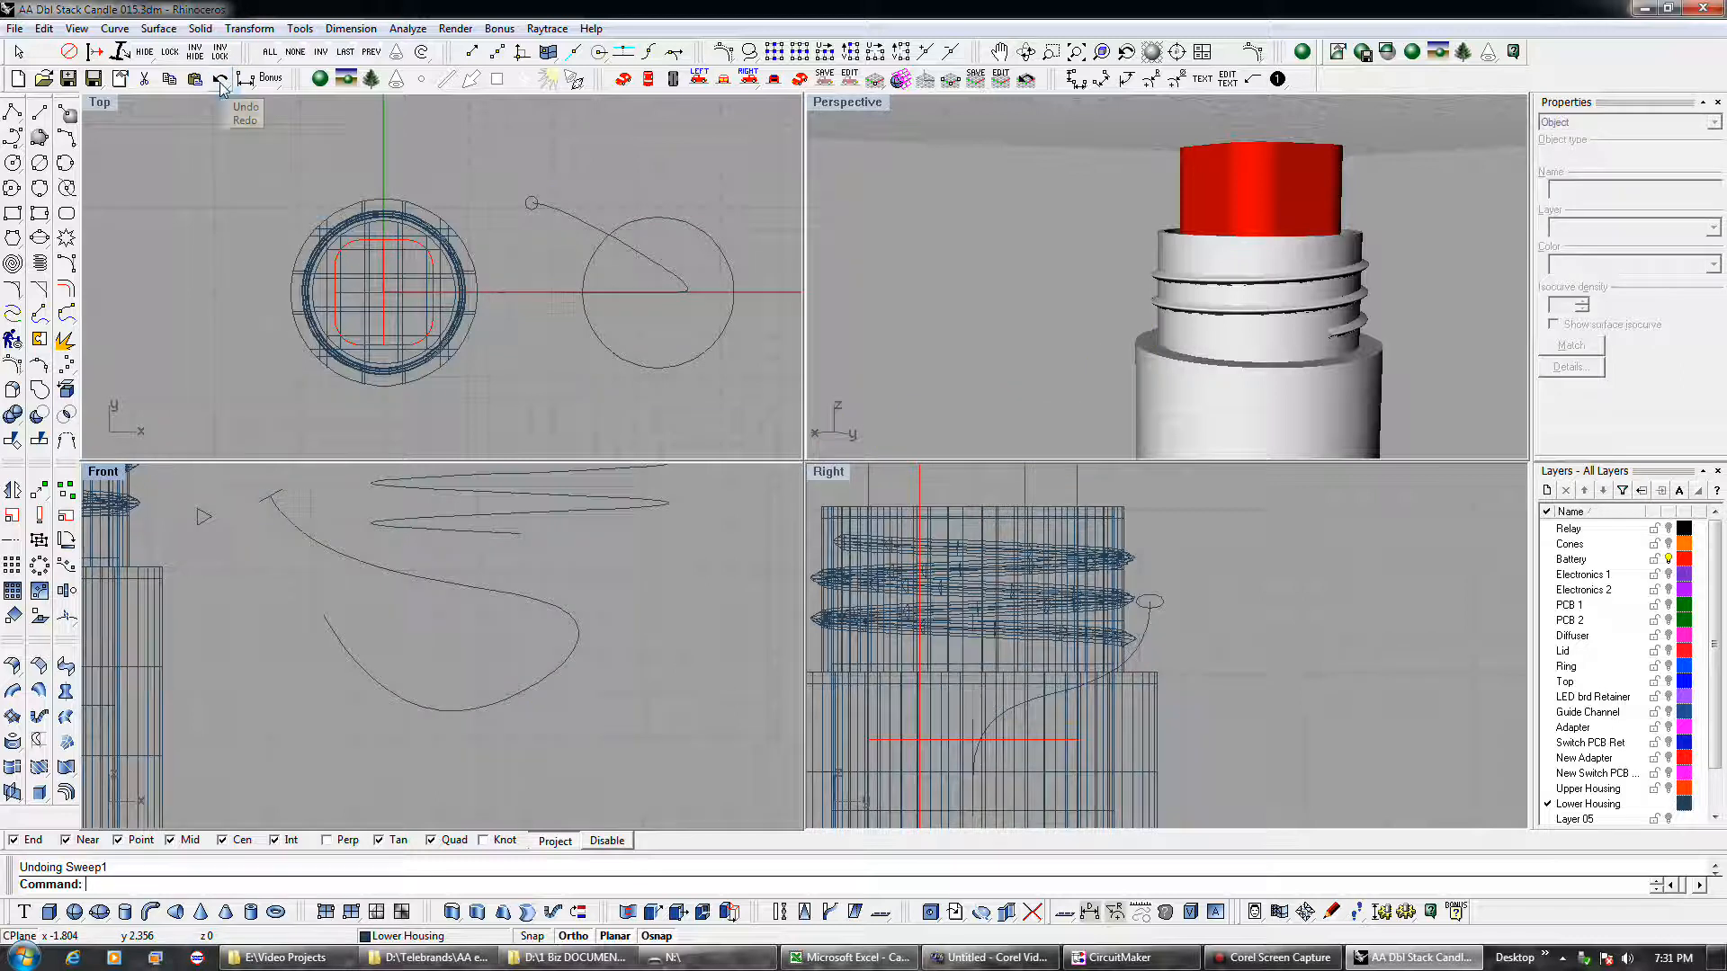
left_click(219, 79)
left_click(220, 80)
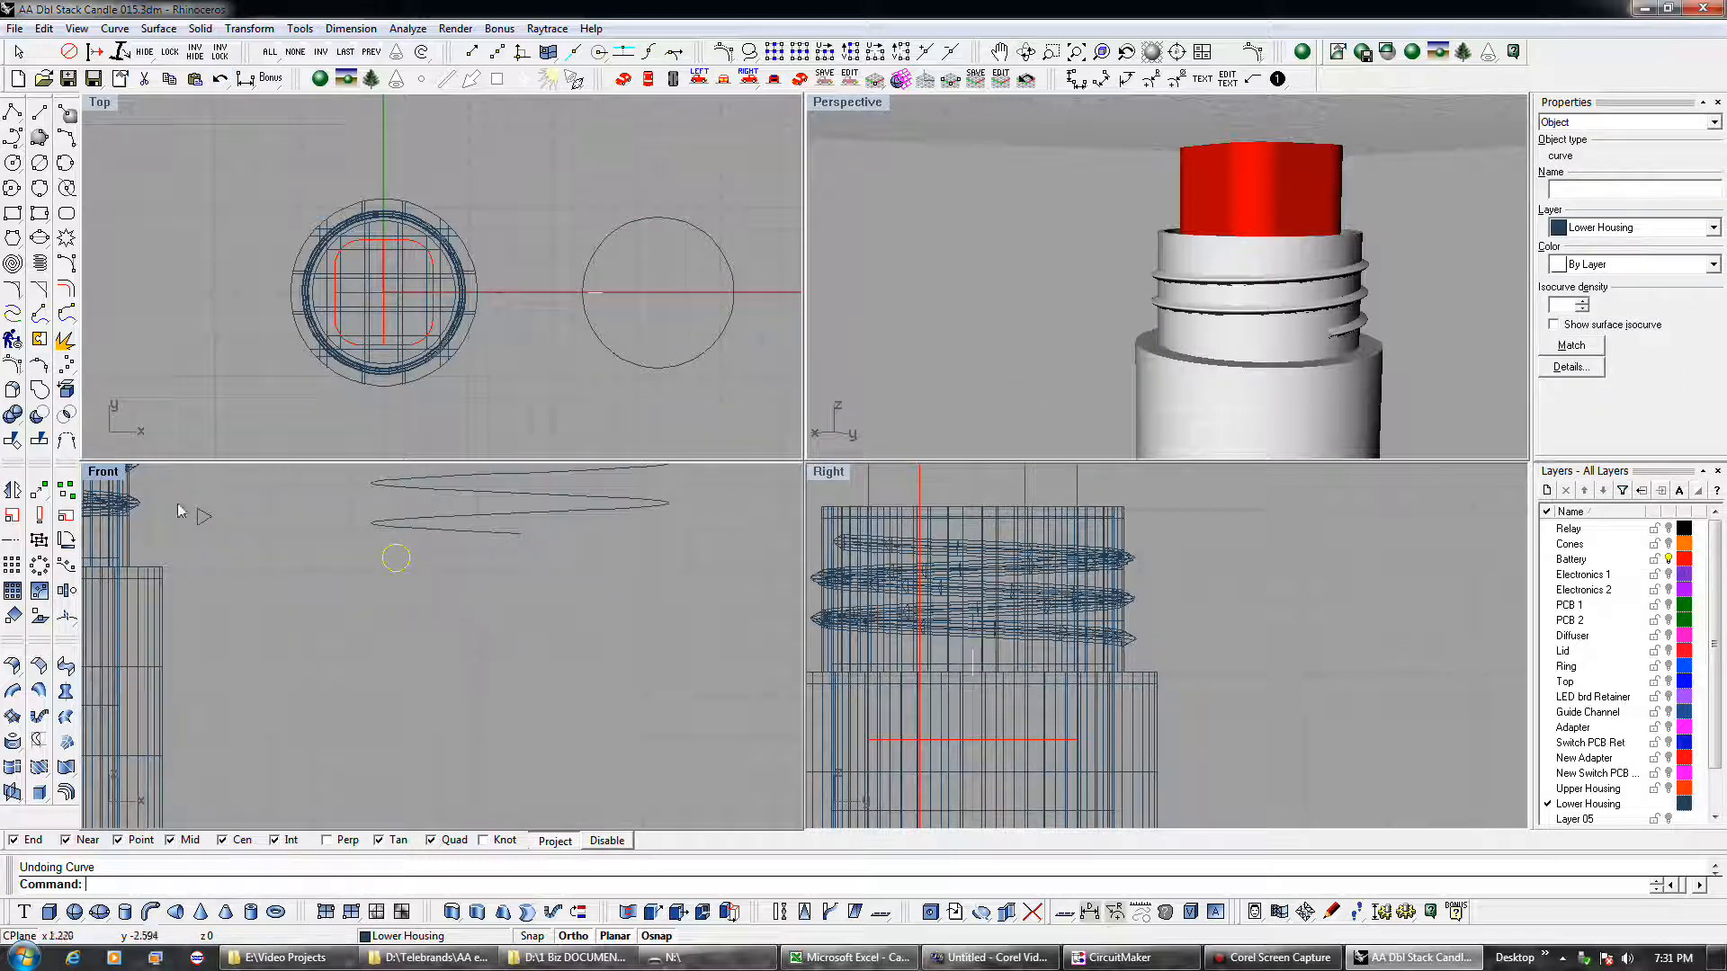
- Orient the loose circle perpendicular onto the lower end point of the copied helix, with Copy set to No
left_click(67, 617)
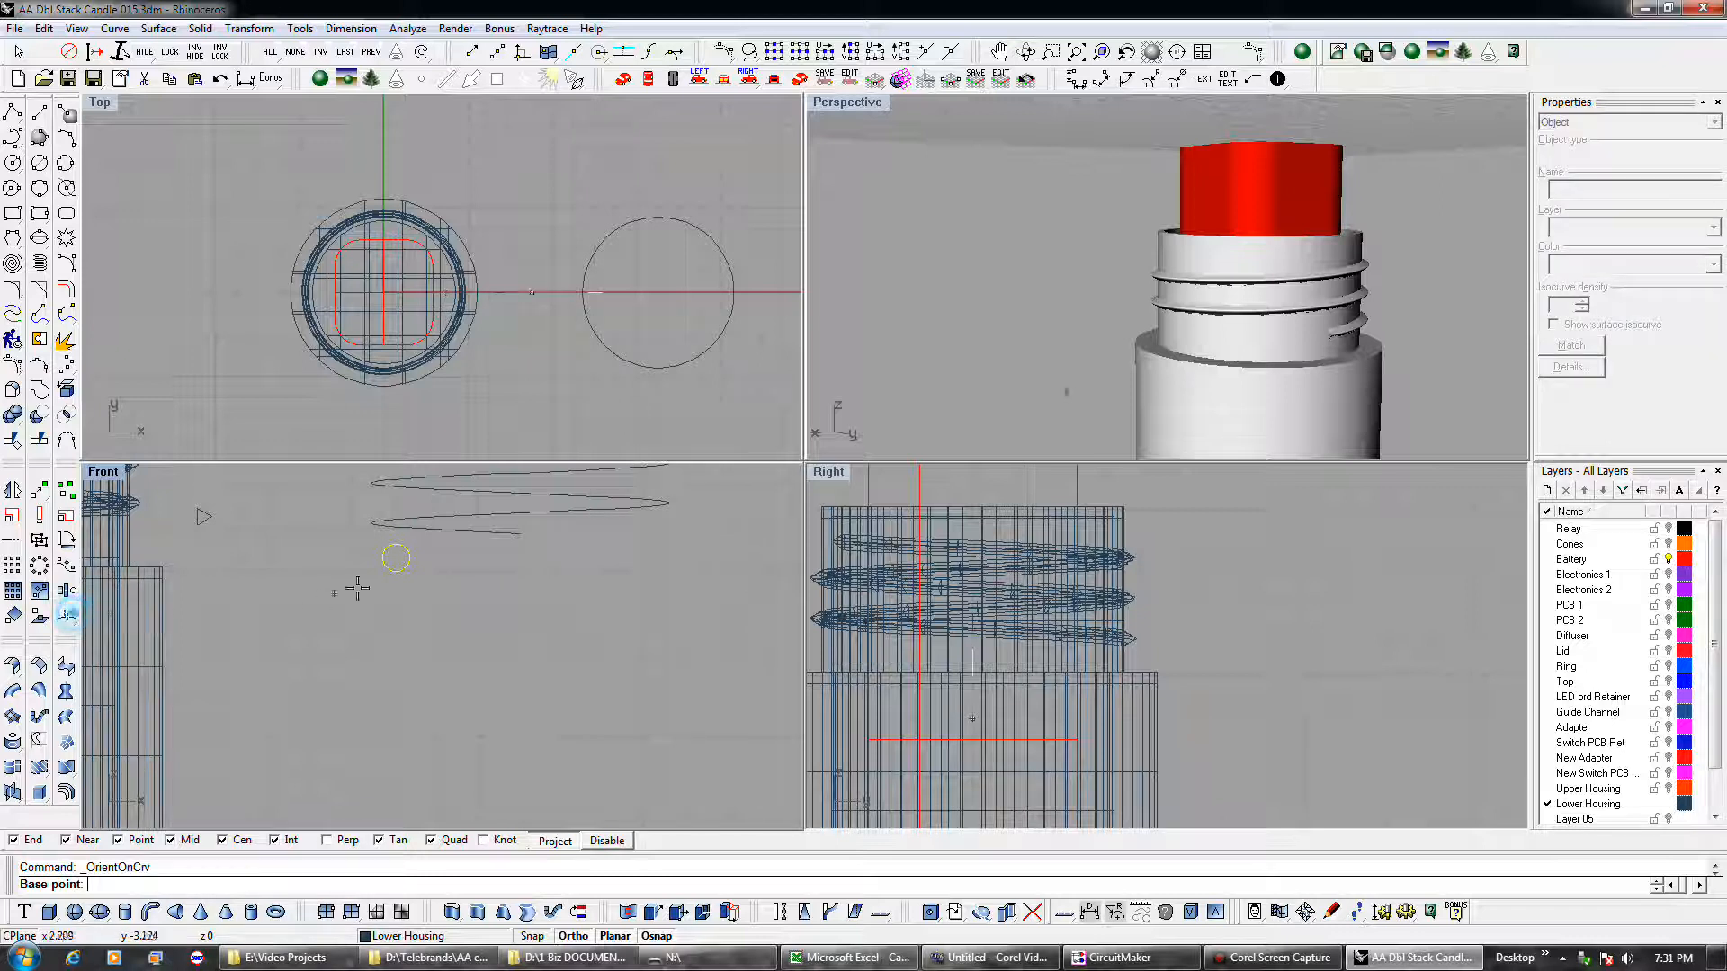
scroll(392, 559, "up", 3)
left_click(389, 555)
left_click(619, 507)
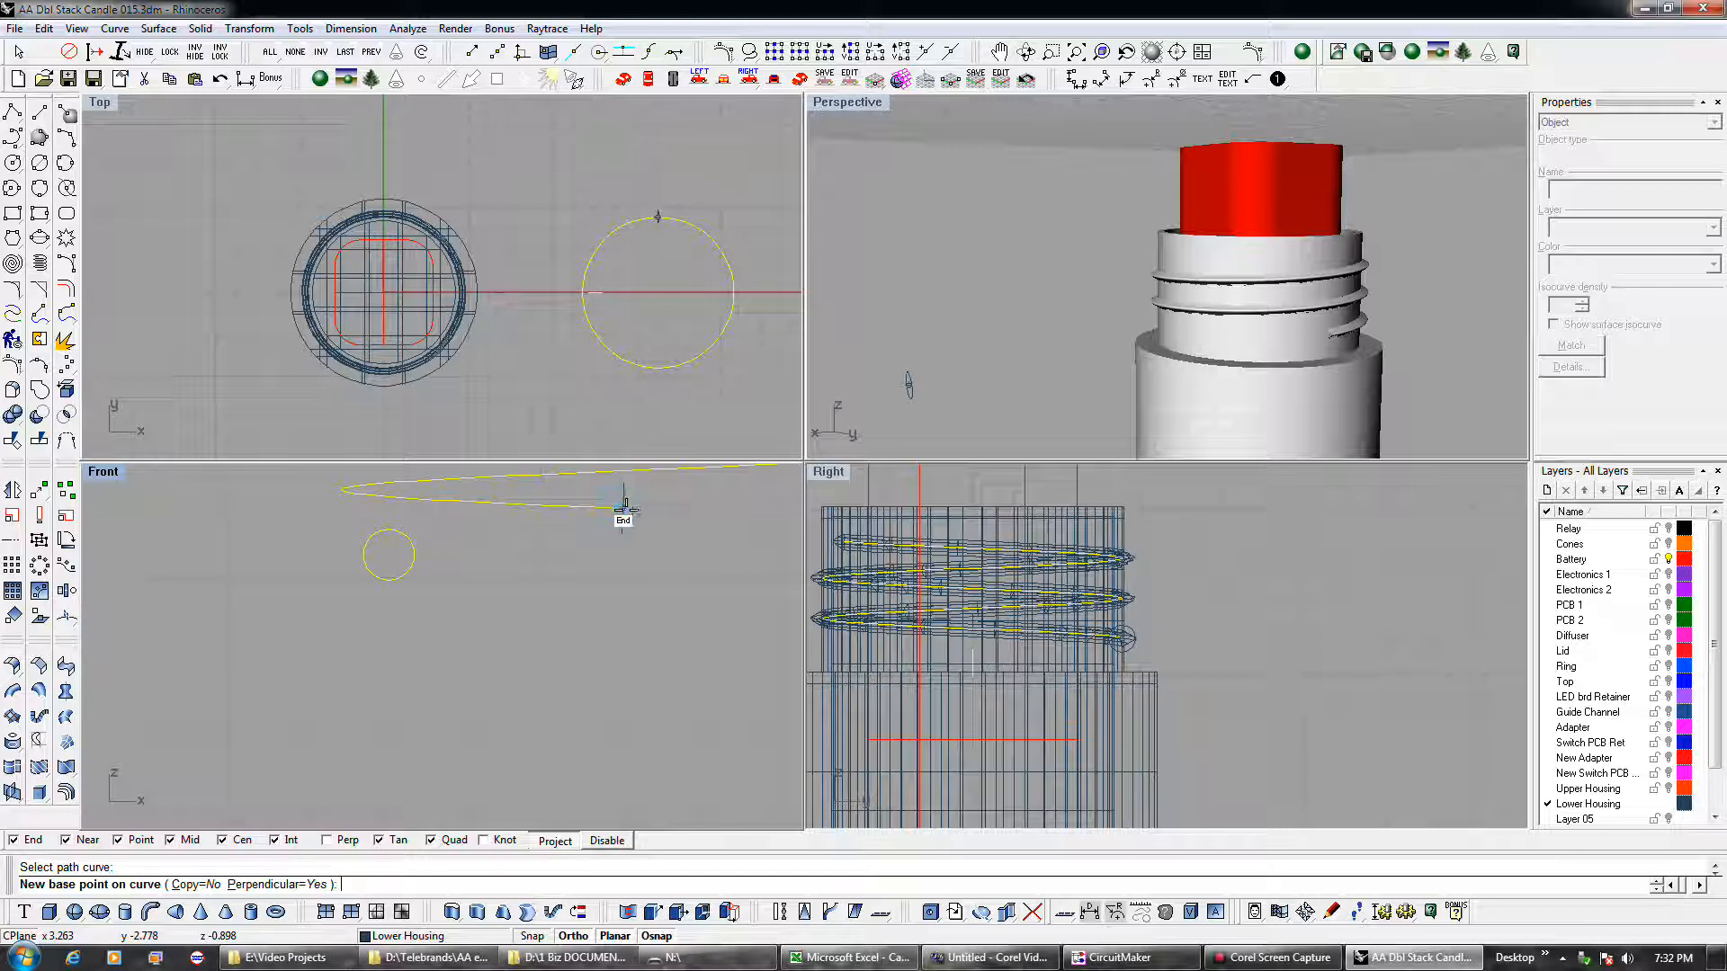
left_click(623, 509)
scroll(504, 635, "down", 3)
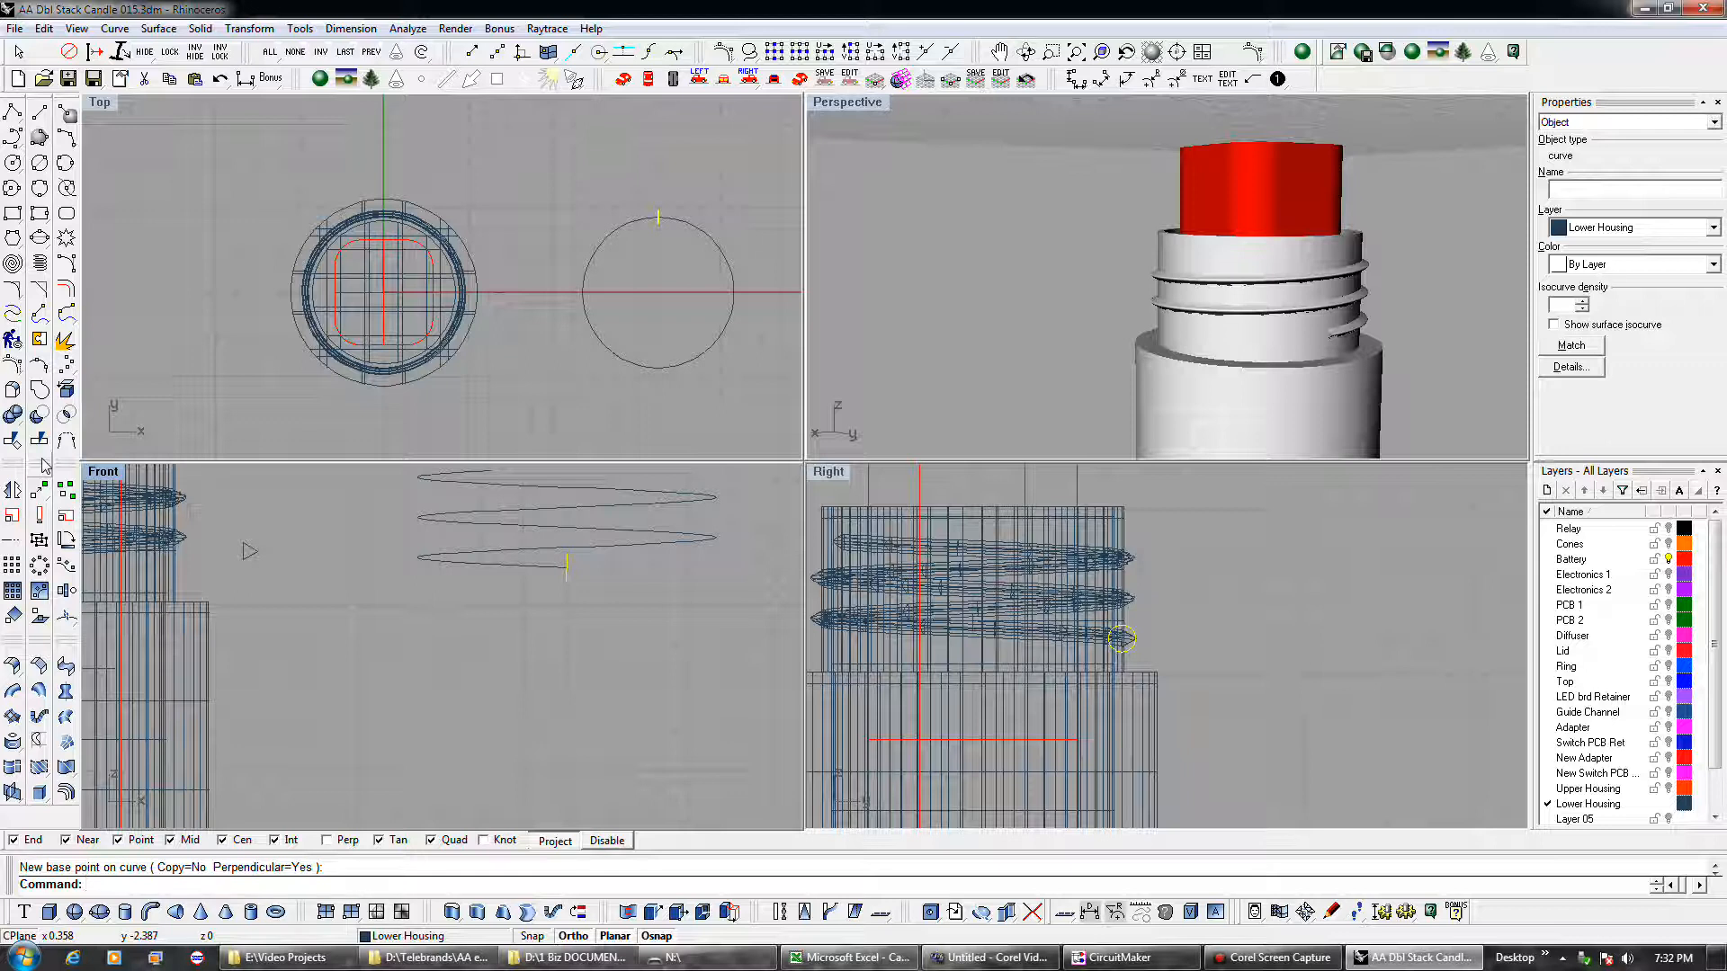
key("Escape")
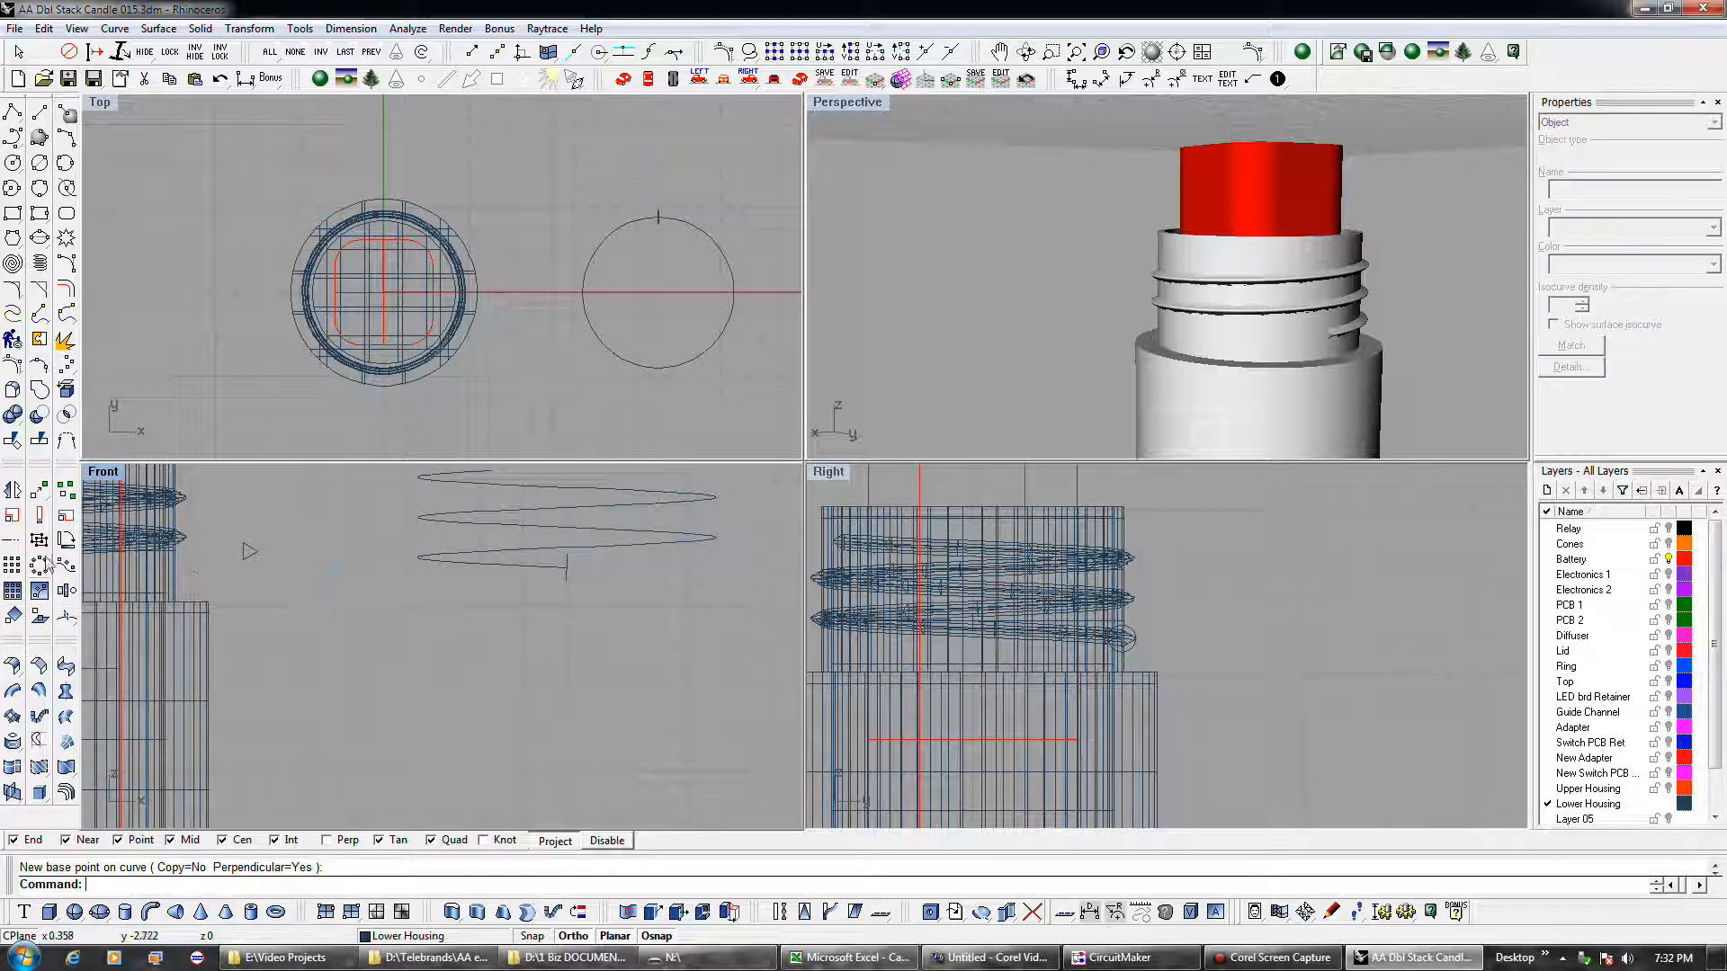
- Sweep the circle along the copied helix with Roadlike Top style and a 10-point rebuild, and inspect the coil in perspective
left_click(12, 691)
left_click(544, 567)
right_click(567, 580)
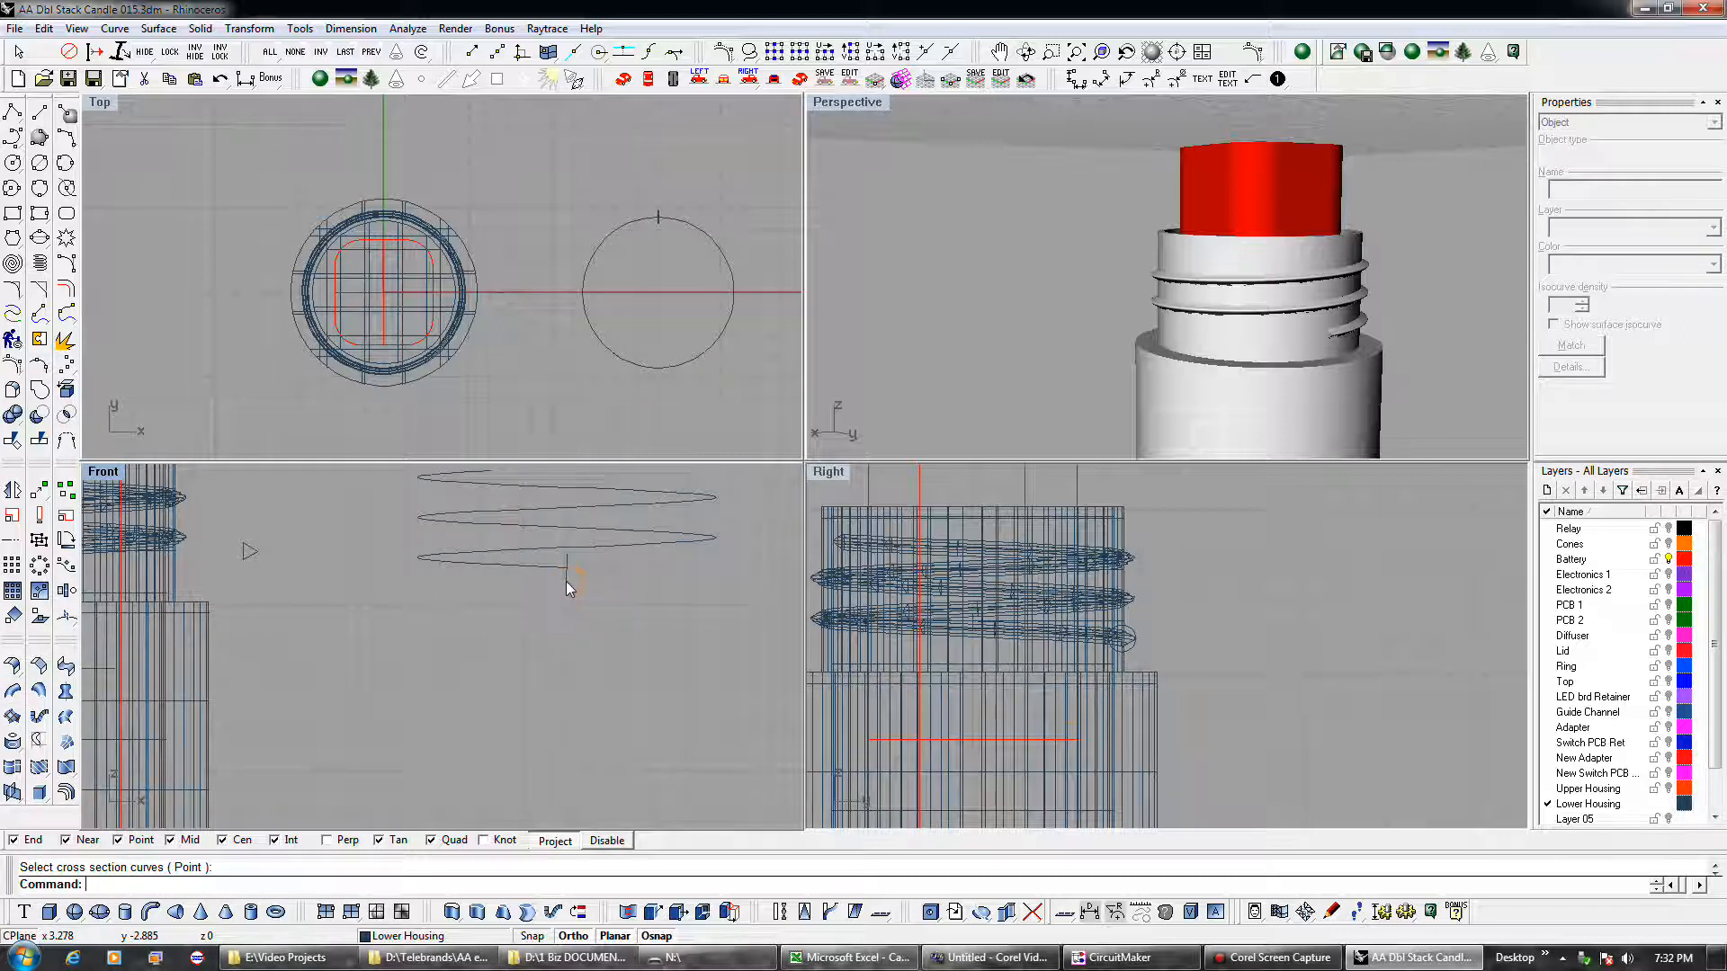
left_click(536, 571)
right_click(528, 590)
left_click(566, 574)
right_click(537, 602)
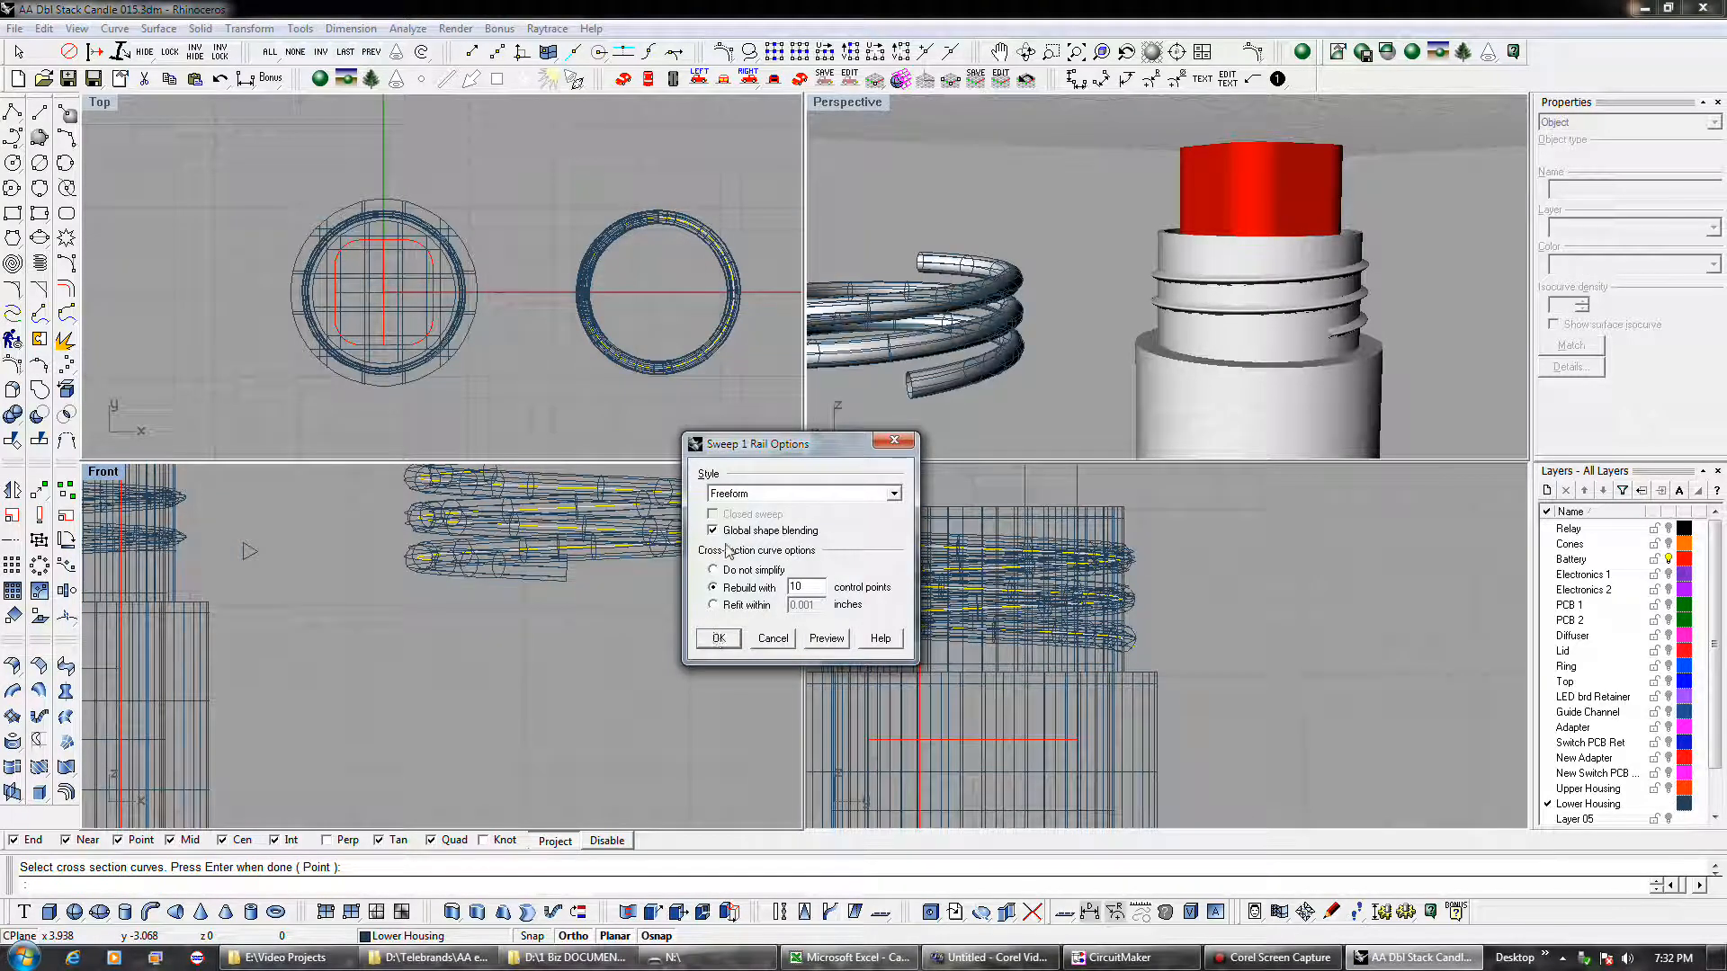
left_click(730, 497)
left_click(739, 545)
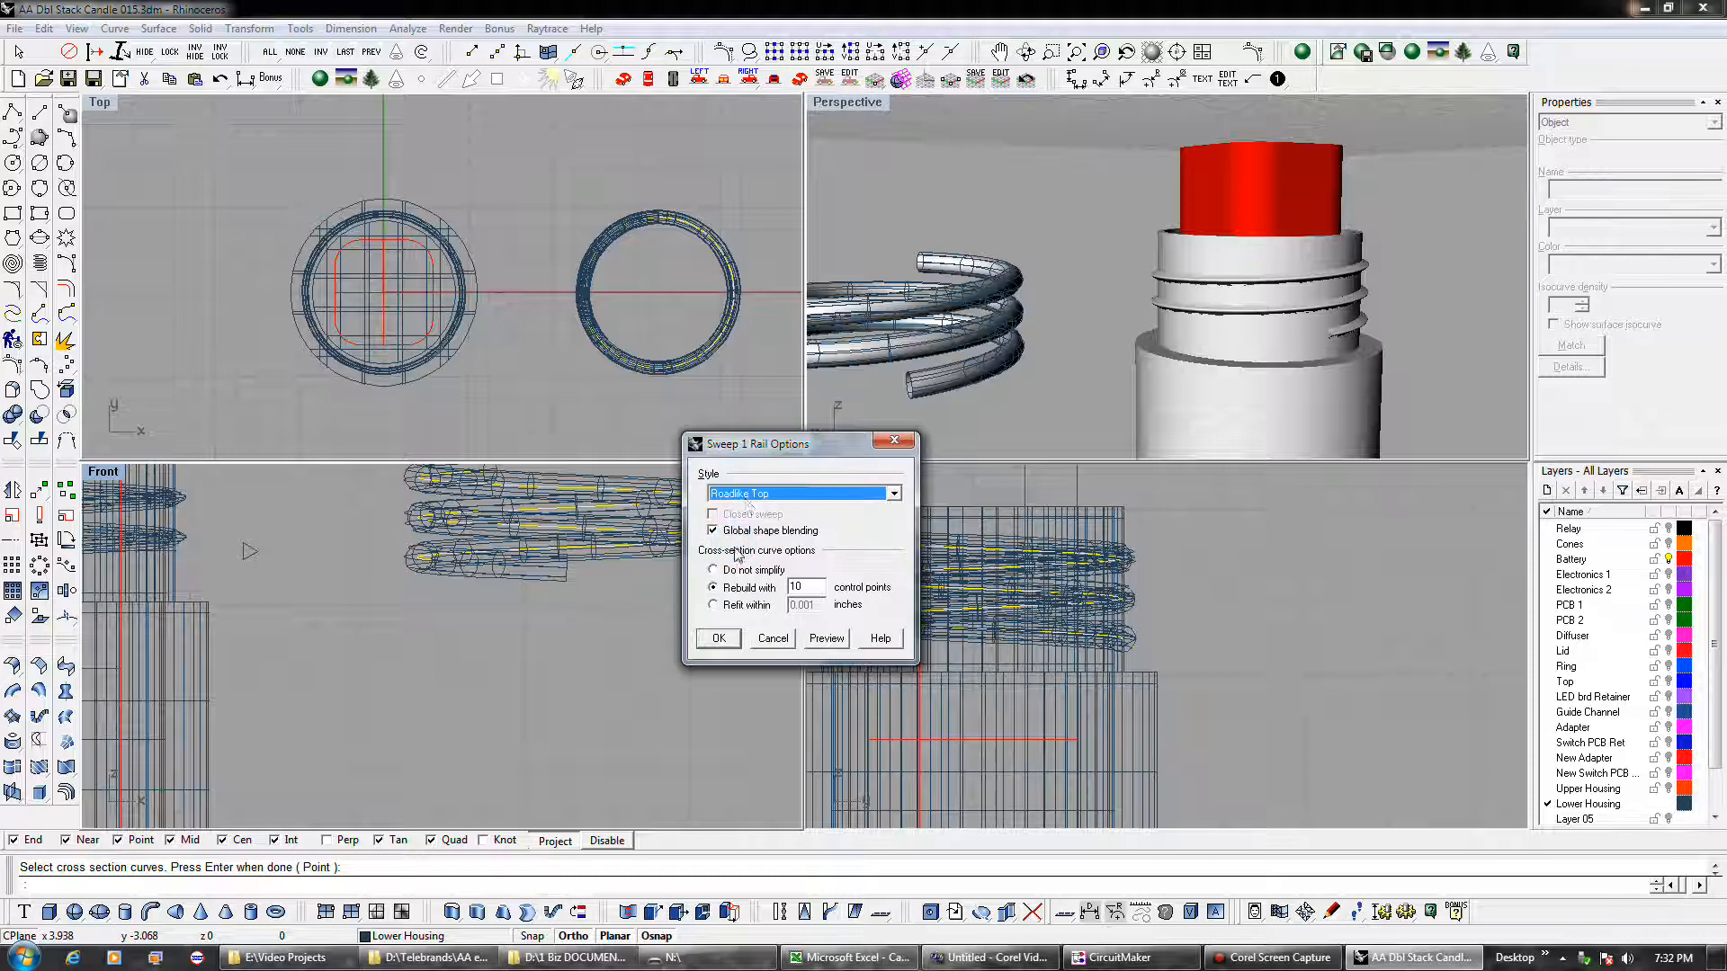
left_click(719, 639)
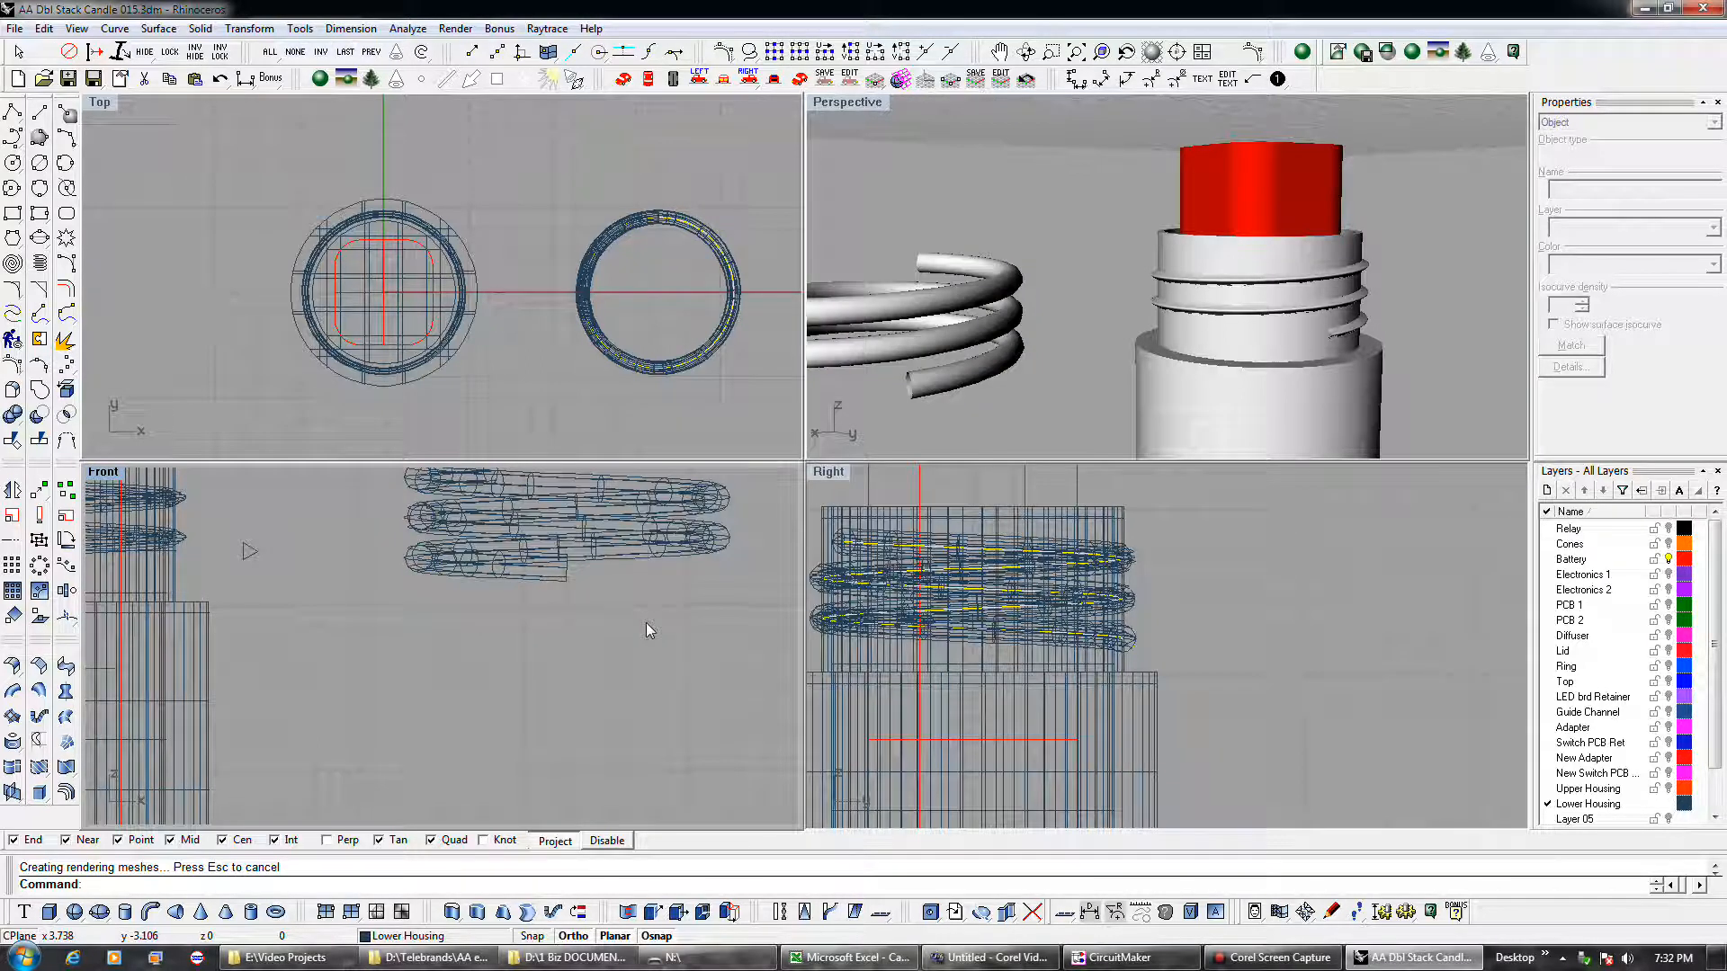
right_click_drag(865, 425, 926, 396)
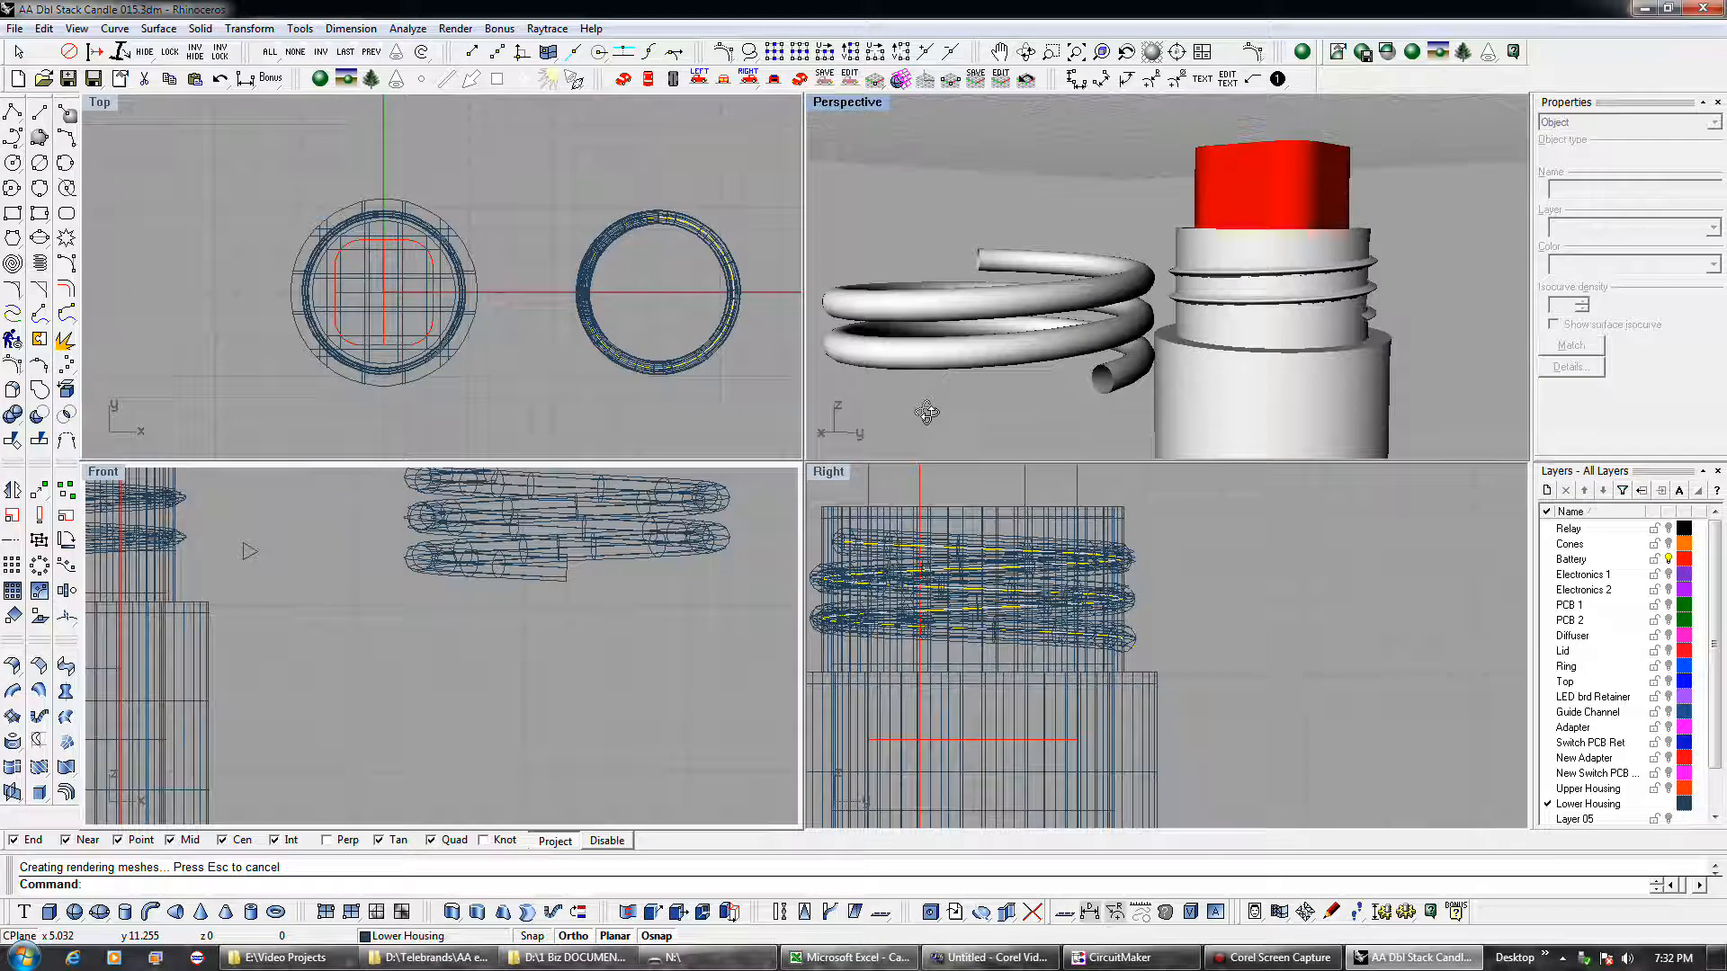
- Cap the planar holes at both ends of the swept coil
left_click(948, 358)
left_click(159, 28)
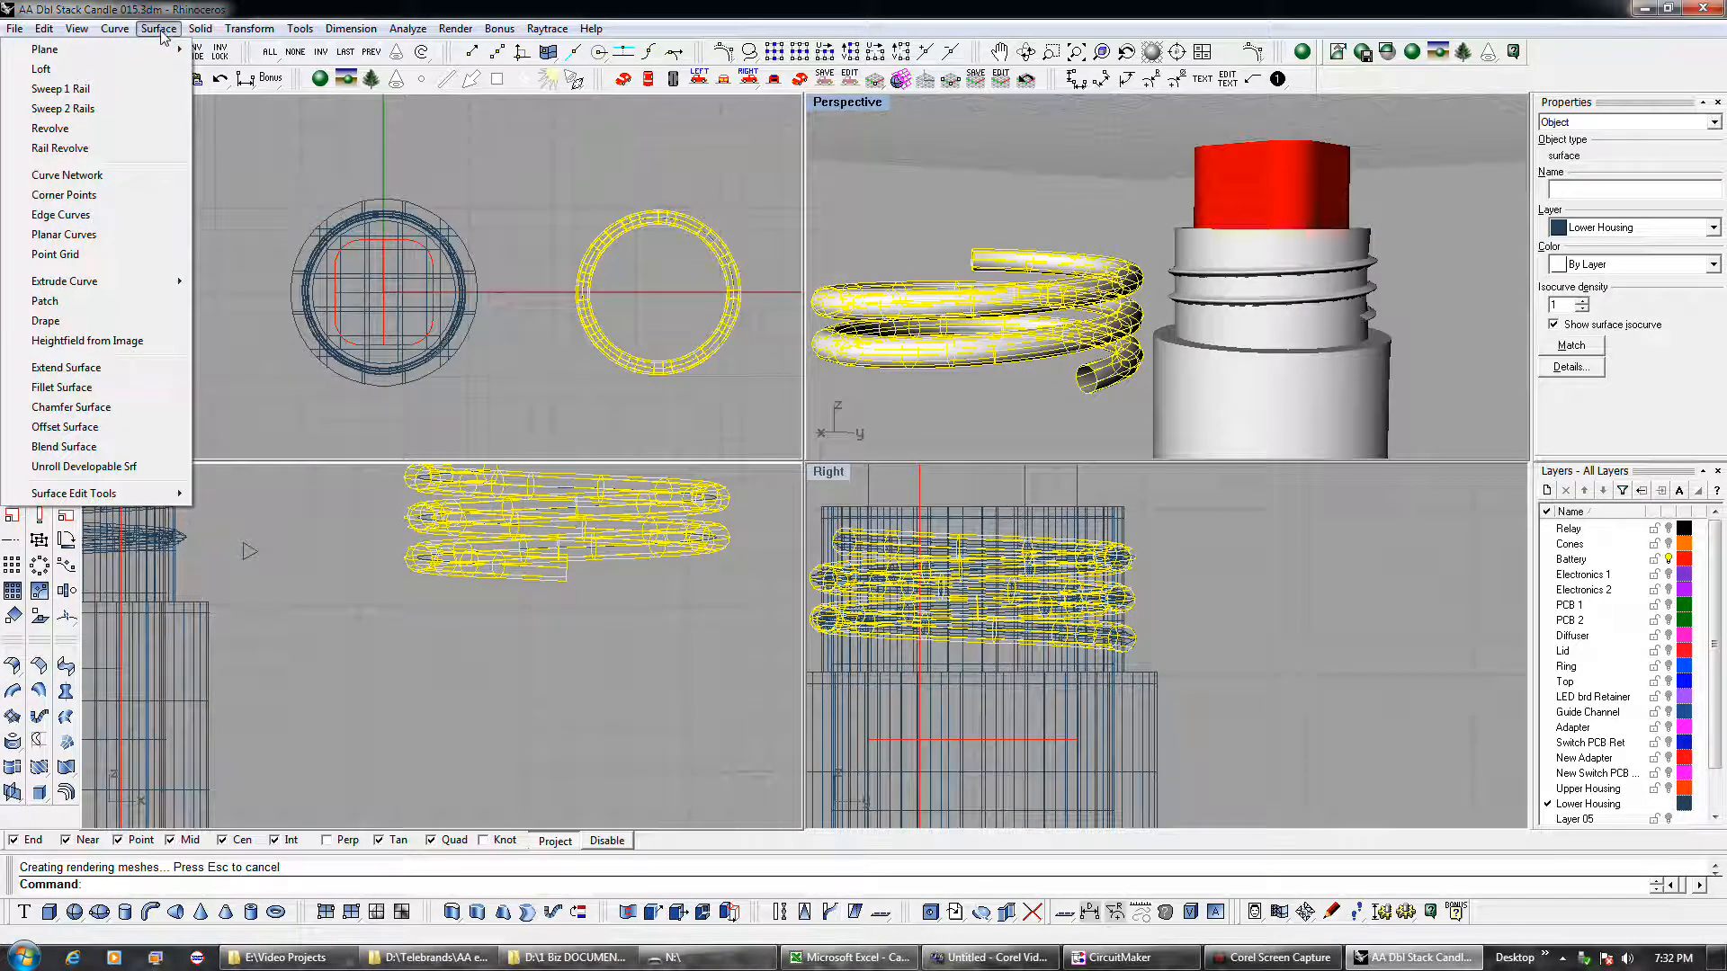
mouse_move(202, 29)
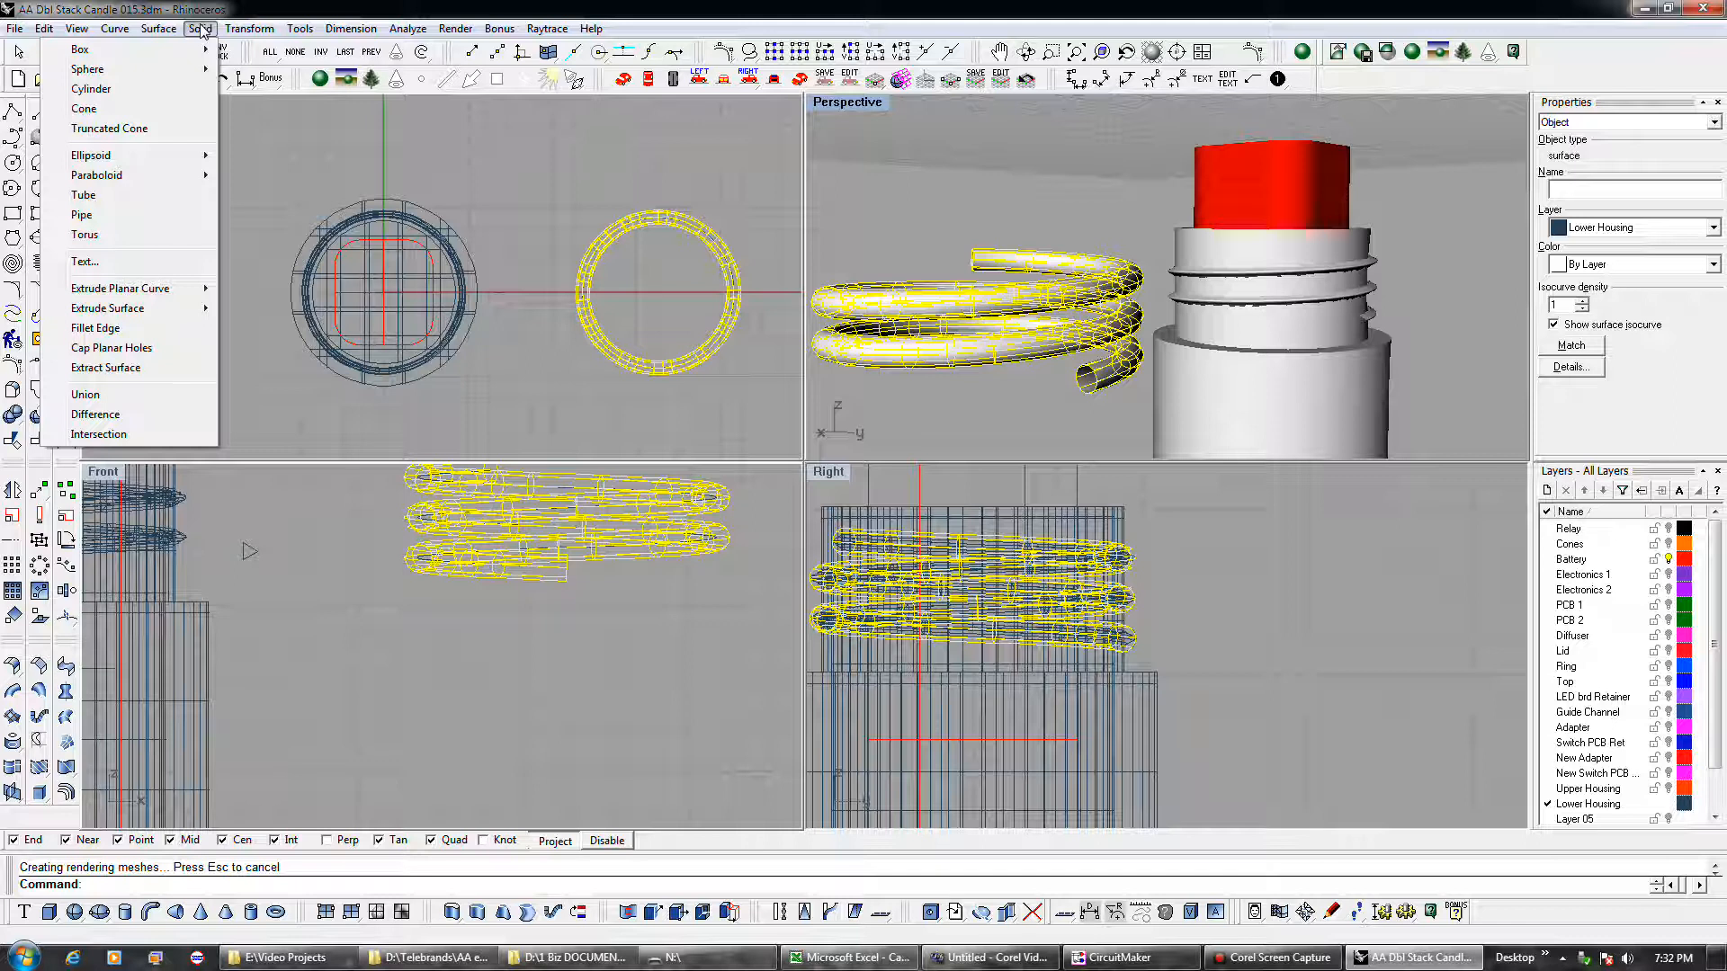
left_click(176, 259)
left_click(1213, 678)
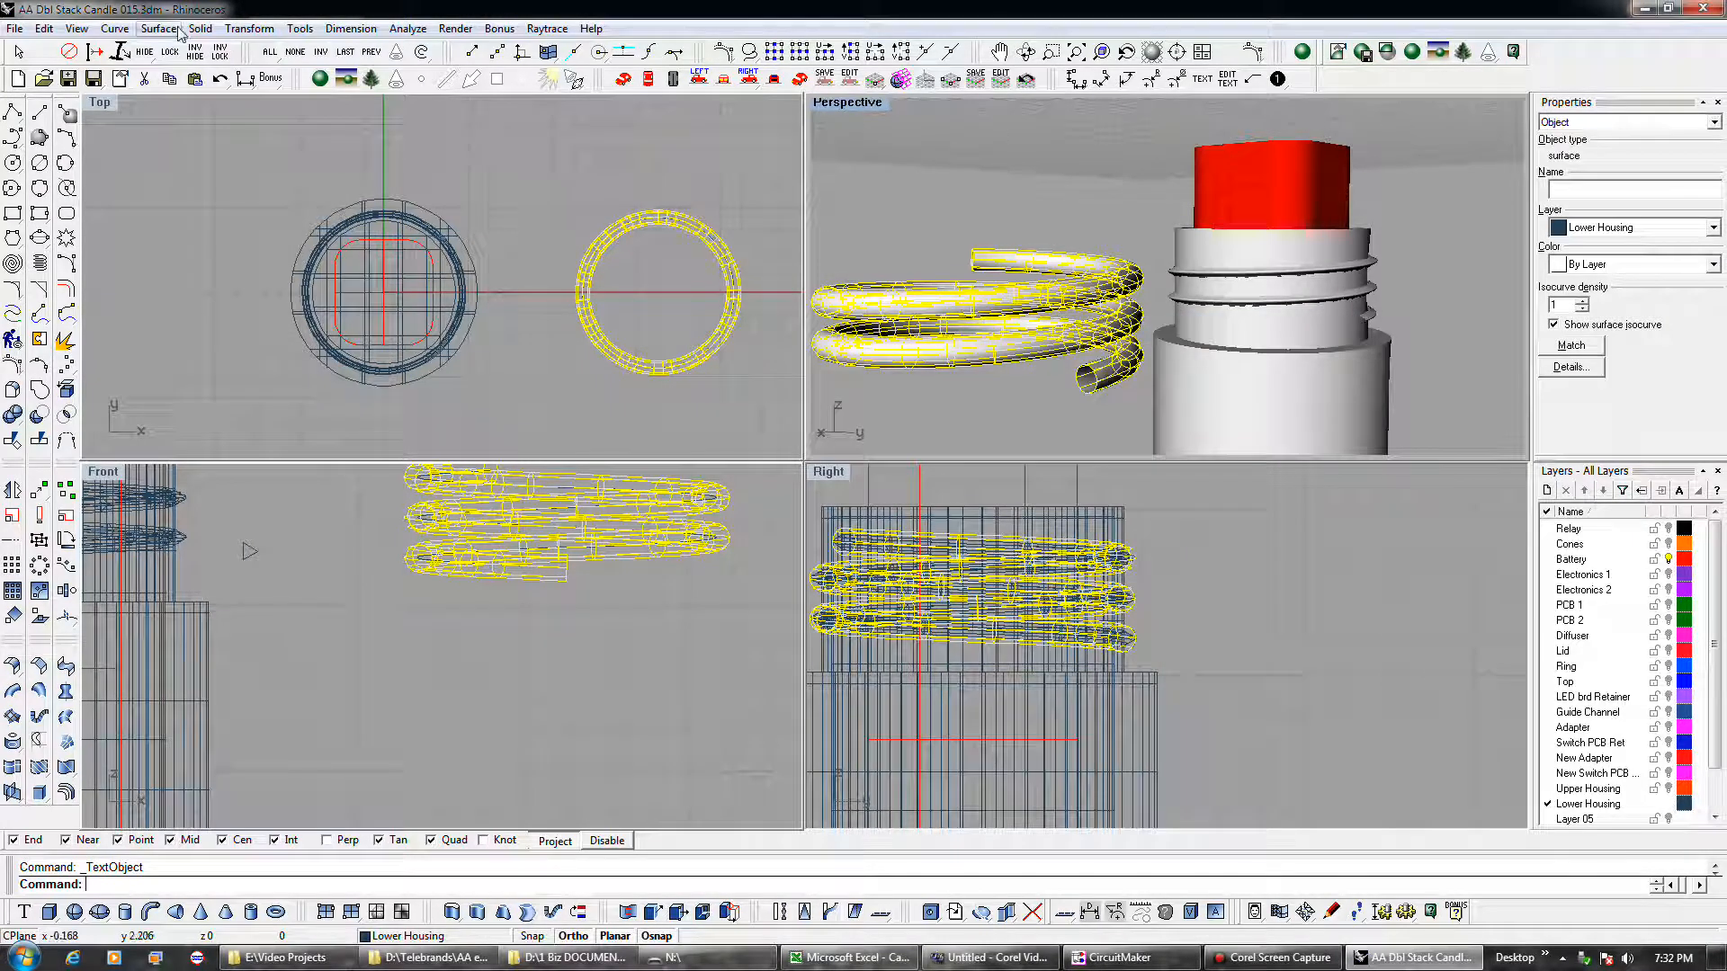
left_click(200, 29)
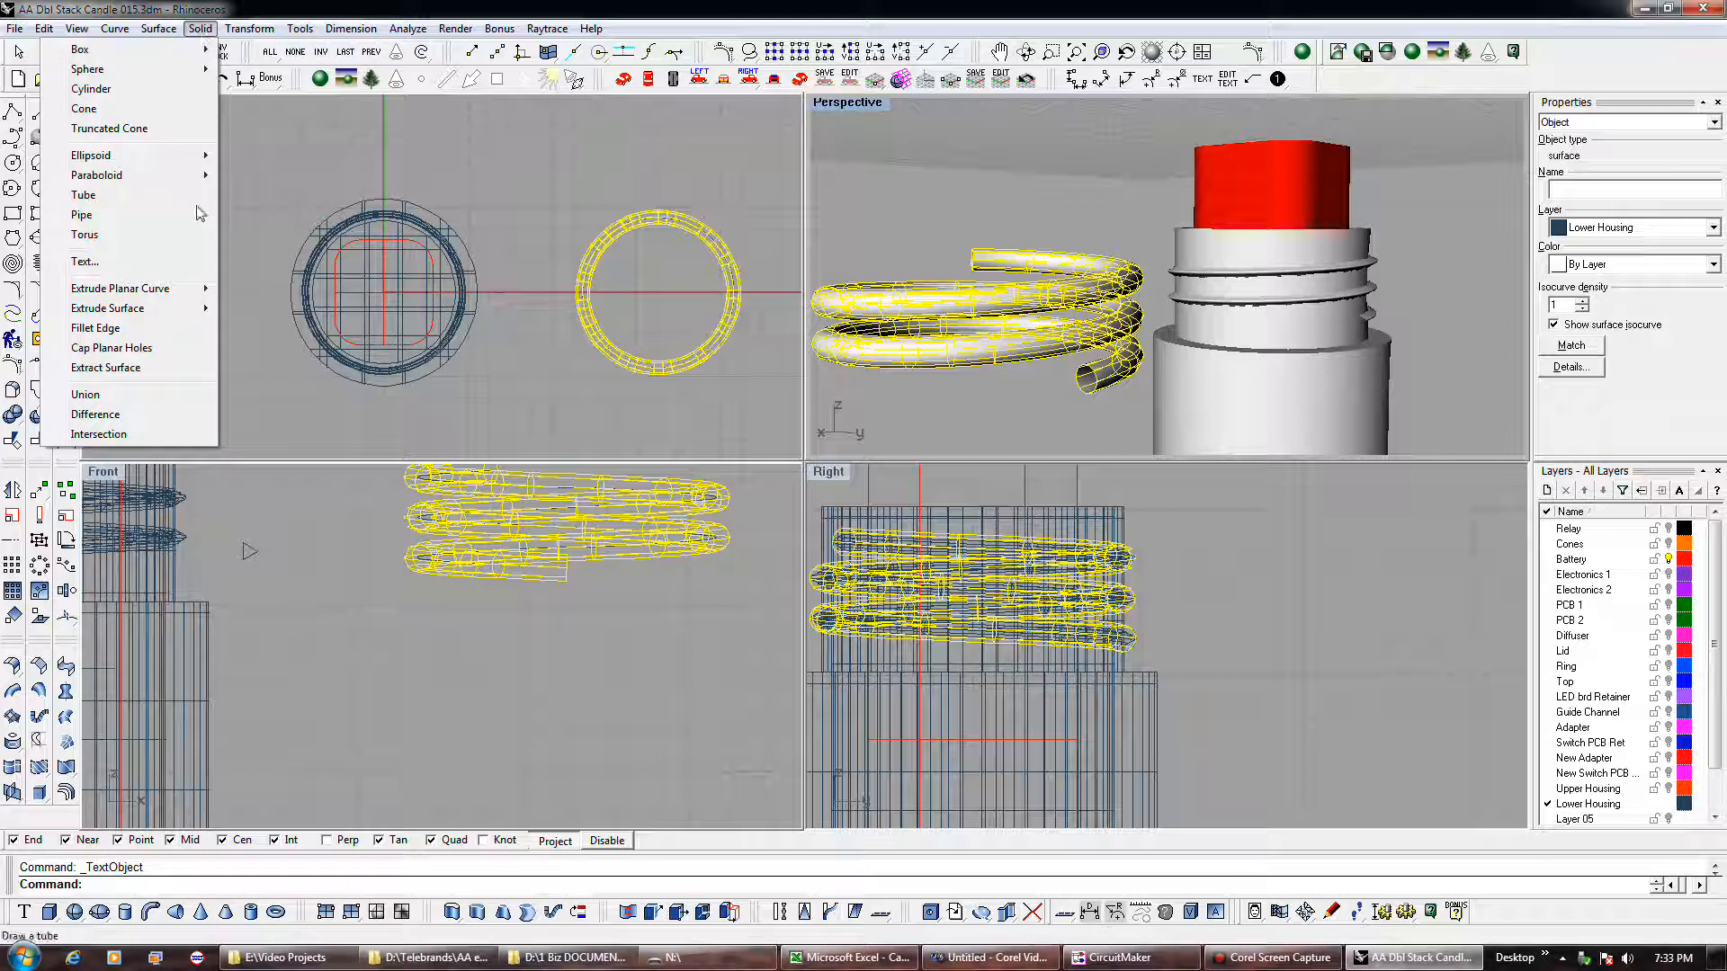
mouse_move(162, 297)
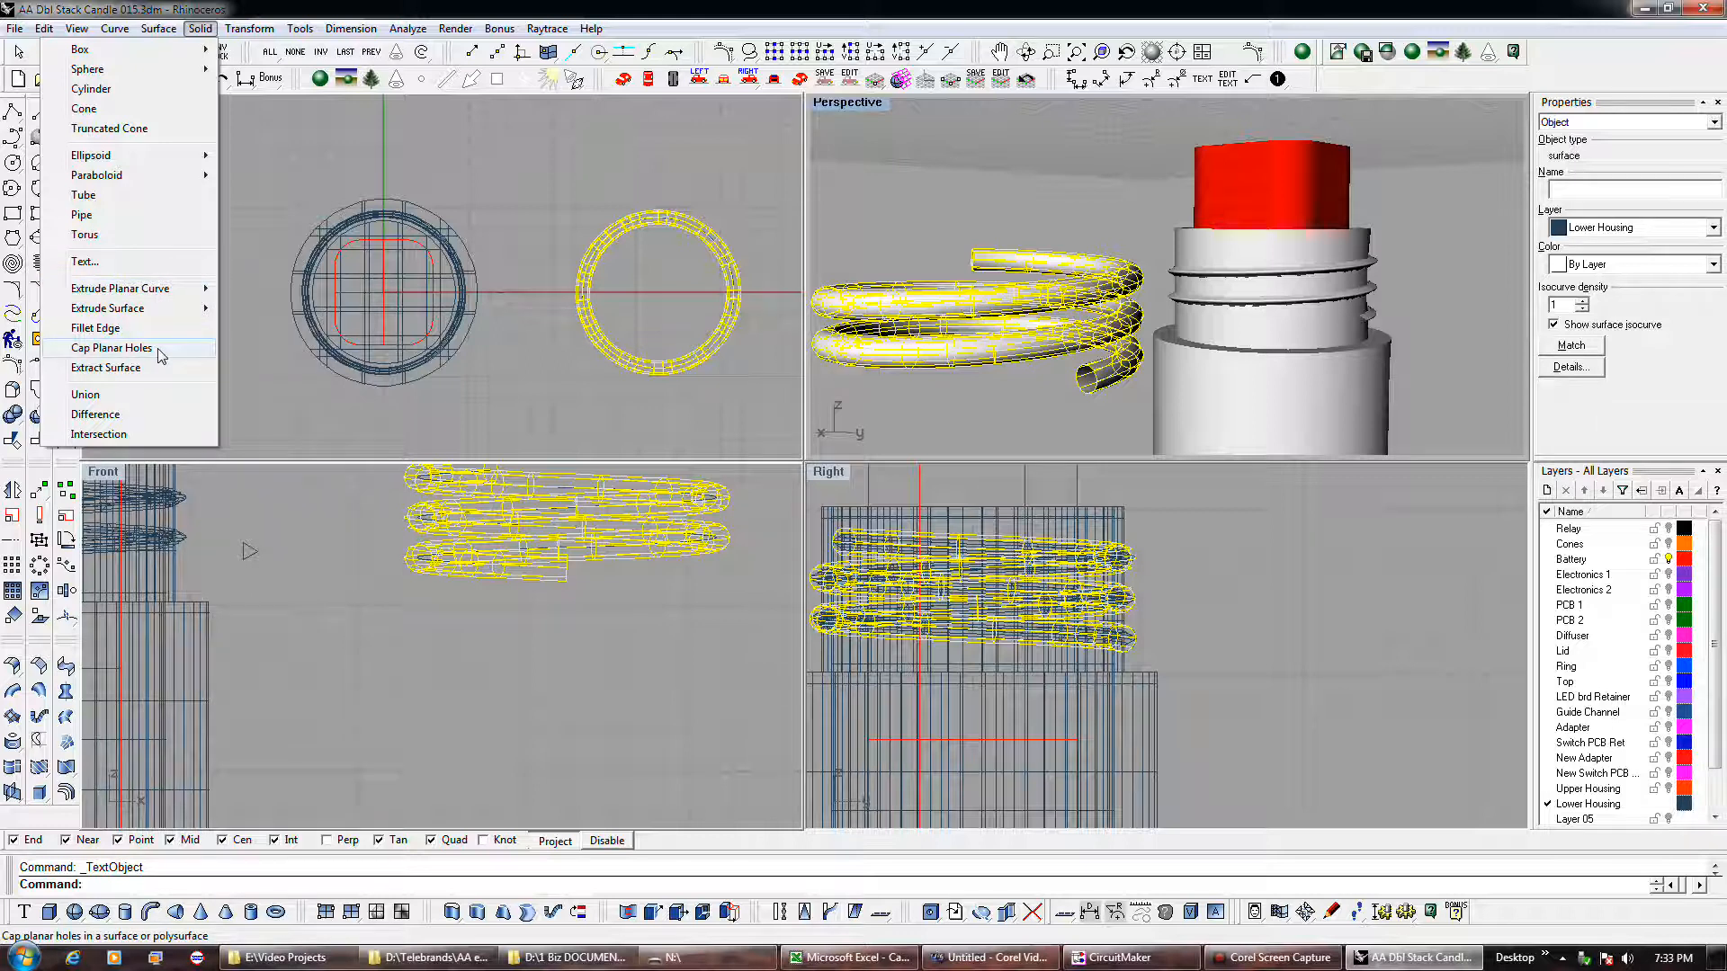
left_click(112, 348)
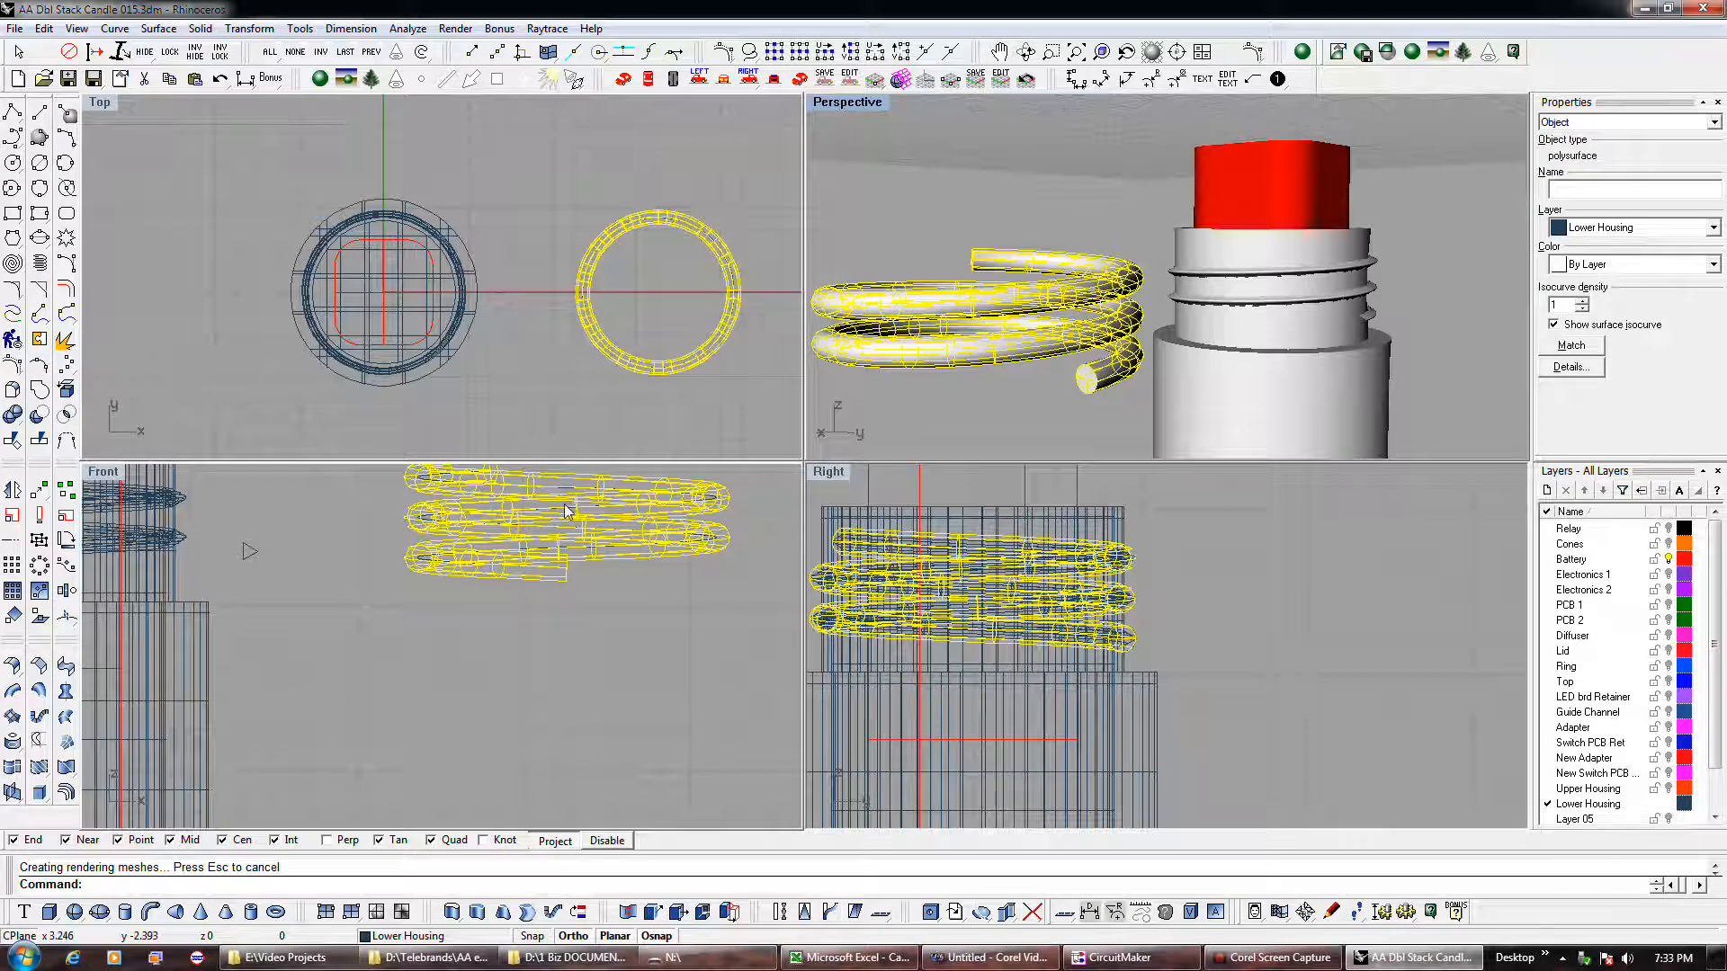
- Examine the capped end of the coil and the lower end of the thread on the housing neck
left_click(943, 420)
right_click_drag(942, 419, 908, 385)
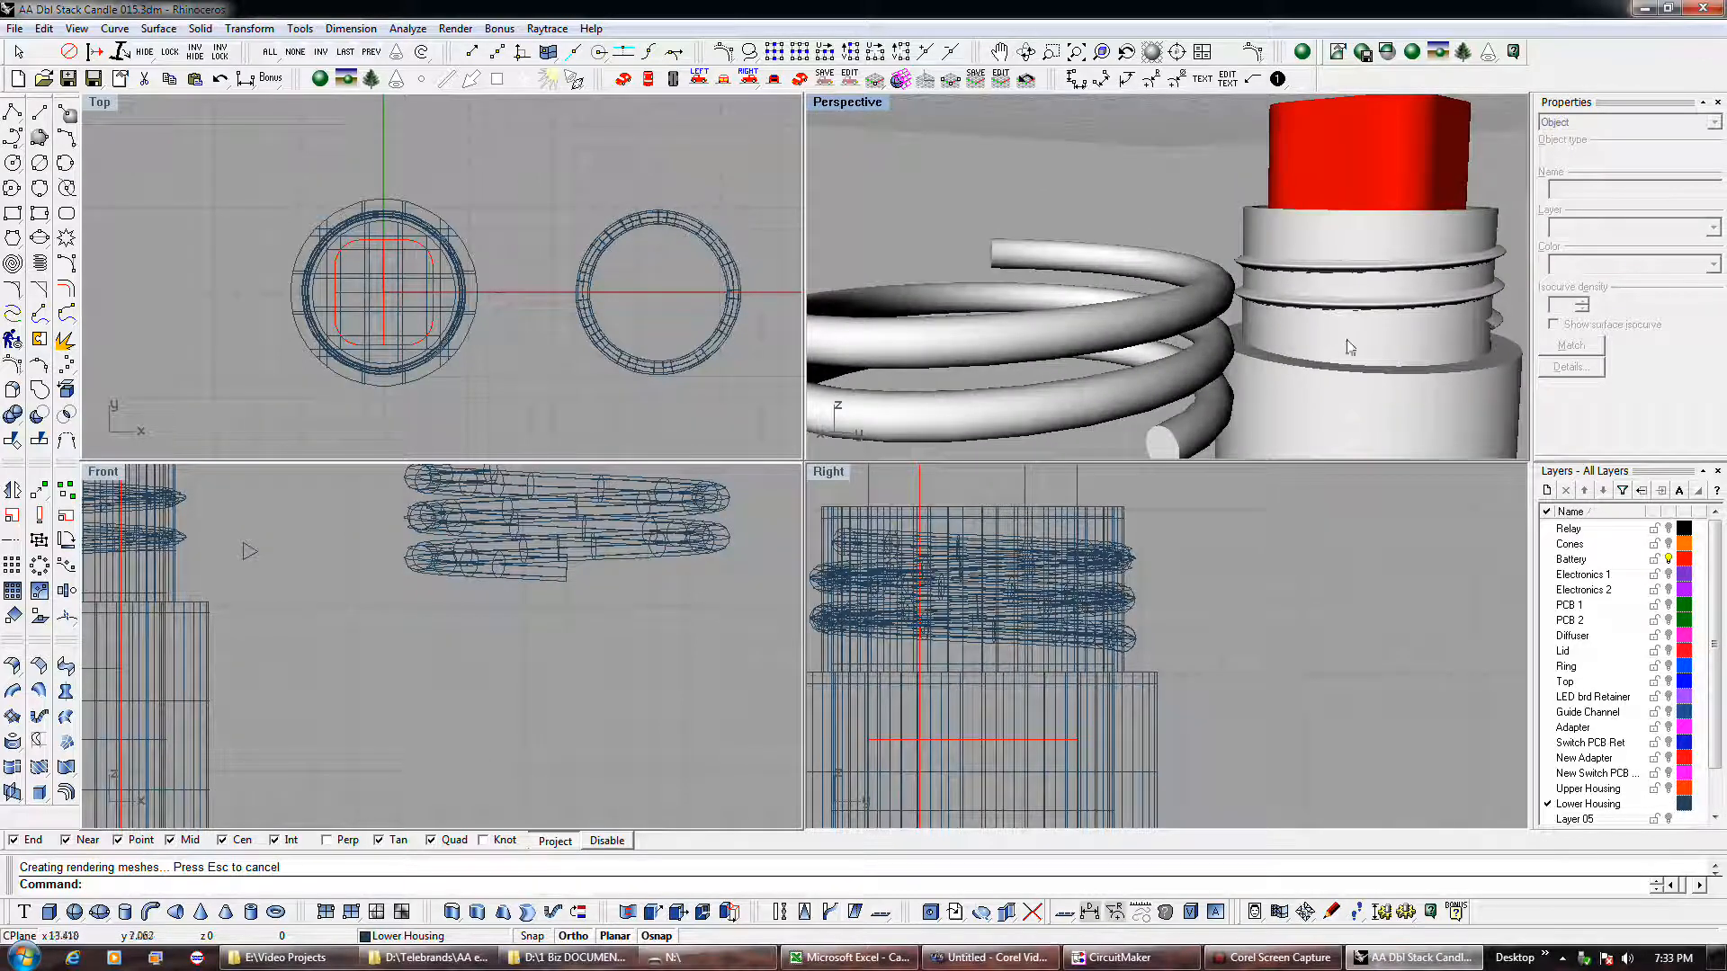
left_click(1361, 310)
right_click(1361, 310)
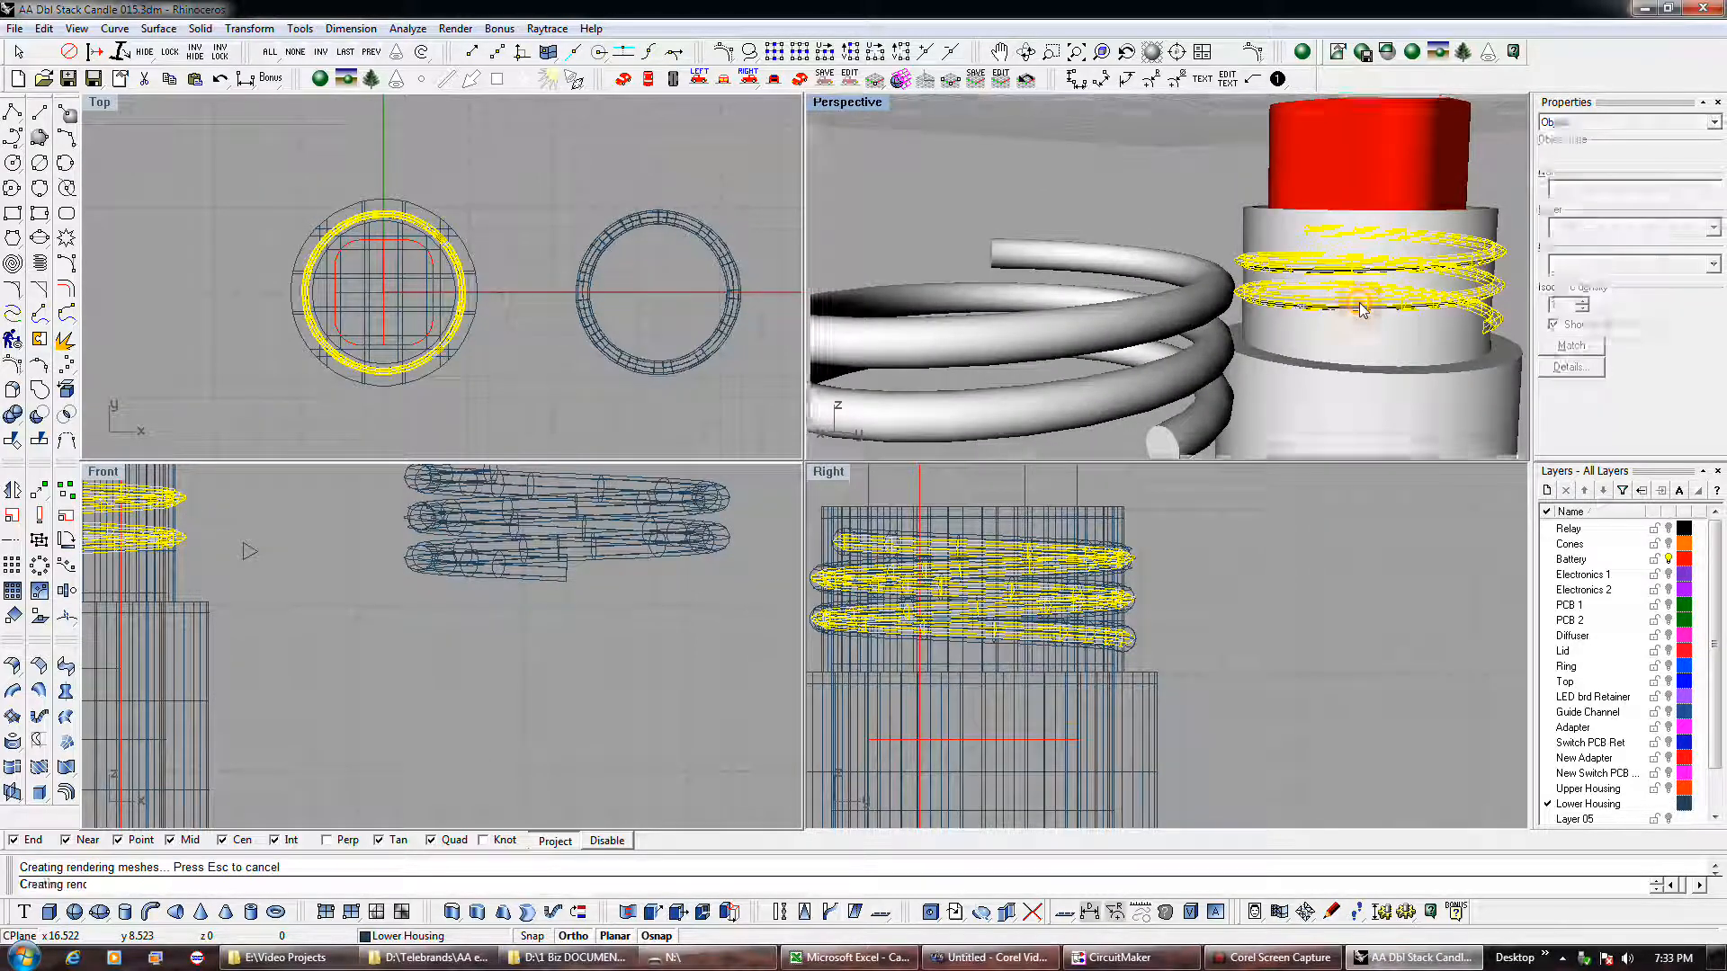
left_click(1512, 311)
scroll(1513, 308, "up", 3)
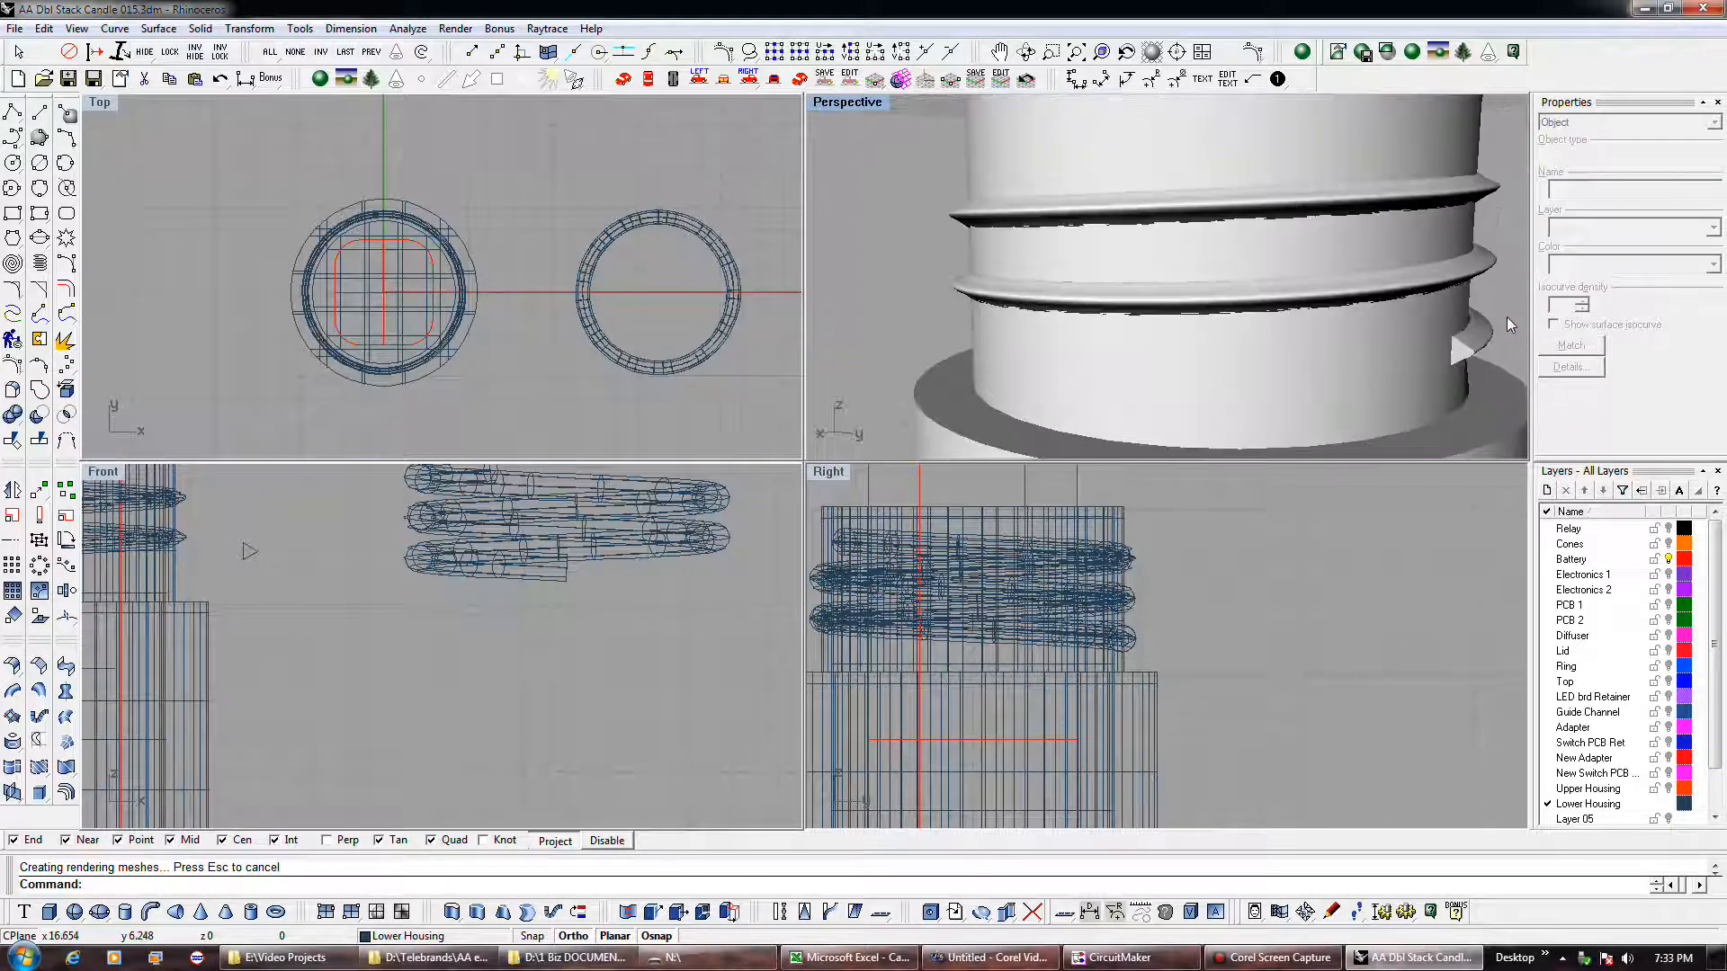
right_click_drag(1457, 363, 1277, 414)
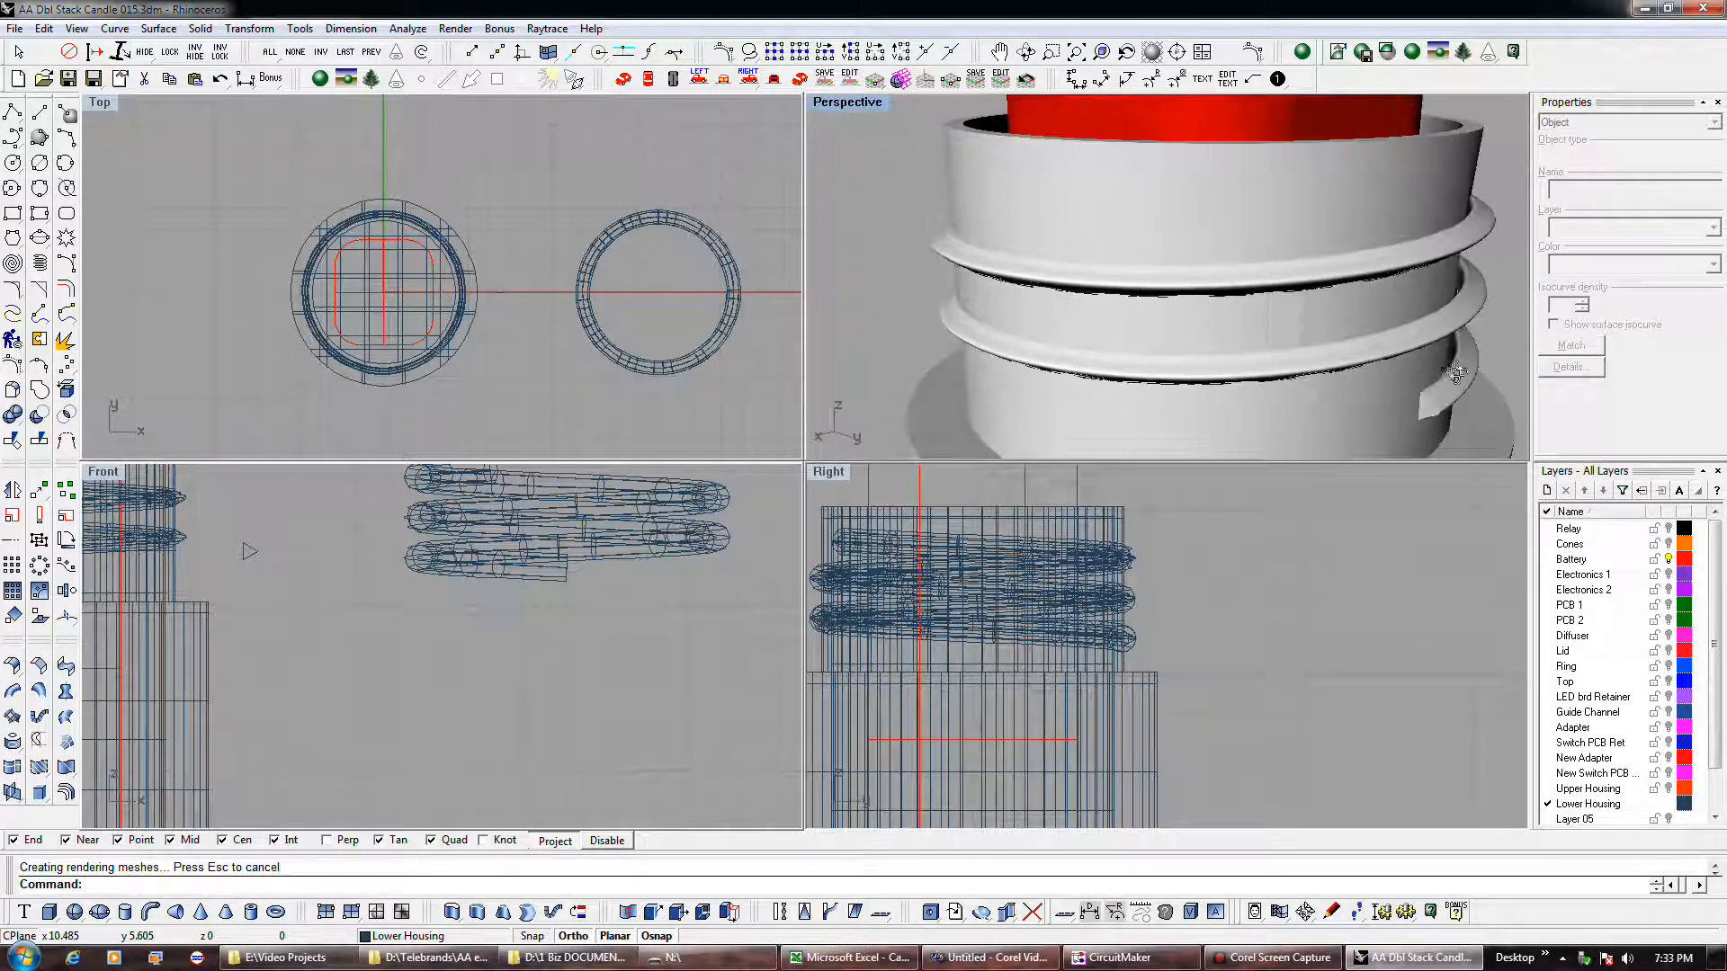
- Delete the practice coil beside the housing together with its helix and circle curves
scroll(569, 575, "down", 3)
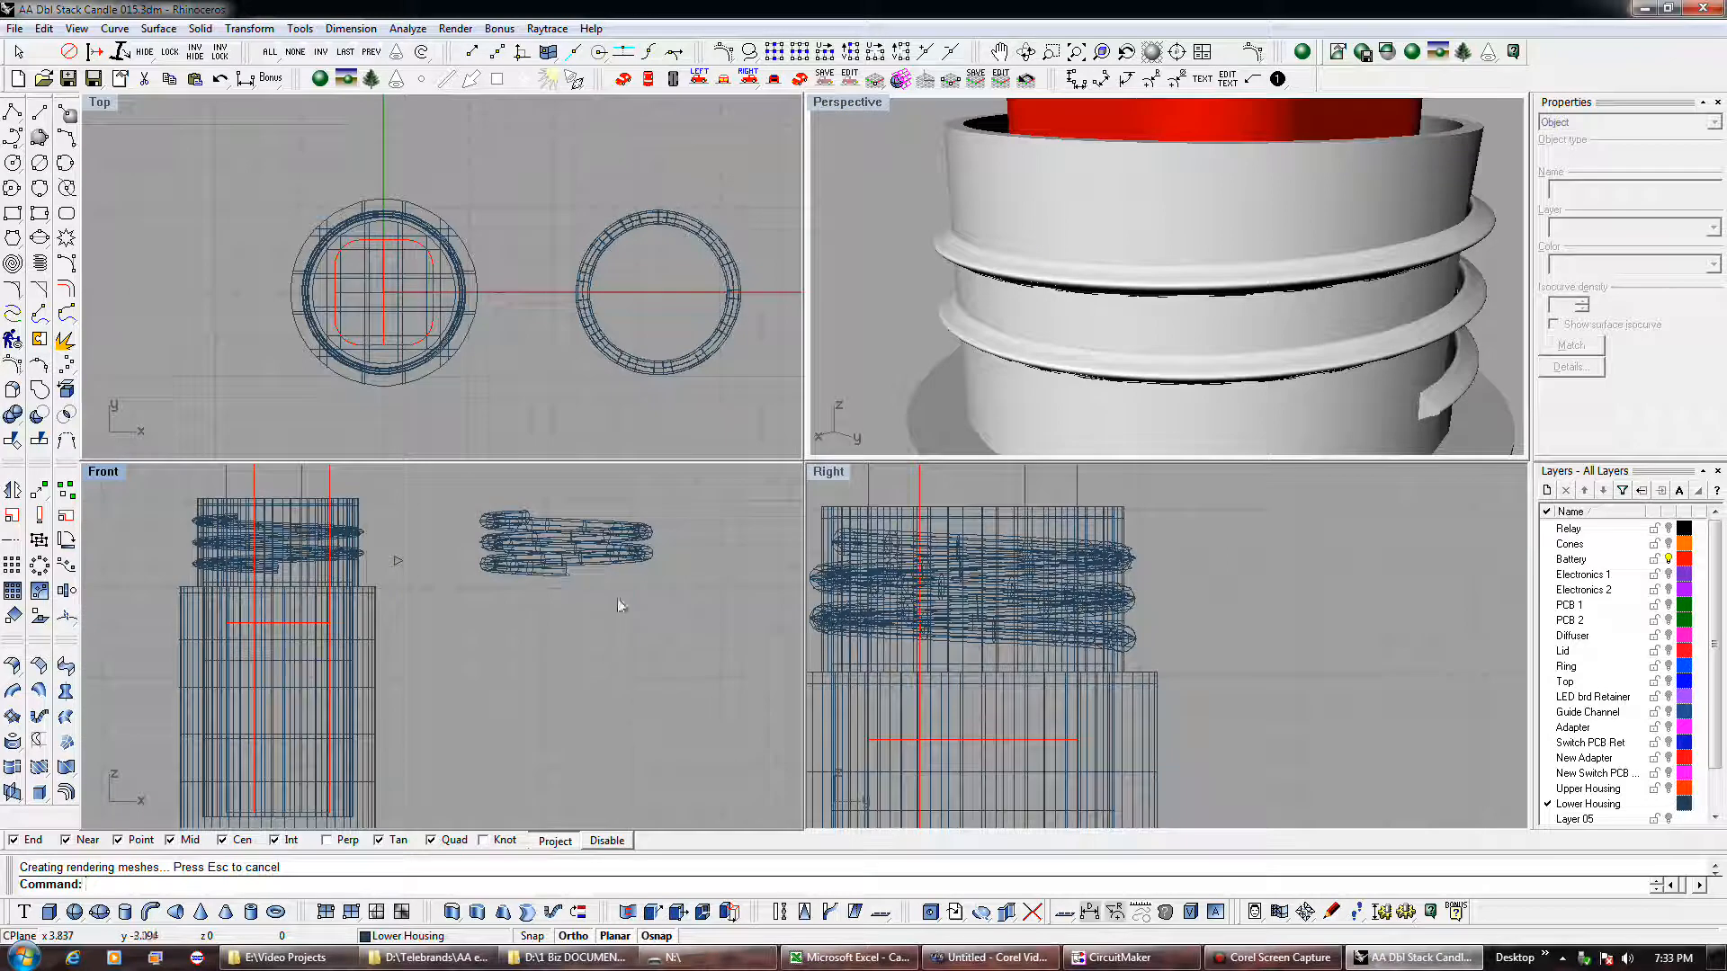
left_click(511, 520)
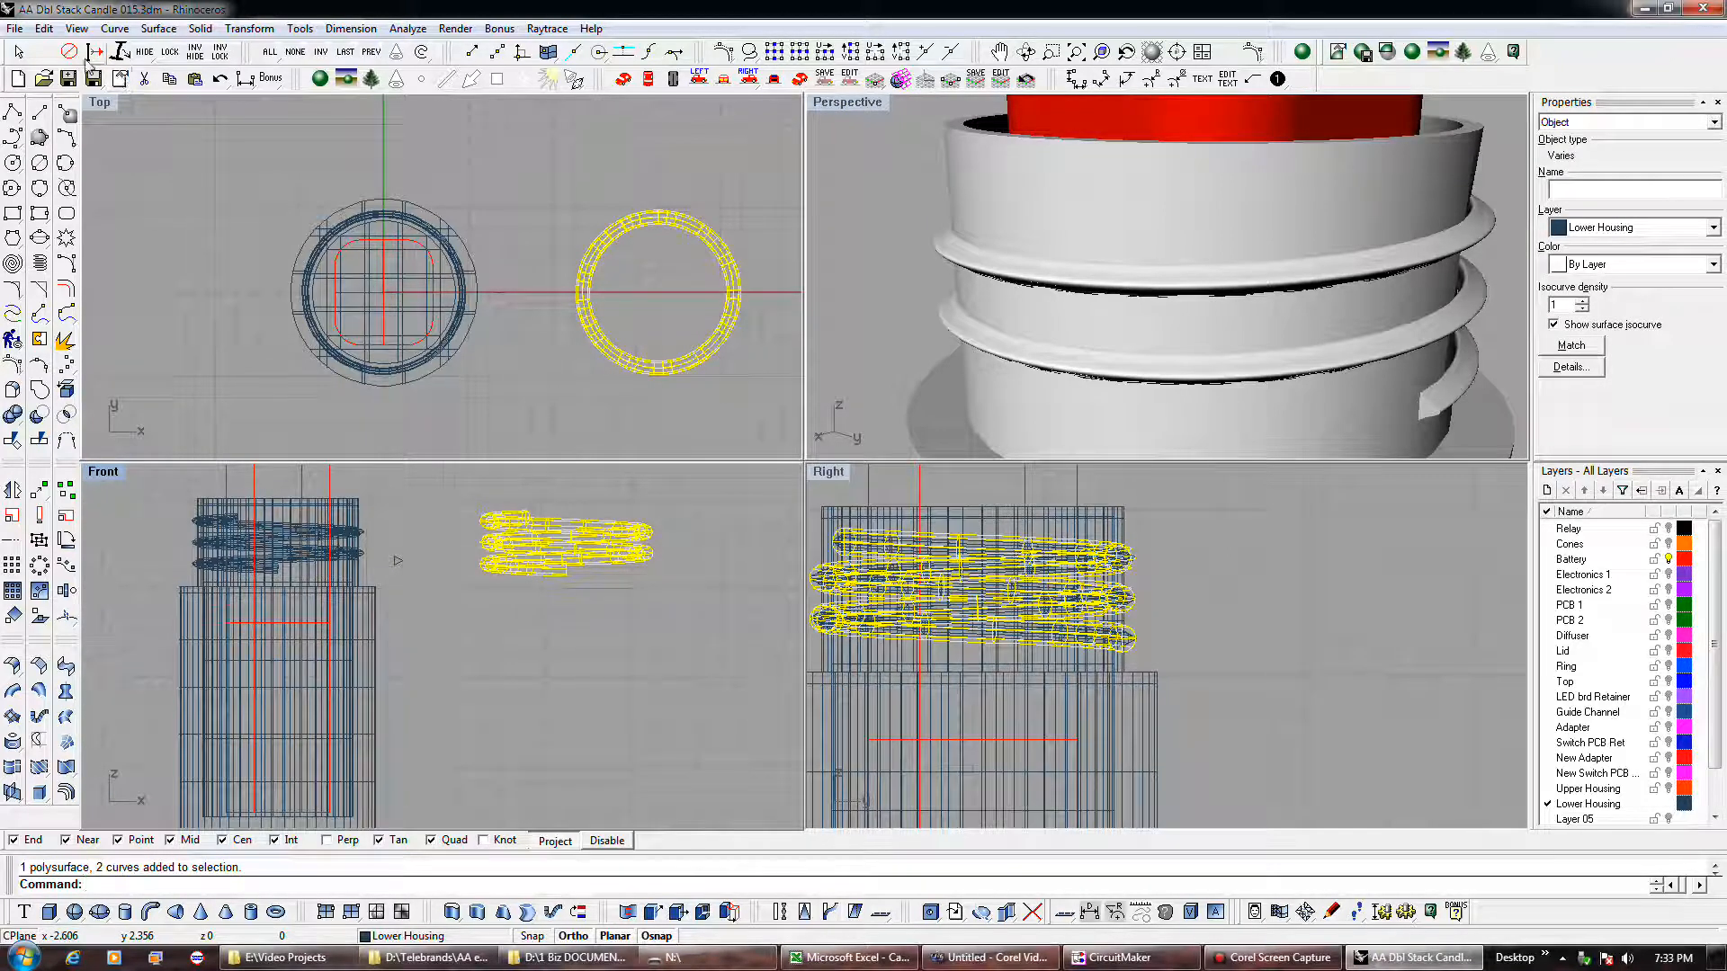
left_click(70, 52)
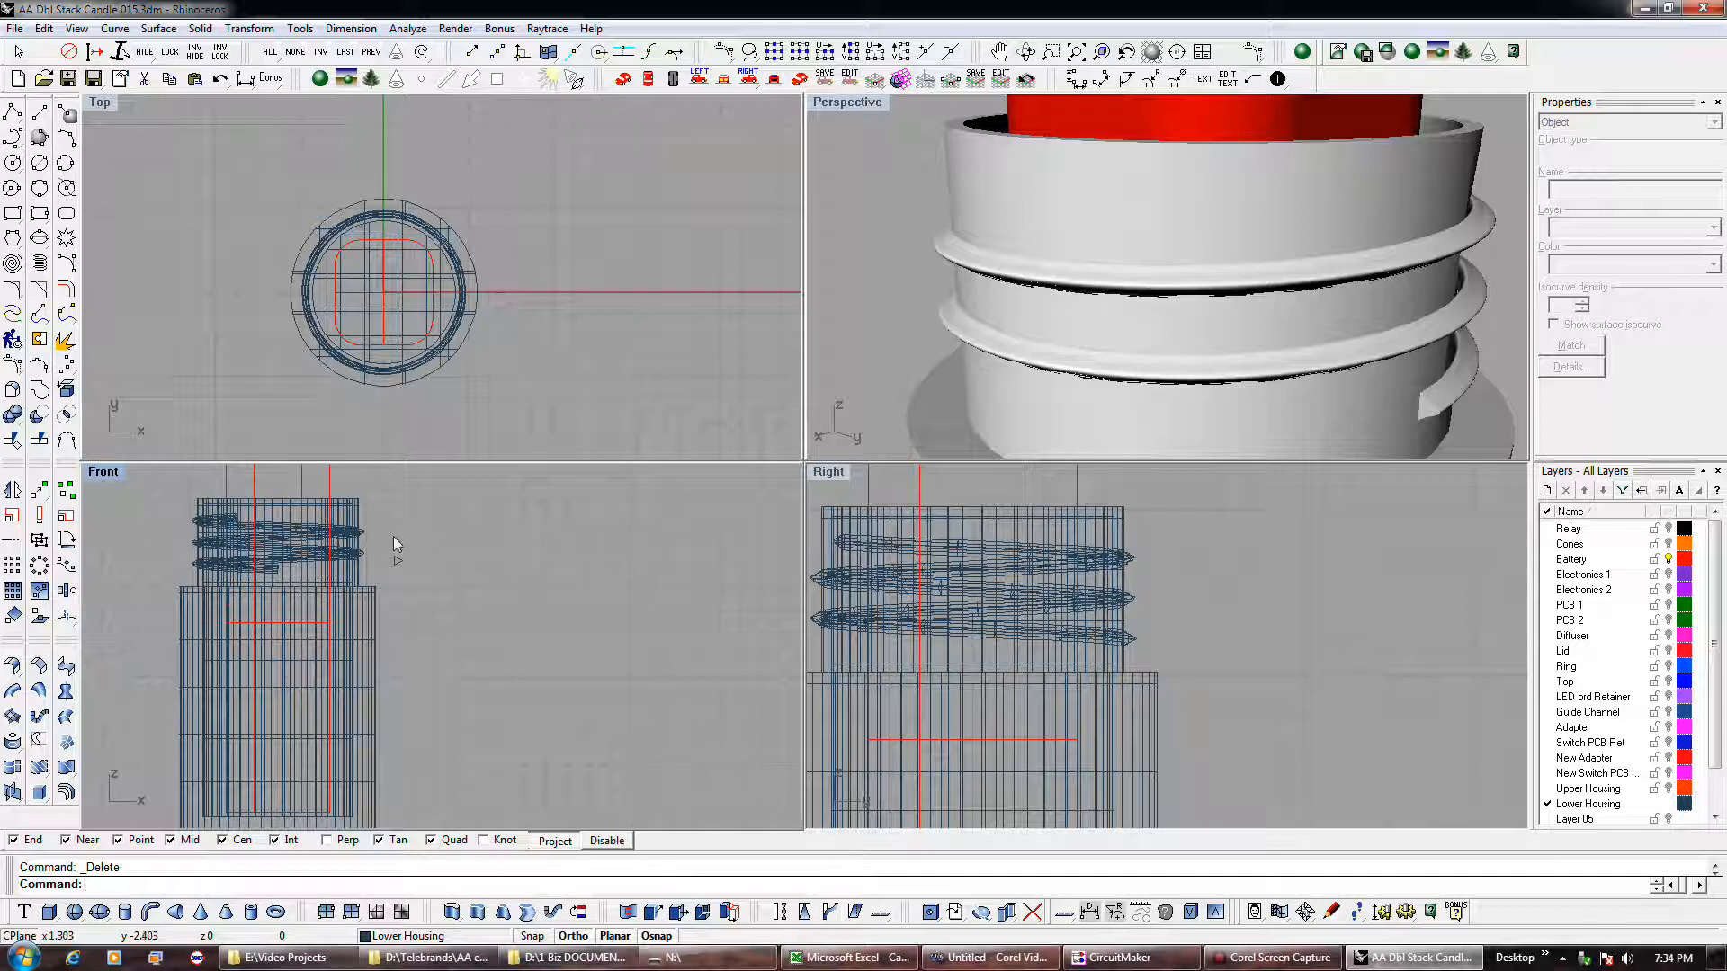
- Boolean-union the lower housing body with the thread around its neck
left_click(342, 519)
scroll(337, 535, "up", 3)
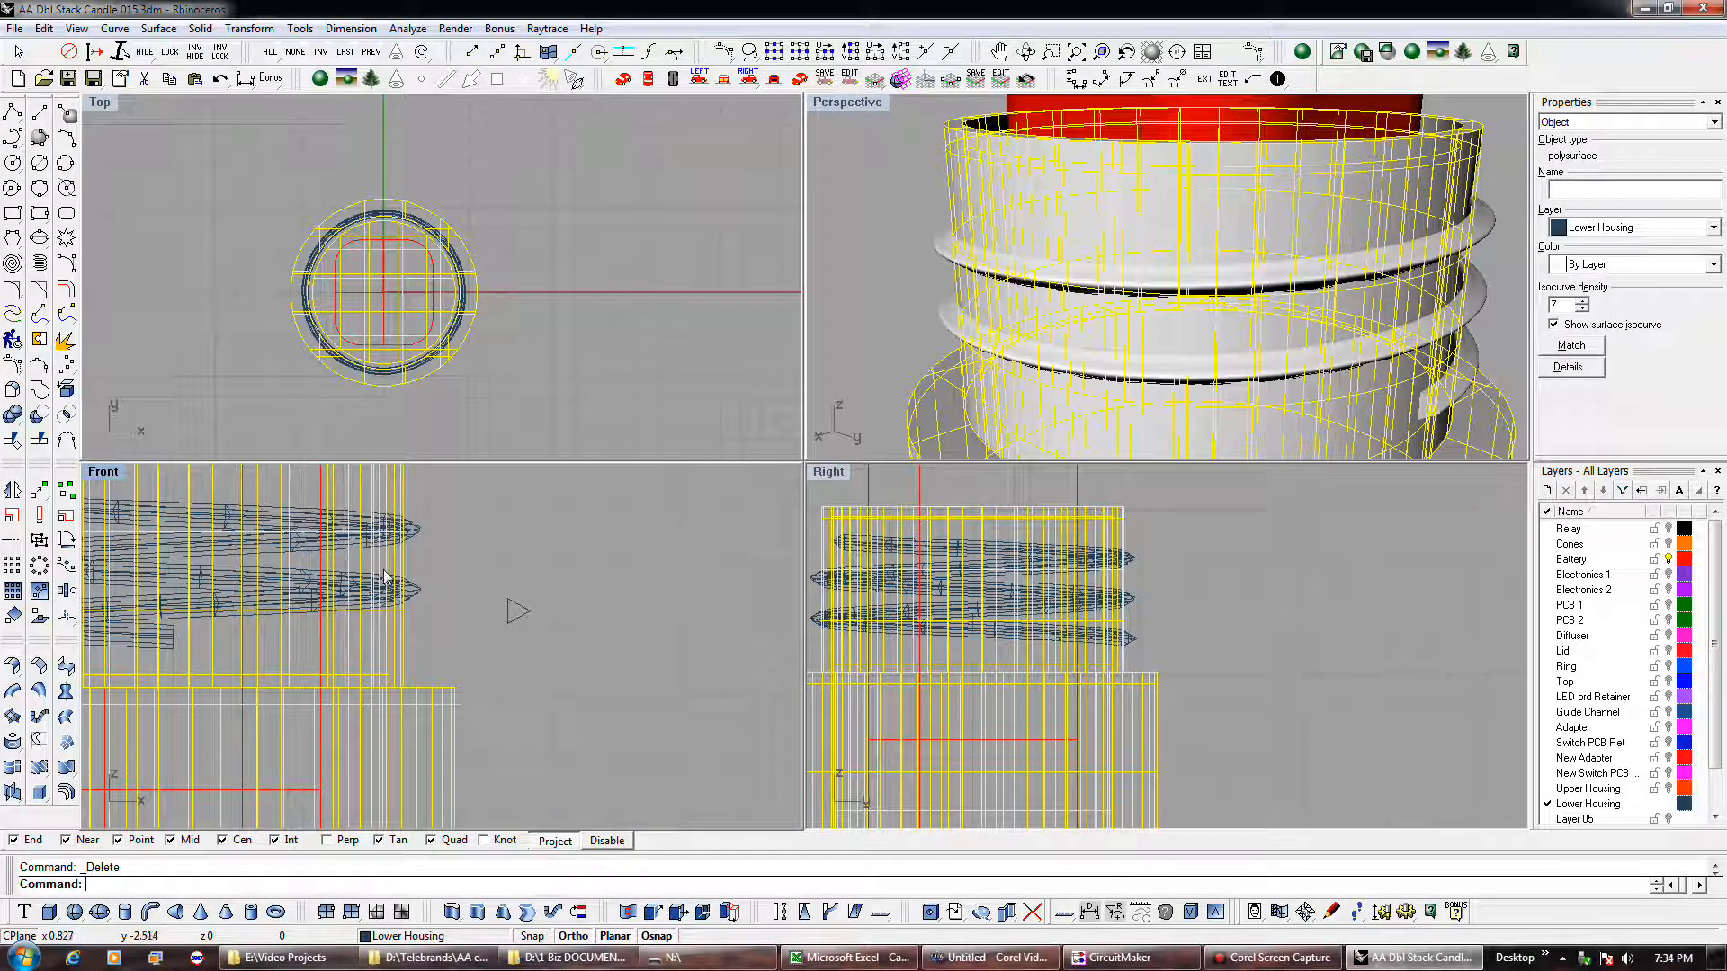
left_click(414, 519, "shift")
left_click(13, 415)
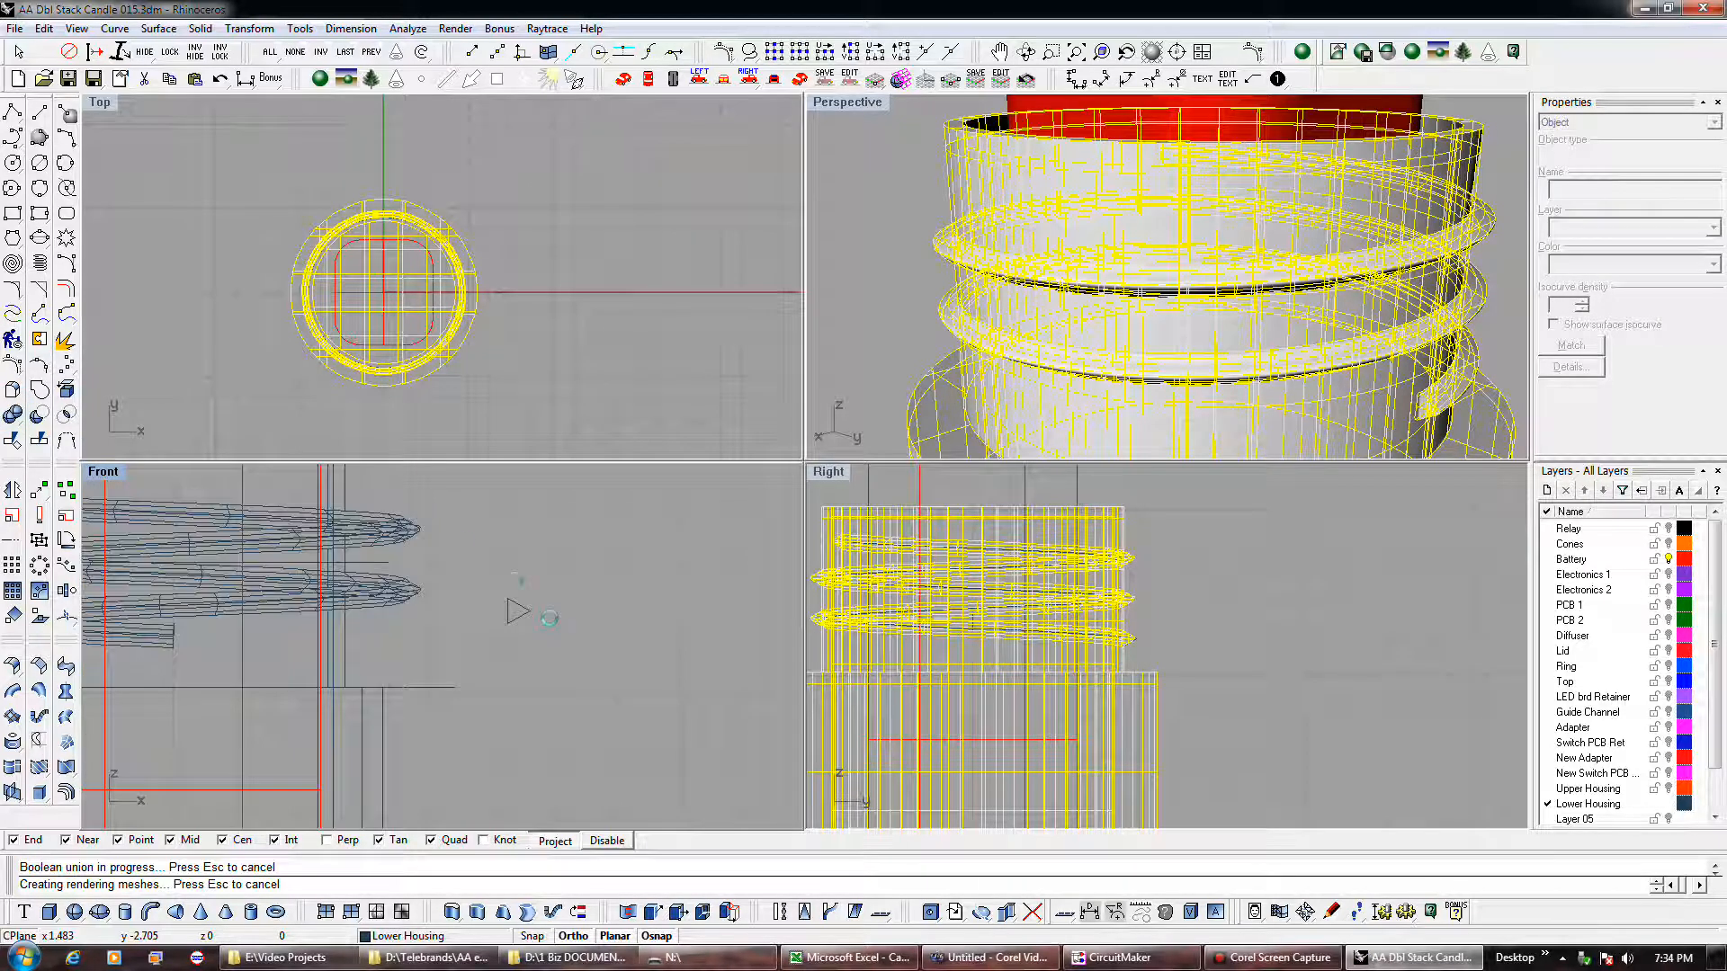
- Show the hidden flared base, Boolean-union it with the threaded lower housing, and inspect the whole part in perspective
left_click(400, 538)
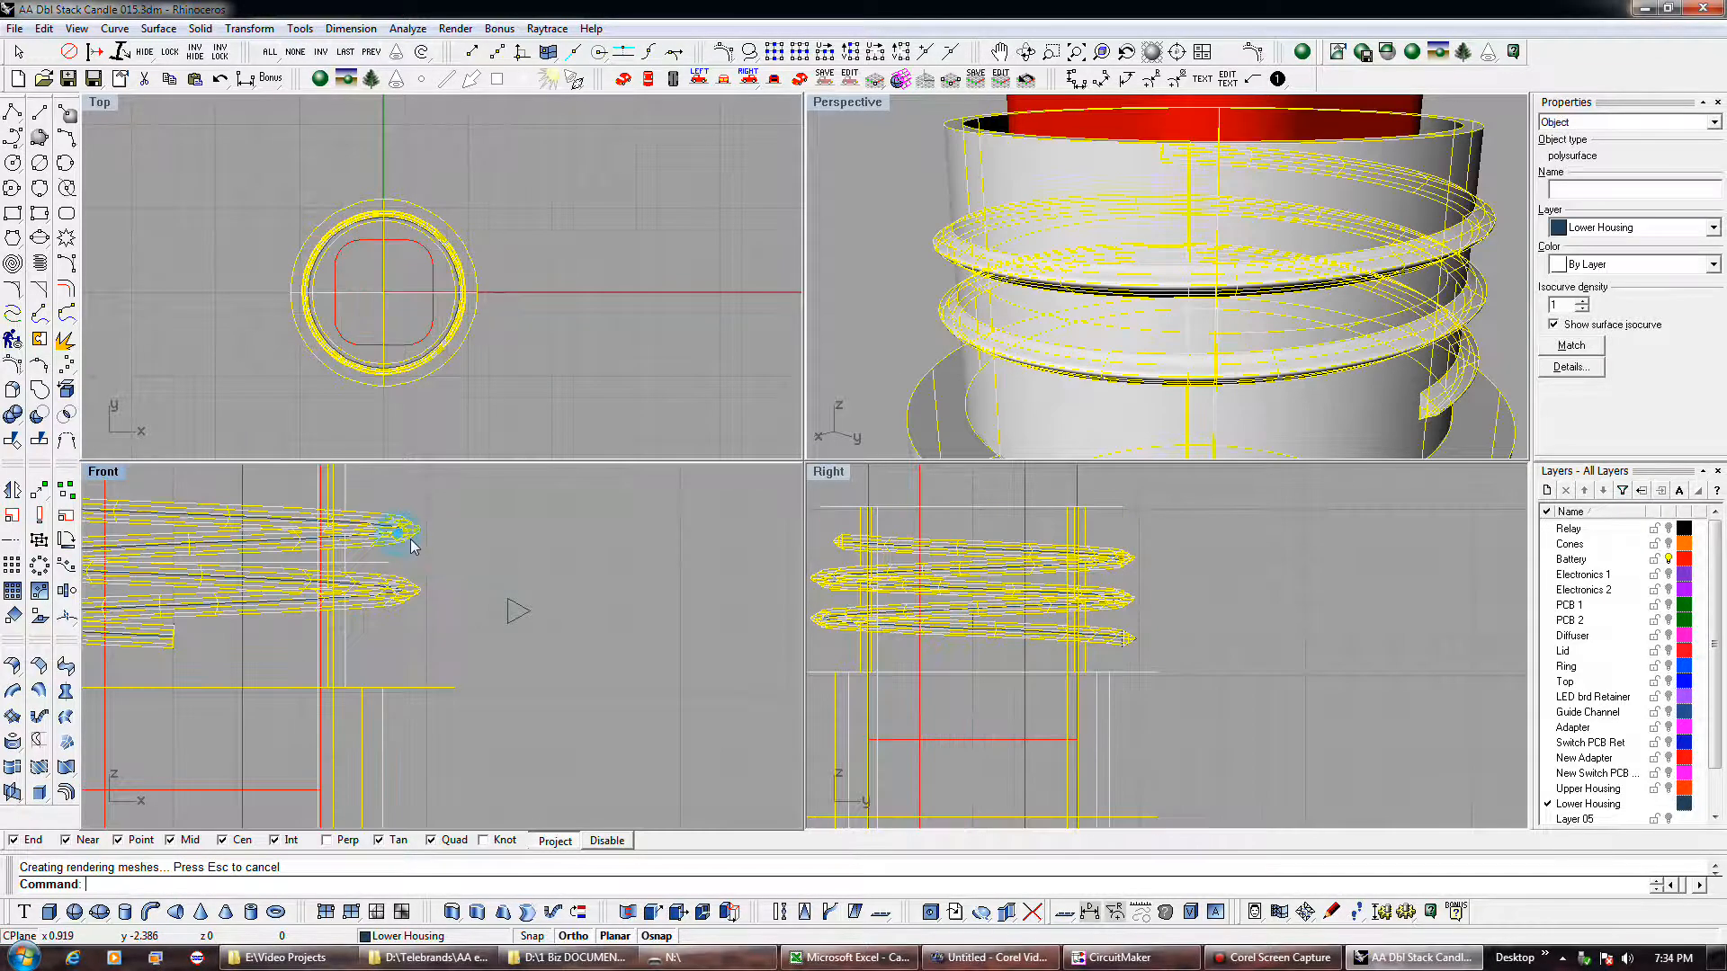
scroll(495, 544, "down", 5)
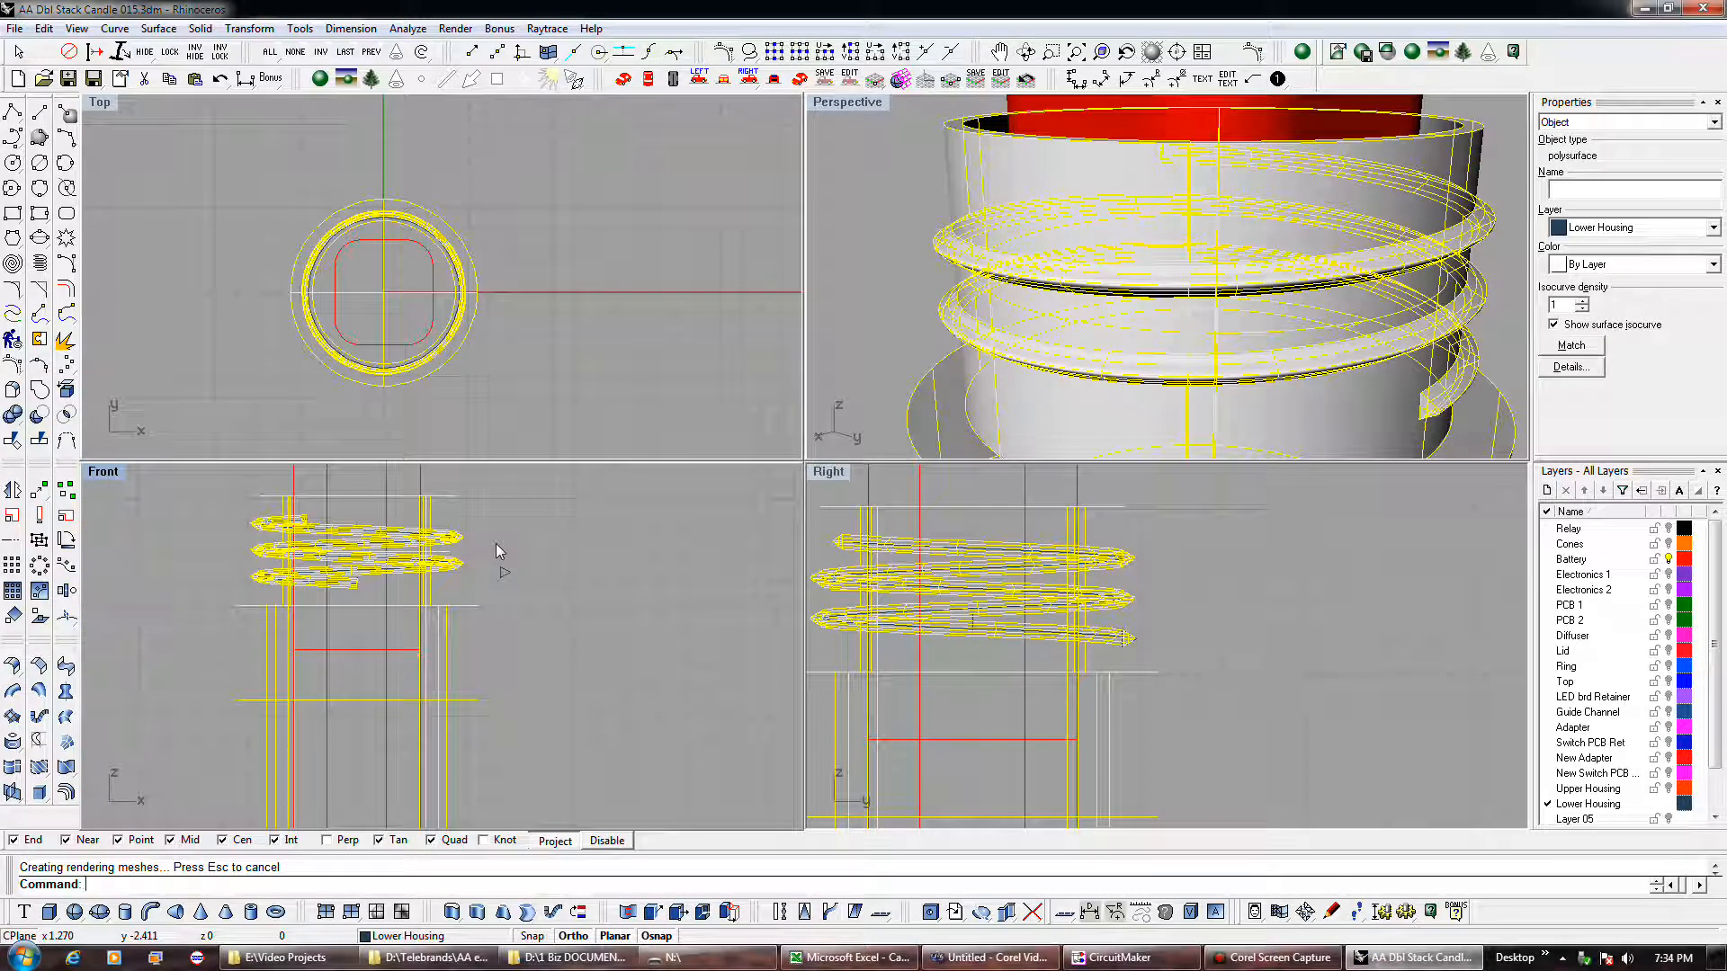
scroll(495, 543, "down", 3)
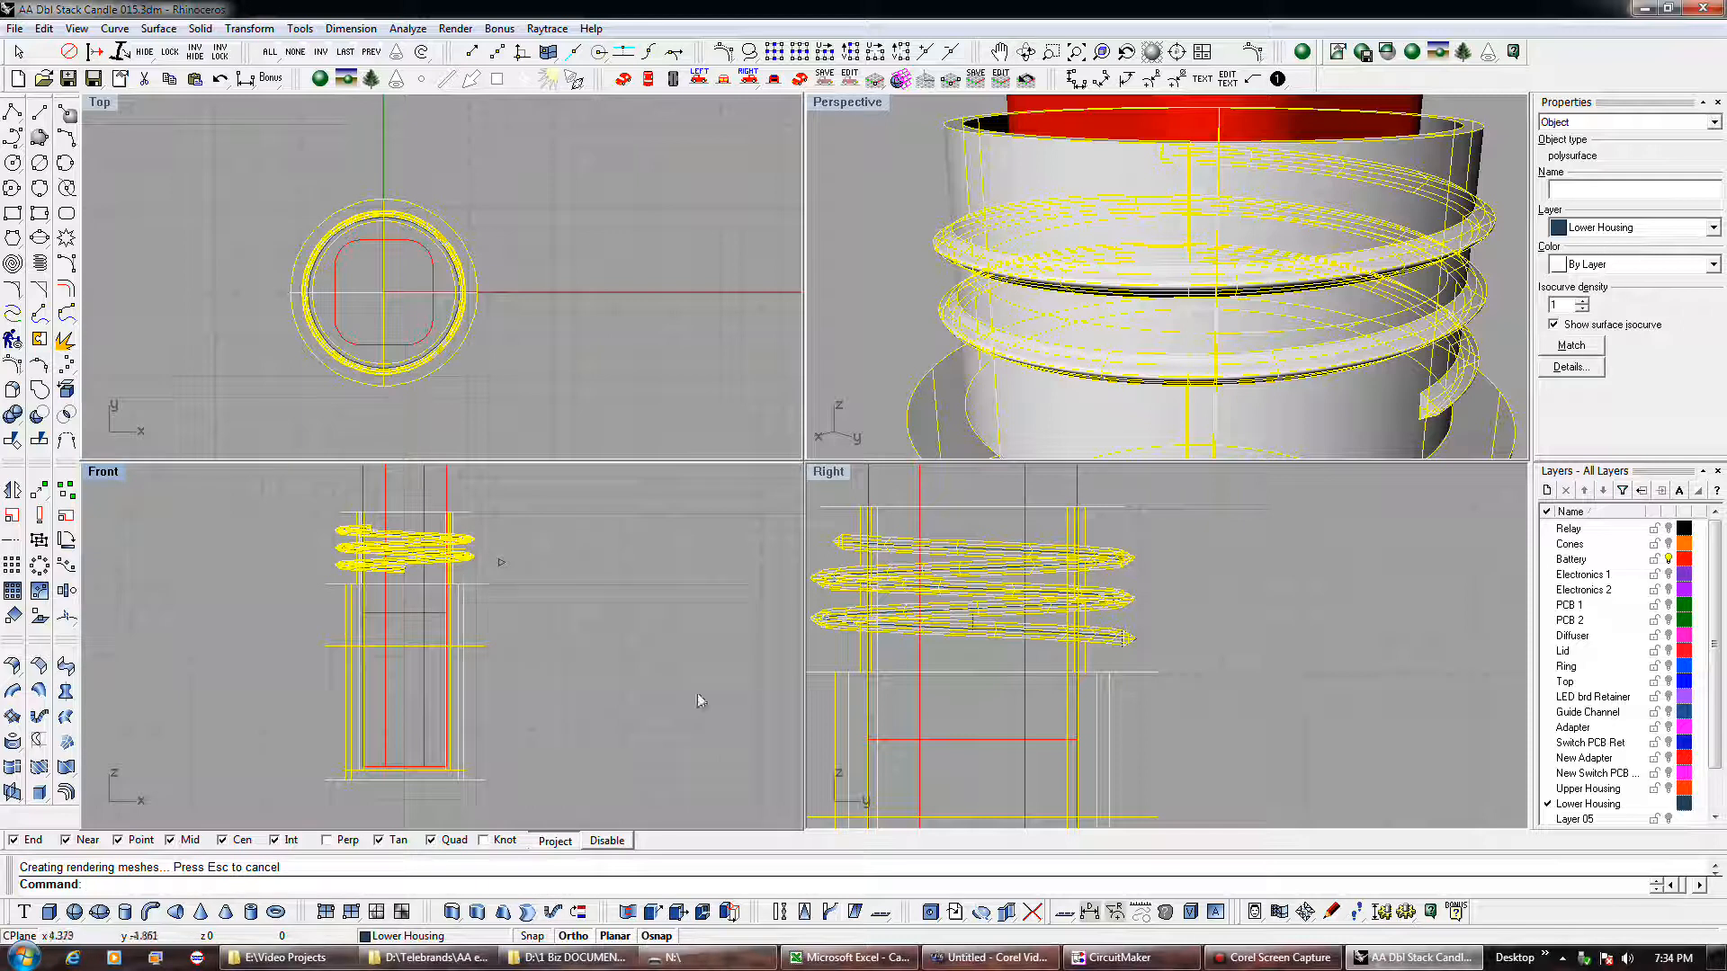
right_click(140, 53)
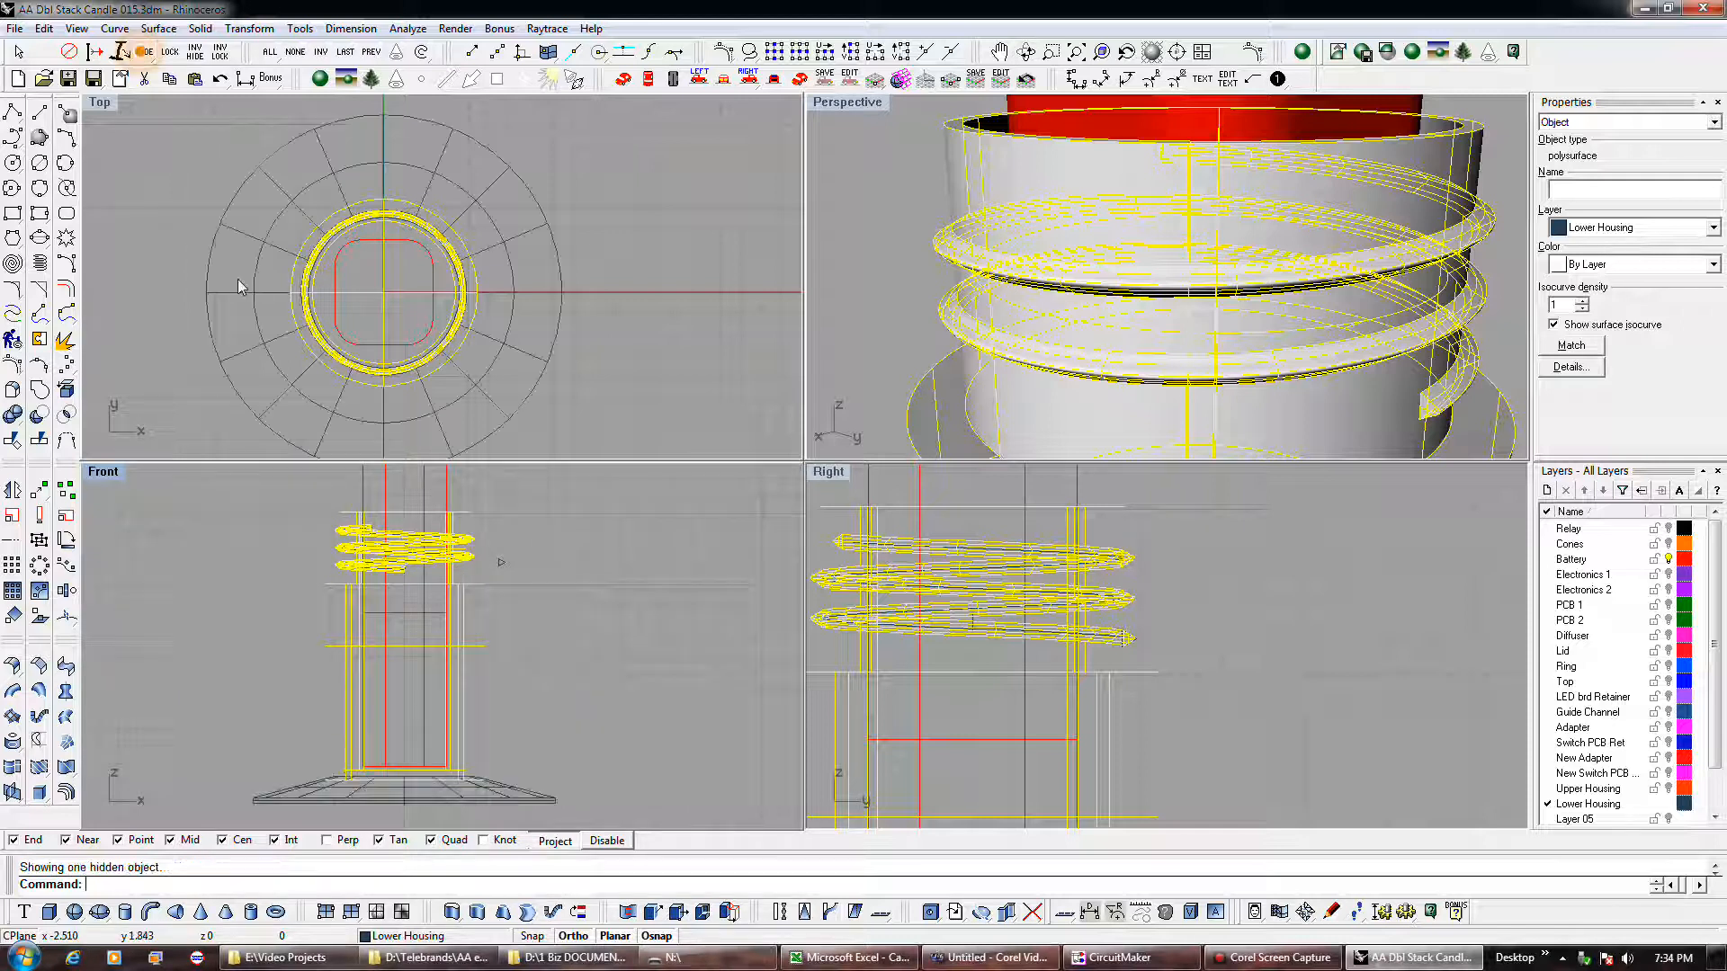
left_click(468, 791, "shift")
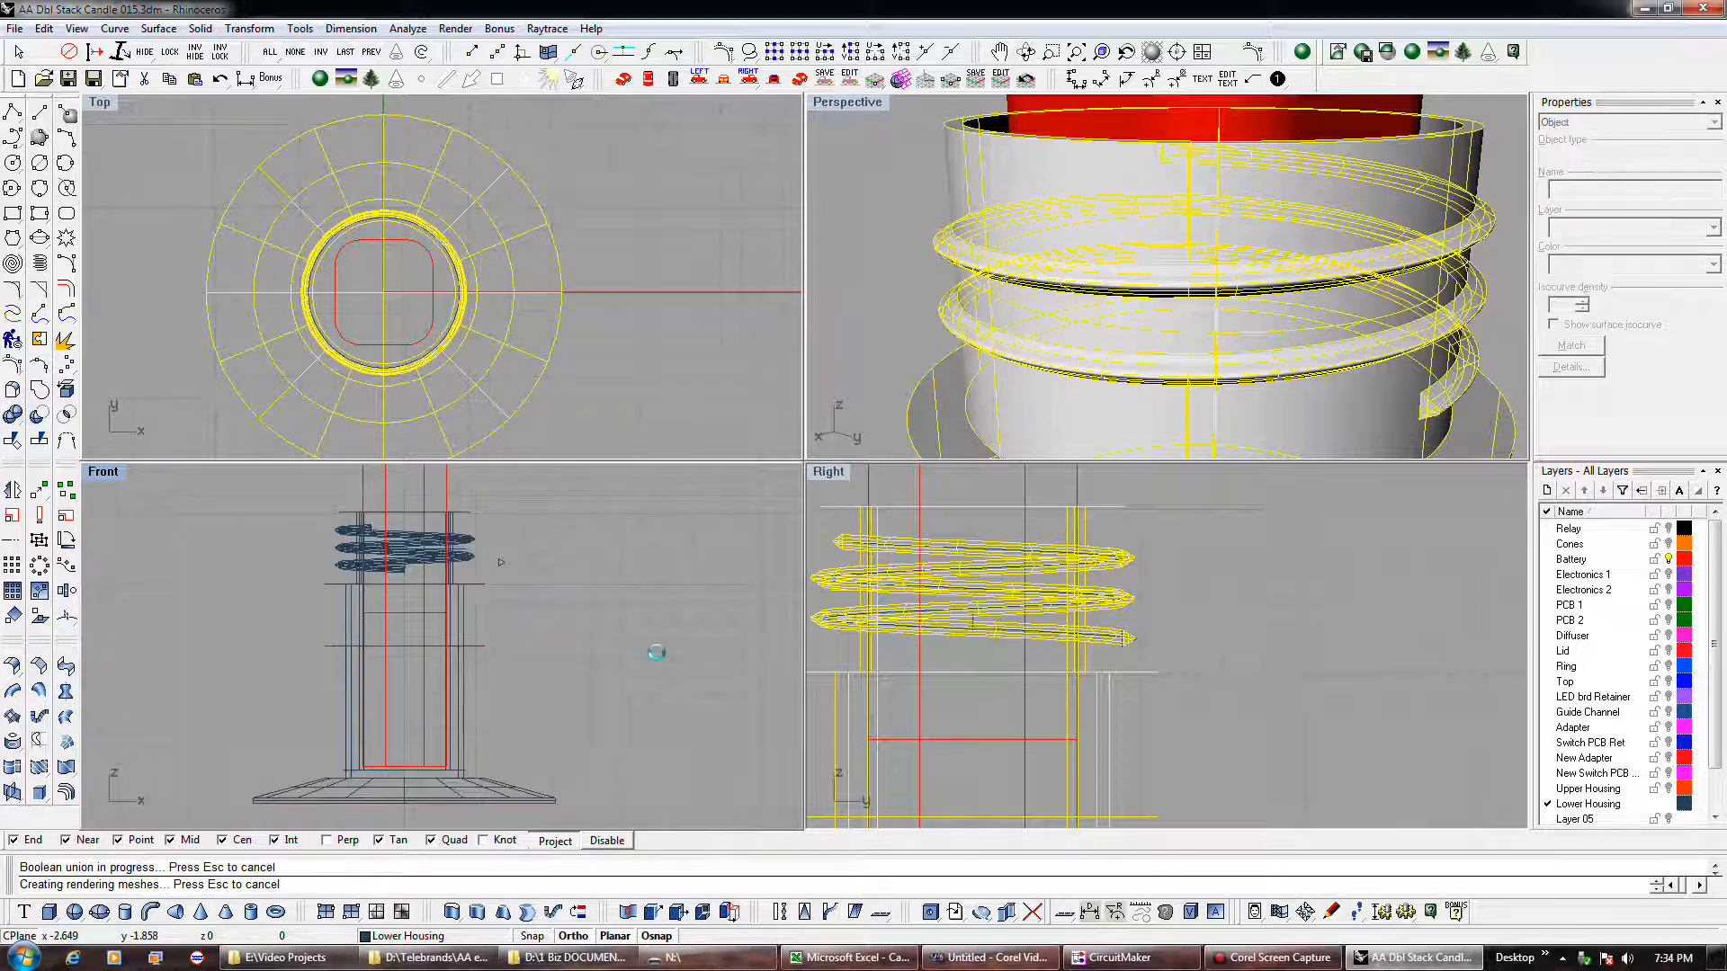
left_click(465, 720)
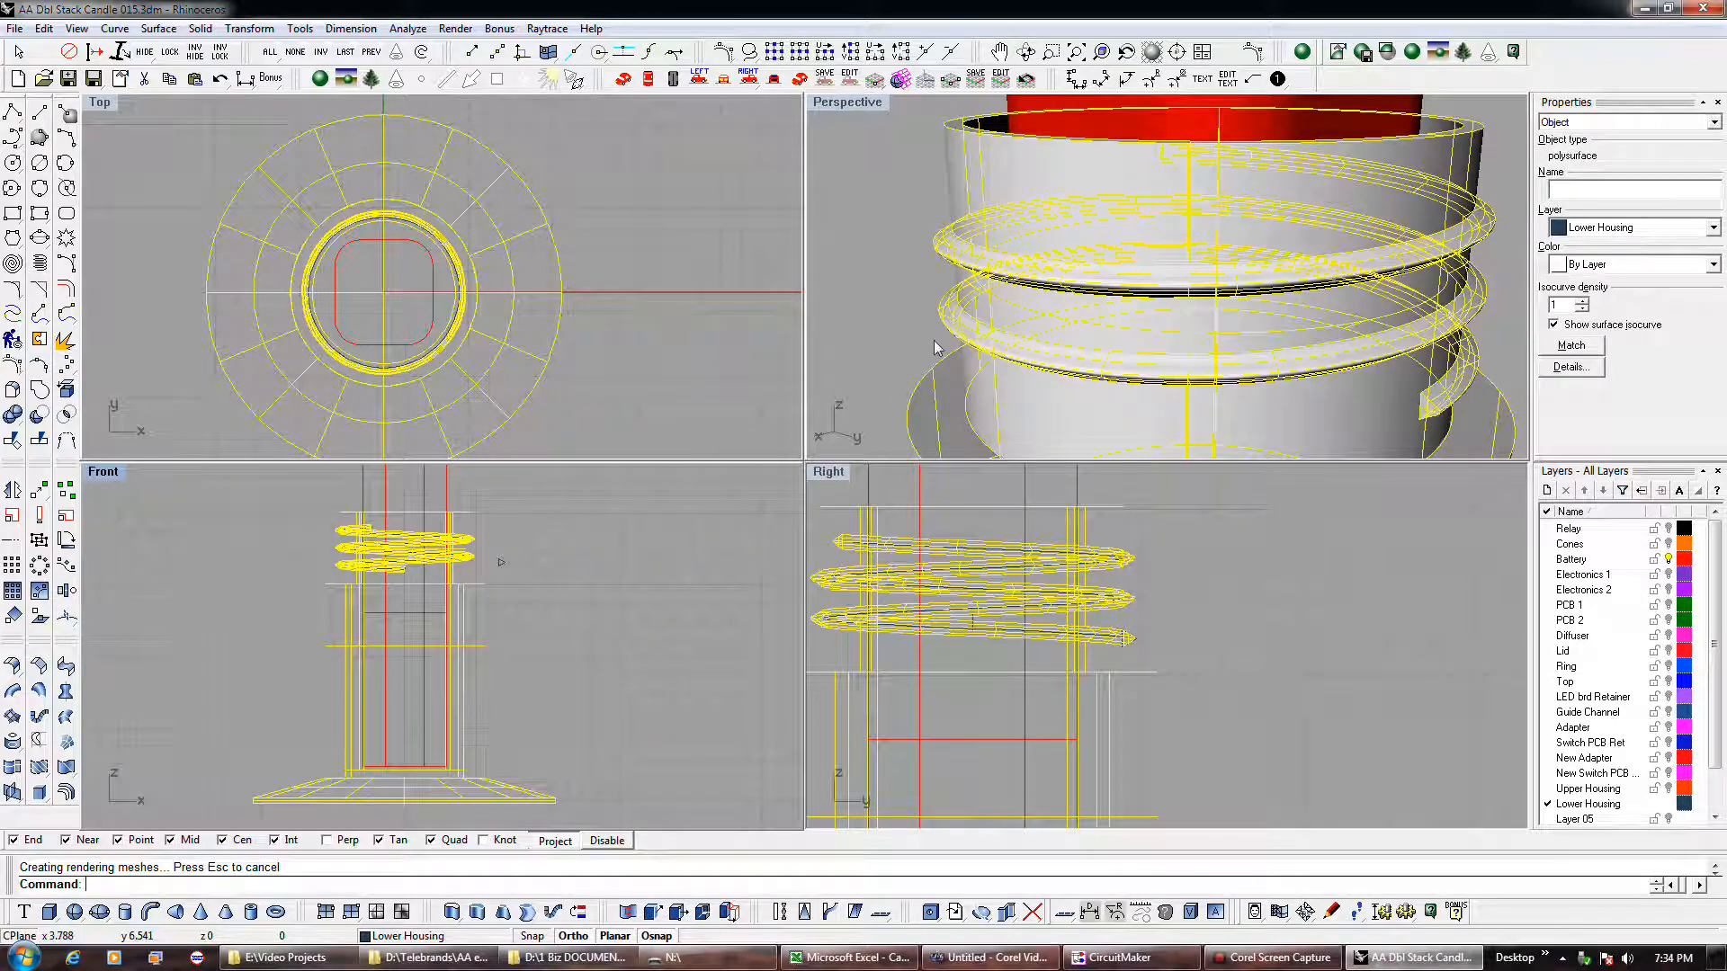
scroll(944, 293, "down", 15)
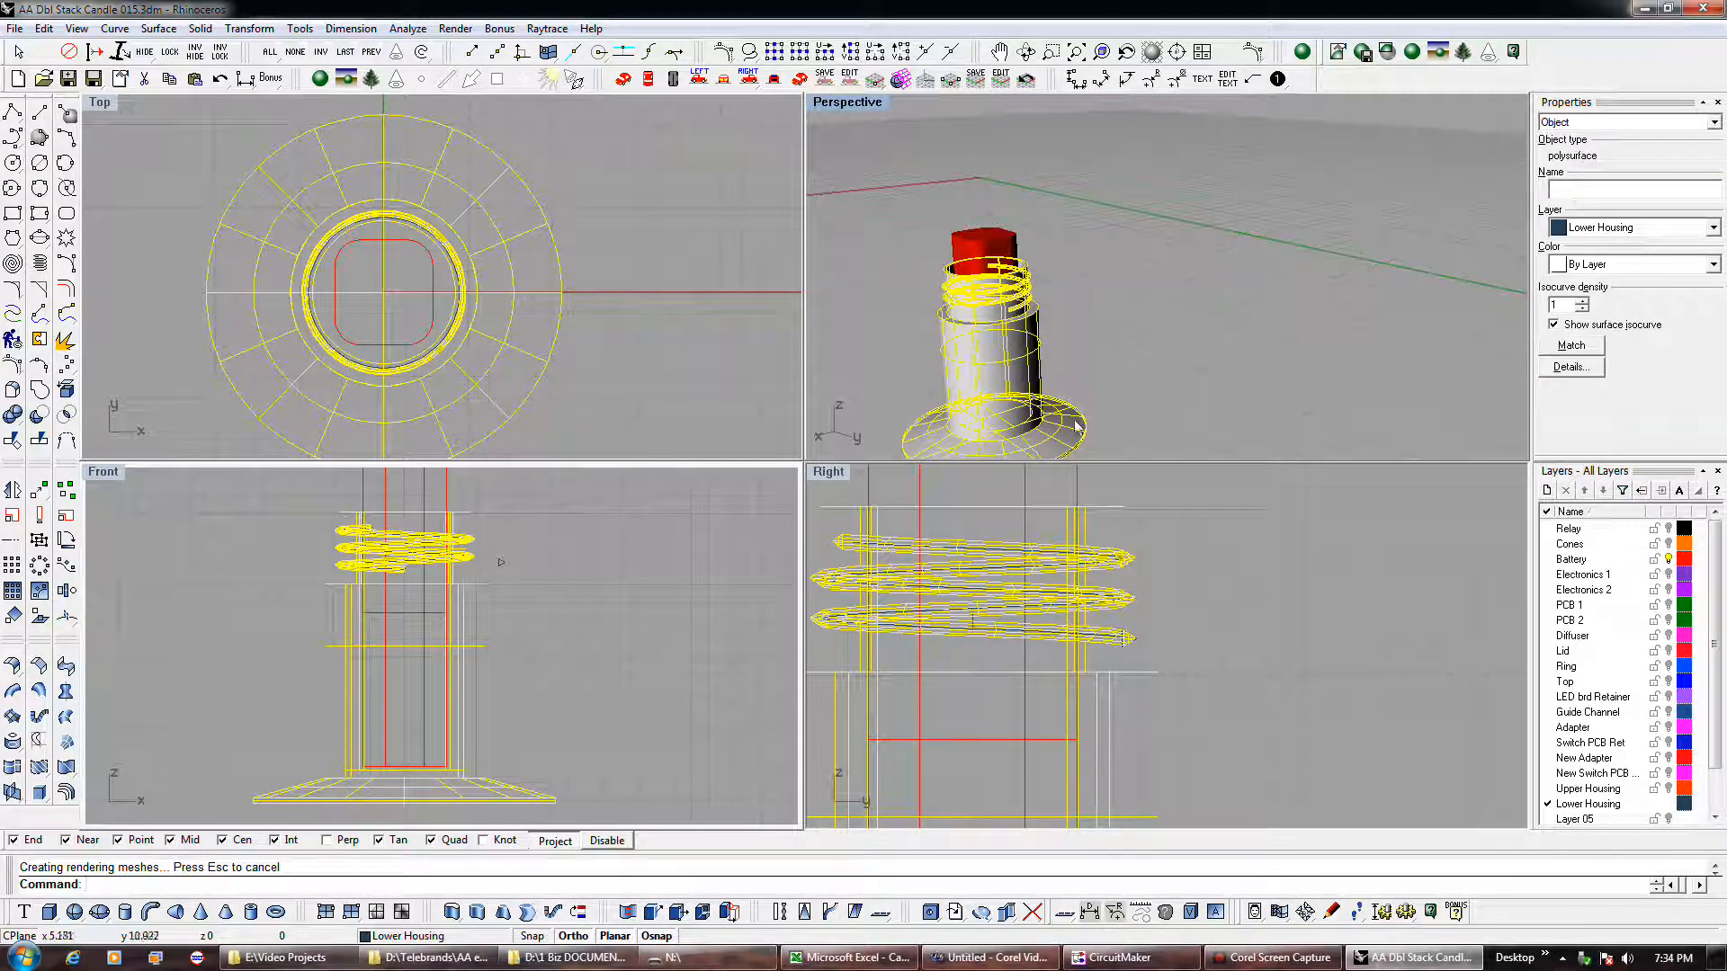
scroll(1062, 432, "up", 5)
left_click(1155, 435)
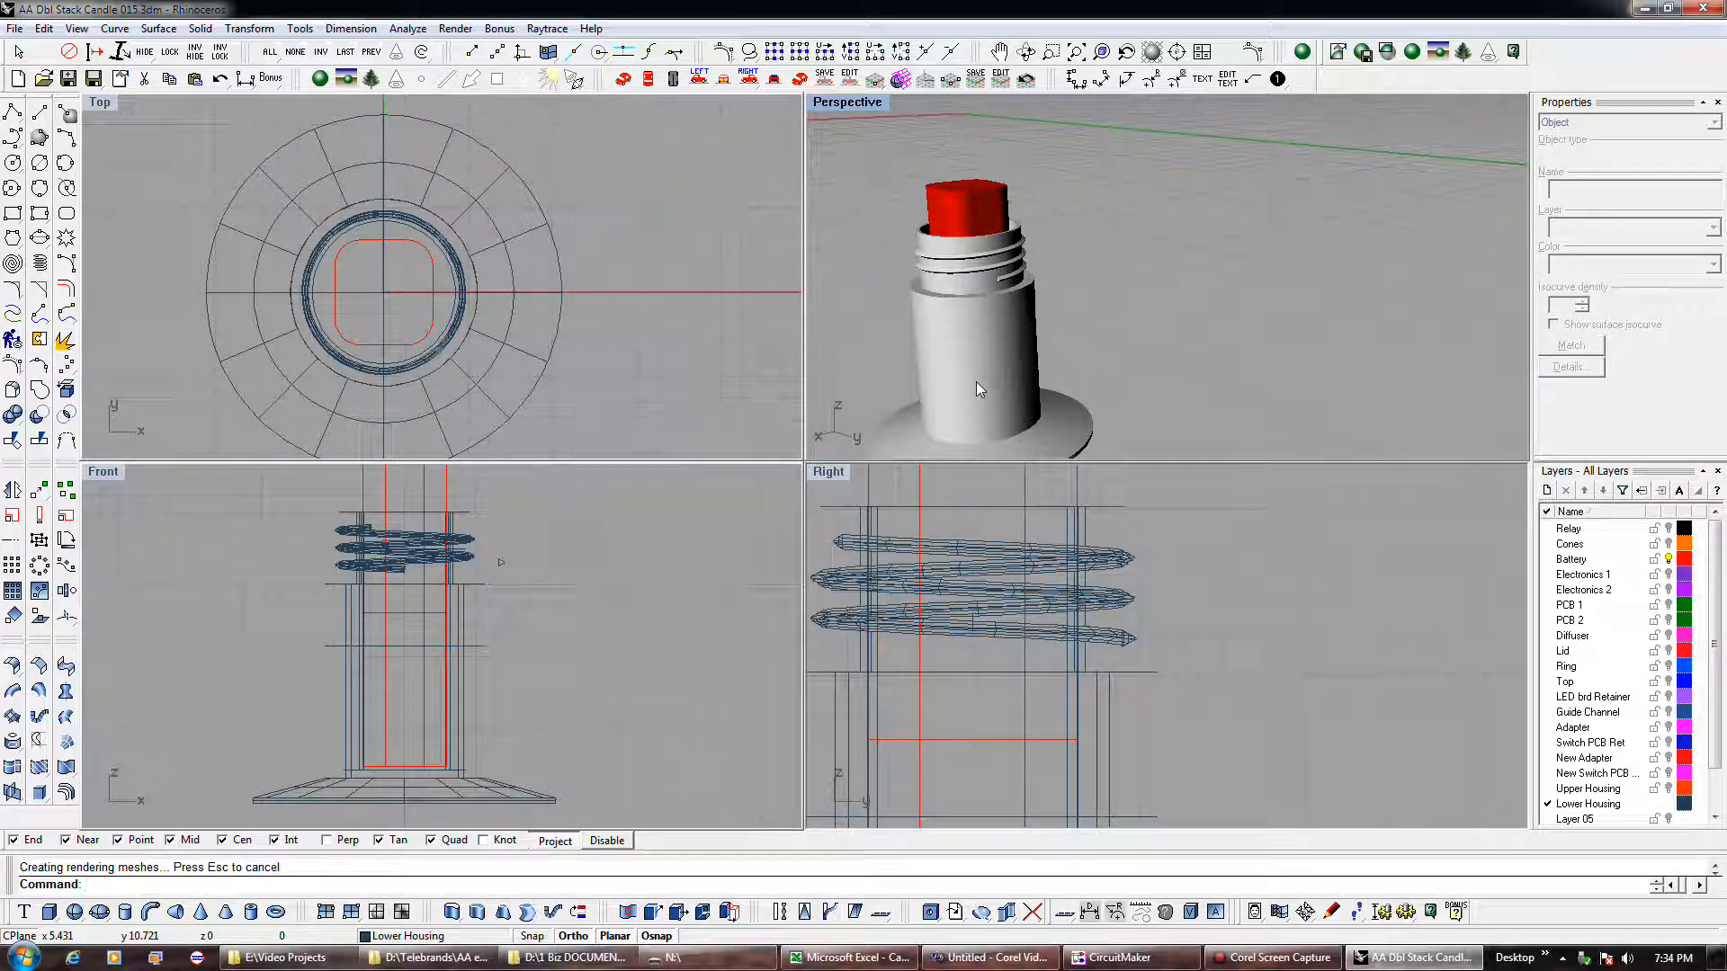
- Turn on the Upper Housing layer, make it current, and turn off the Lower Housing layer
left_click(1668, 789)
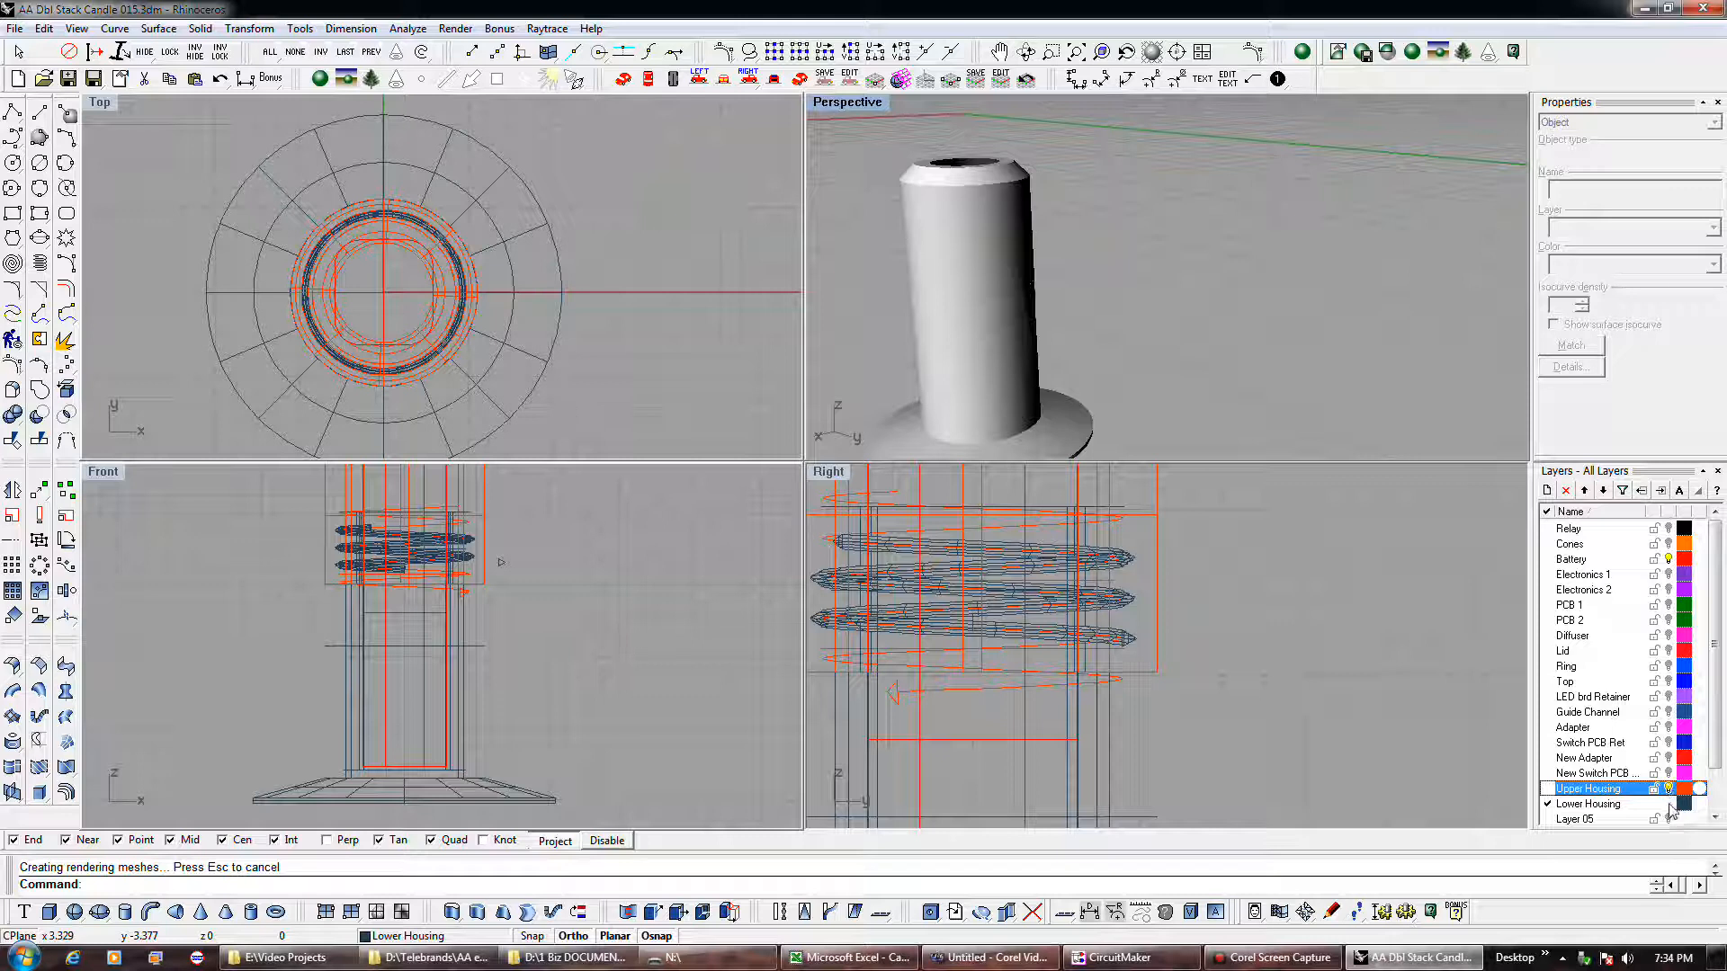
left_click(1548, 789)
left_click(1669, 804)
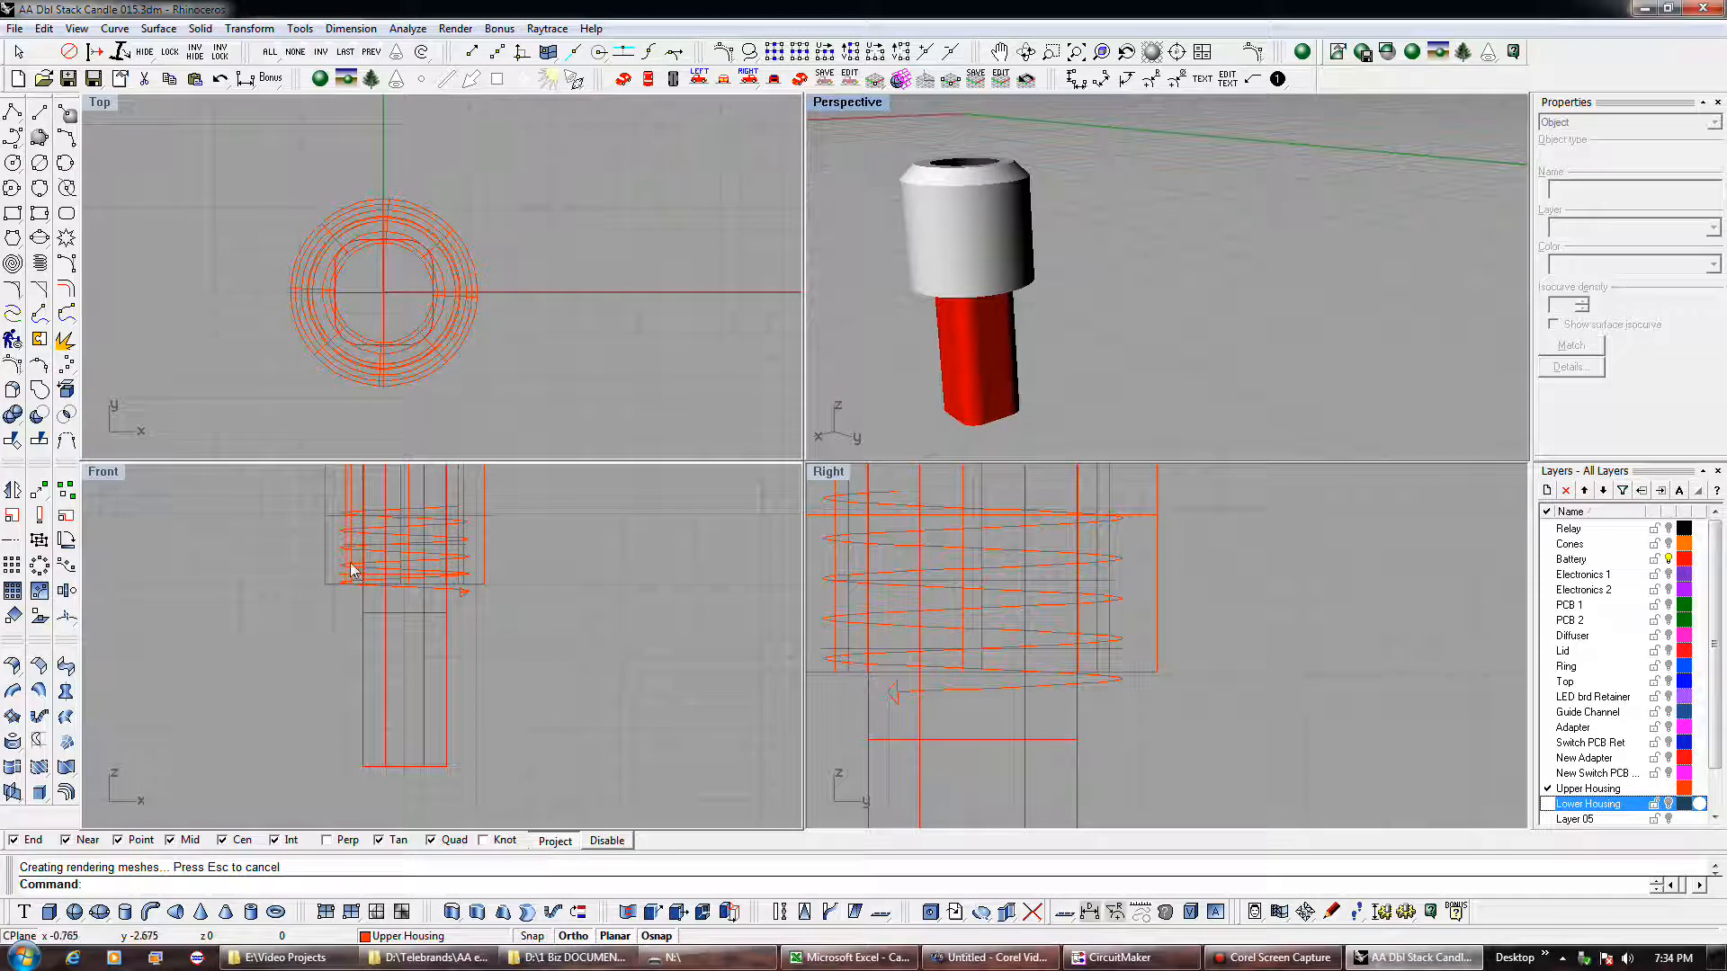
- Sweep the triangular profile along the upper housing's helix with Sweep1, using the Roadlike Top style
scroll(424, 592, "up", 3)
scroll(426, 594, "up", 2)
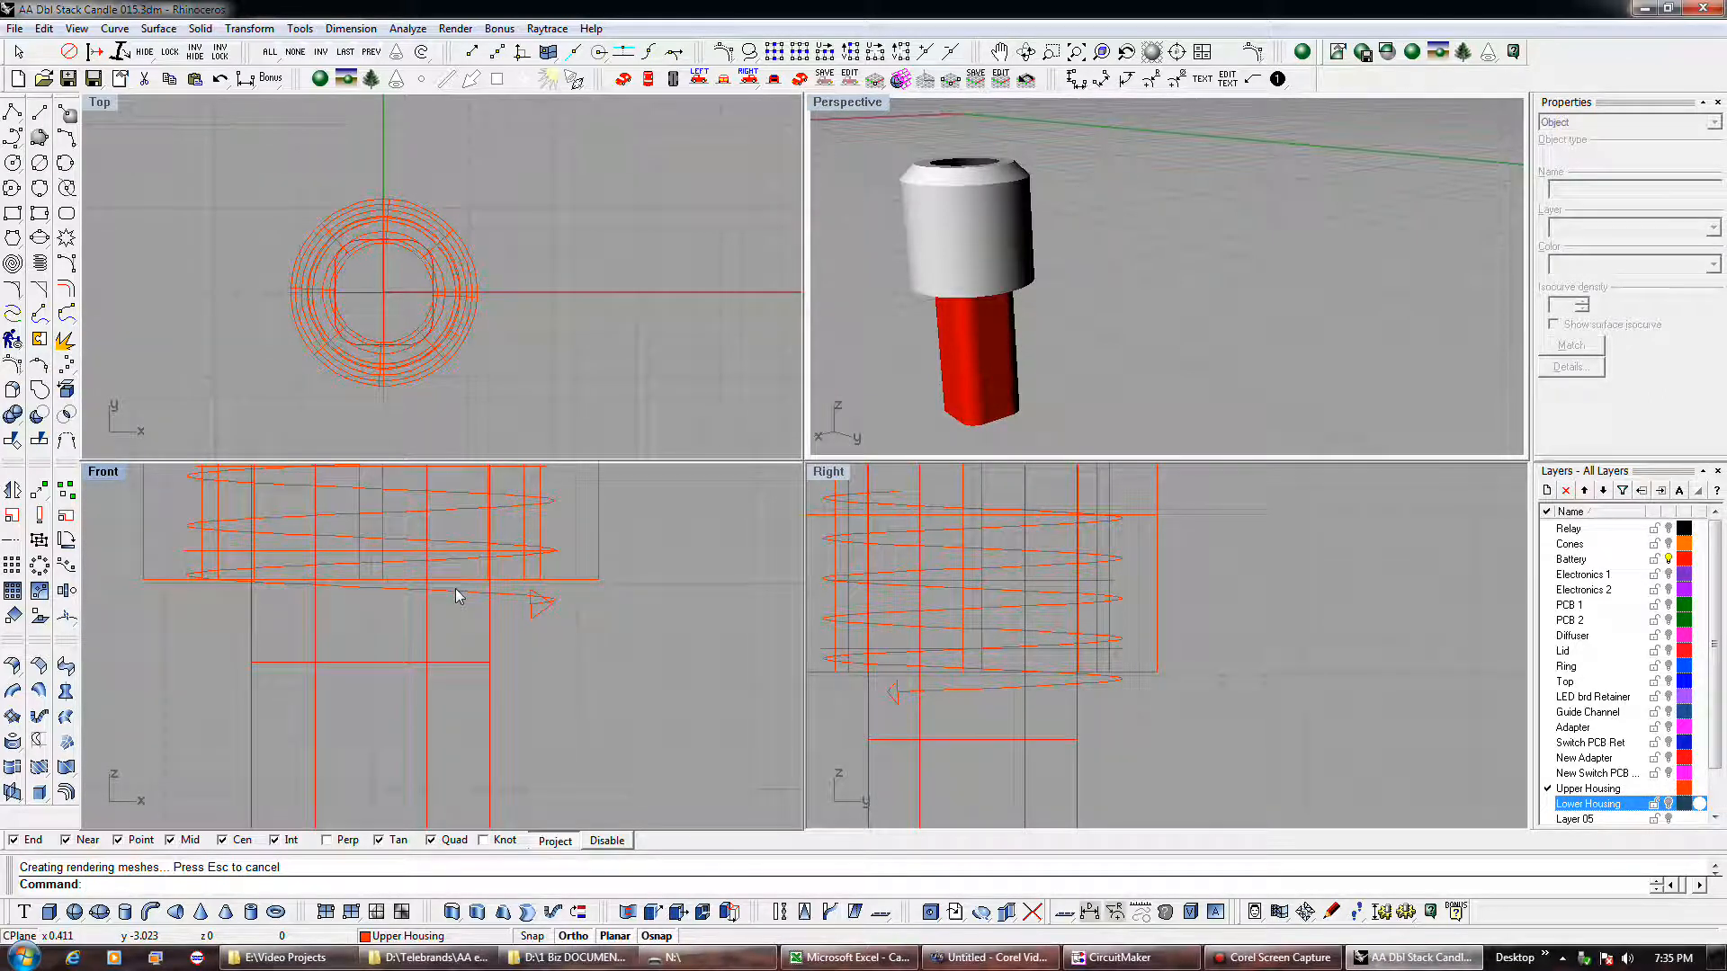
left_click(456, 594)
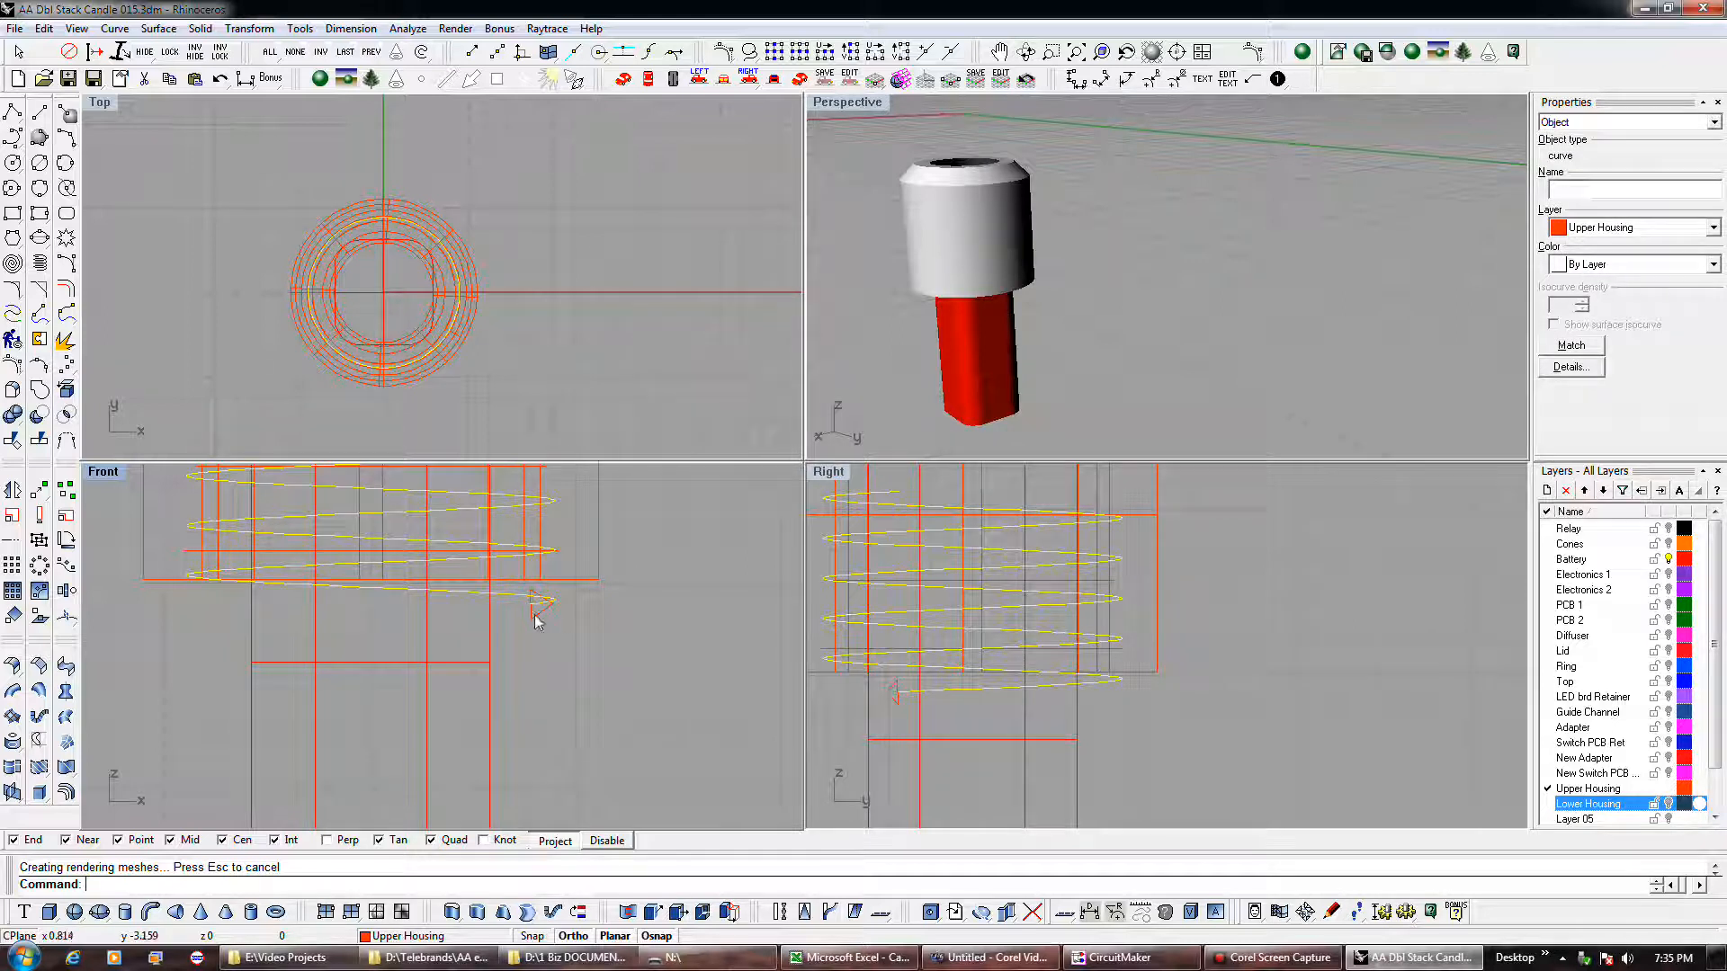
scroll(486, 496, "up", 4)
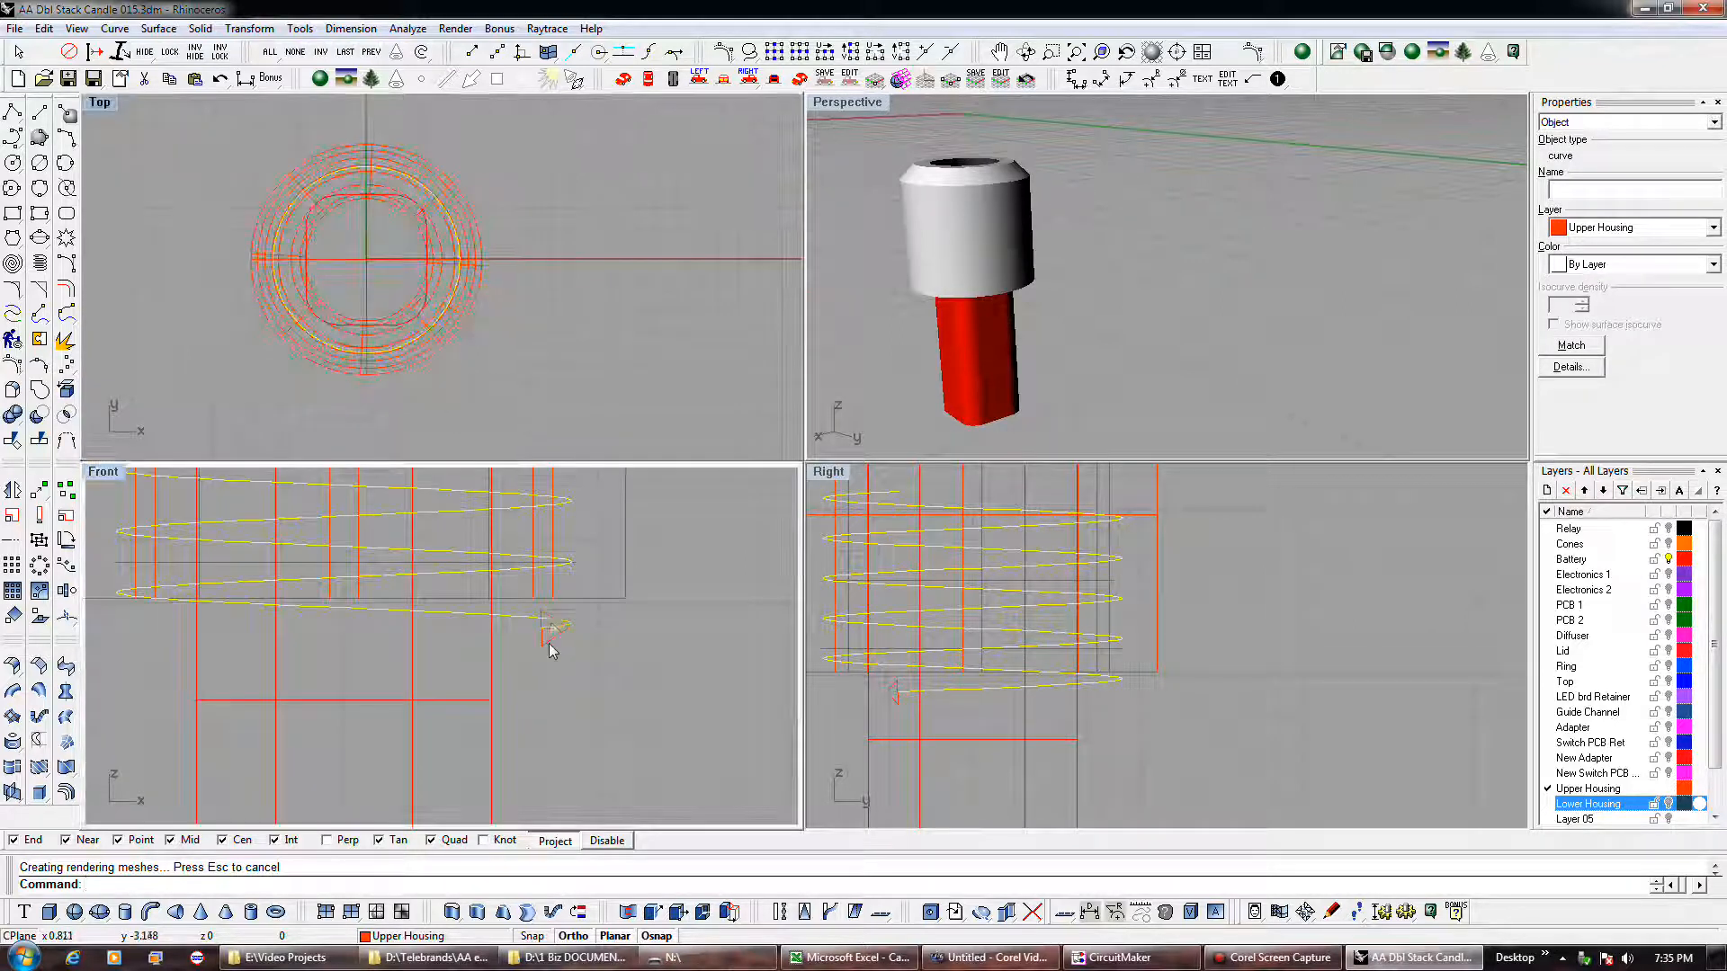
scroll(548, 644, "up", 3)
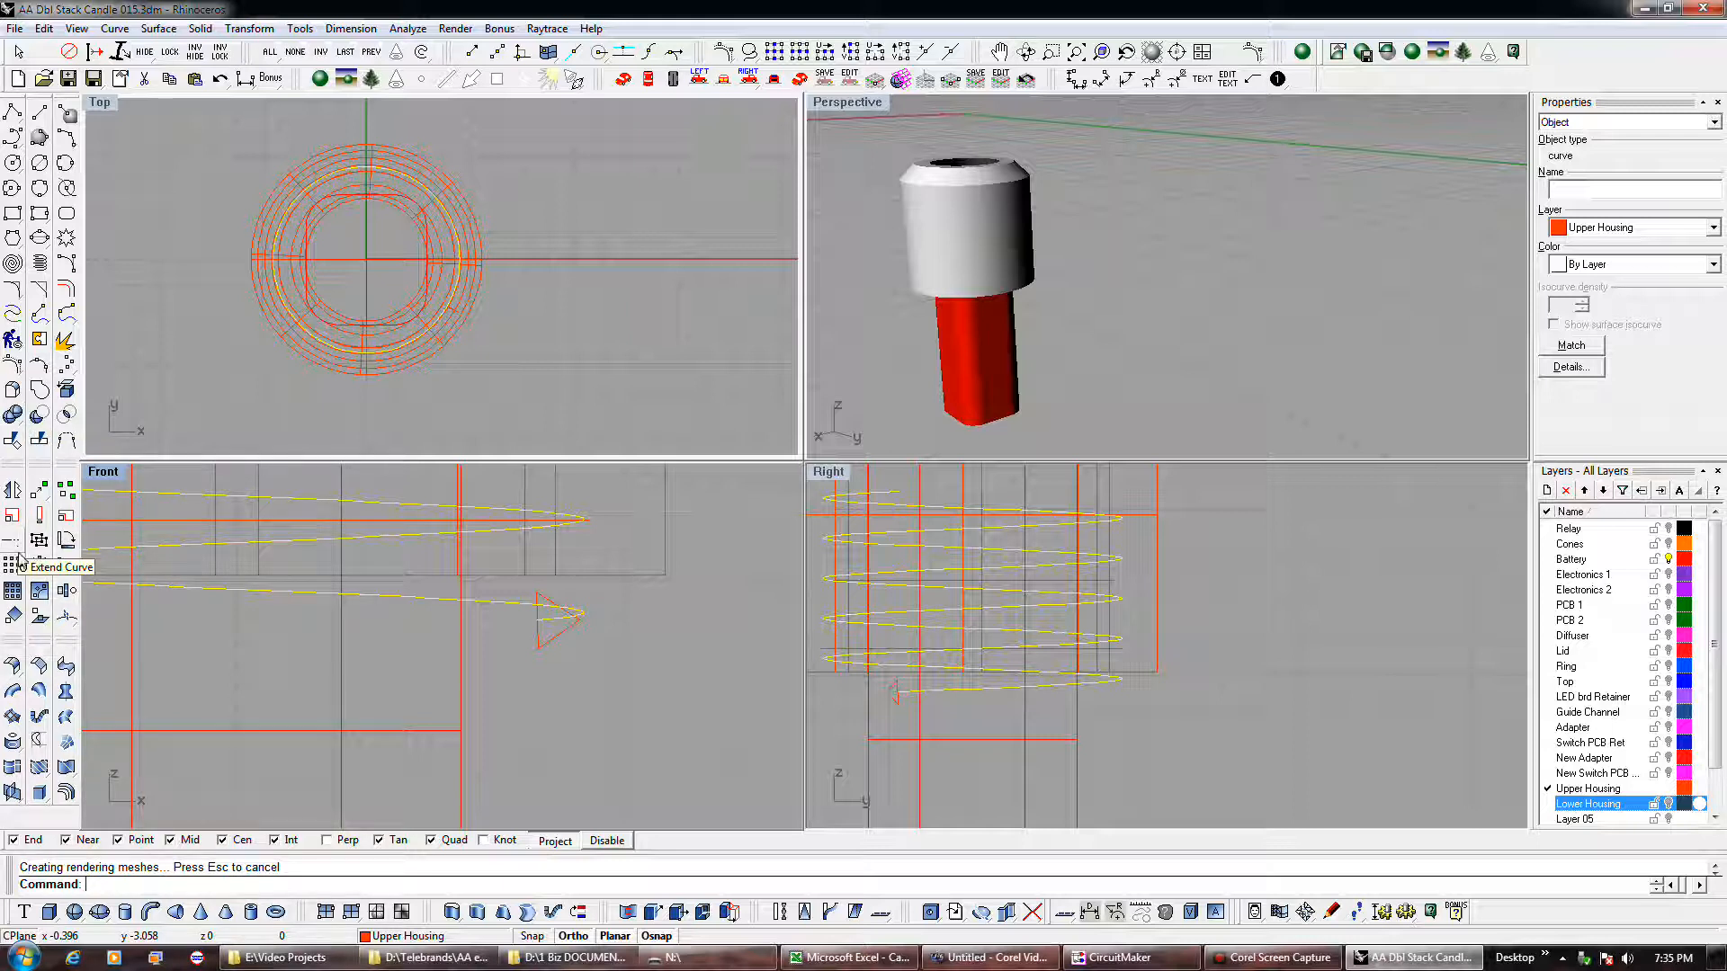
left_click(18, 690)
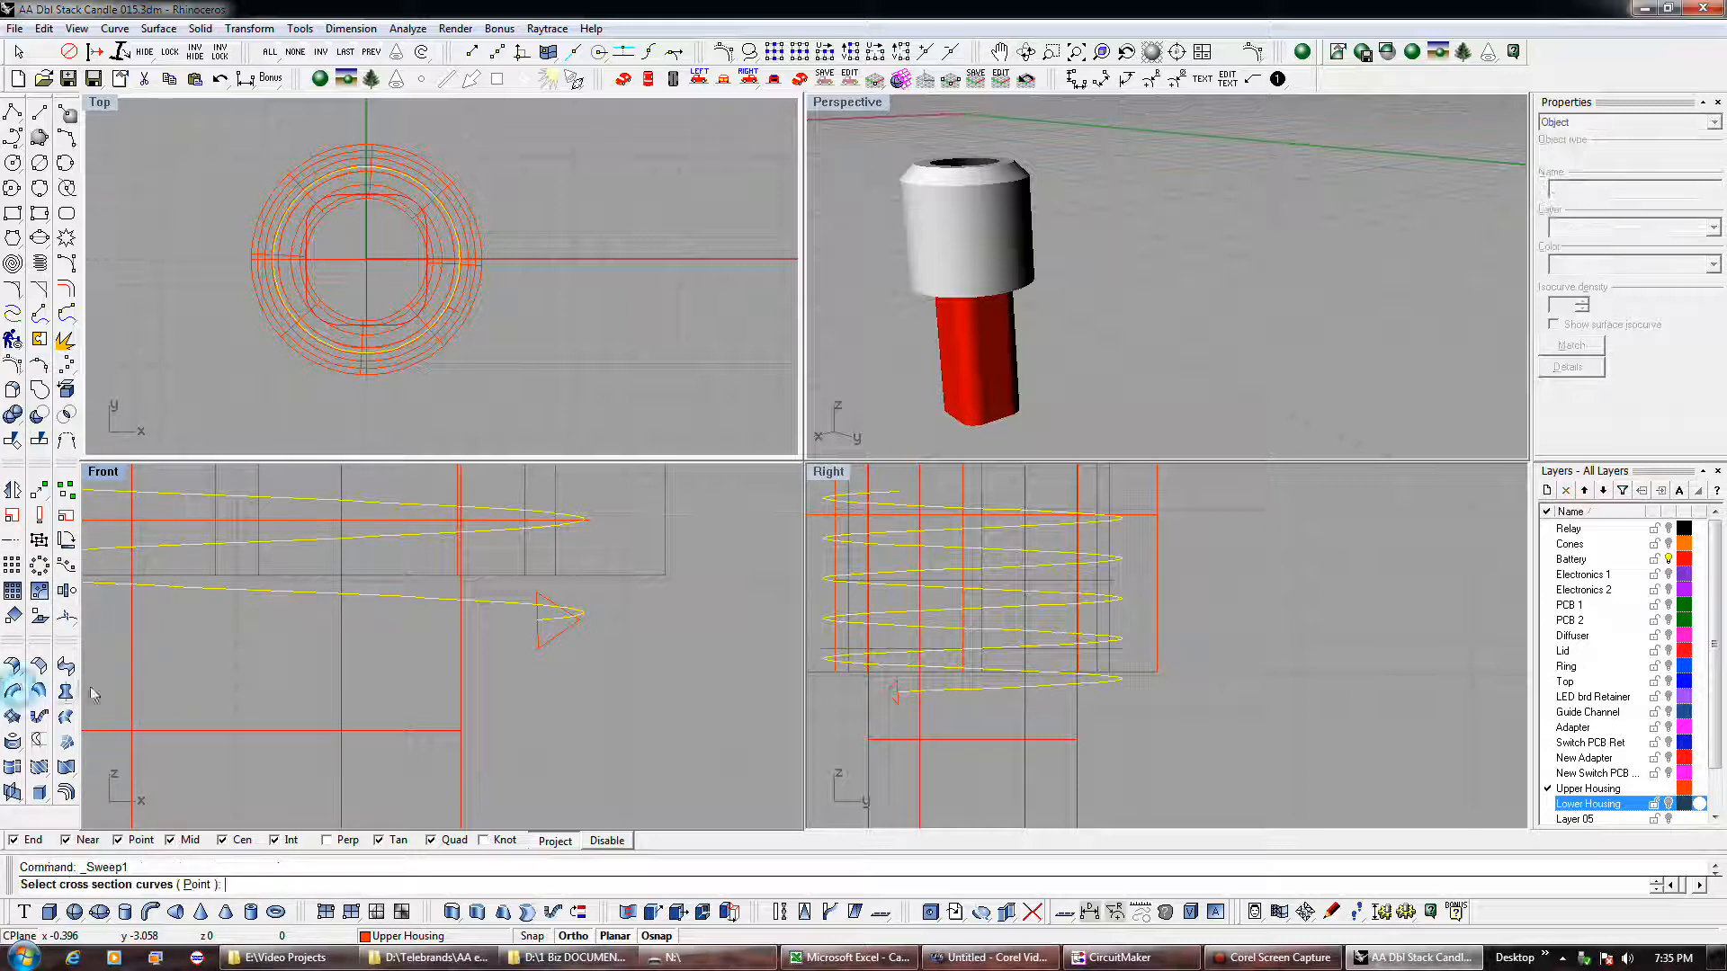
left_click(541, 646)
key("Return")
left_click(791, 493)
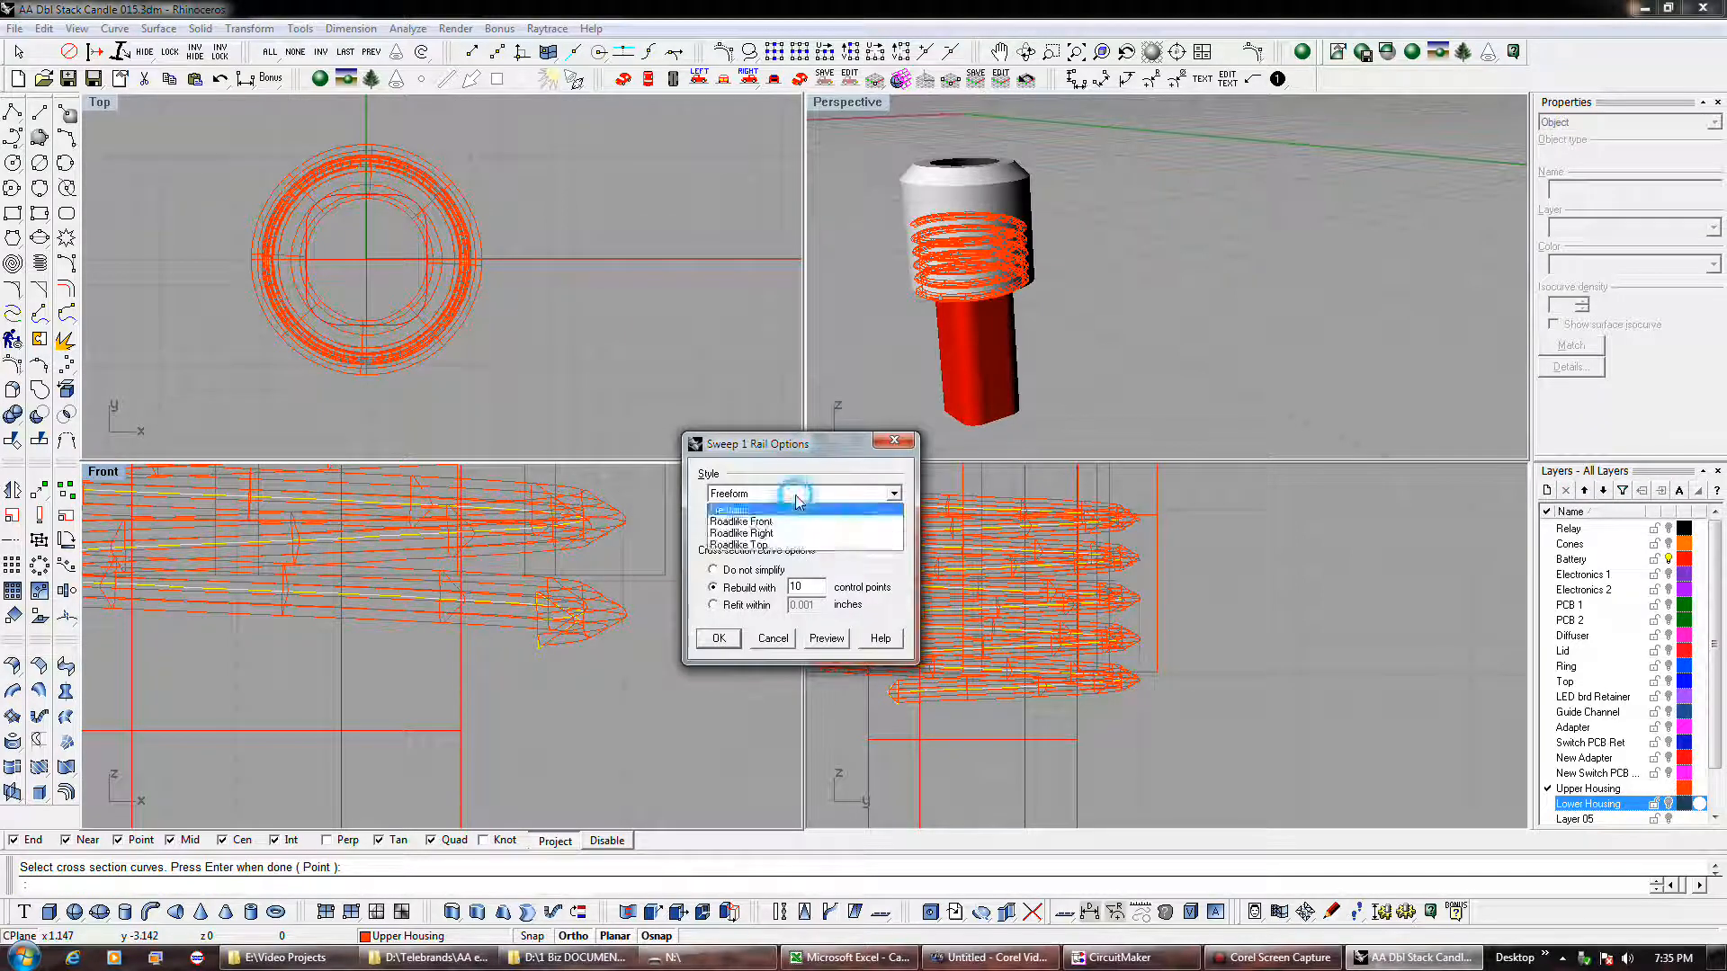
left_click(789, 545)
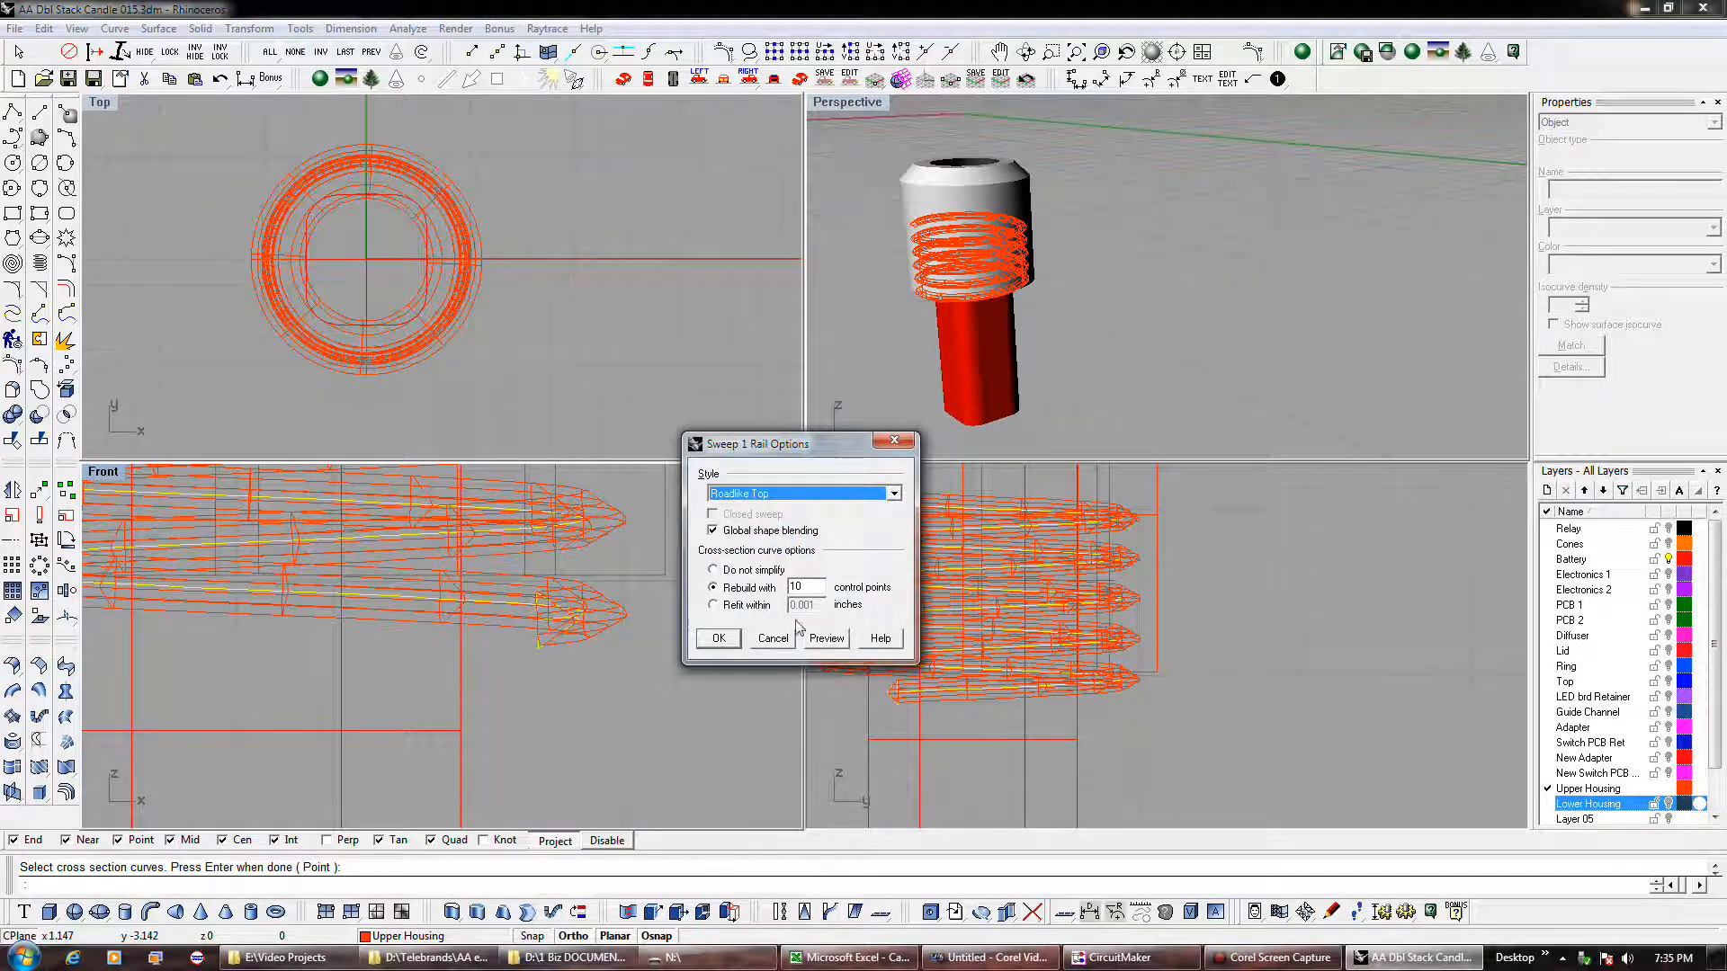
left_click(823, 638)
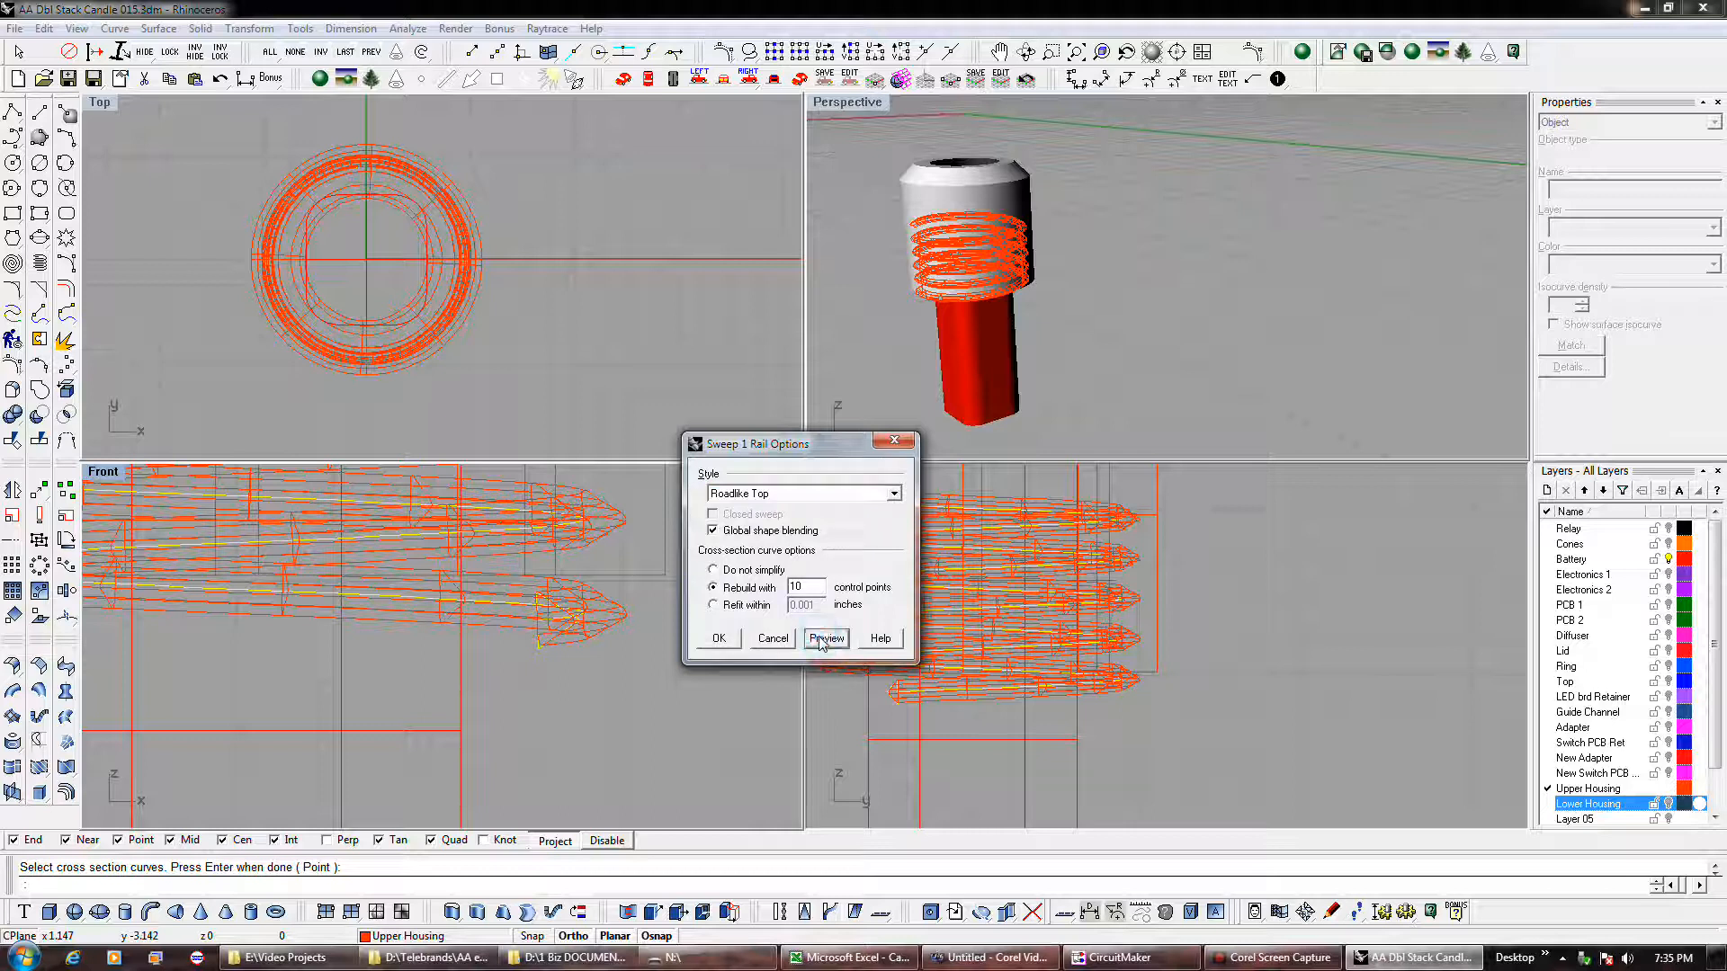
left_click(724, 637)
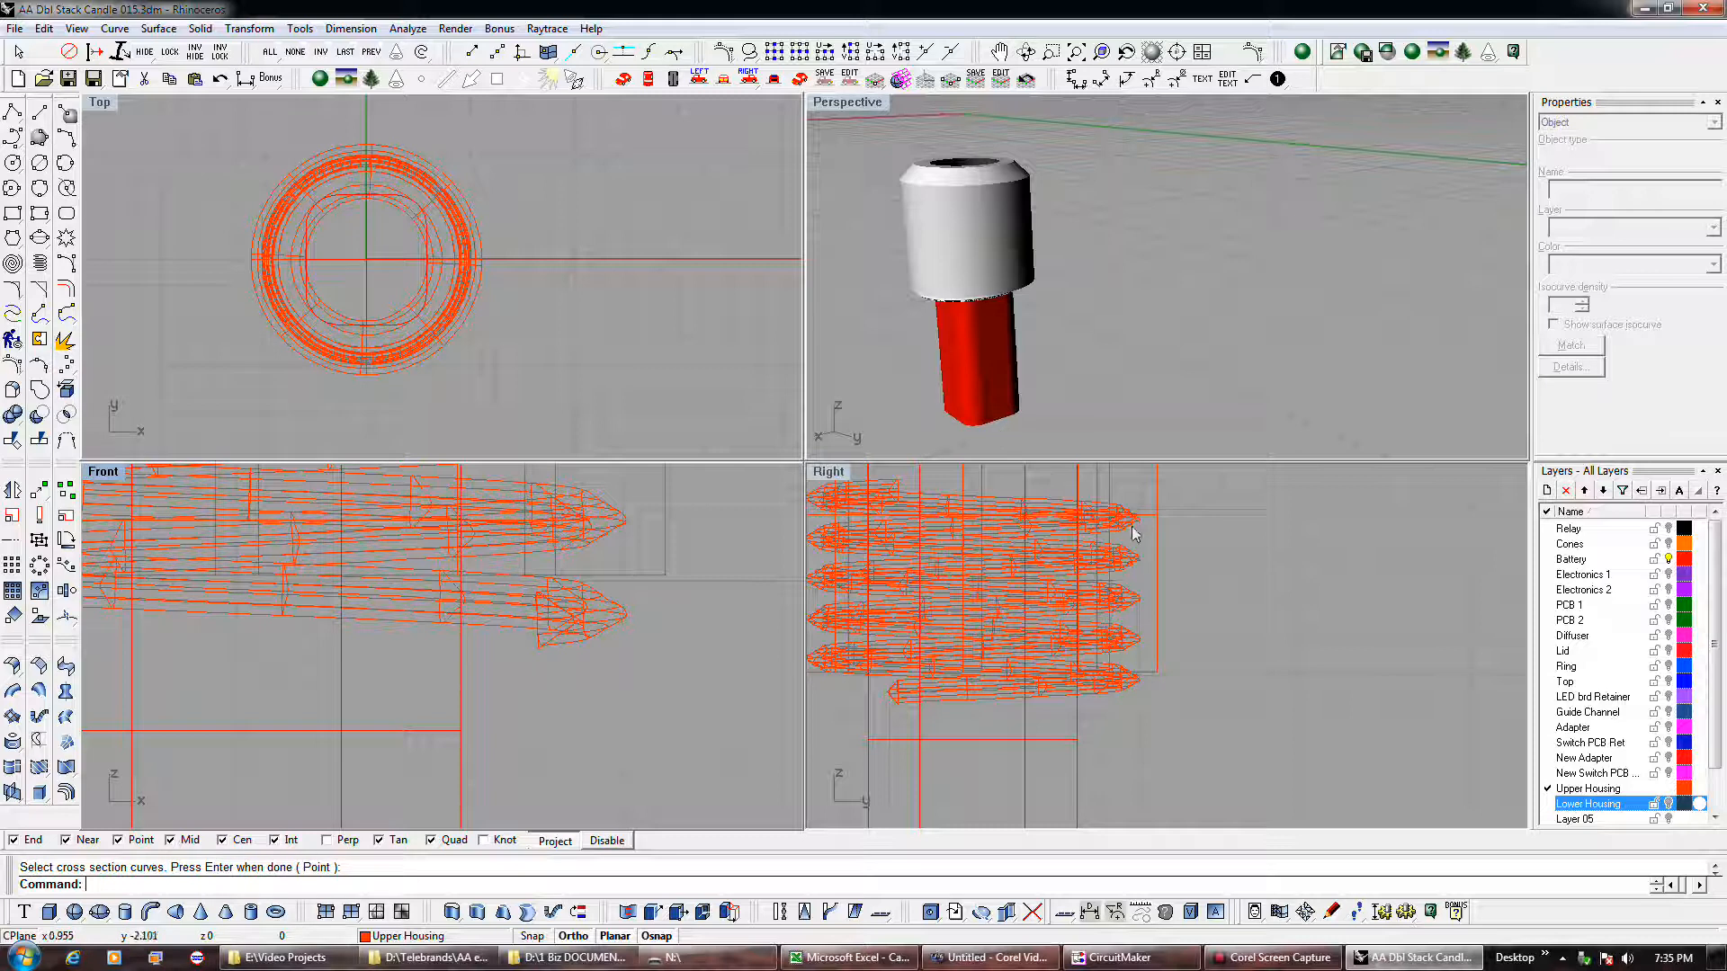
- Hide the upper housing's outer body to expose the swept thread around the battery
left_click(989, 217)
left_click(912, 216)
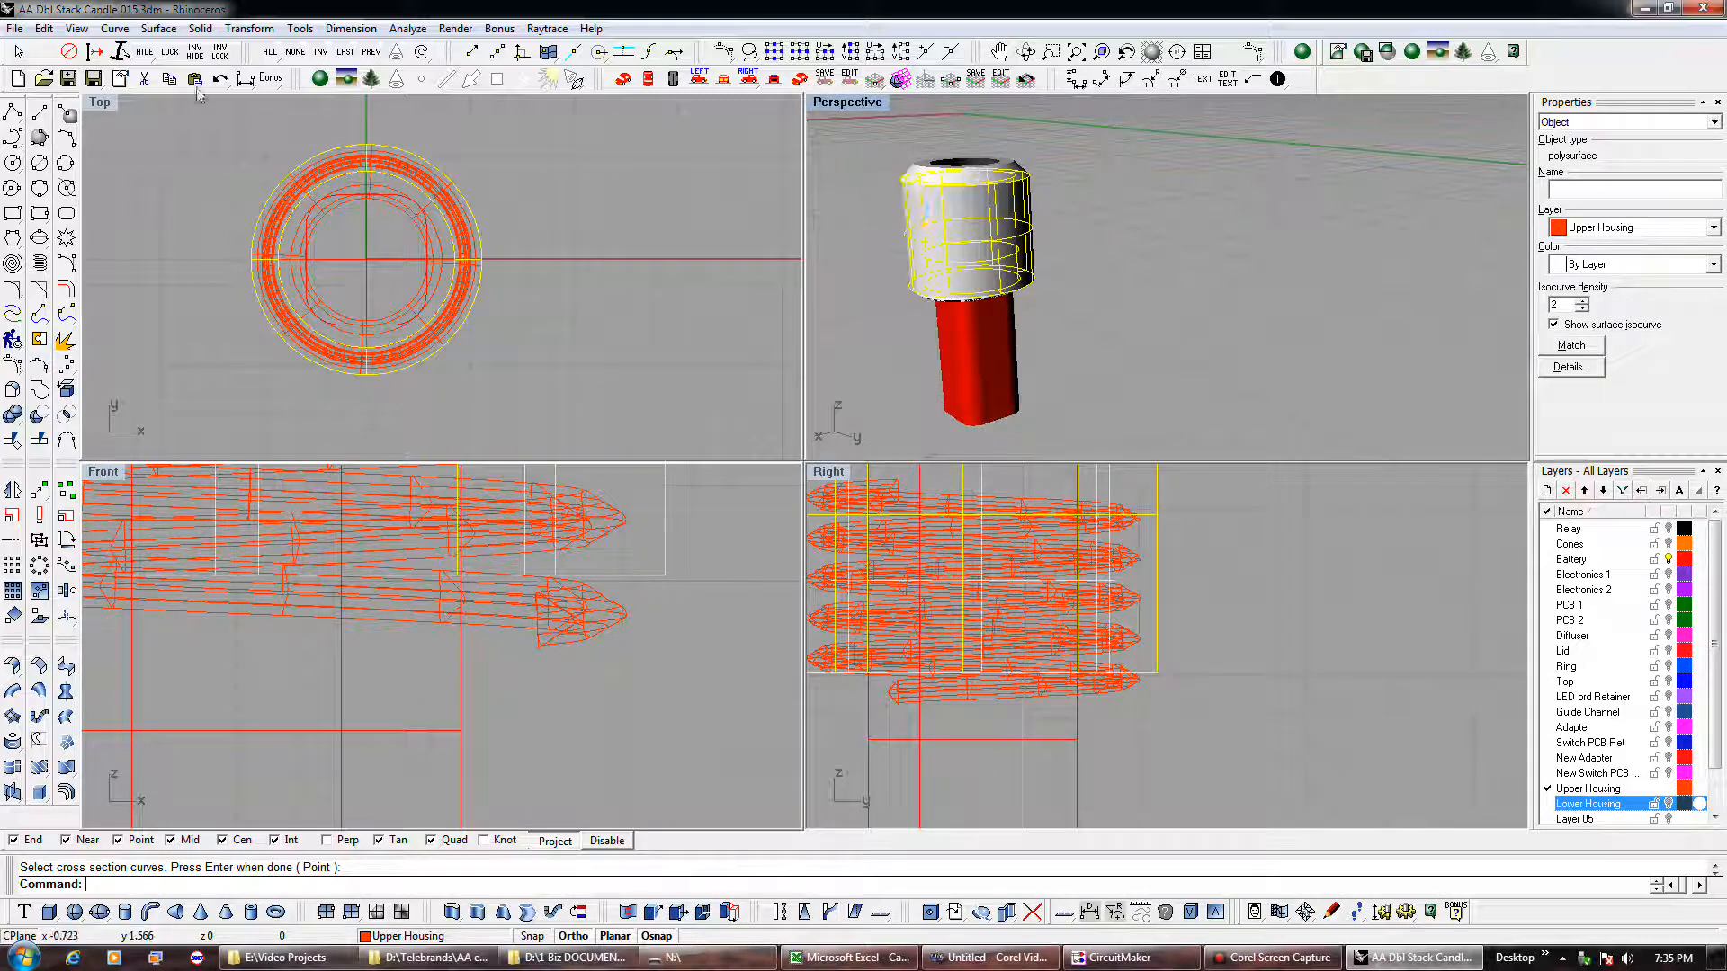
left_click(145, 54)
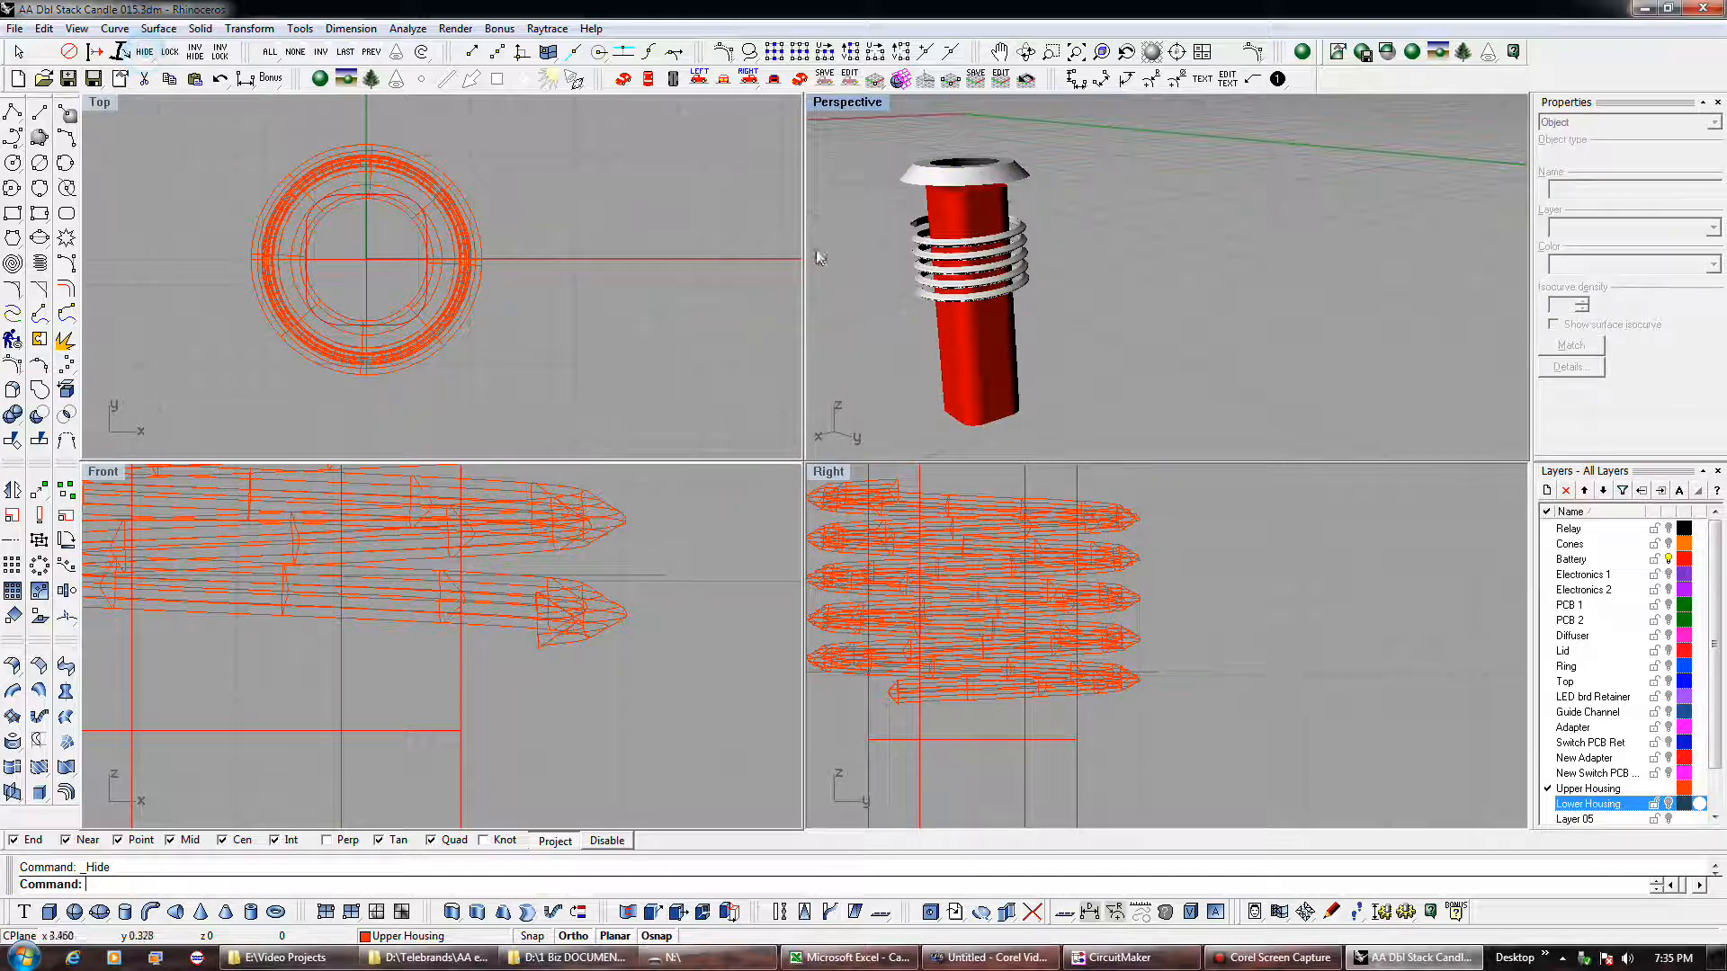
scroll(1005, 270, "up", 5)
right_click_drag(1006, 270, 1048, 224)
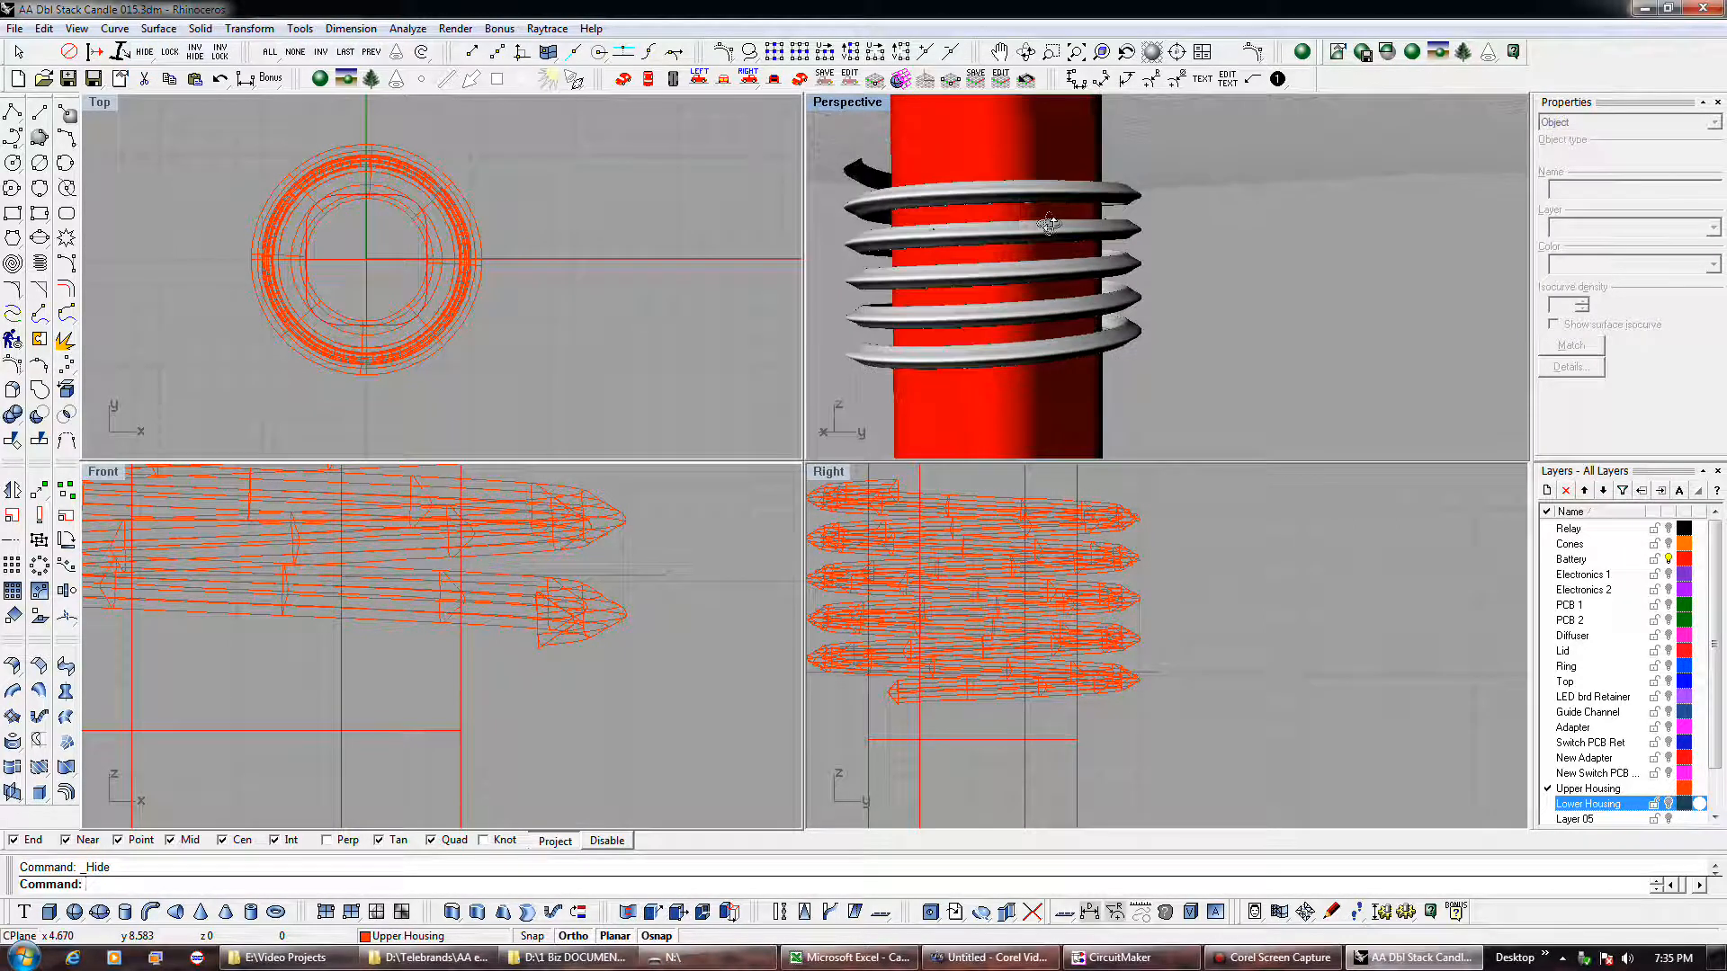
- Cap the planar holes at the ends of the swept upper housing thread
left_click(865, 236)
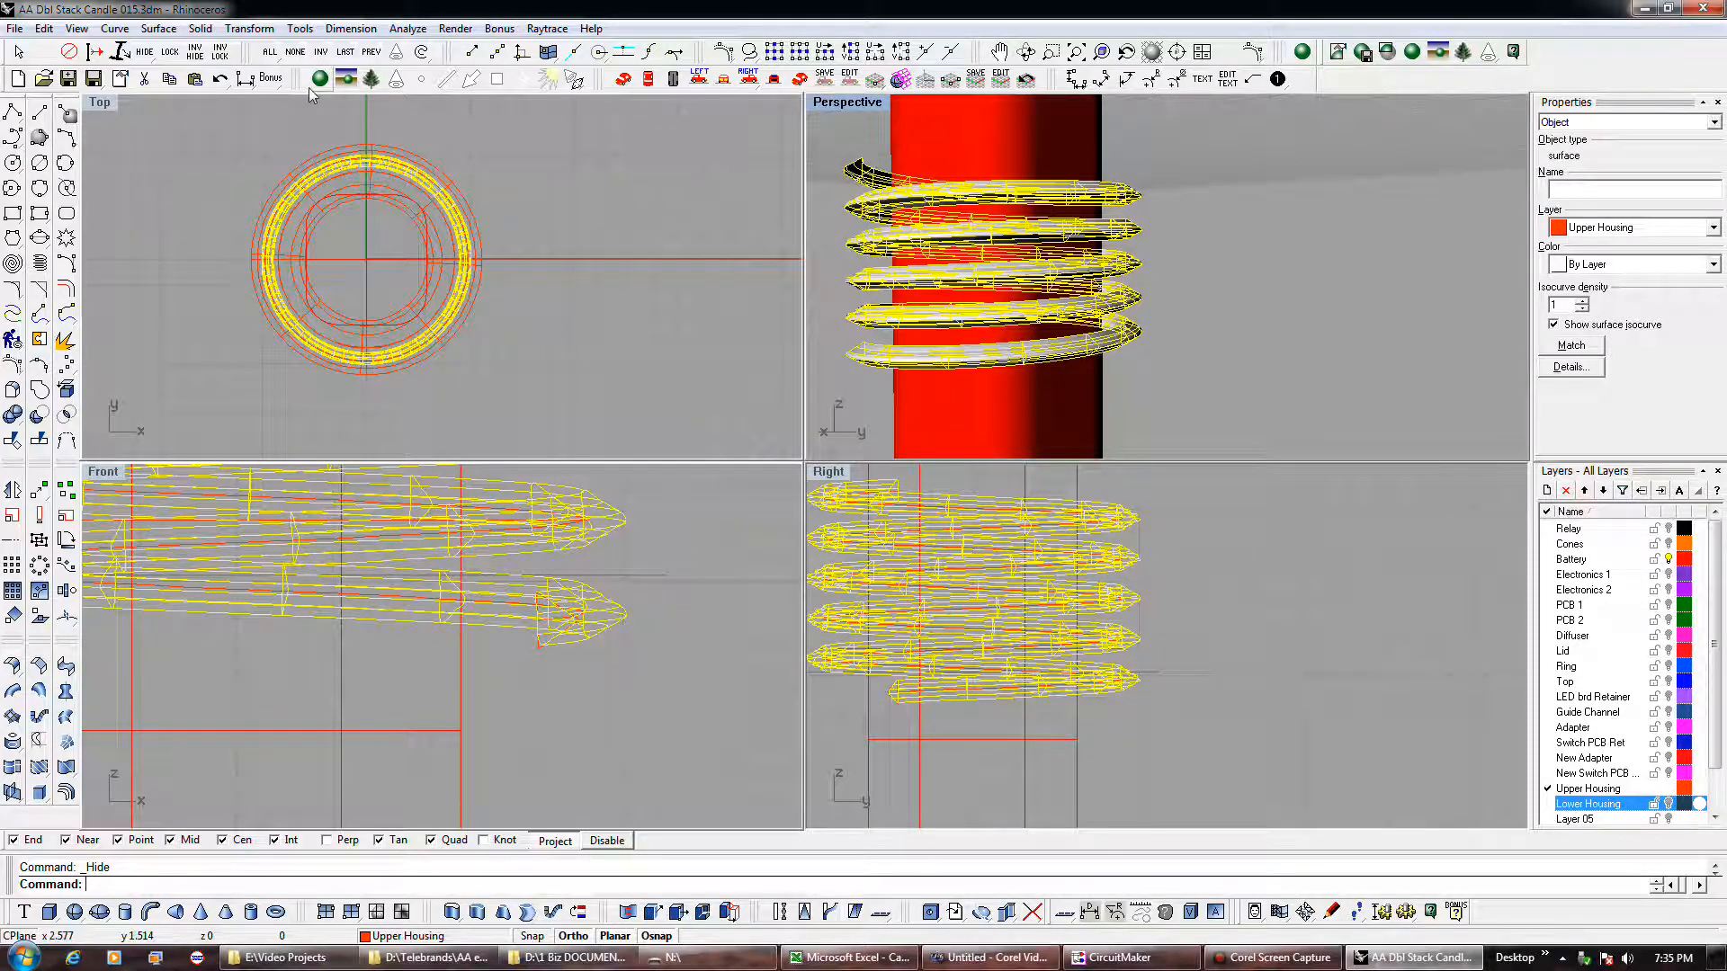
left_click(191, 29)
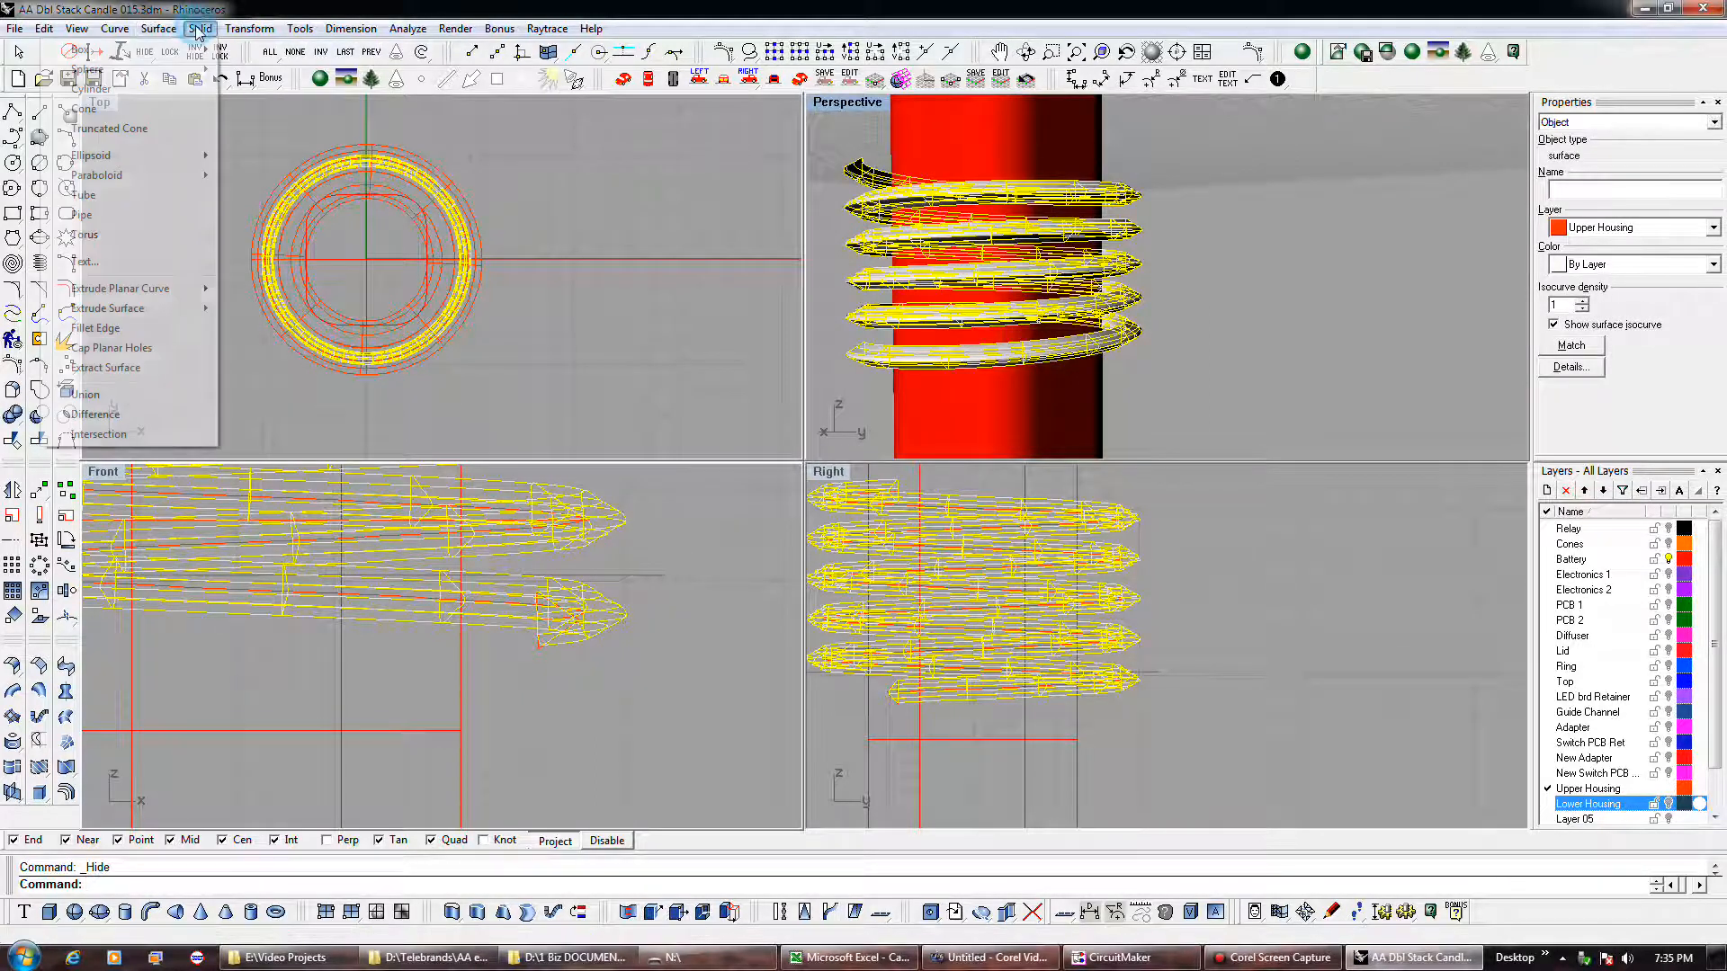
mouse_move(173, 315)
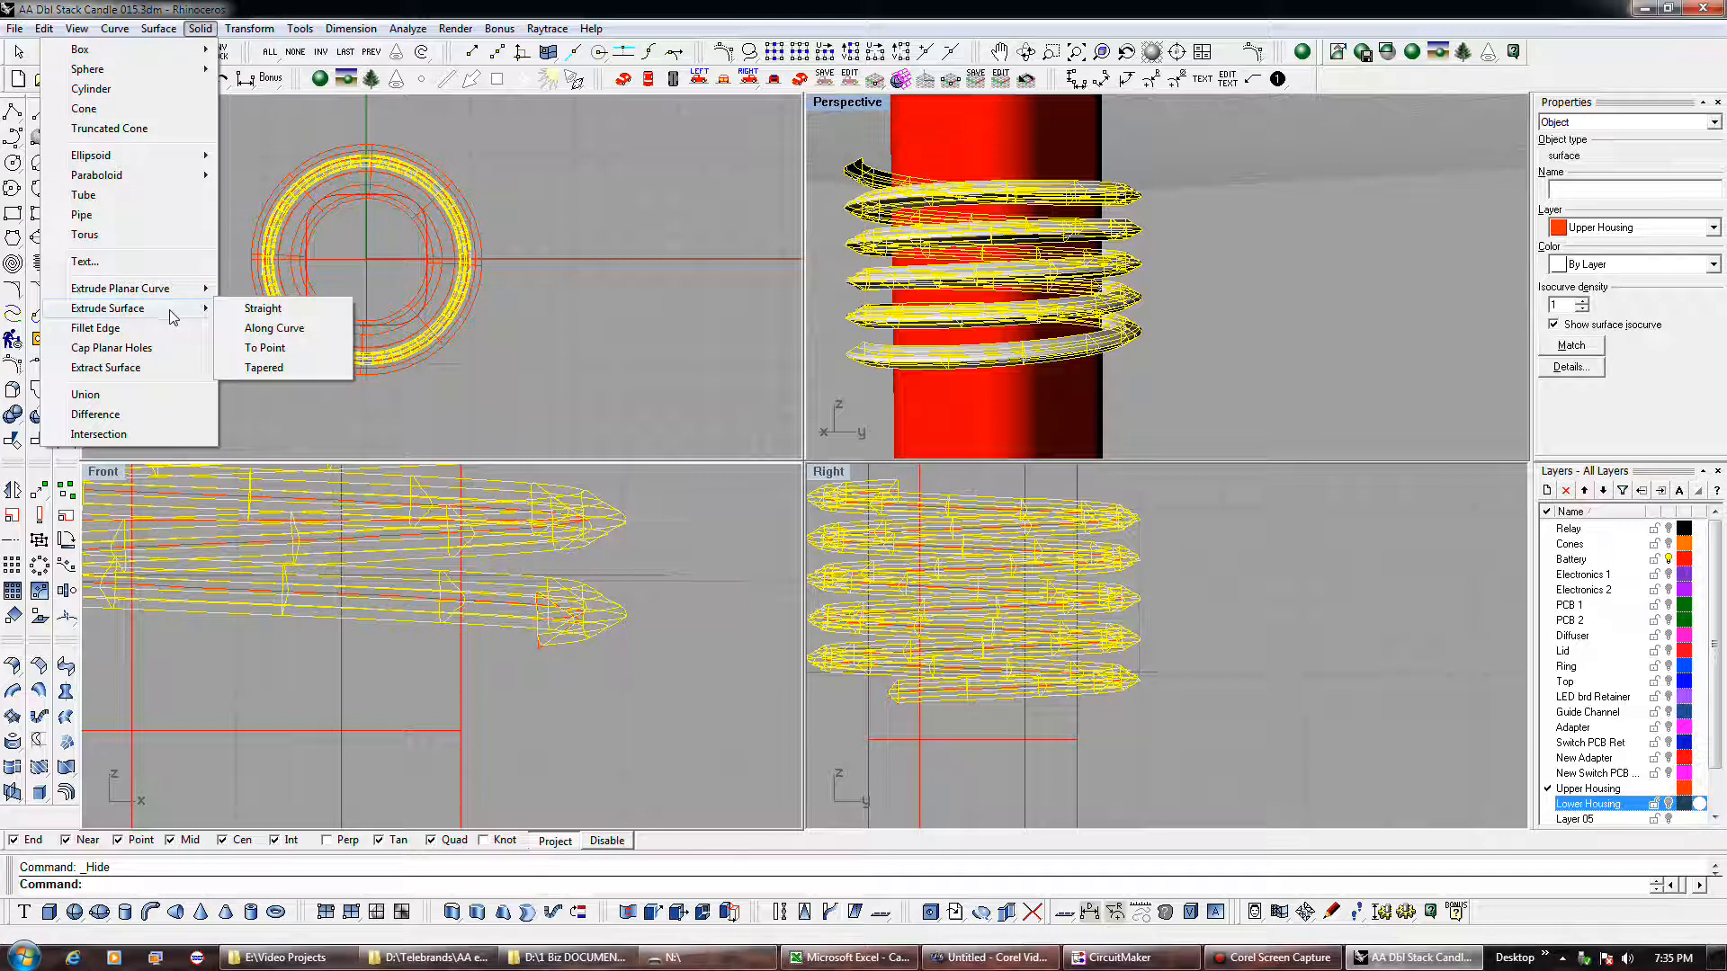
left_click(112, 348)
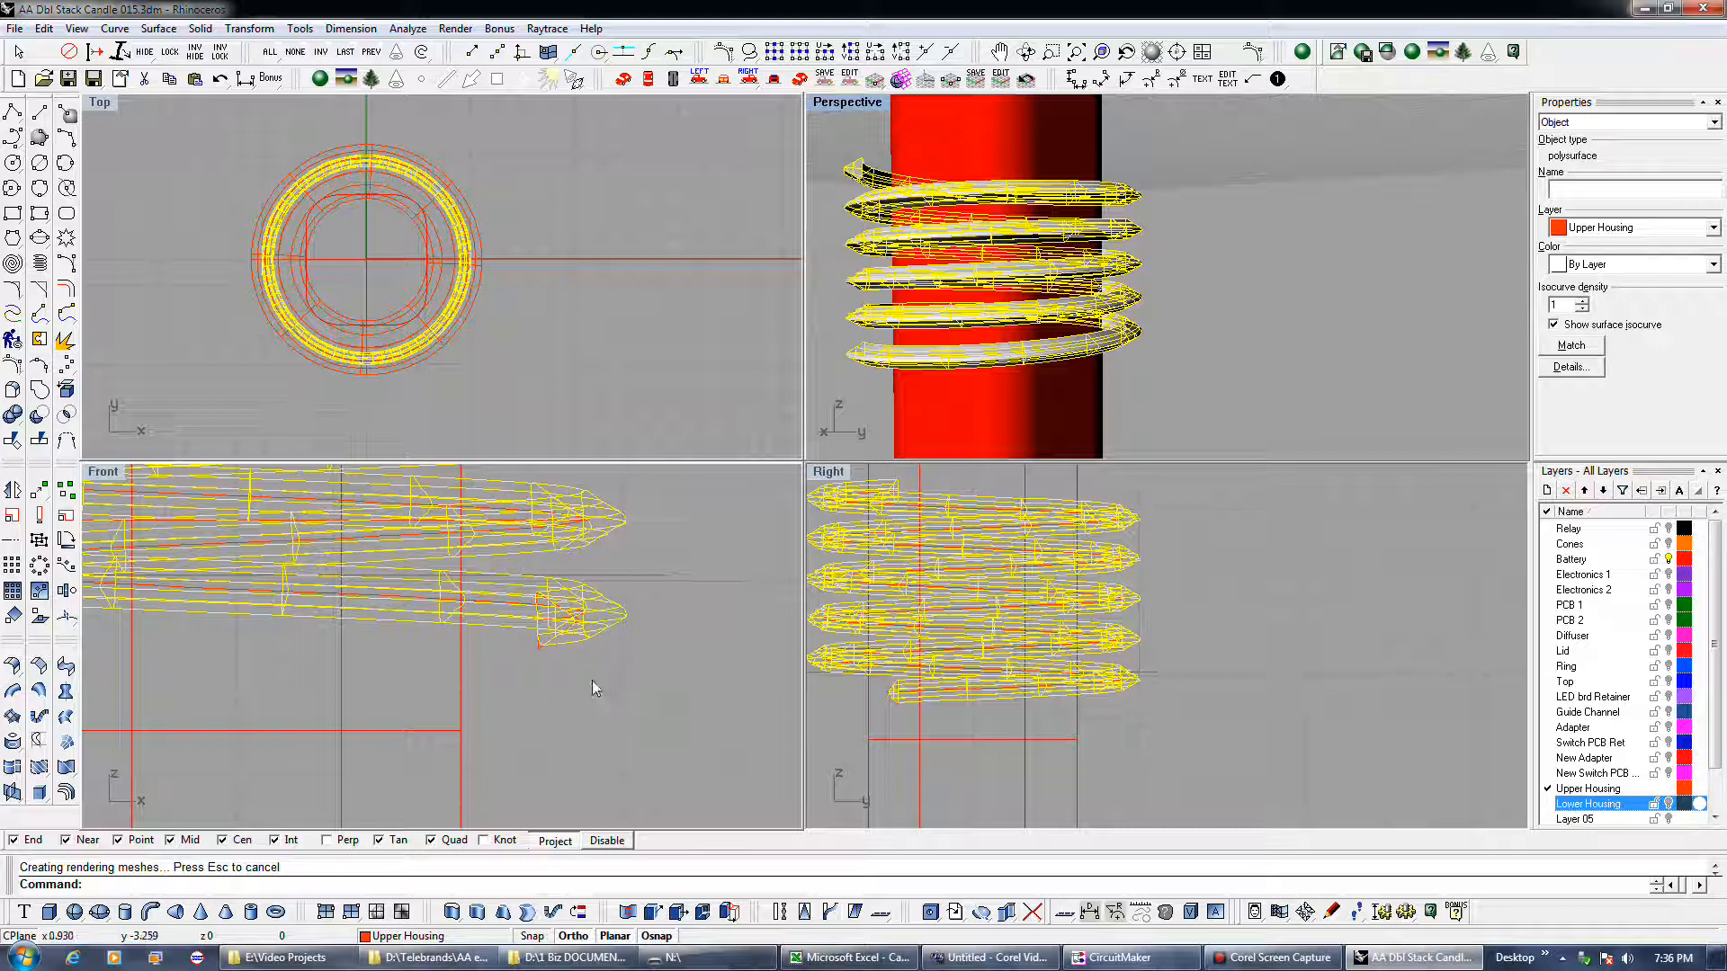
- Examine the capped ends of the upper housing thread up close in the front and perspective views
scroll(552, 665, "up", 2)
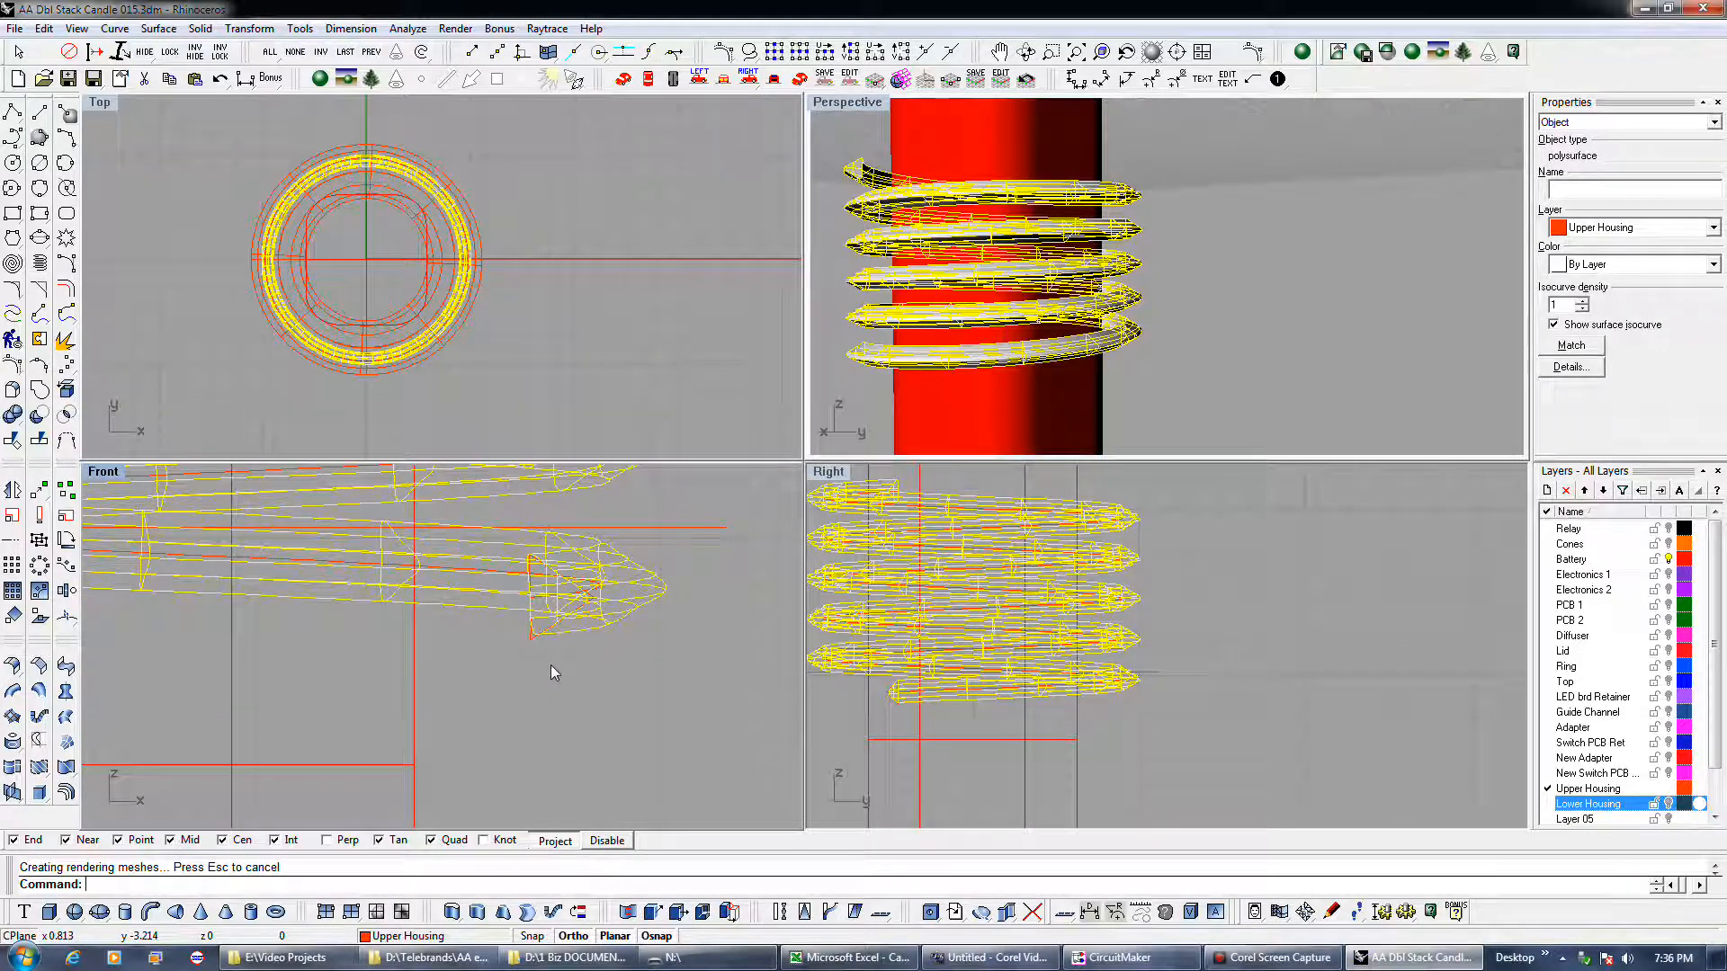
scroll(551, 670, "down", 2)
scroll(630, 494, "up", 3)
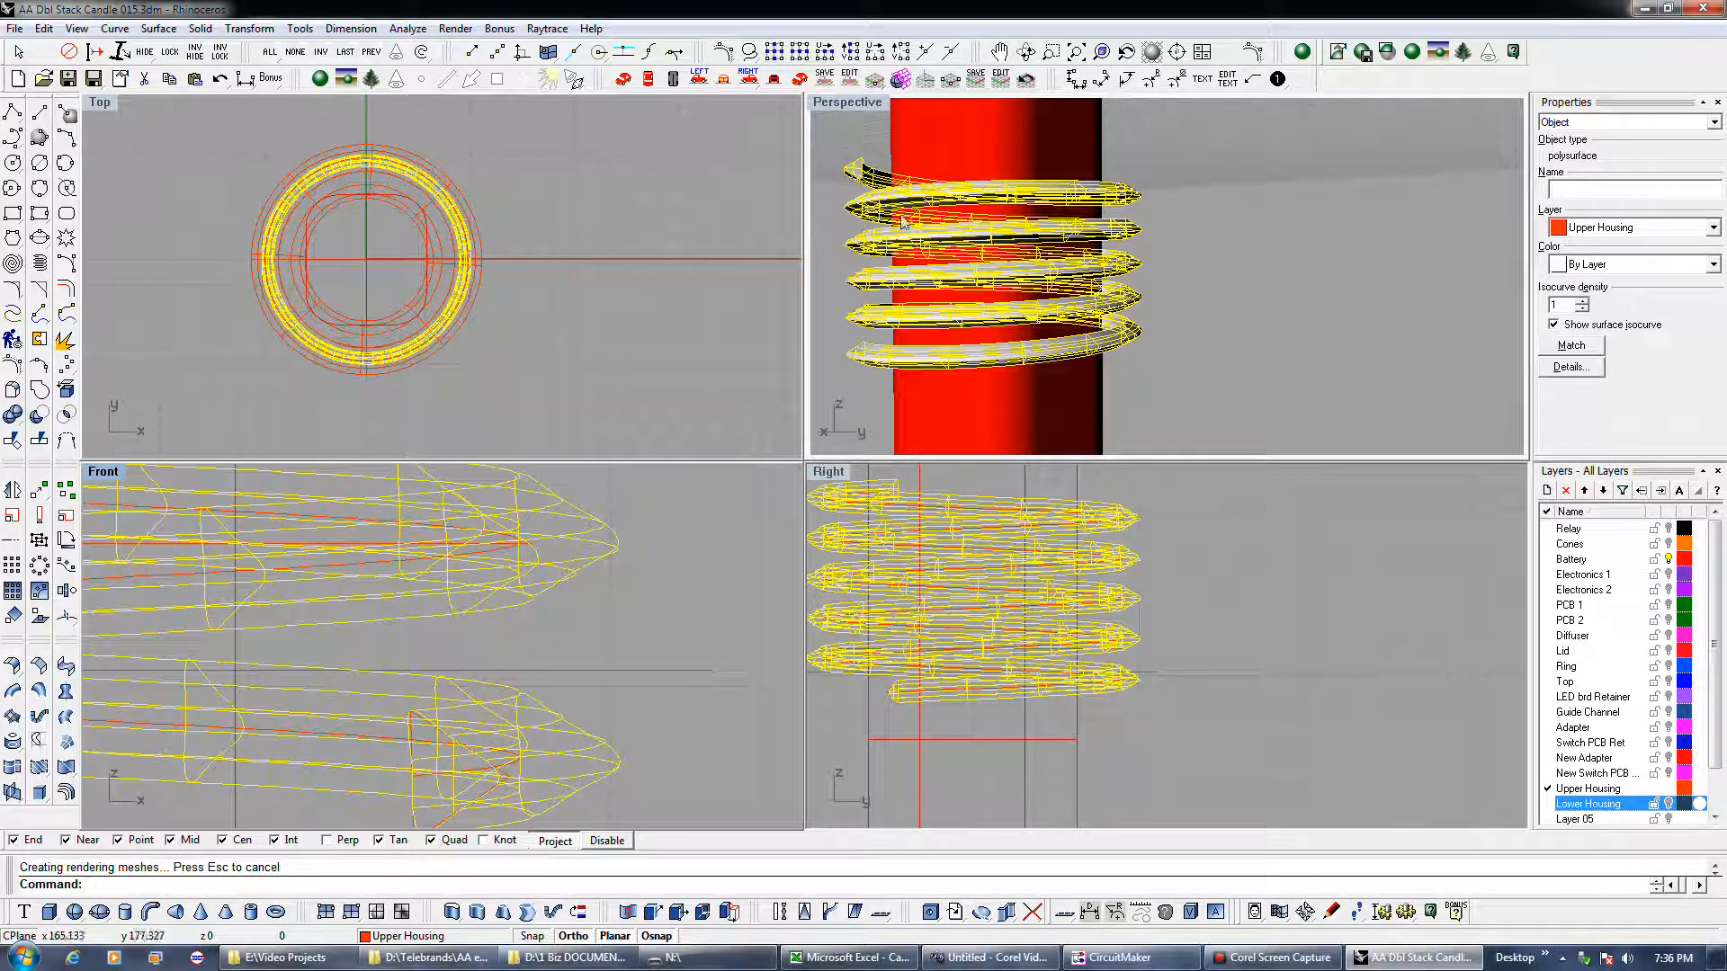
scroll(857, 165, "up", 5)
left_click(824, 139)
right_click_drag(835, 164, 861, 202)
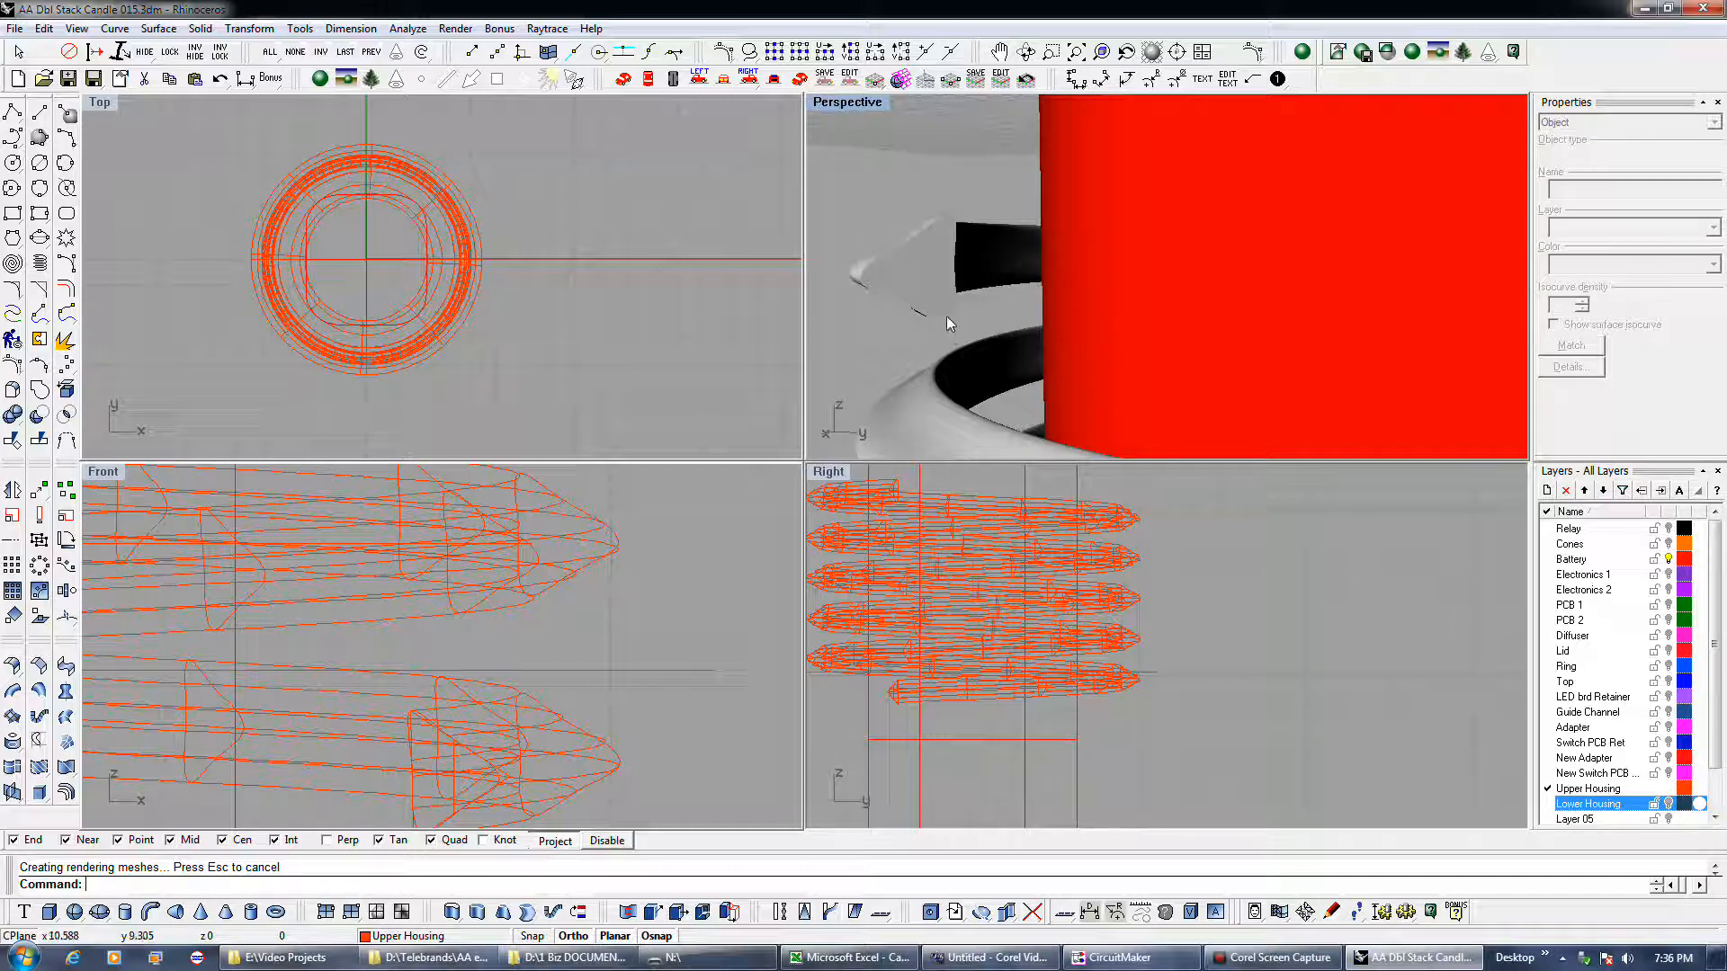
scroll(946, 316, "up", 3)
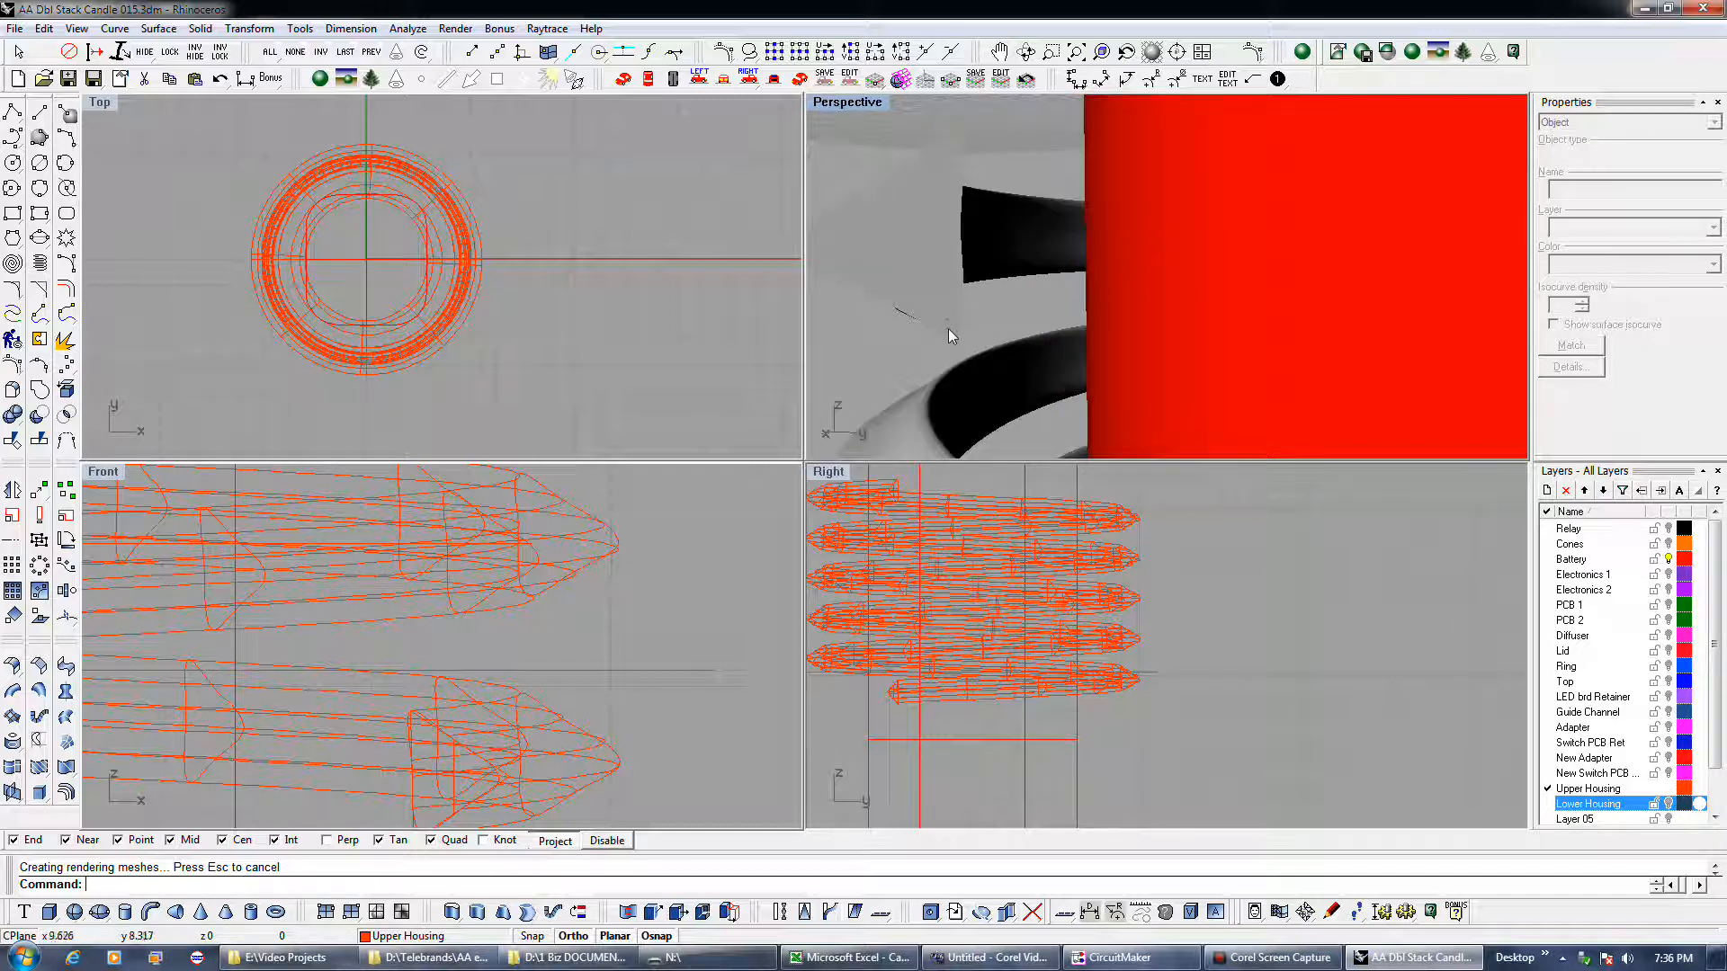
scroll(948, 327, "down", 3)
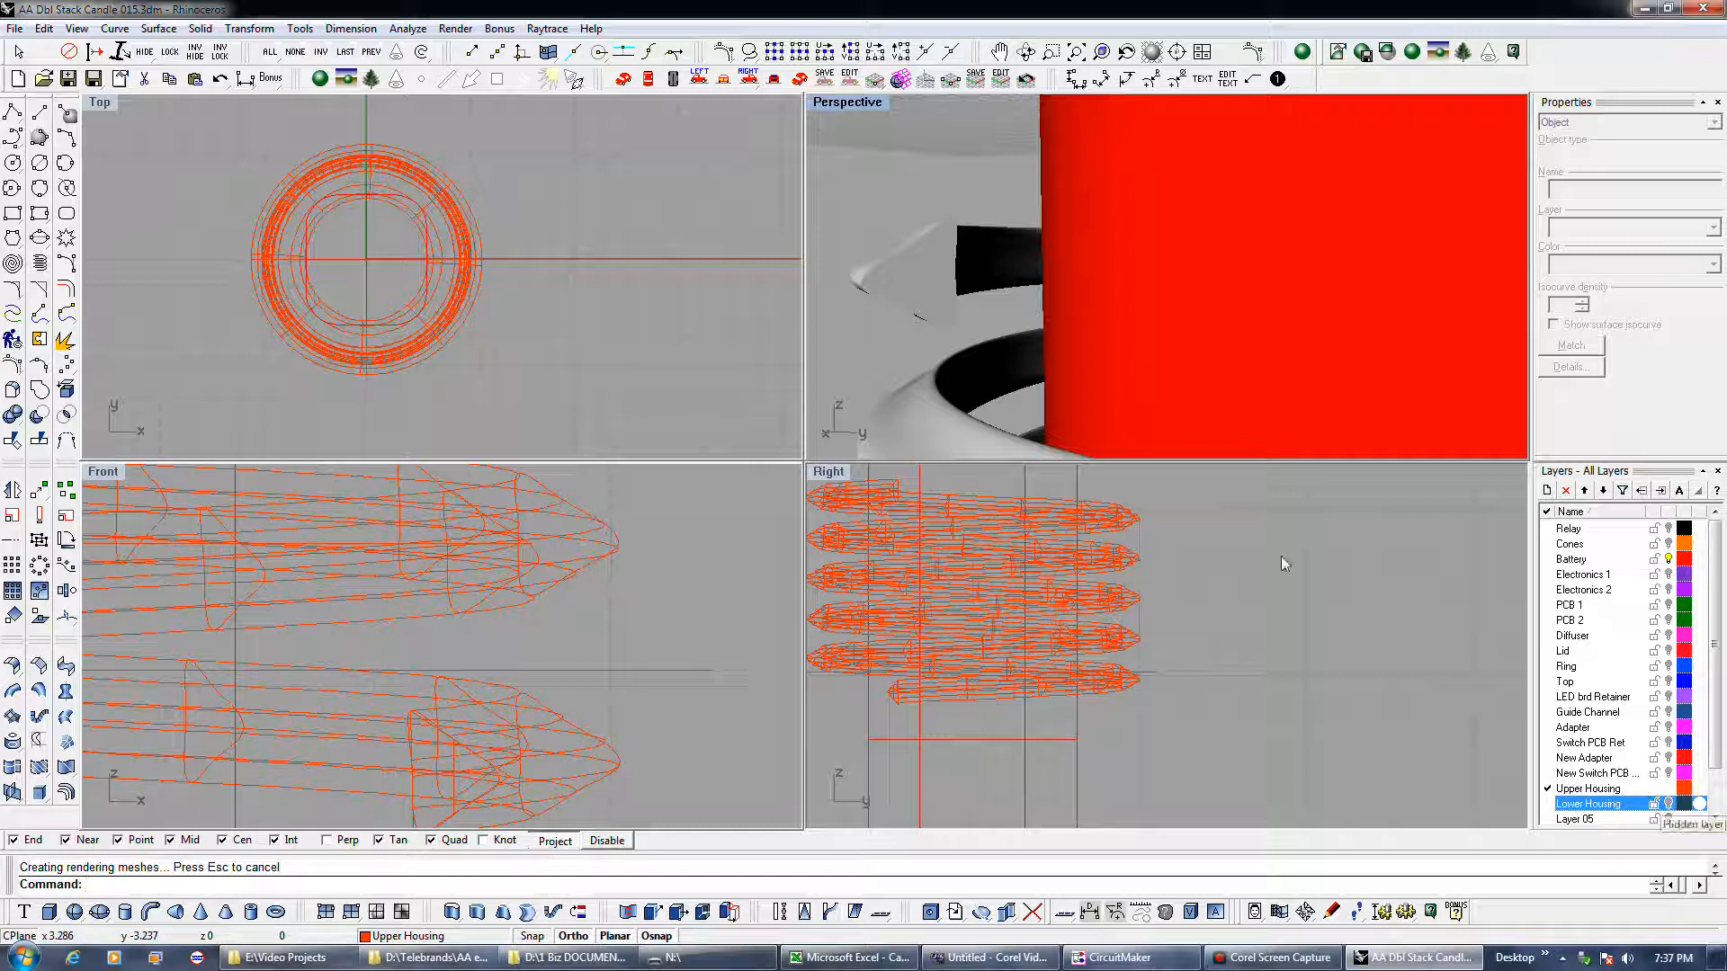
- Show the hidden upper housing body and save an incremental version of the model as AA Dbl Stack Candle 016
right_click(148, 58)
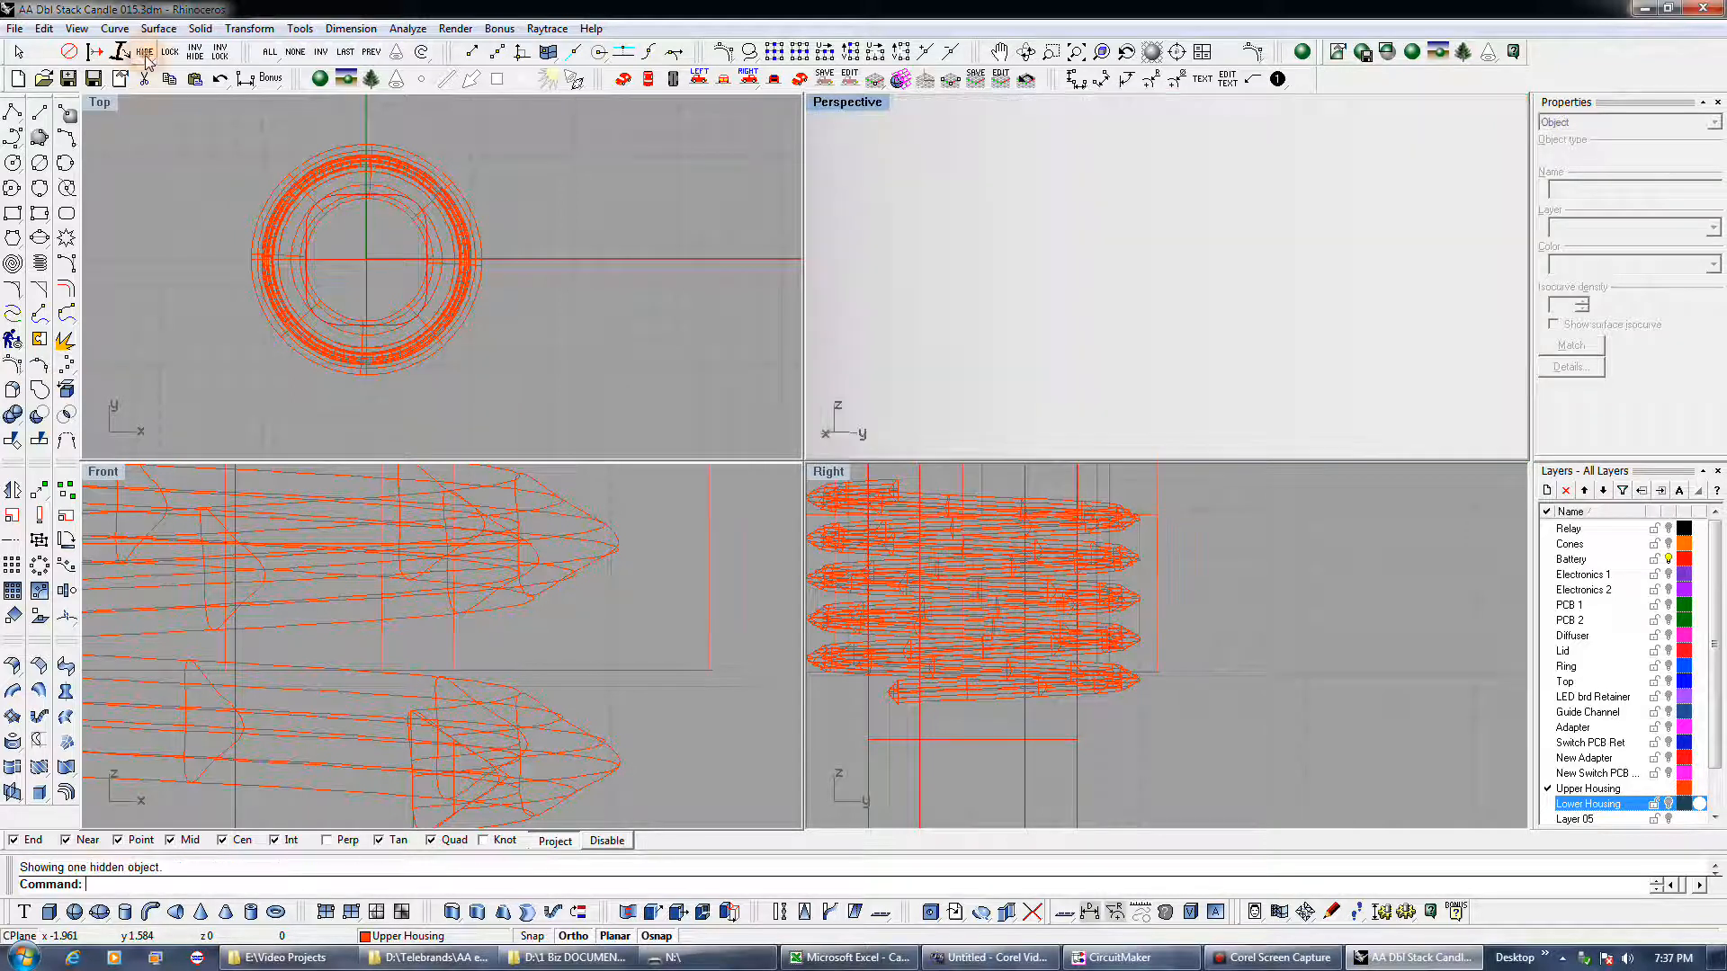
scroll(431, 354, "down", 3)
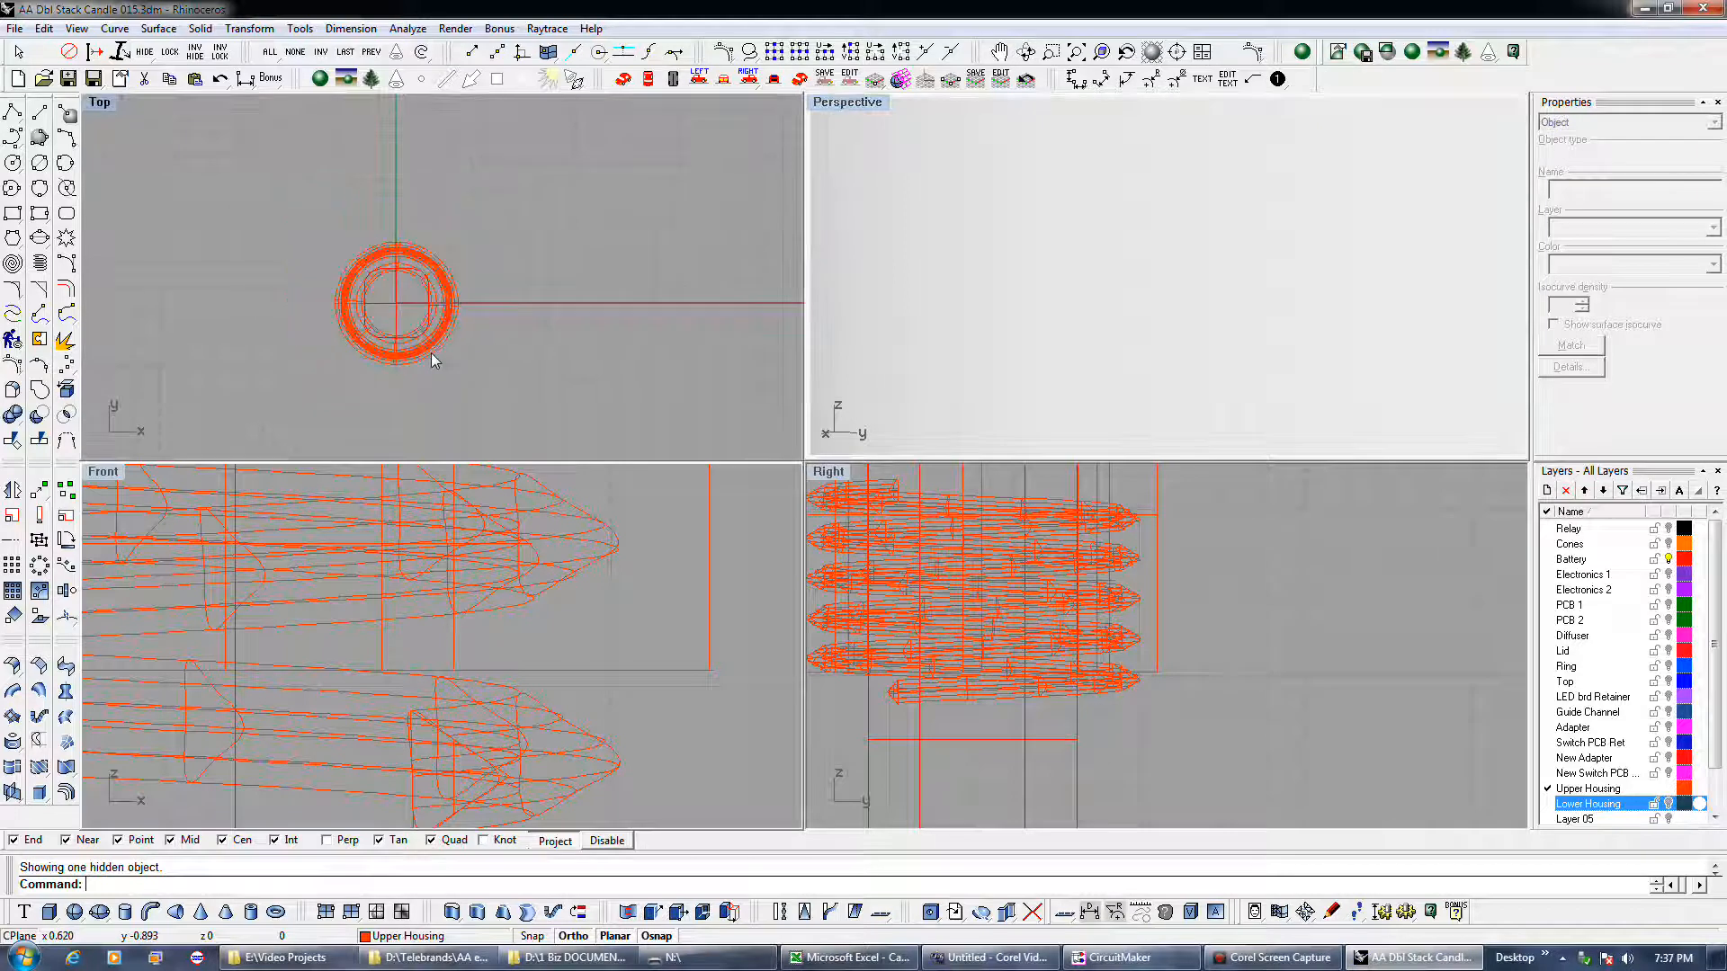
scroll(612, 590, "down", 3)
scroll(611, 589, "down", 3)
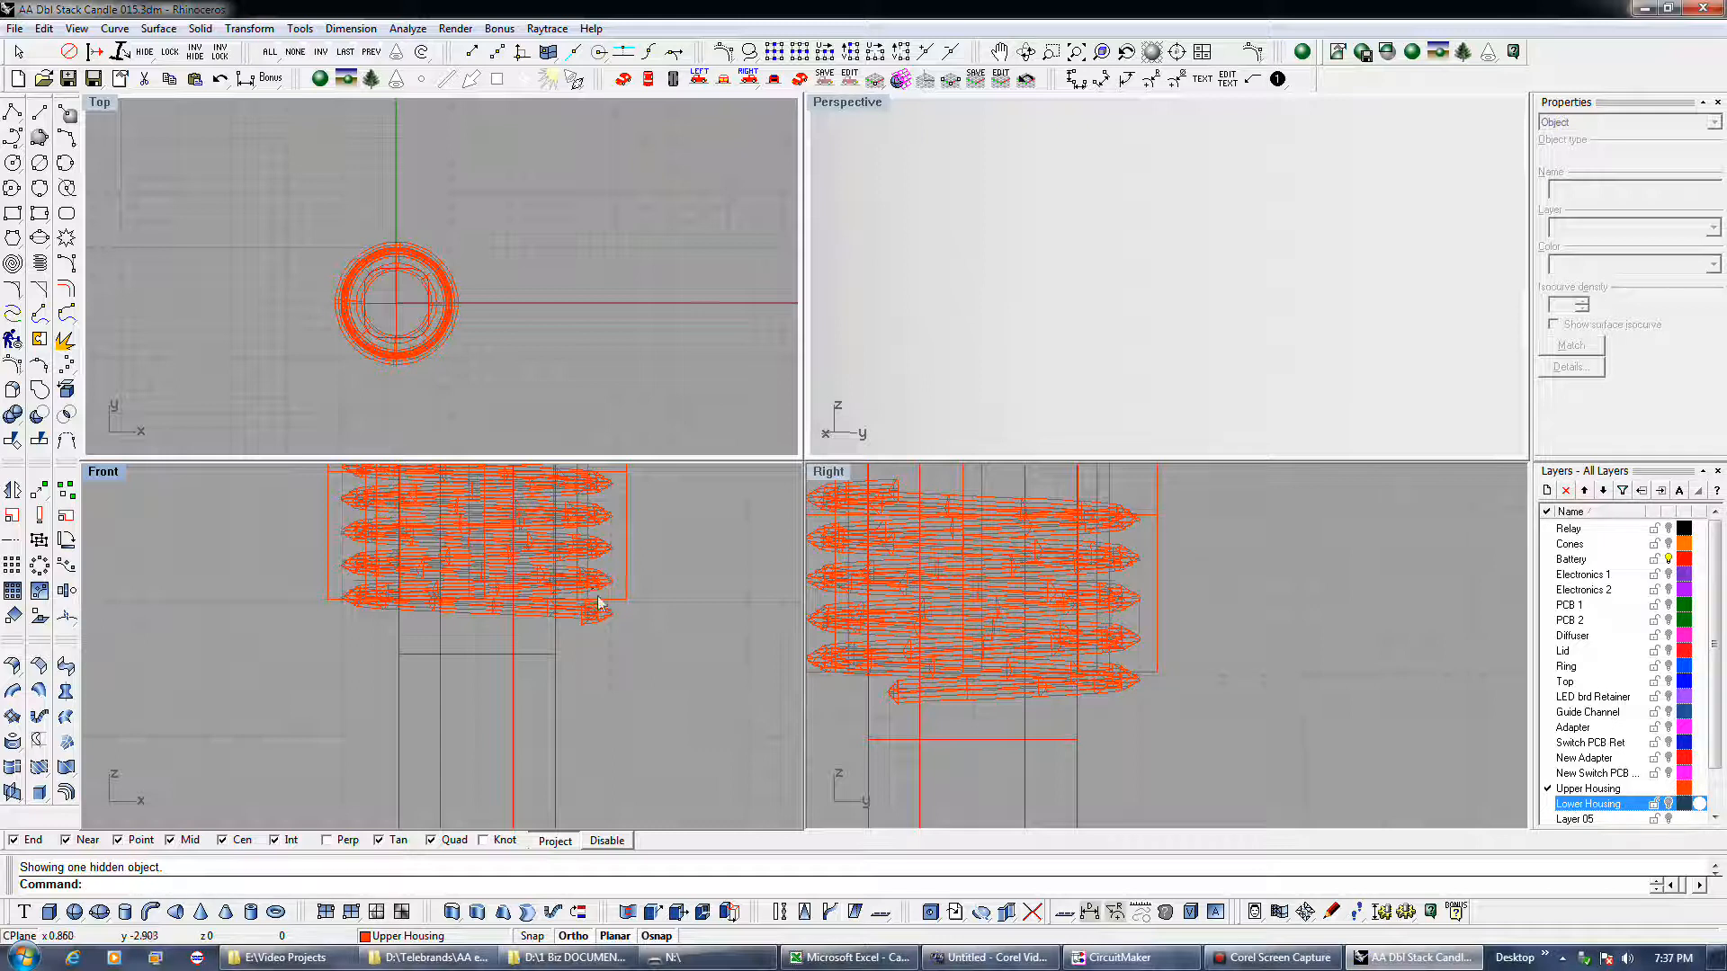
right_click_drag(683, 642, 669, 703)
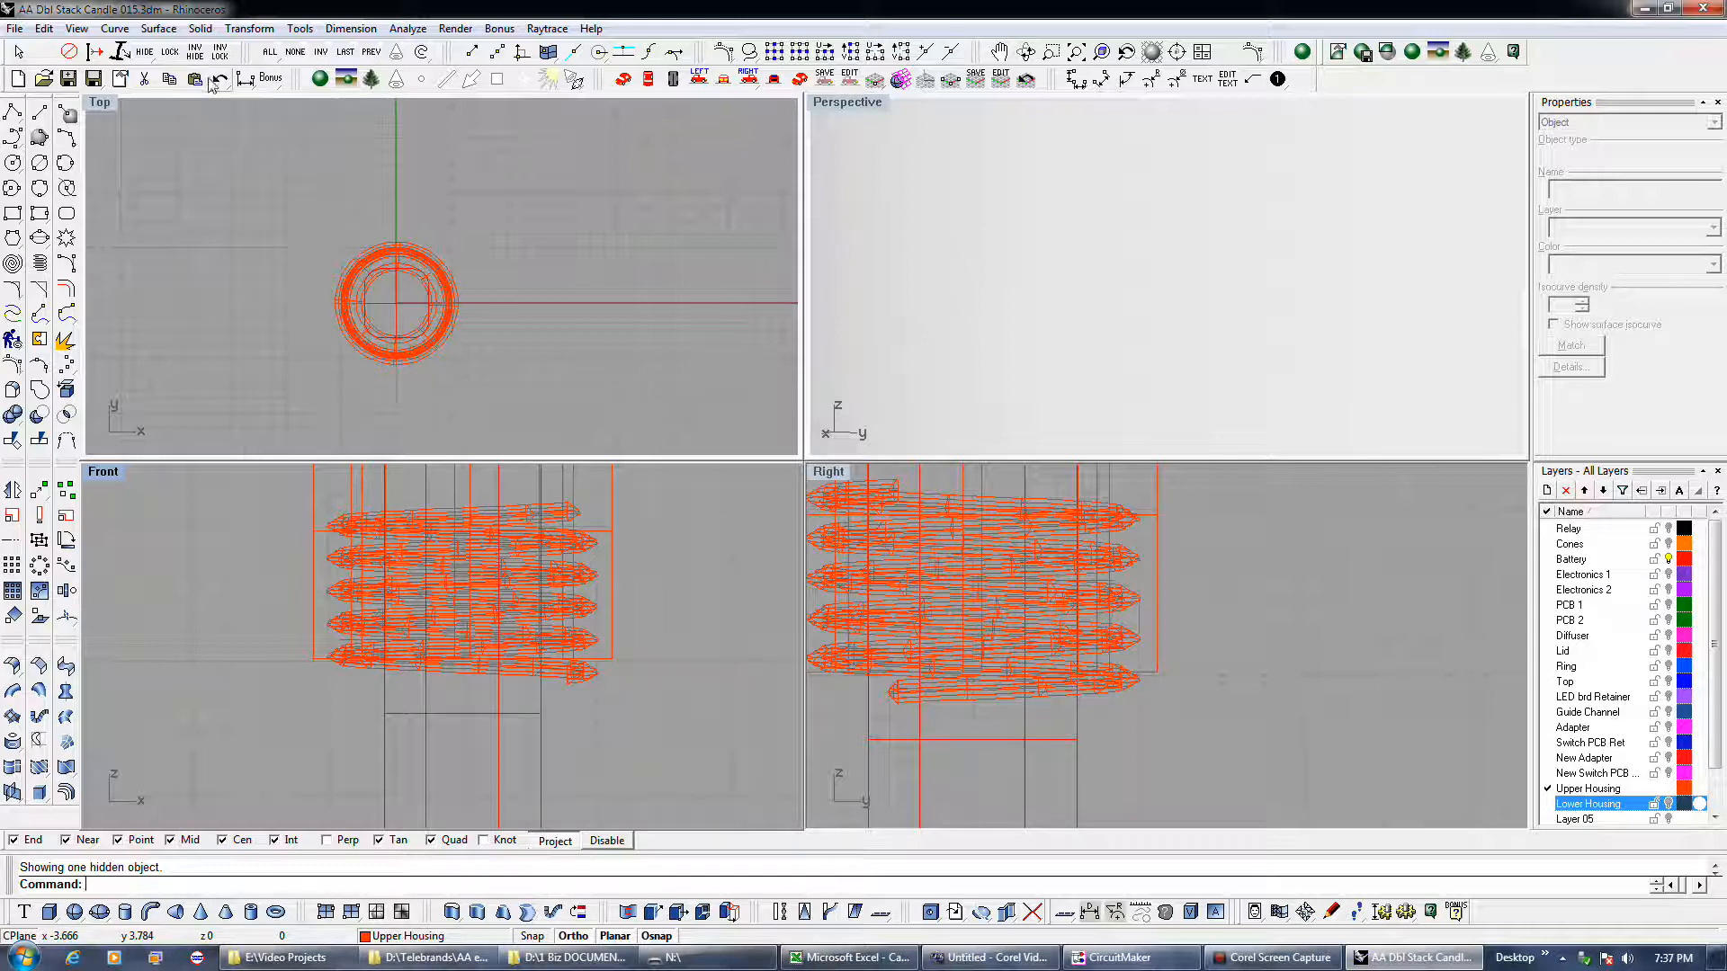
left_click(68, 79)
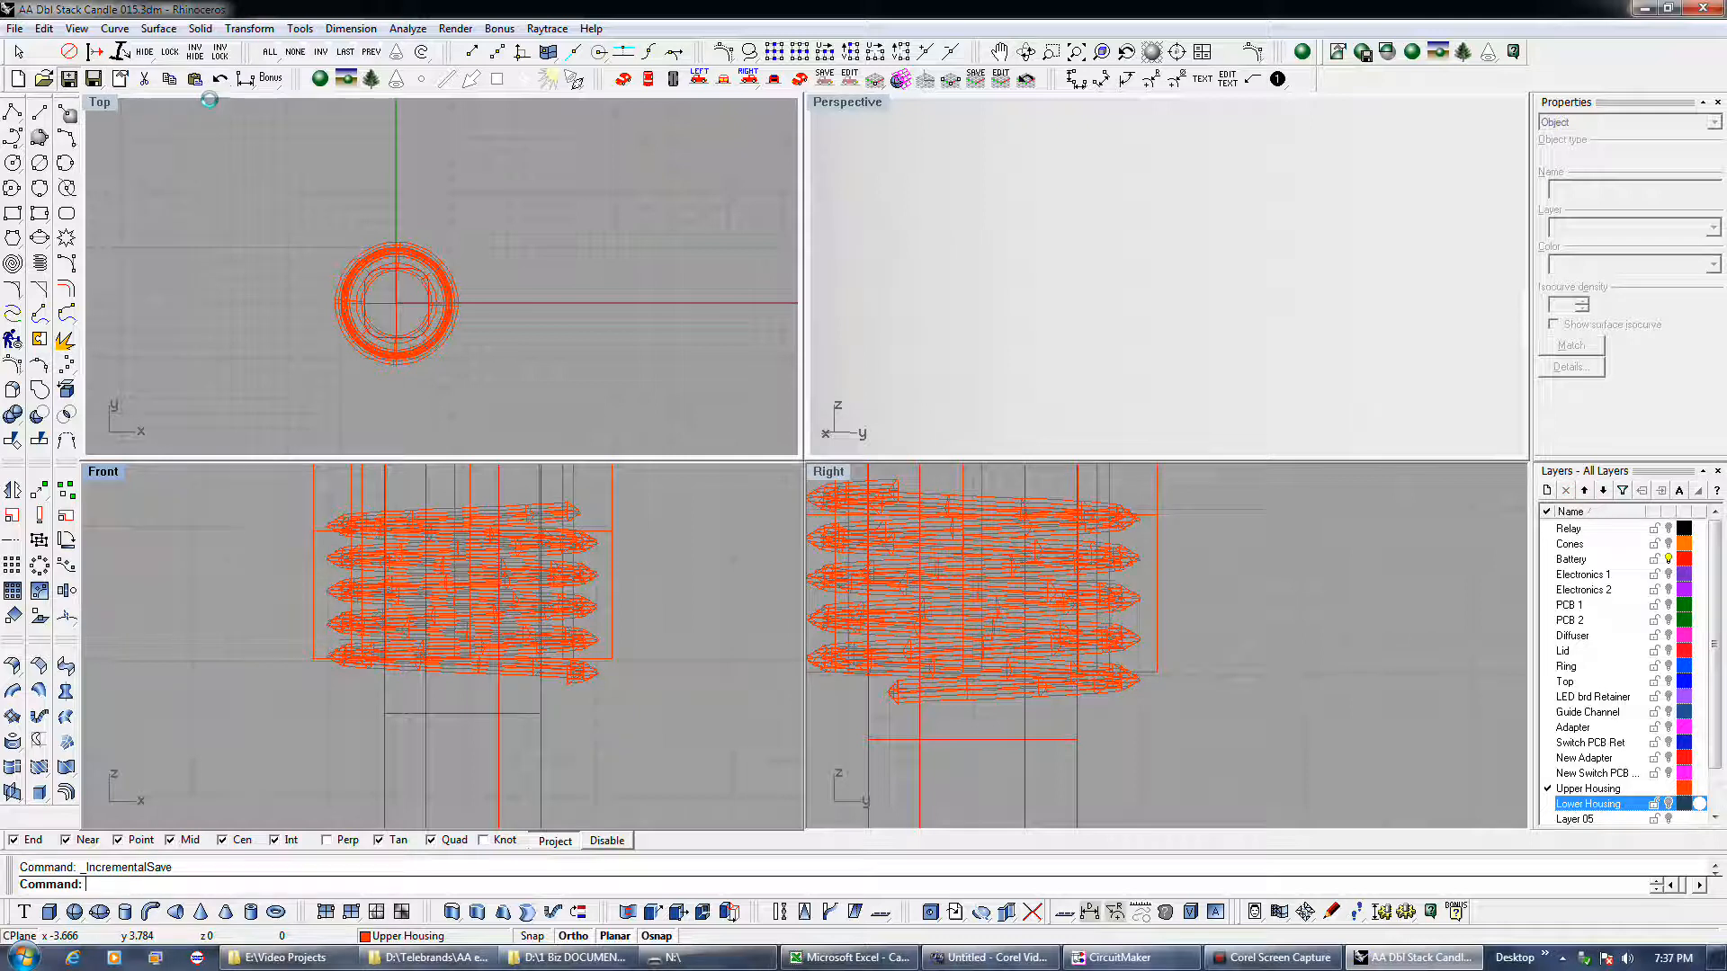
- Undo the cap and sweep of the upper housing thread and the layer change that hid the Lower Housing
left_click(218, 82)
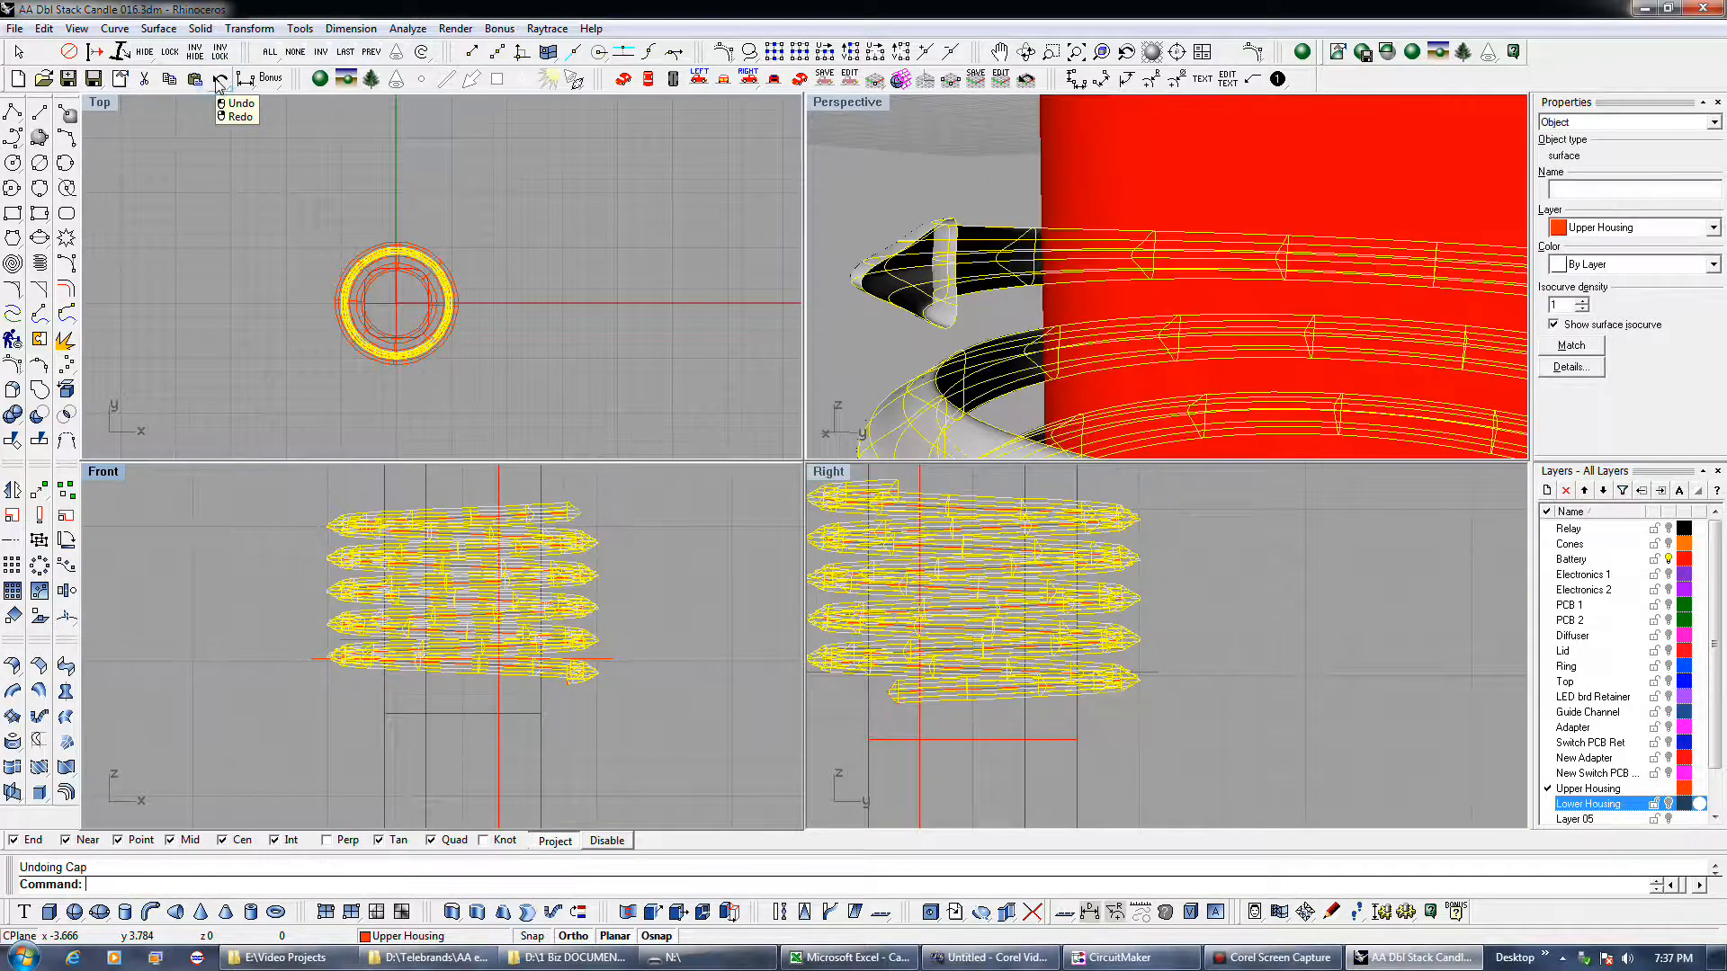
left_click(218, 83)
left_click(218, 83)
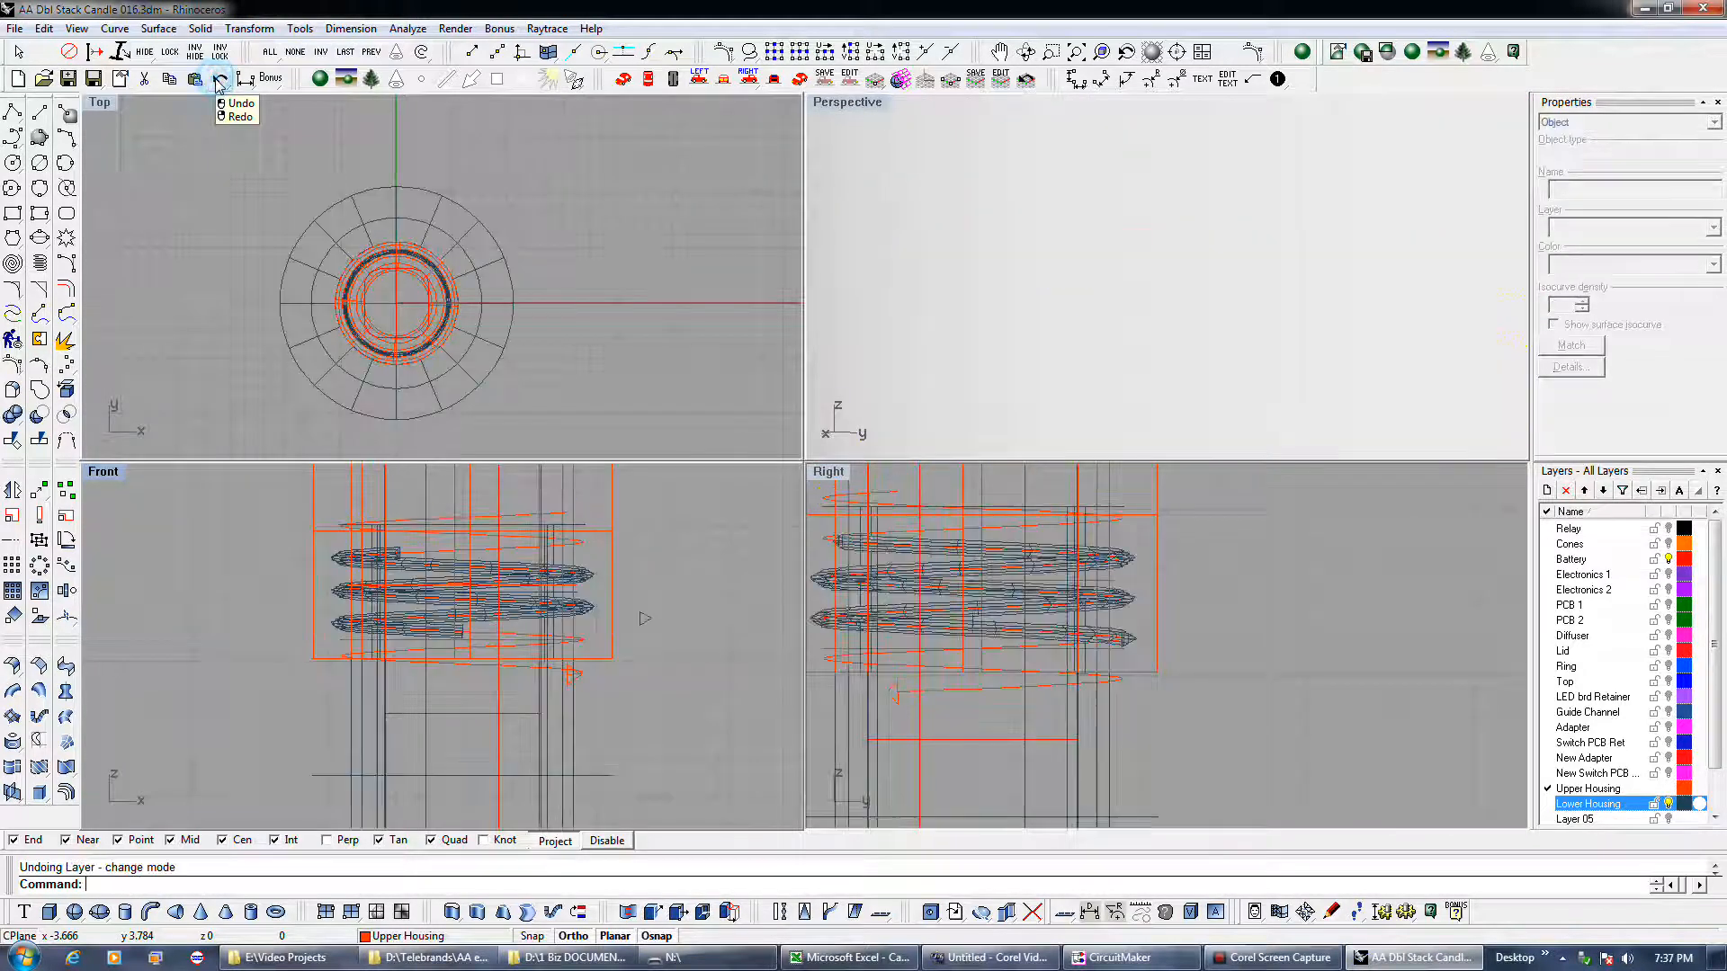
left_click(218, 83)
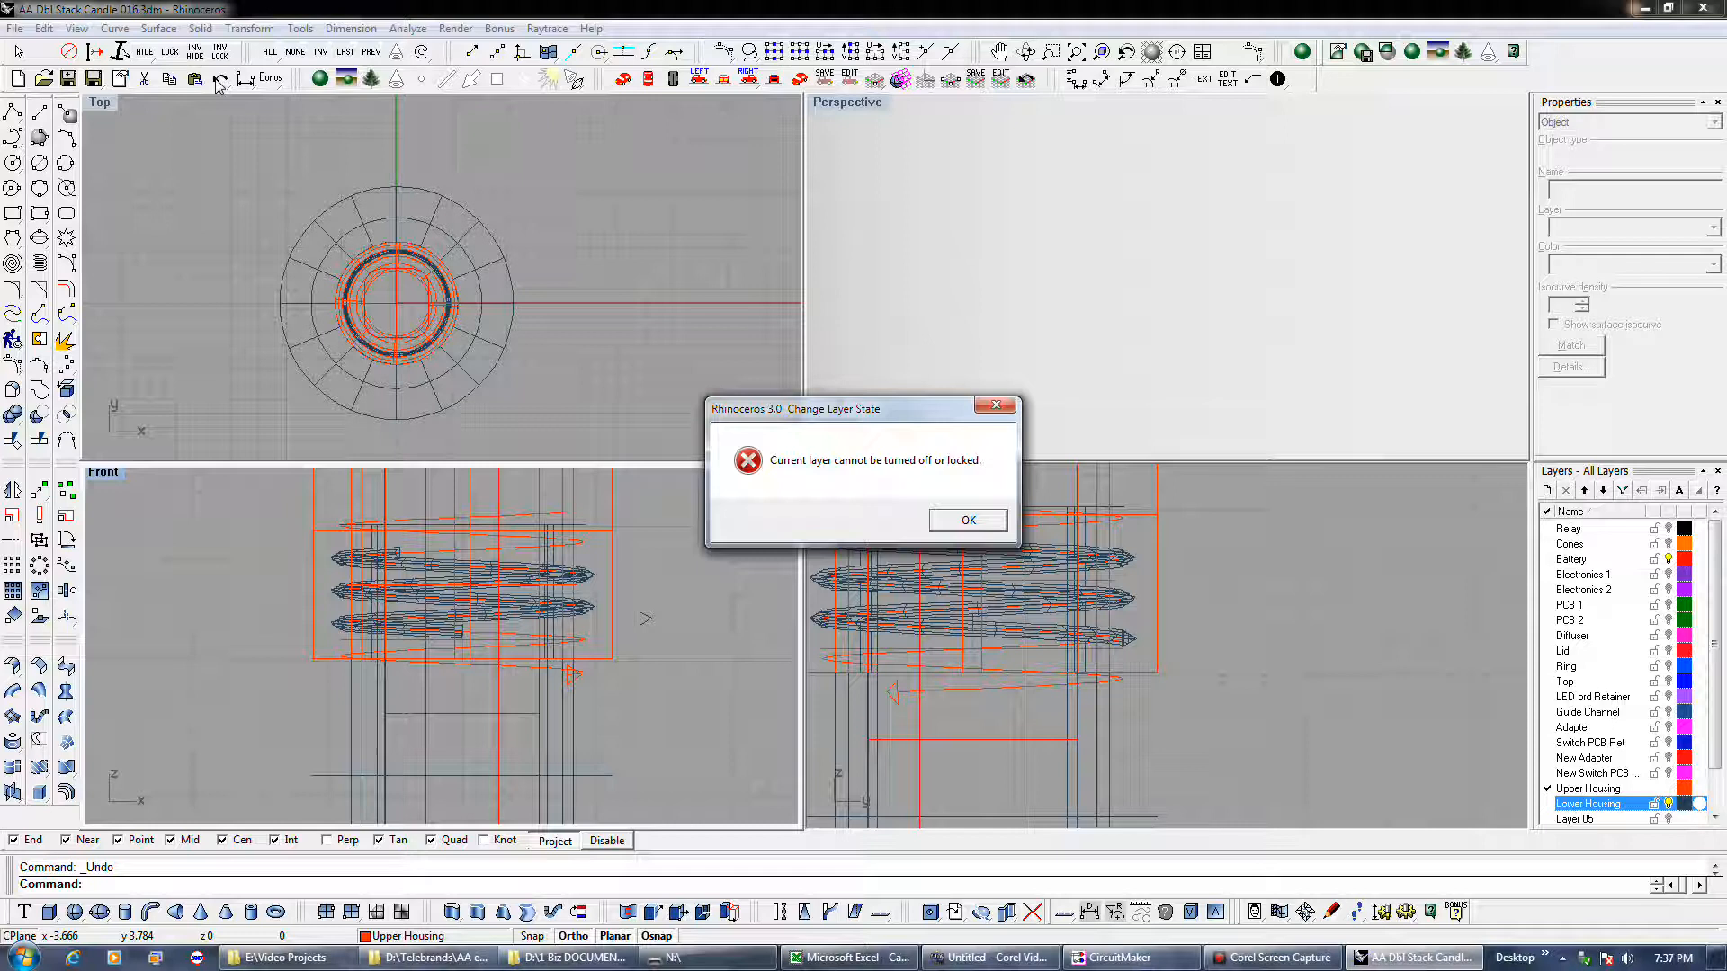
left_click(974, 520)
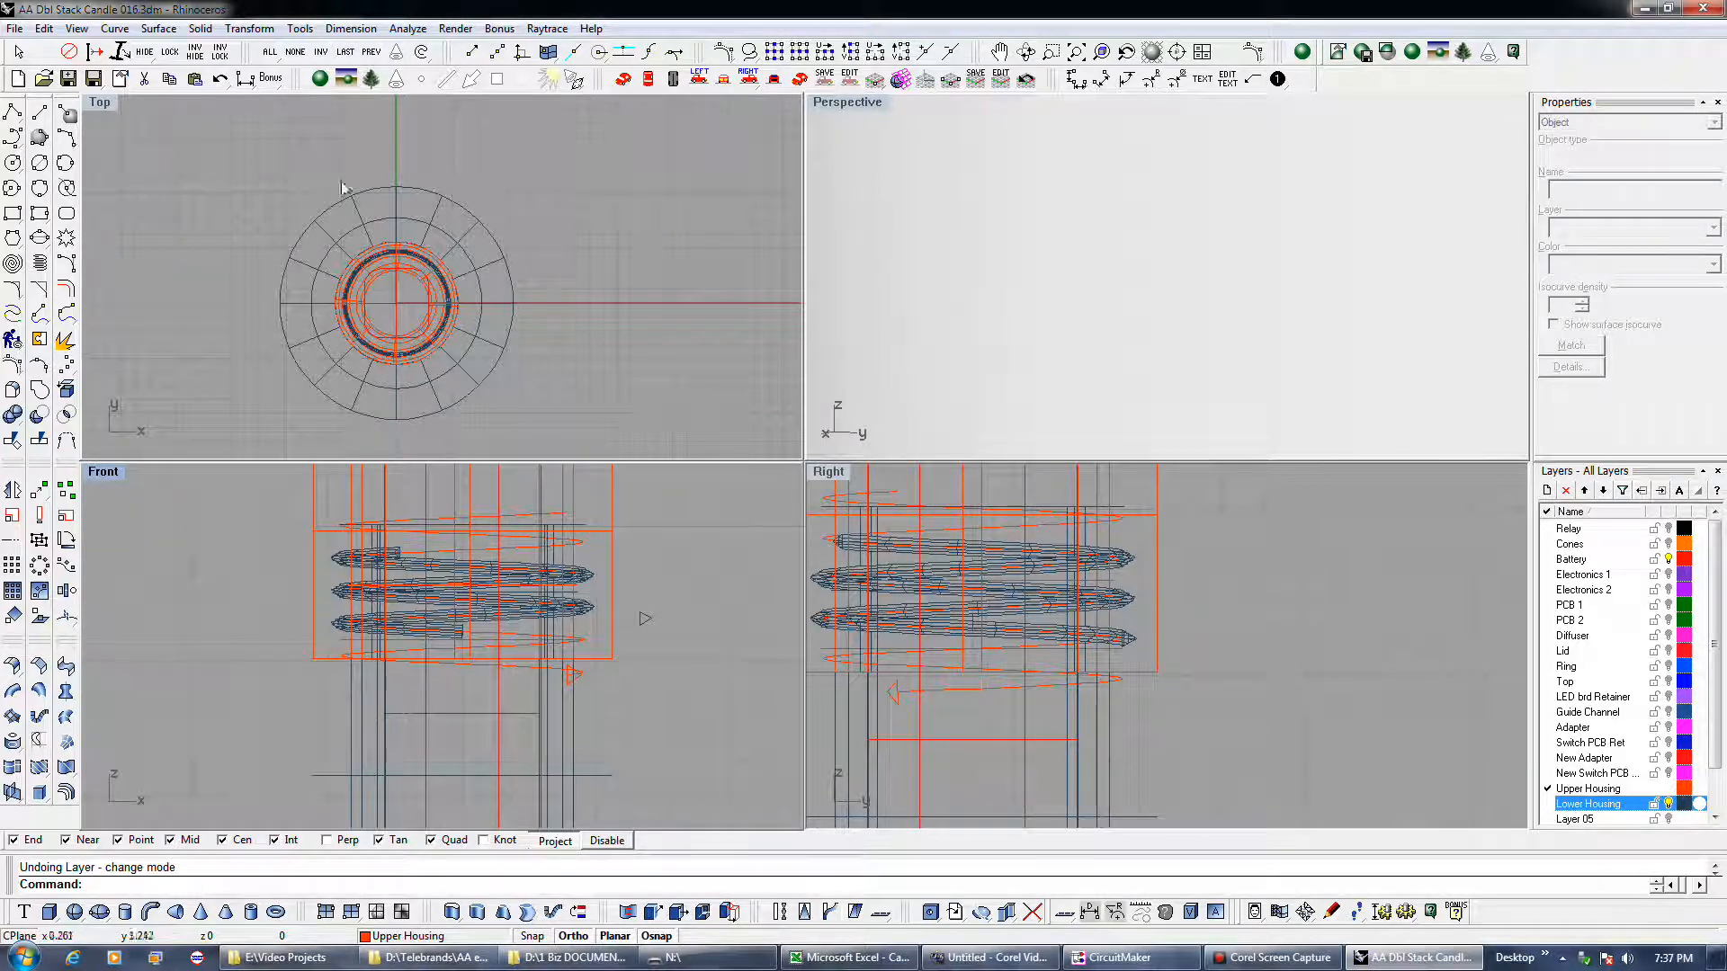
- Undo the Boolean union of the flared base with the threaded lower housing and the command that showed the base
left_click(219, 80)
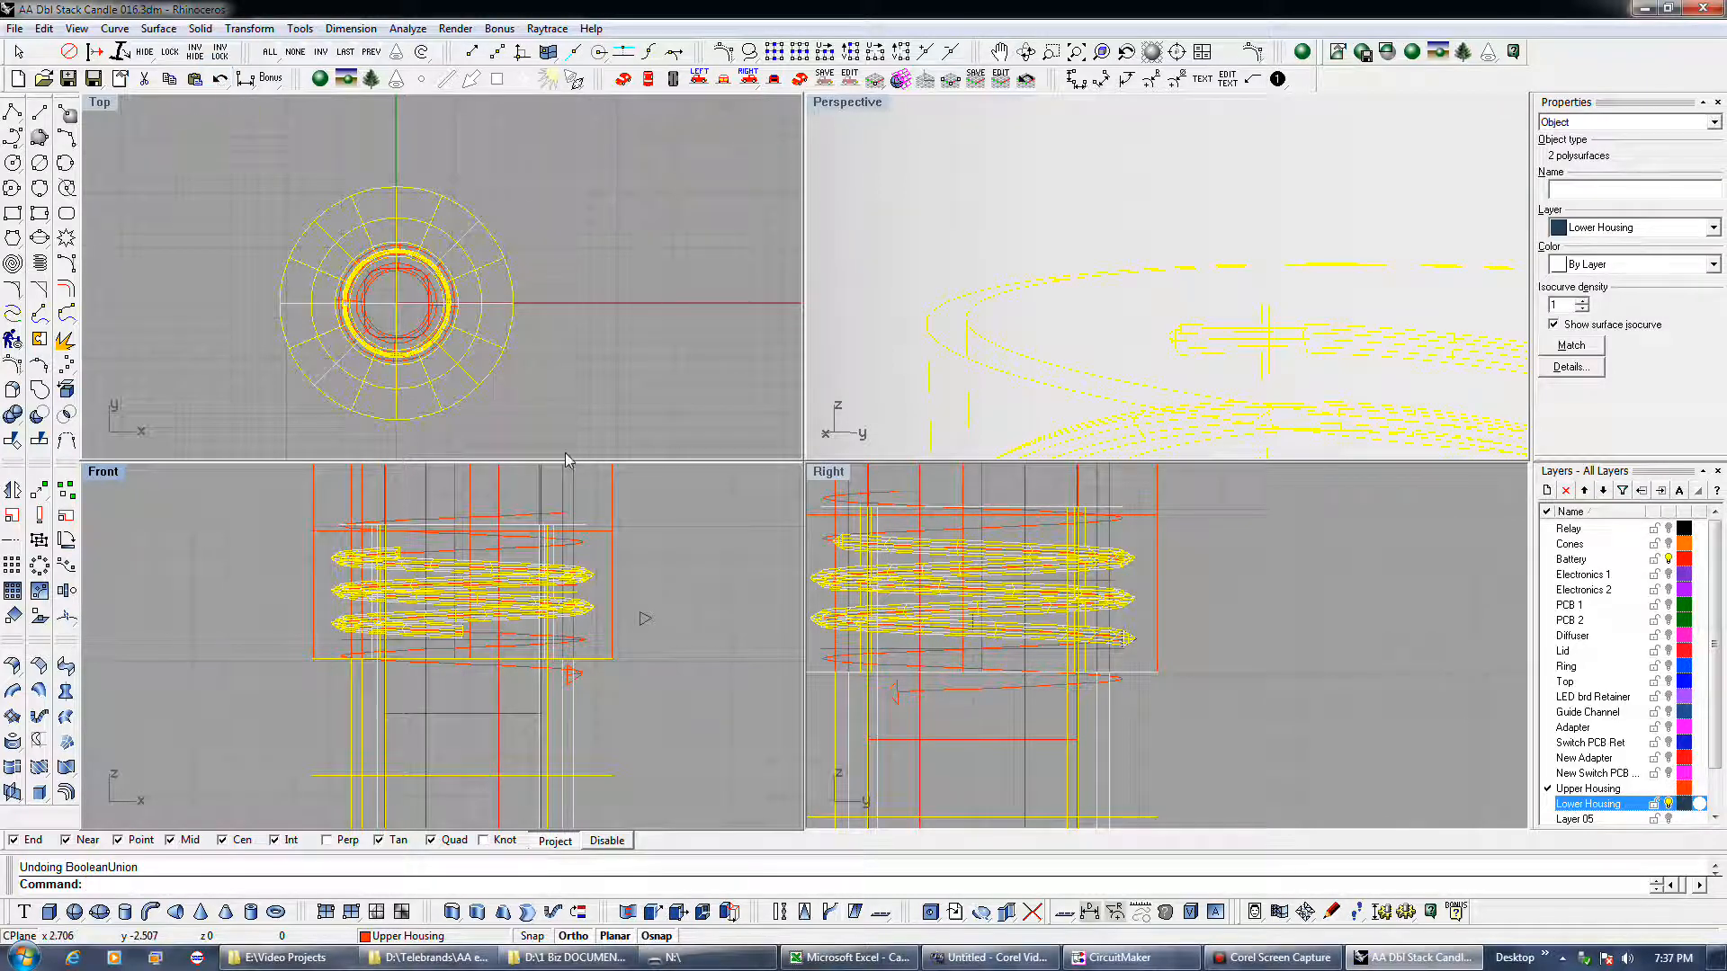
left_click(662, 539)
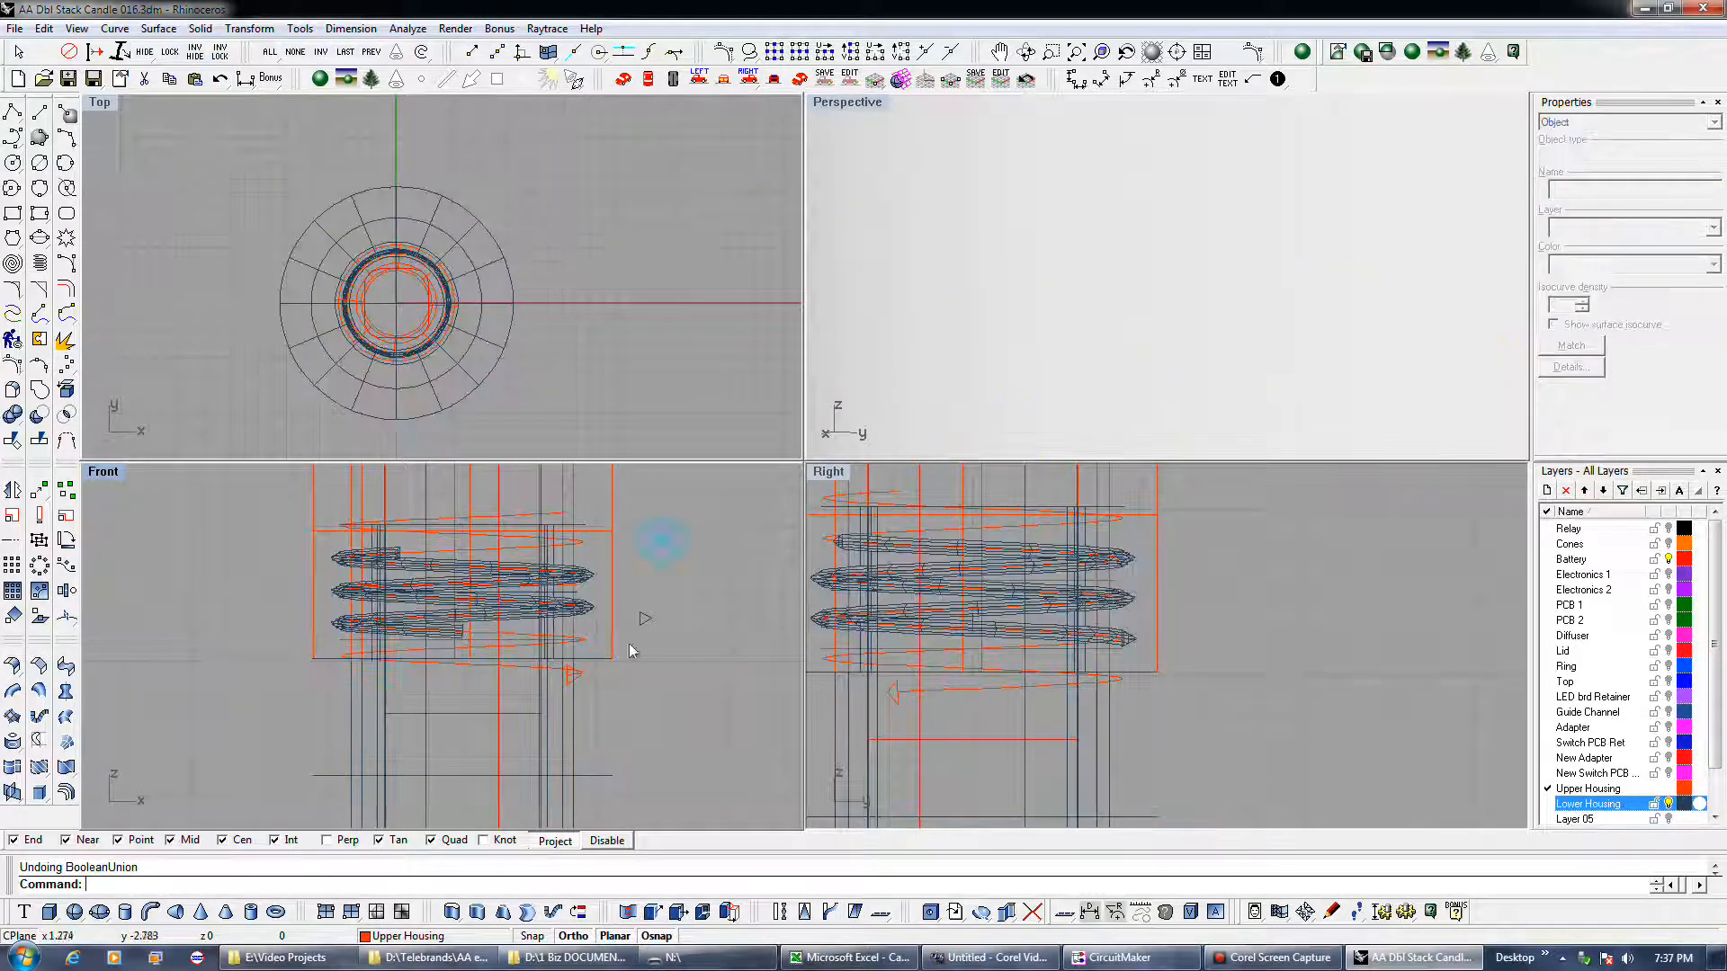
left_click(562, 700)
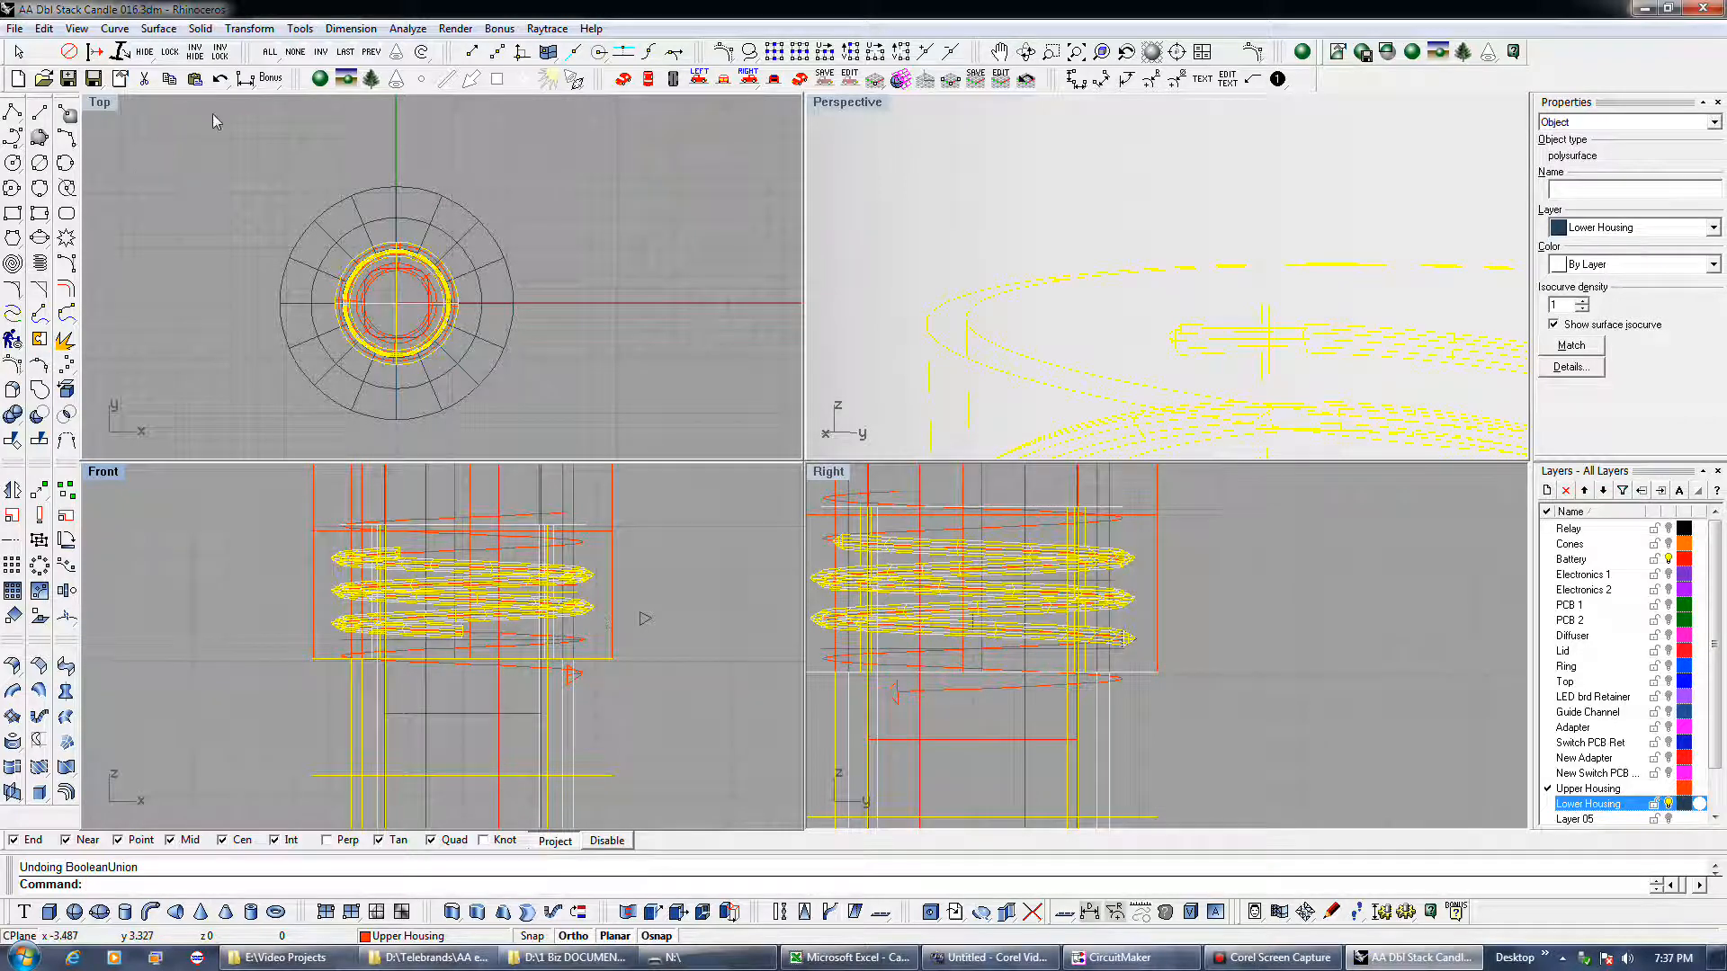
left_click(219, 79)
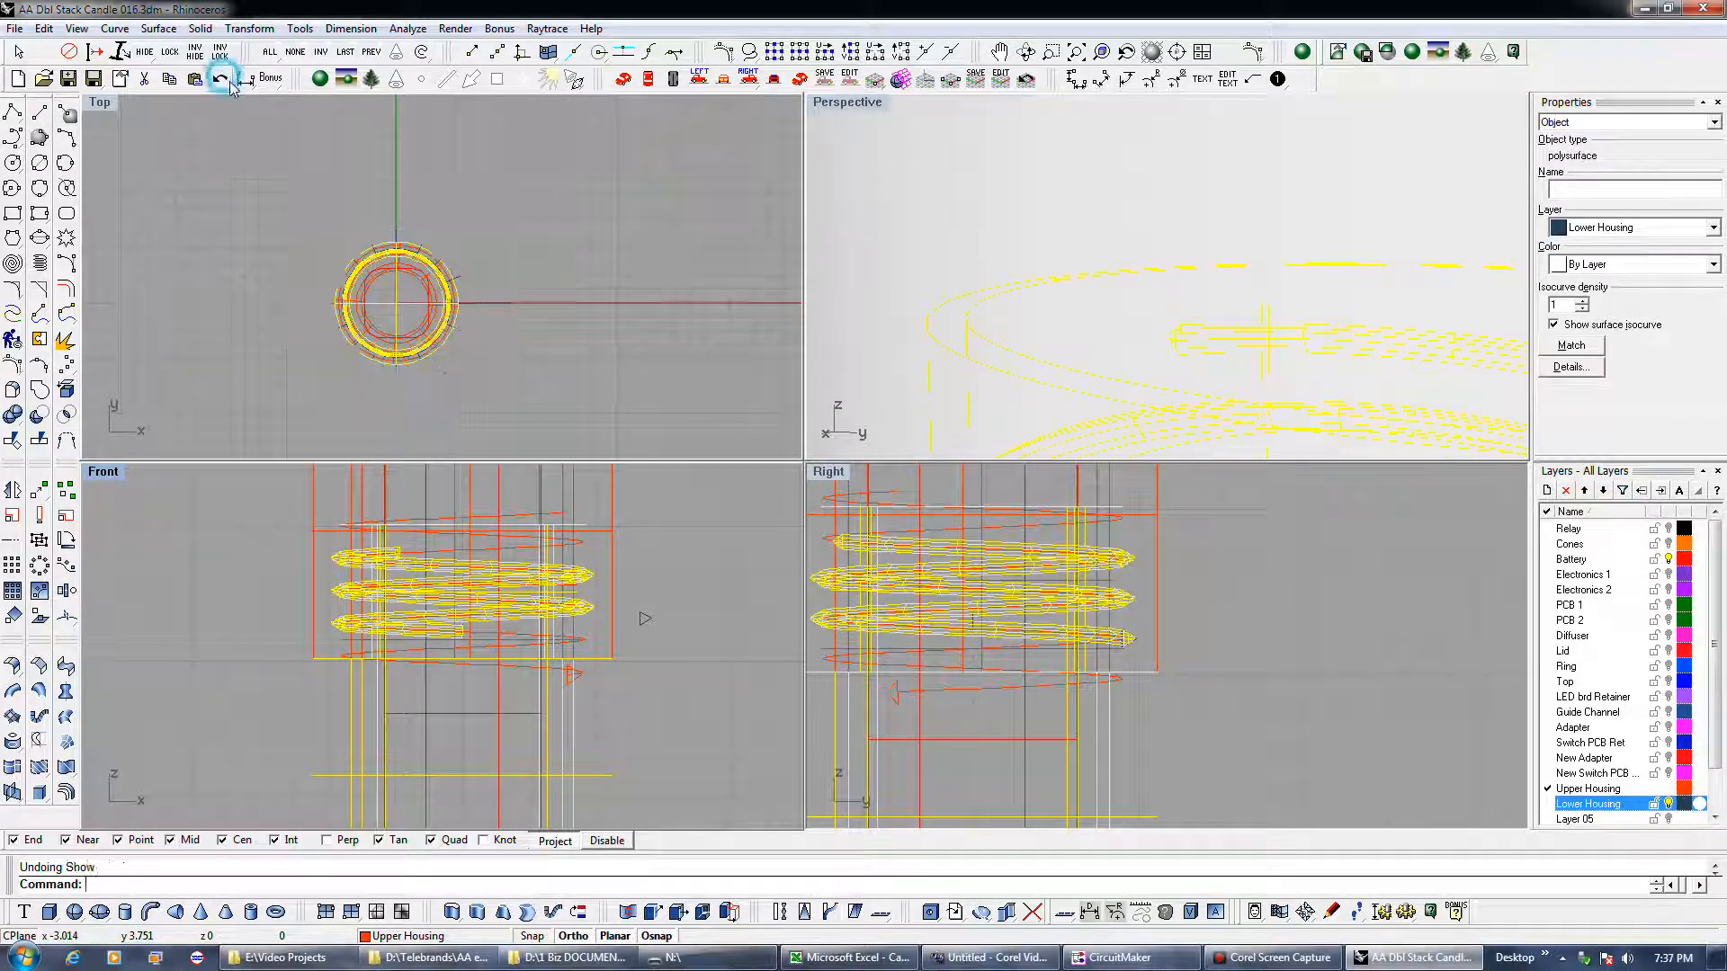
left_click(649, 671)
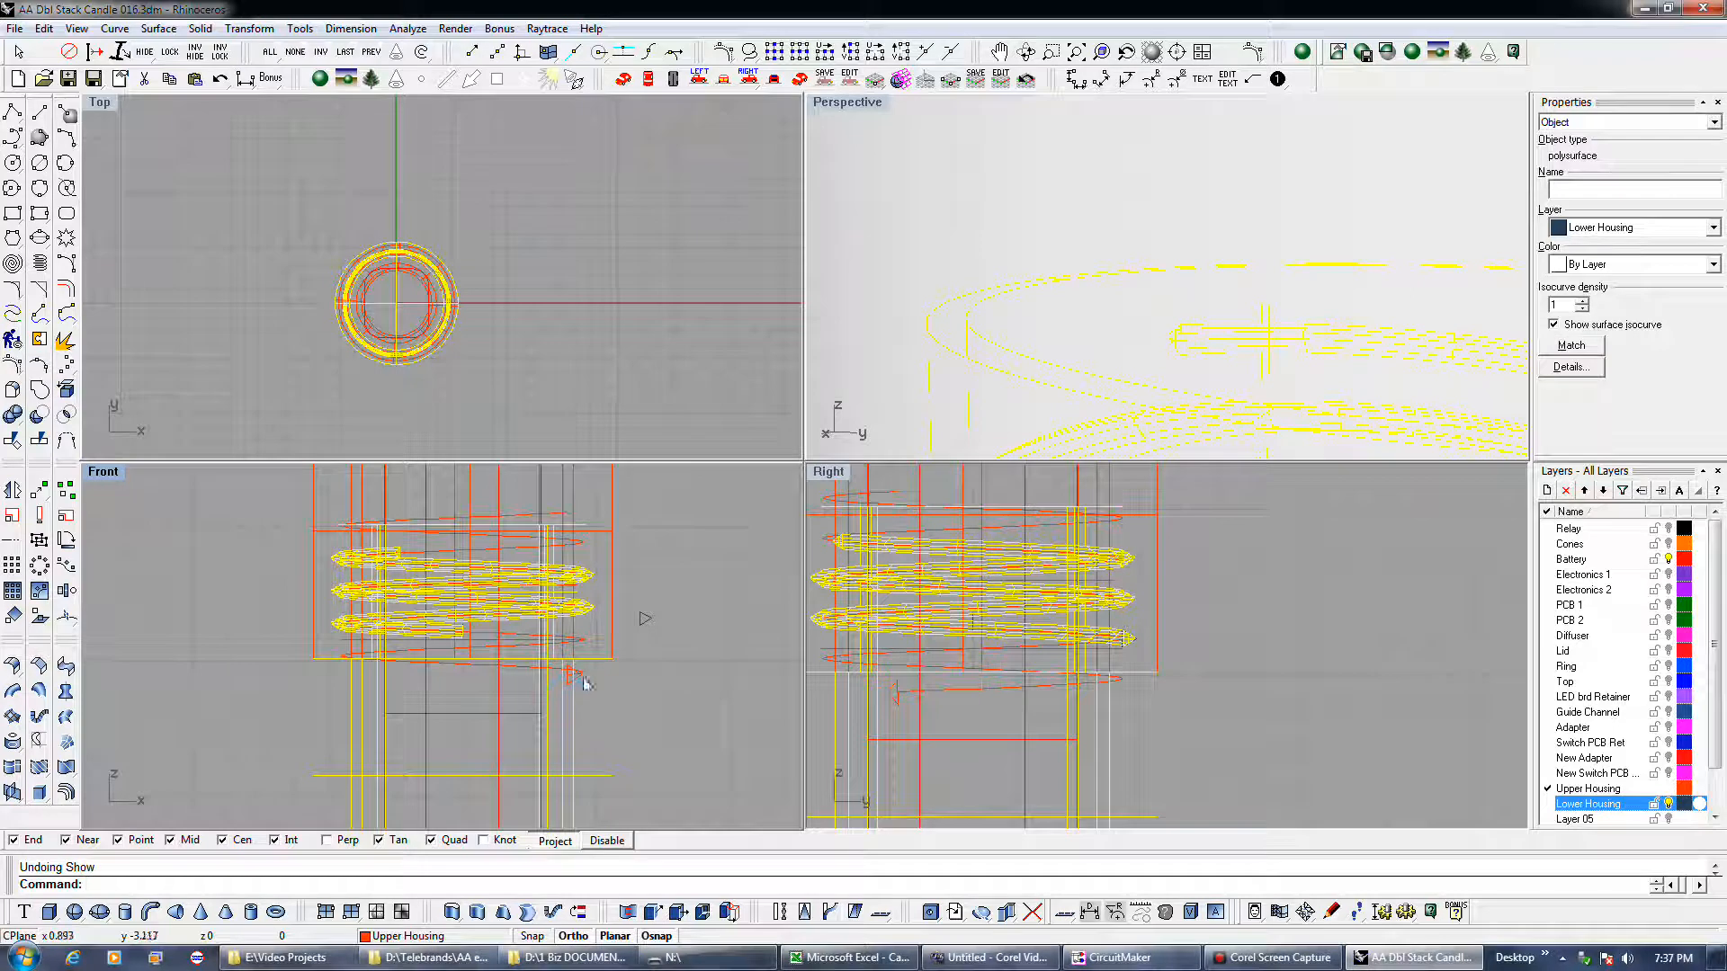
- Undo the Boolean union of the lower housing body with its screw thread
scroll(622, 661, "down", 2)
scroll(619, 655, "down", 2)
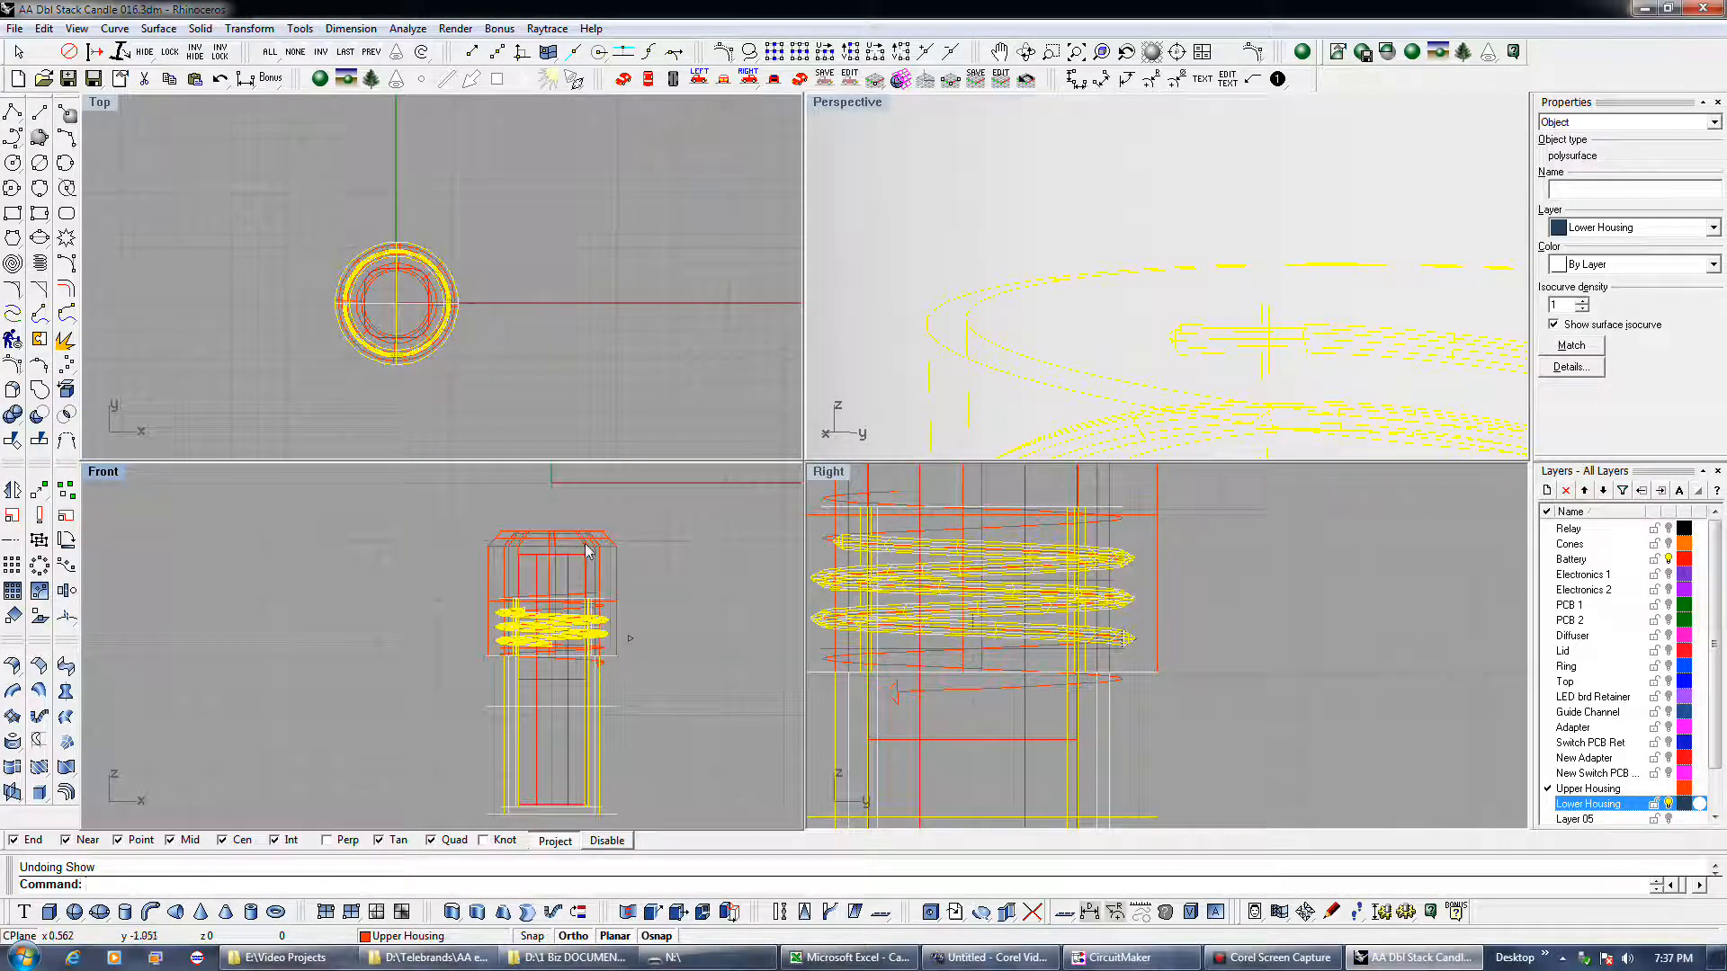
left_click(220, 78)
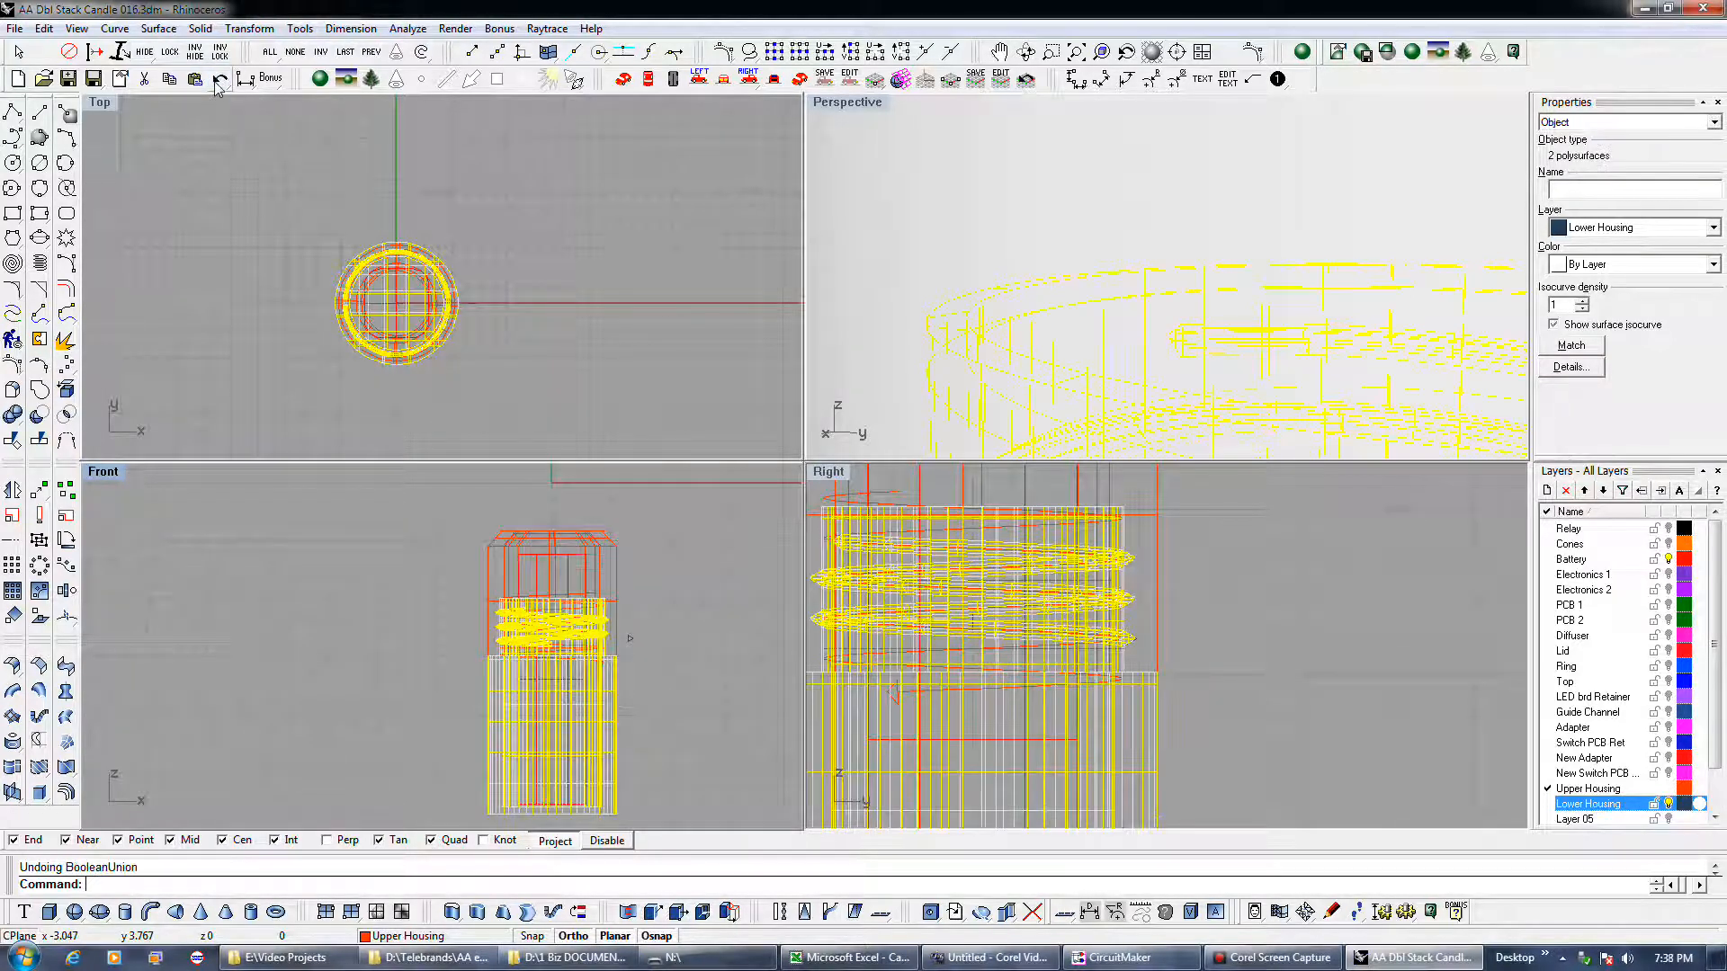
- Copy the separate lower housing body and its thread solid to the clipboard
left_click(732, 653)
left_click(610, 689)
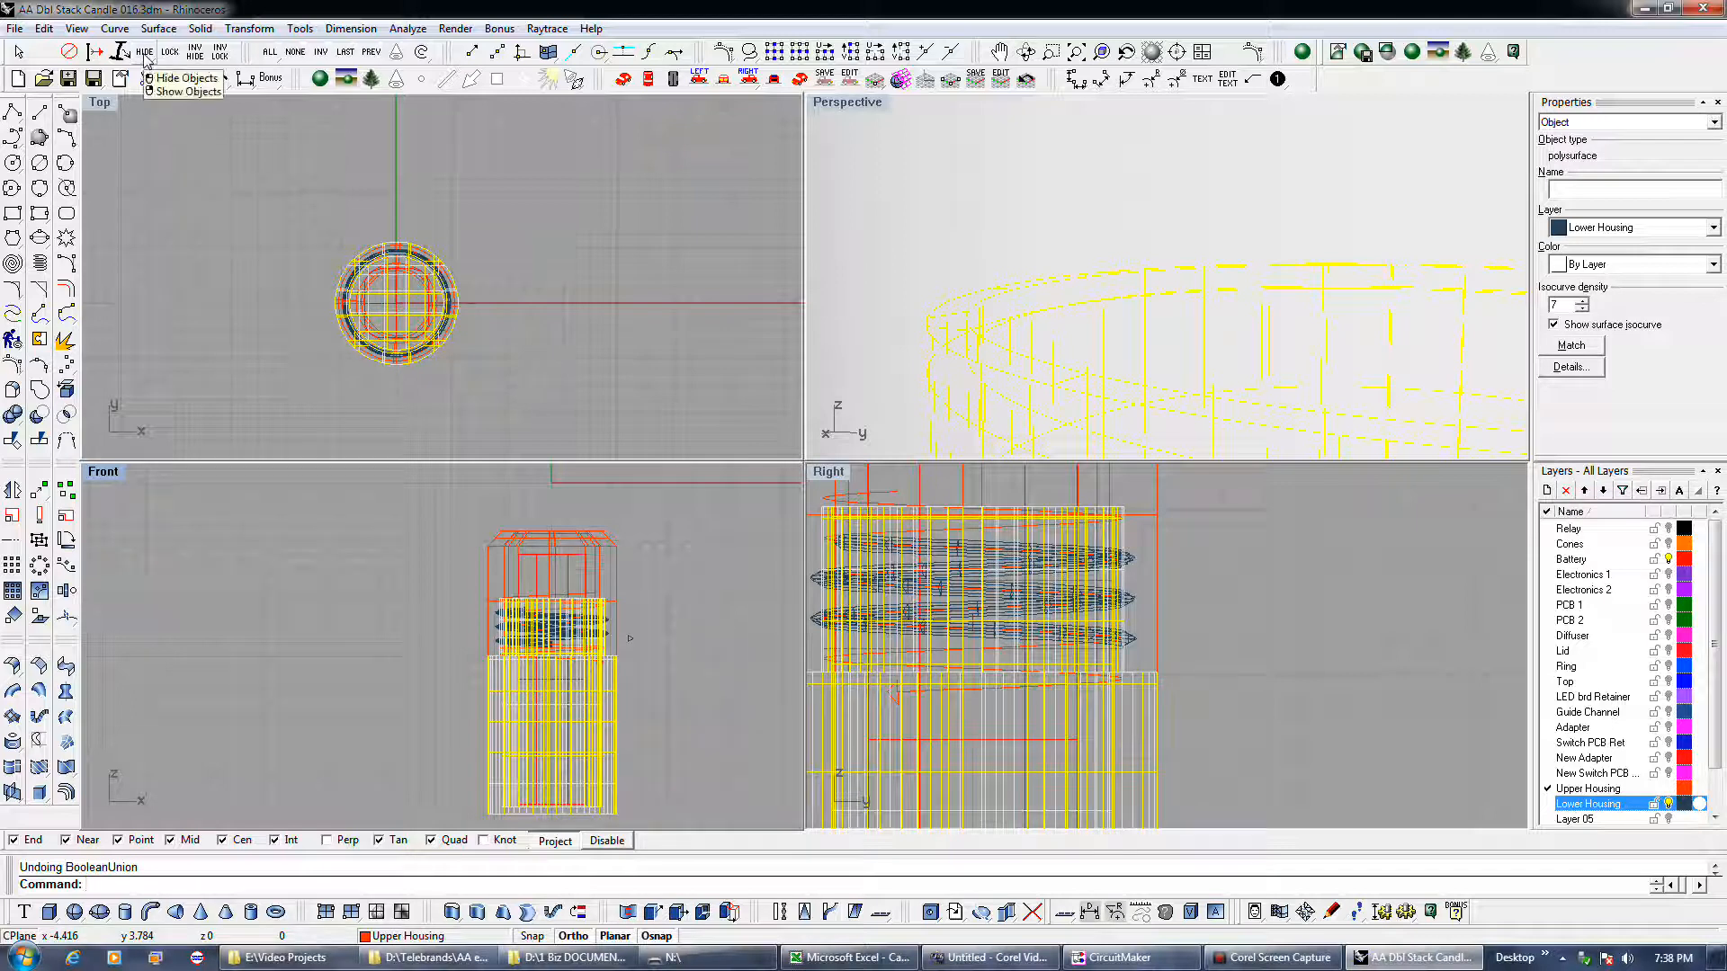
left_click(628, 635)
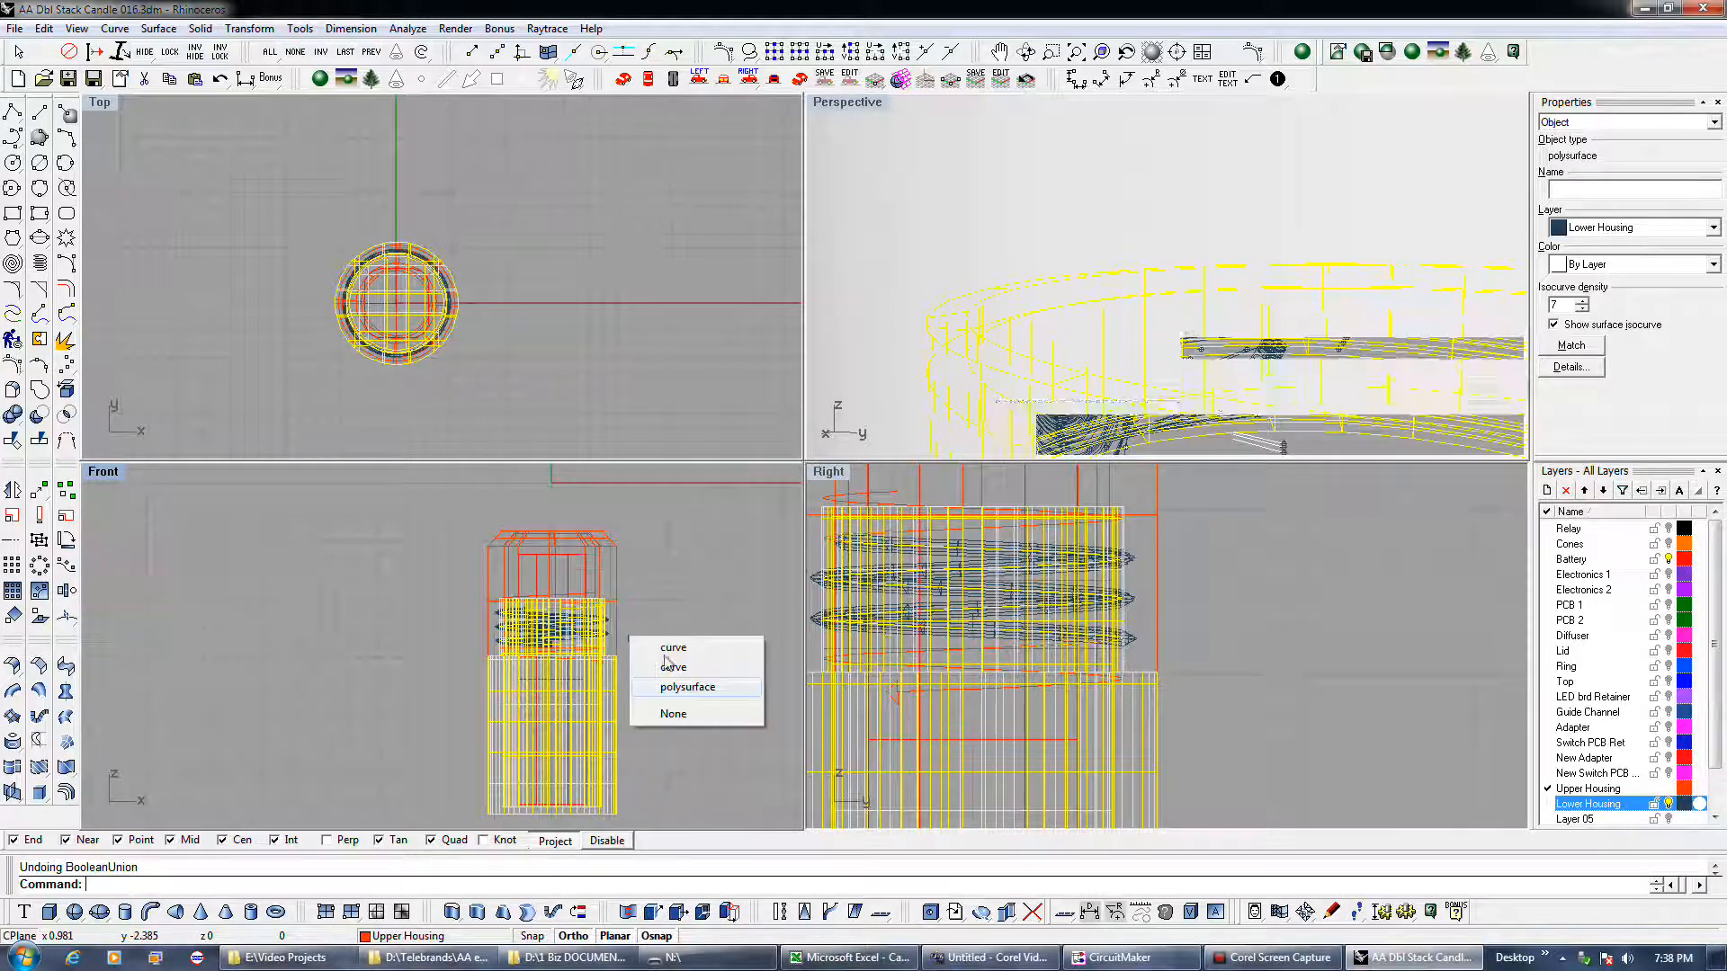
left_click(688, 687)
key("ctrl+c")
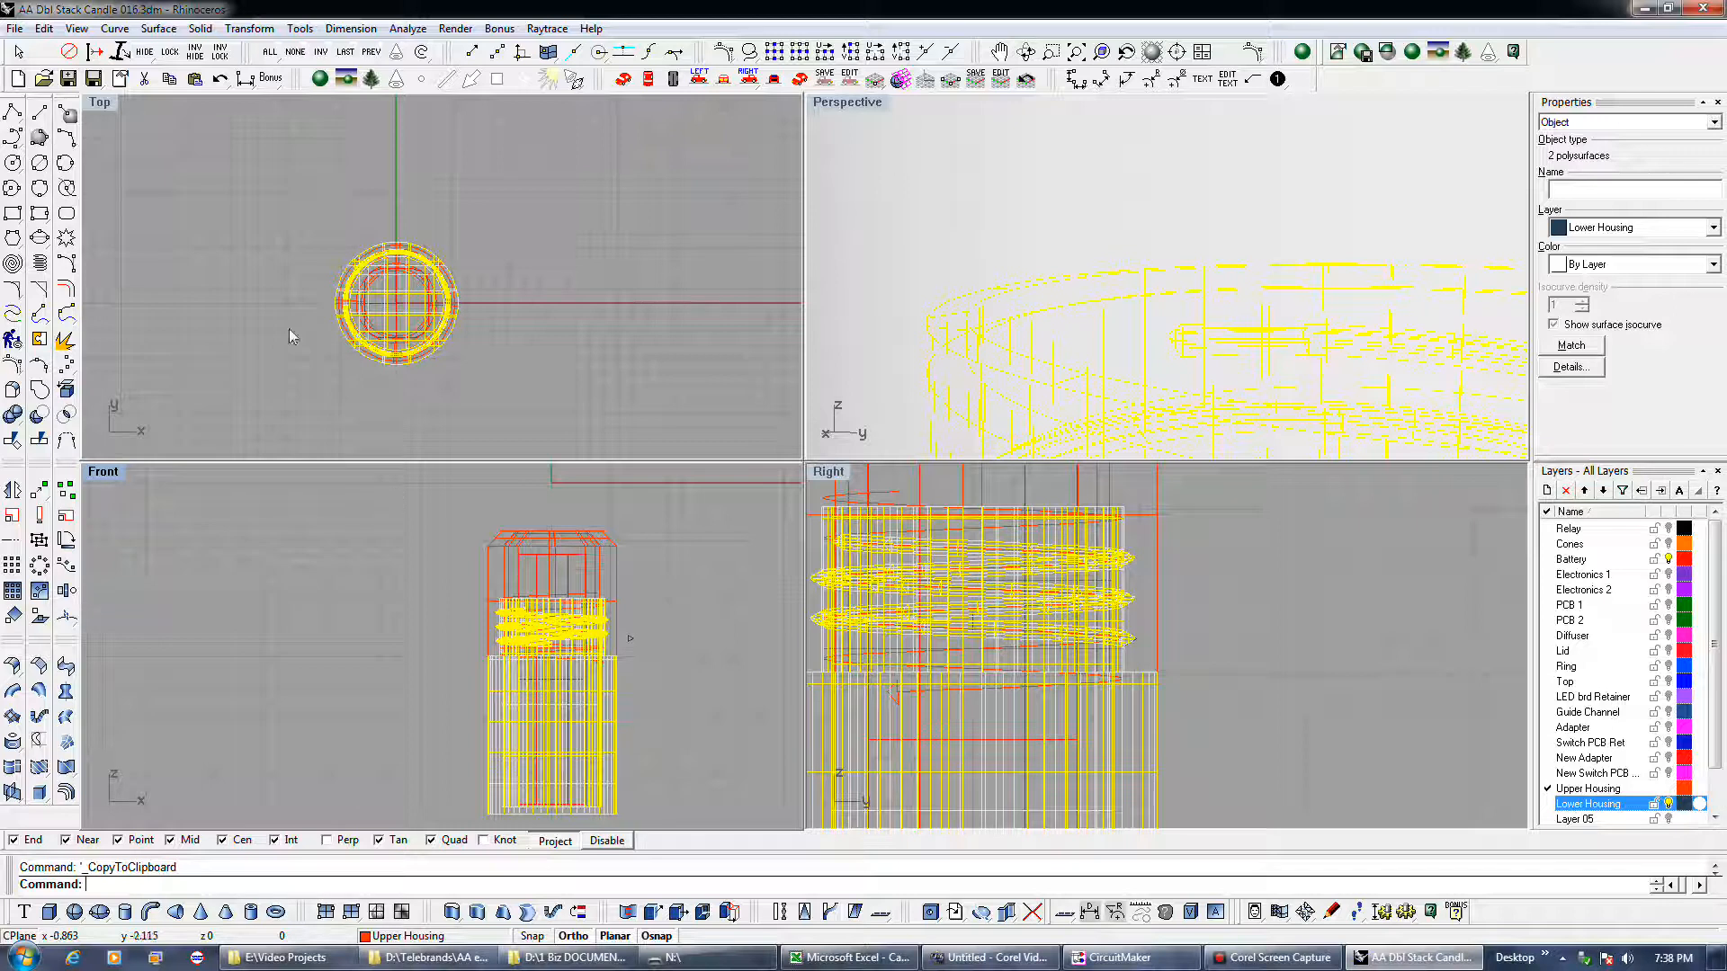
- Redo all the undone operations and paste the copied lower housing body and thread into the model
right_click(218, 81)
right_click(219, 81)
right_click(219, 81)
right_click(219, 81)
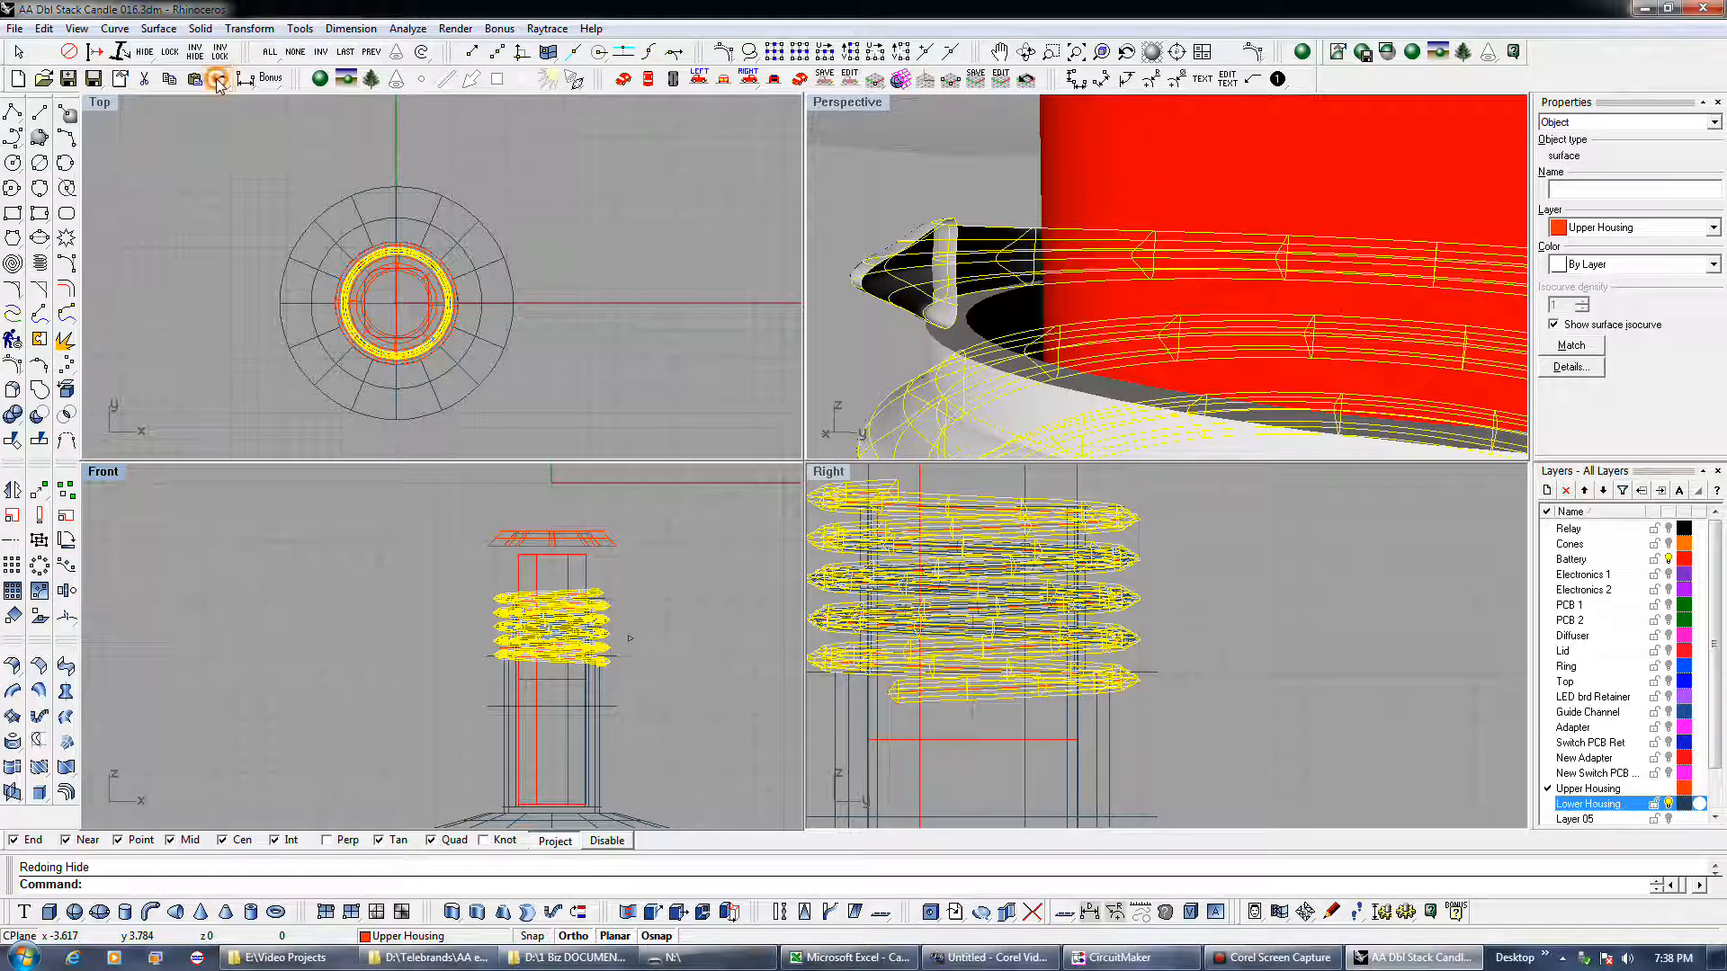
right_click(217, 81)
right_click(217, 81)
right_click(216, 81)
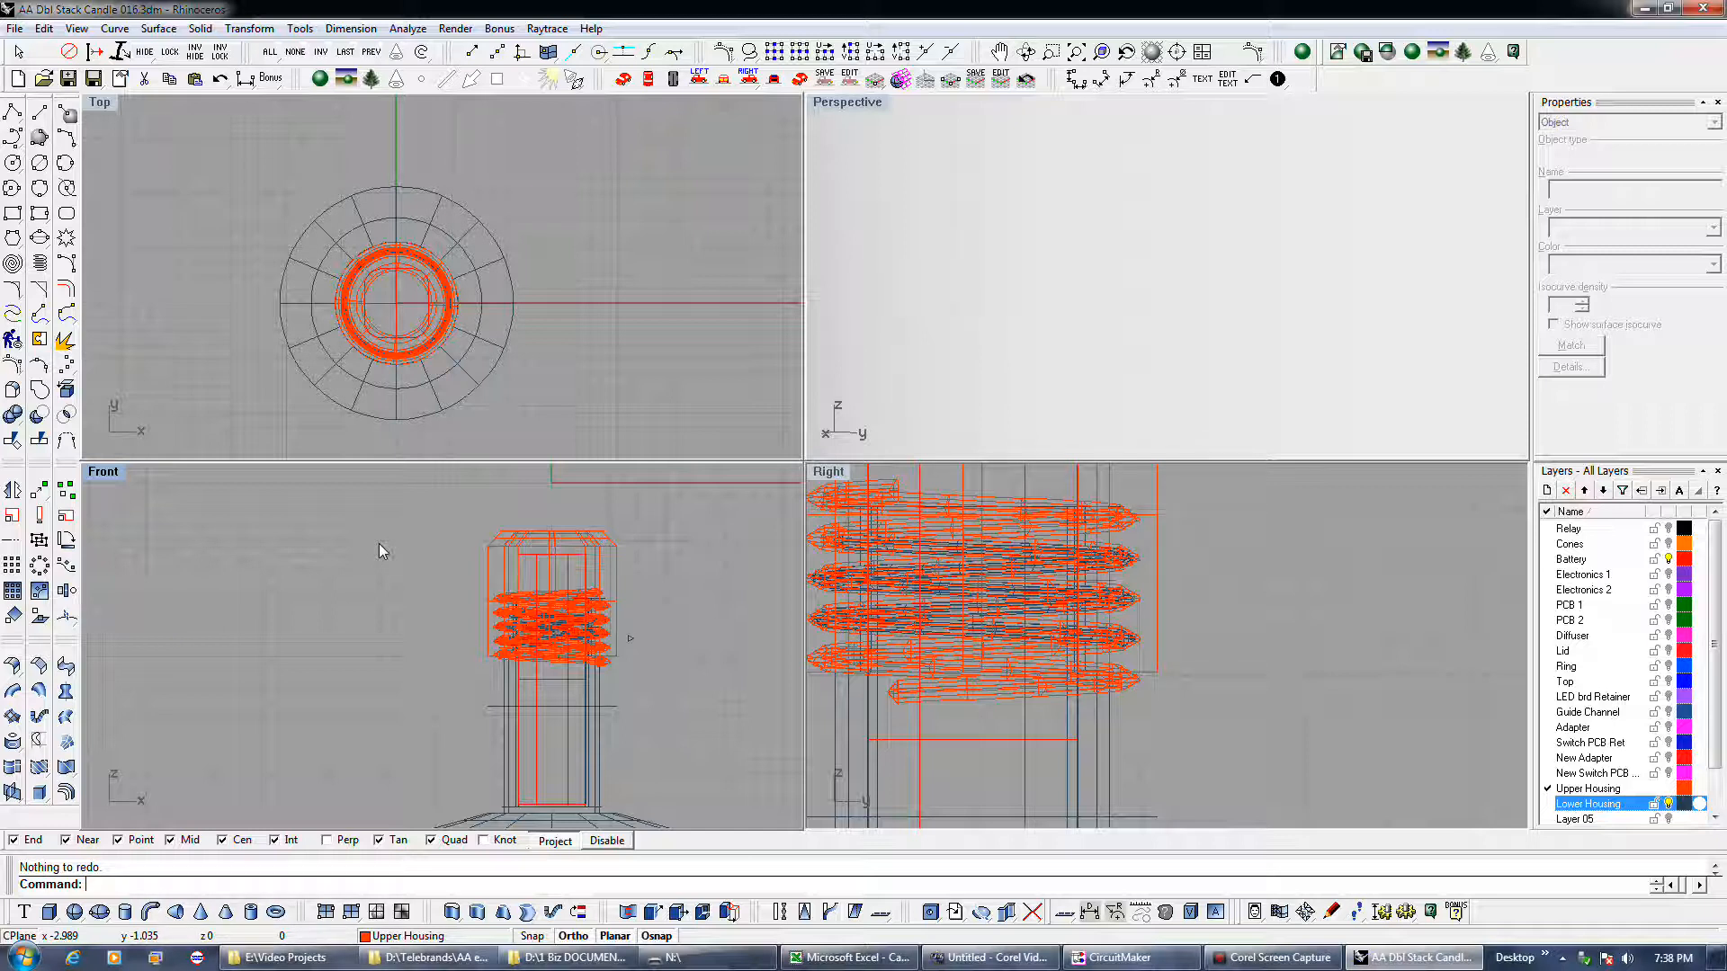
key("ctrl+v")
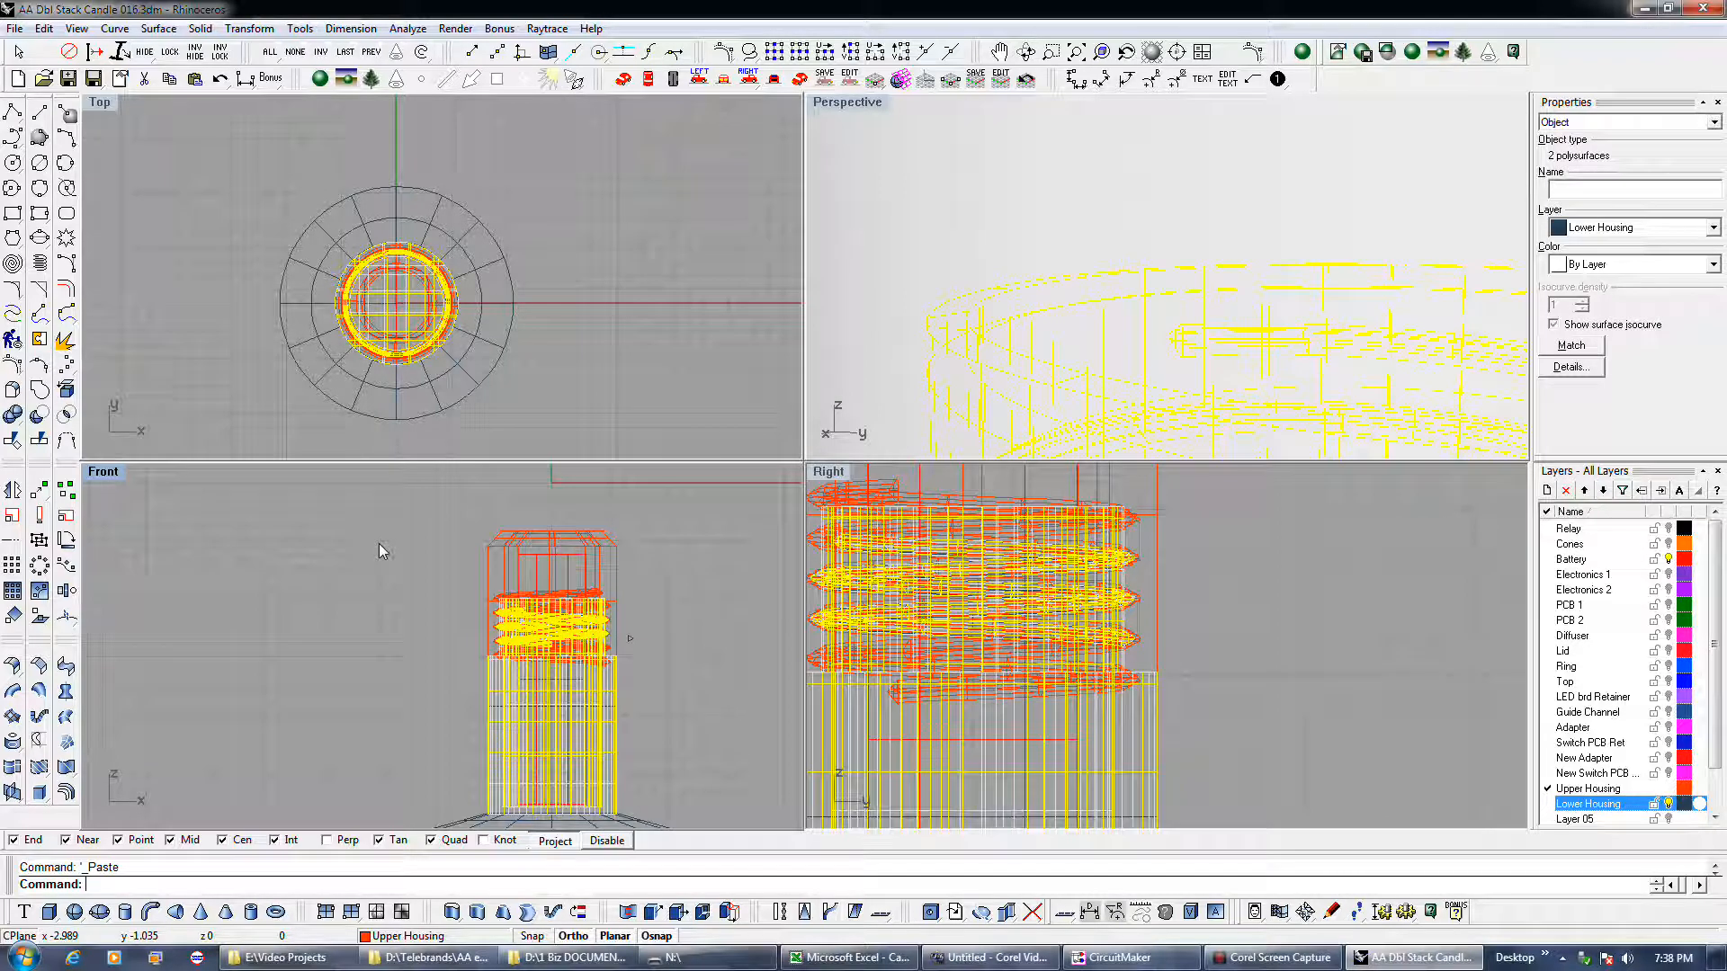
- Step back through the history to where the flared base stands separate from the lower housing, and copy the base to the clipboard
left_click(222, 82)
left_click(222, 82)
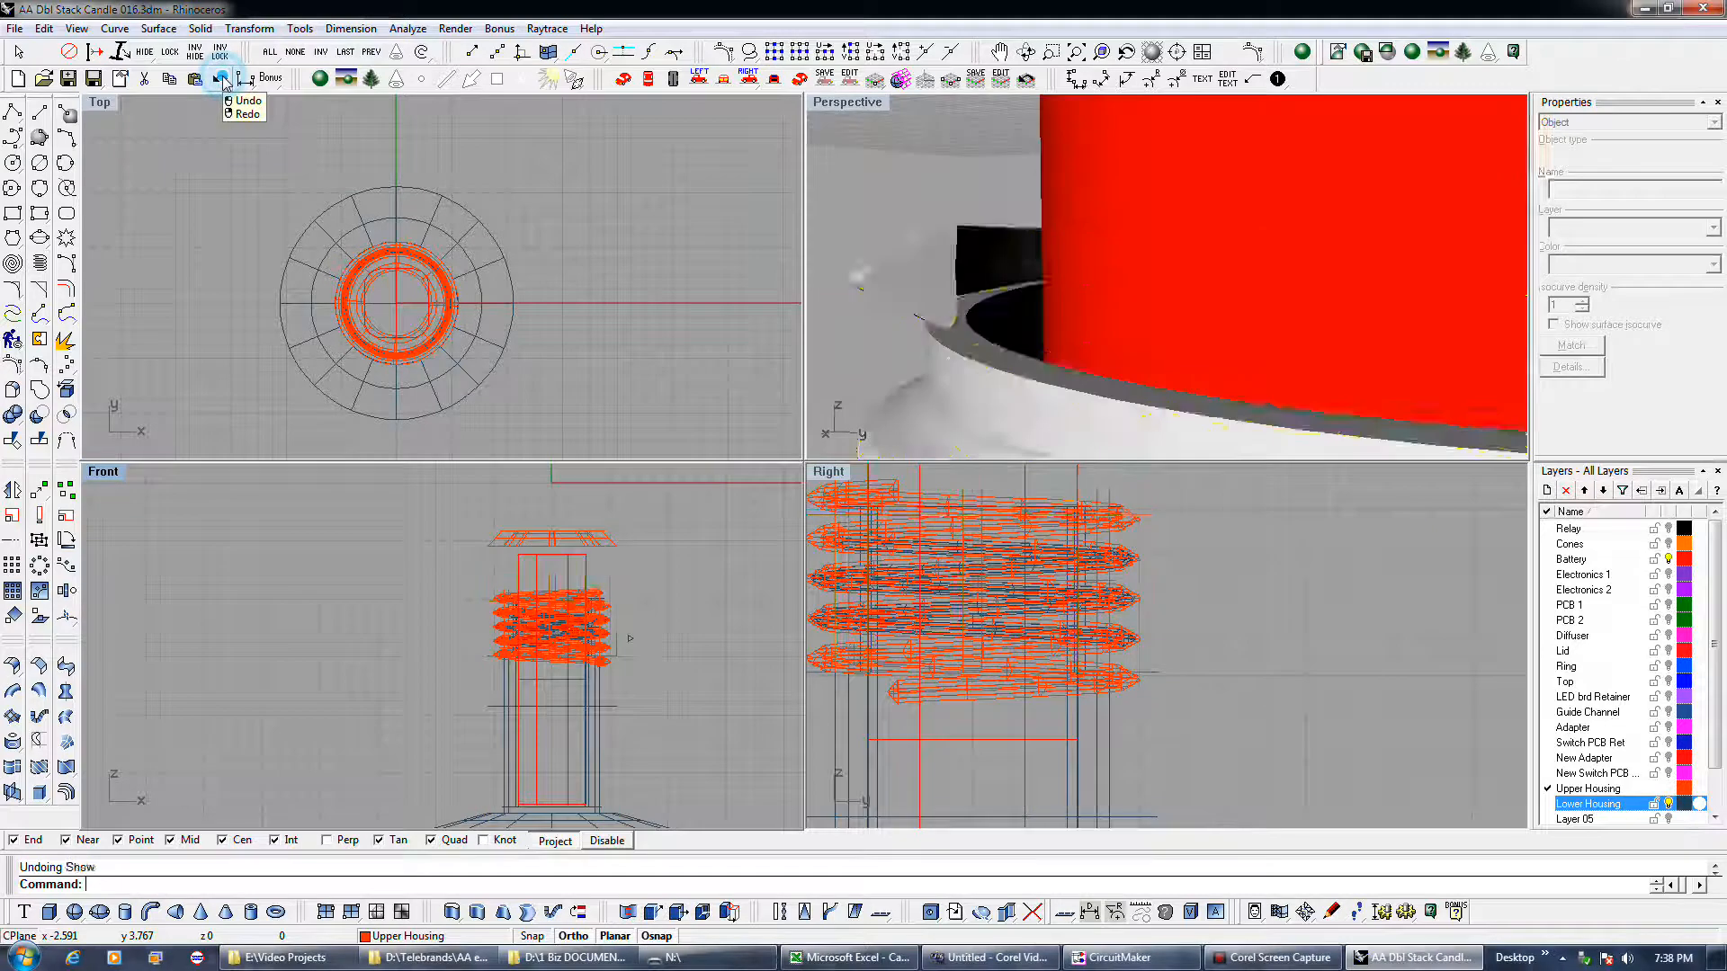
left_click(222, 82)
left_click(222, 82)
left_click(222, 82)
left_click(222, 82)
left_click(222, 82)
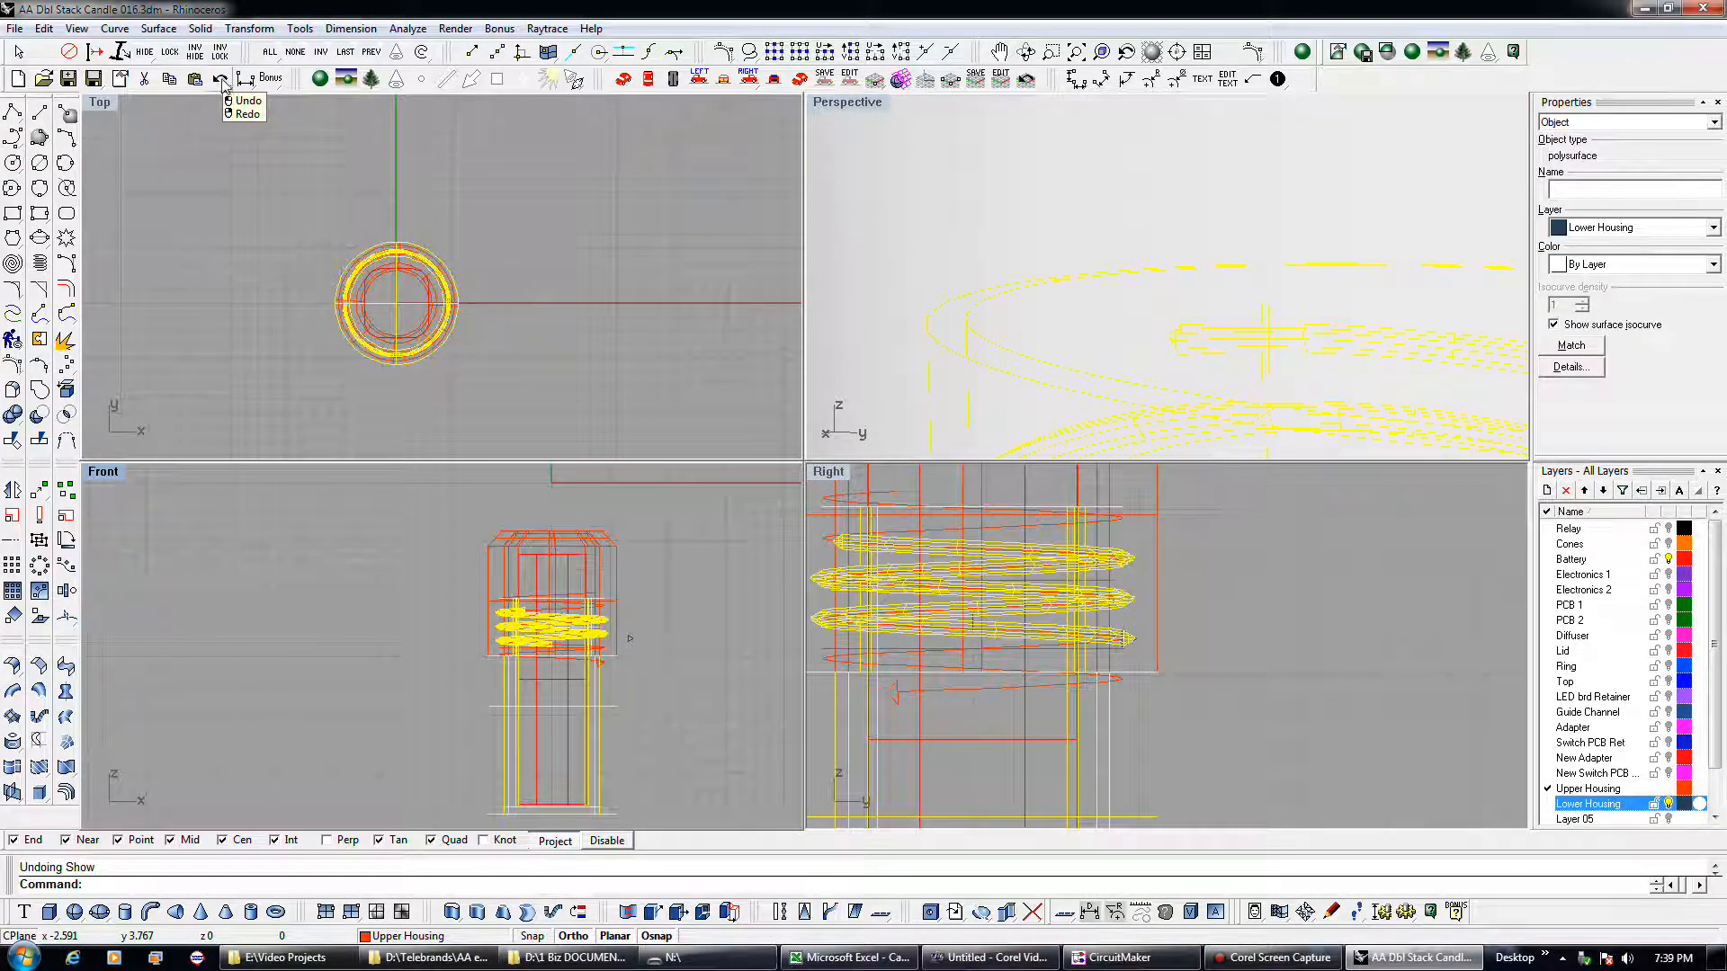
right_click(225, 81)
left_click(627, 818)
key("ctrl+c")
- Redo all the undone operations and paste the copied flared base into the model
right_click(217, 82)
right_click(218, 82)
right_click(218, 82)
right_click(218, 82)
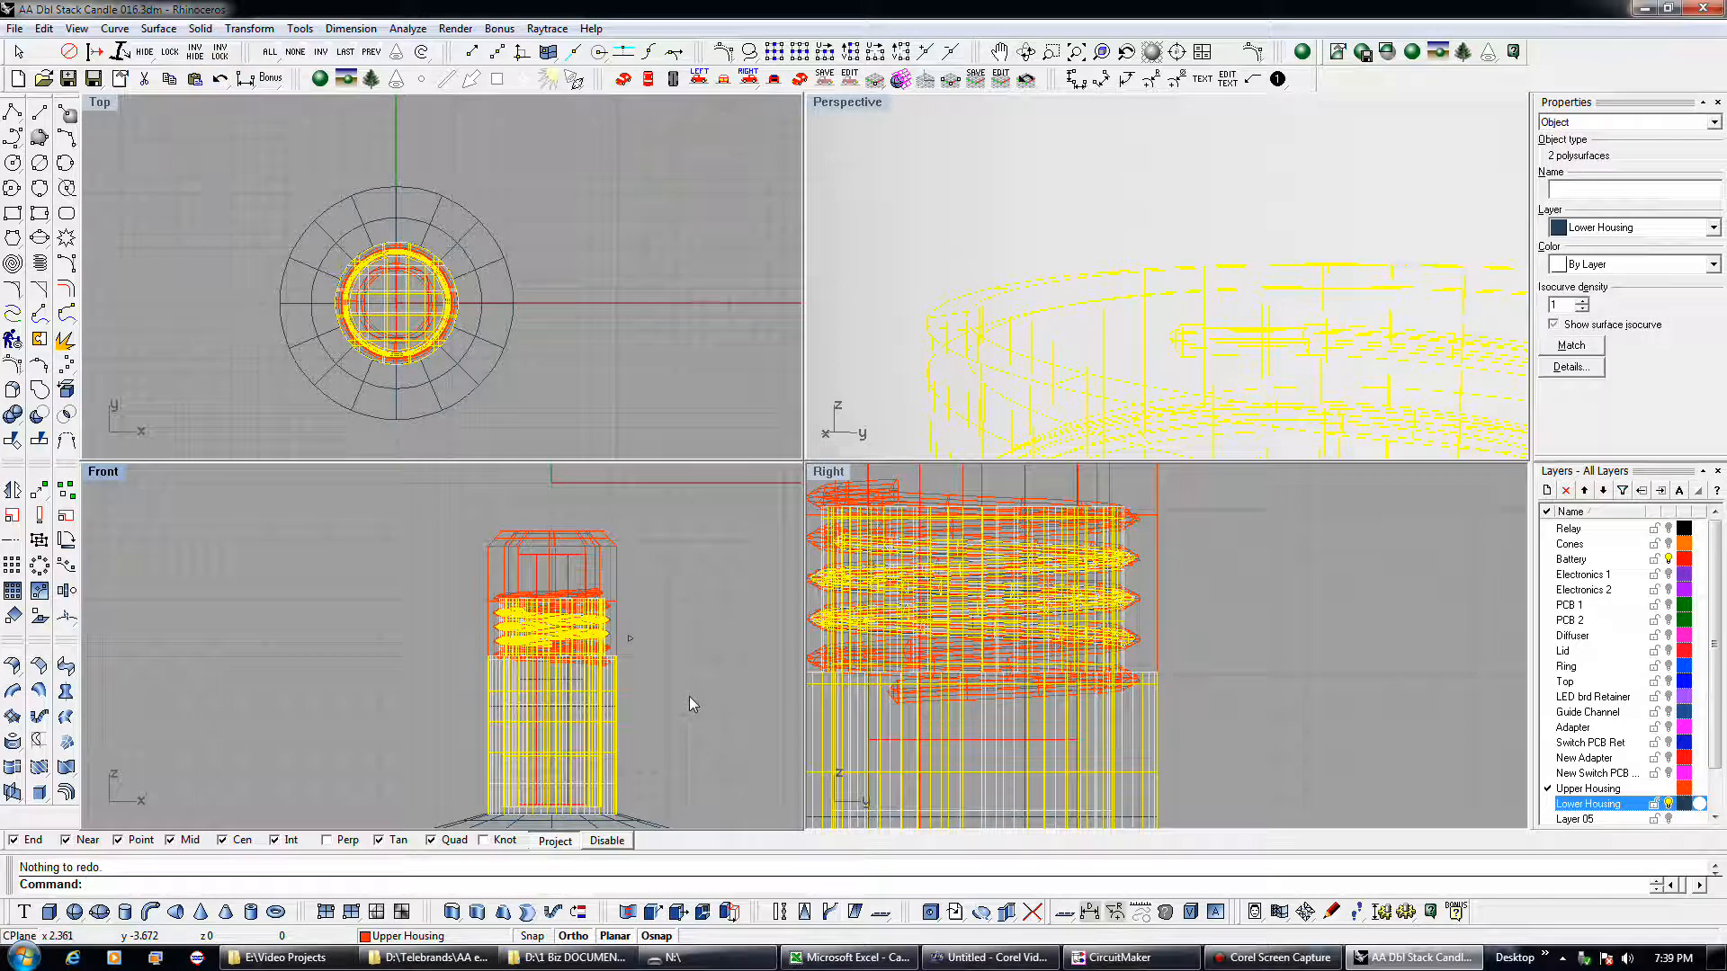
key("ctrl+v")
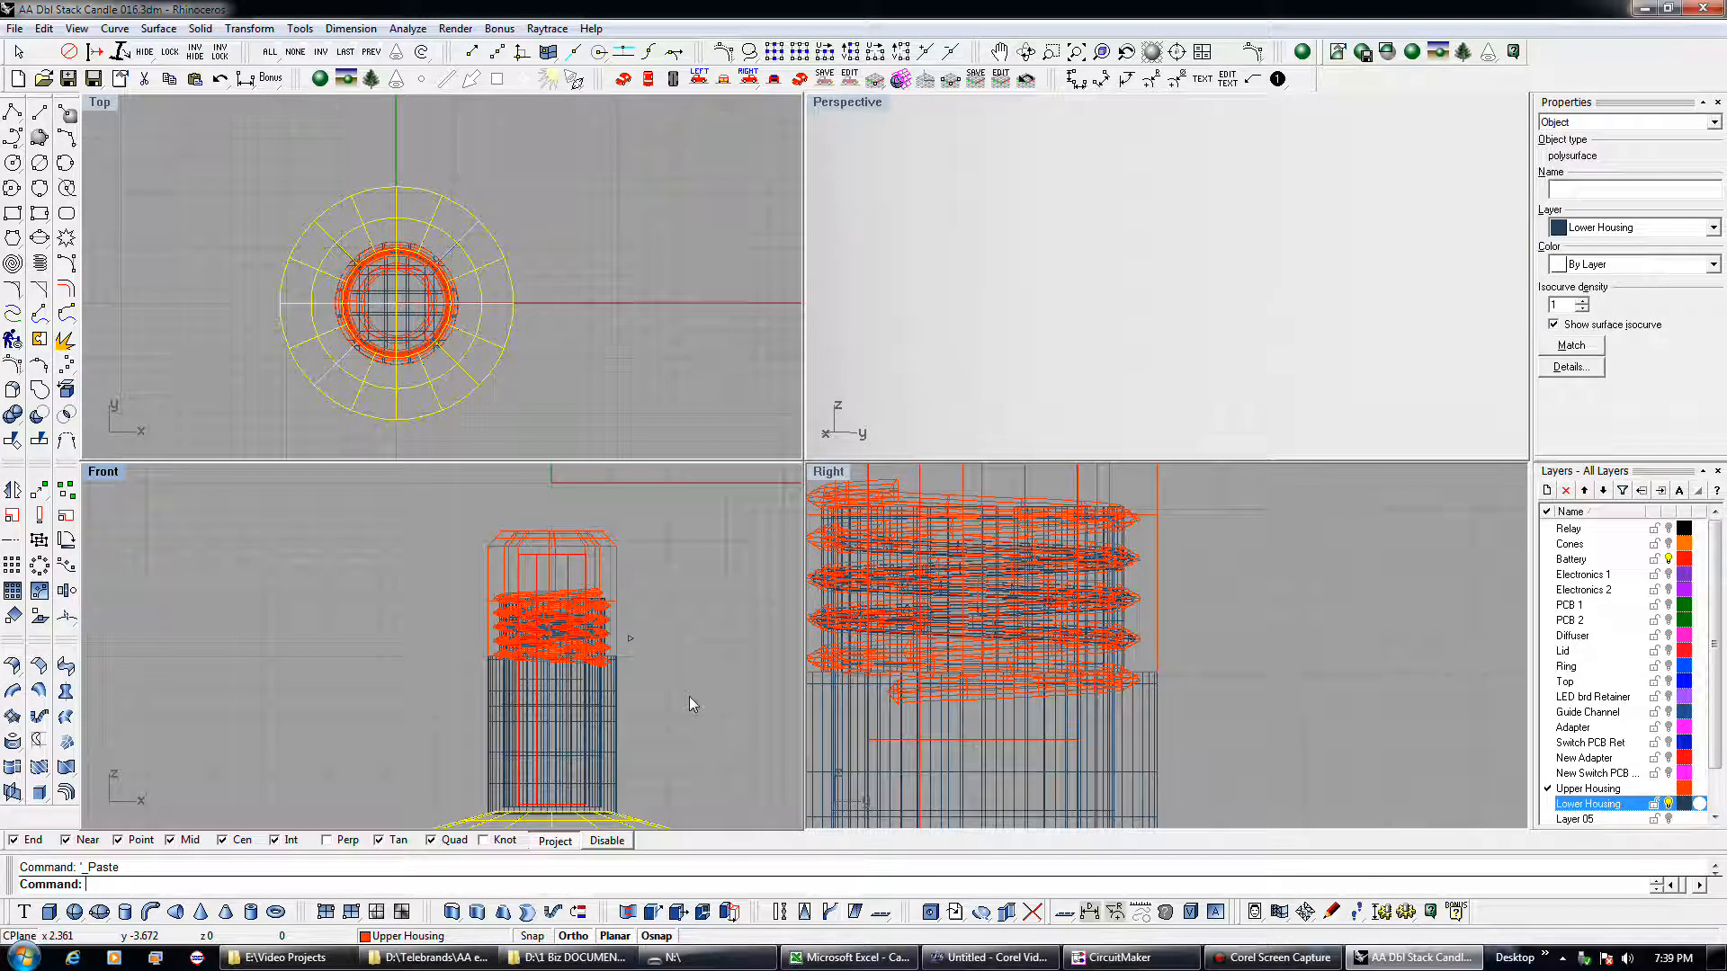
- Make Lower Housing the current layer and turn off the Upper Housing layer
left_click(345, 51)
left_click(370, 54)
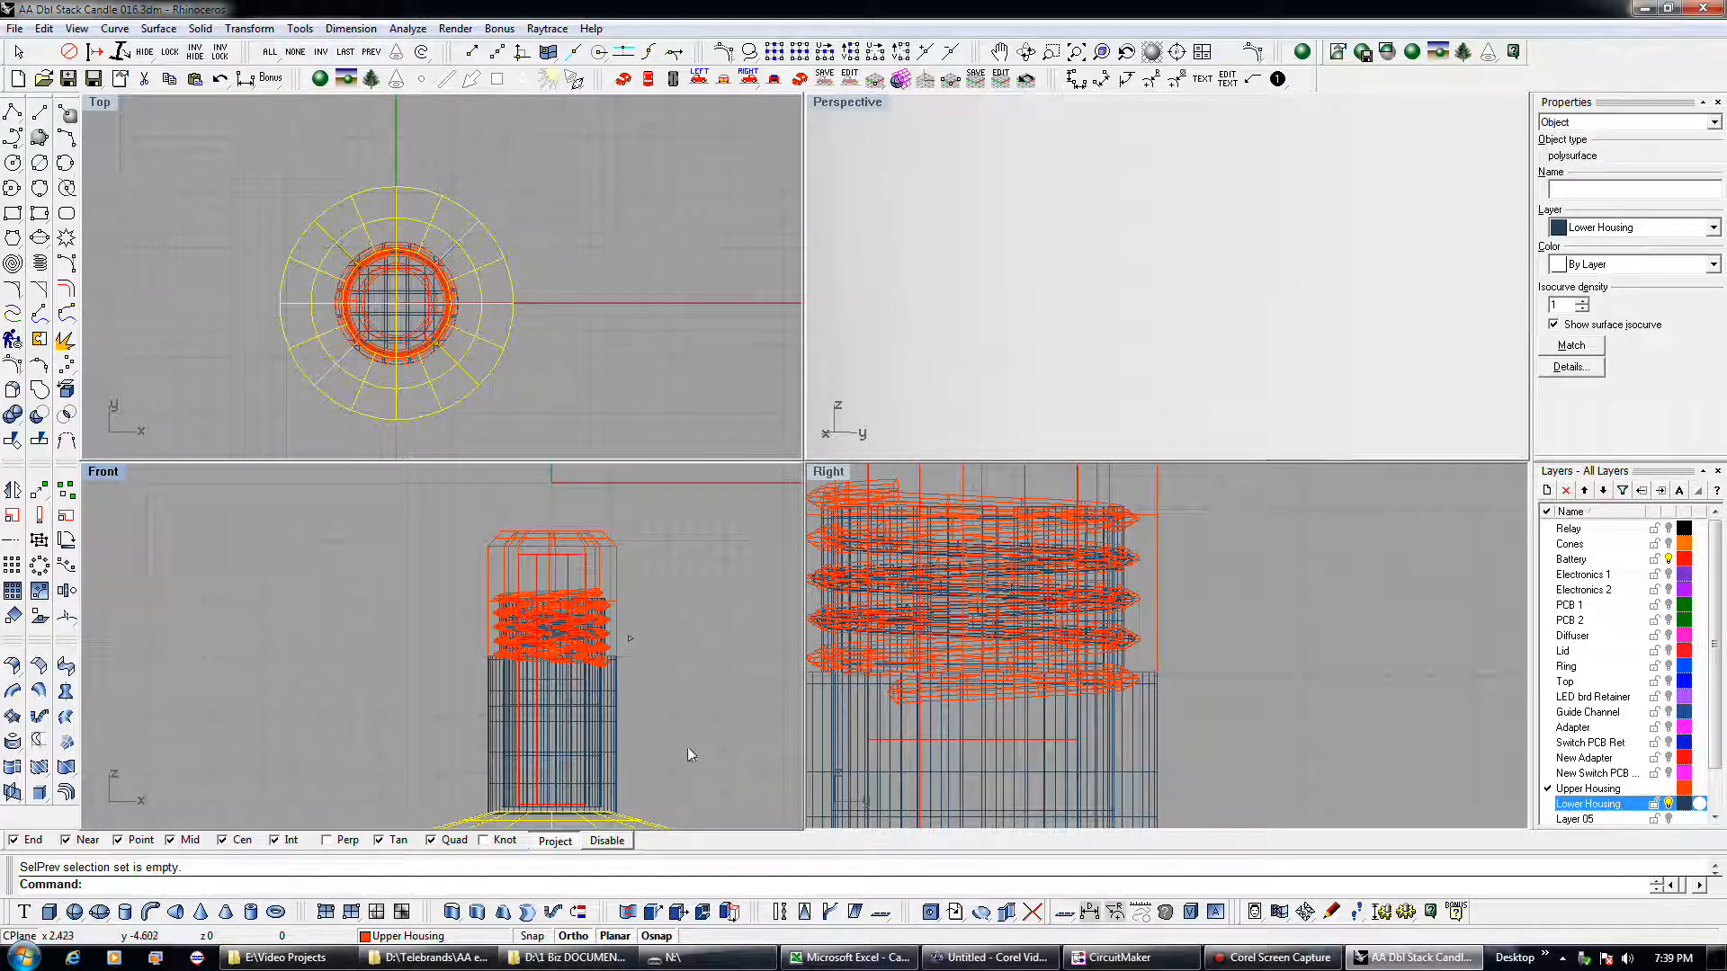
left_click(608, 720)
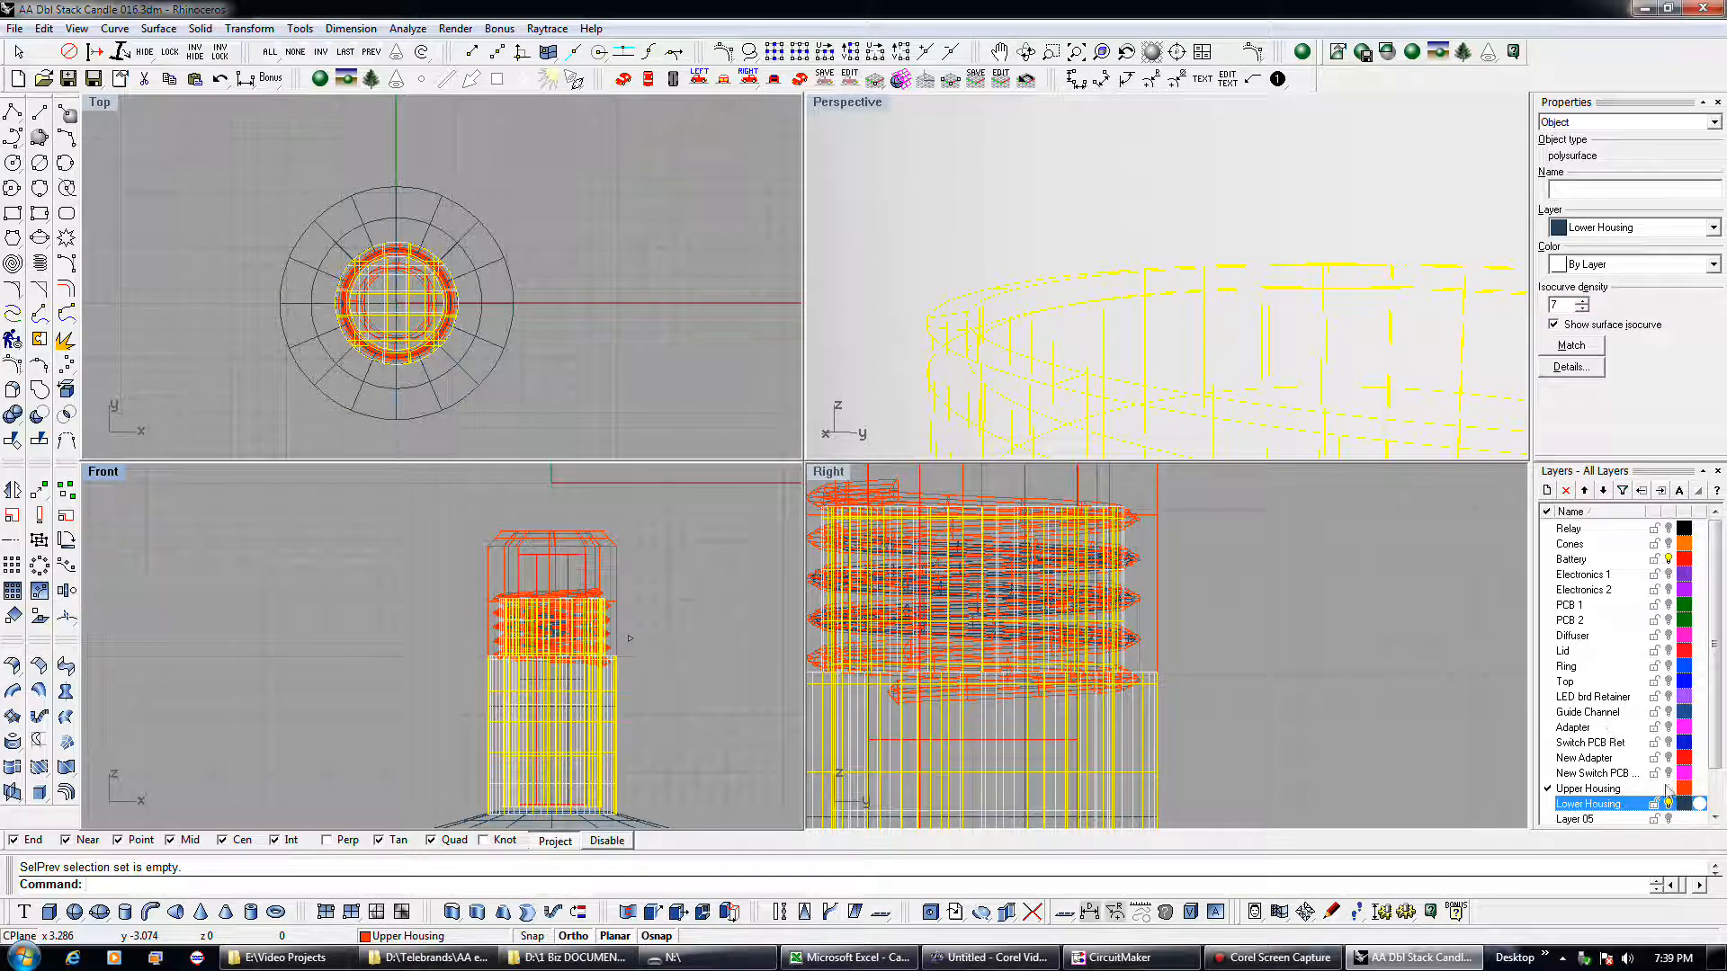
left_click(1548, 803)
left_click(1669, 789)
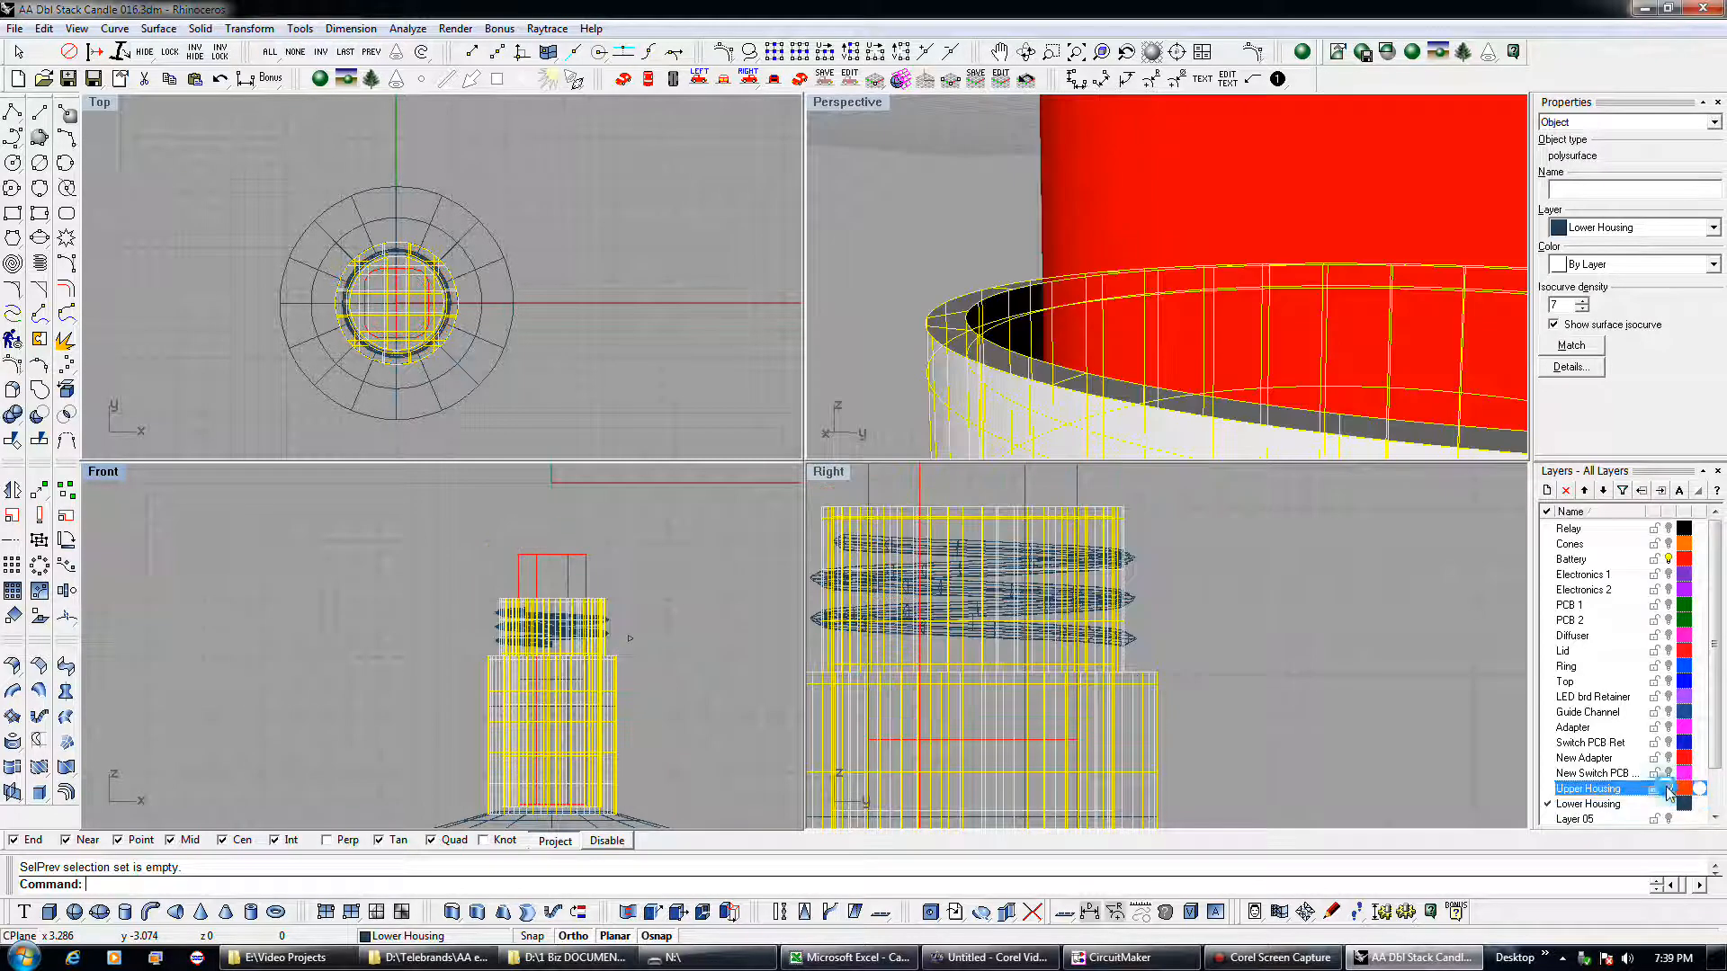
left_click(609, 627)
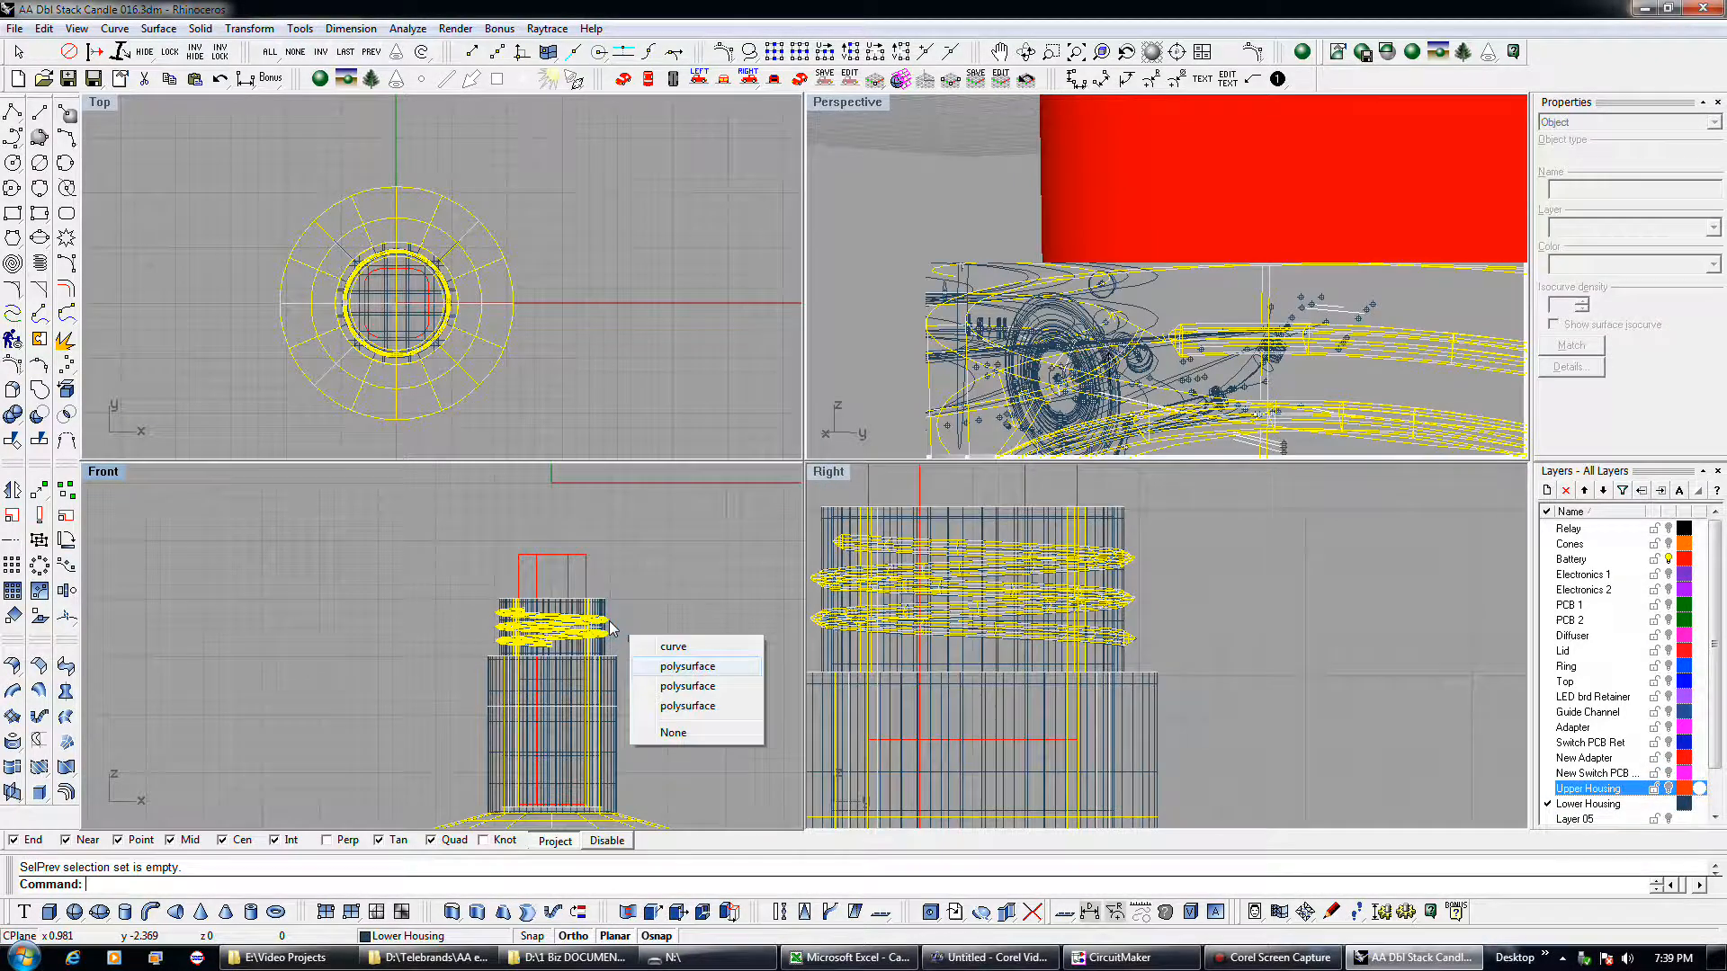
left_click(677, 647)
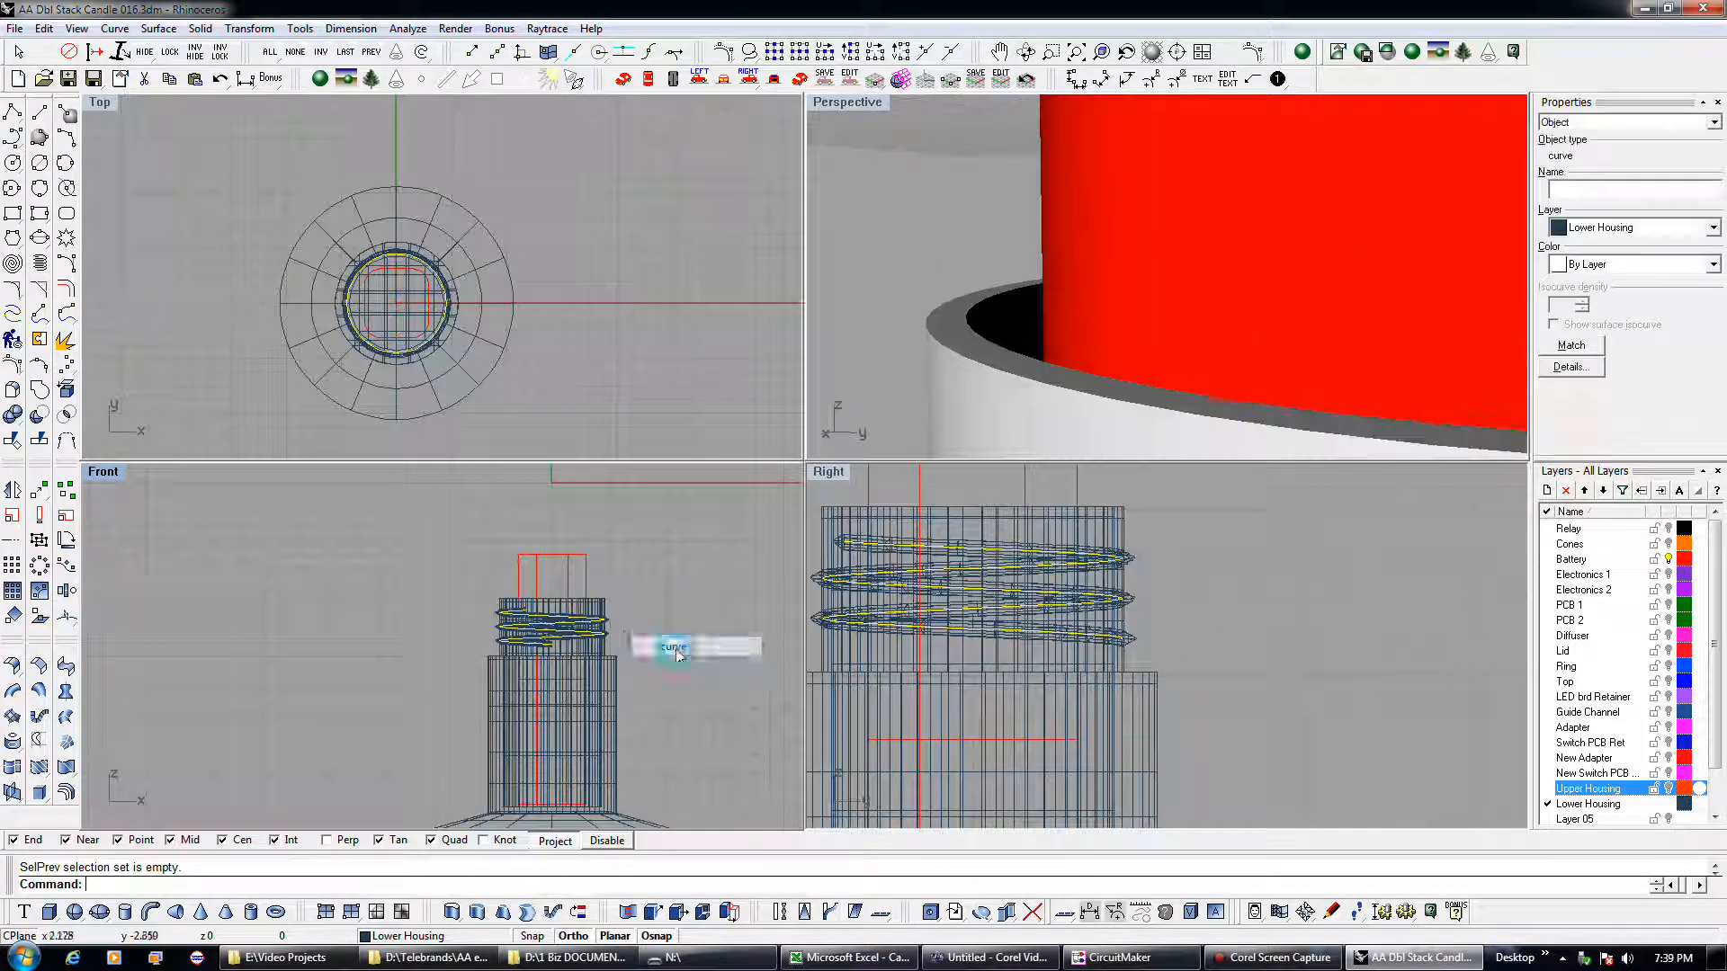
left_click(621, 636, "shift")
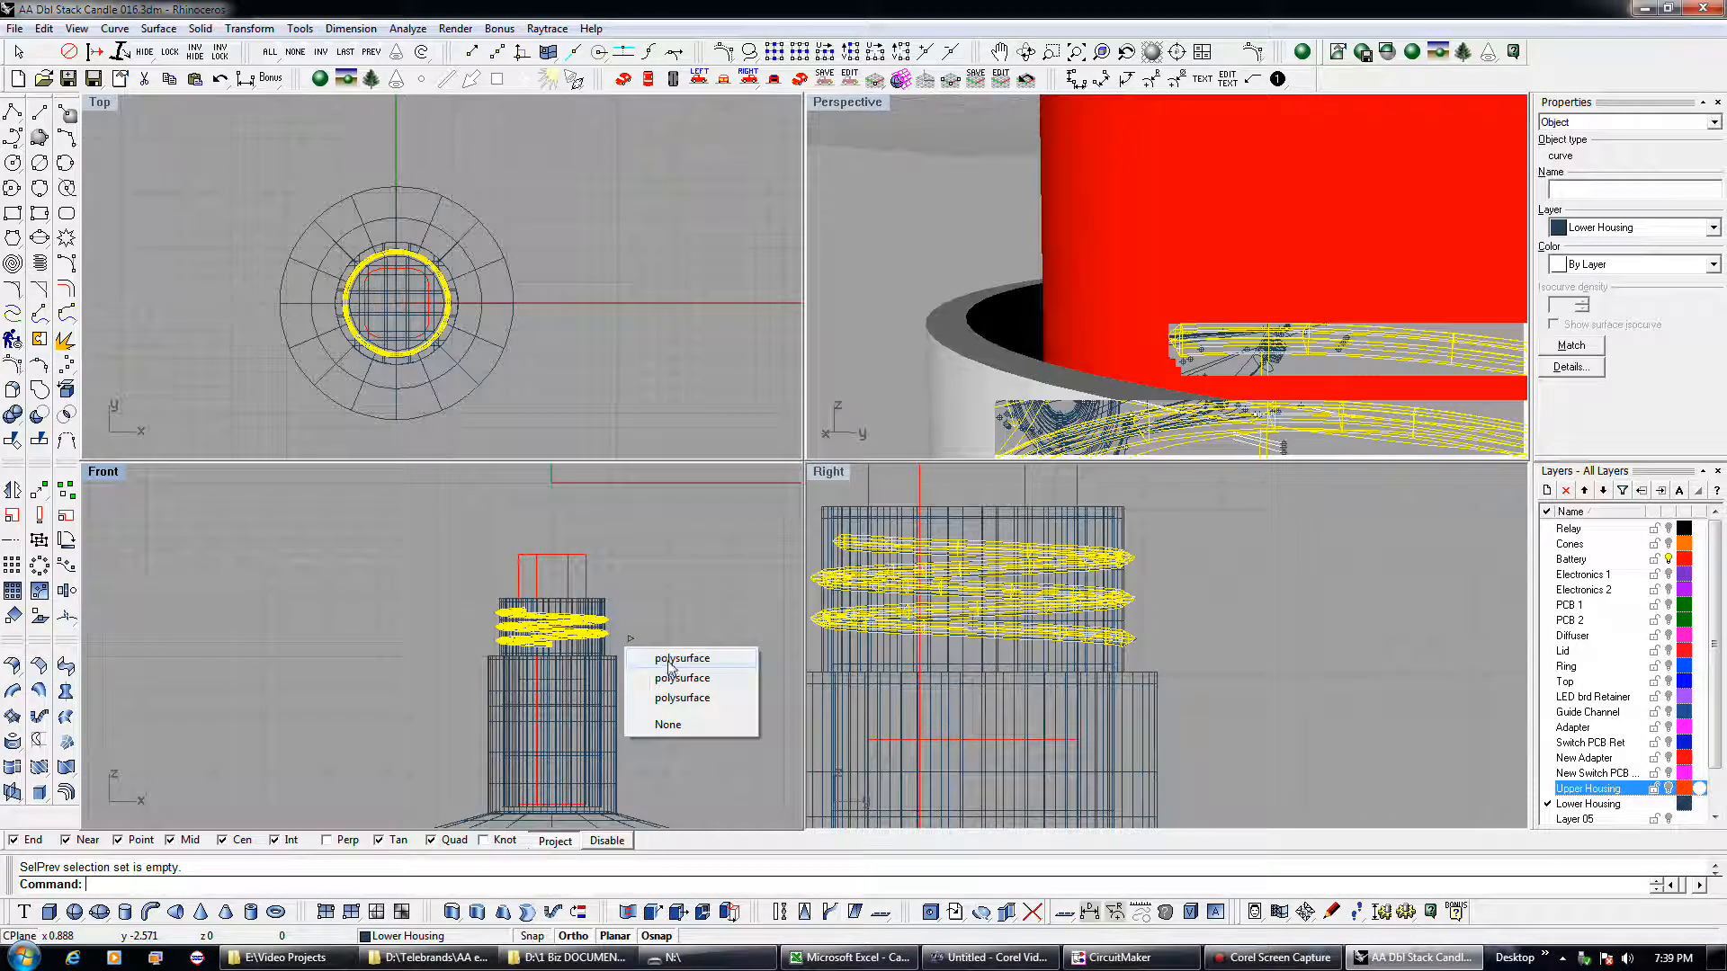
left_click(627, 664)
left_click(618, 670, "shift")
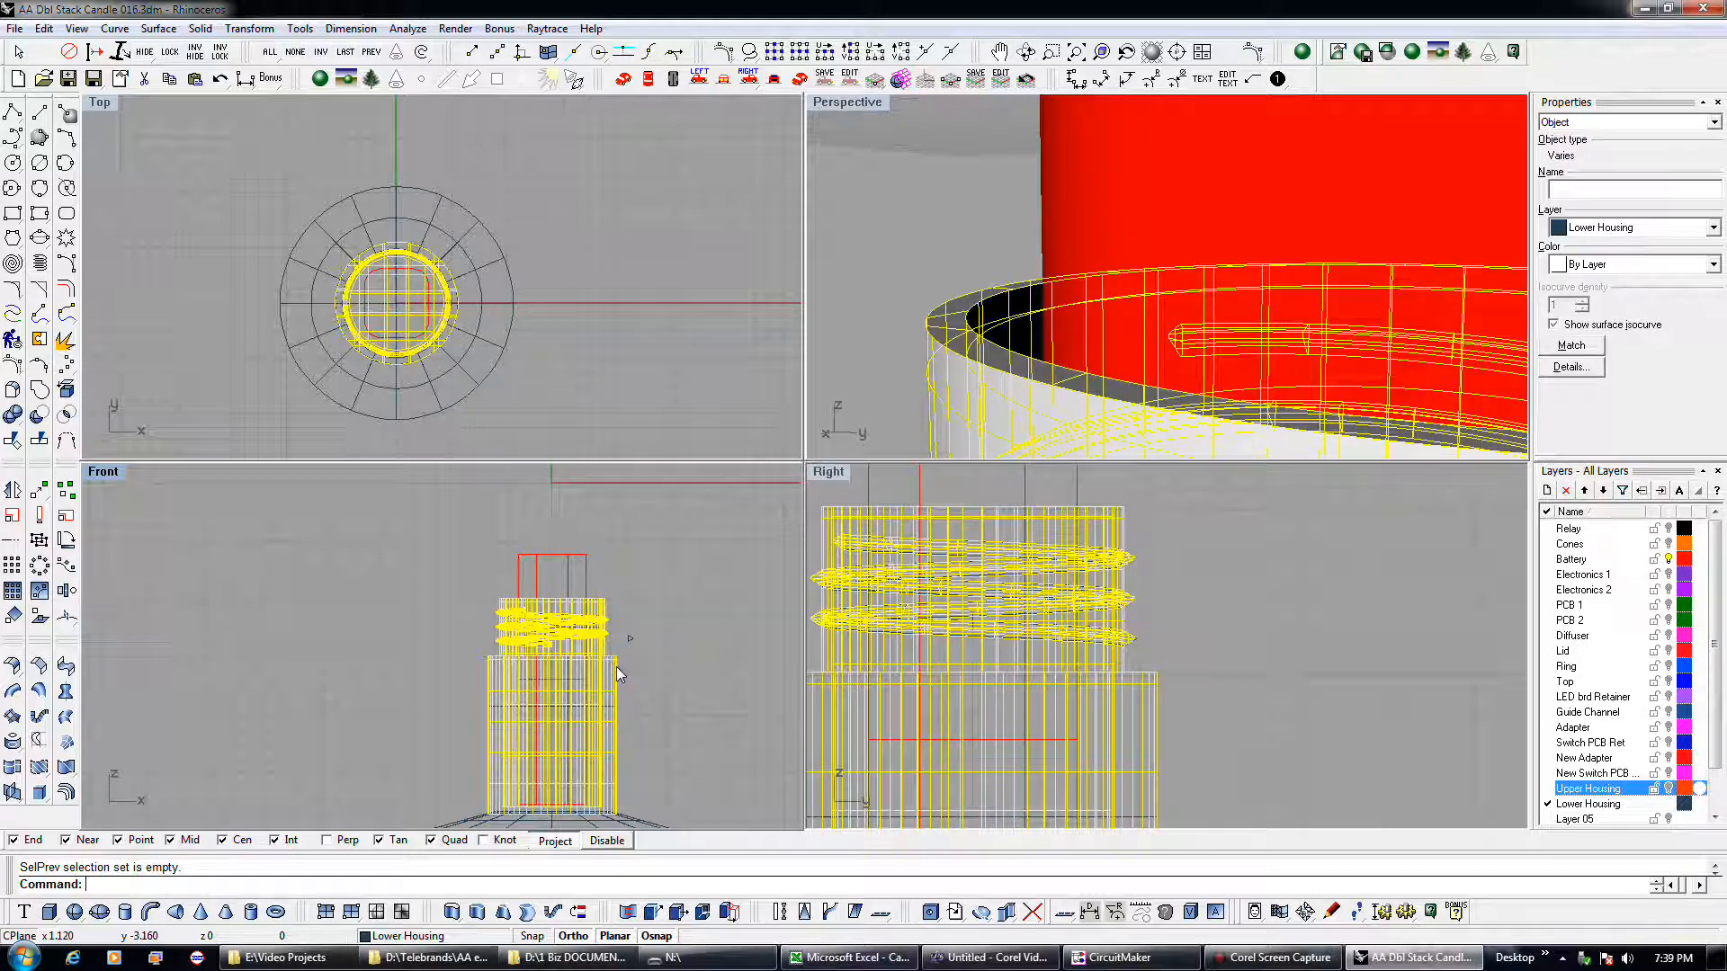
left_click(625, 664)
left_click(616, 671)
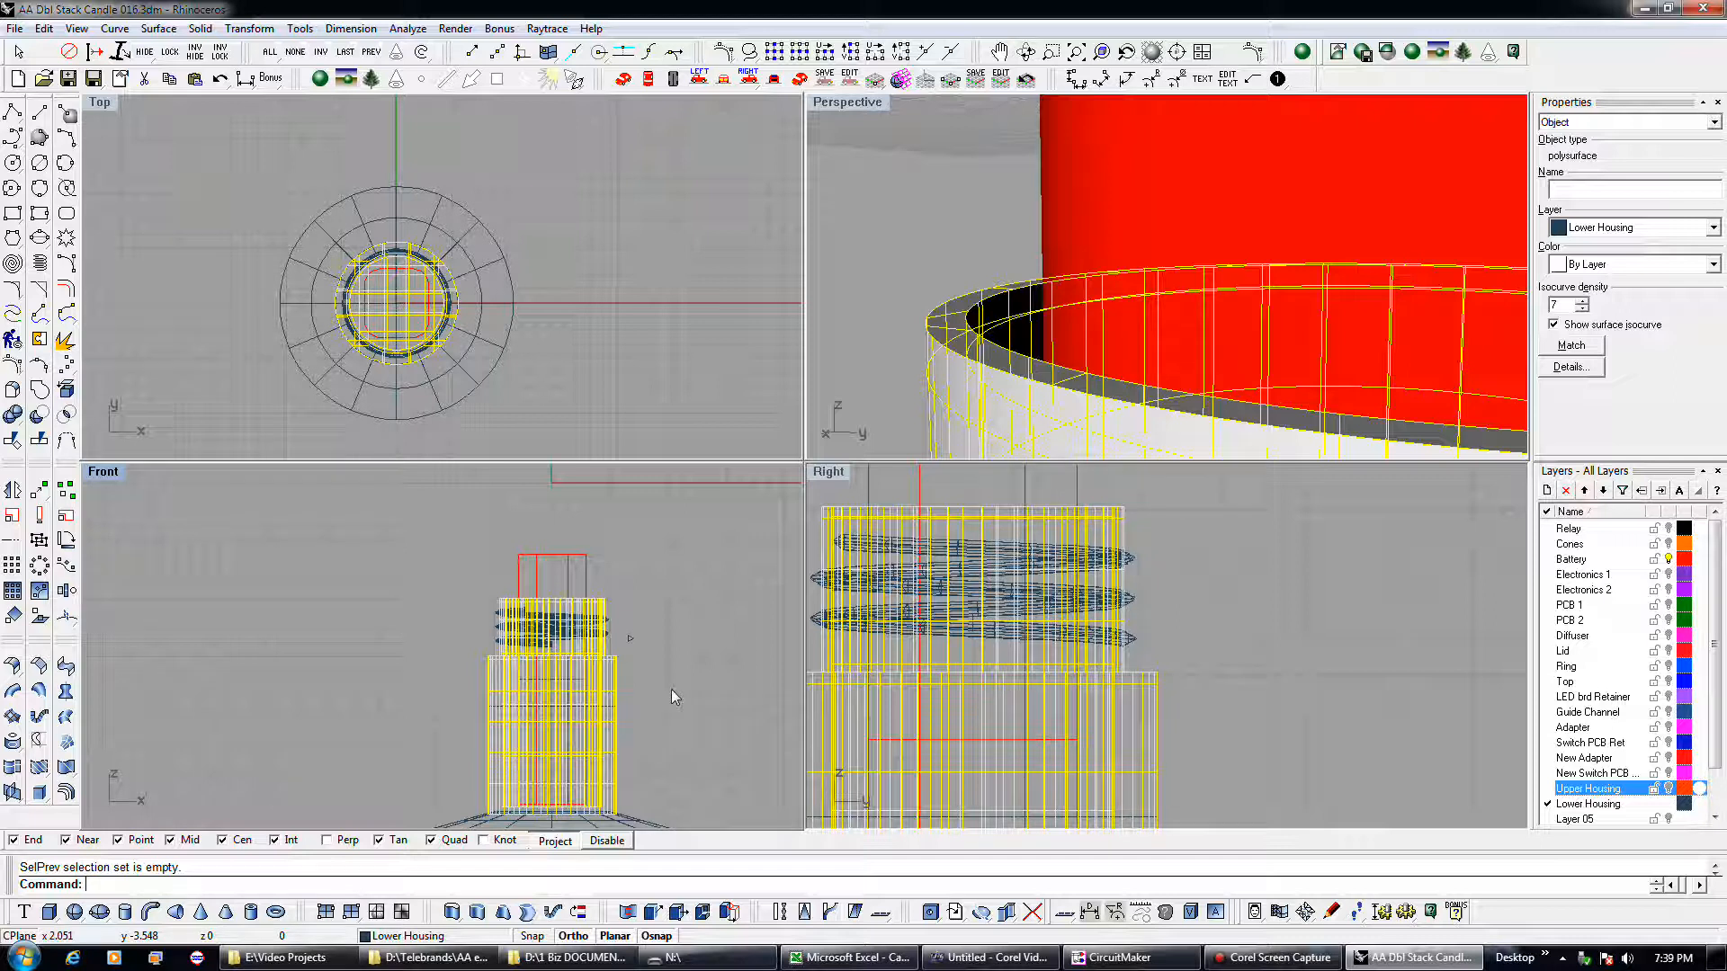
key("Escape")
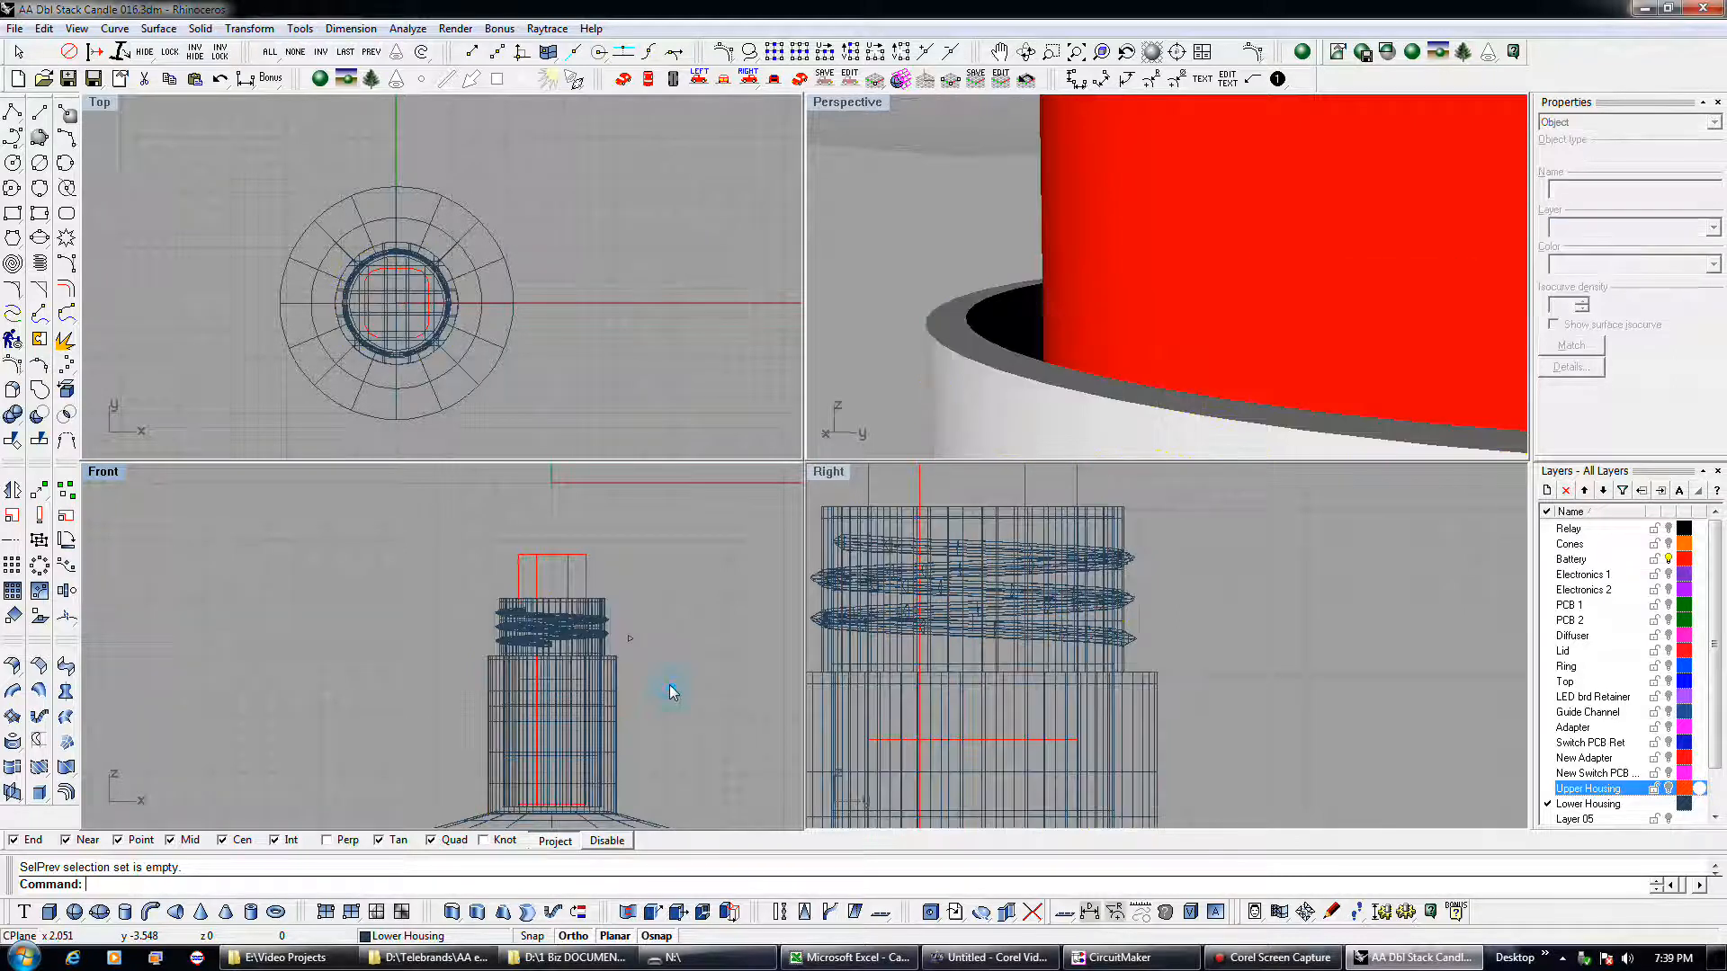
scroll(669, 684, "down", 3)
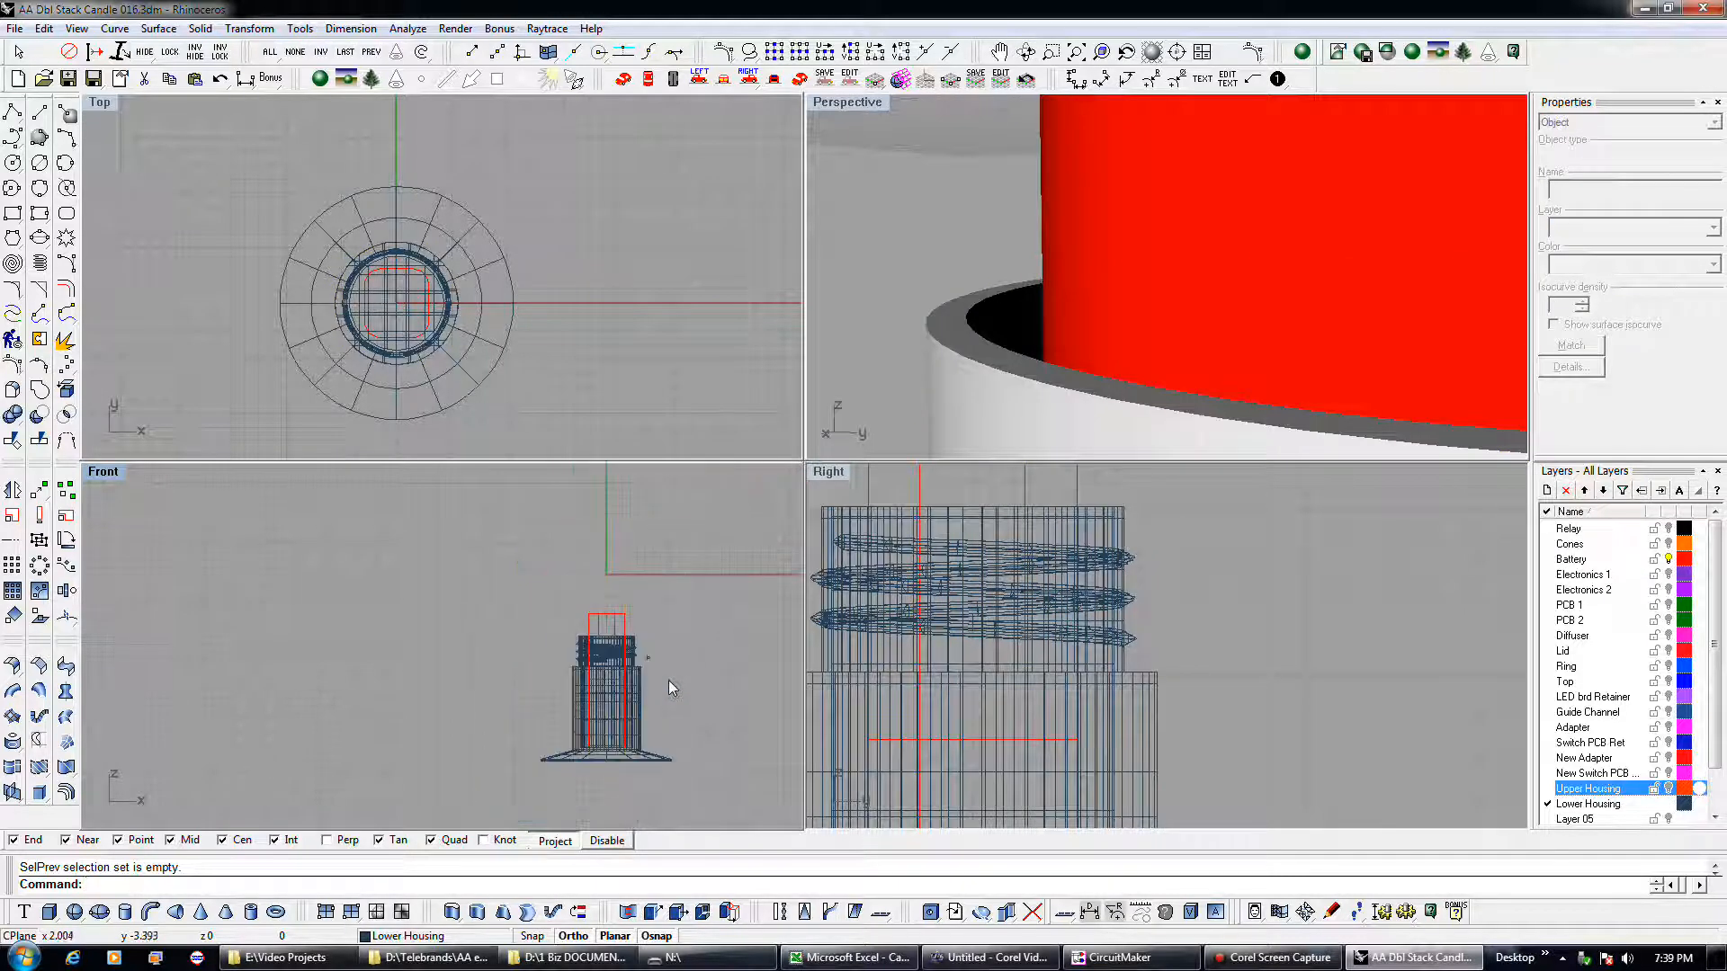
left_click(654, 760)
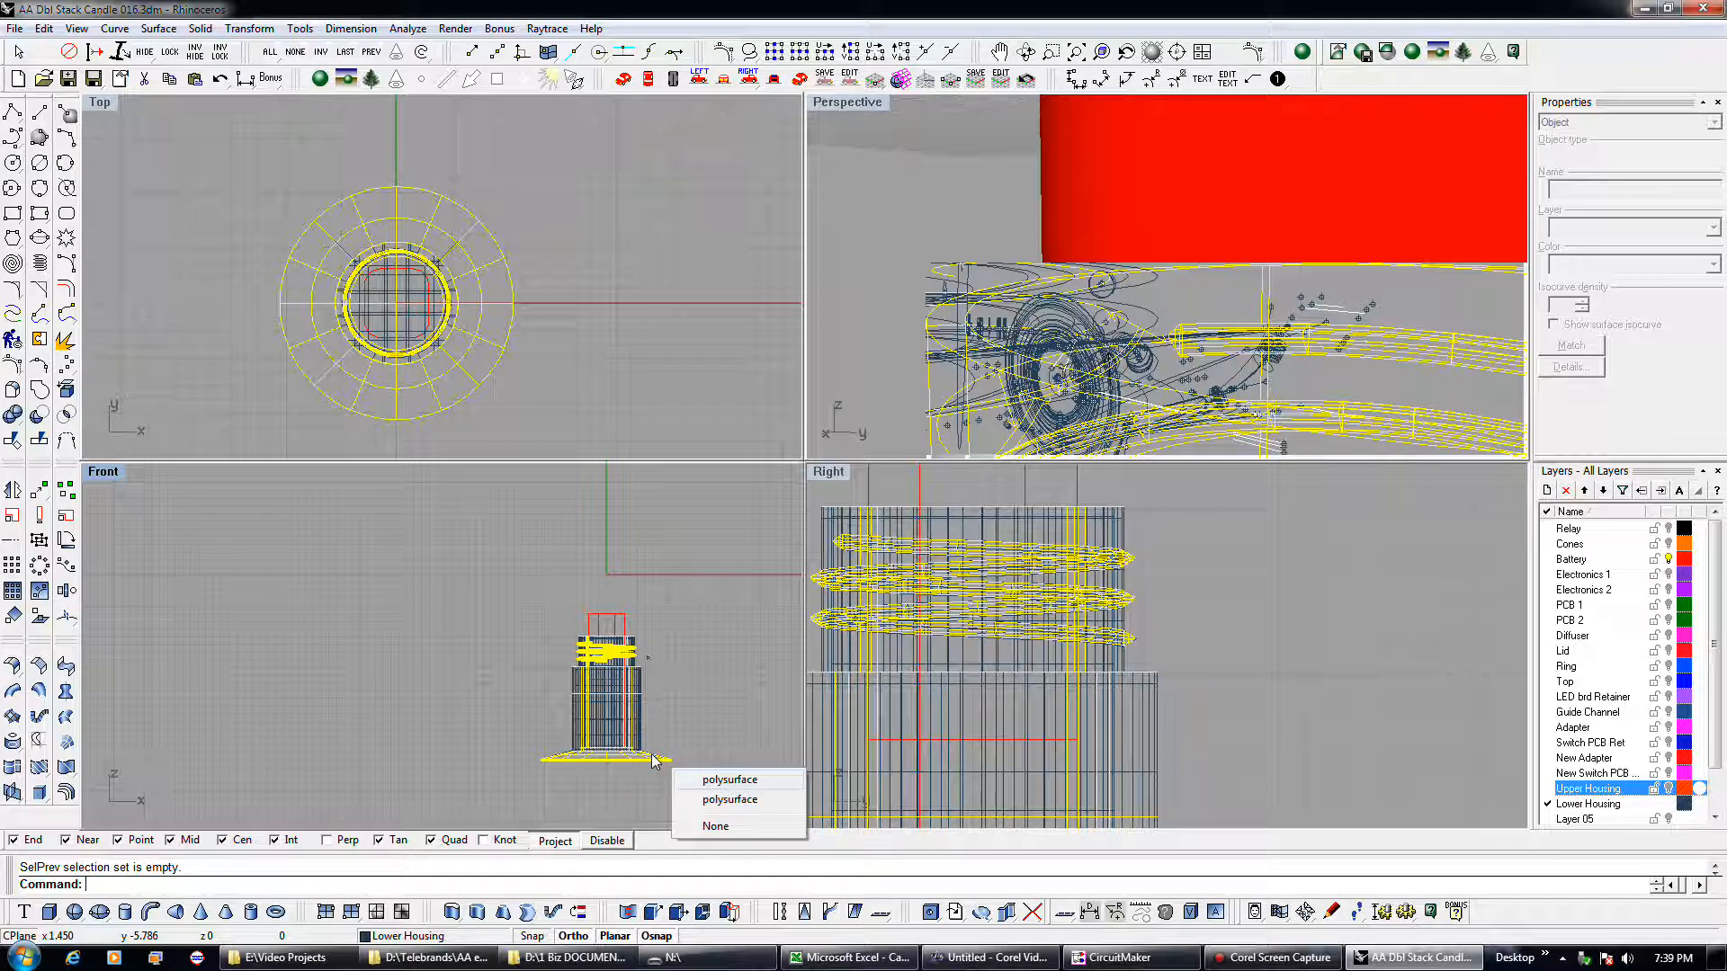
left_click(640, 718)
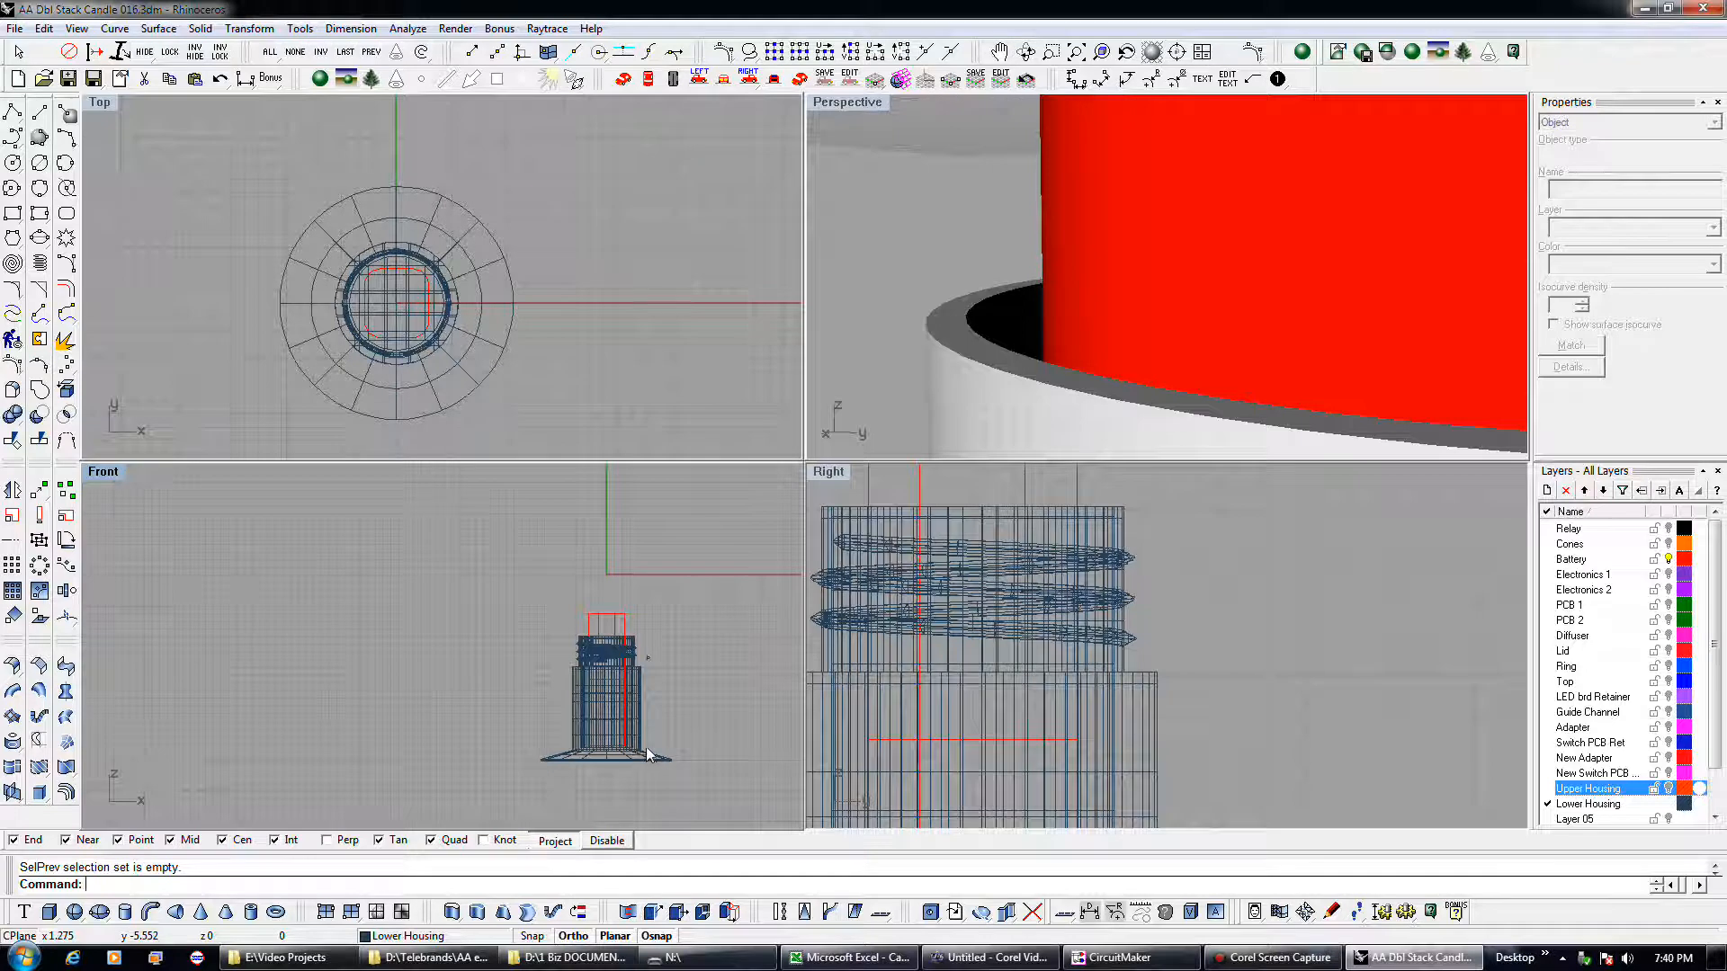
scroll(644, 742, "up", 3)
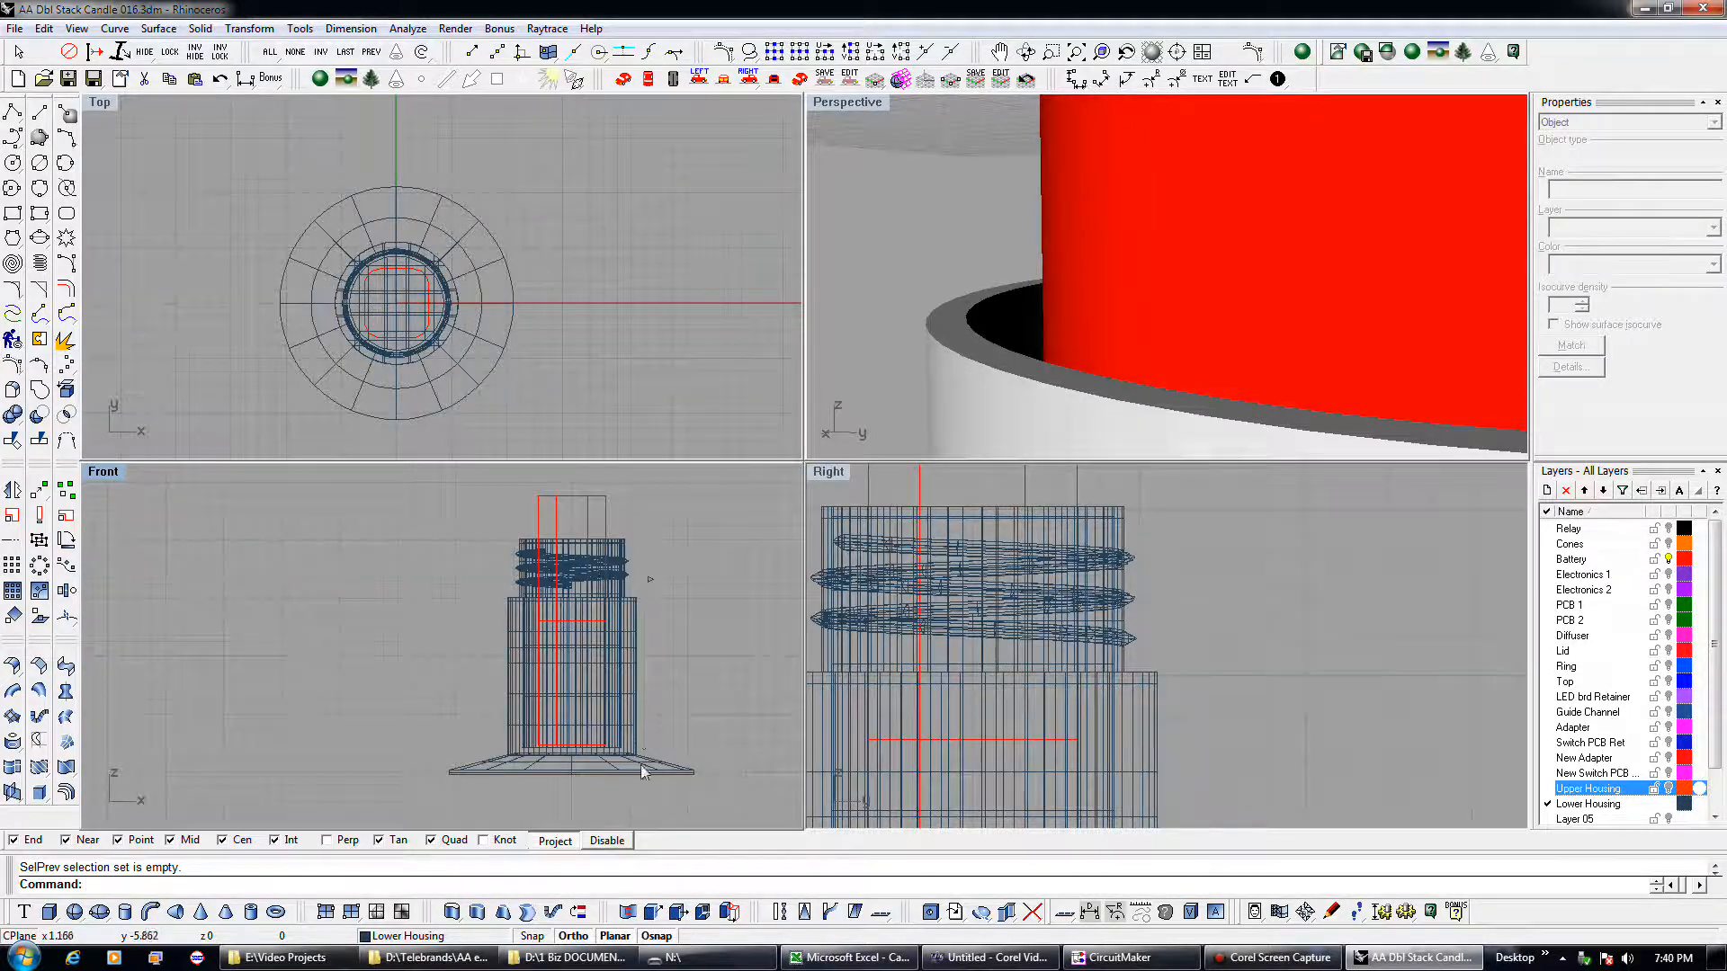
left_click(642, 764)
left_click(705, 819)
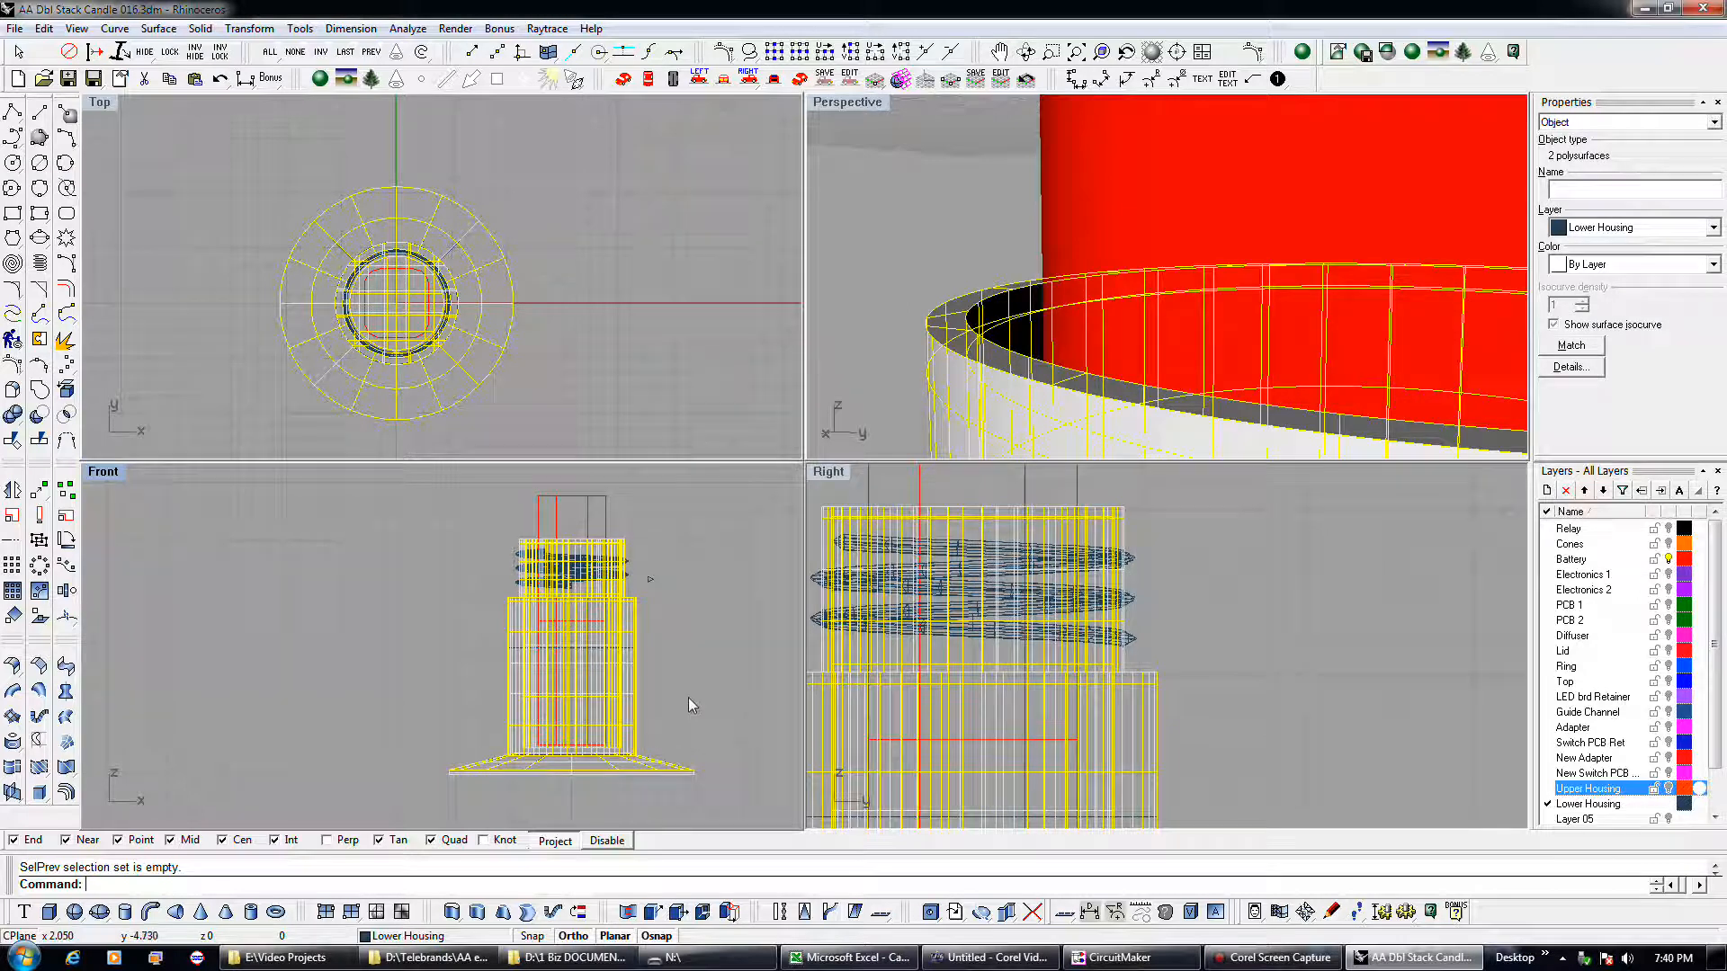
left_click(631, 579)
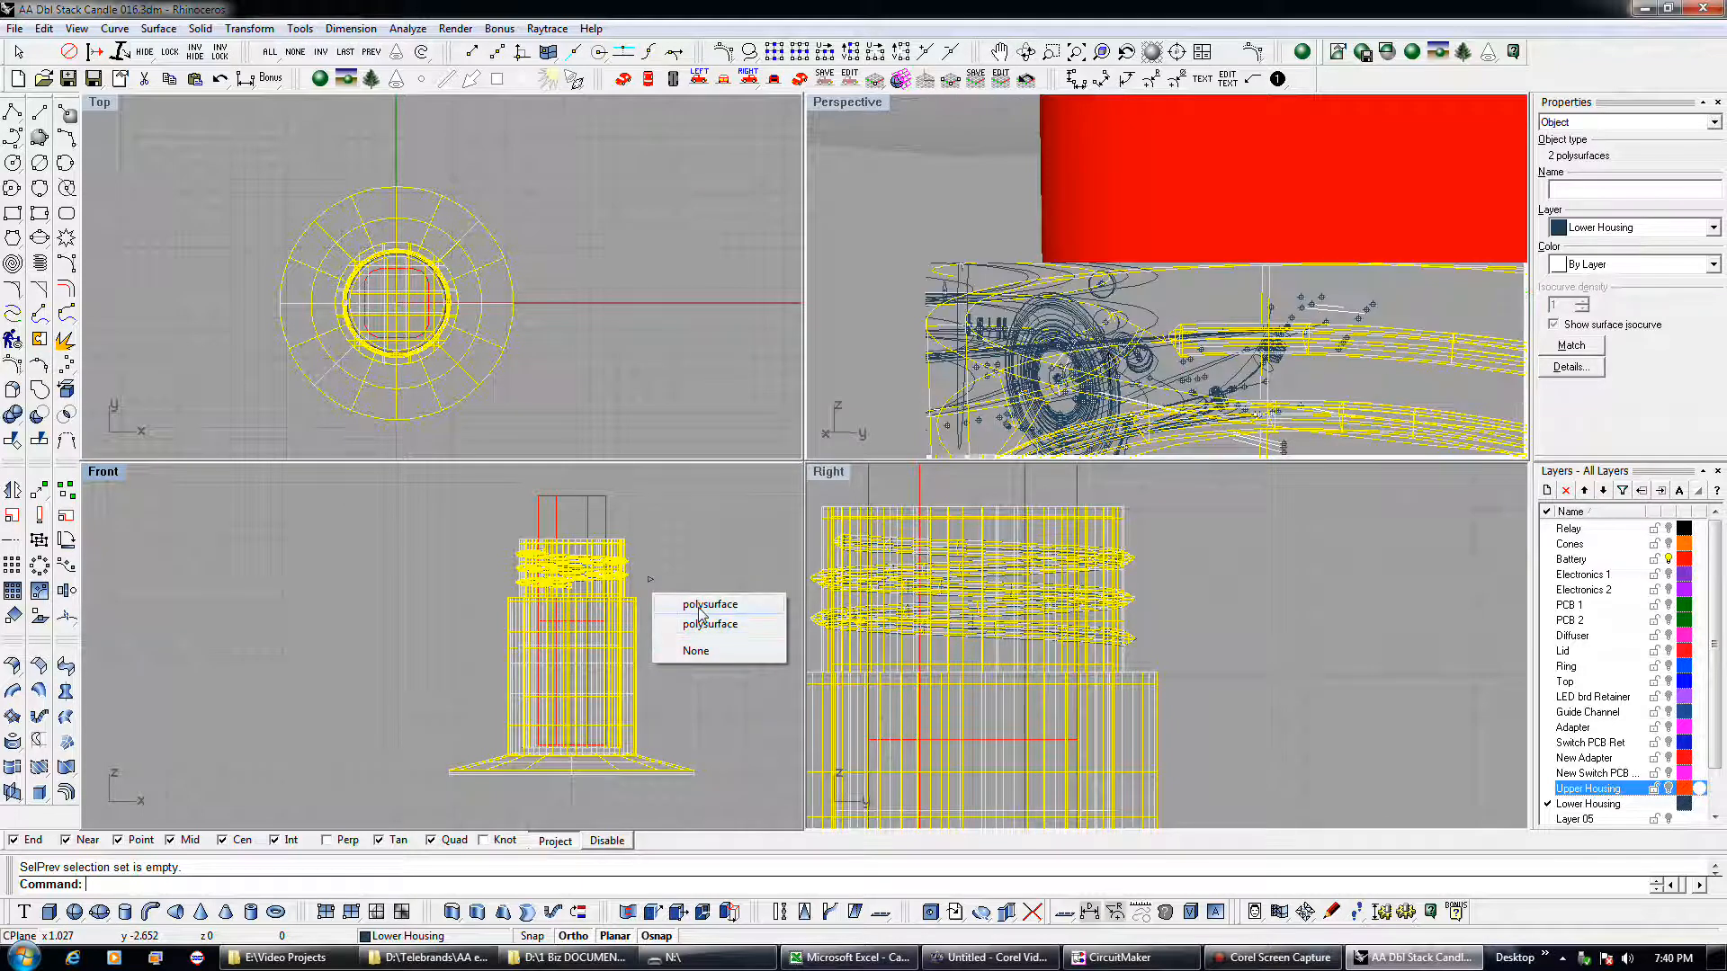
left_click(692, 585)
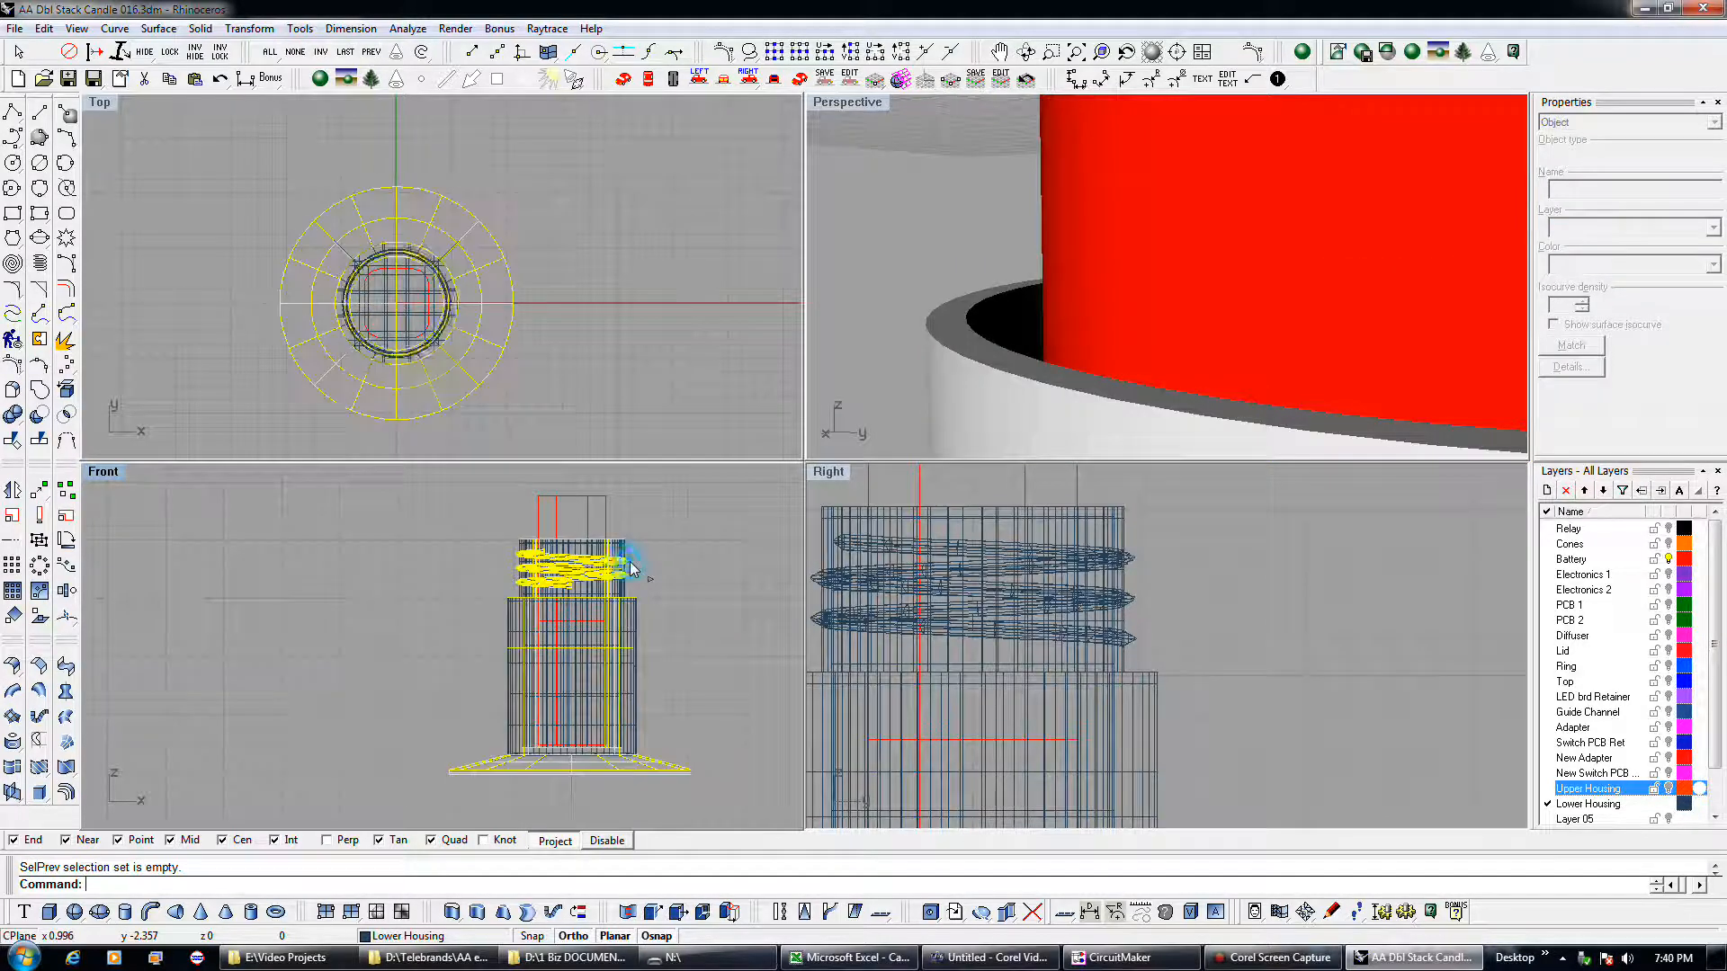
- Select the separate lower housing body and its thread solid, and move both to Layer 05
left_click(629, 561)
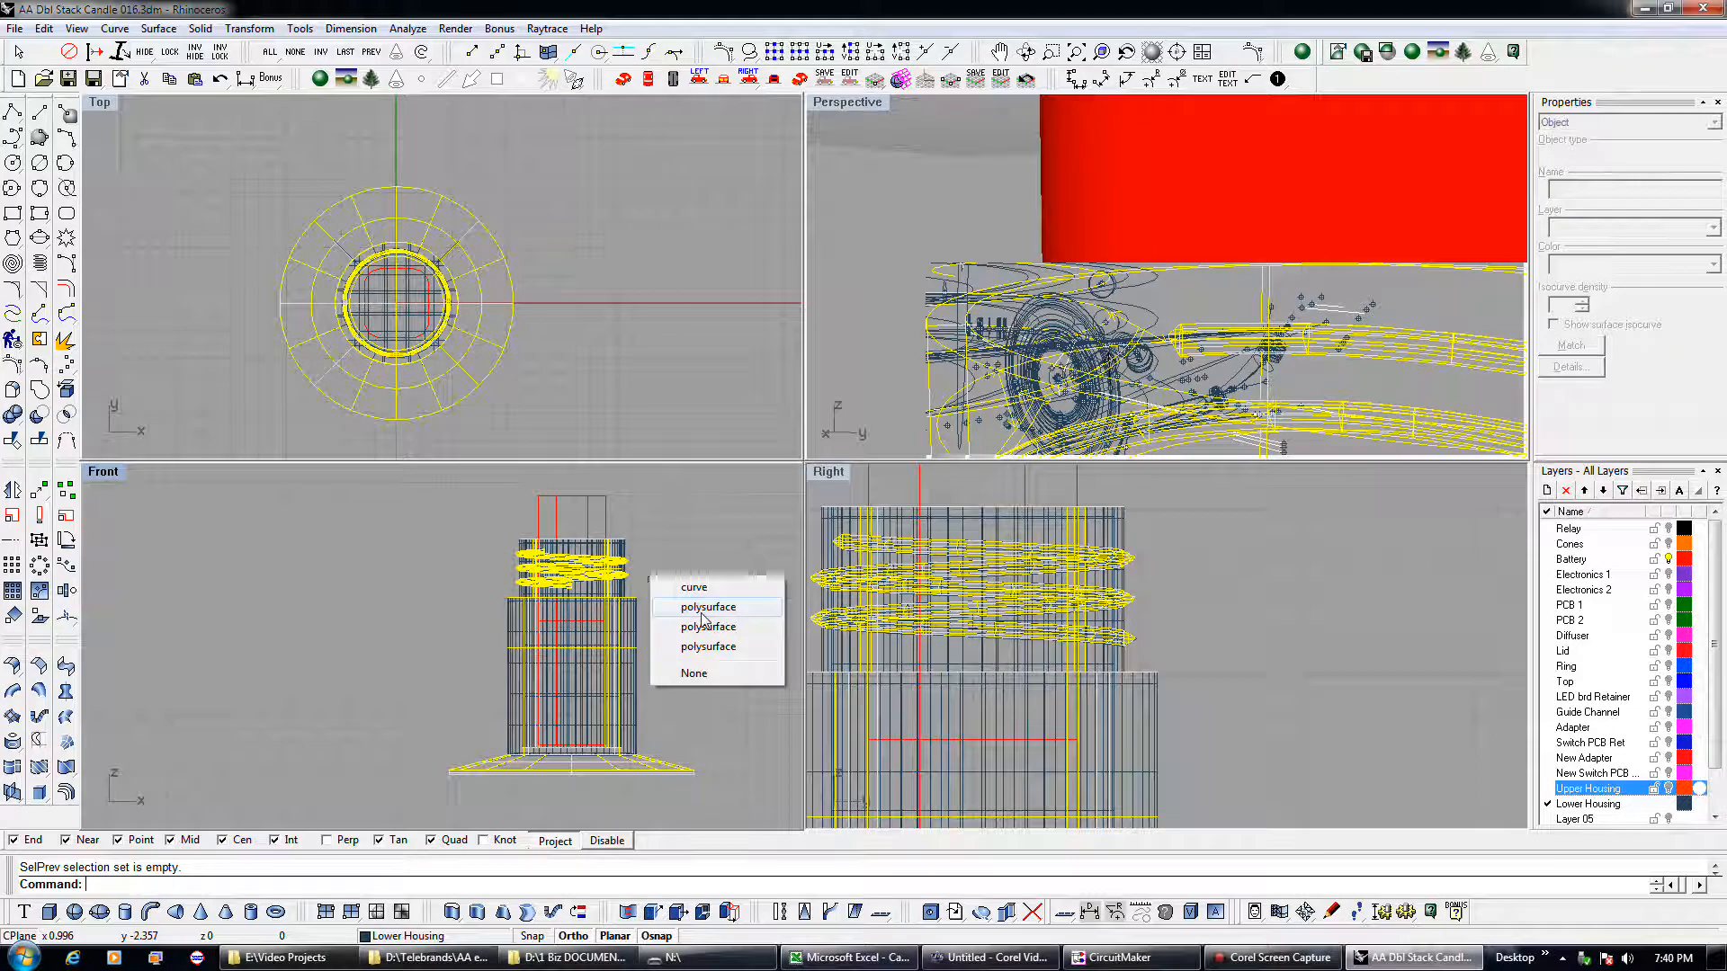
left_click(706, 627)
left_click(642, 619, "shift")
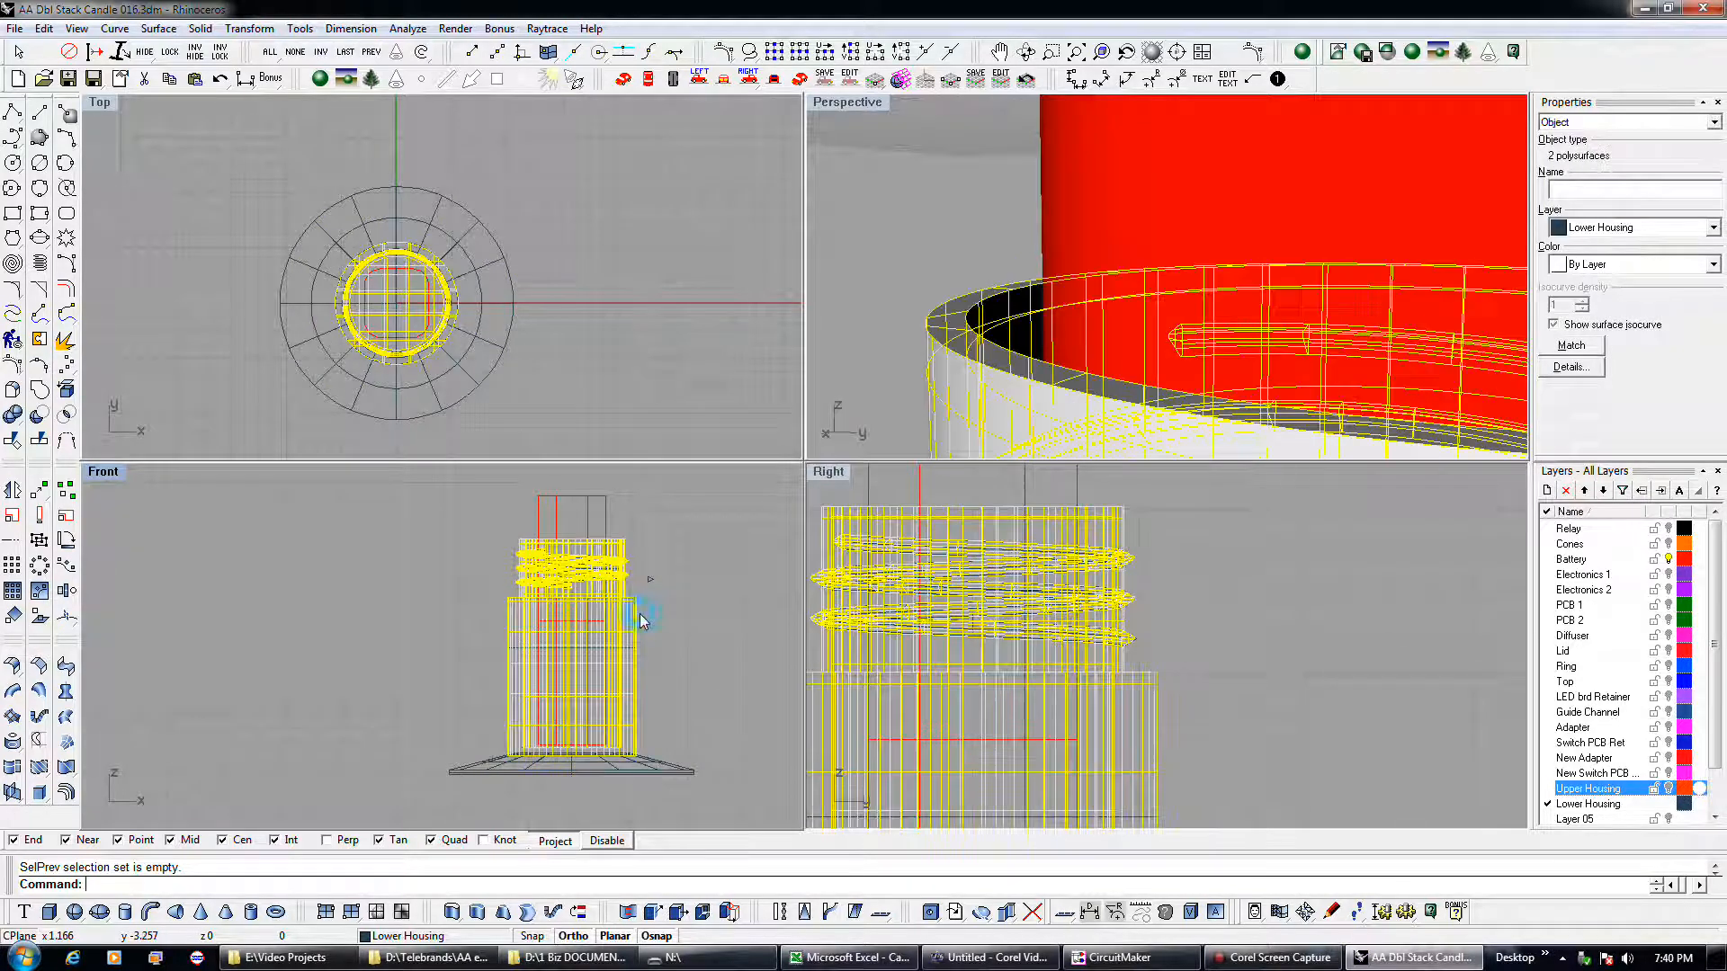
left_click(661, 761, "shift")
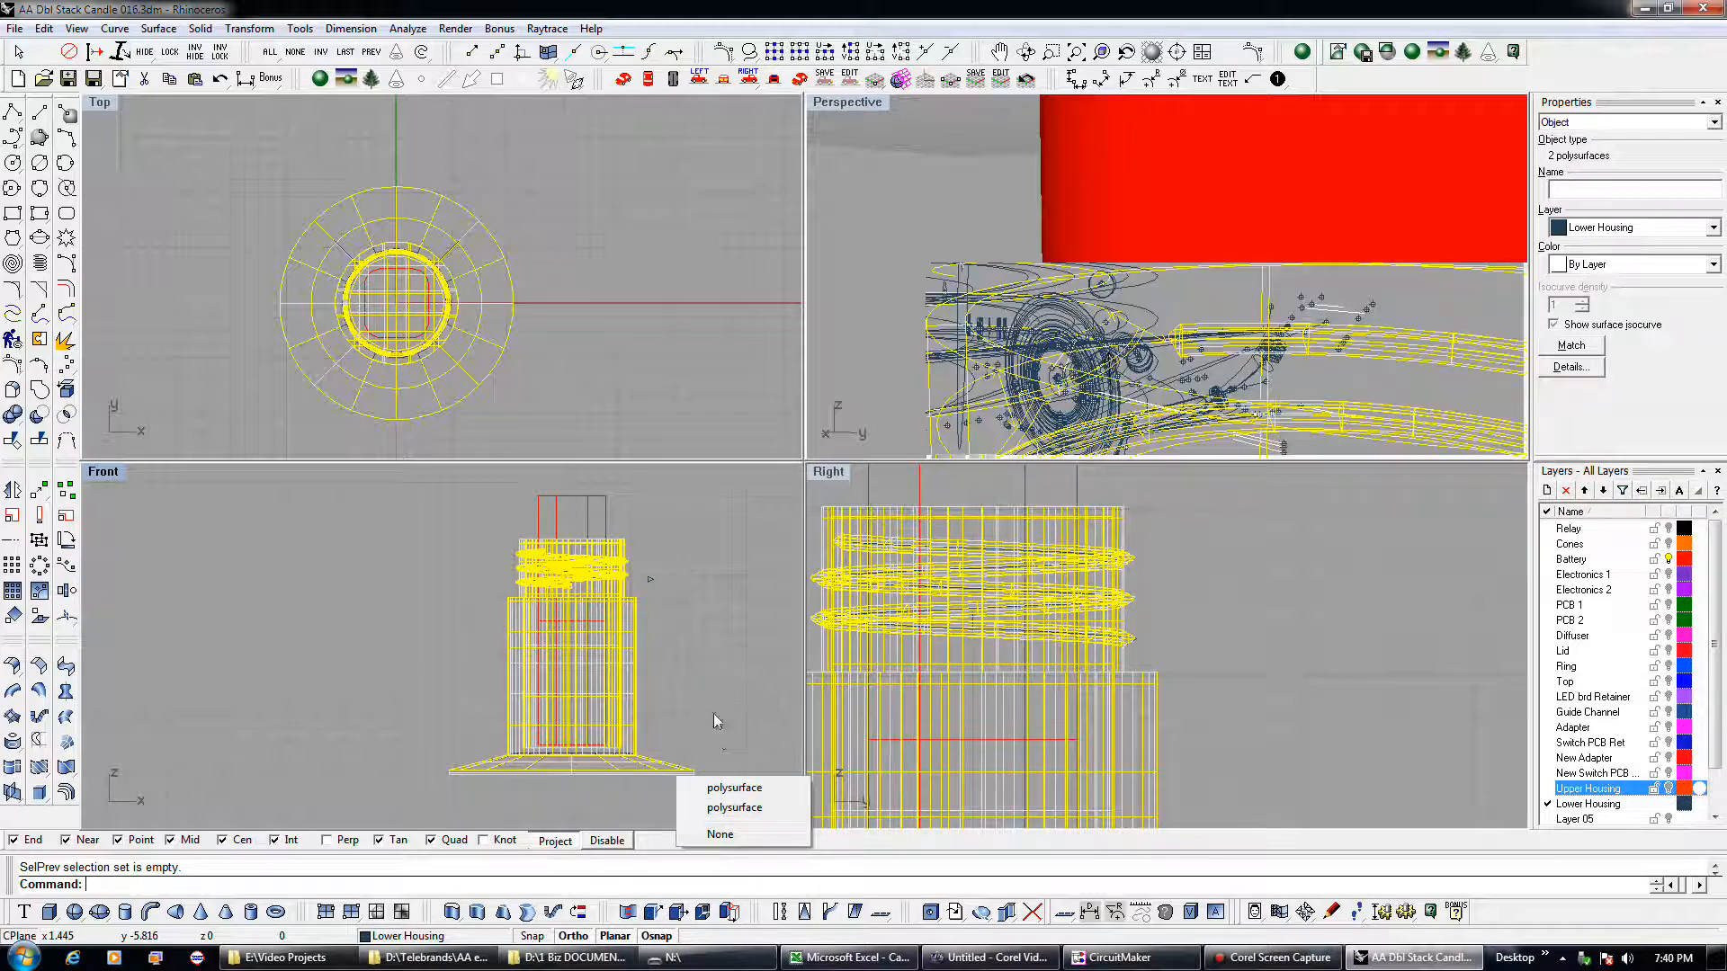
left_click(710, 688)
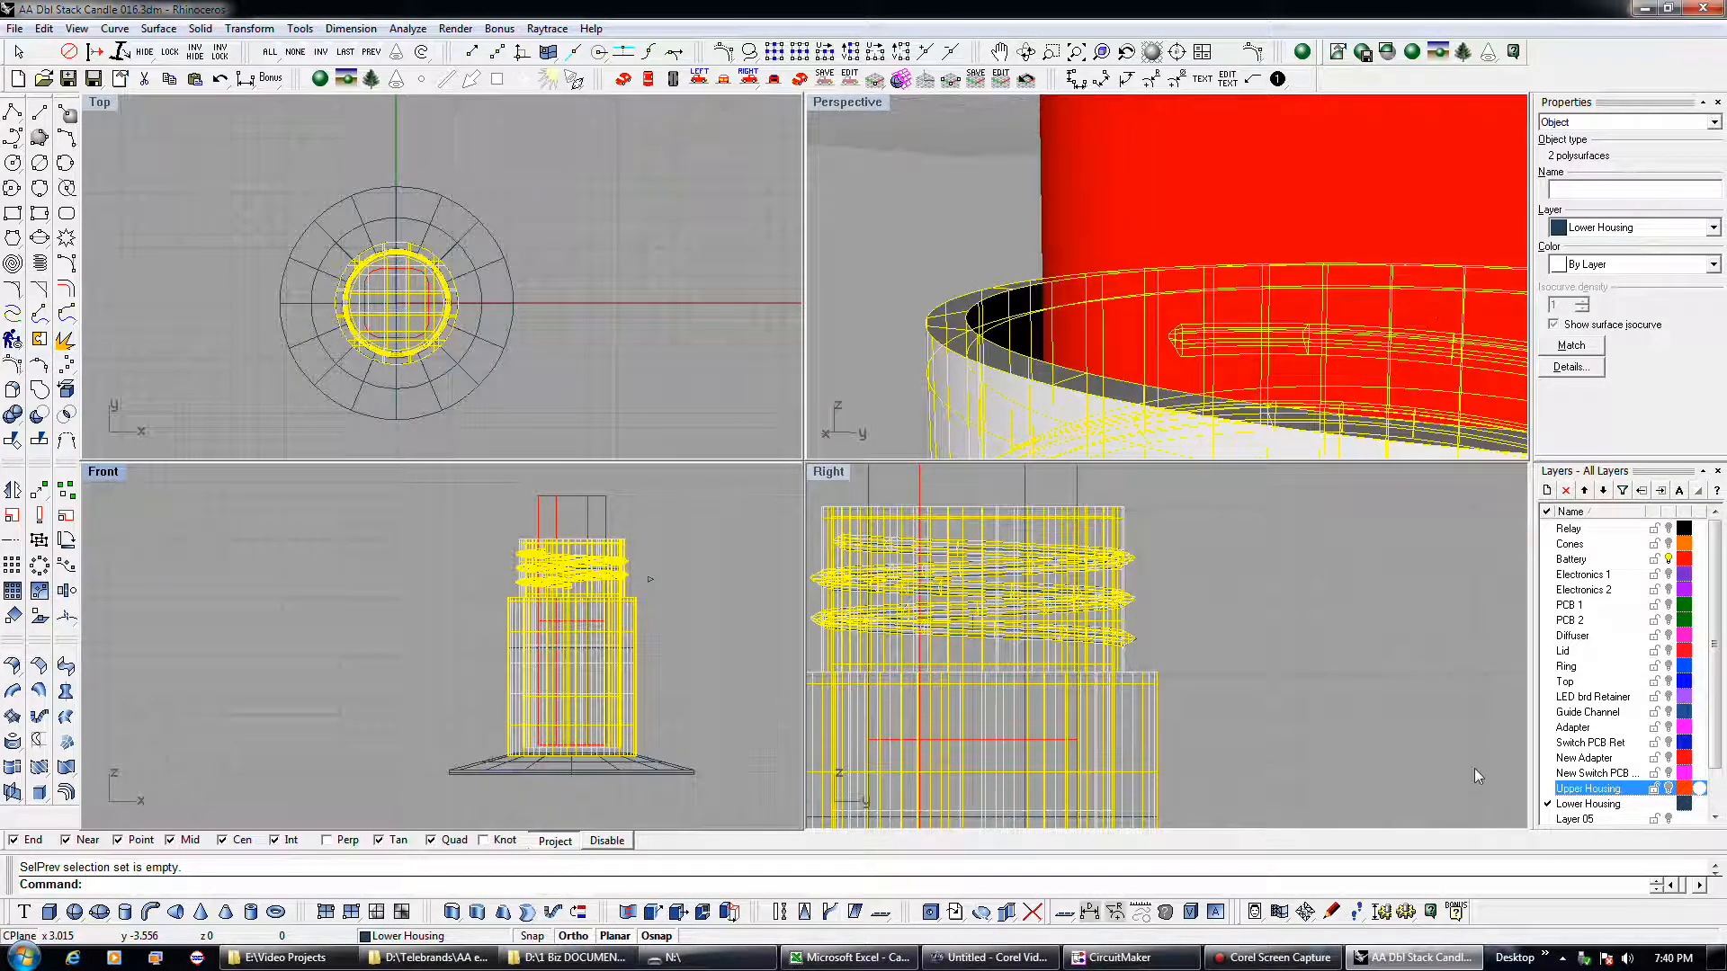
left_click(1610, 819)
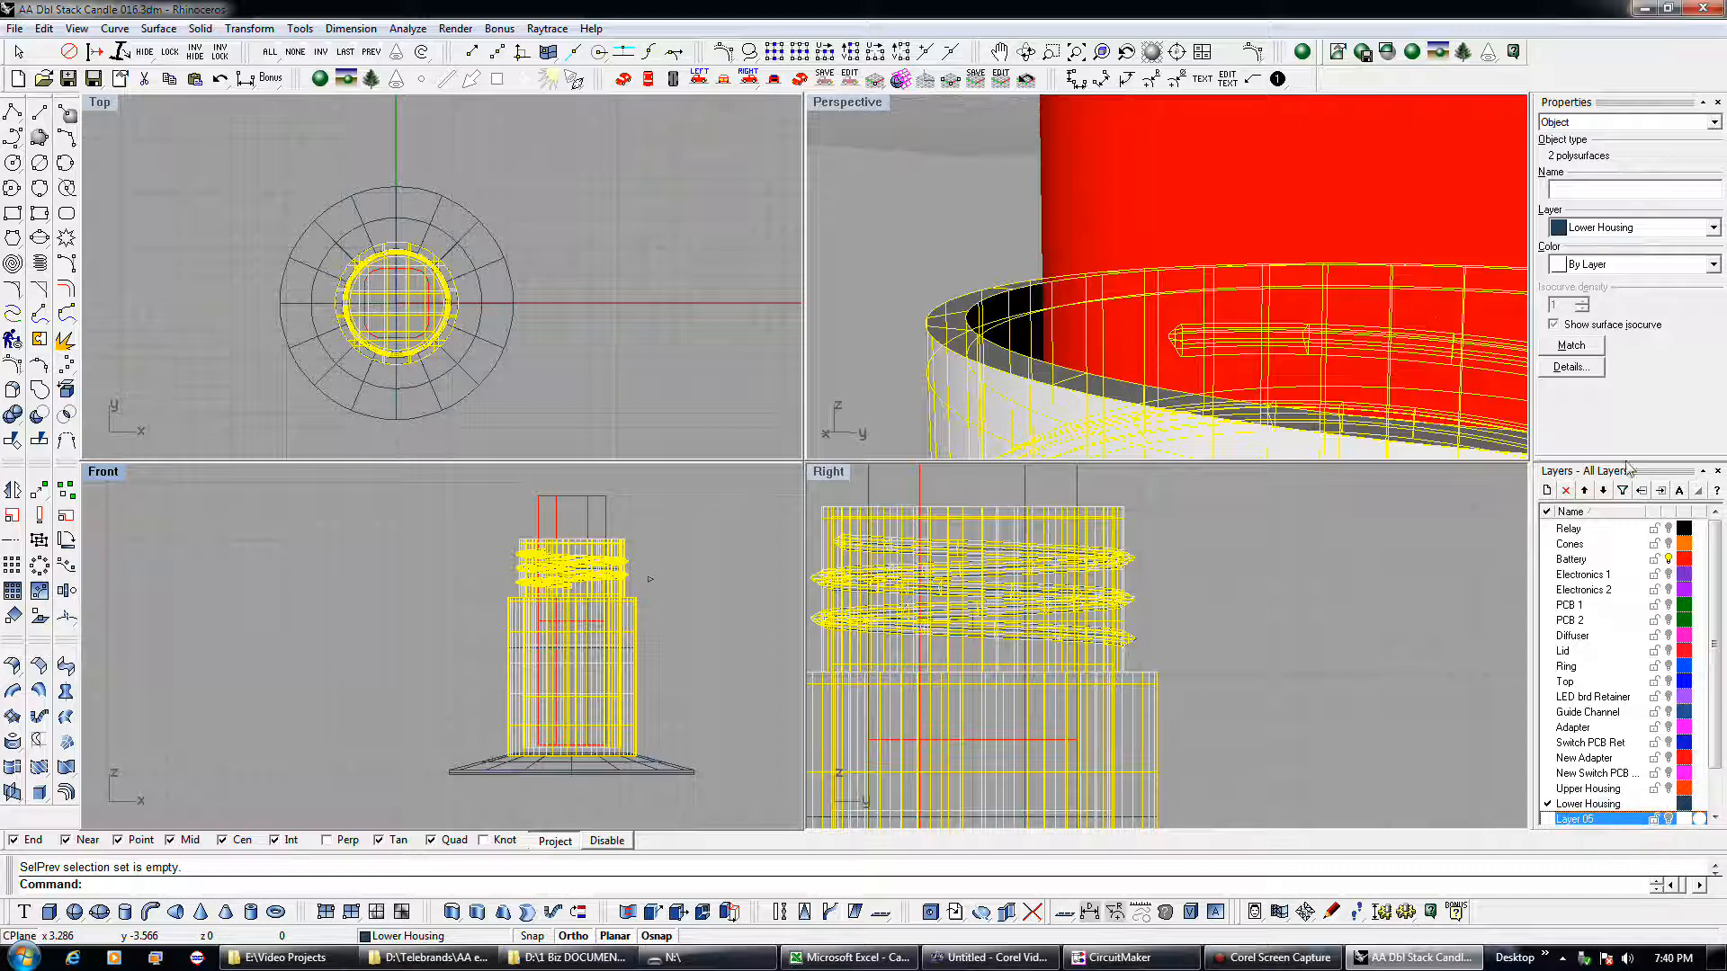
left_click(1661, 491)
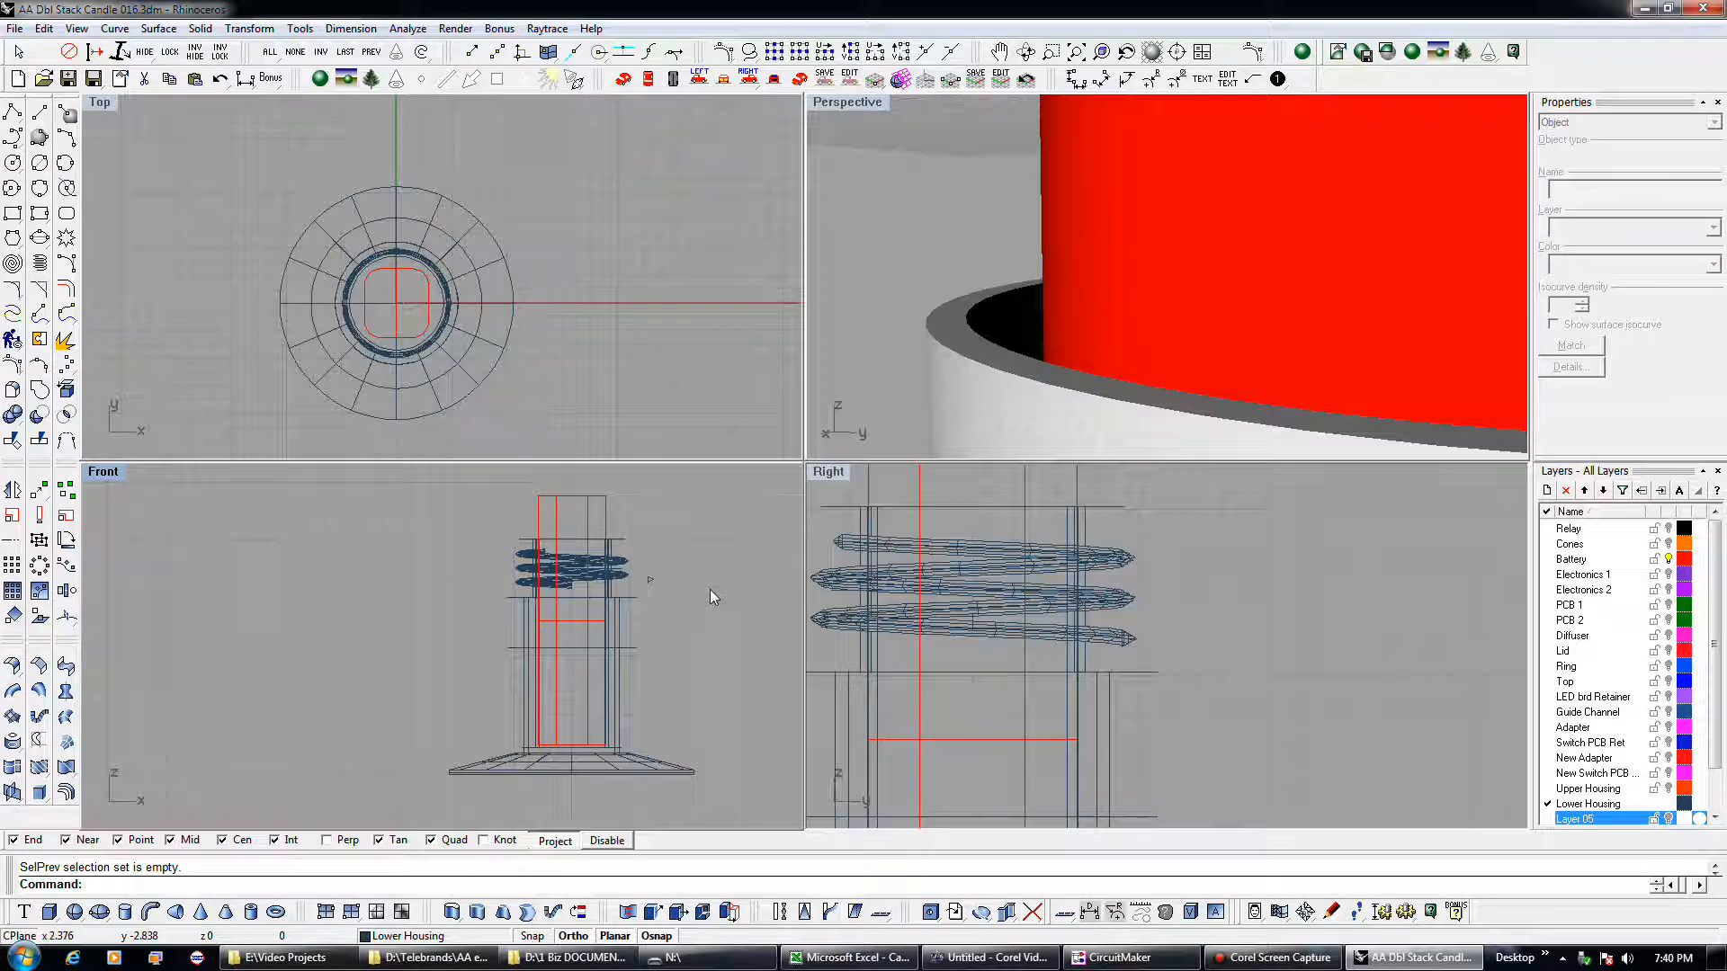
- Check which lower housing parts are separate and which are united, comparing the Lower Housing layer with the parts stored on Layer 05
left_click(627, 585)
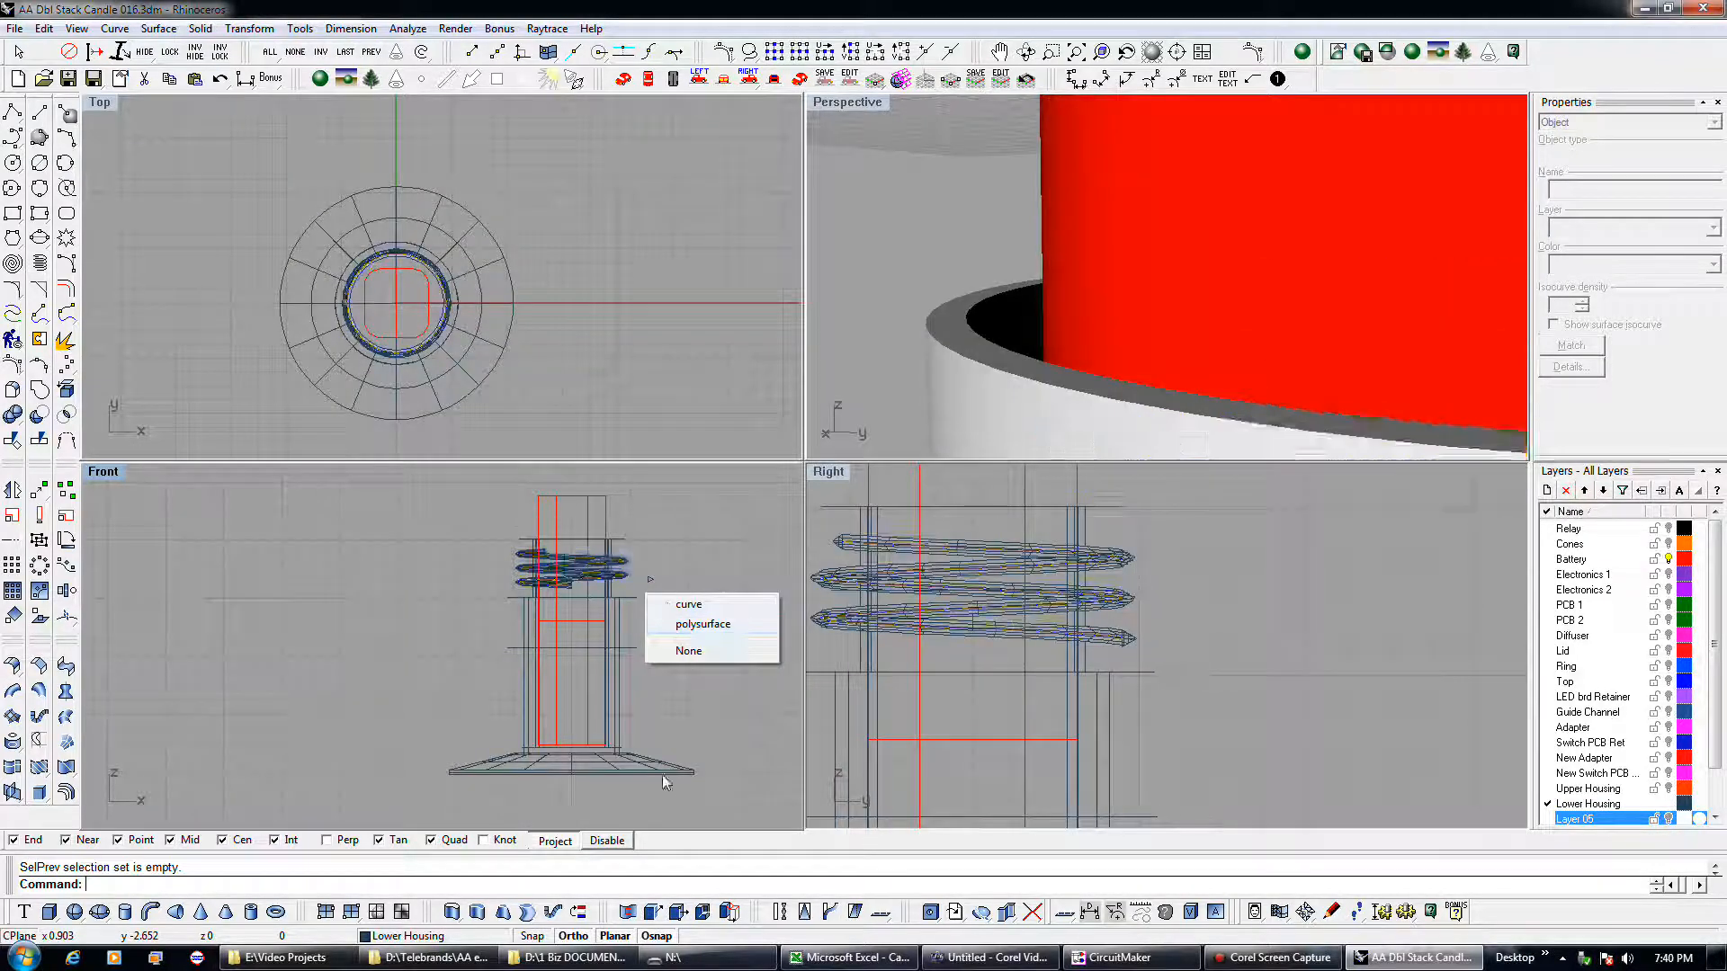
left_click(669, 763)
left_click(747, 807)
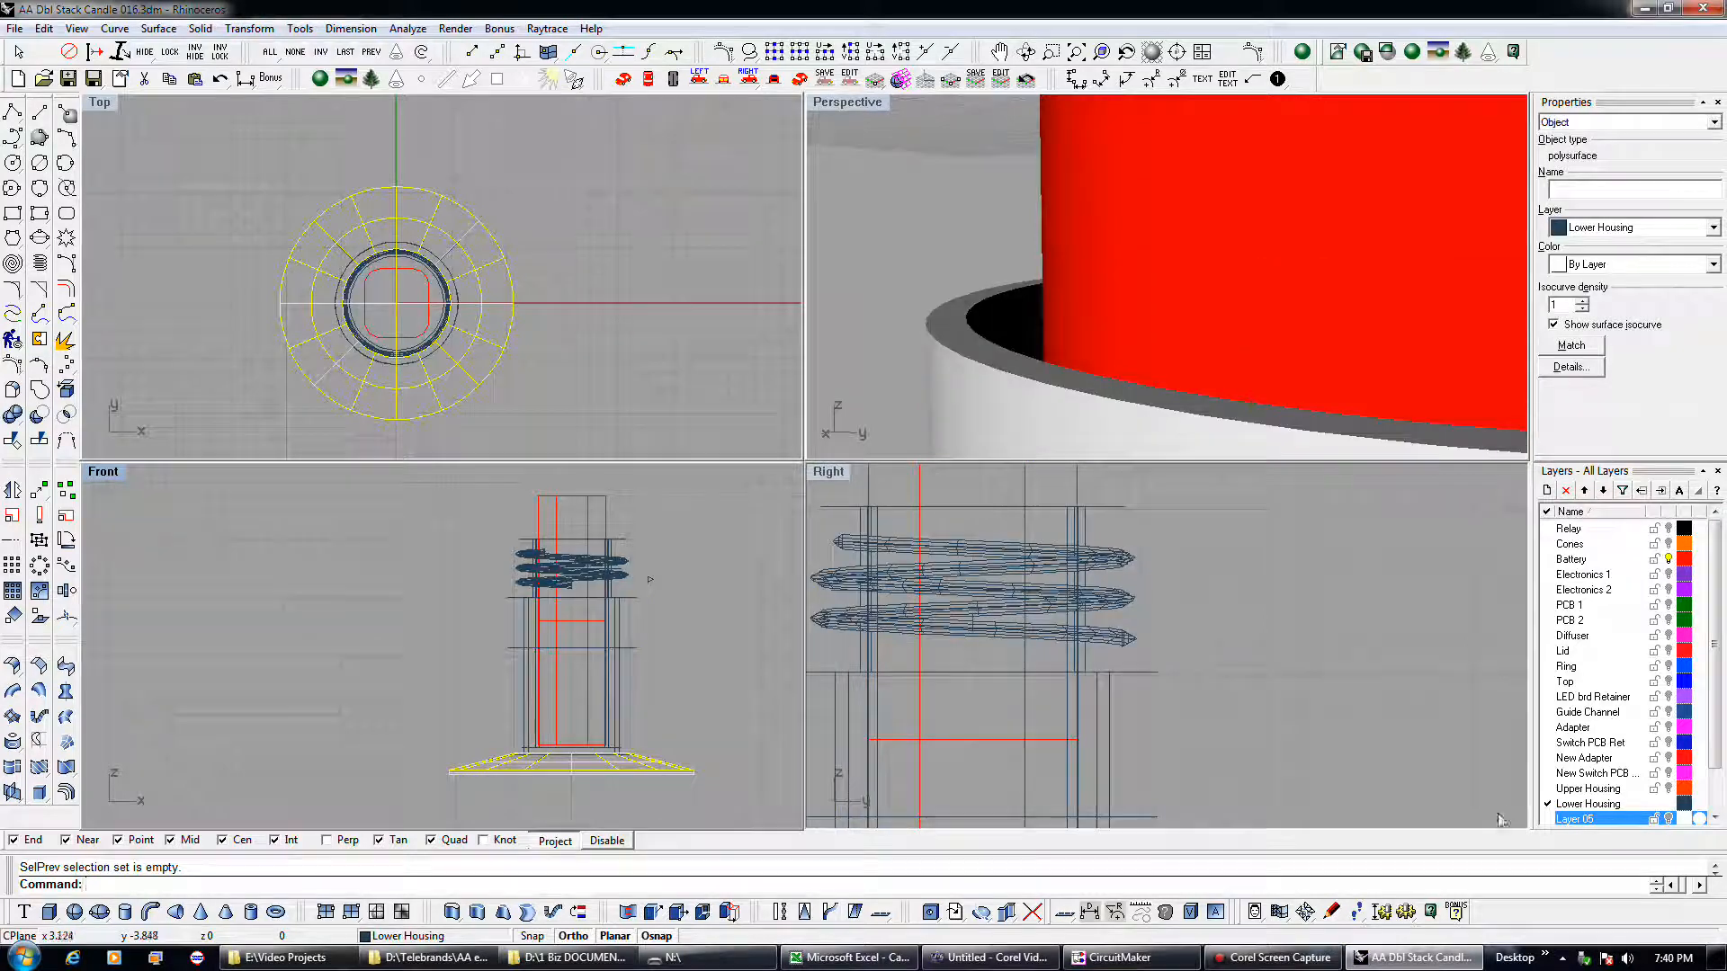
key("Escape")
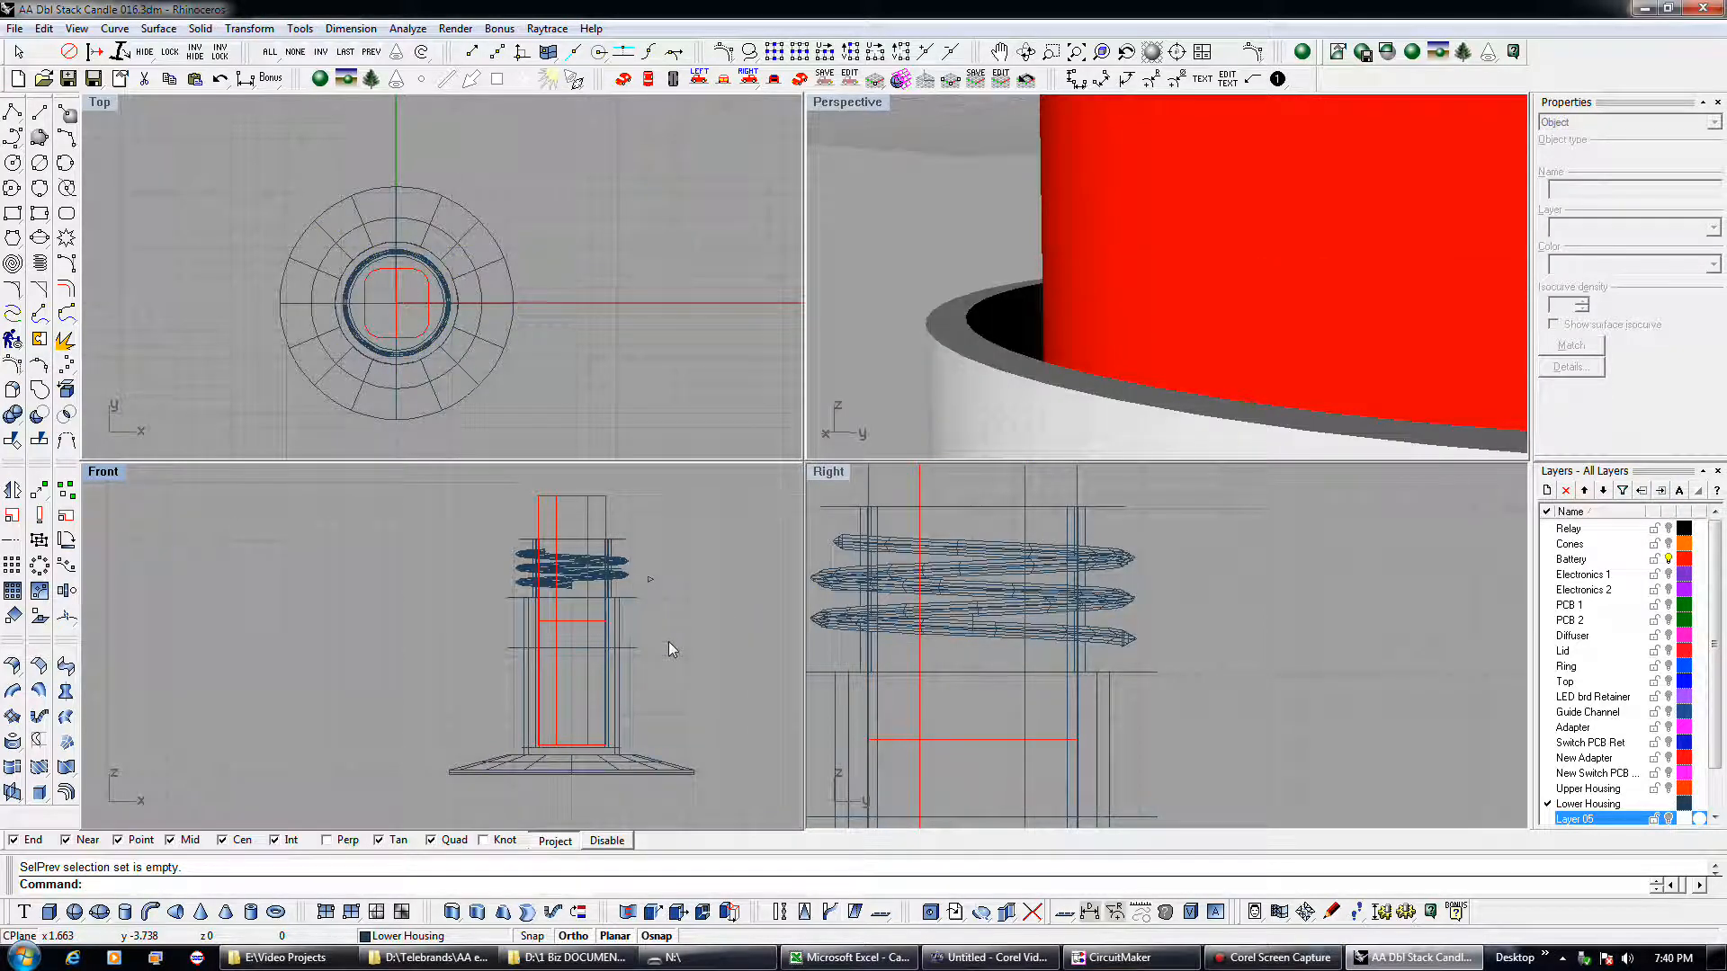
left_click(625, 614)
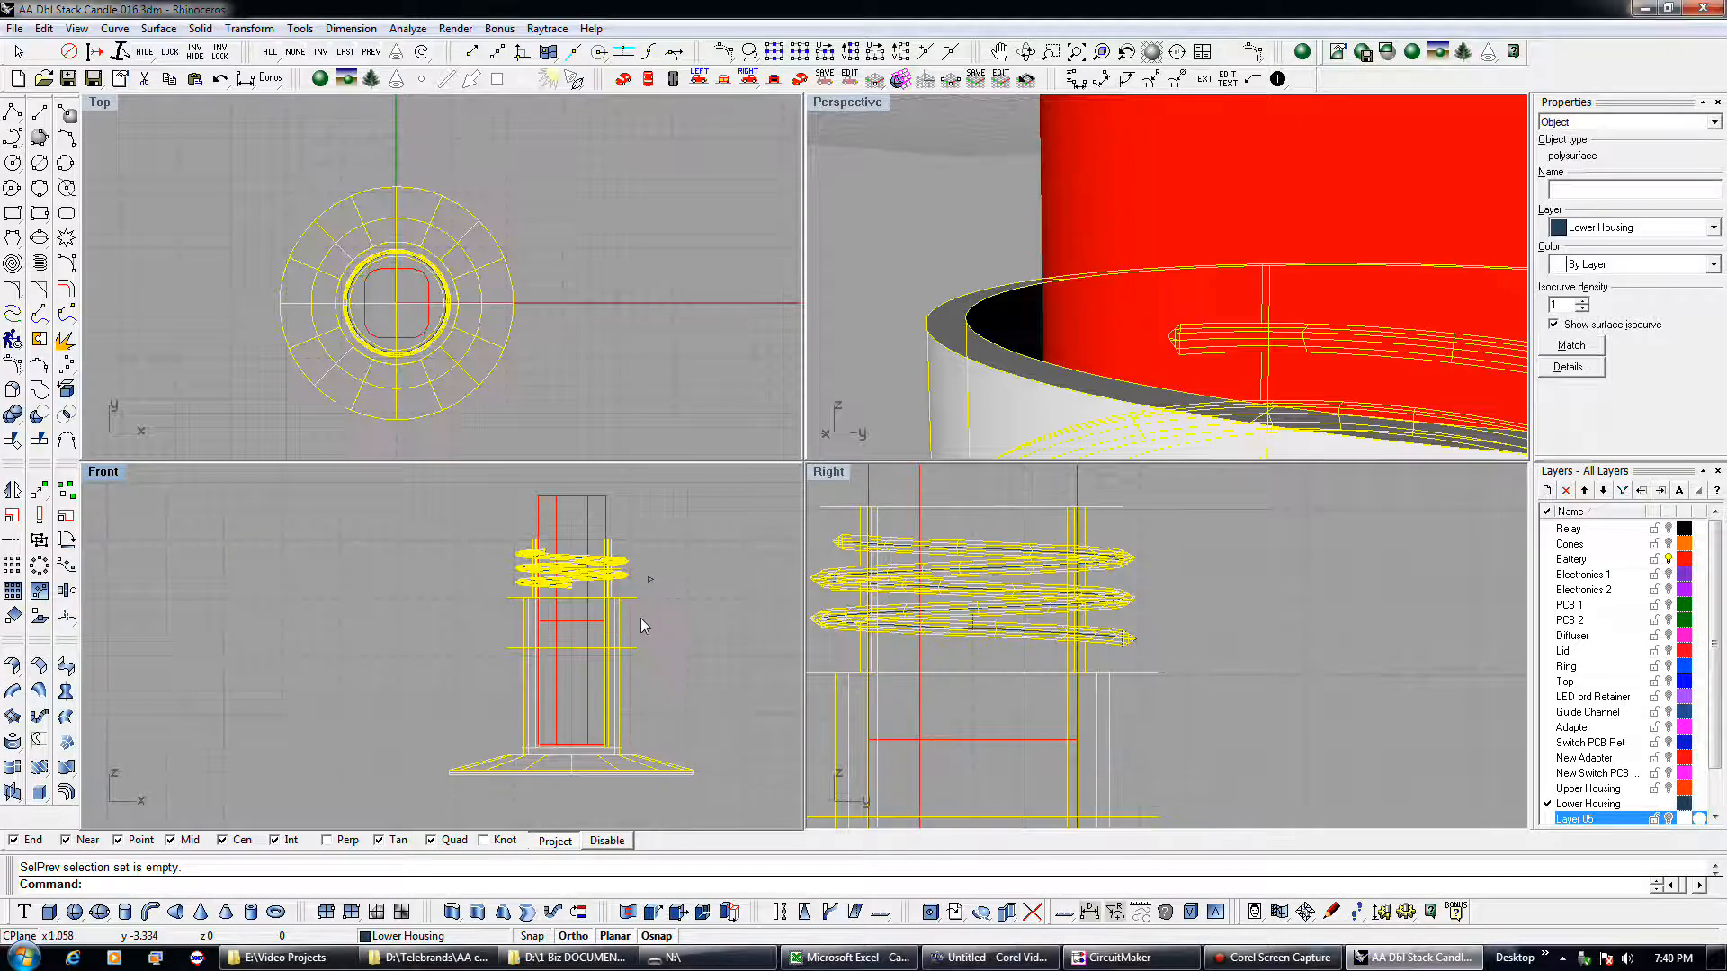
left_click(666, 617)
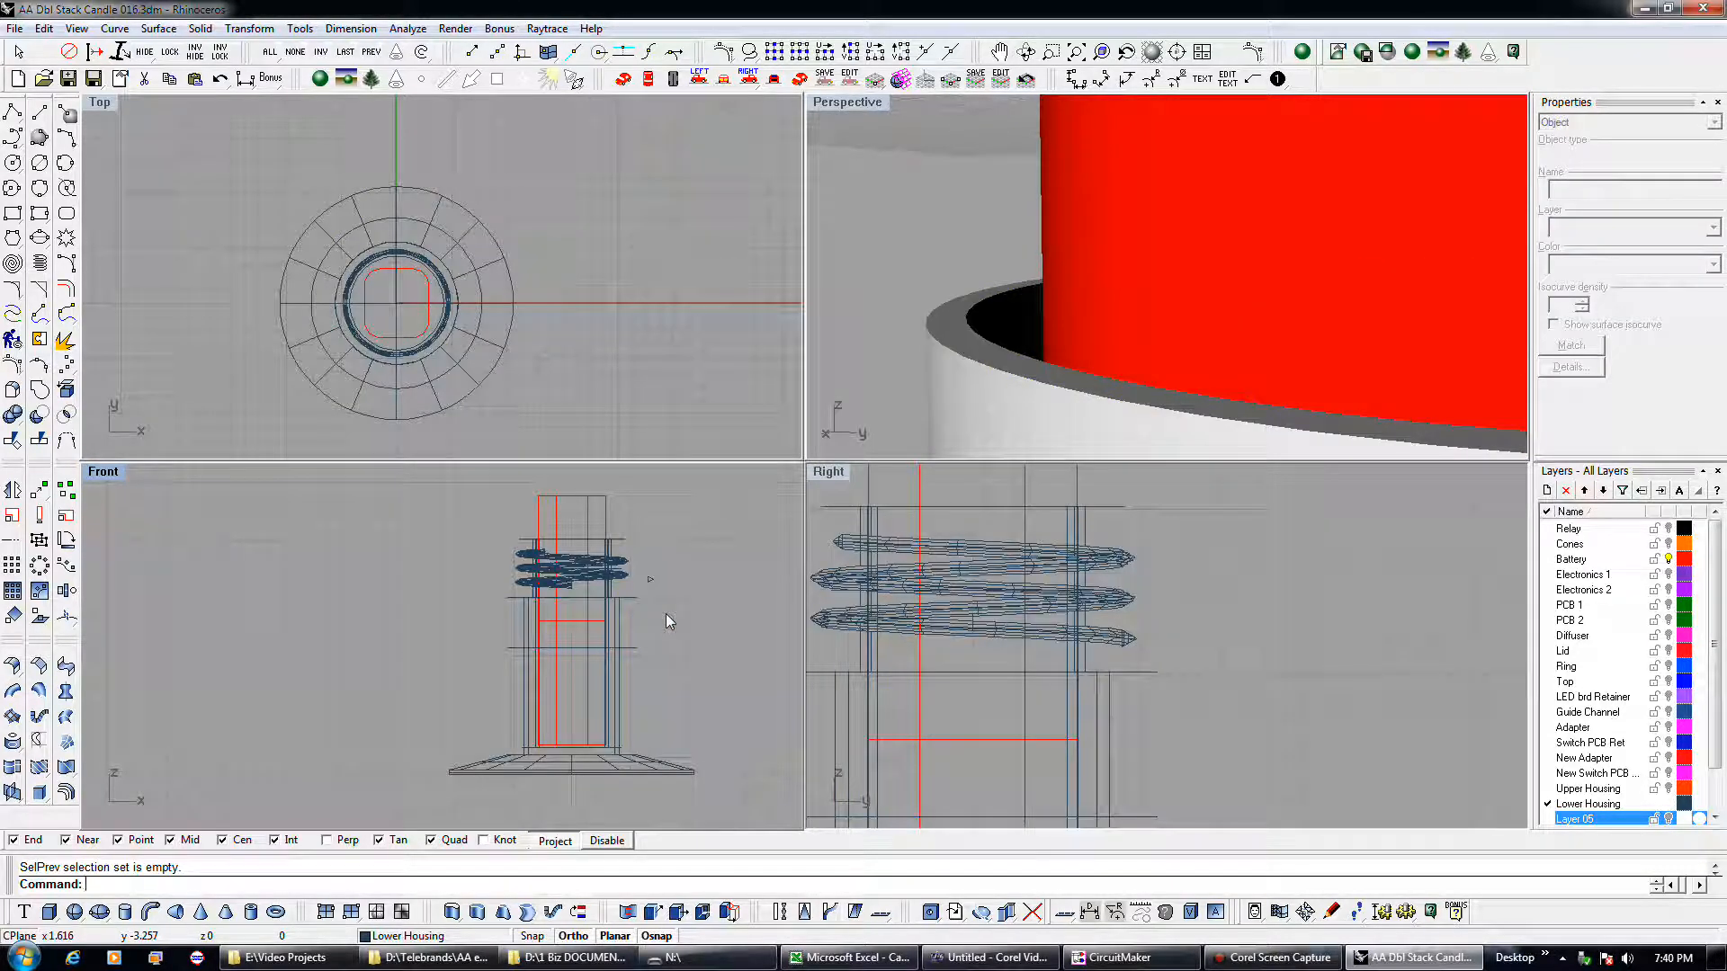
left_click(1669, 820)
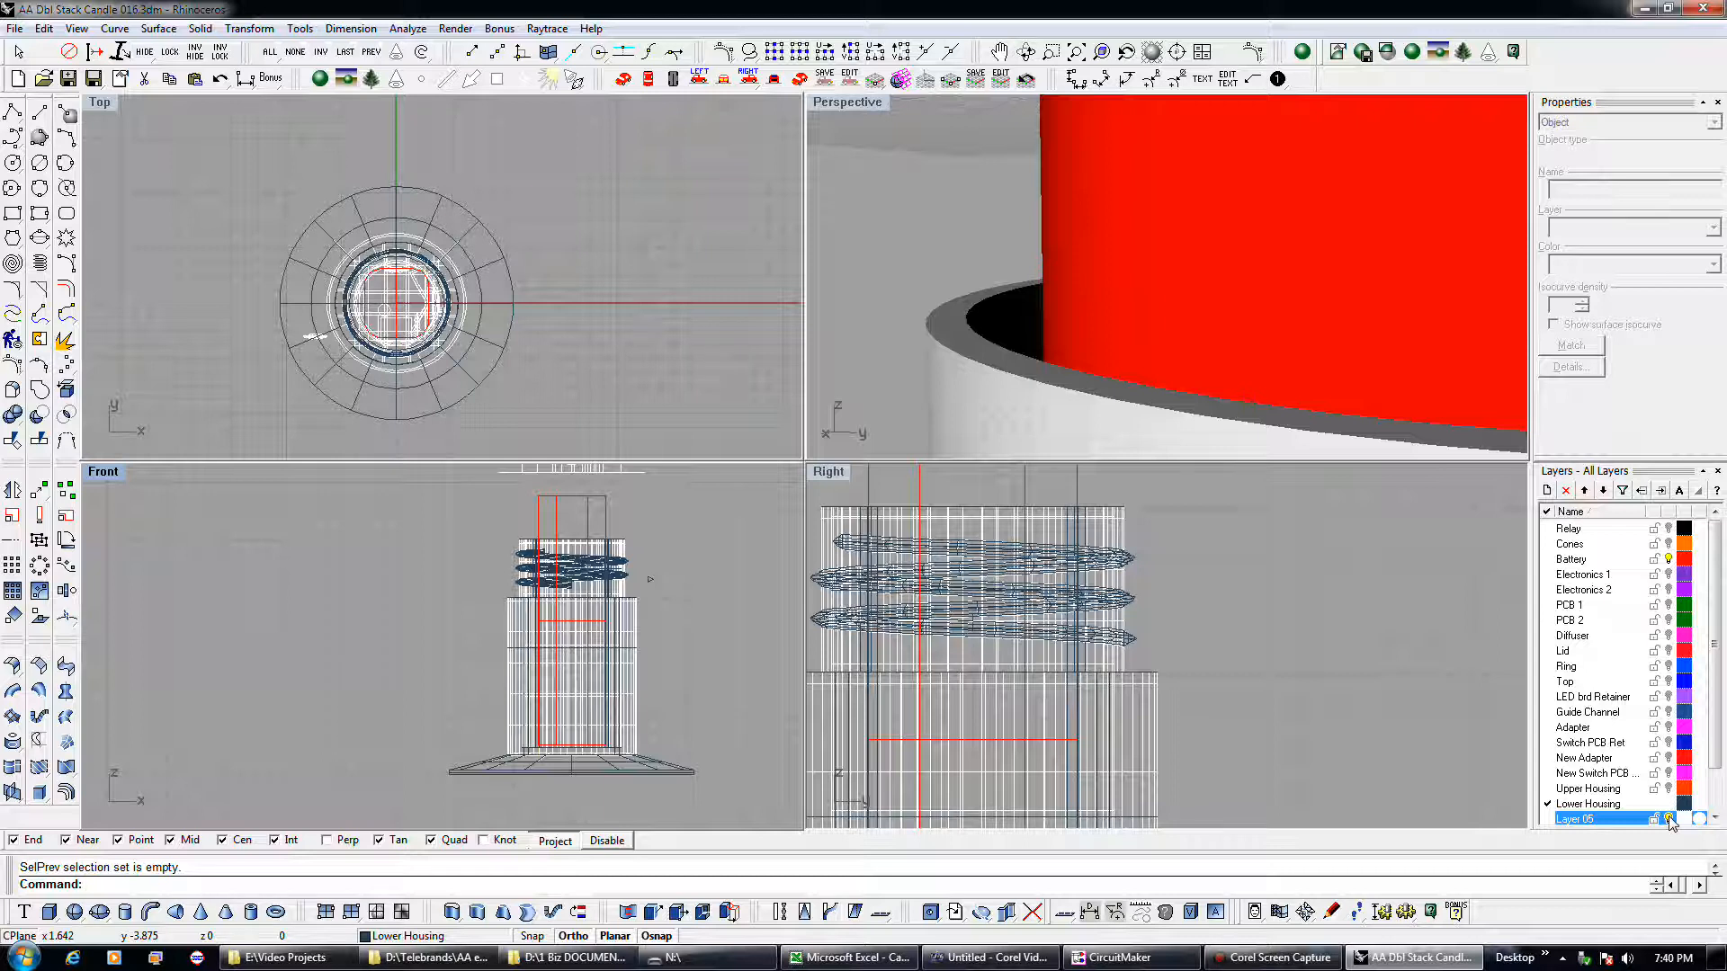
left_click(1669, 819)
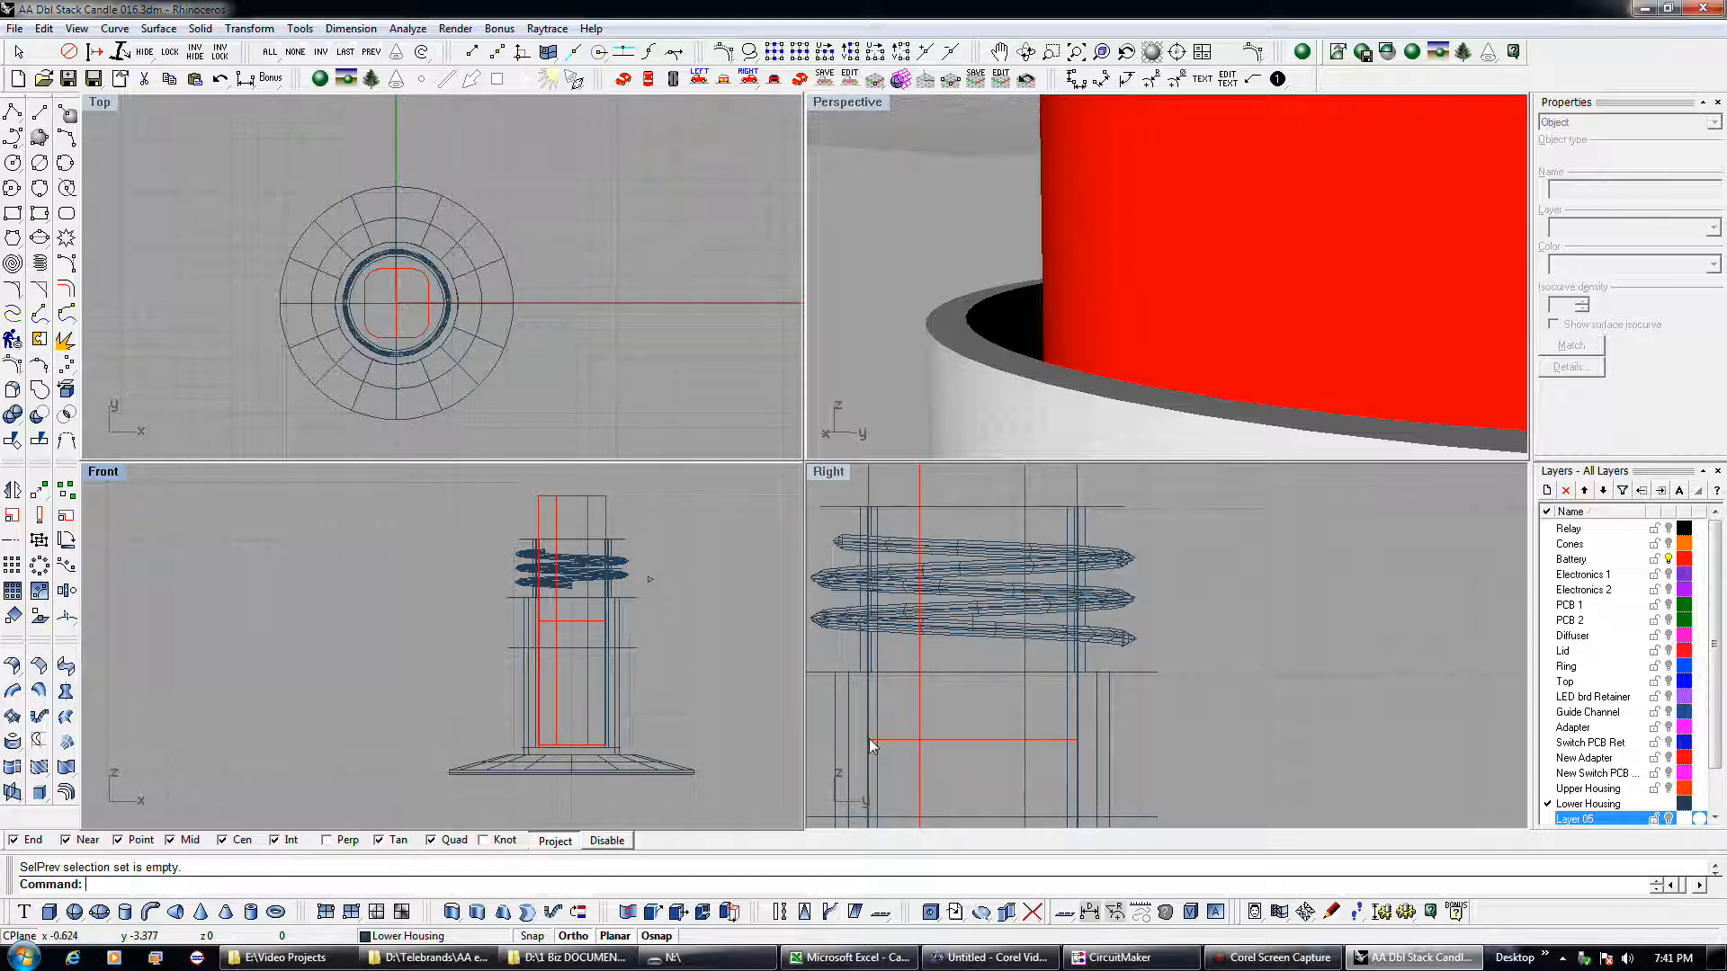
left_click(663, 763)
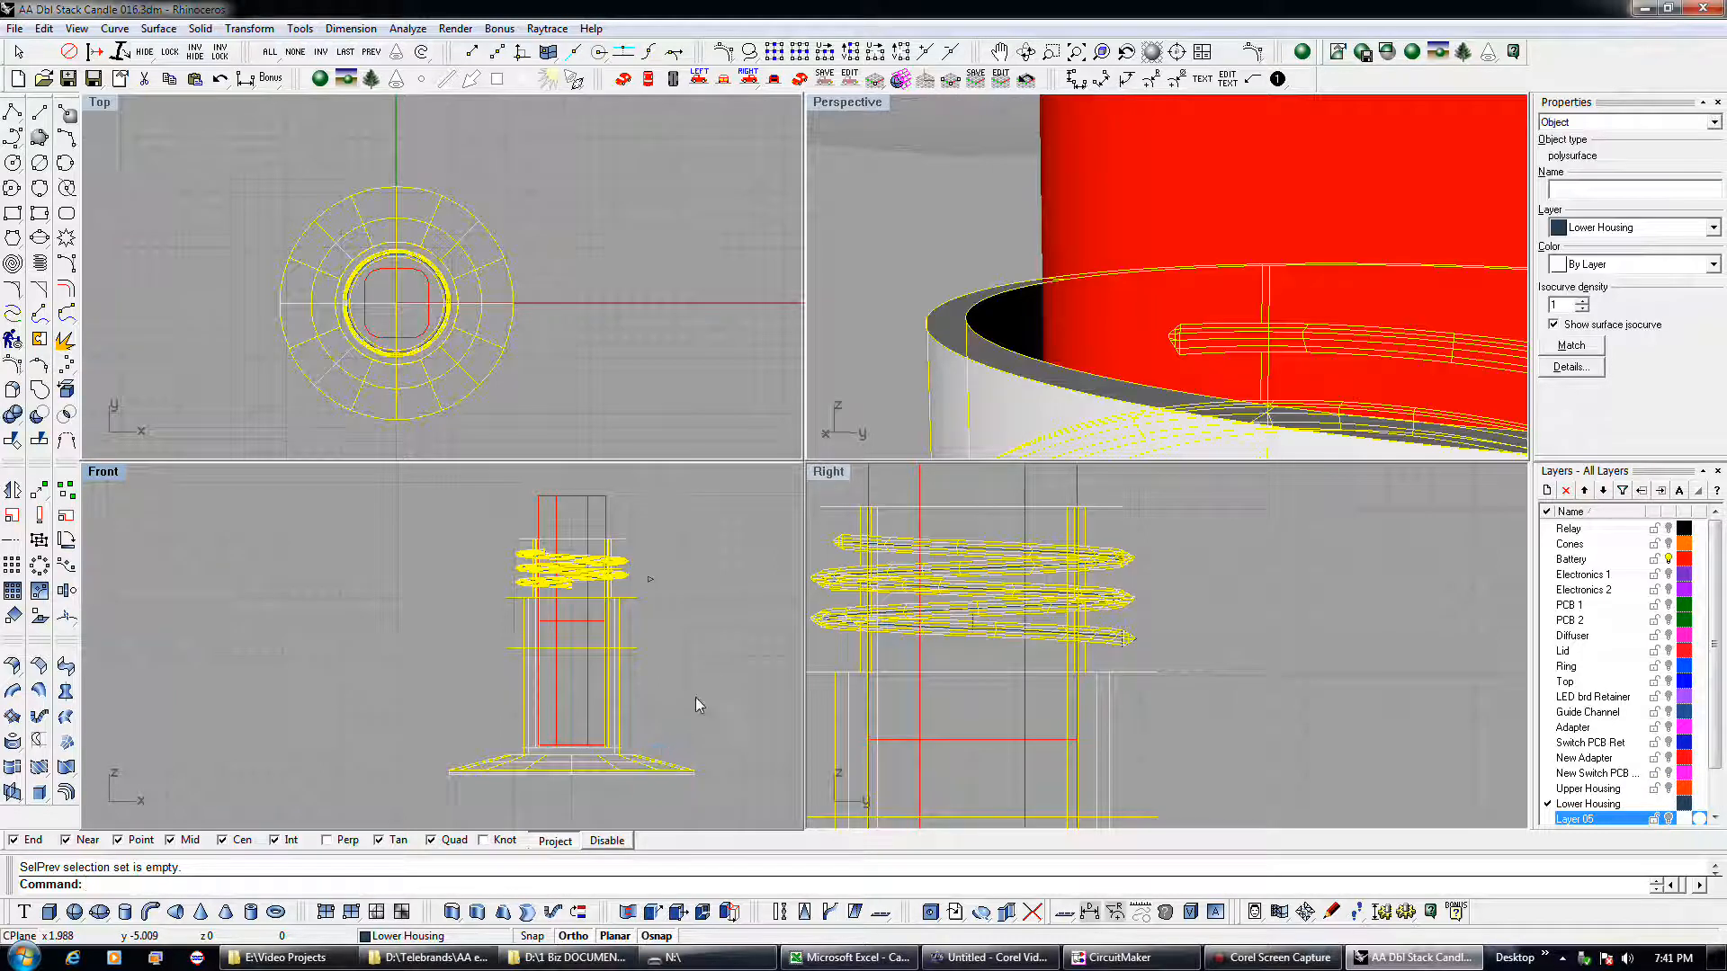
left_click(713, 678)
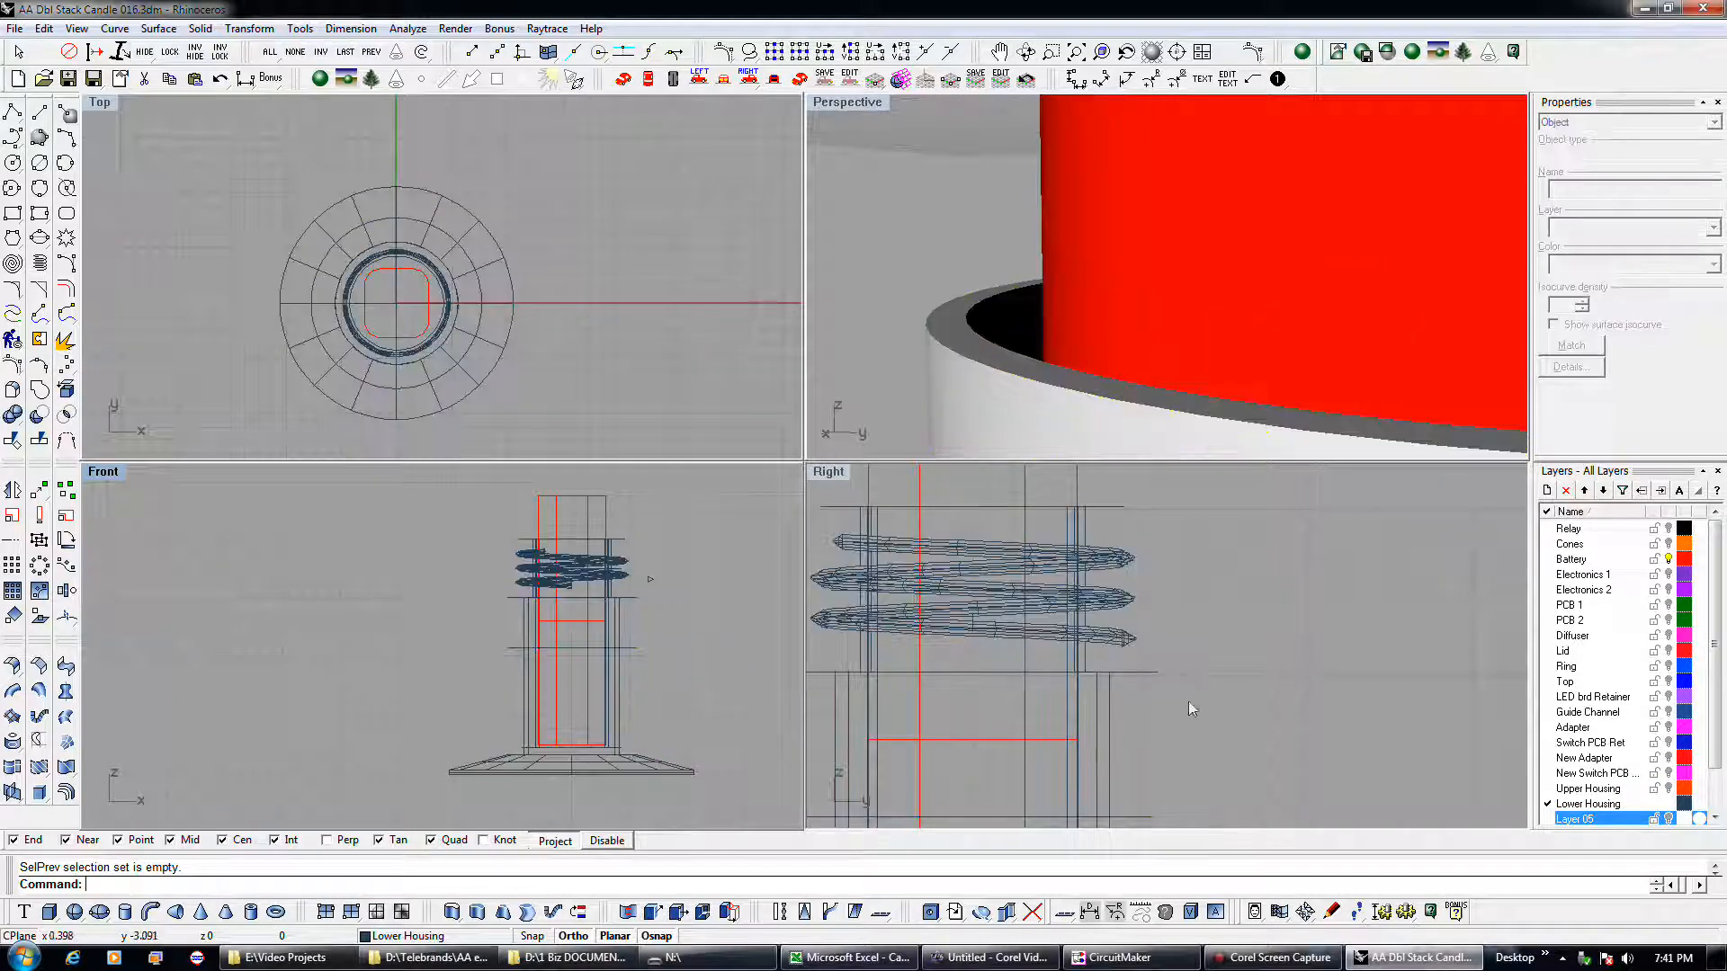
- Show the Upper Housing layer and make it current, and turn off the Lower Housing layer
left_click(1668, 789)
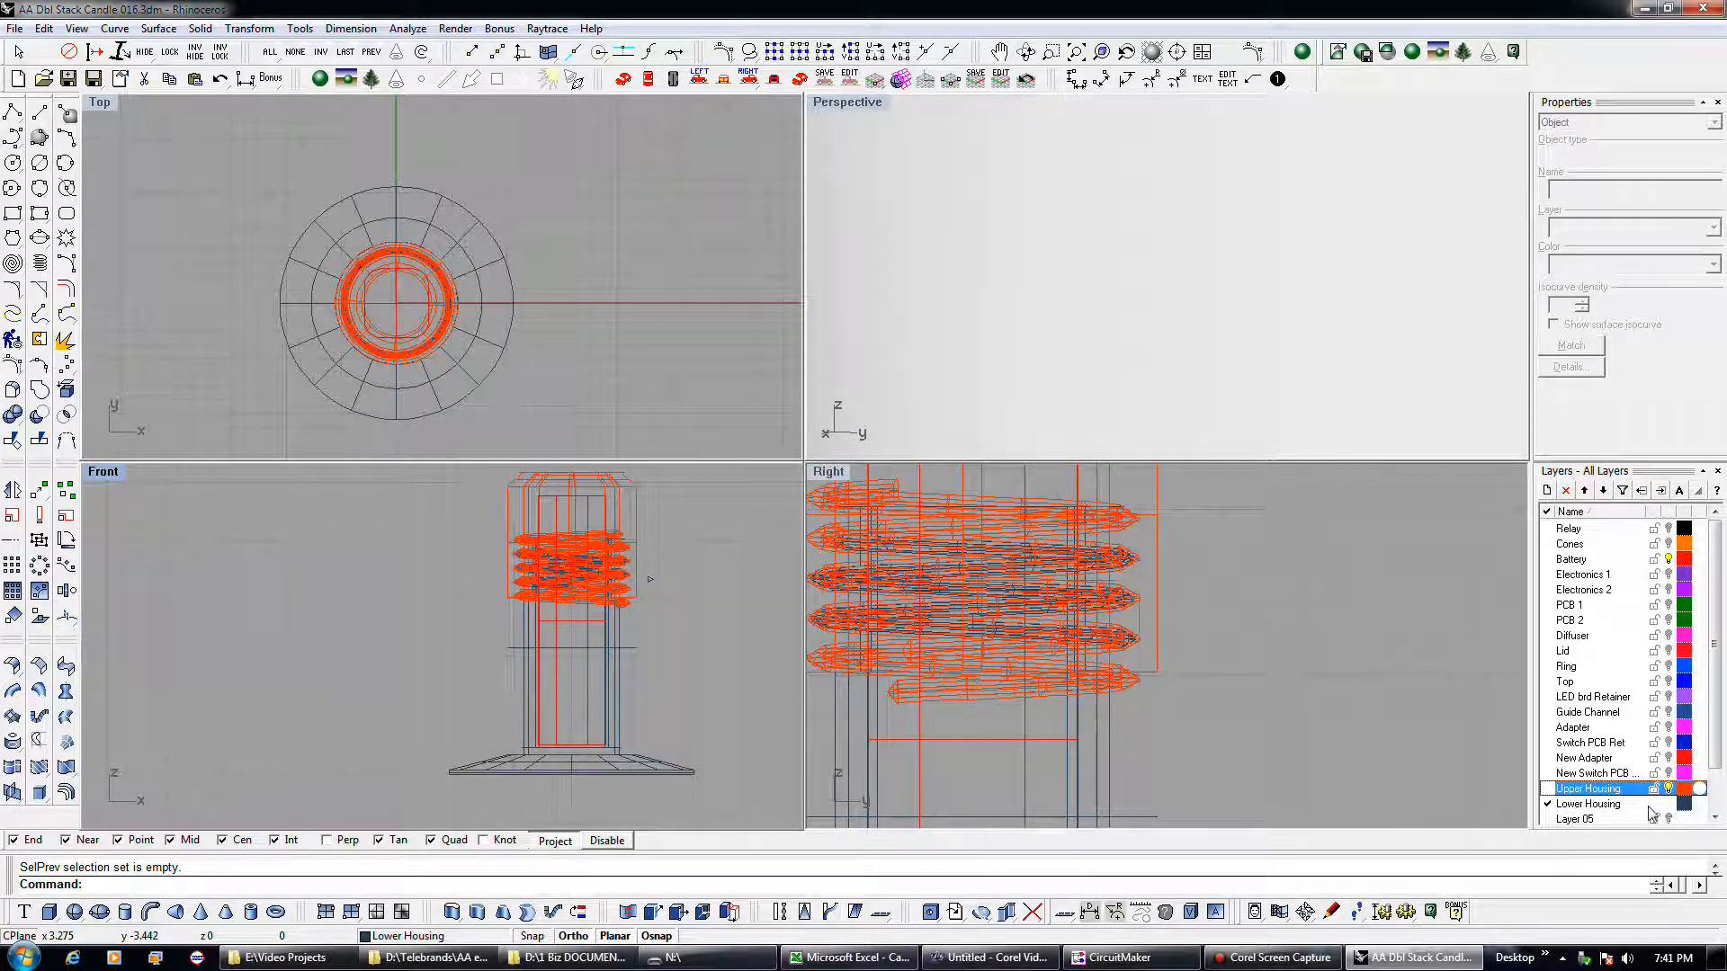
left_click(1547, 789)
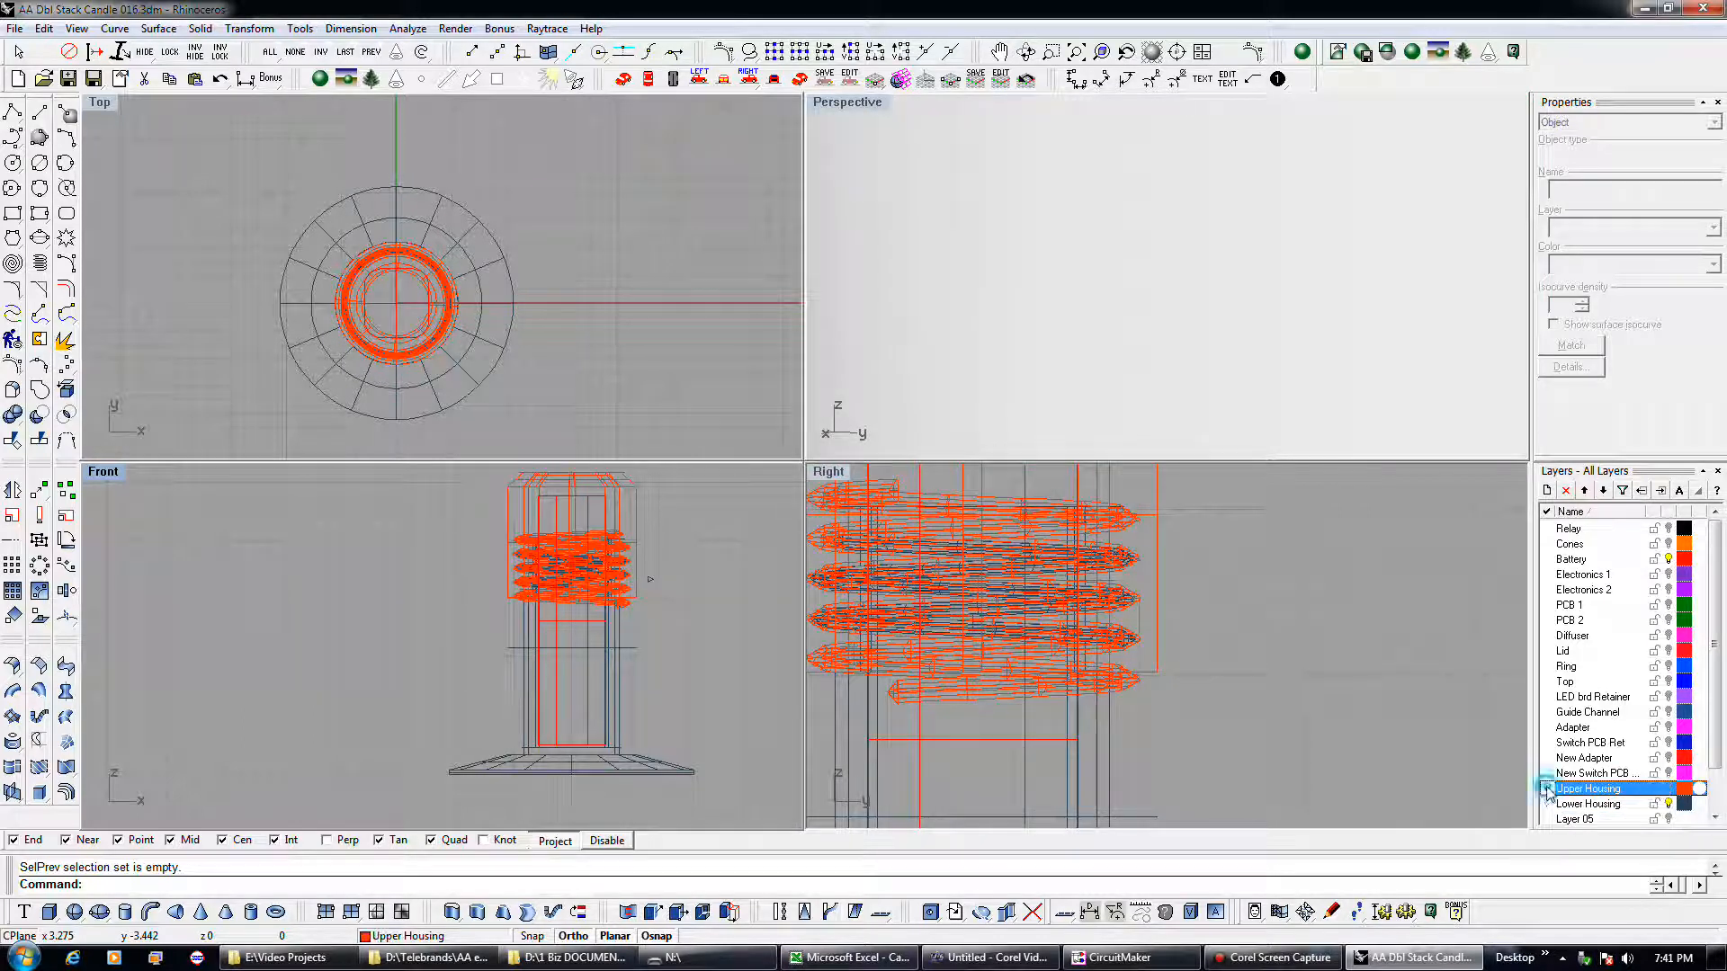
left_click(1668, 804)
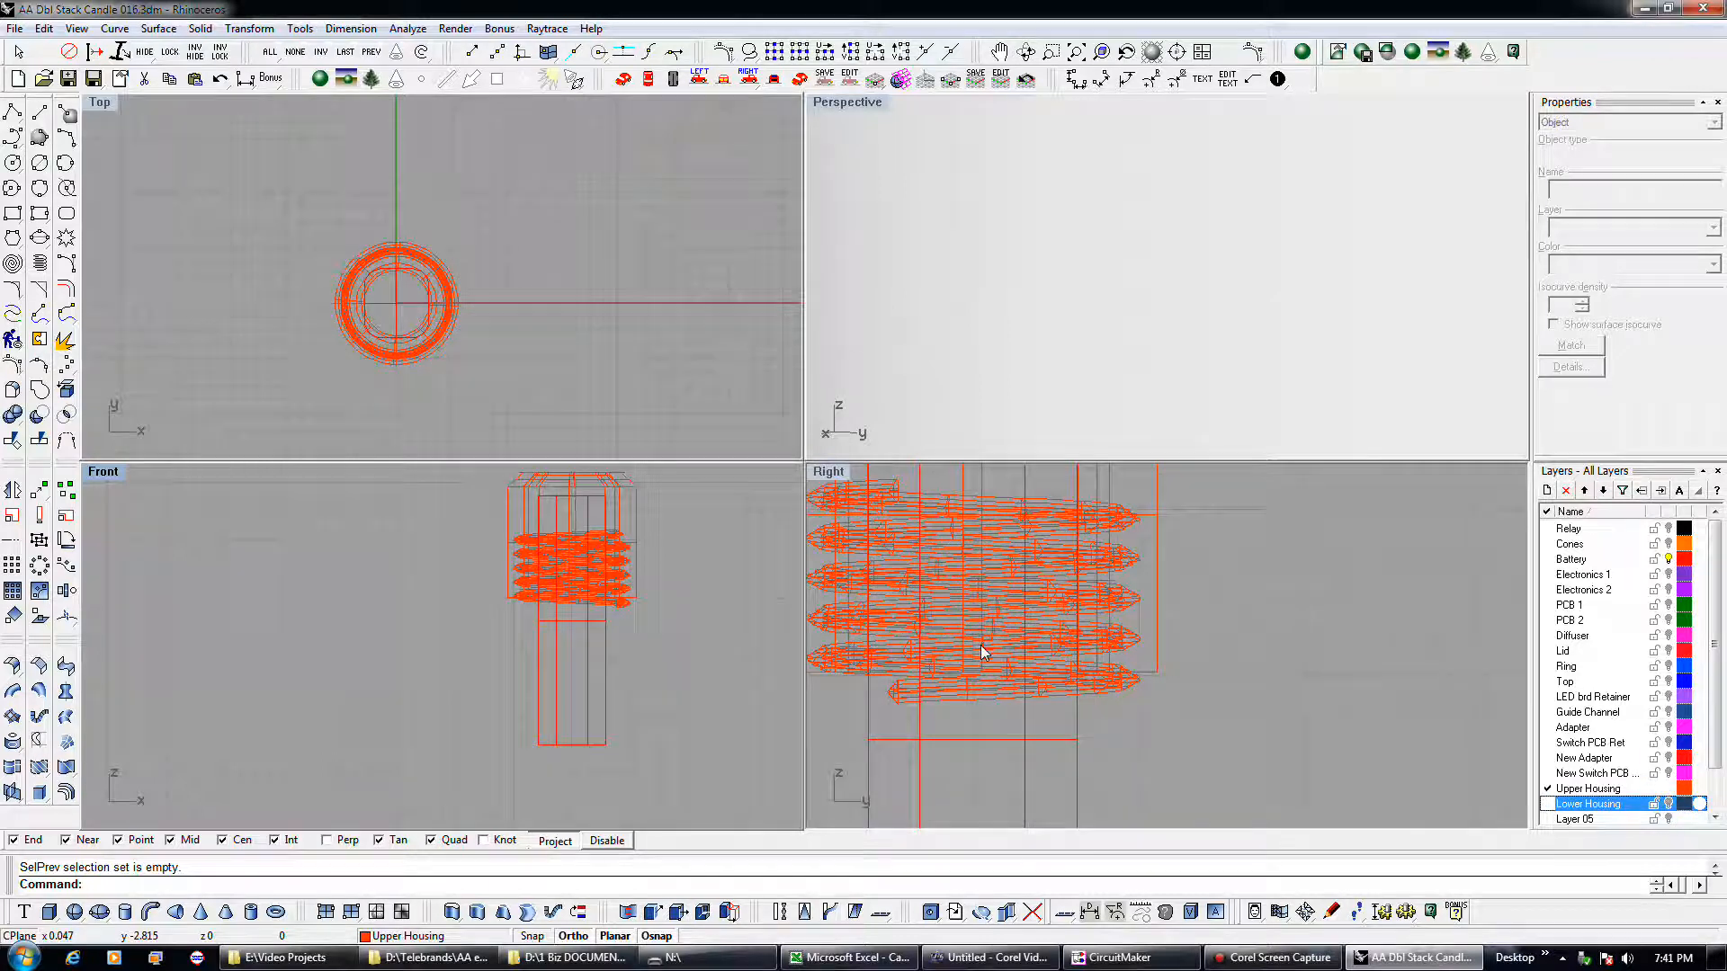
- Select the upper housing solids together with the thread solid and its curves, and copy them to the clipboard
left_click(631, 536)
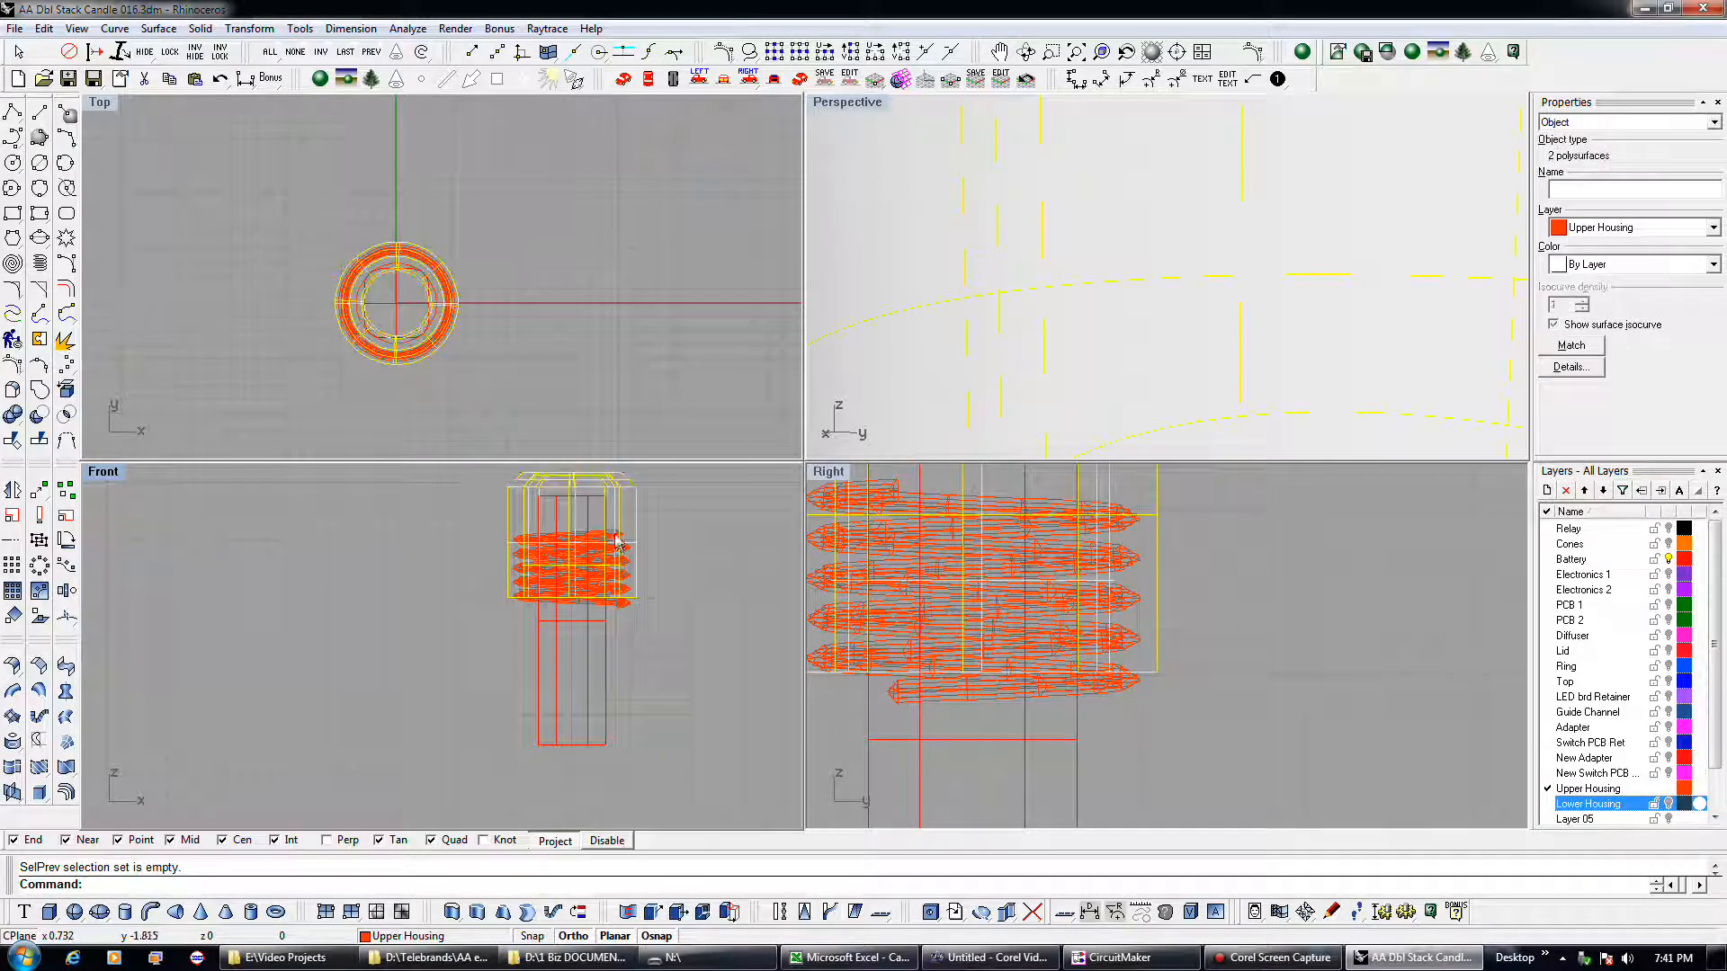
left_click(627, 557, "shift")
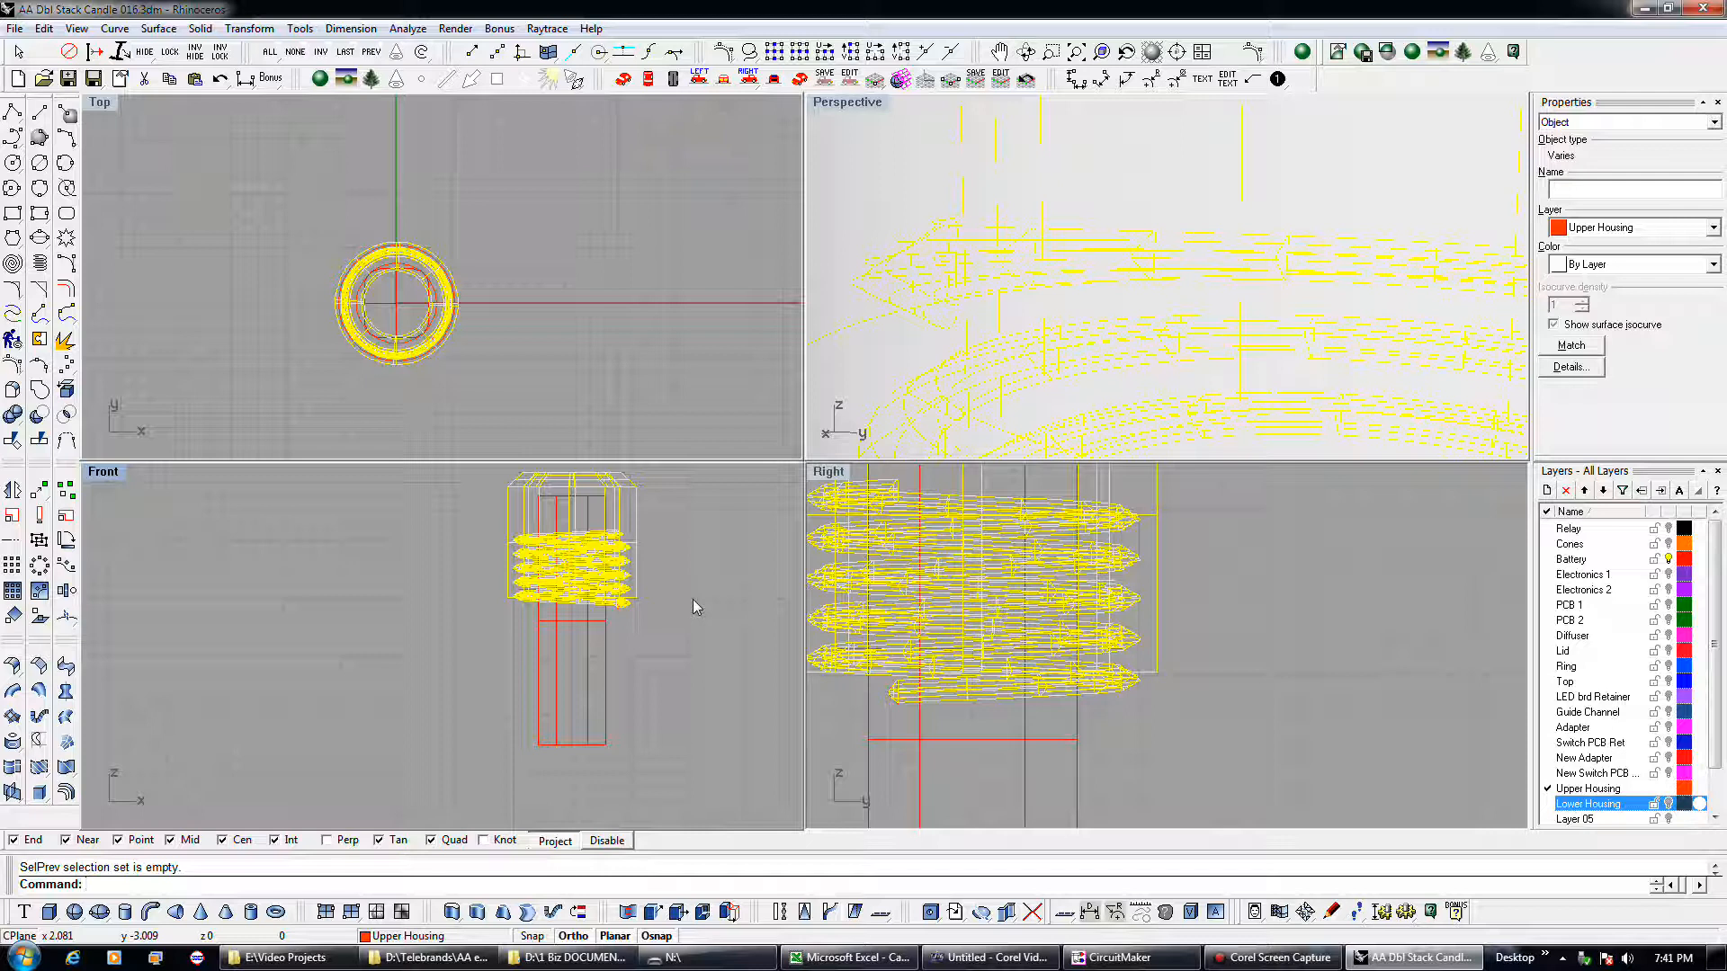
key("ctrl+c")
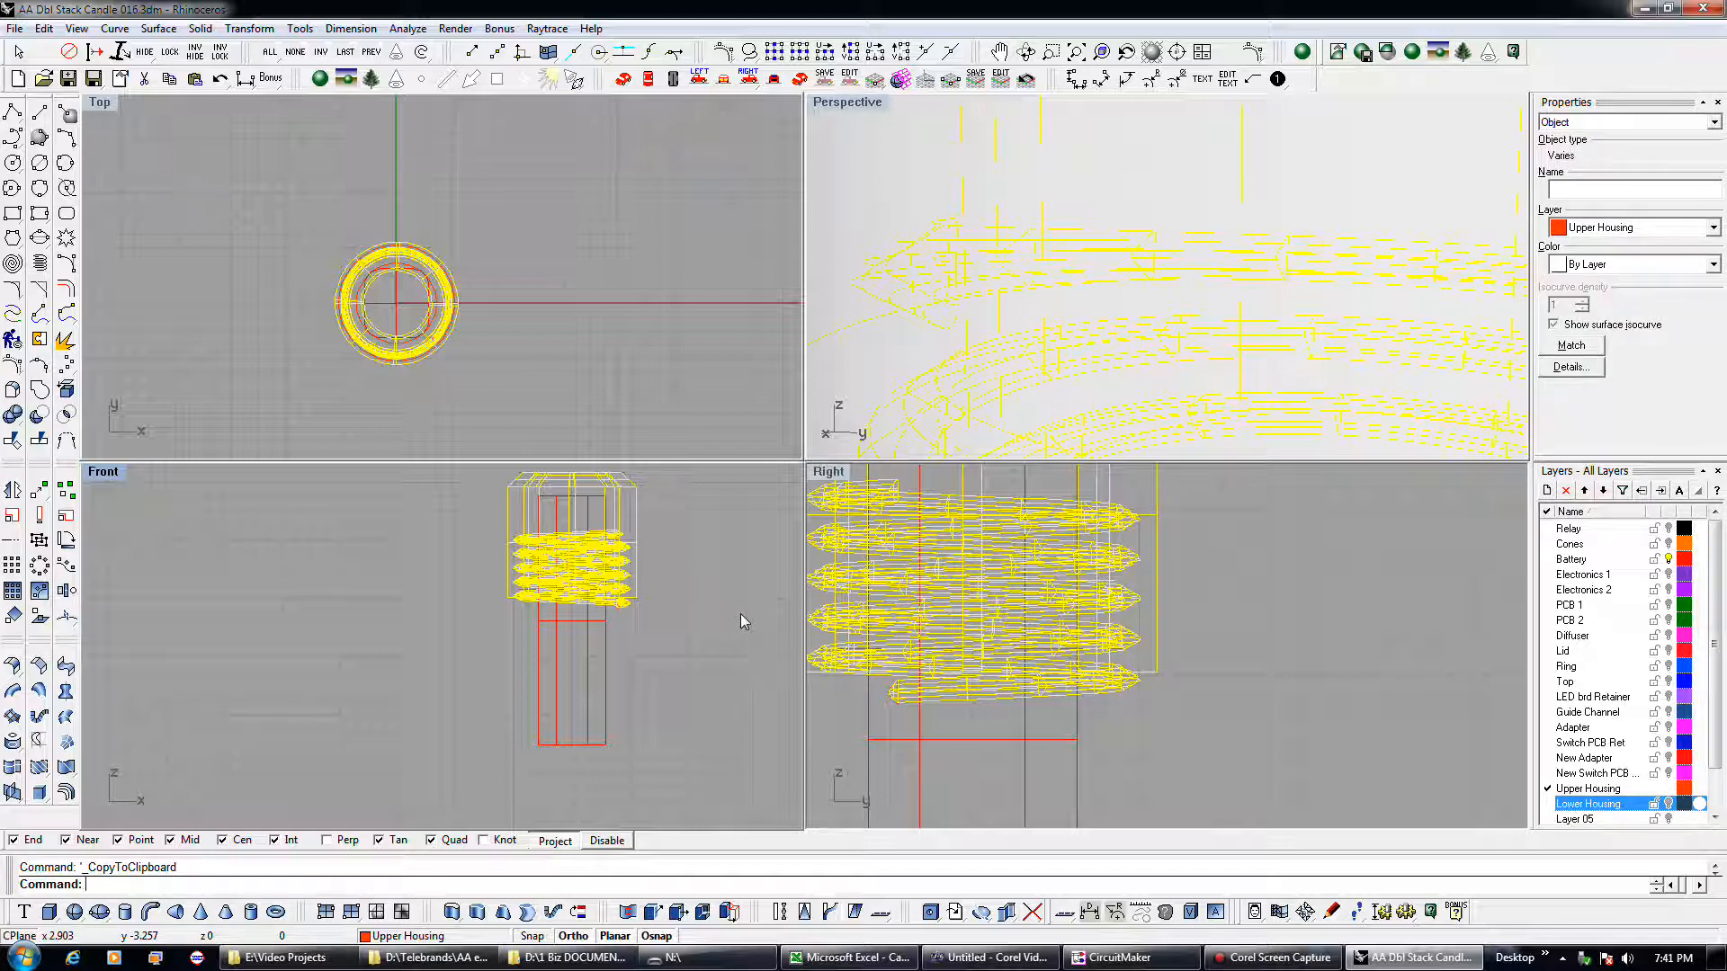
- Move the selected upper housing and thread originals to Layer 05, and paste the copies back into the model
left_click(1616, 818)
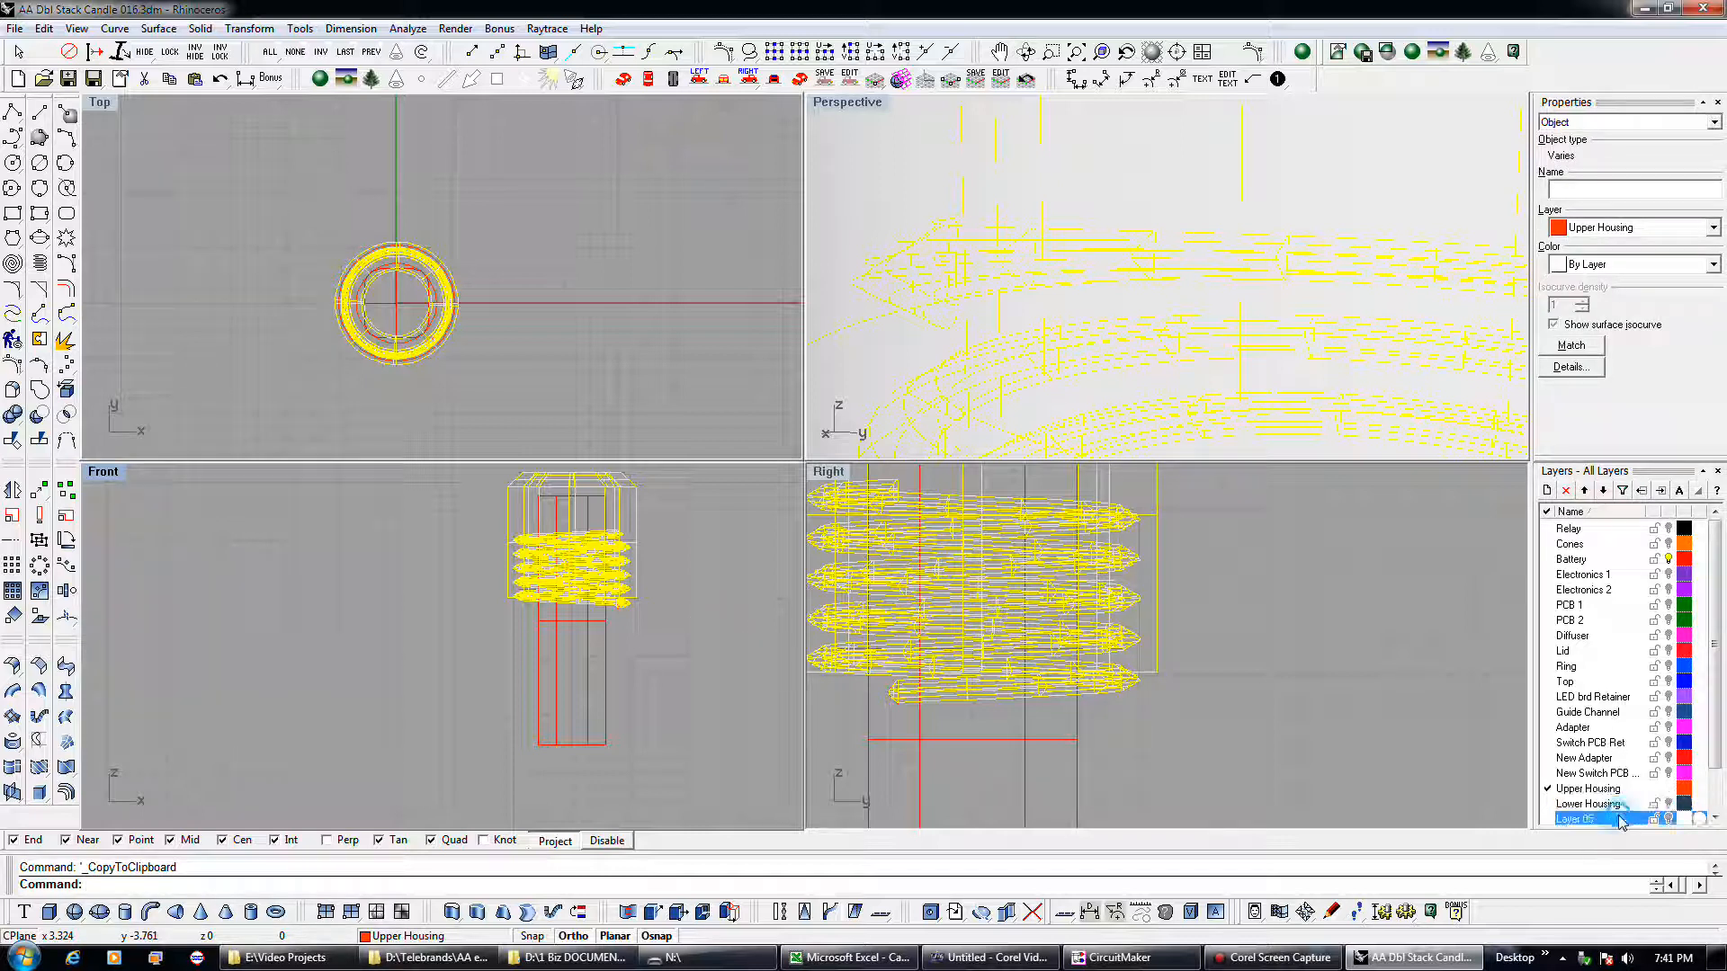
left_click(1662, 491)
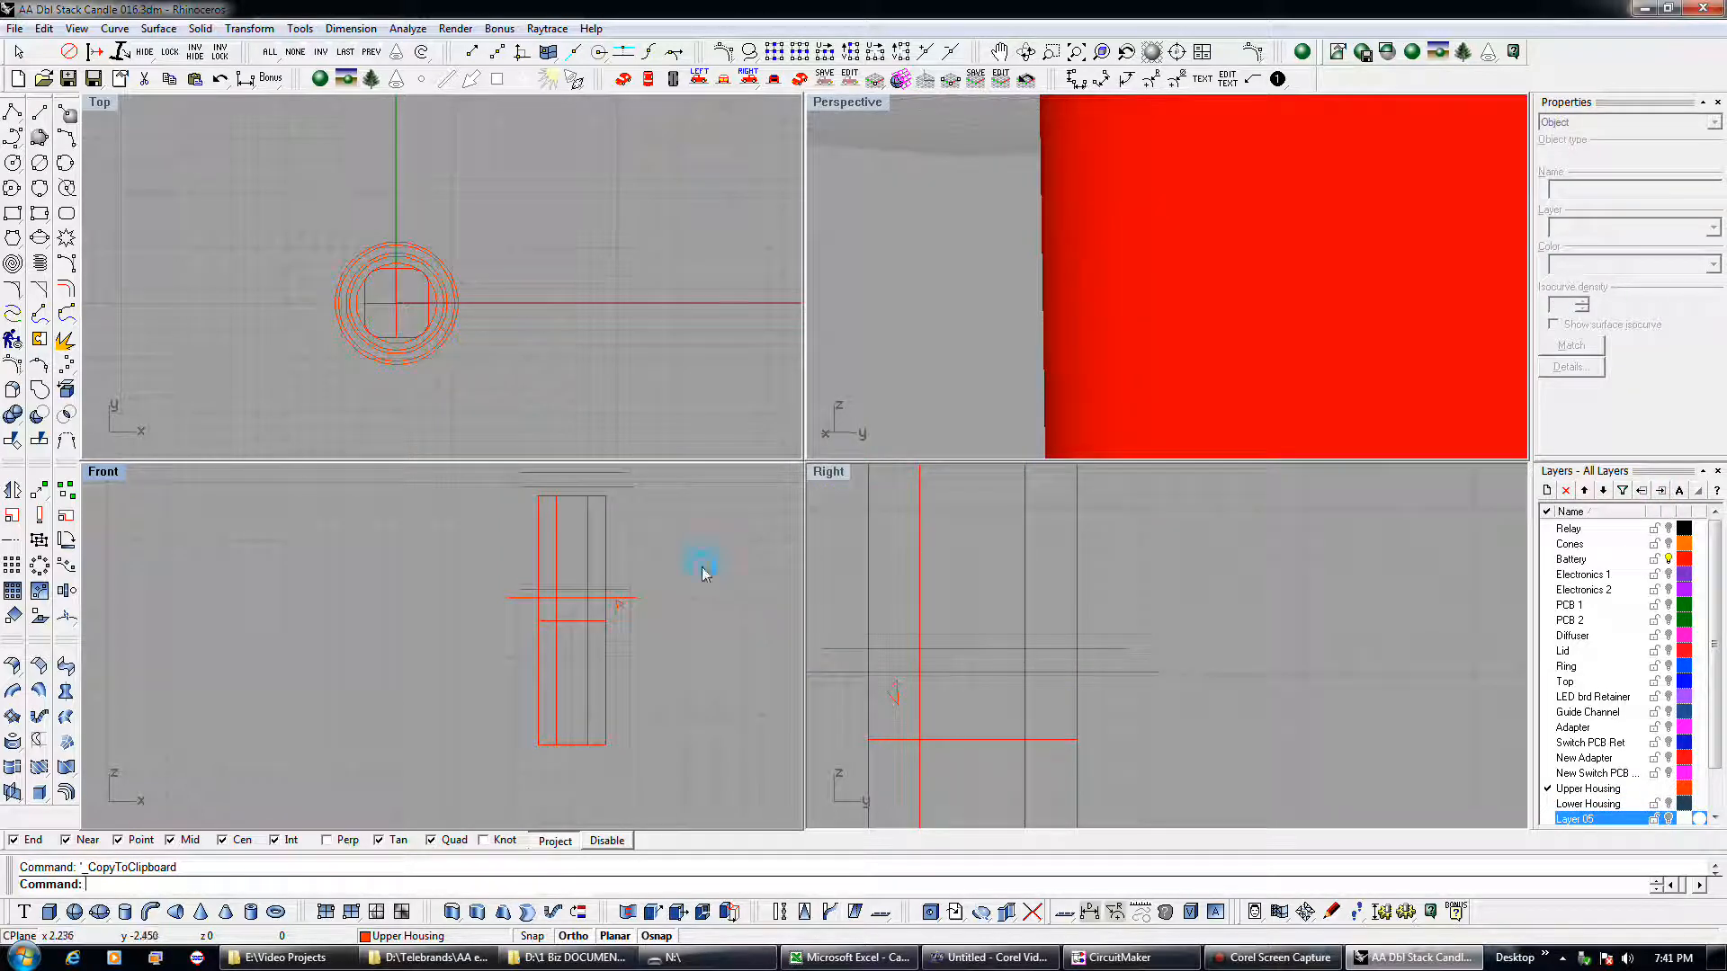
key("ctrl+v")
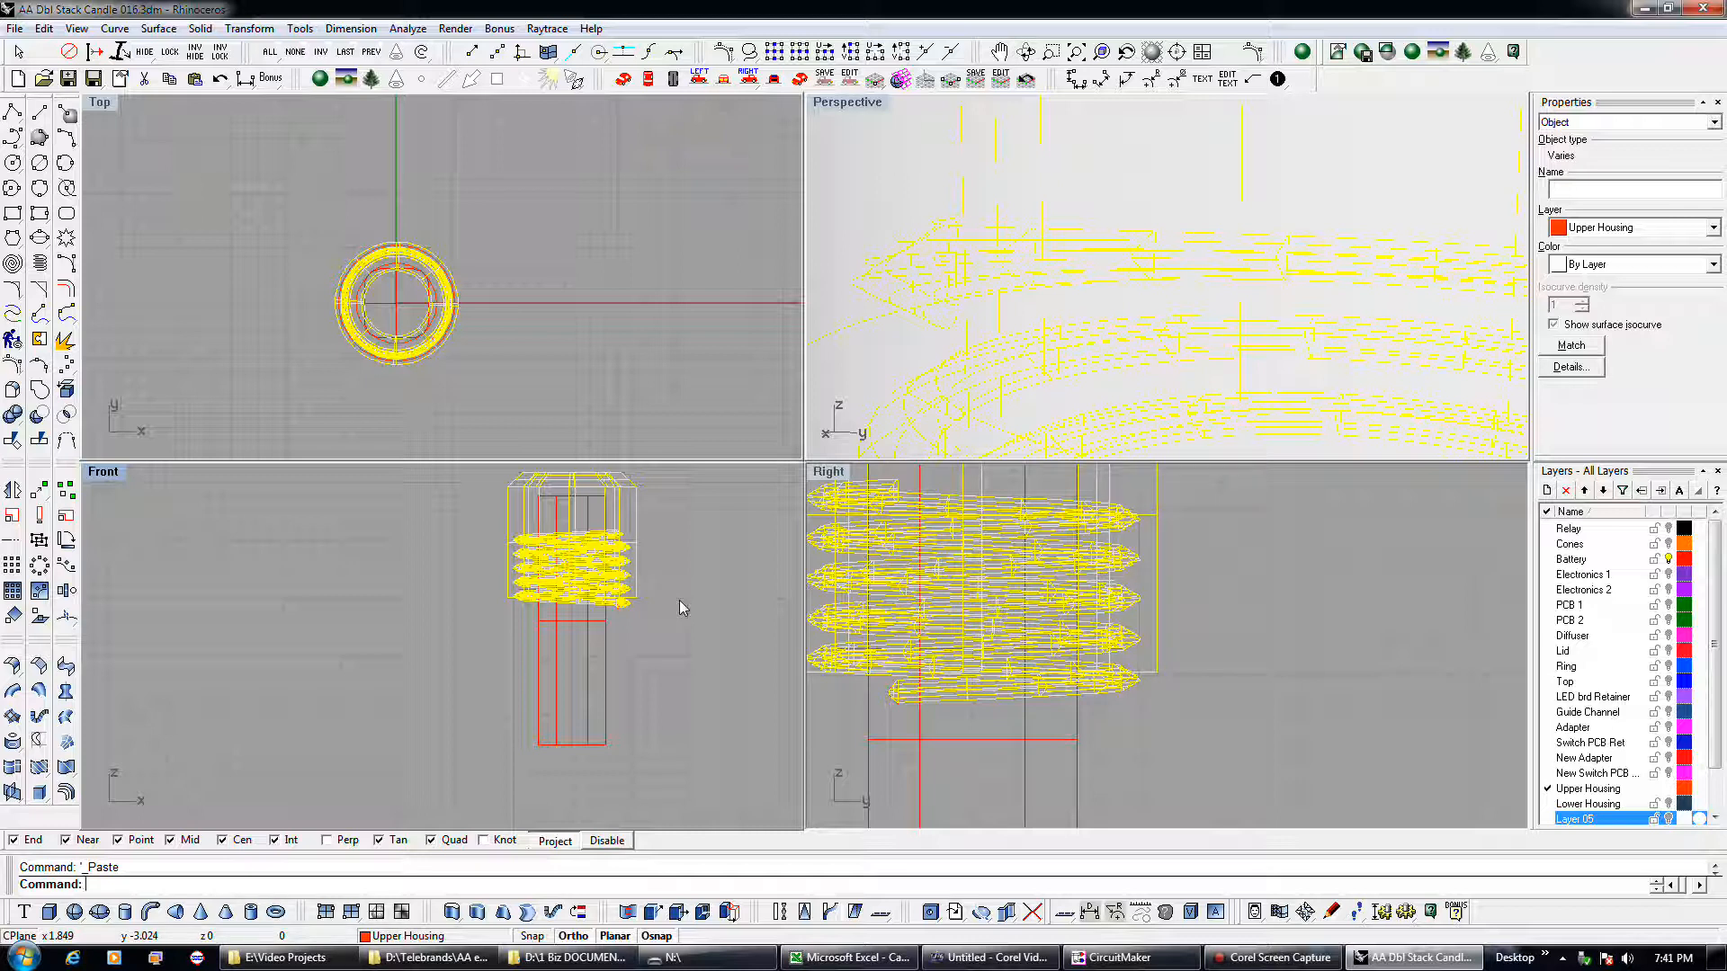
left_click(678, 601)
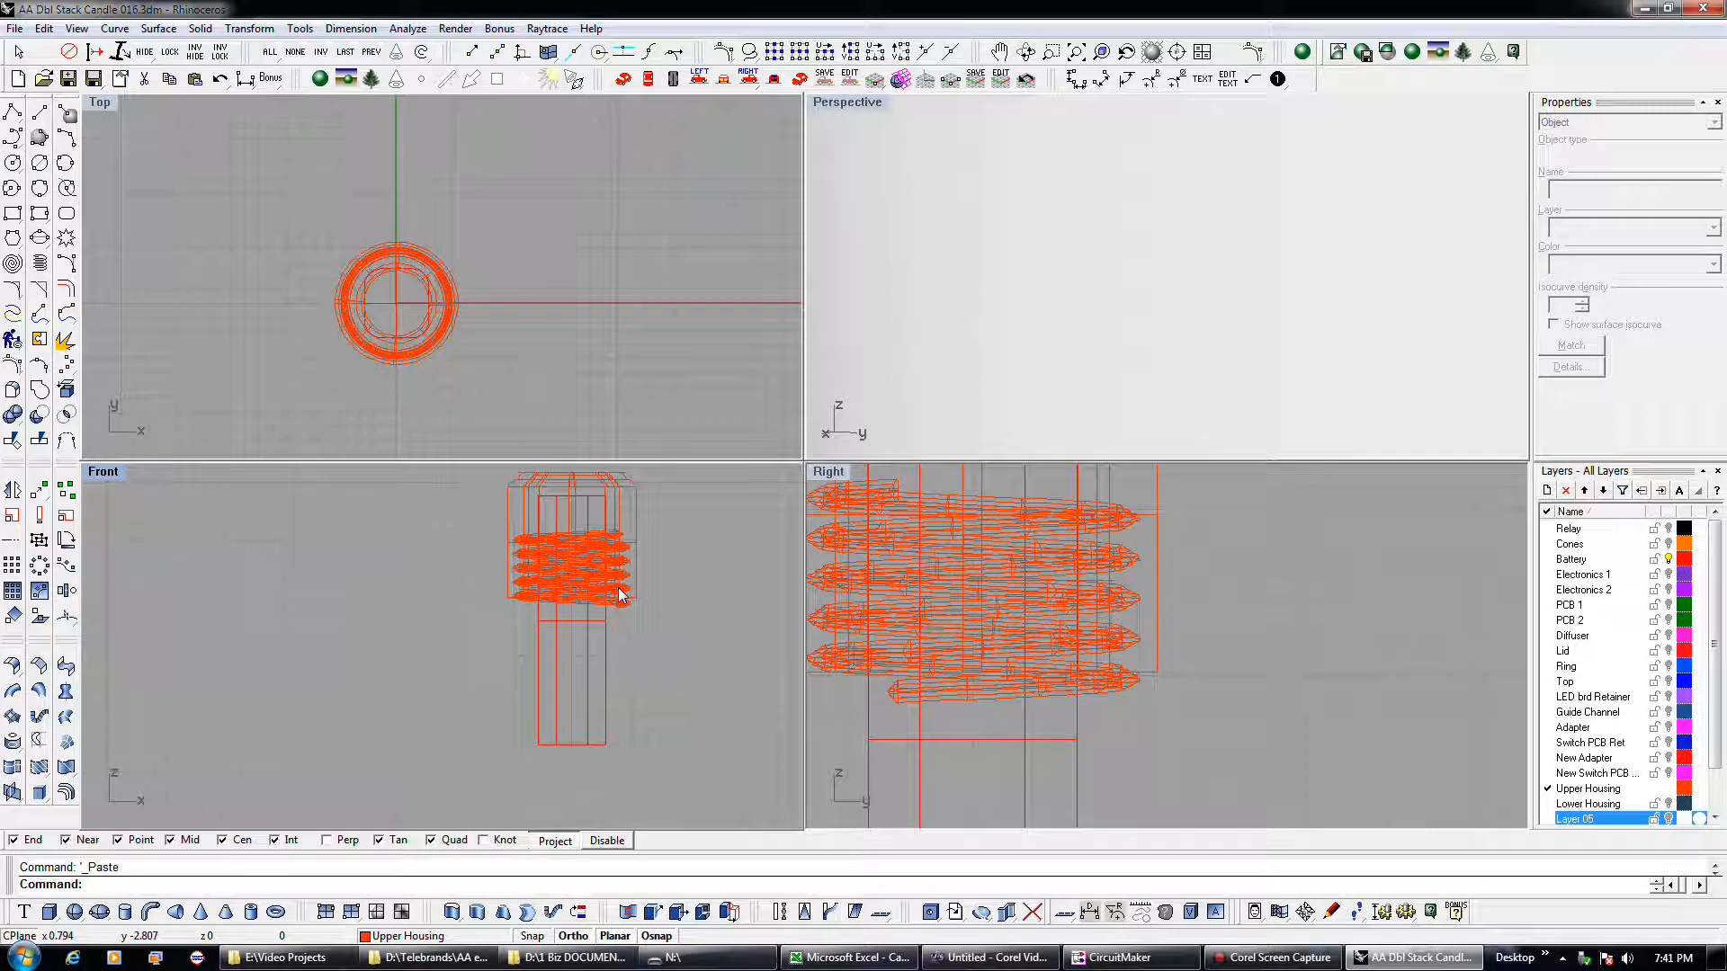
- Try to subtract the thread solid from the upper housing body with Boolean Difference, inspect the cut from below, and undo it
scroll(606, 521, "up", 4)
right_click_drag(606, 521, 584, 592)
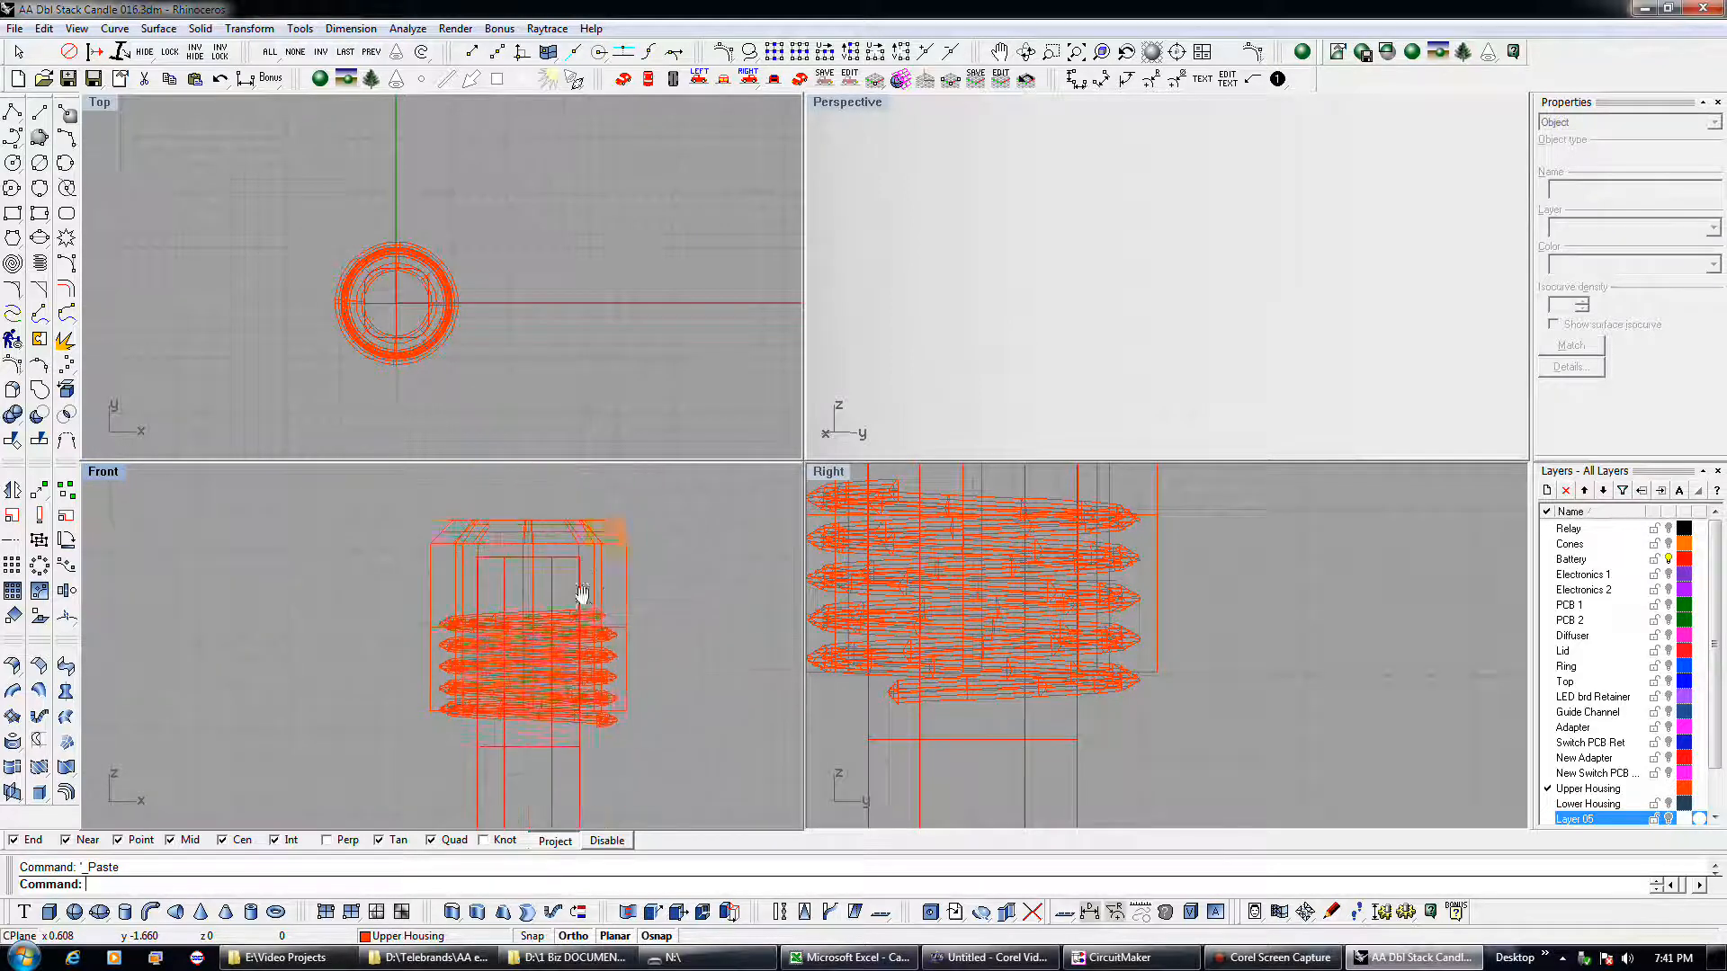
left_click(606, 590)
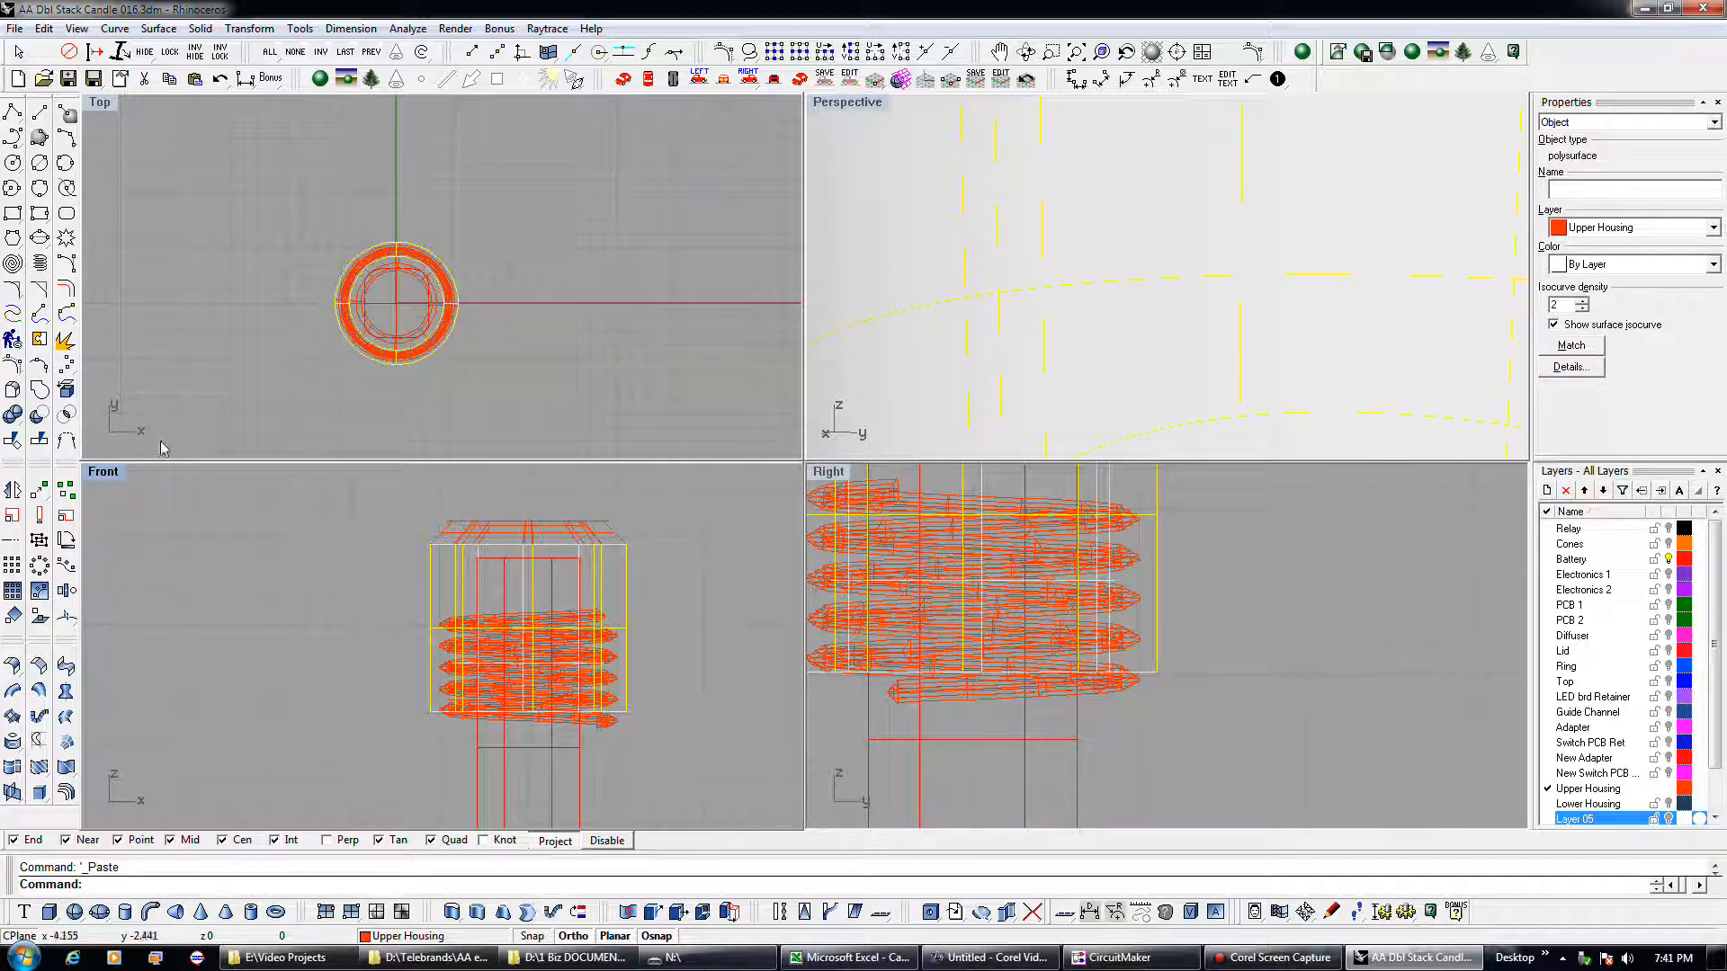
scroll(1022, 327, "down", 5)
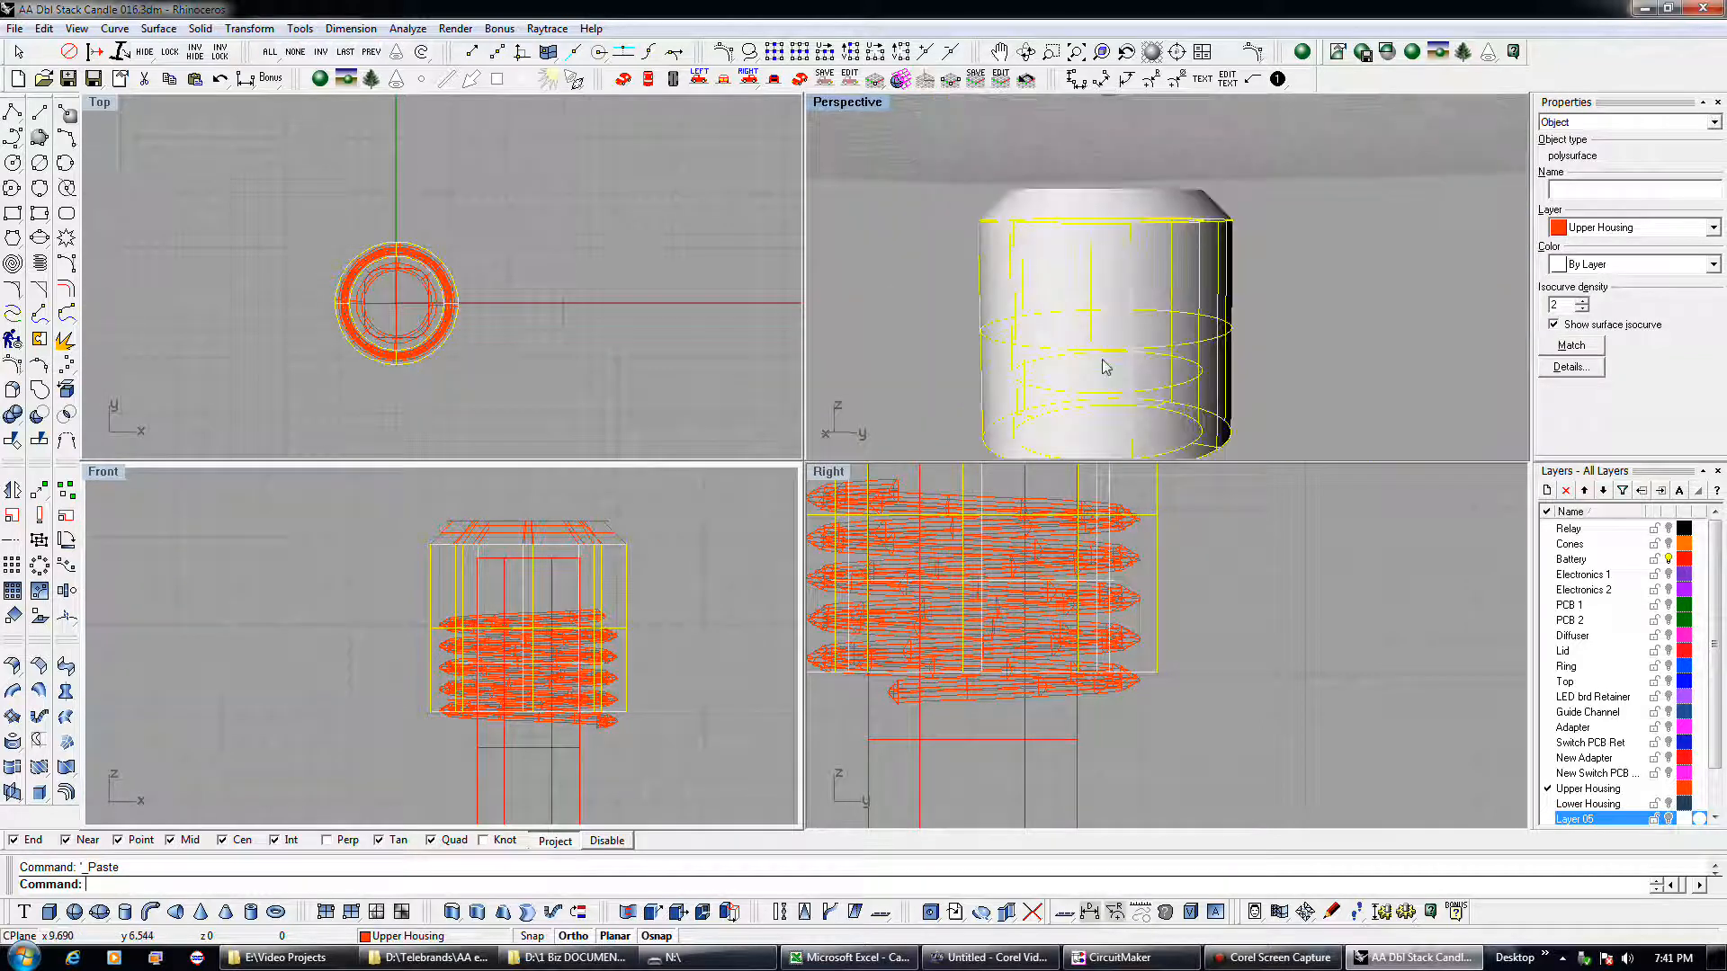
mouse_move(1121, 267)
right_mouse_down()
mouse_move(1114, 239)
mouse_move(1131, 230)
mouse_move(1284, 287)
mouse_move(1153, 378)
right_mouse_up()
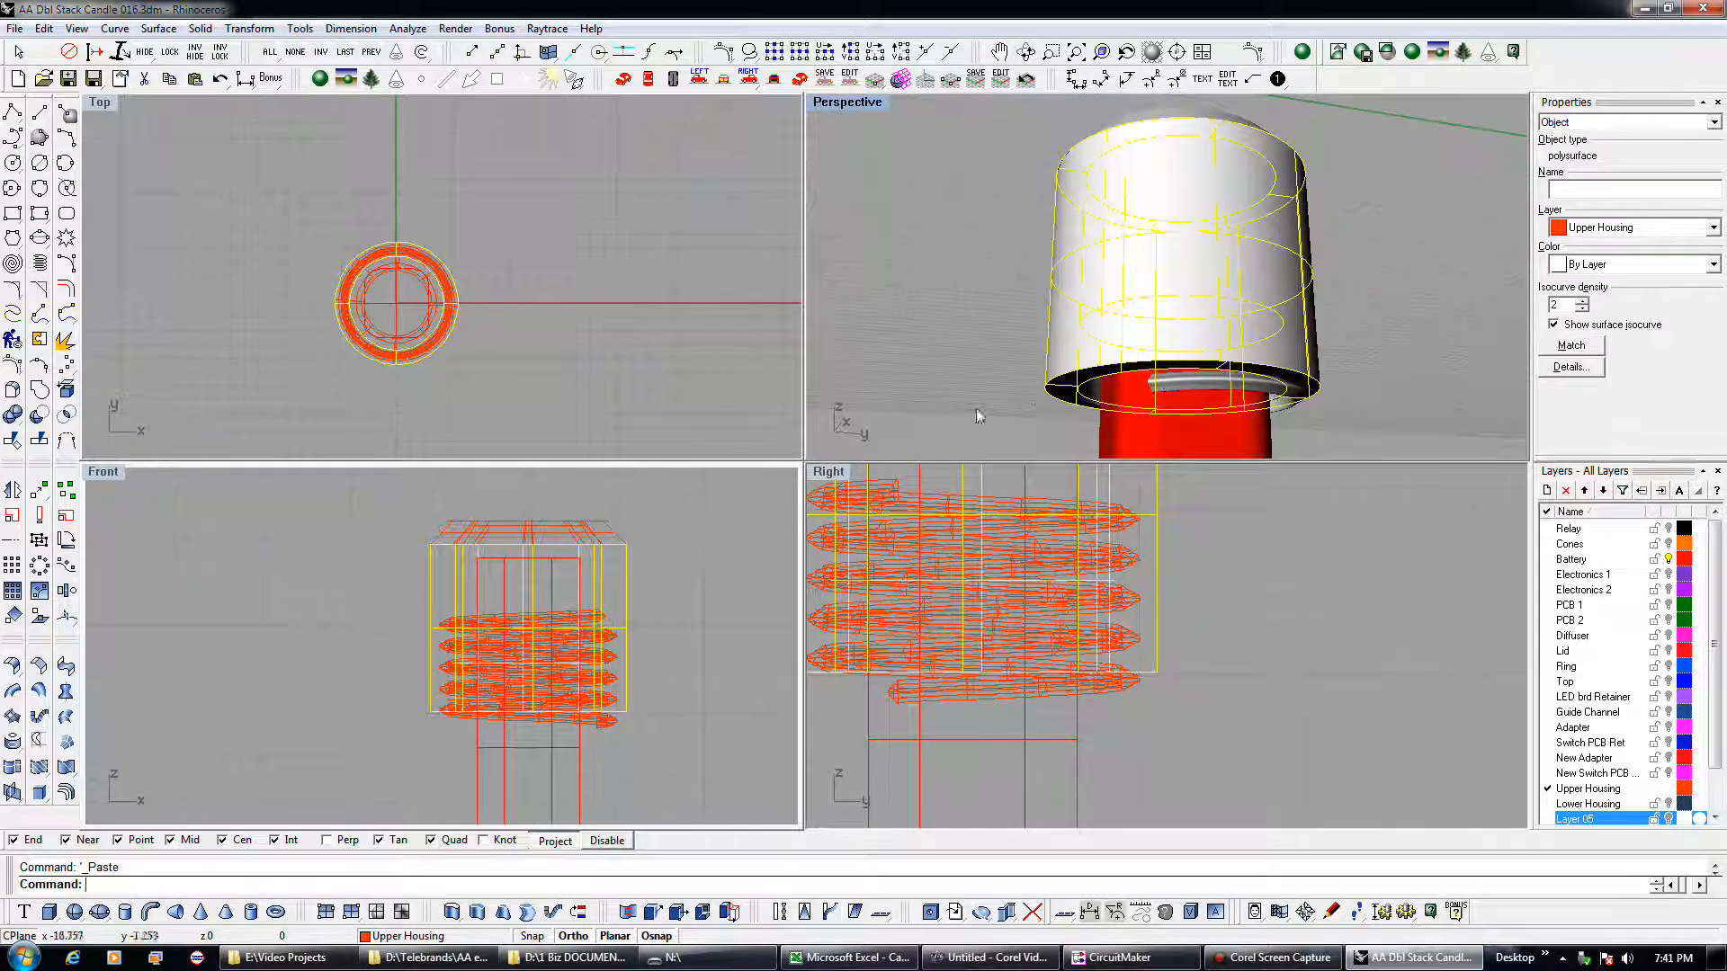
mouse_move(1070, 379)
right_mouse_down()
mouse_move(1034, 359)
mouse_move(998, 367)
right_mouse_up()
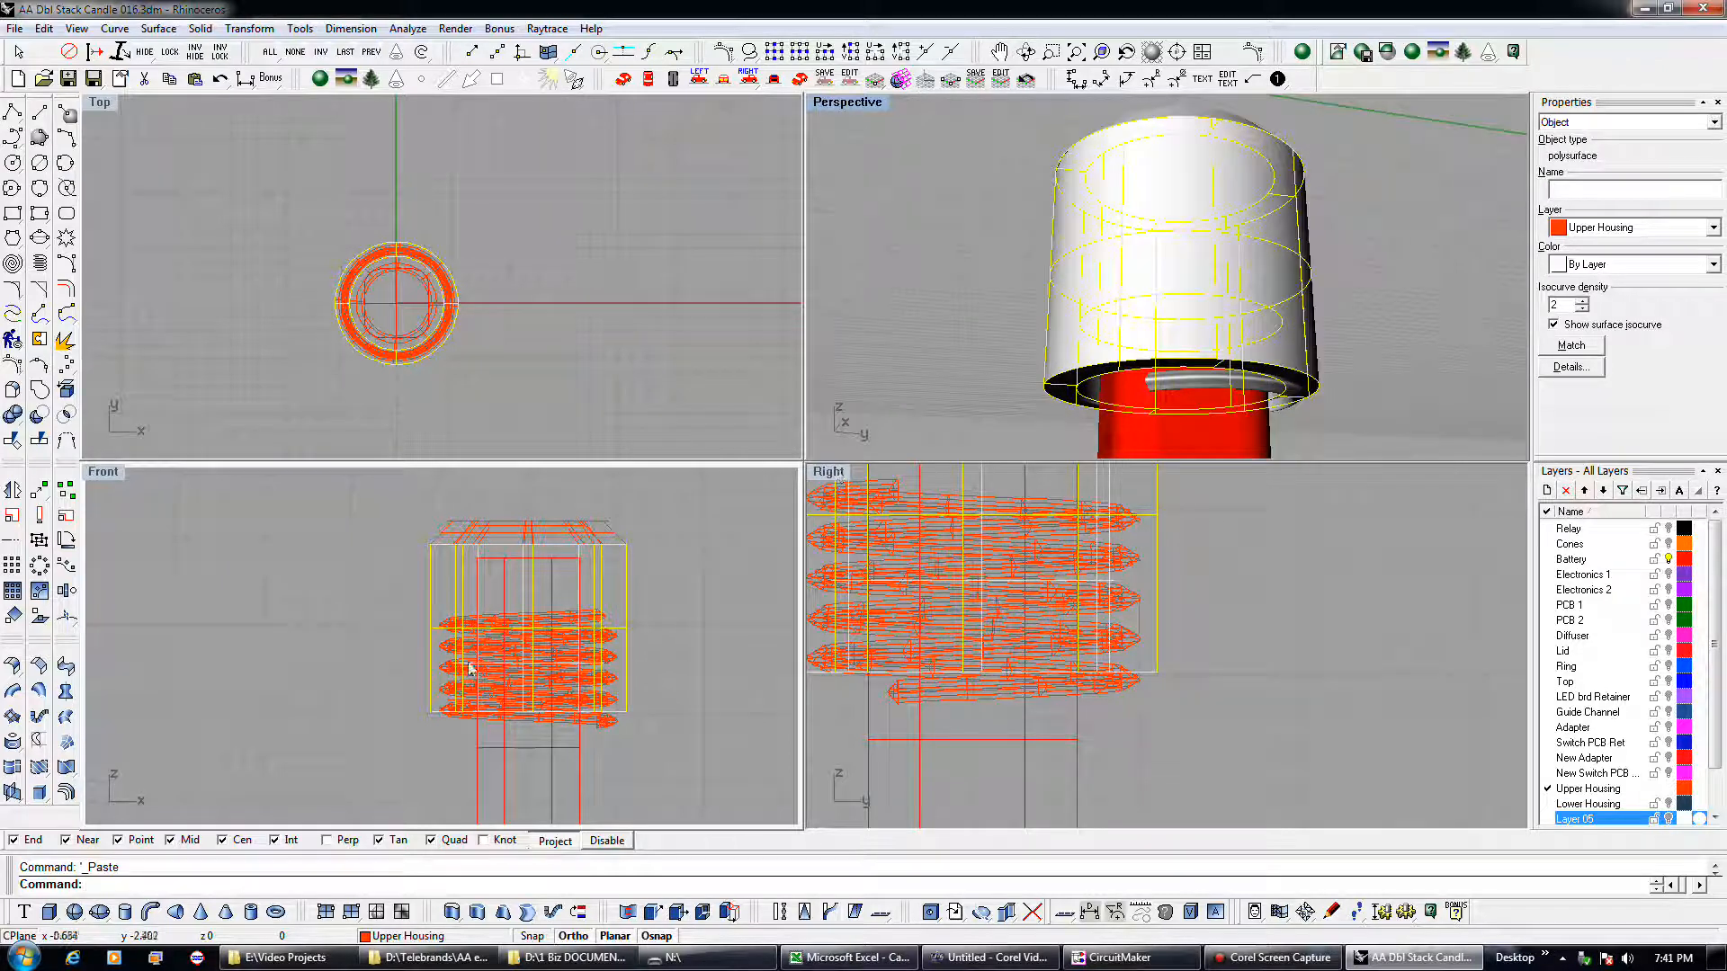
left_click(39, 414)
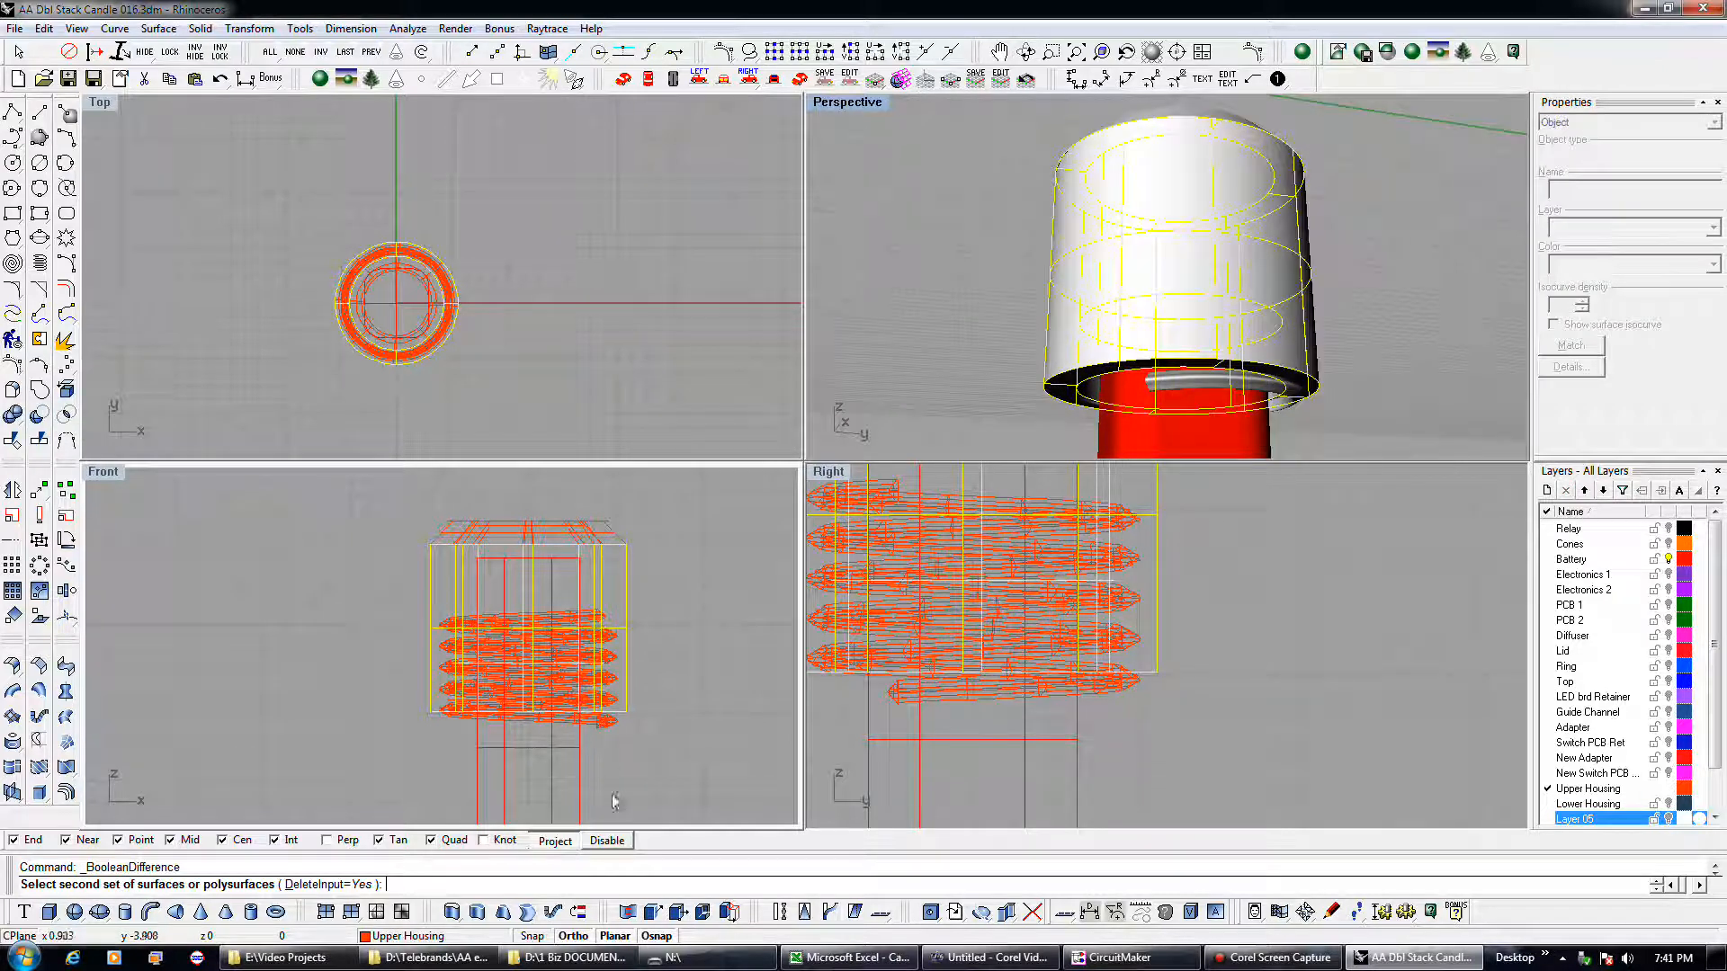
left_click(609, 724)
right_click(666, 730)
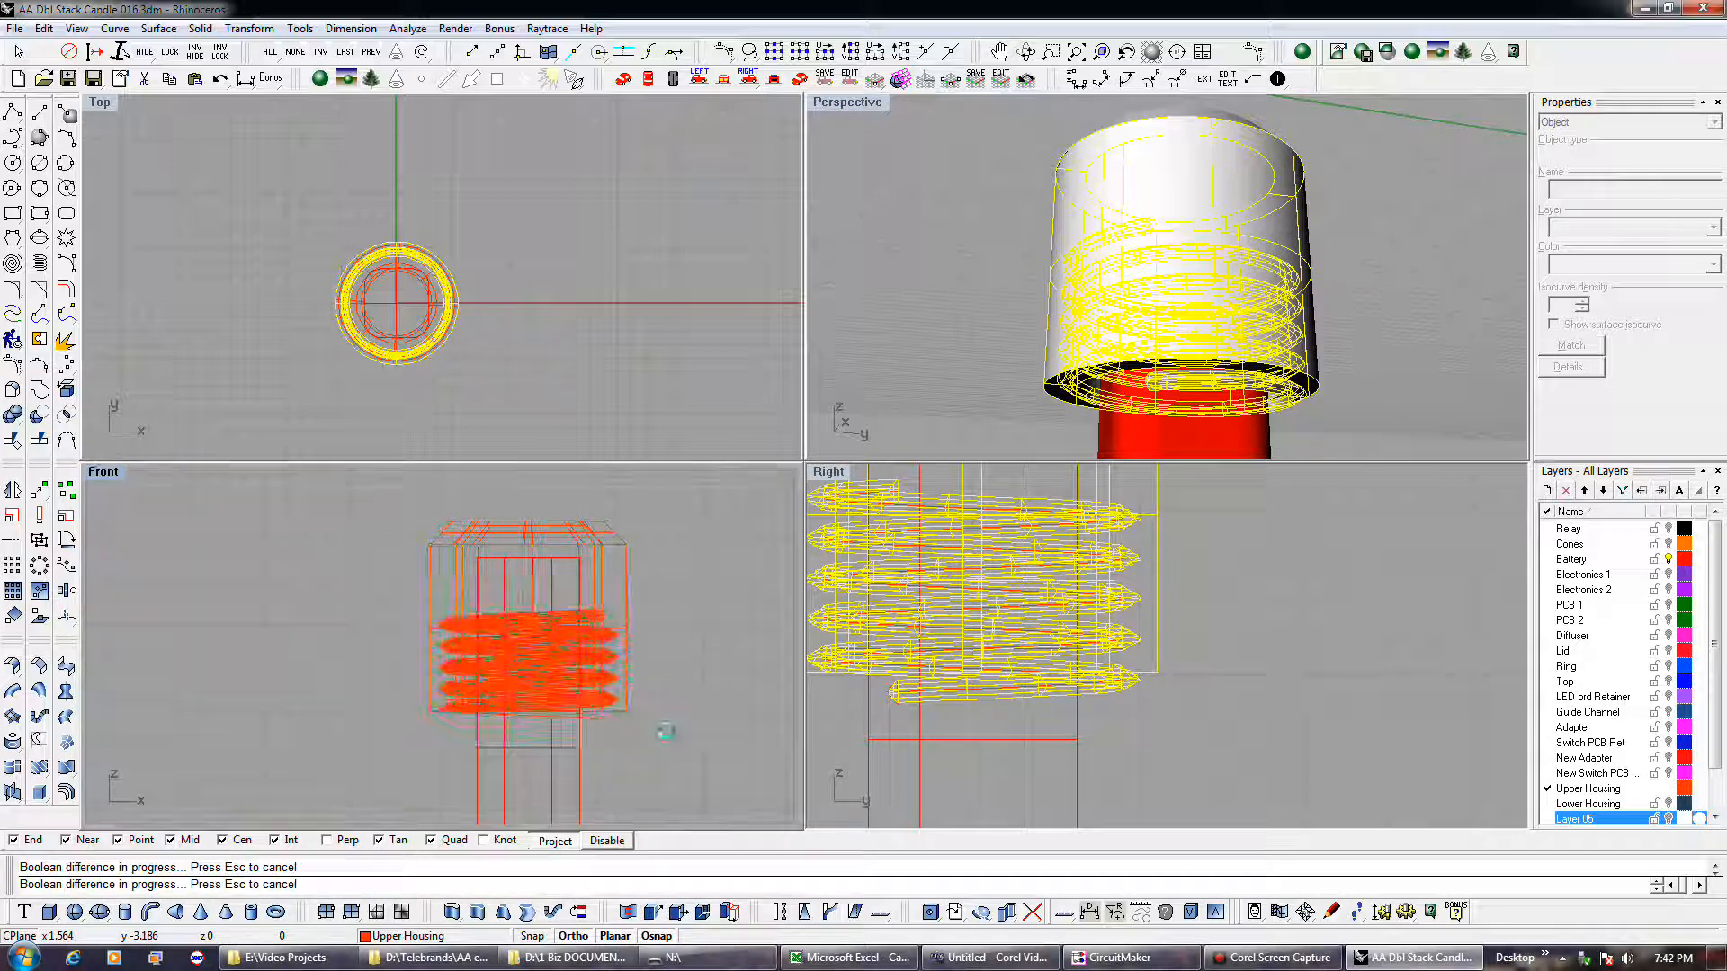
right_click_drag(1137, 418, 1085, 272)
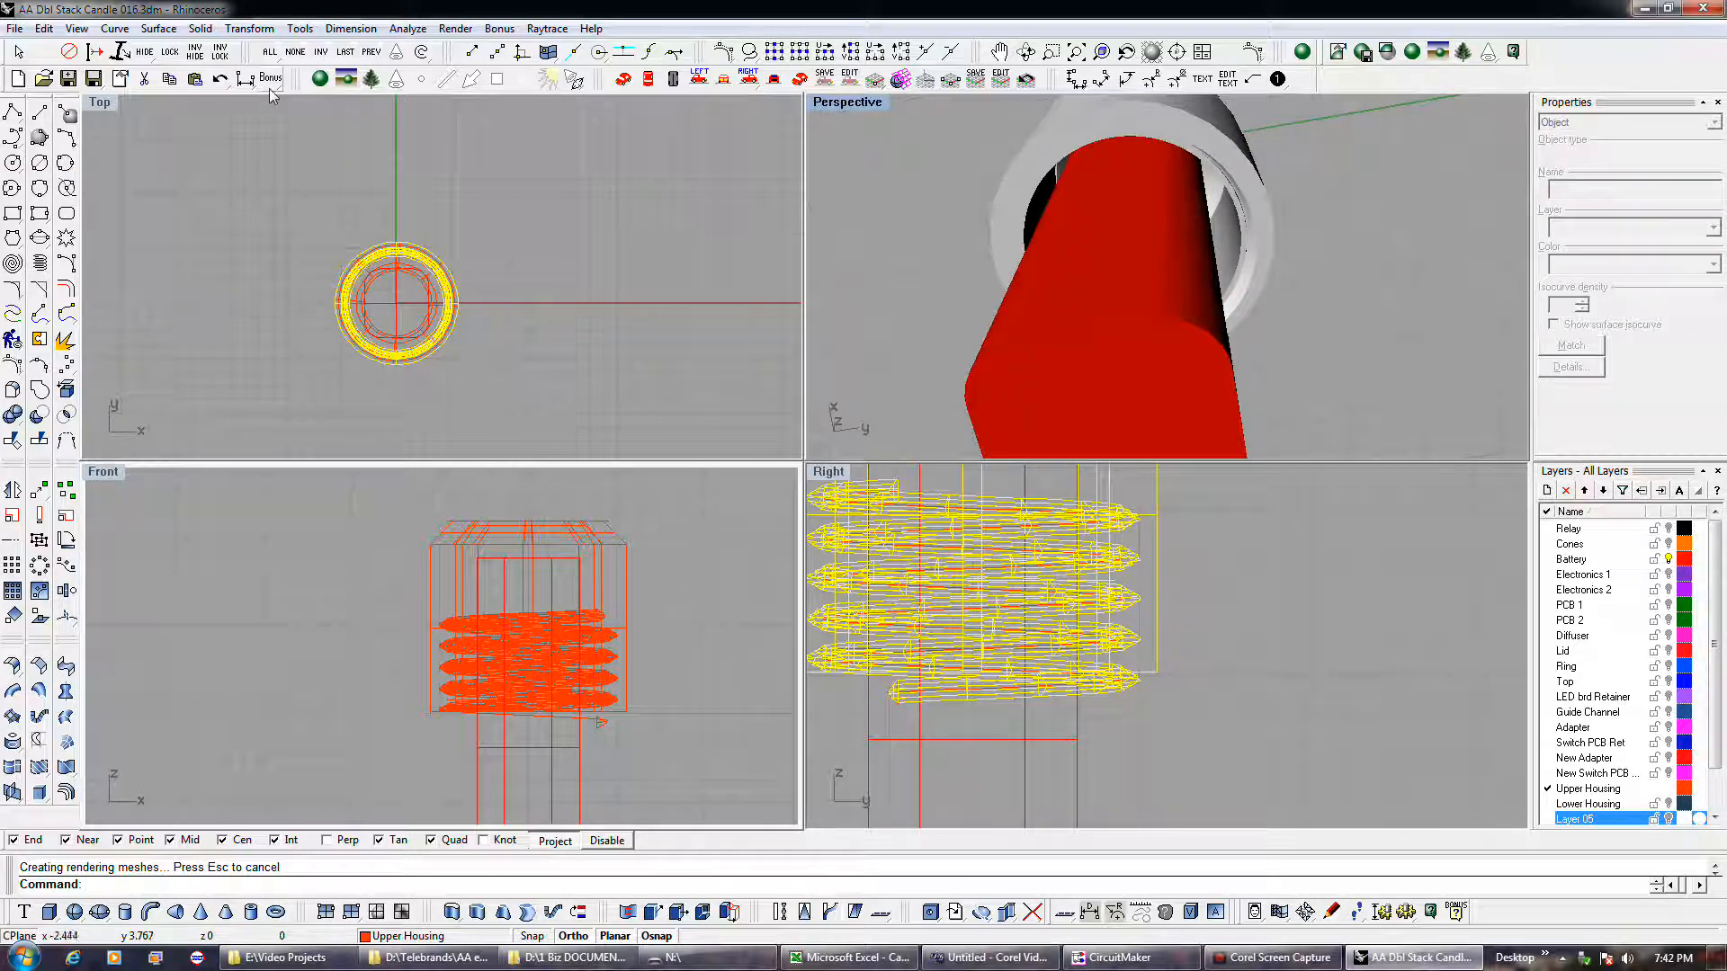
left_click(221, 80)
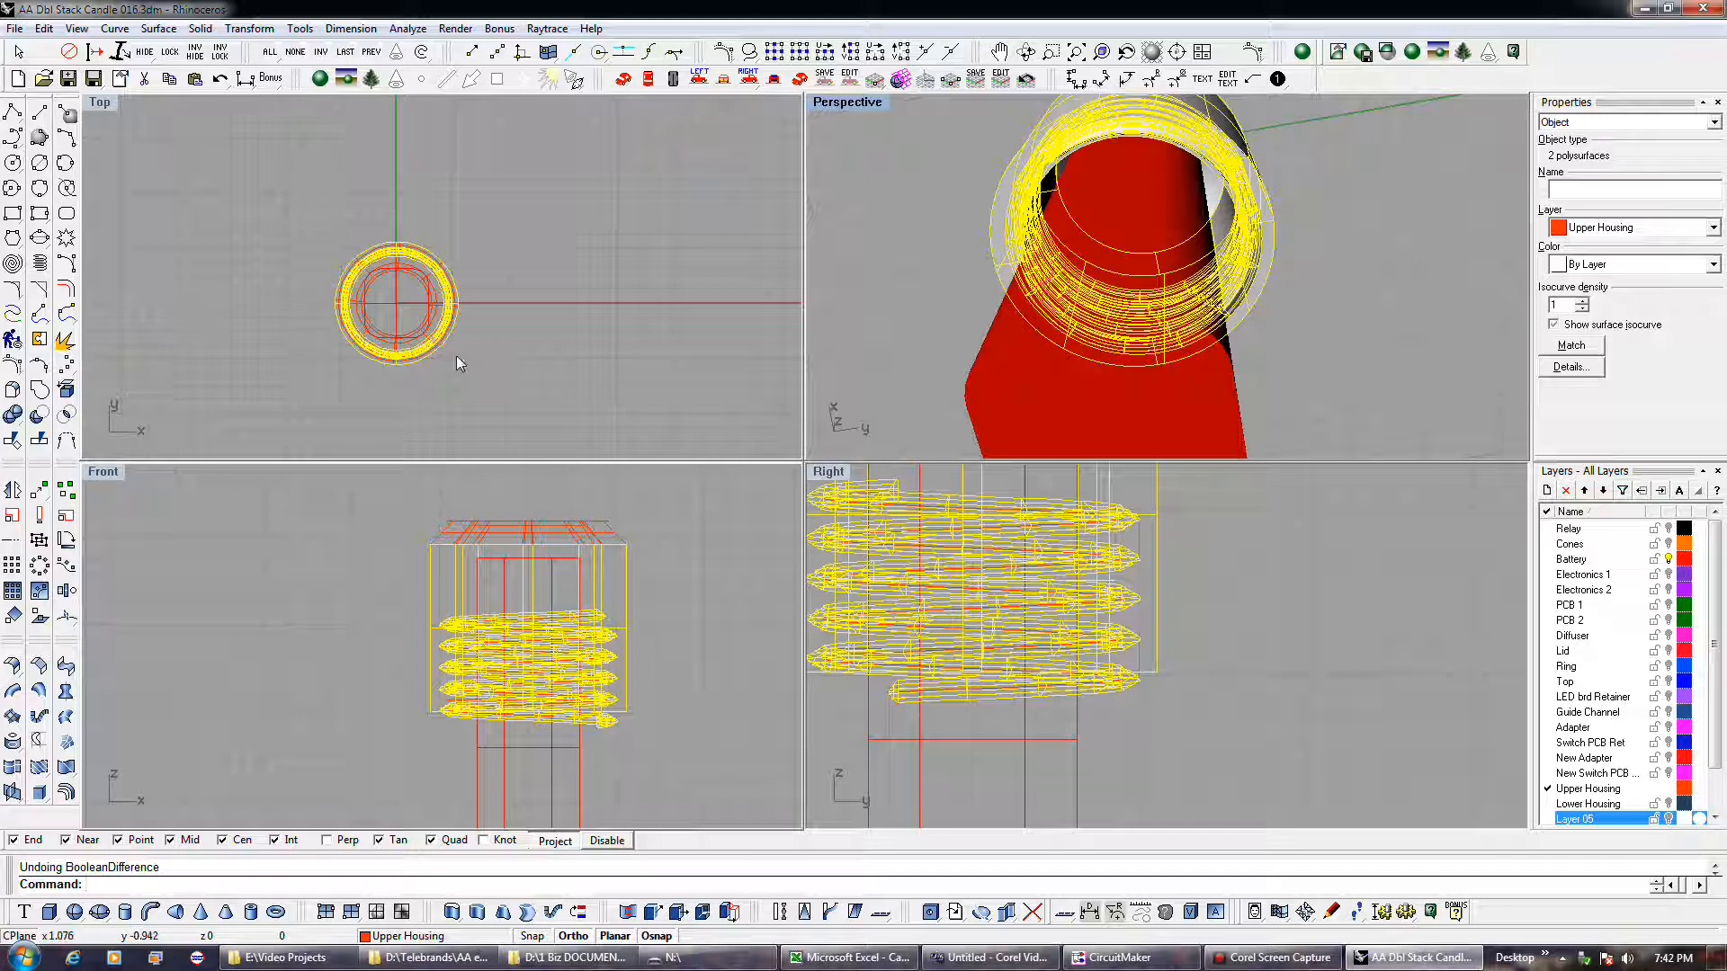
- Delete the profile curve and the helix curve left inside the upper housing's thread solid
scroll(460, 377, "up", 3)
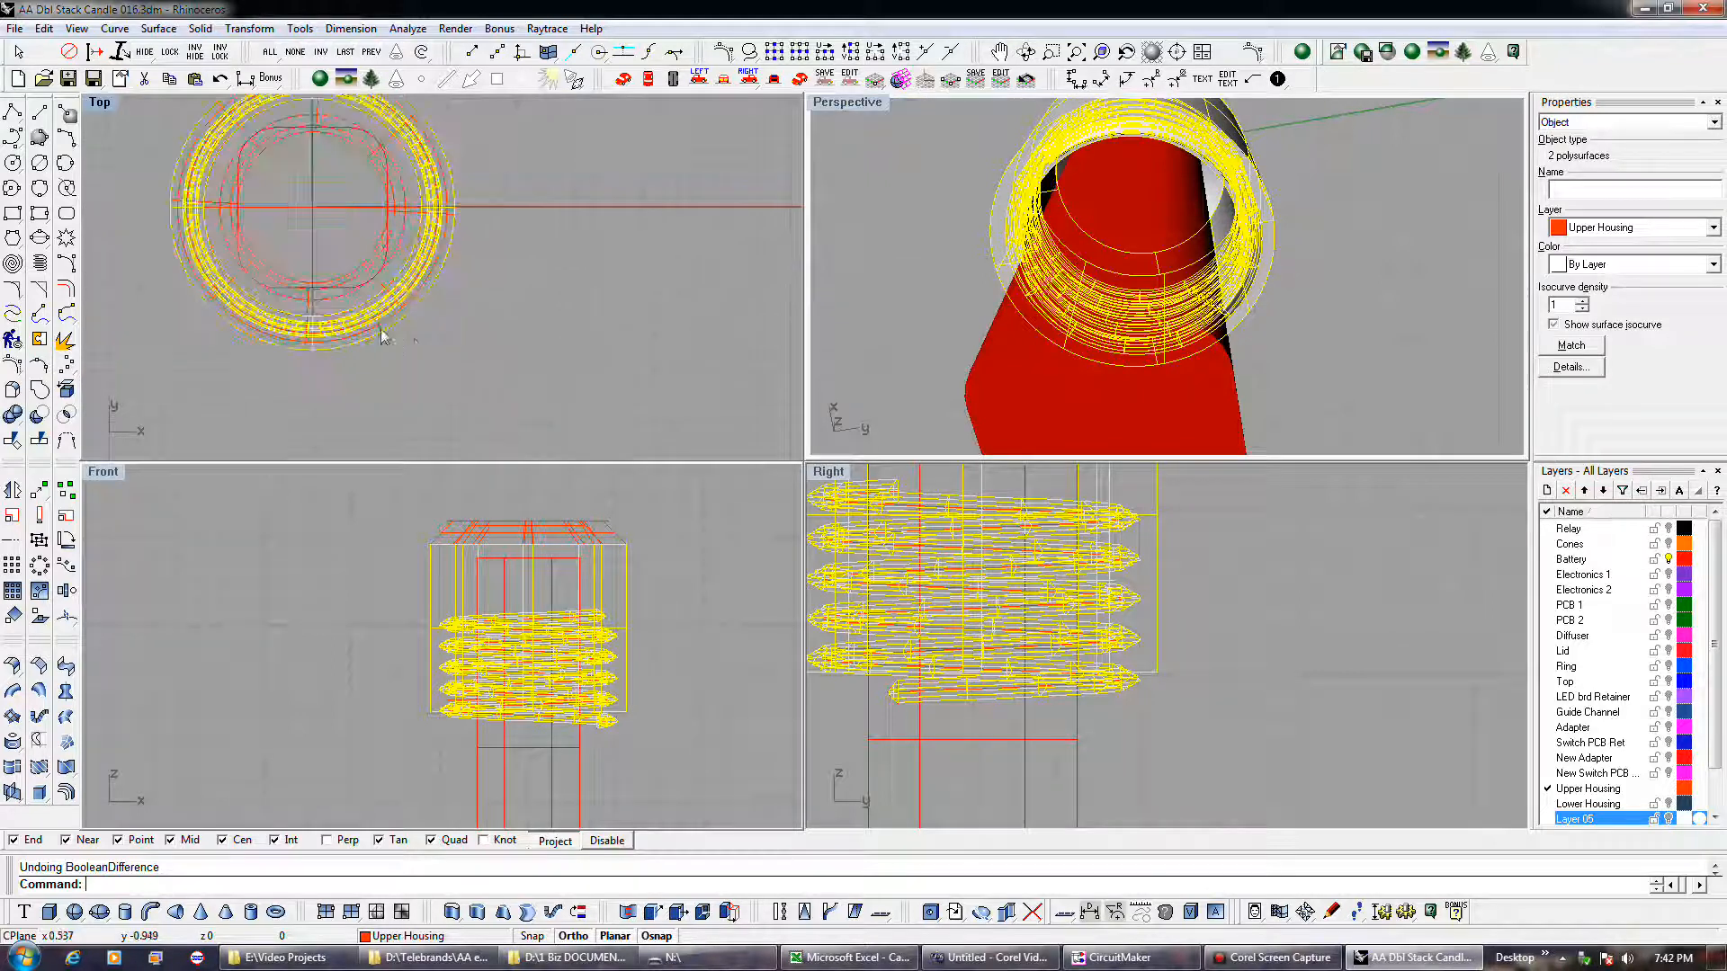
right_click_drag(417, 341, 470, 408)
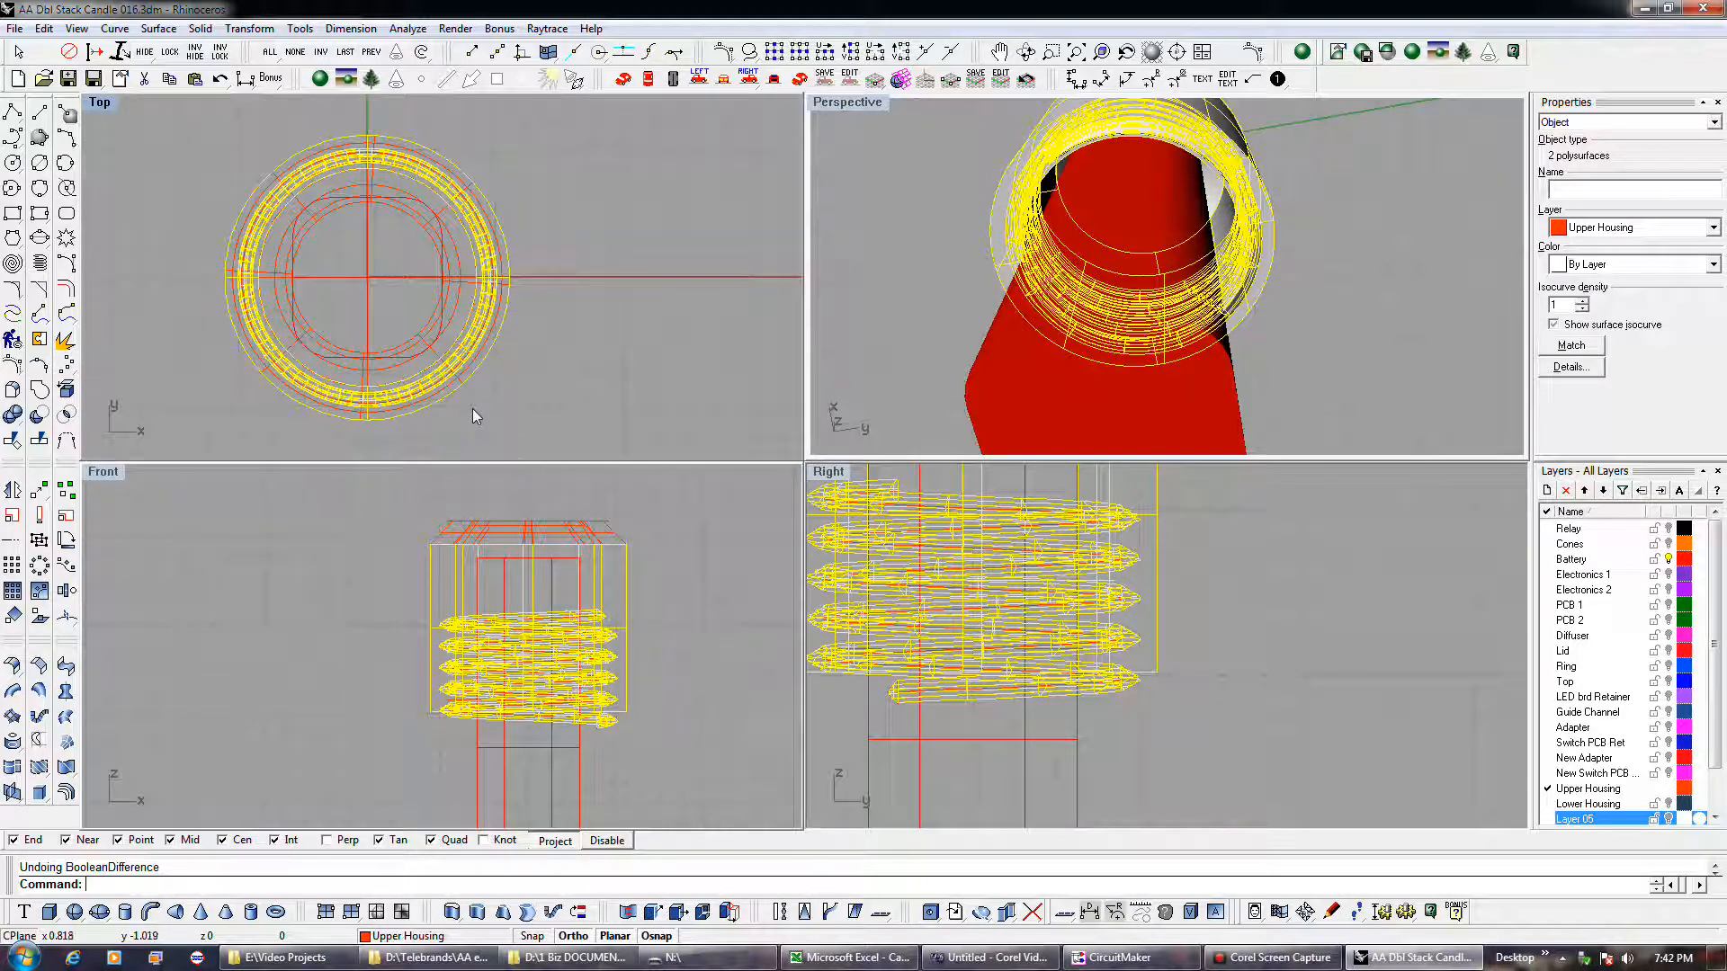
left_click(475, 406)
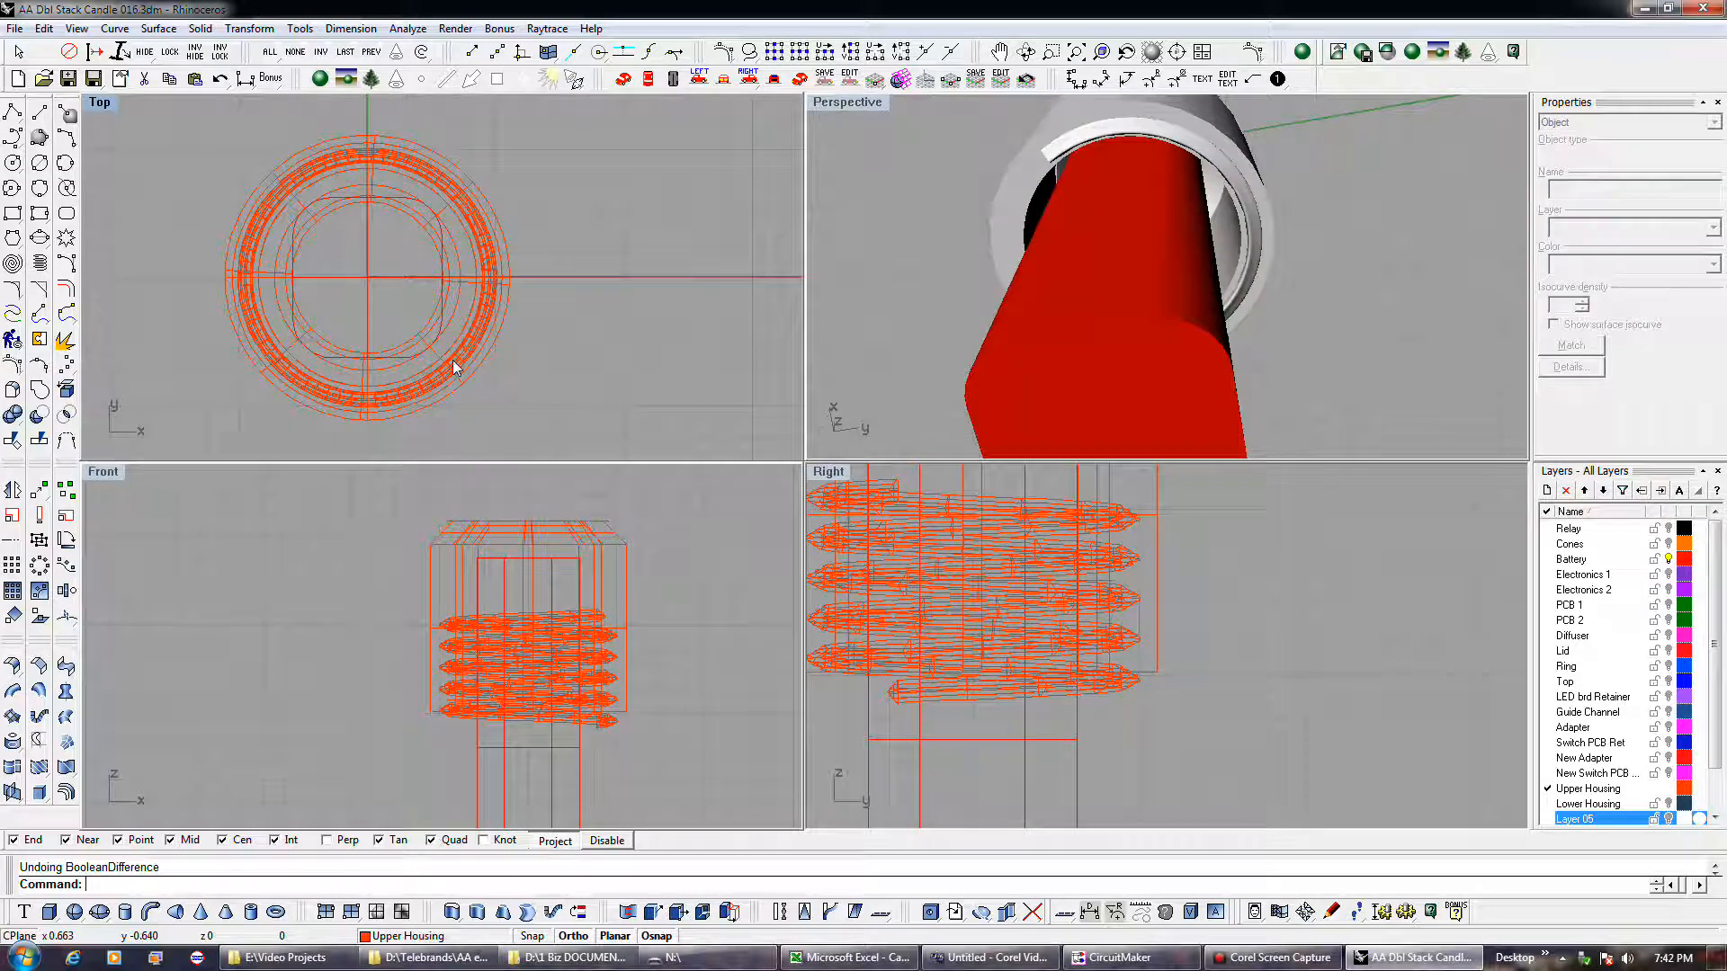
scroll(449, 369, "up", 3)
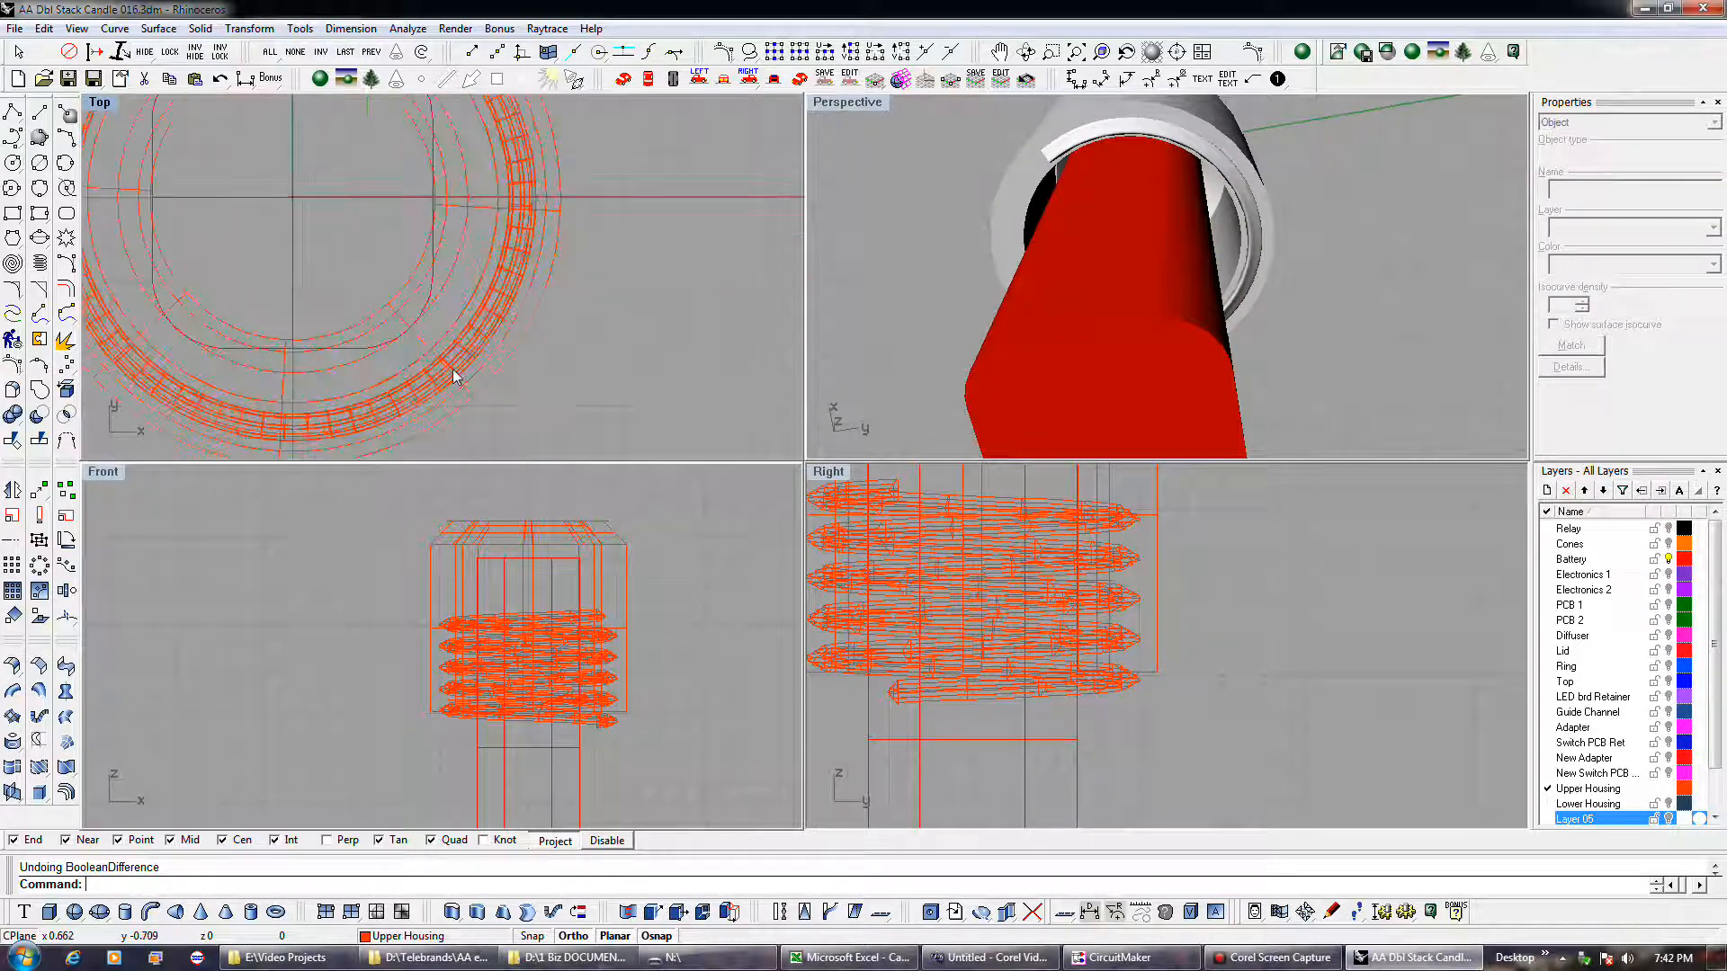
scroll(605, 728, "up", 2)
left_click(605, 730)
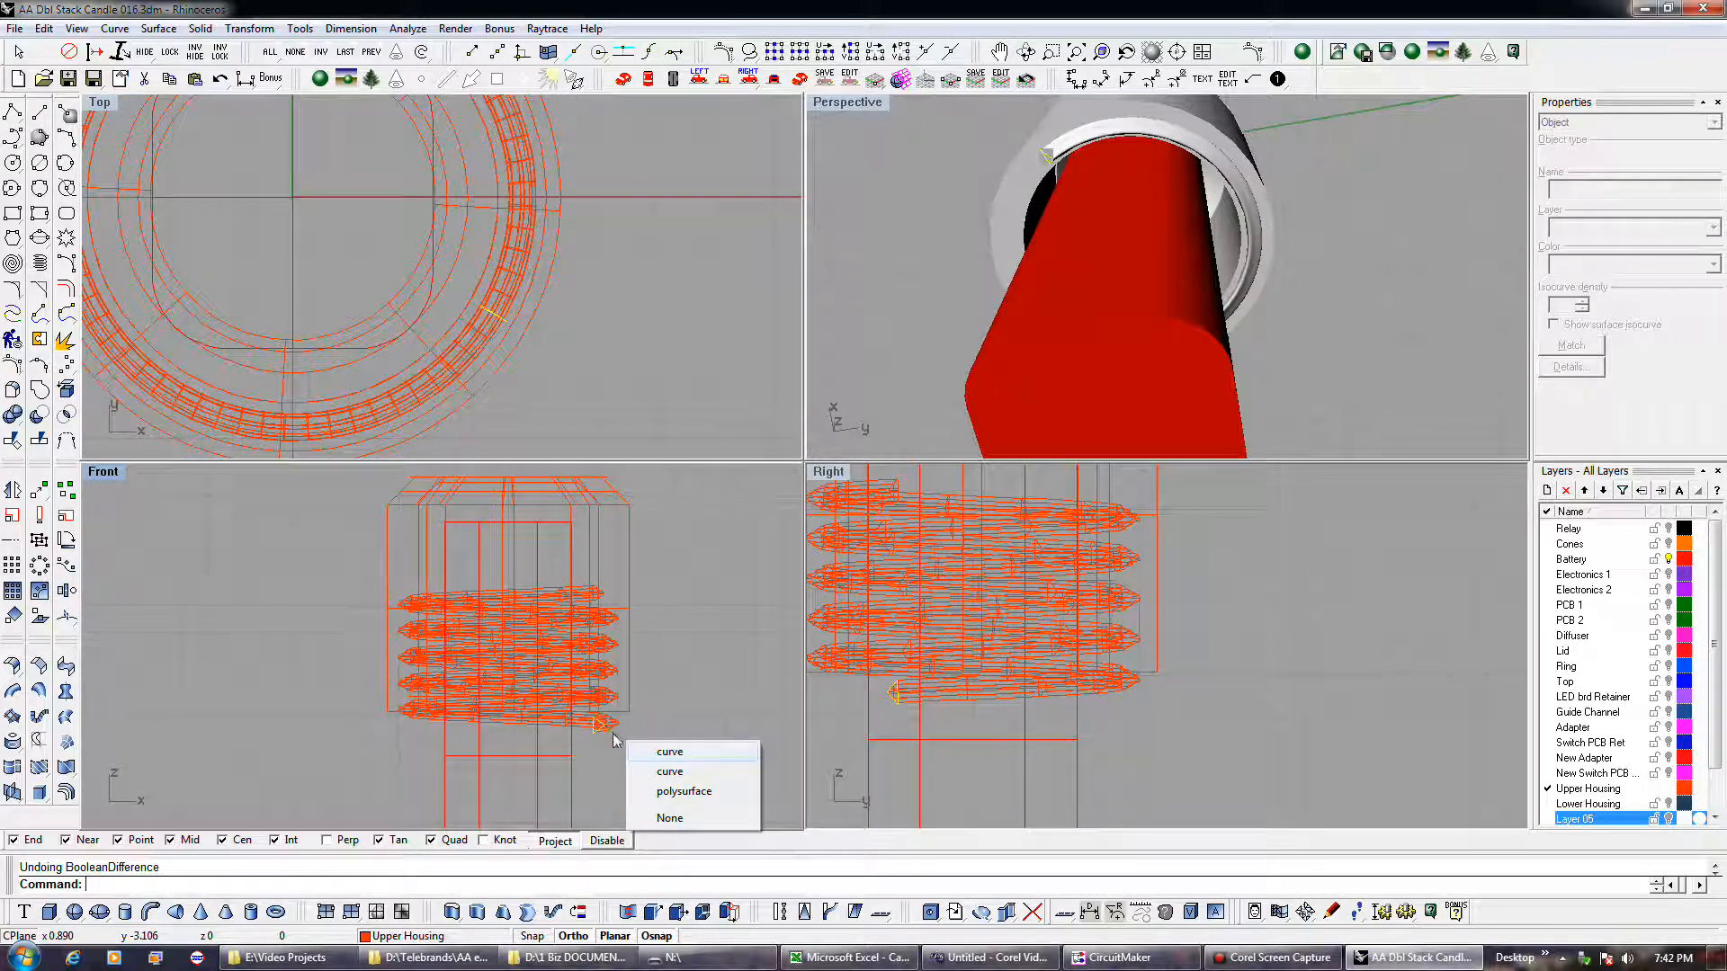
left_click(666, 752)
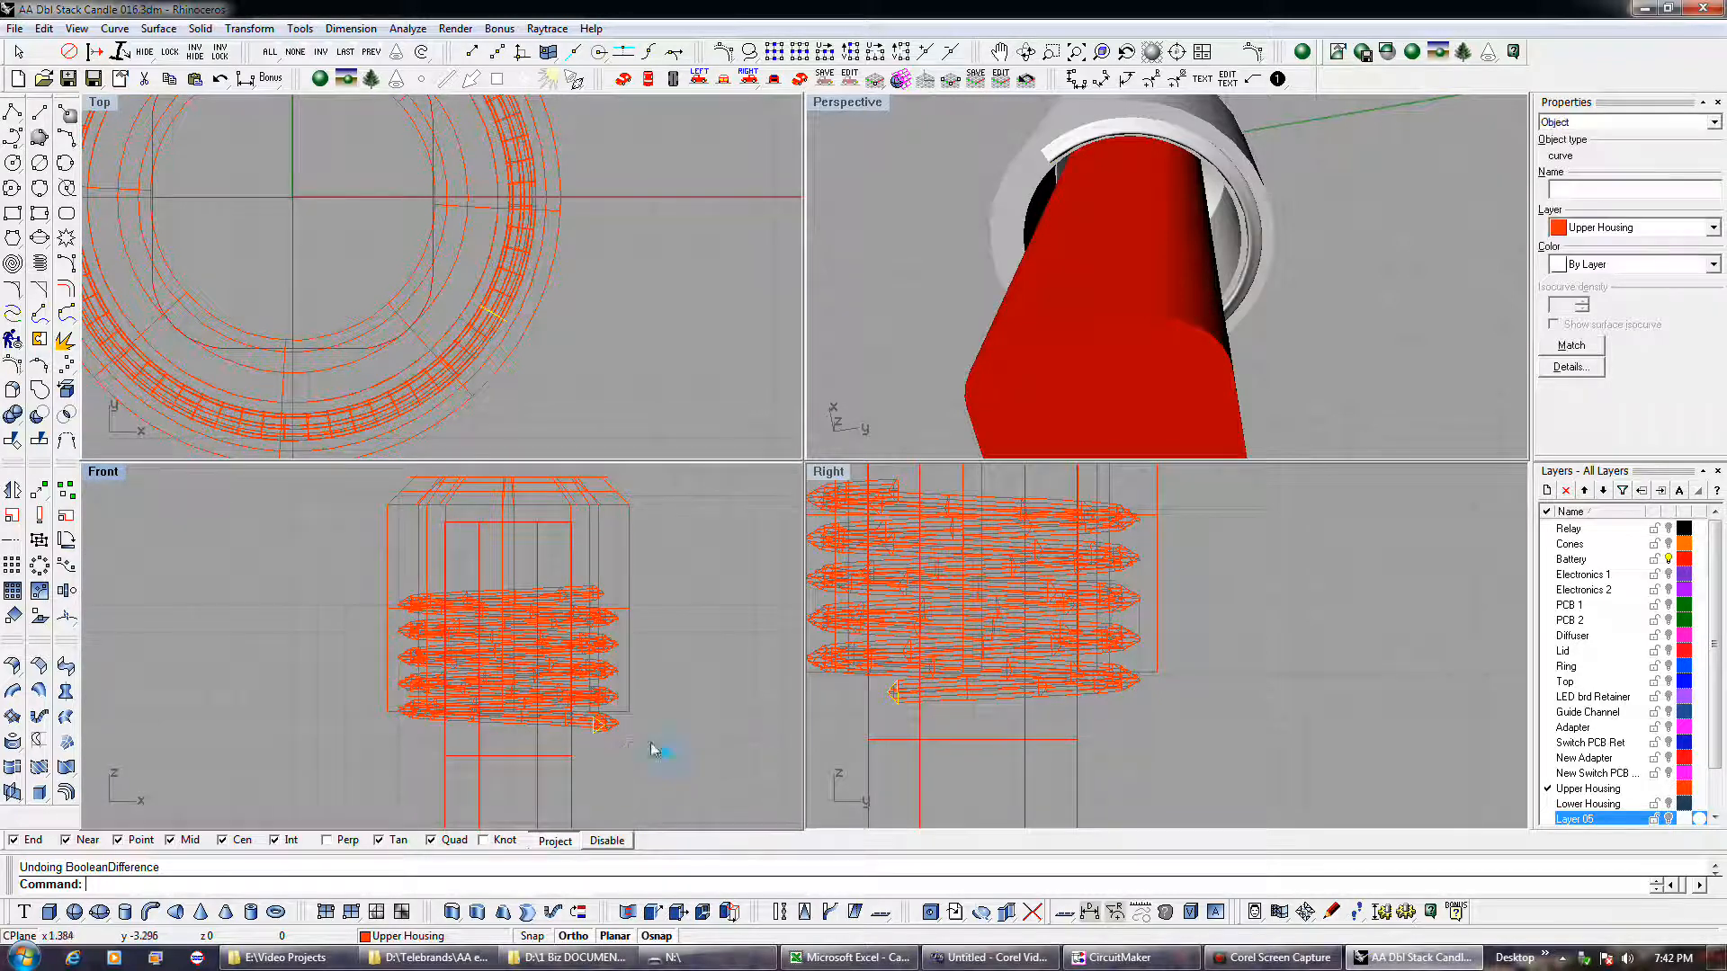
left_click(599, 727, "shift")
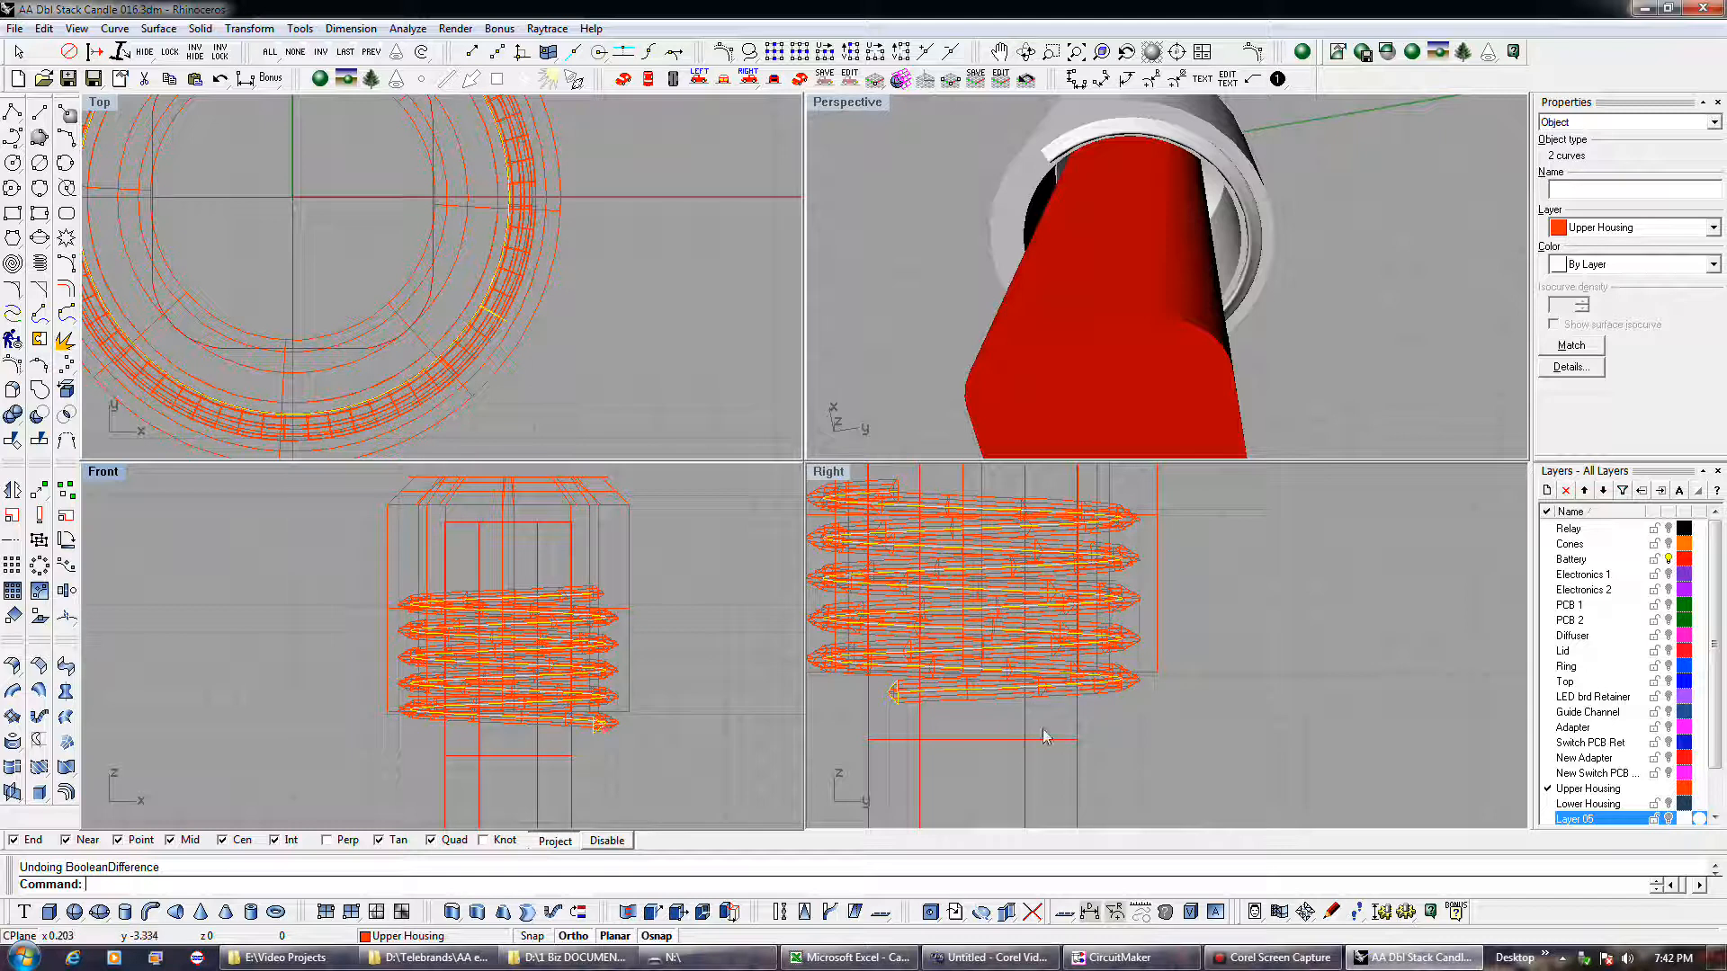
left_click(1663, 493)
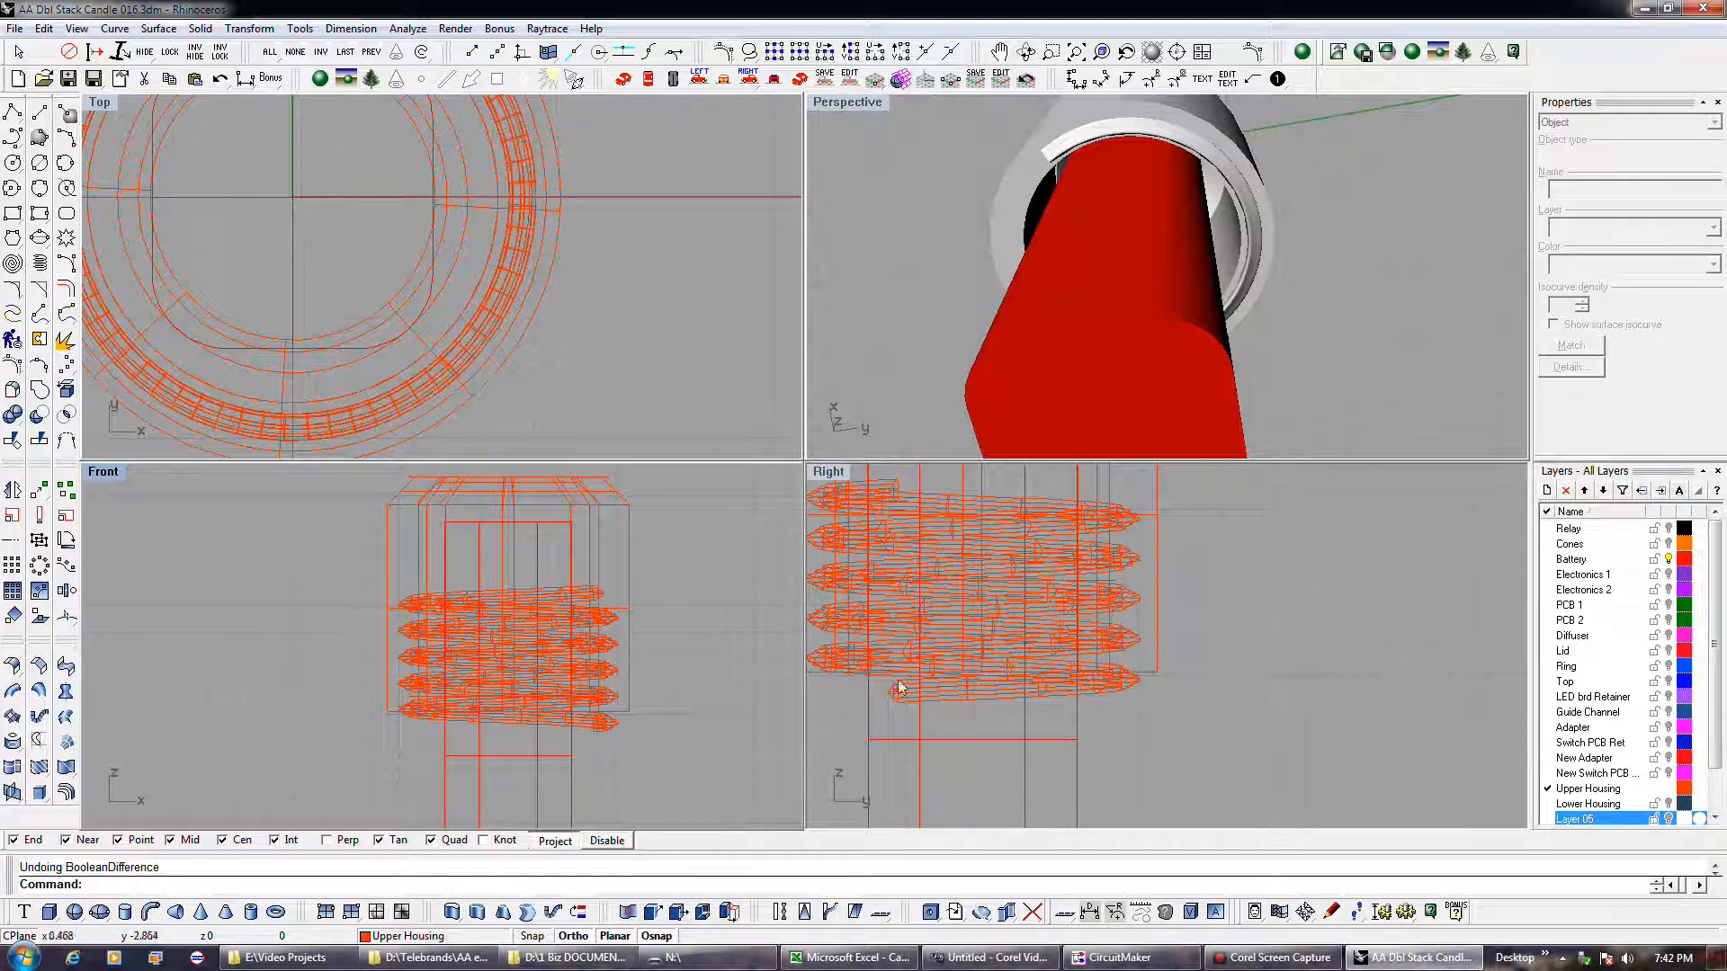
- Hide the thread solid to examine the upper housing body alone, and show the thread again
left_click(621, 724)
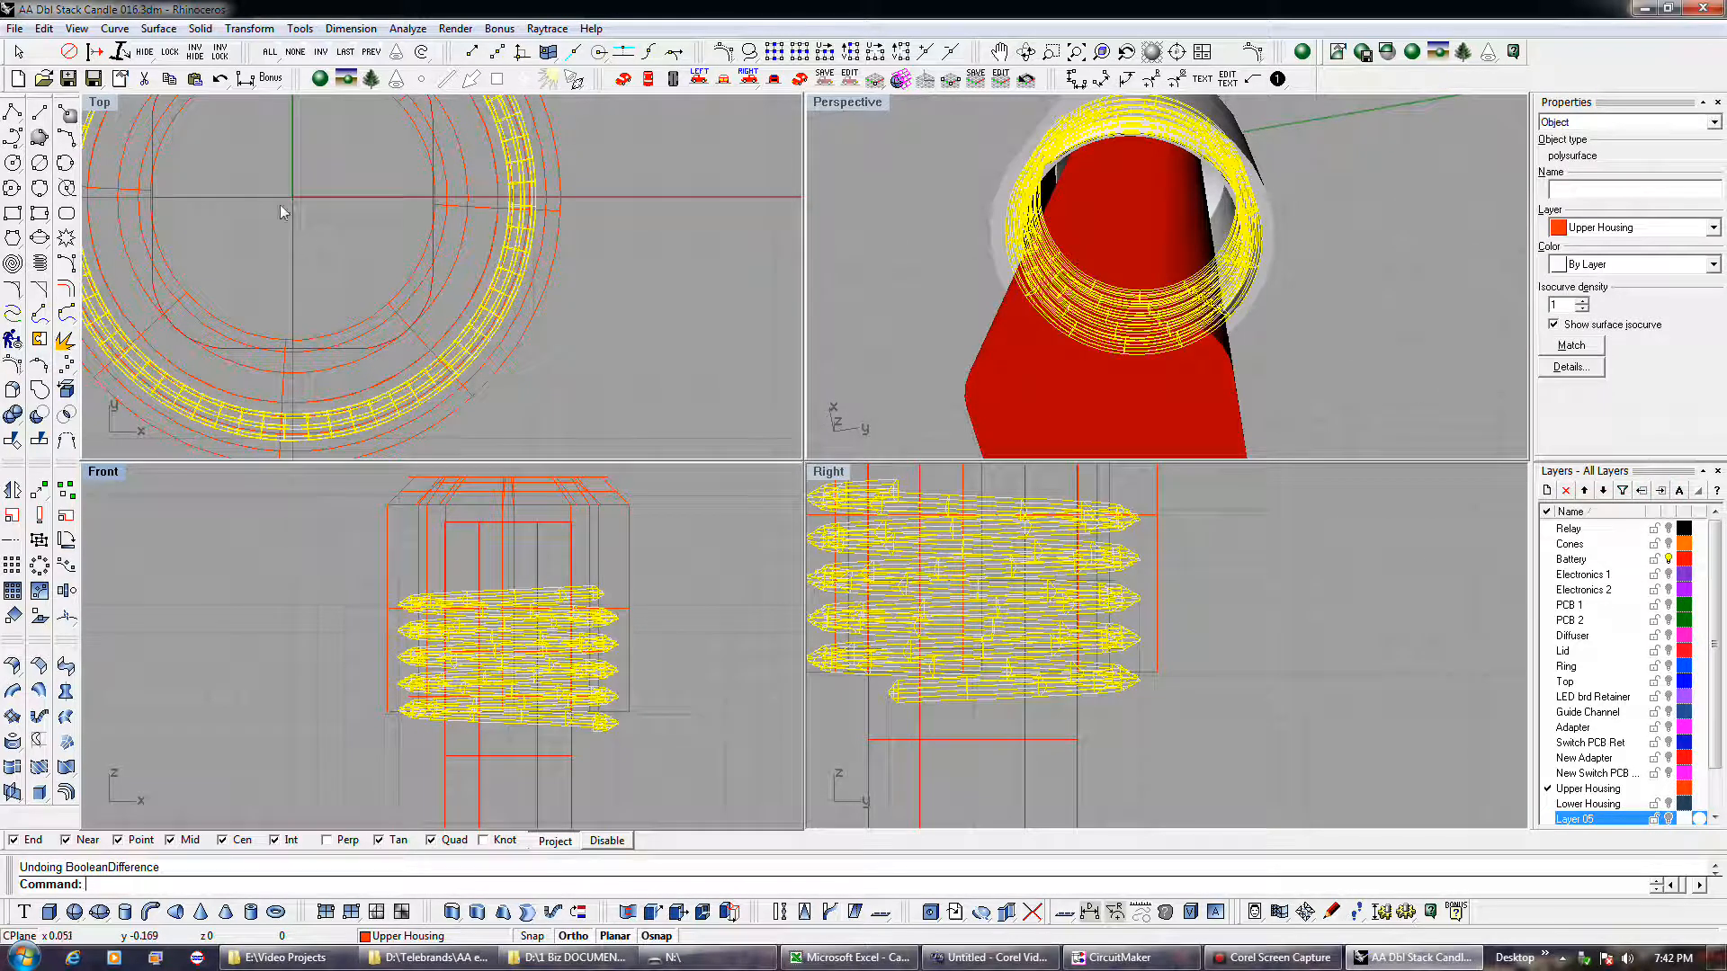
right_click(145, 54)
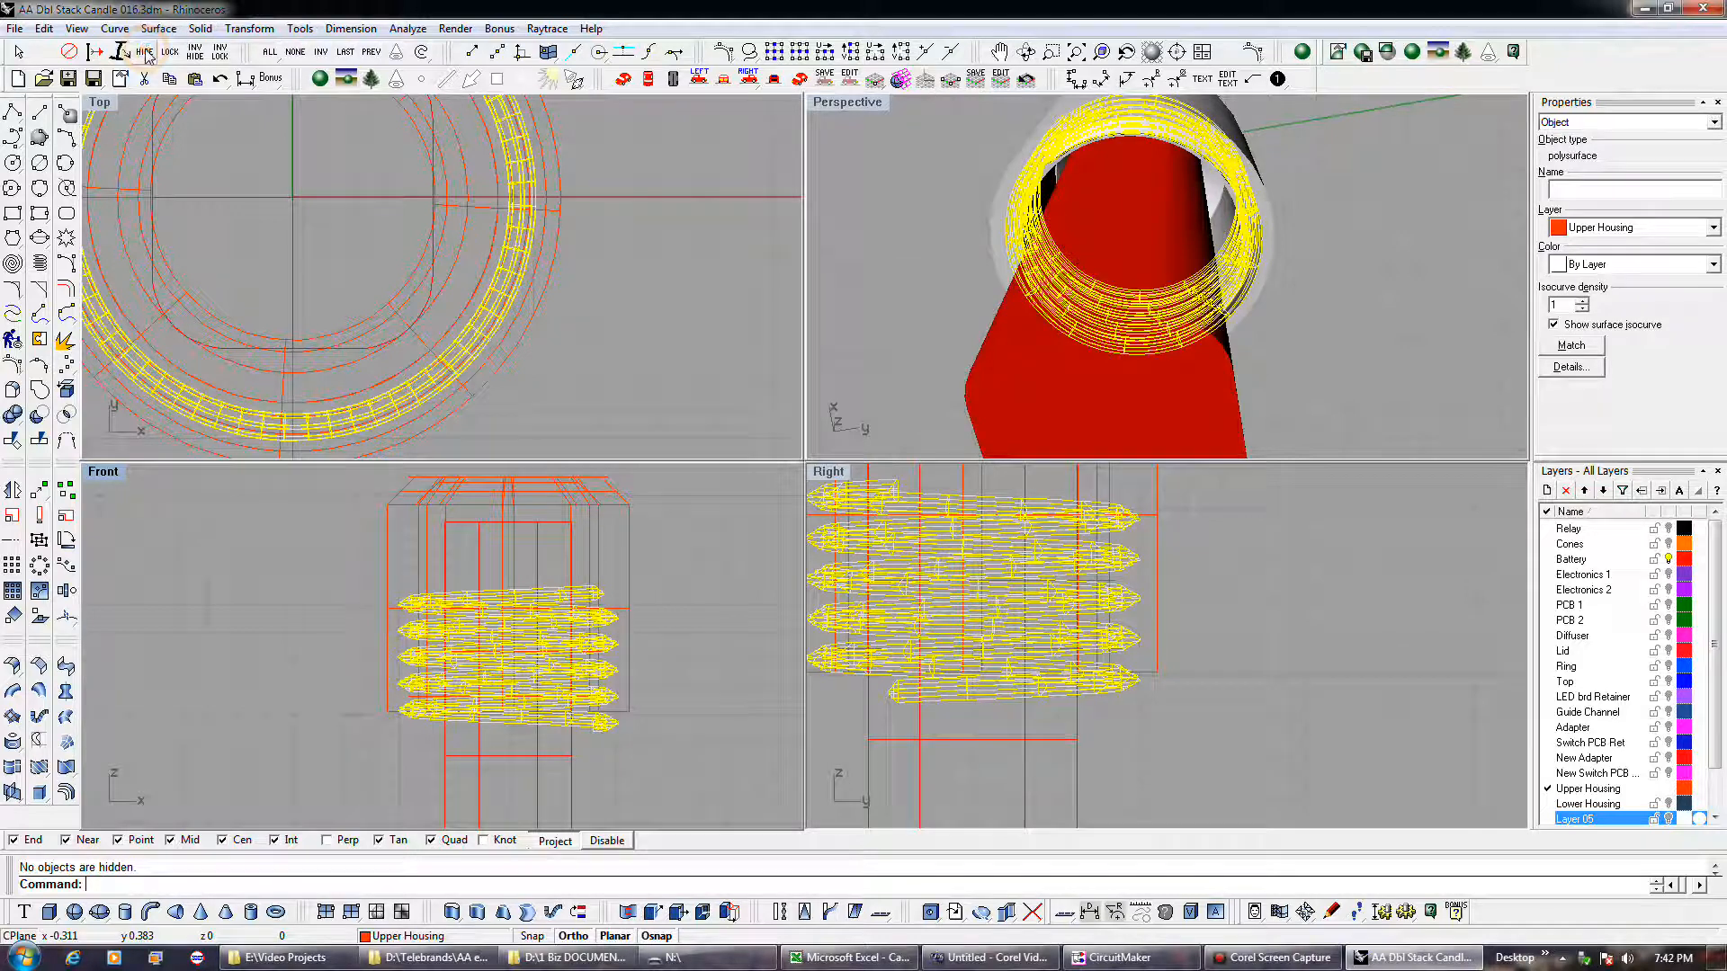
left_click(145, 54)
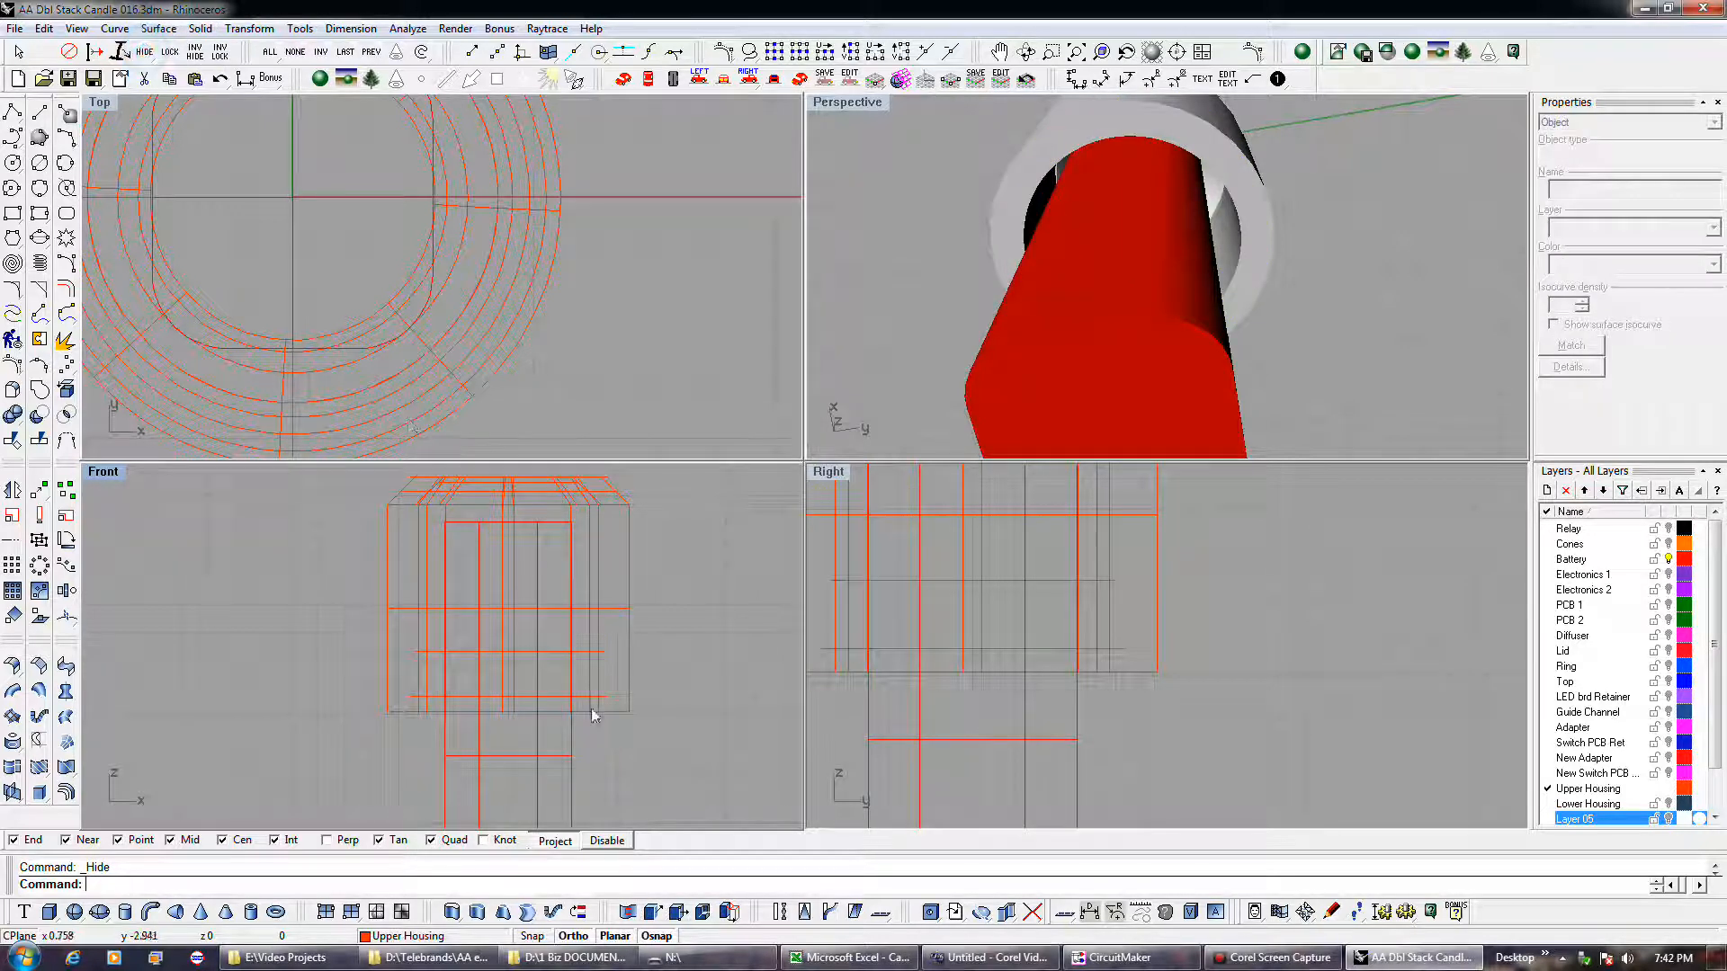
left_click(620, 604)
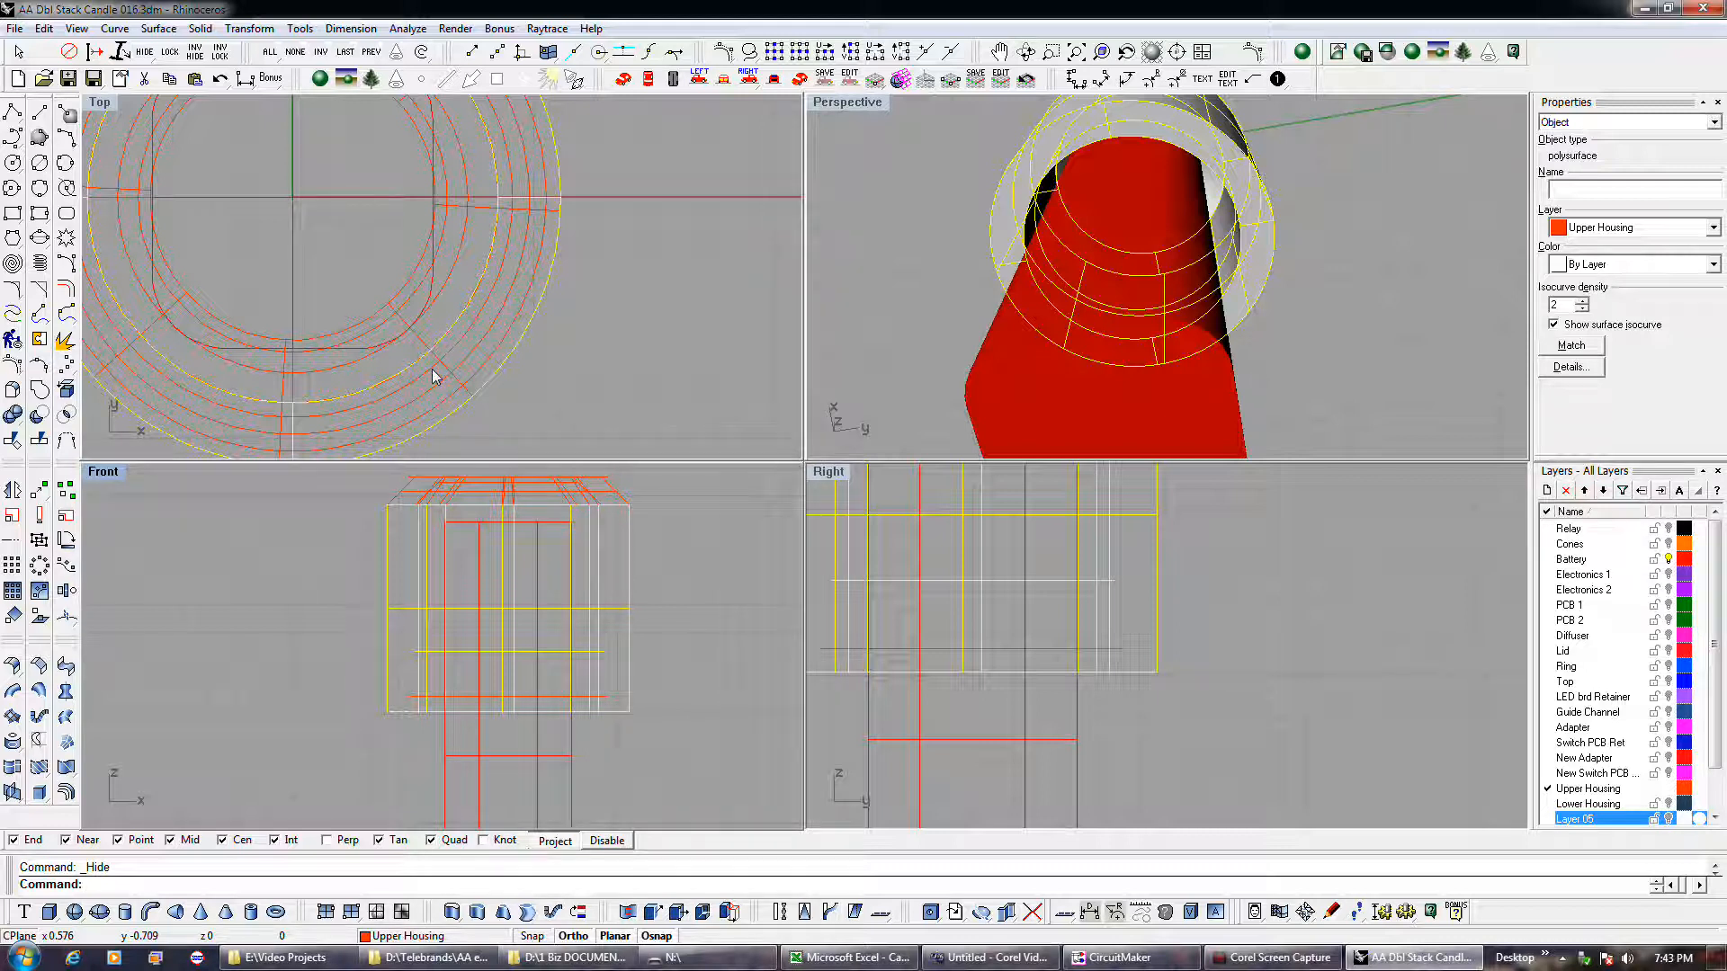
right_click(147, 54)
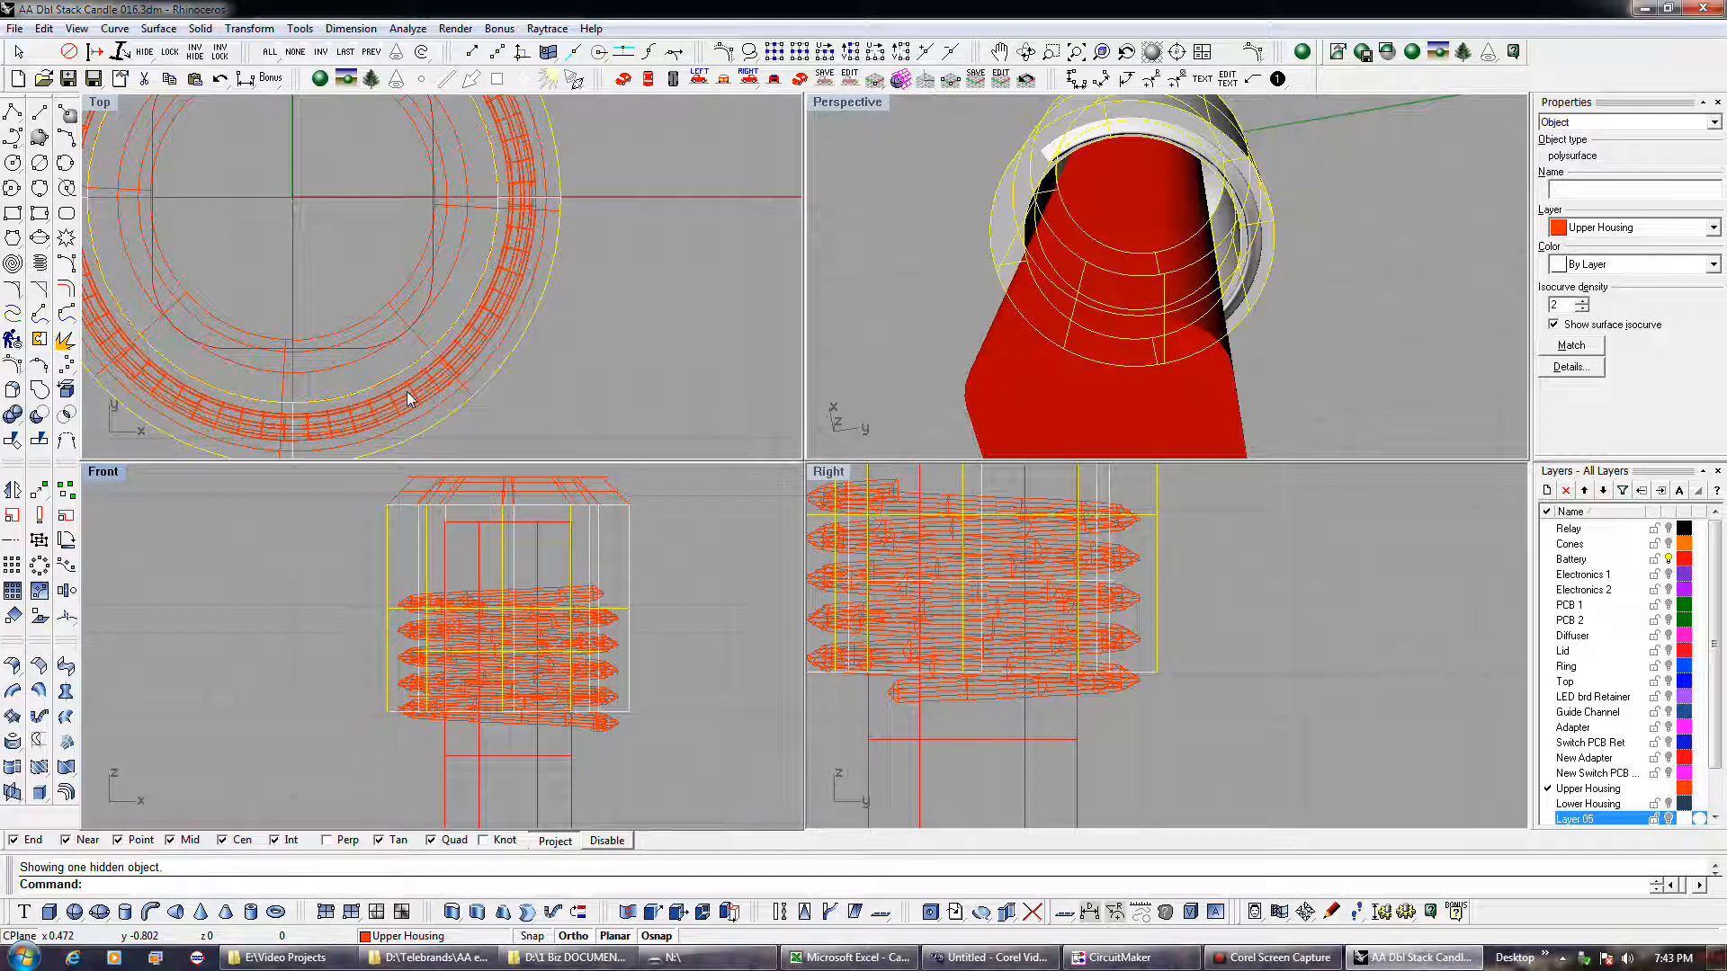
- Hide the thread solid and check which curves and solid form the upper housing's outer wall
scroll(408, 399, "up", 4)
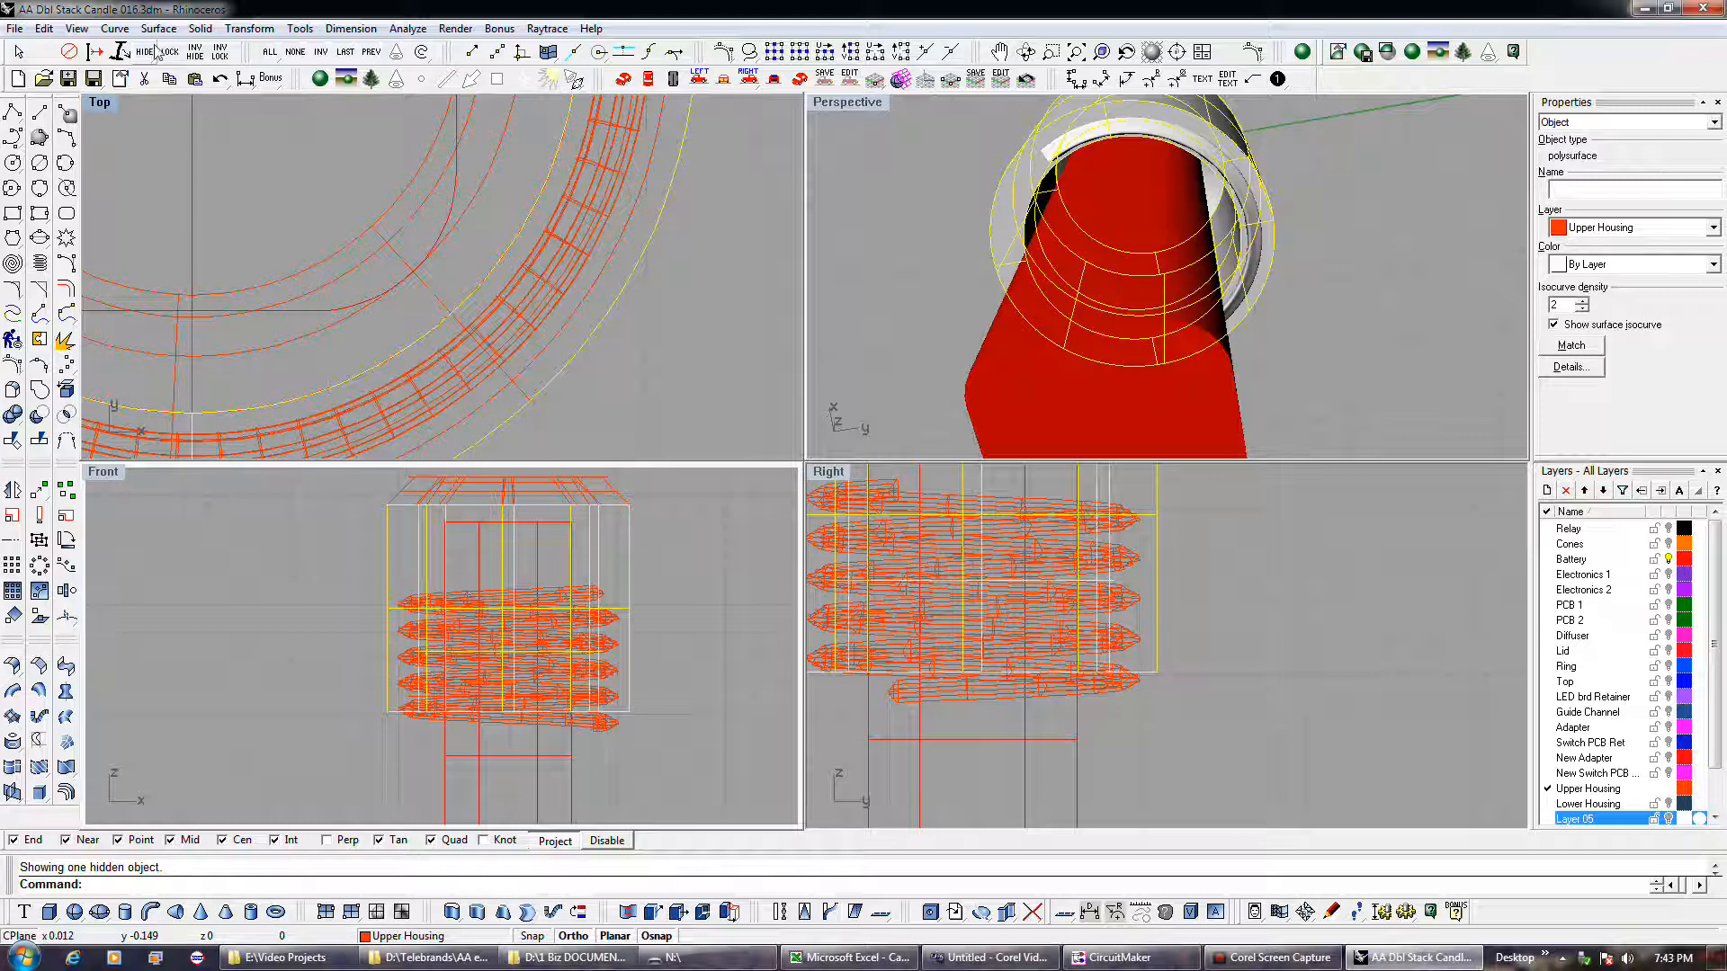
left_click(474, 357)
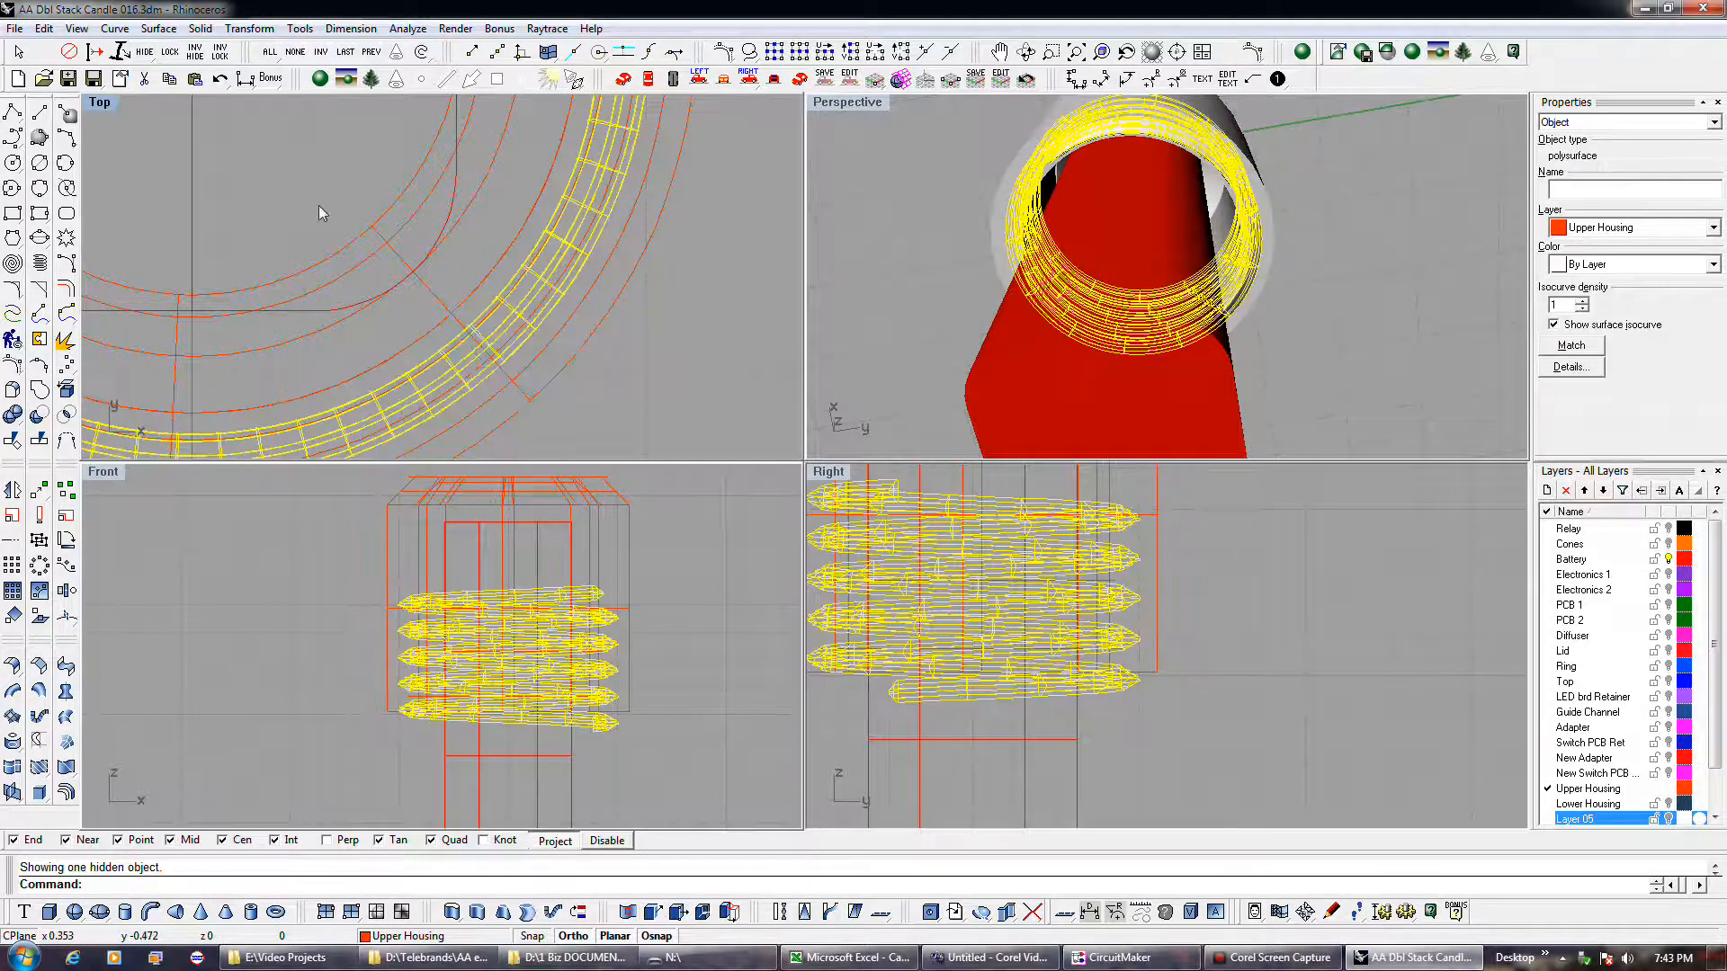
left_click(144, 52)
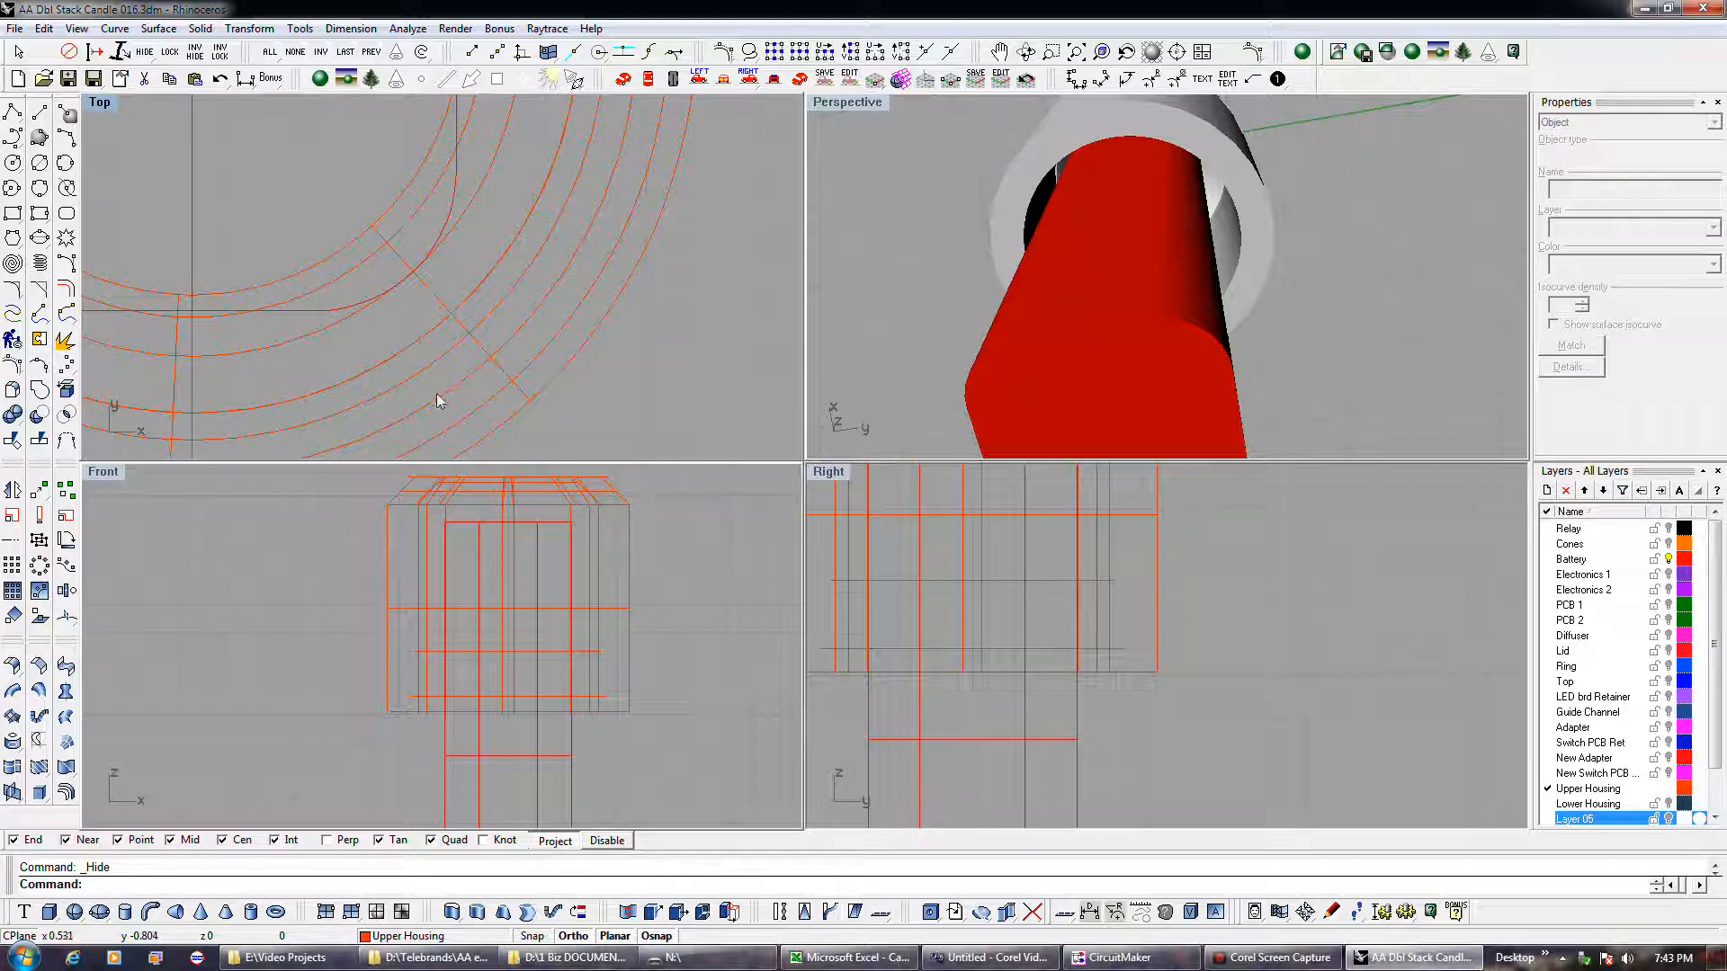
left_click(528, 411)
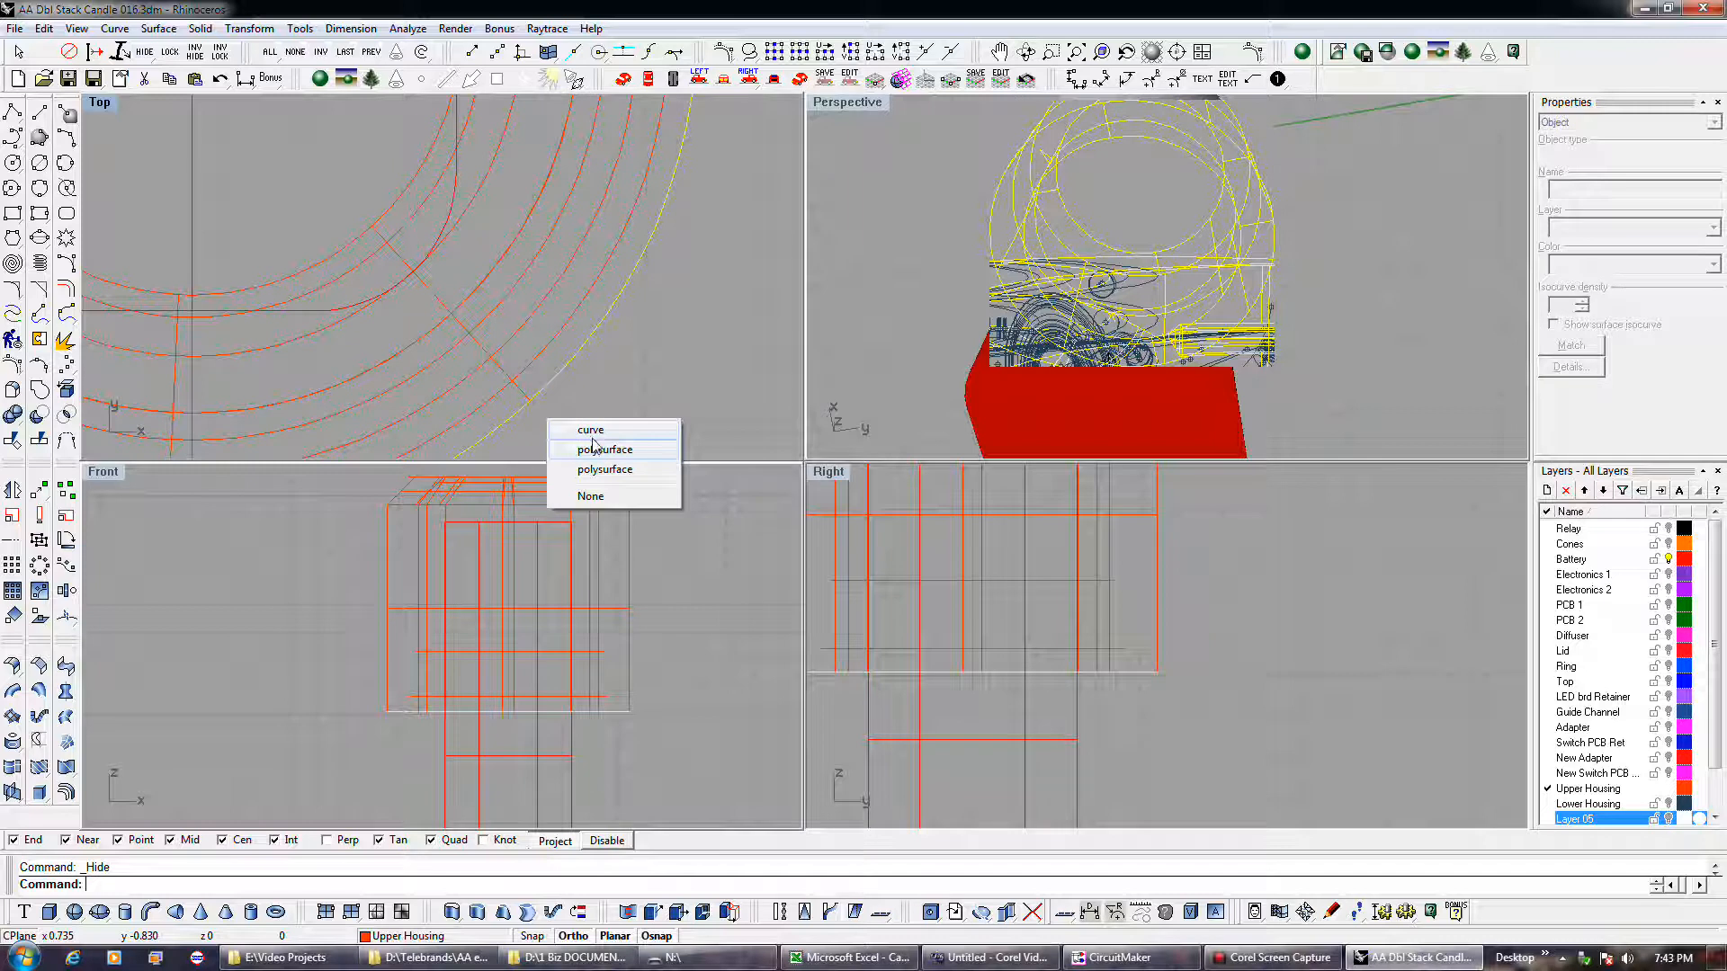
left_click(495, 402)
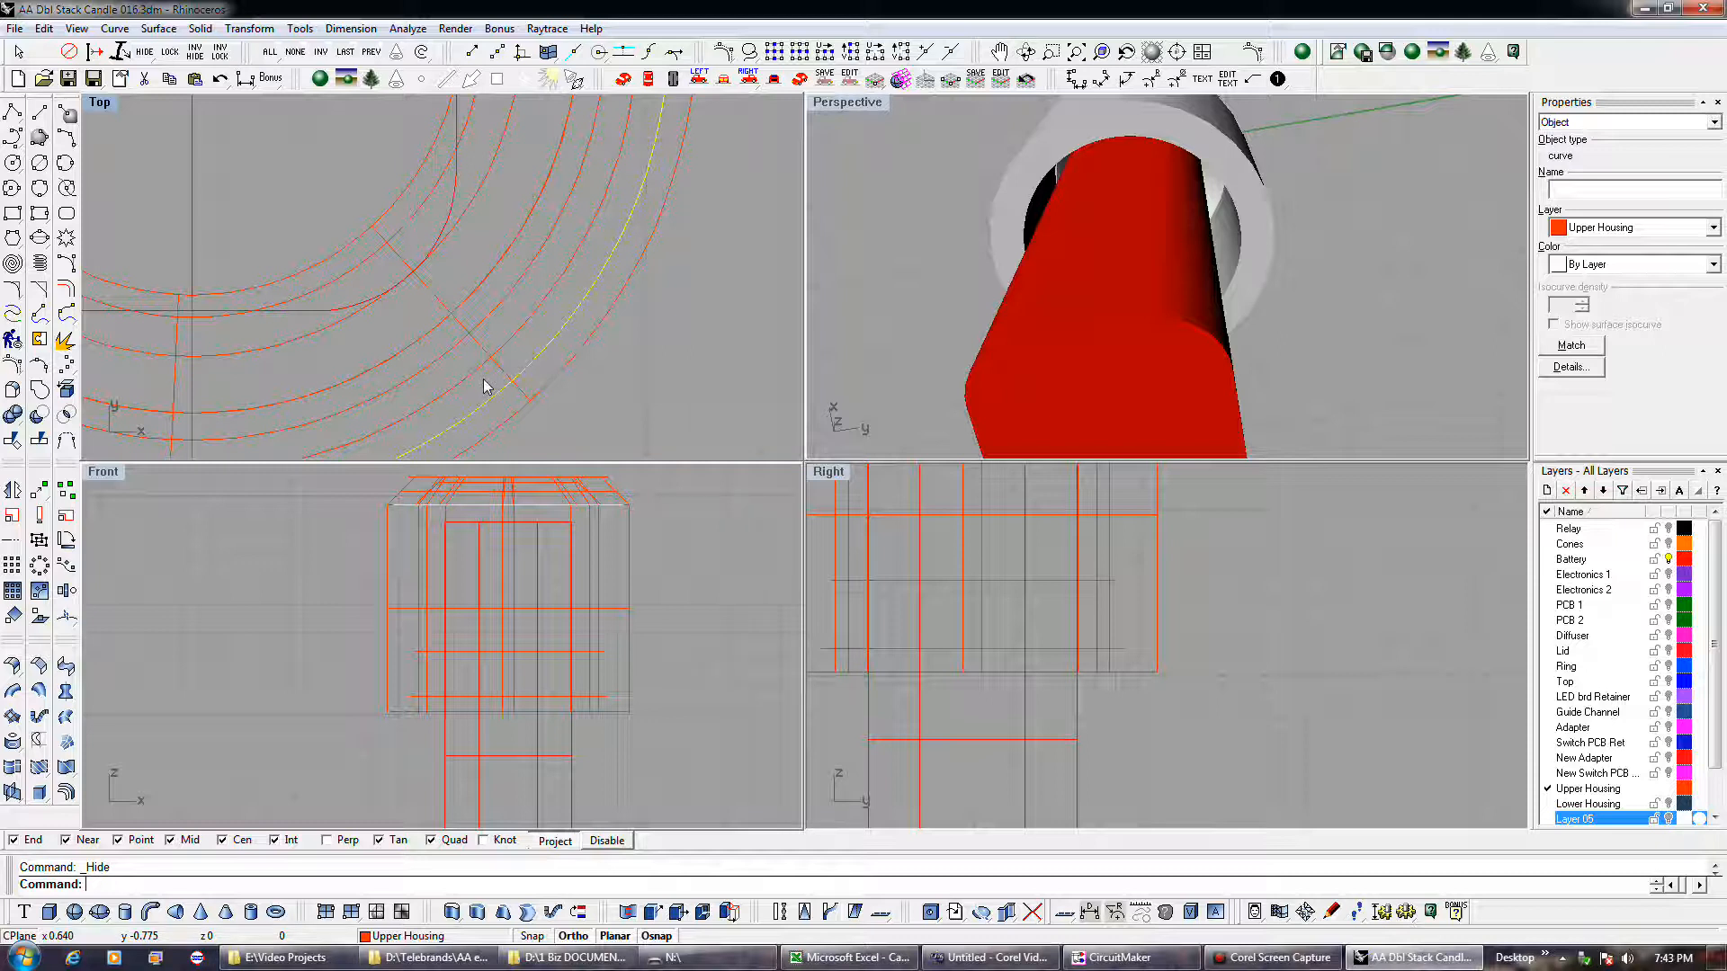
left_click(629, 536)
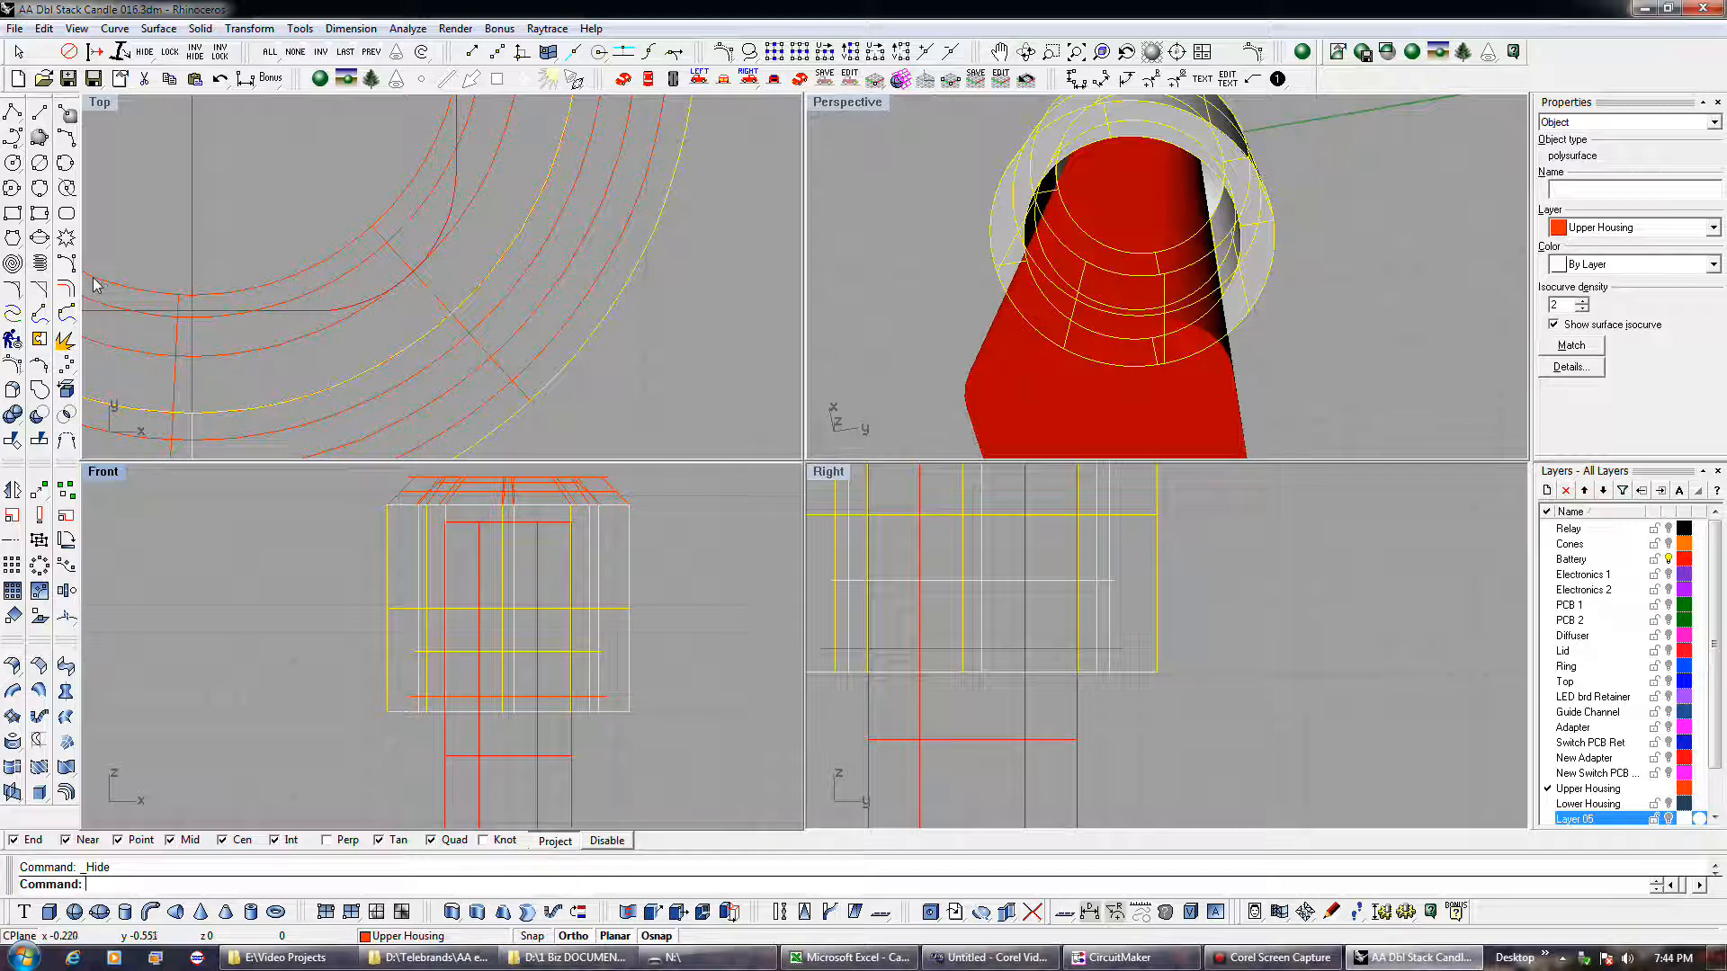
- Offset the outer circle at the upper housing's open bottom end inward by 0.06
left_click(66, 287)
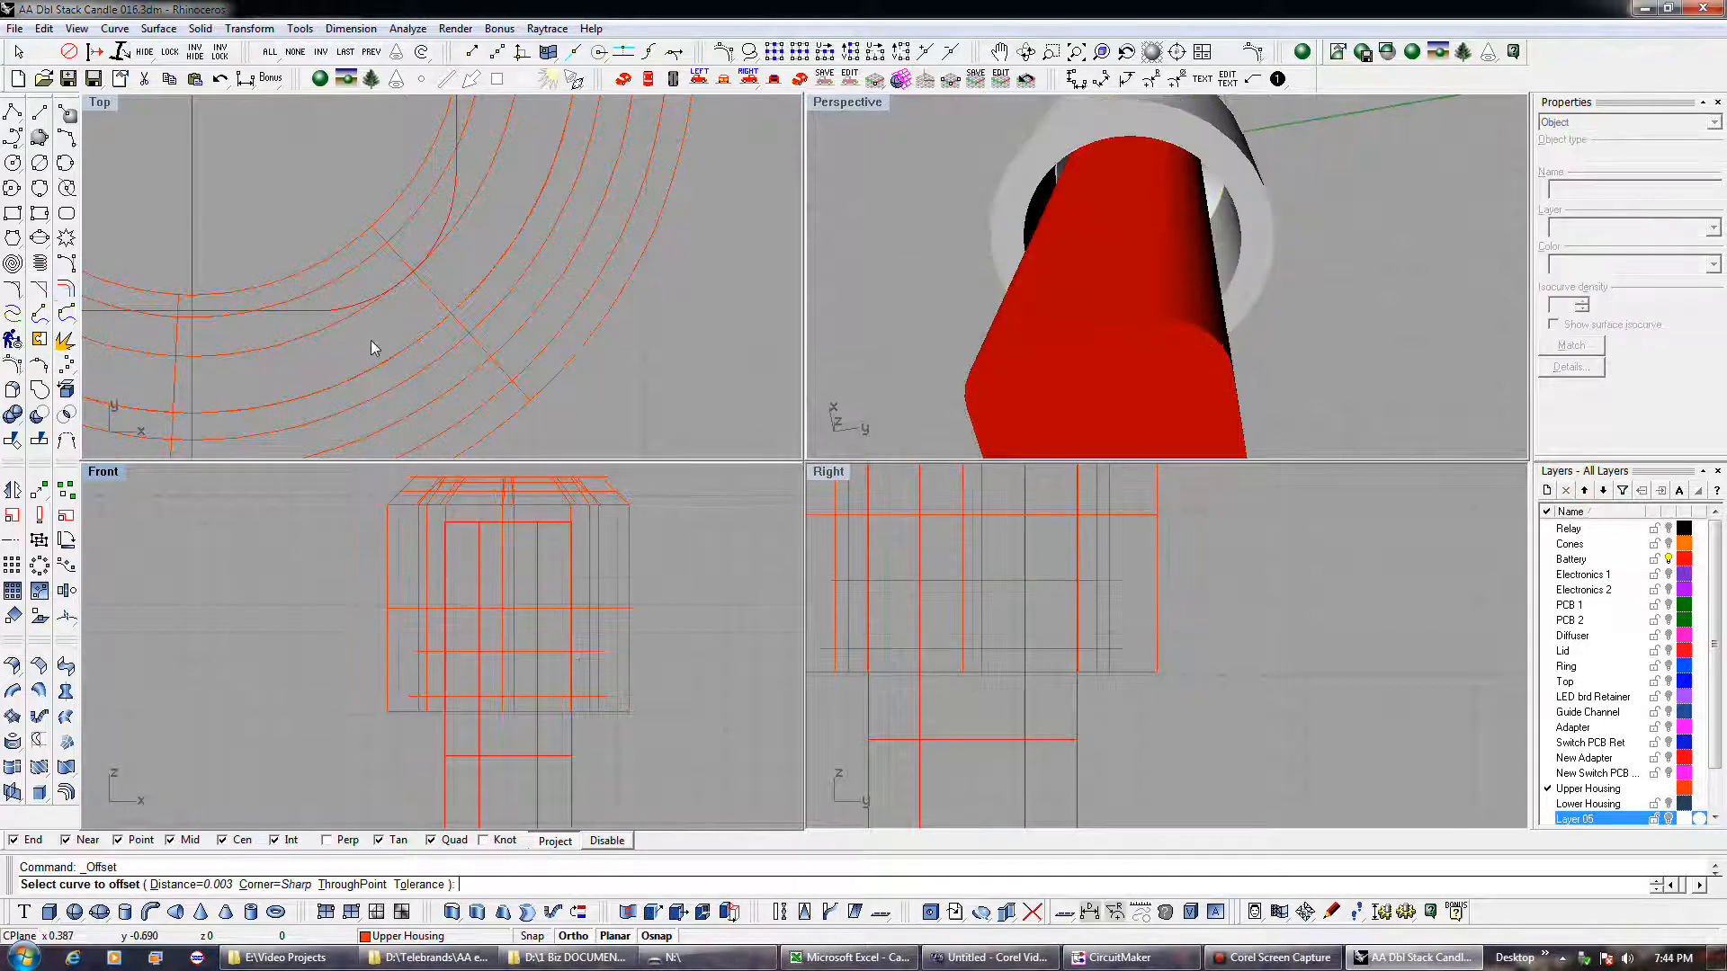
left_click(517, 413)
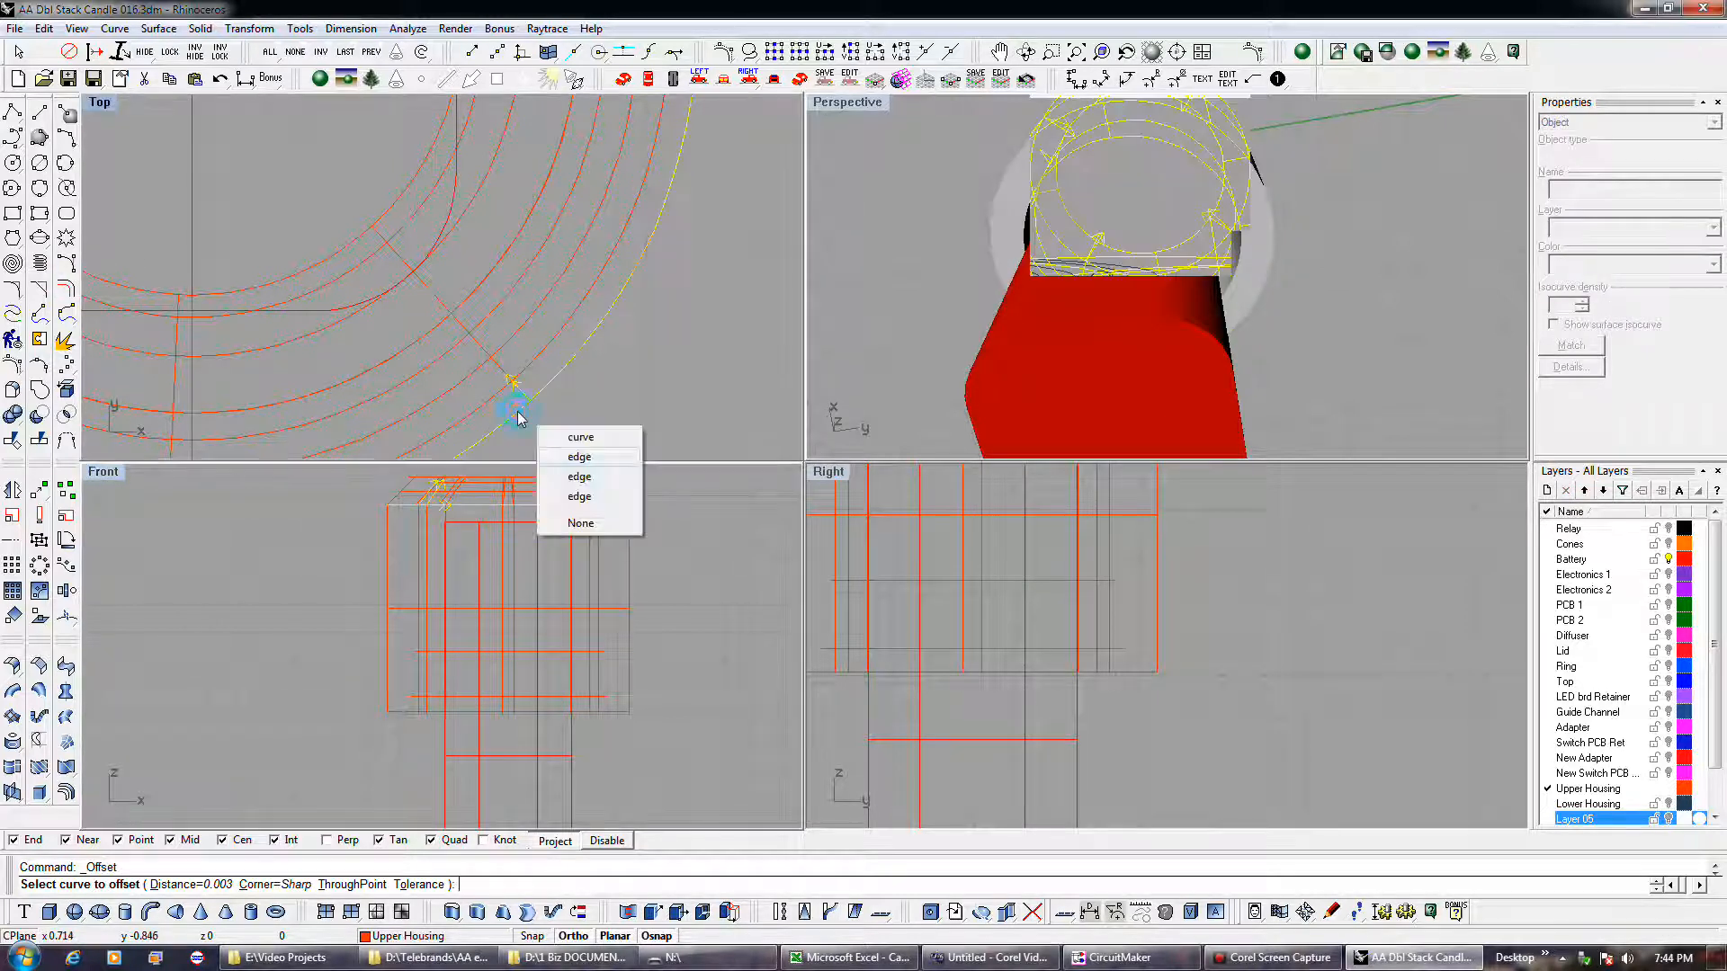
left_click(581, 438)
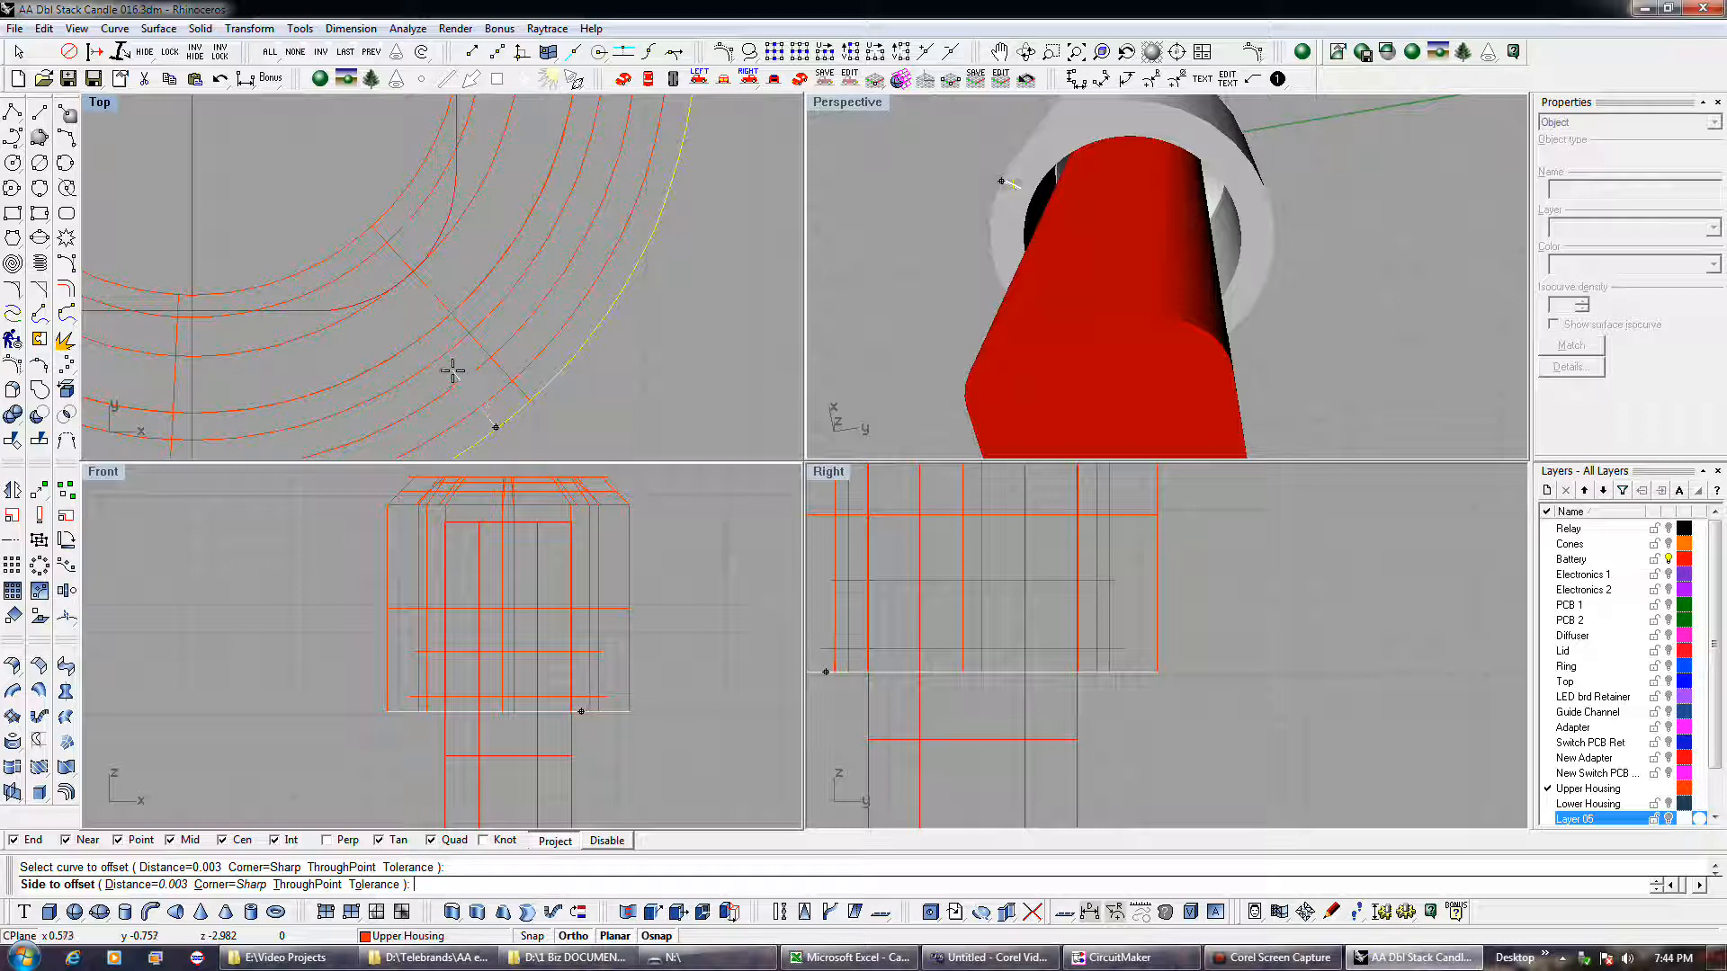
type(".06")
key("Return")
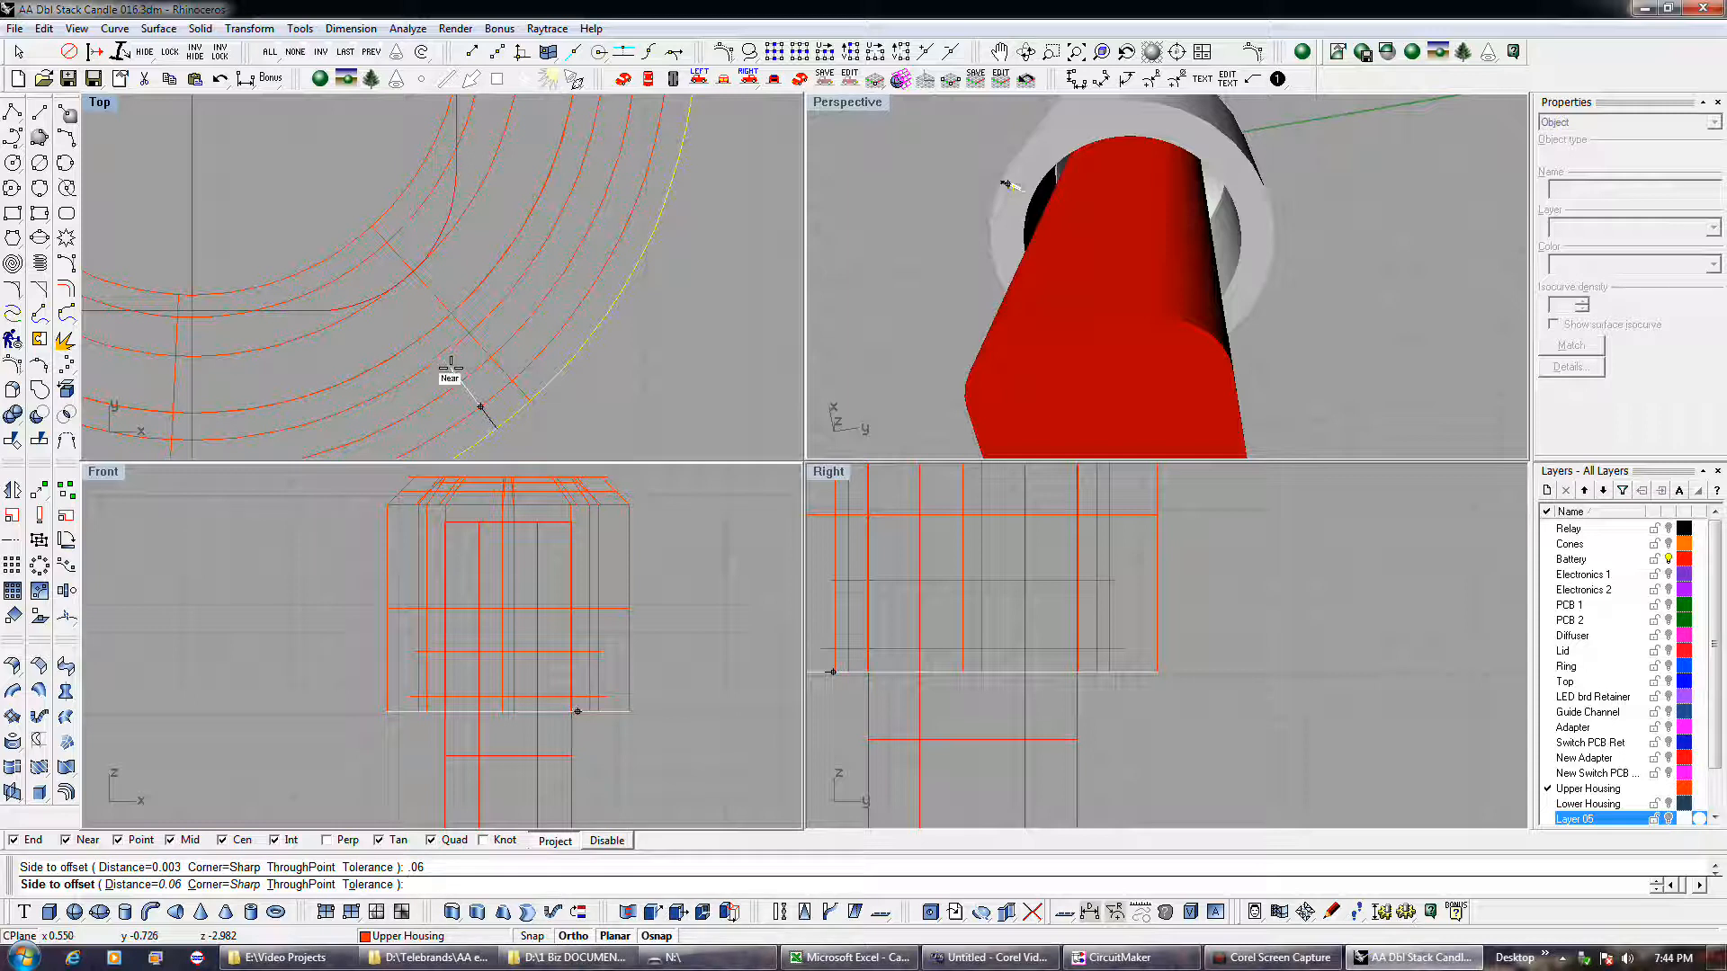
left_click(451, 364)
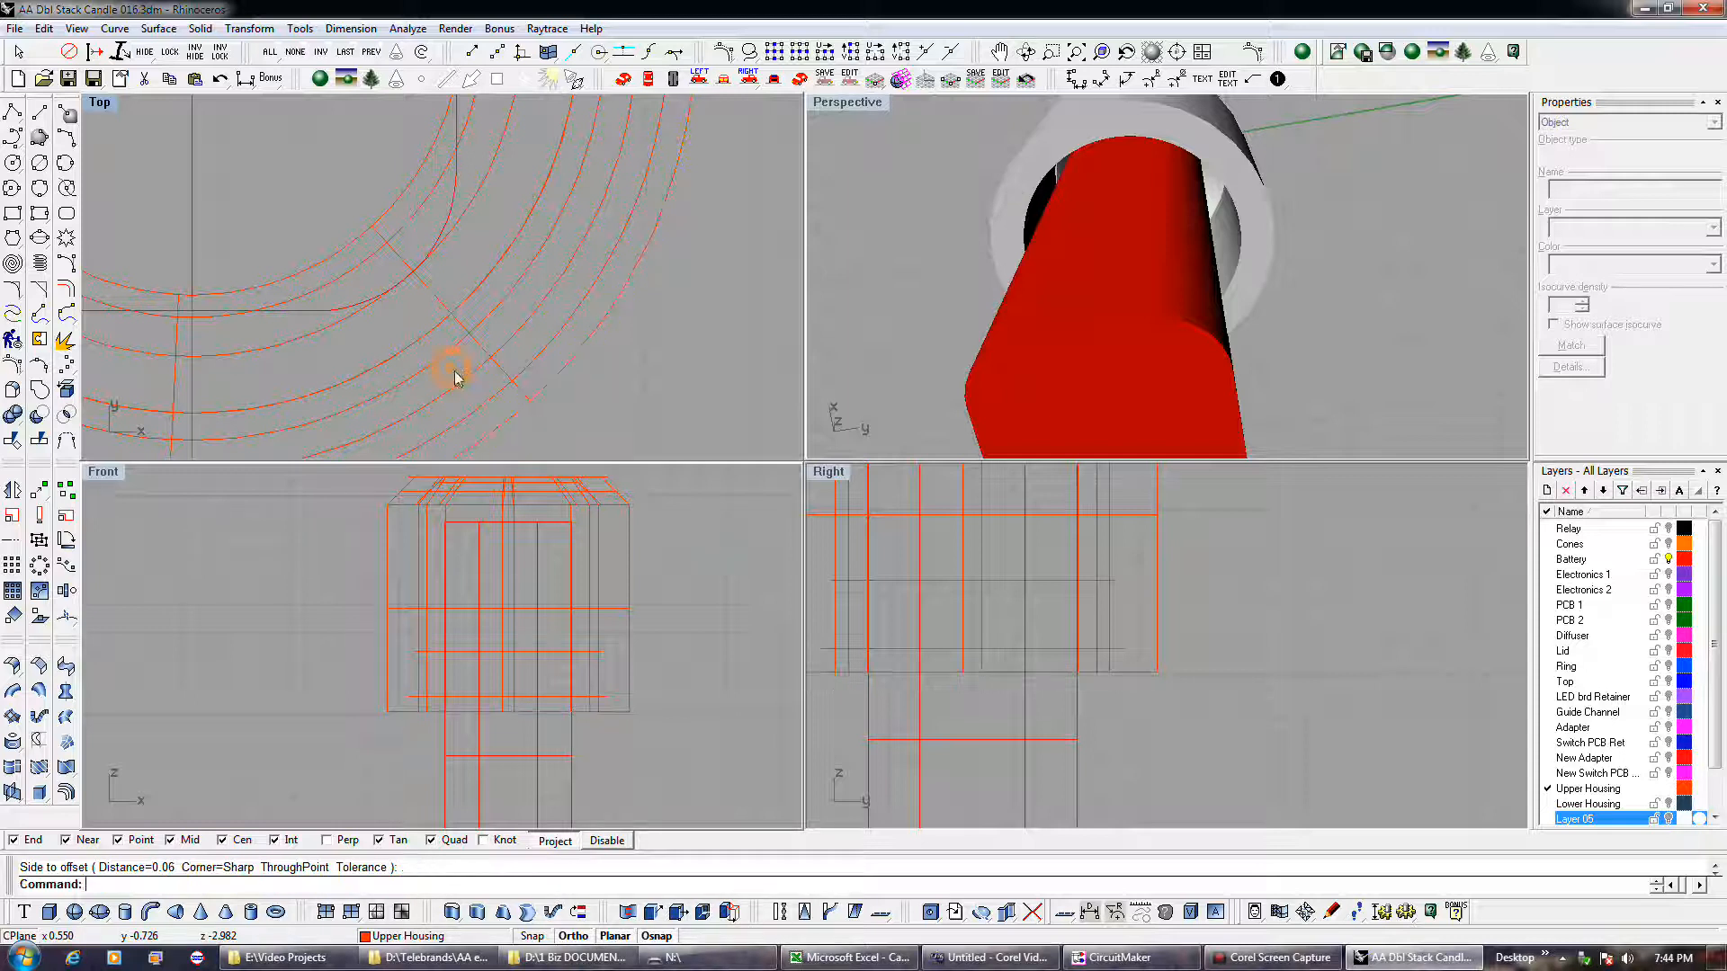
- Offset the upper housing's inner wall circle outward by 0.06
left_click(632, 559)
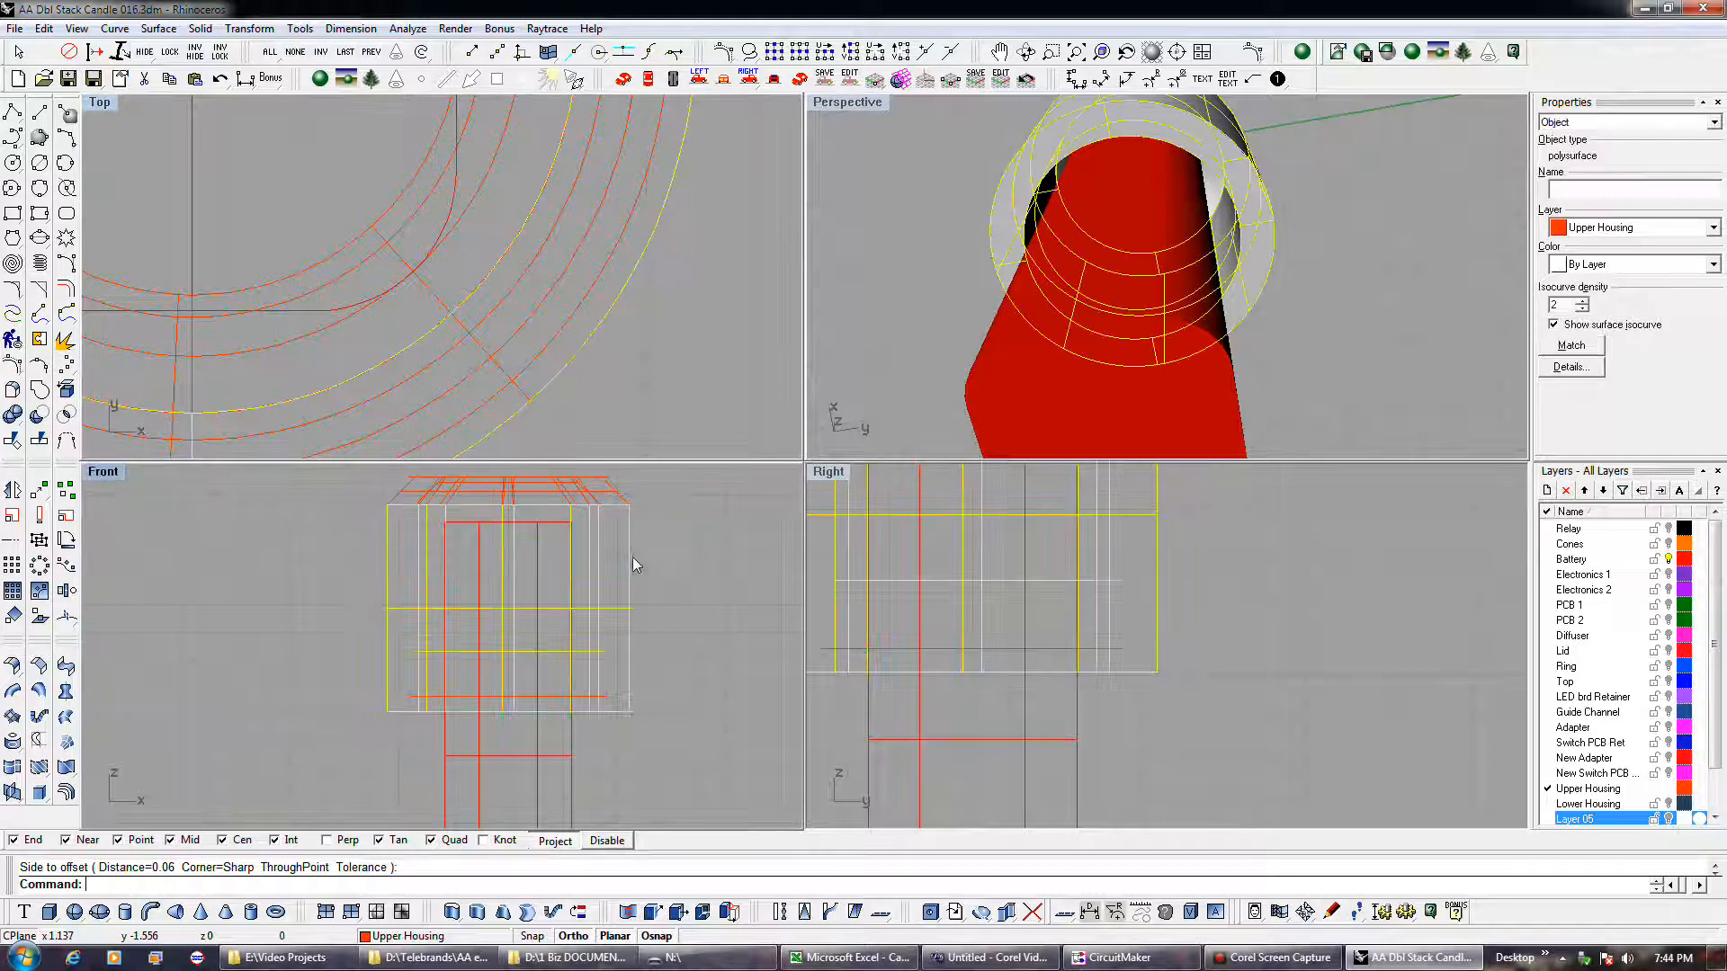
left_click(438, 349)
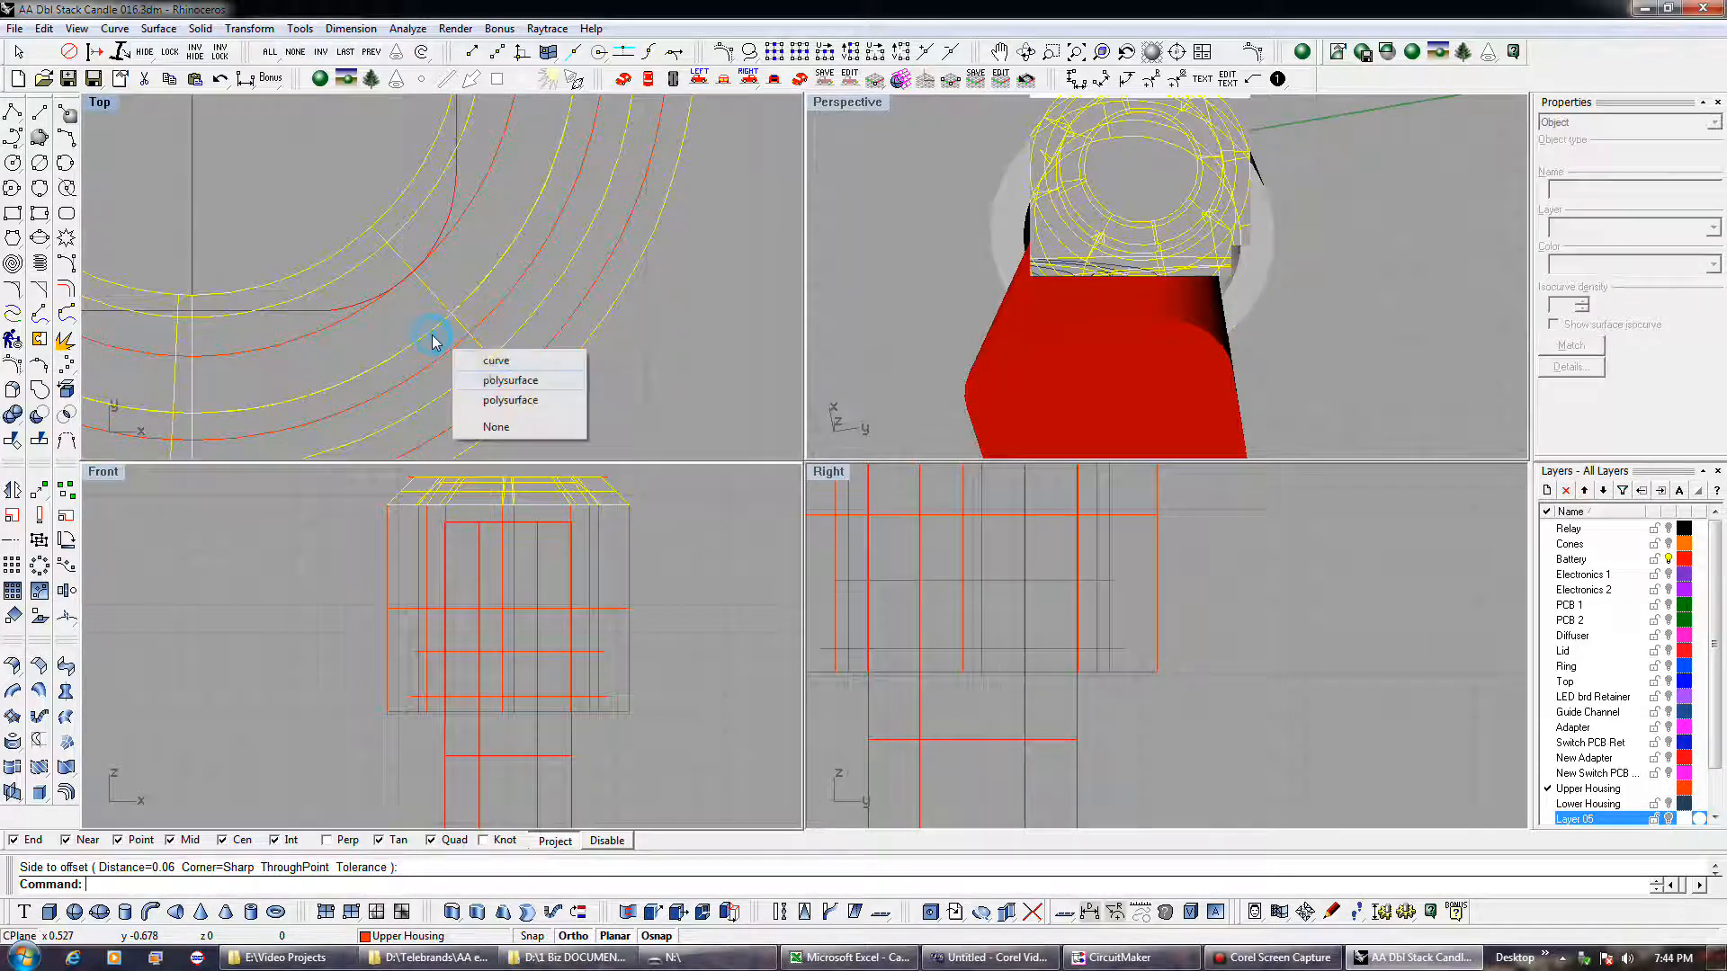
left_click(483, 363)
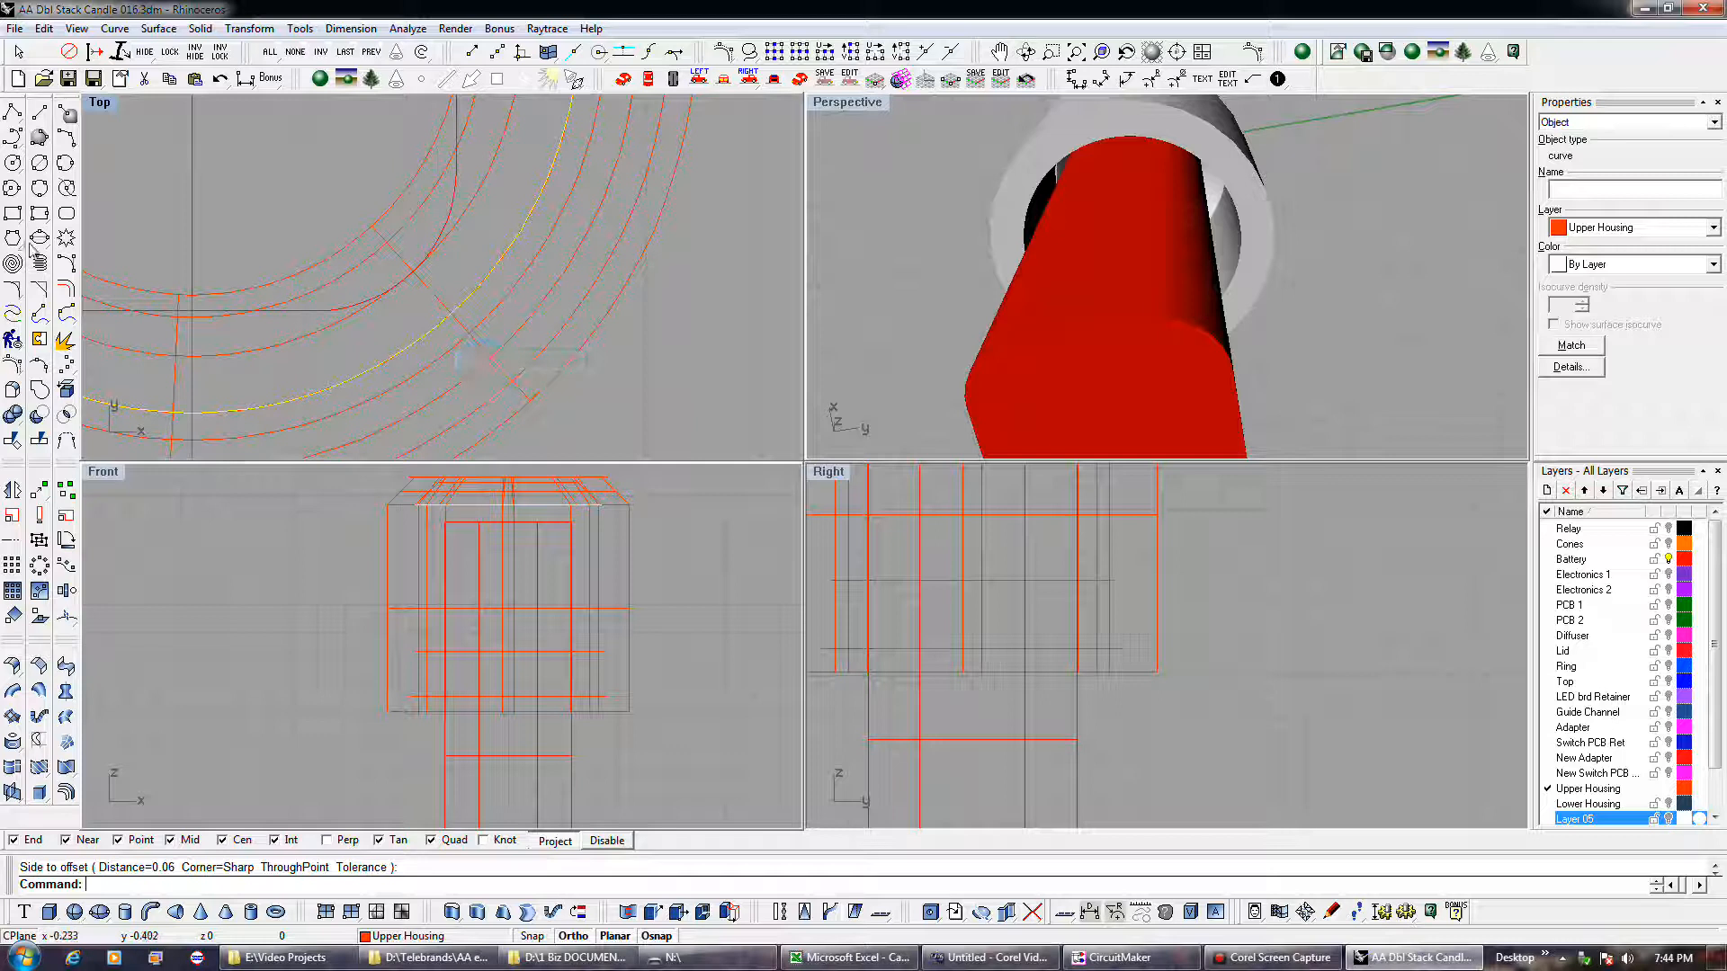
left_click(66, 287)
left_click(464, 385)
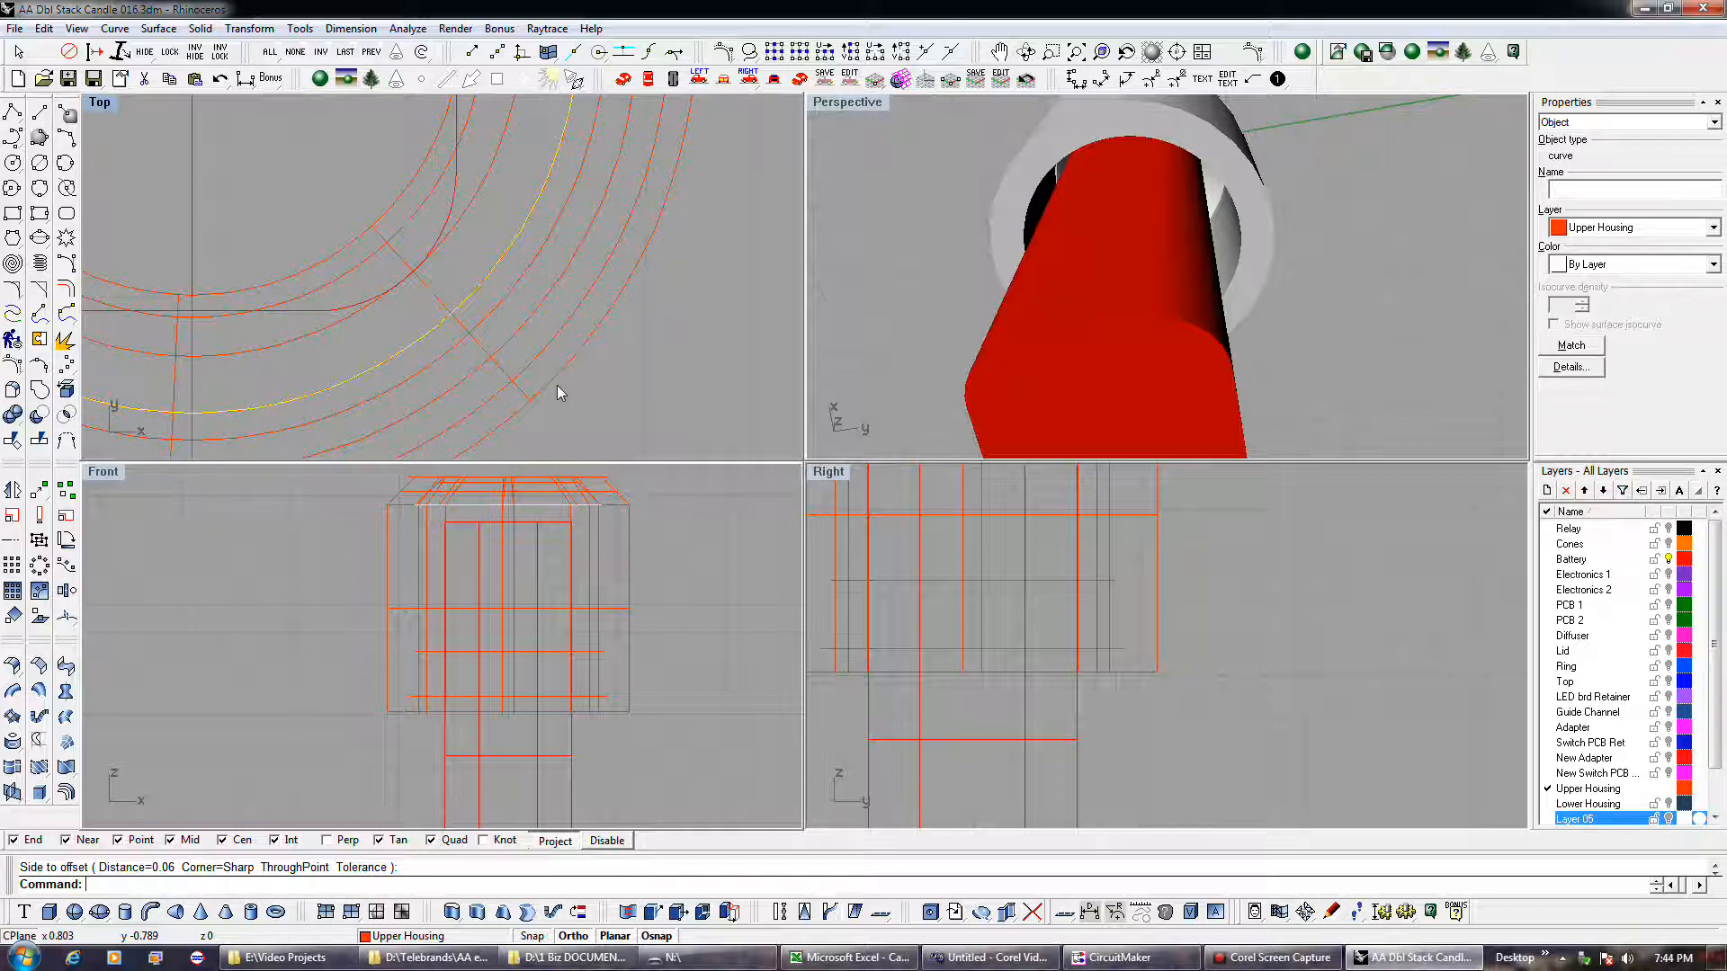
- Offset the circle at the upper housing's top, just outside the inner wall circle, outward by 0.04, and show the hidden thread solid
left_click(452, 363)
left_click(453, 364)
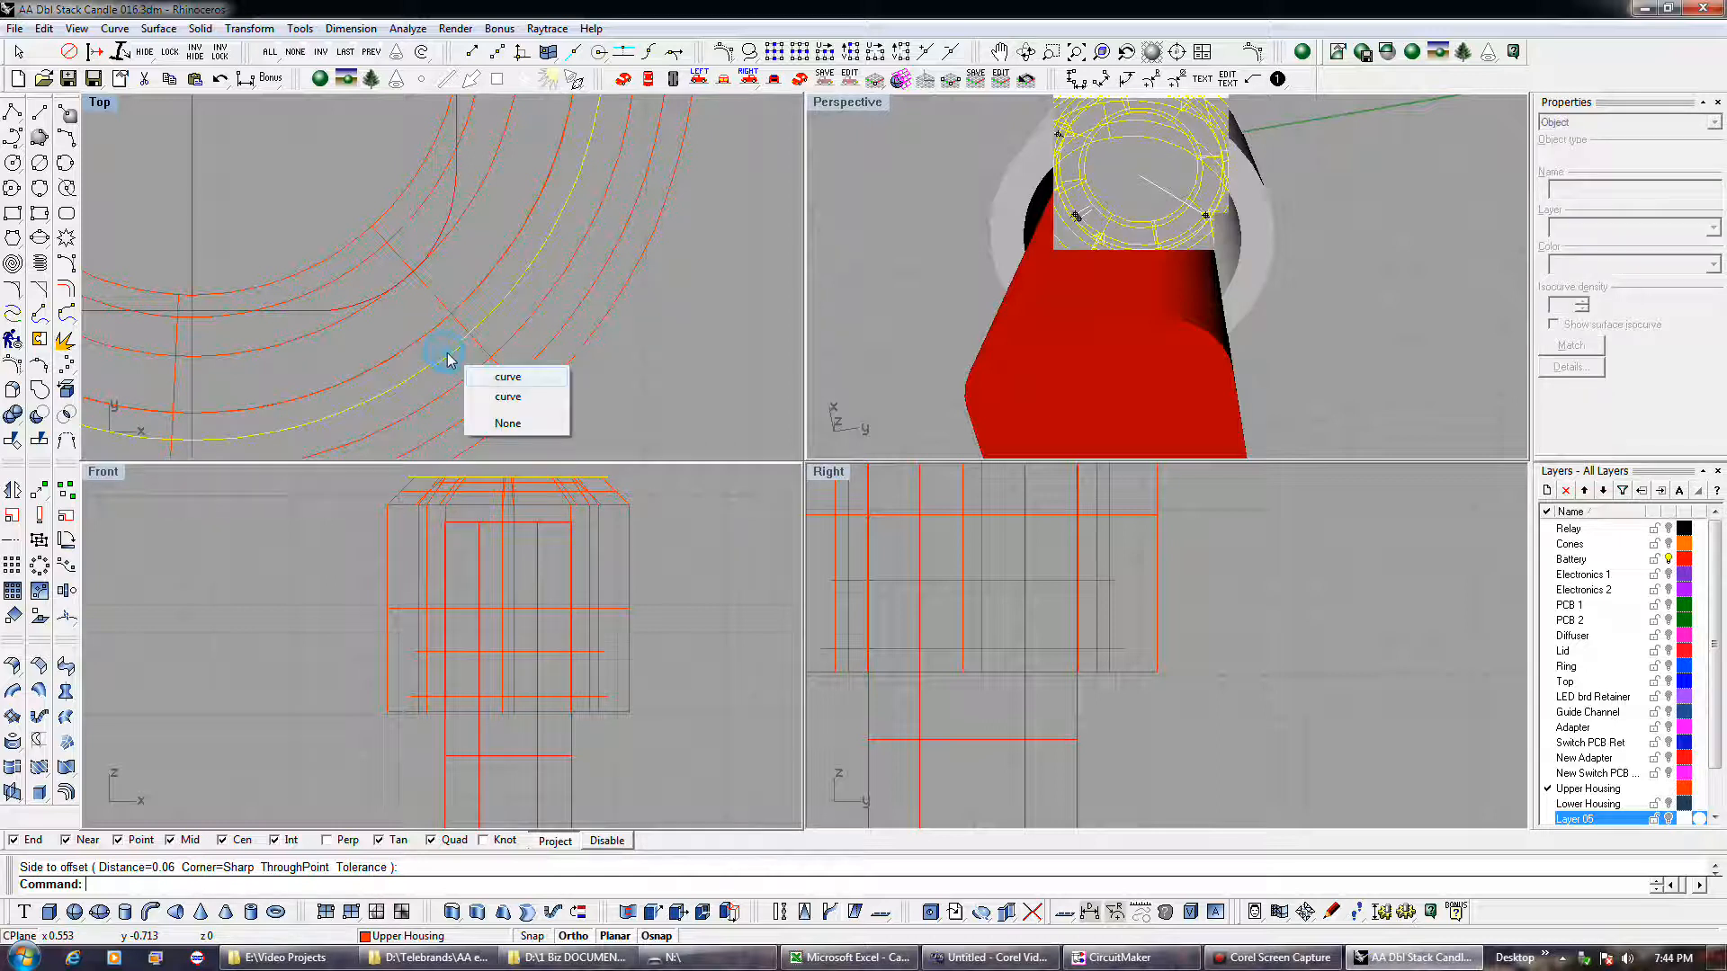
left_click(502, 382)
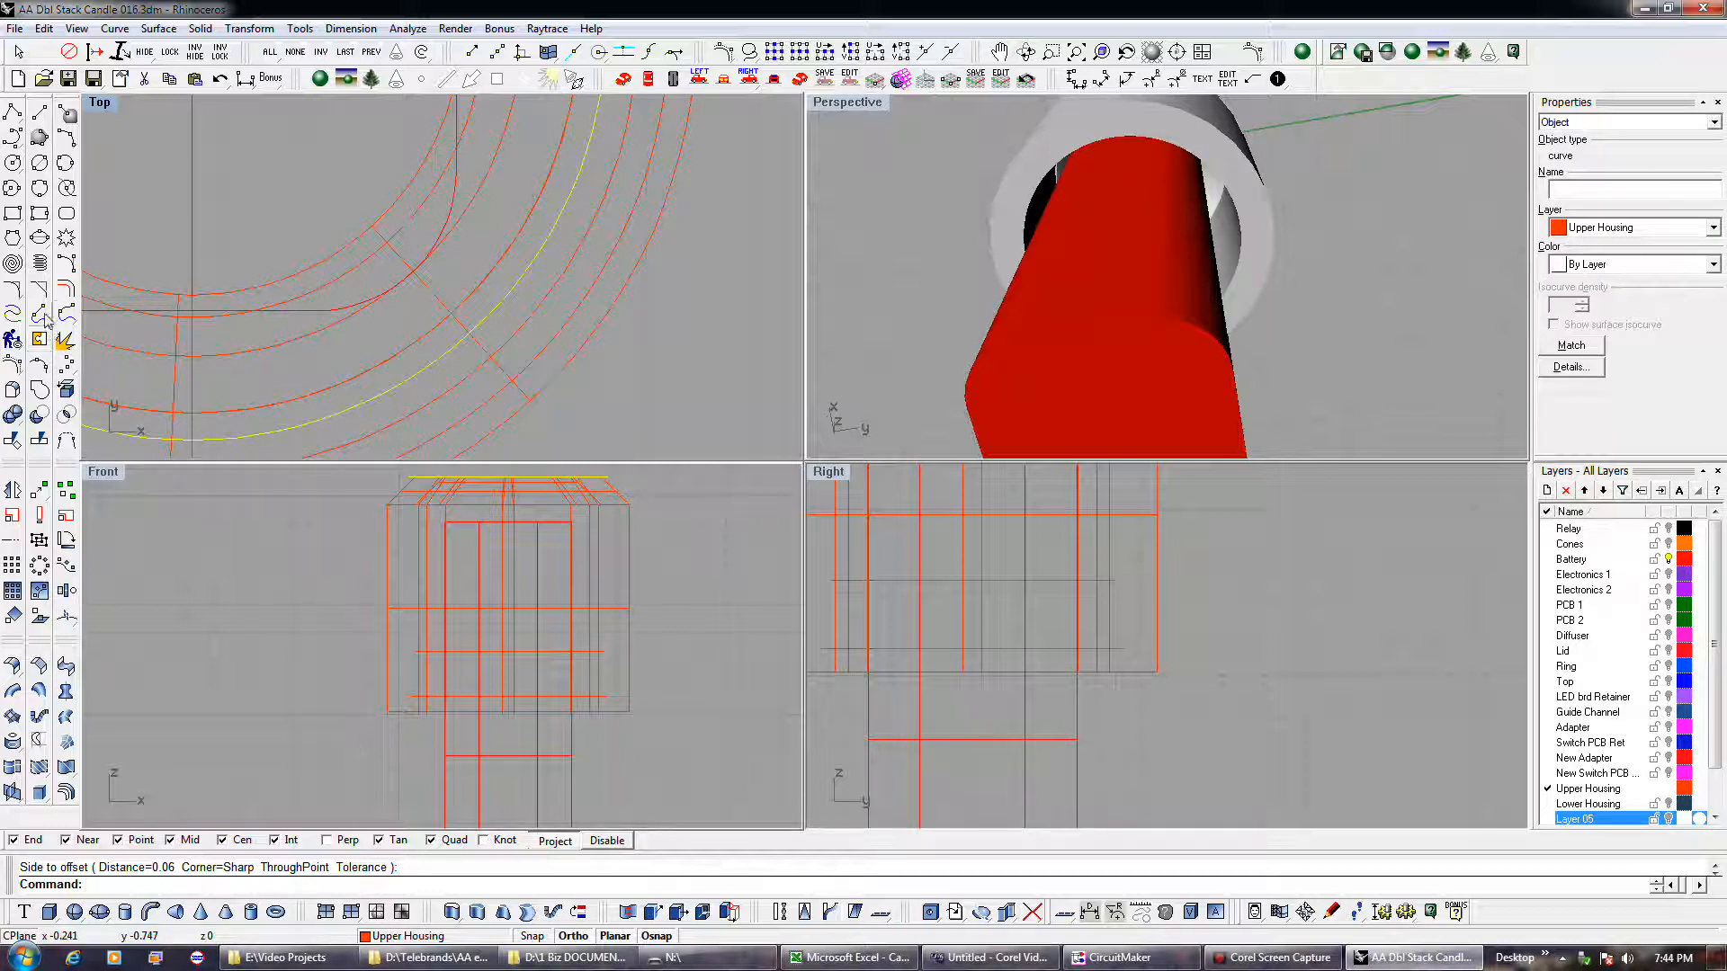
left_click(63, 293)
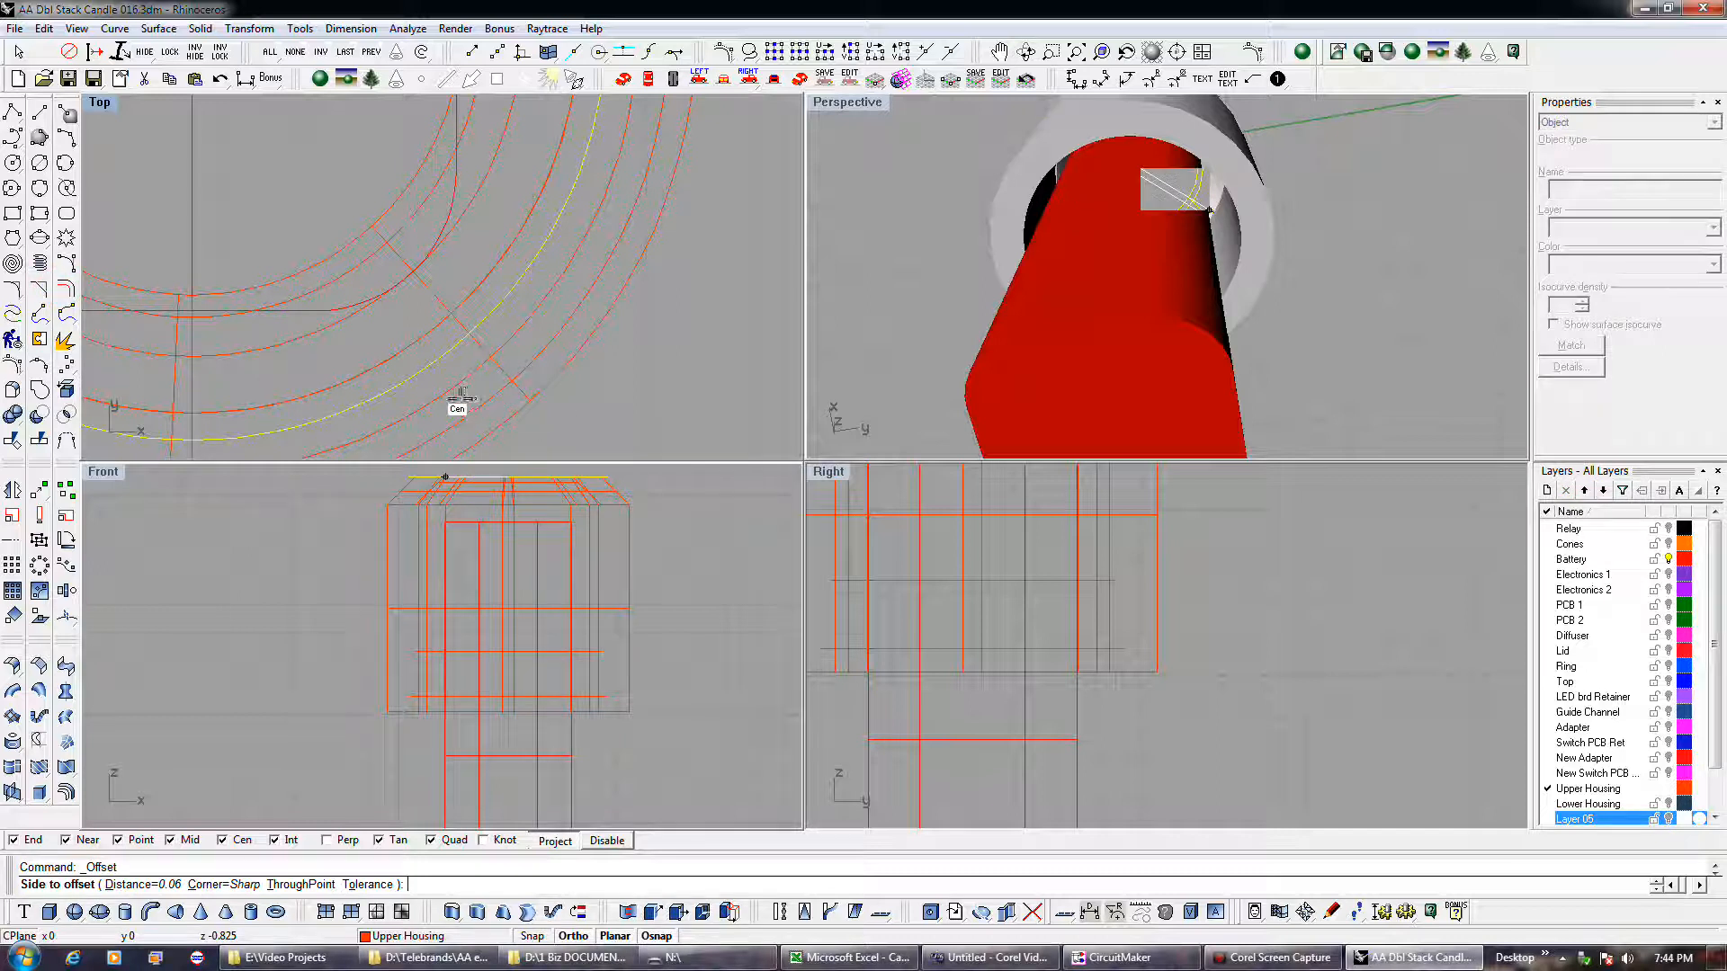
type(".03")
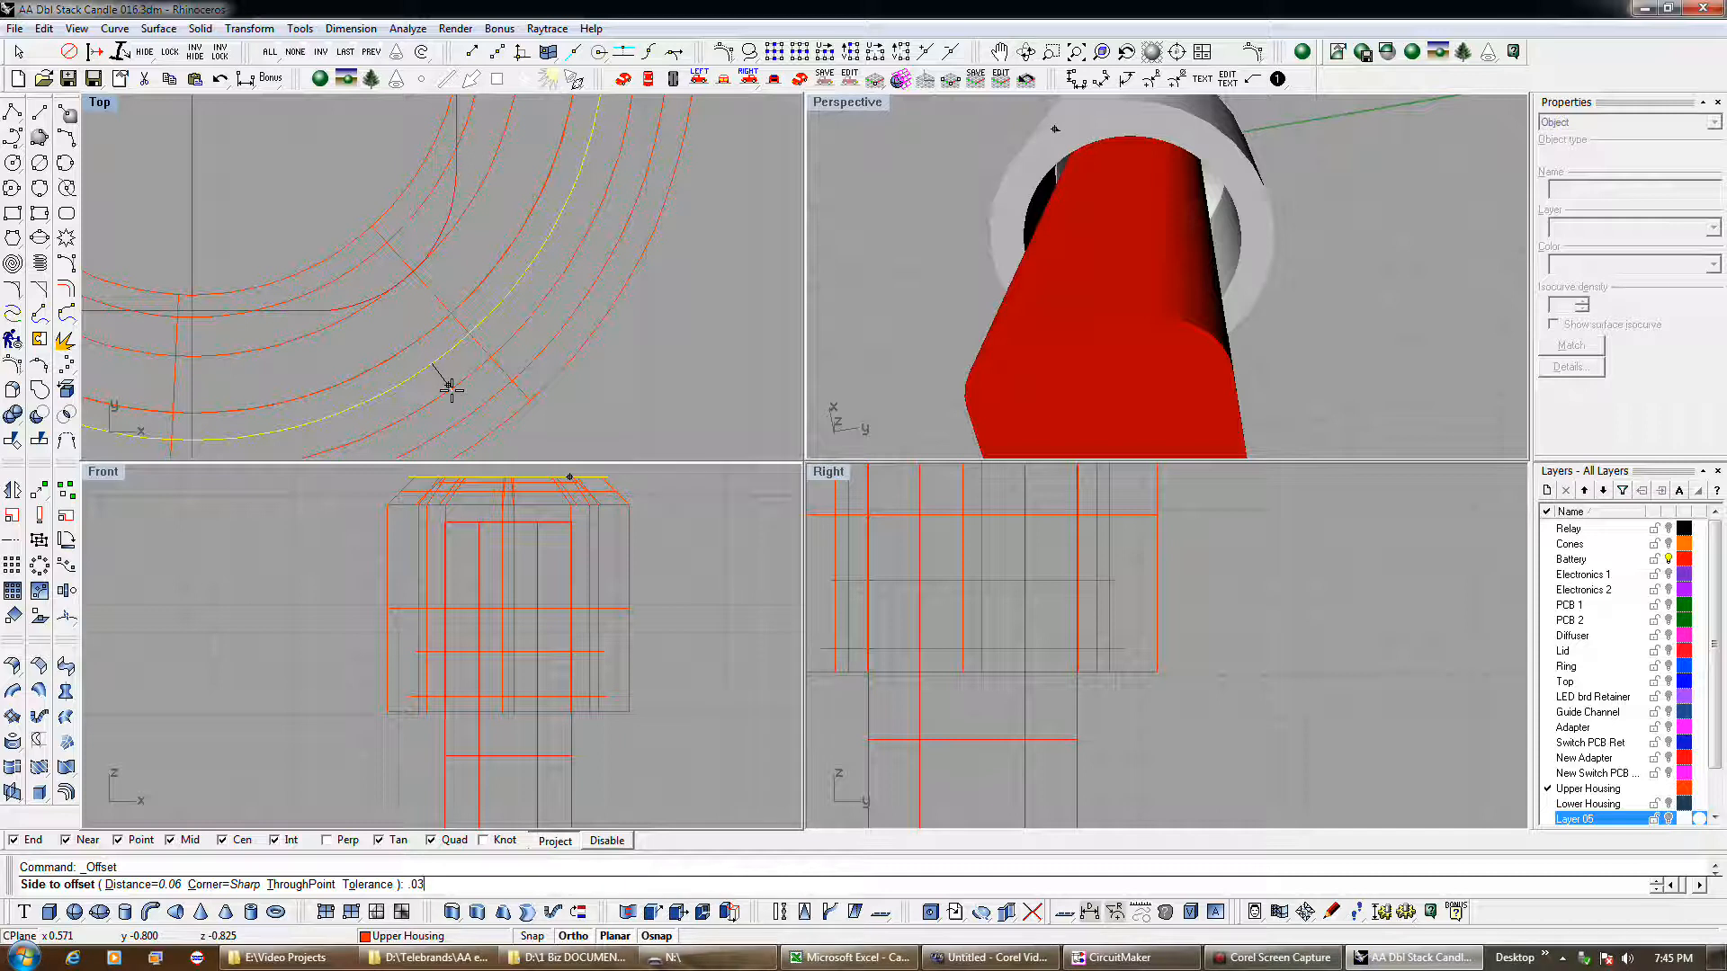
key("Return")
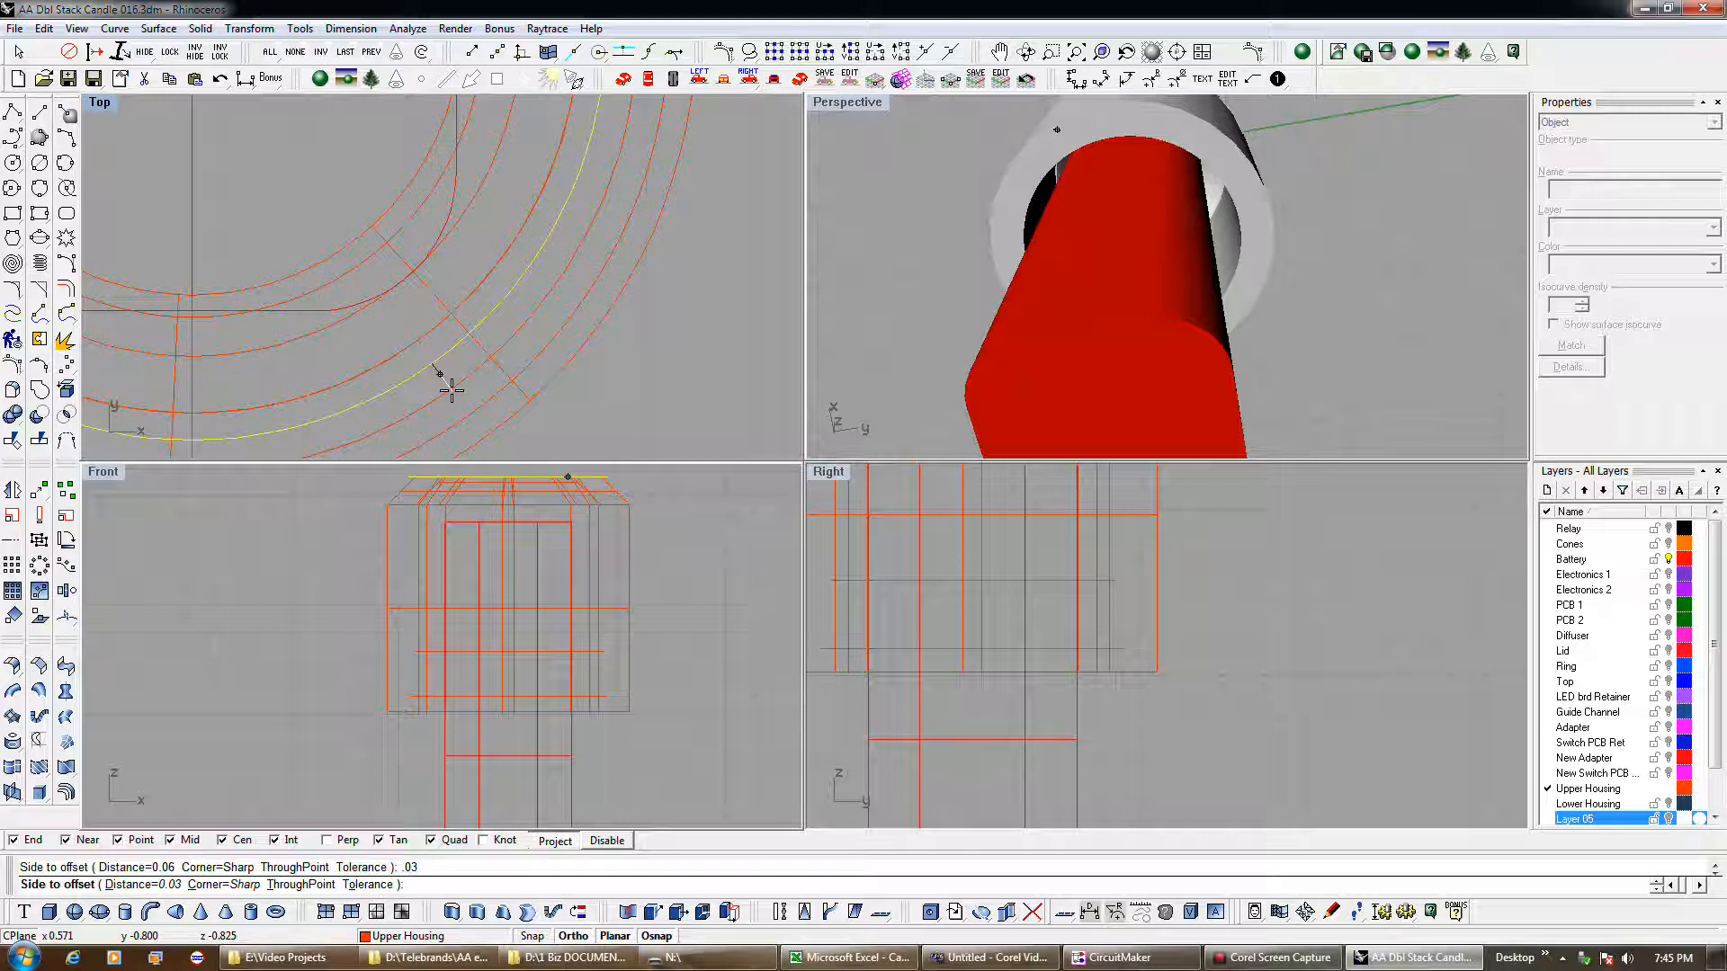
type(".04")
key("Return")
left_click(450, 388)
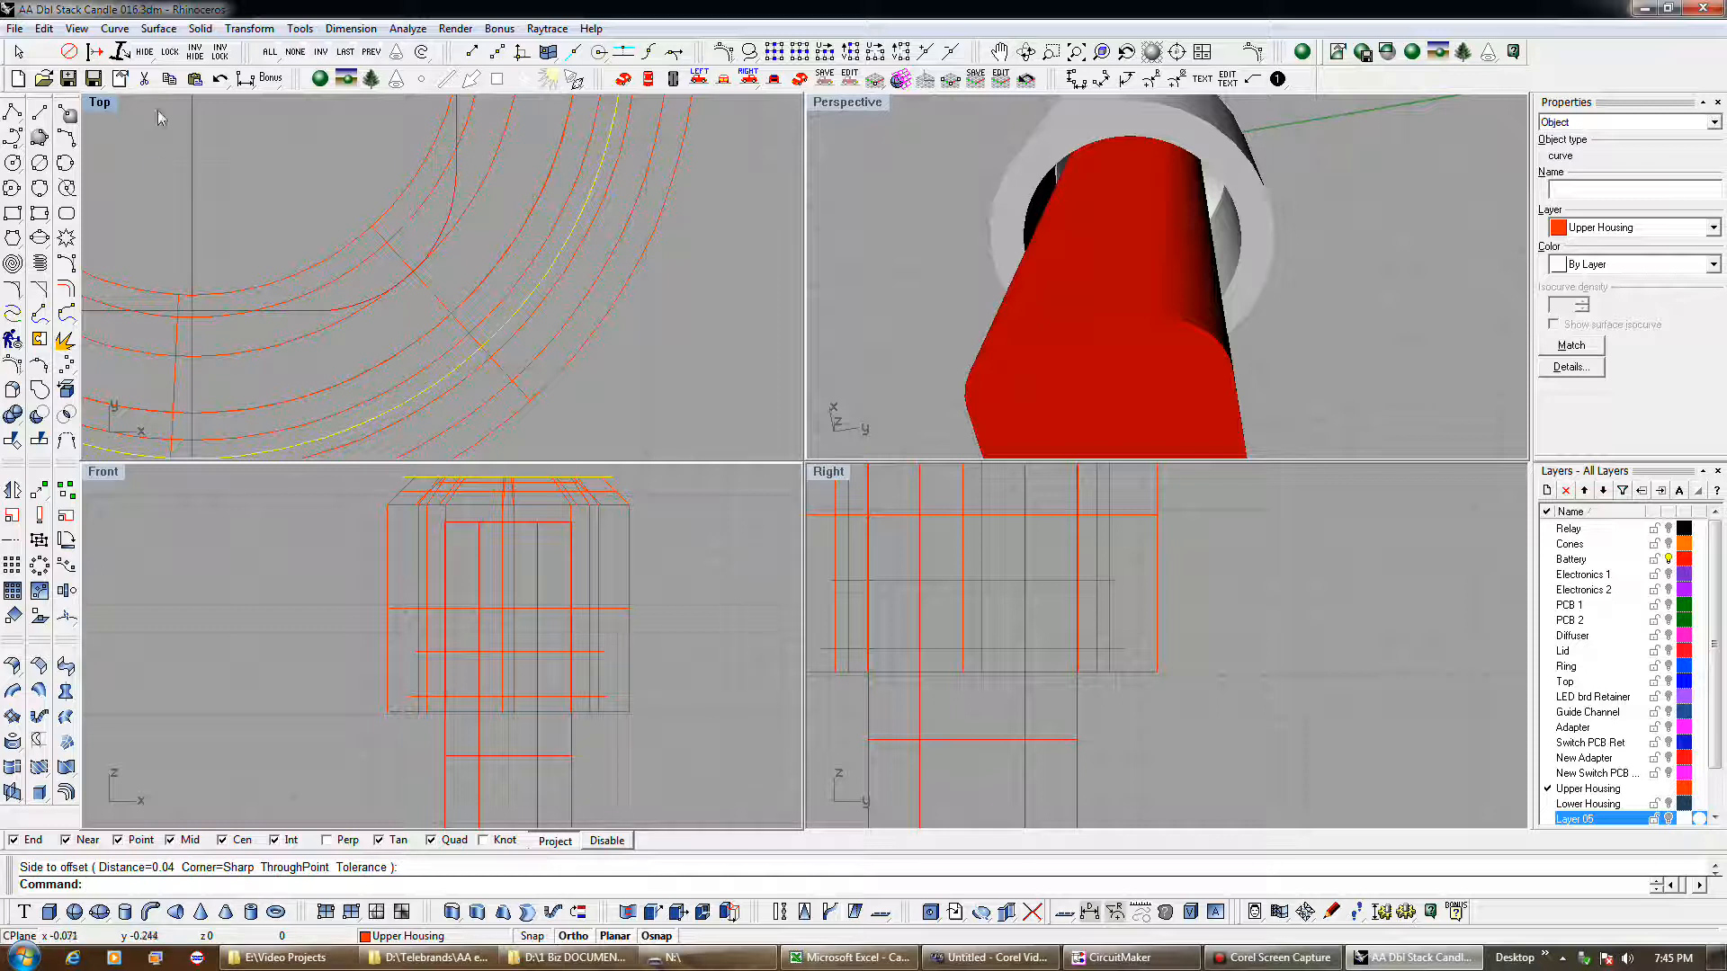
right_click(144, 54)
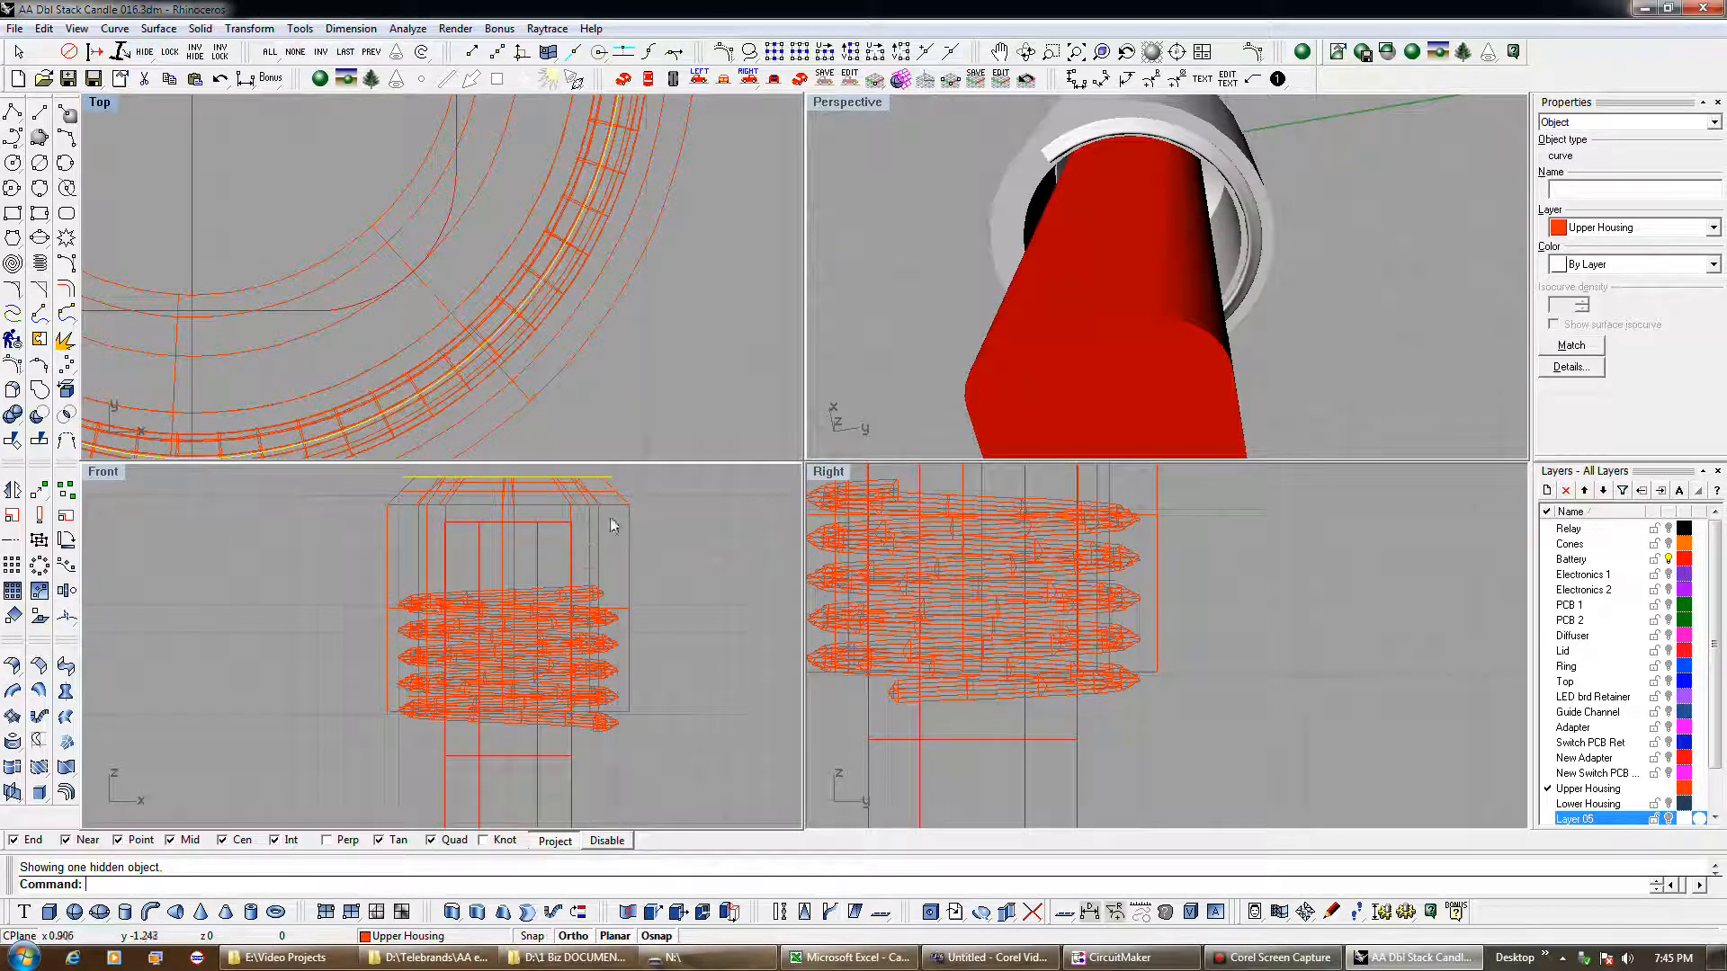
- Move the selected circle down from the upper housing's top to just above the start of the thread solid
scroll(613, 497, "up", 2)
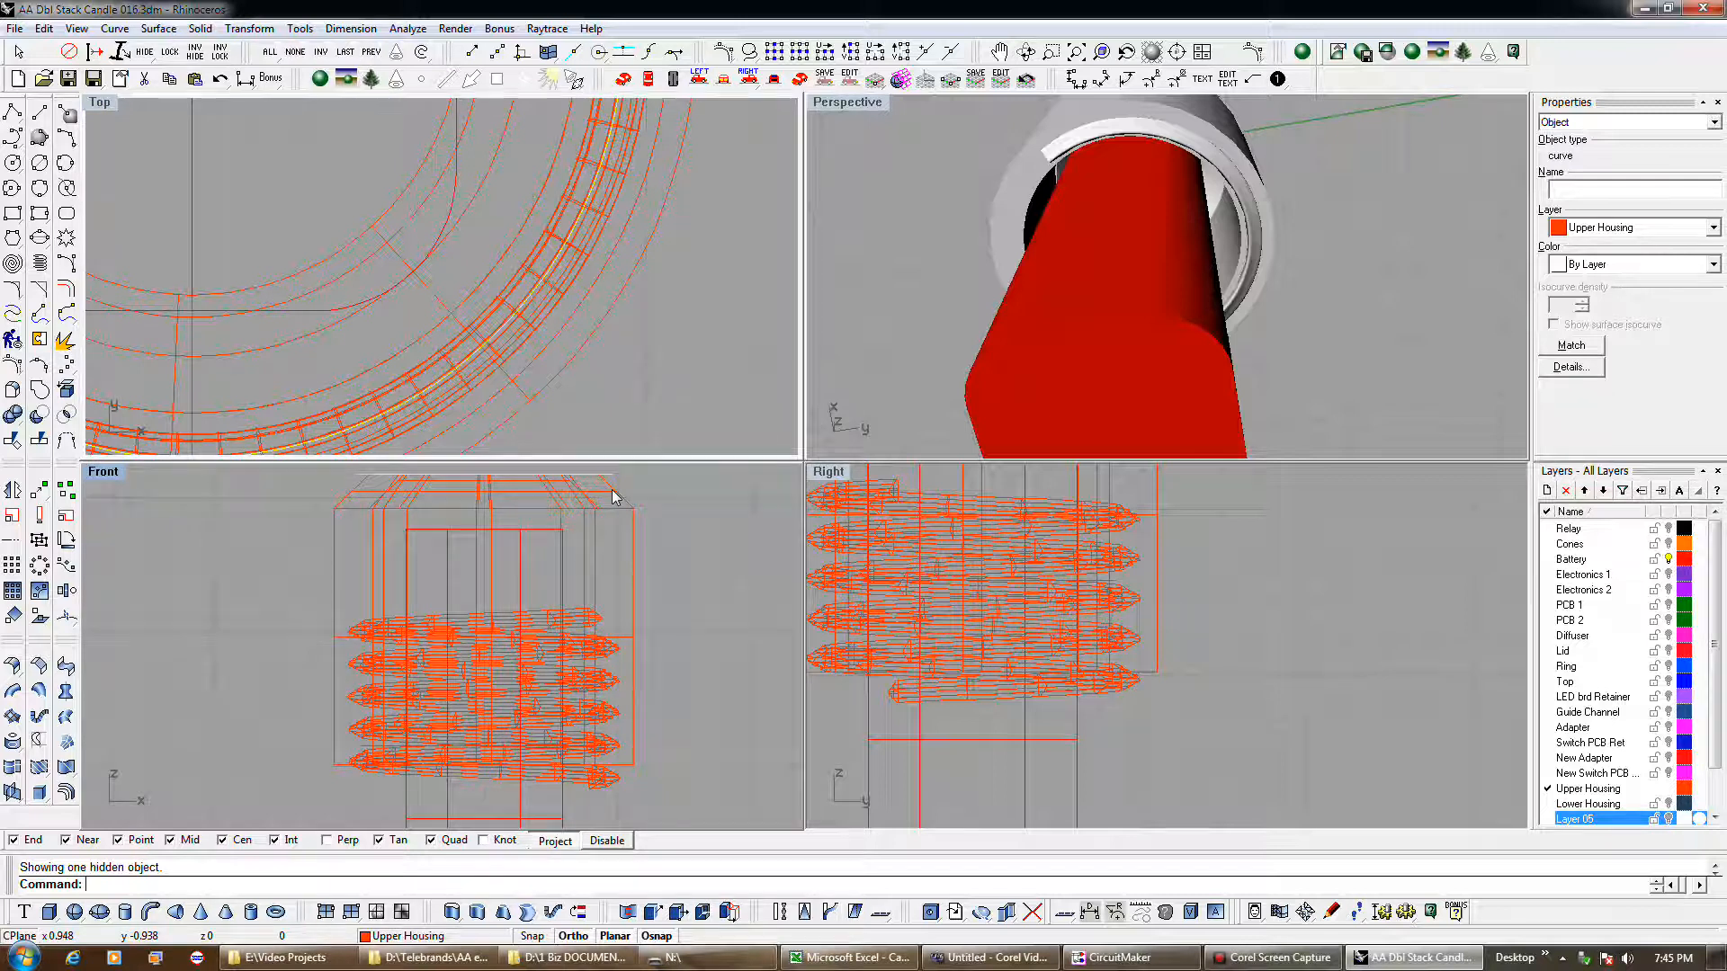
key("alt+Down")
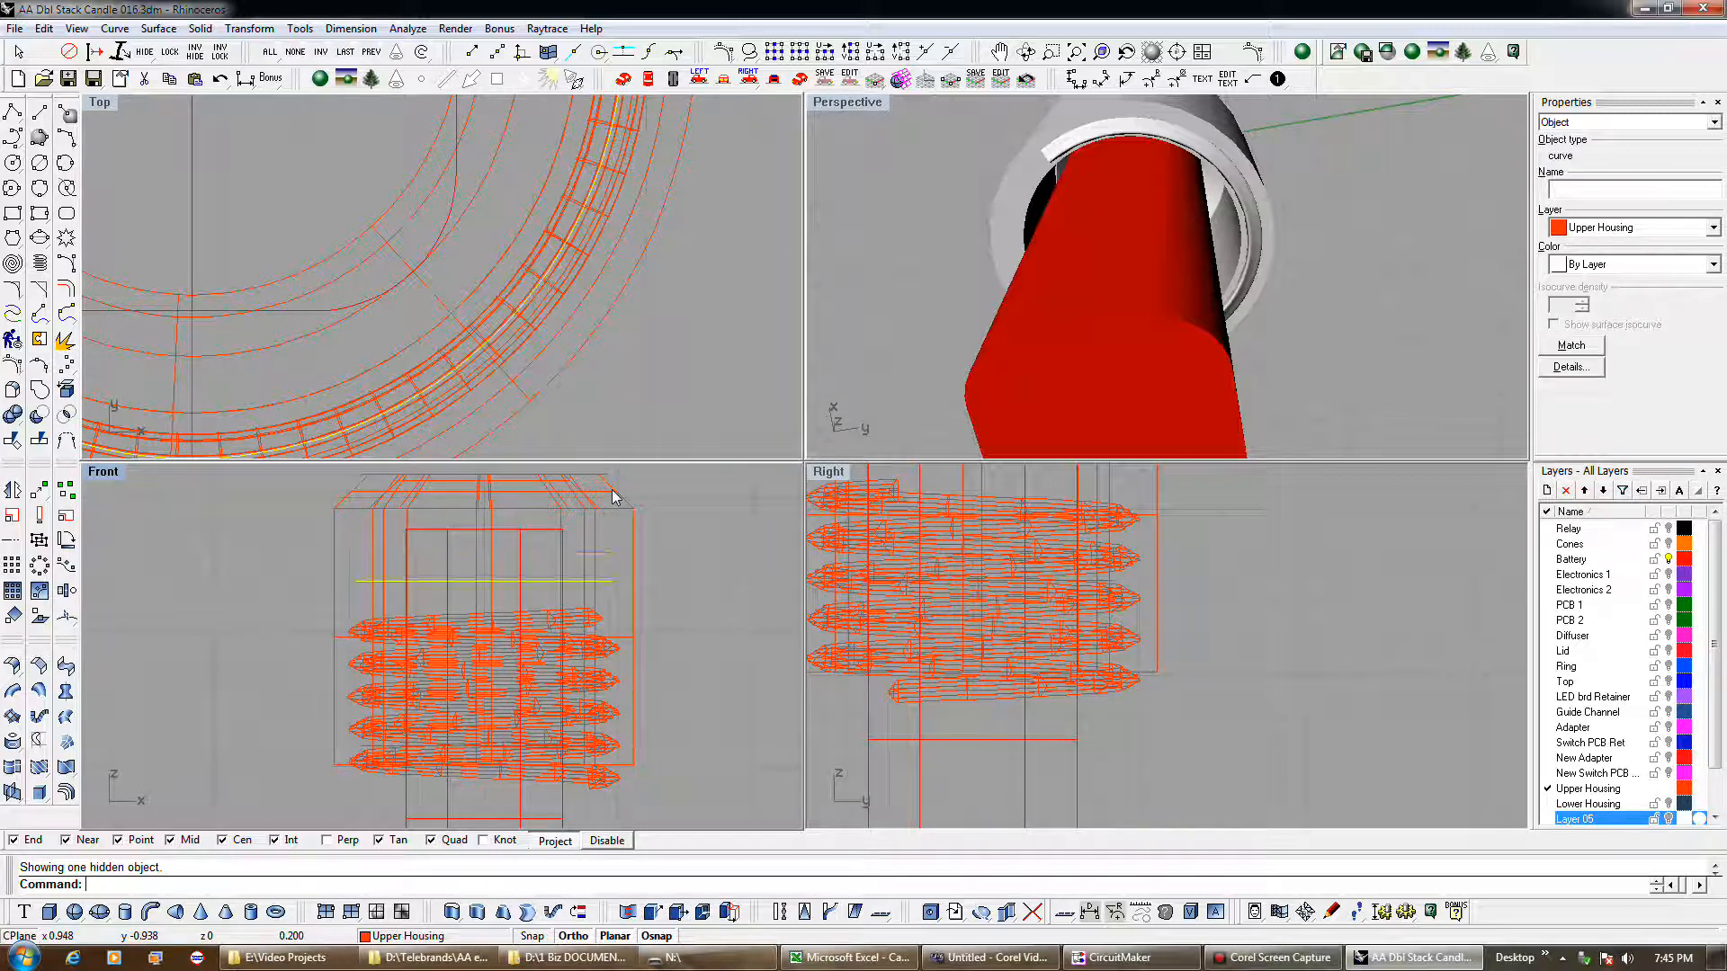
key("alt+Down")
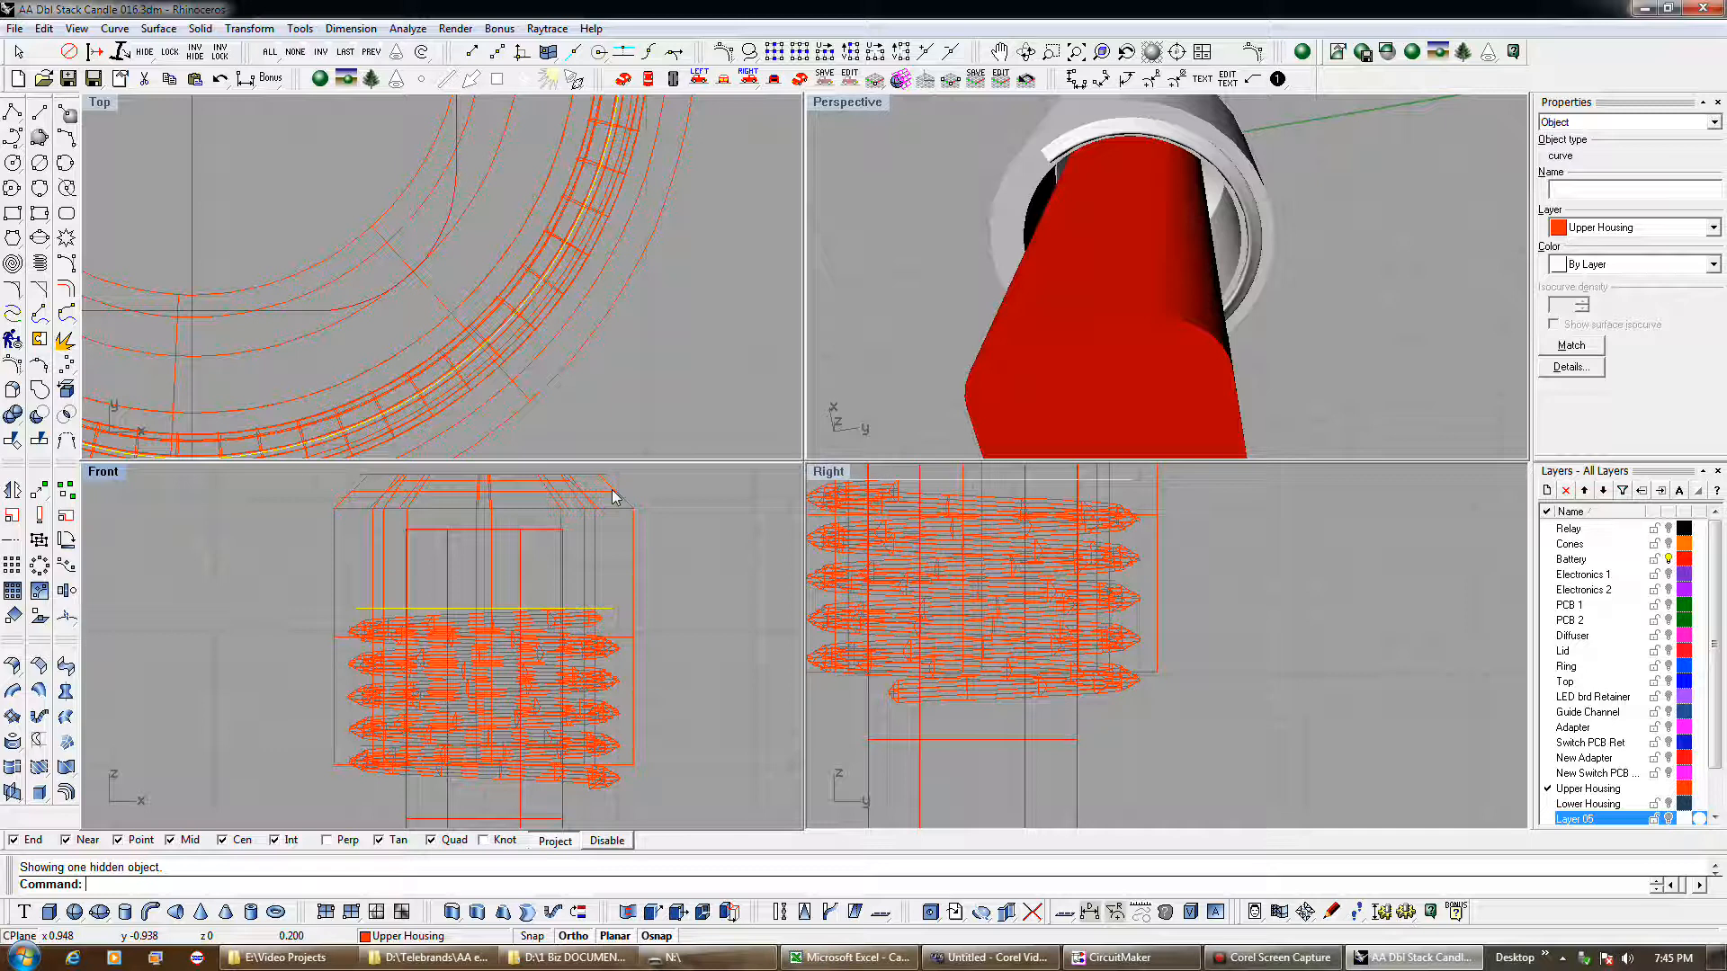
key("ctrl+alt+Up")
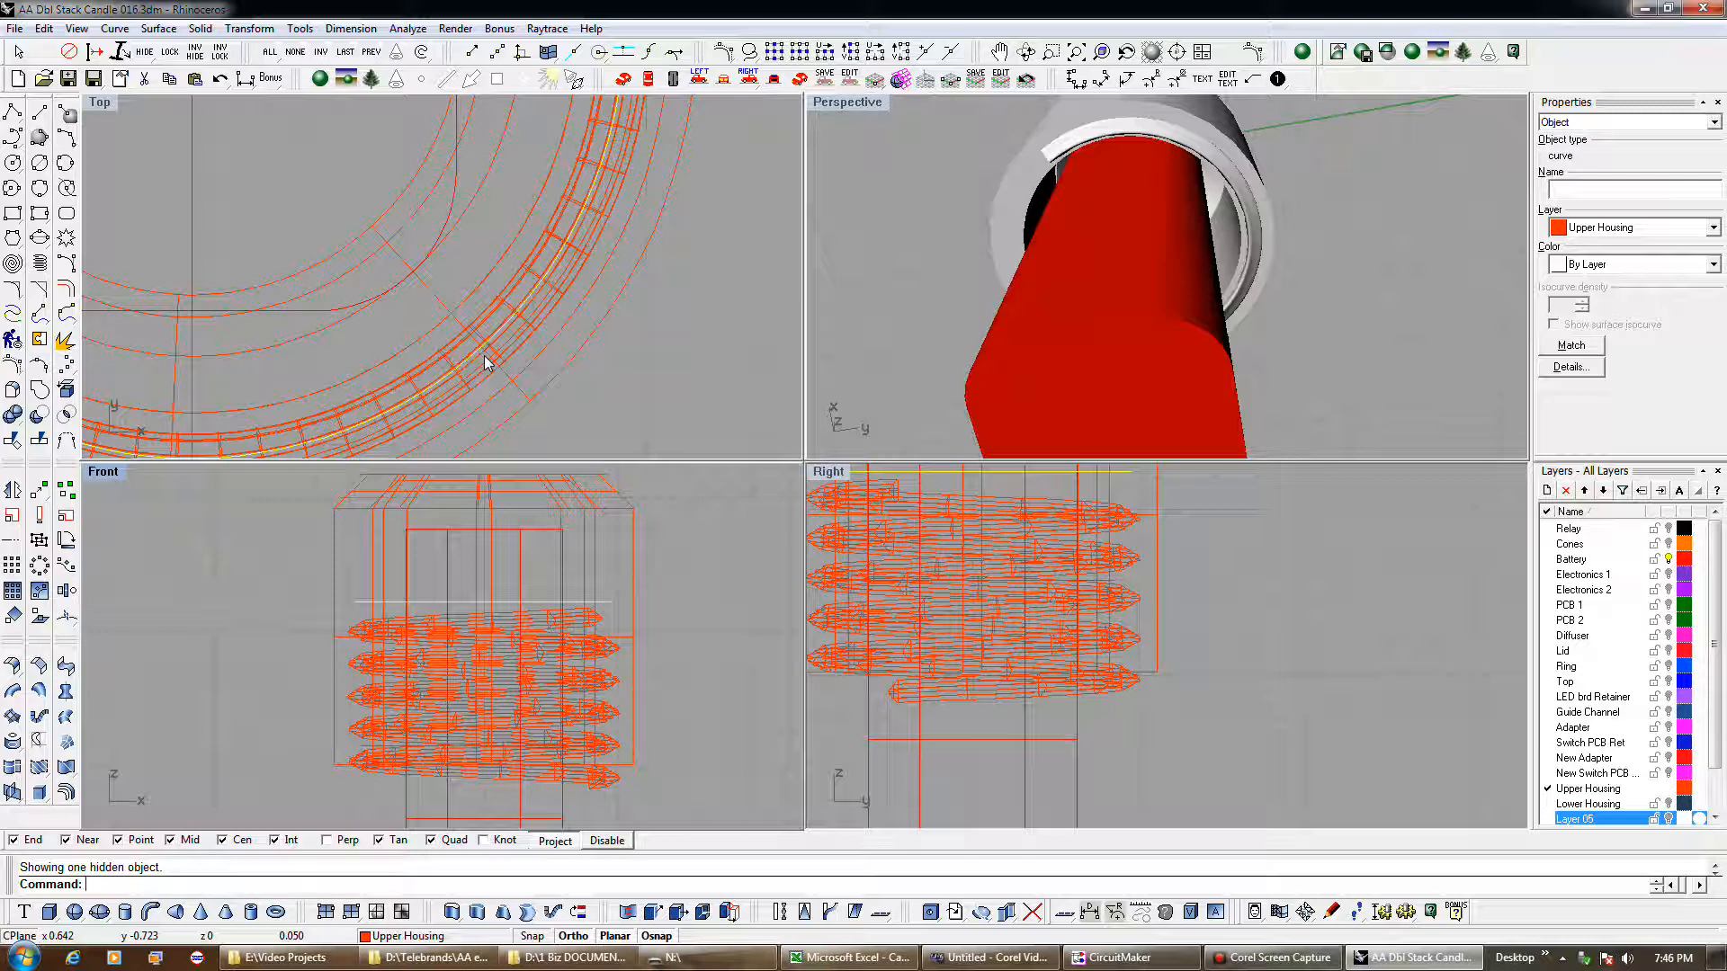
right_click(485, 357)
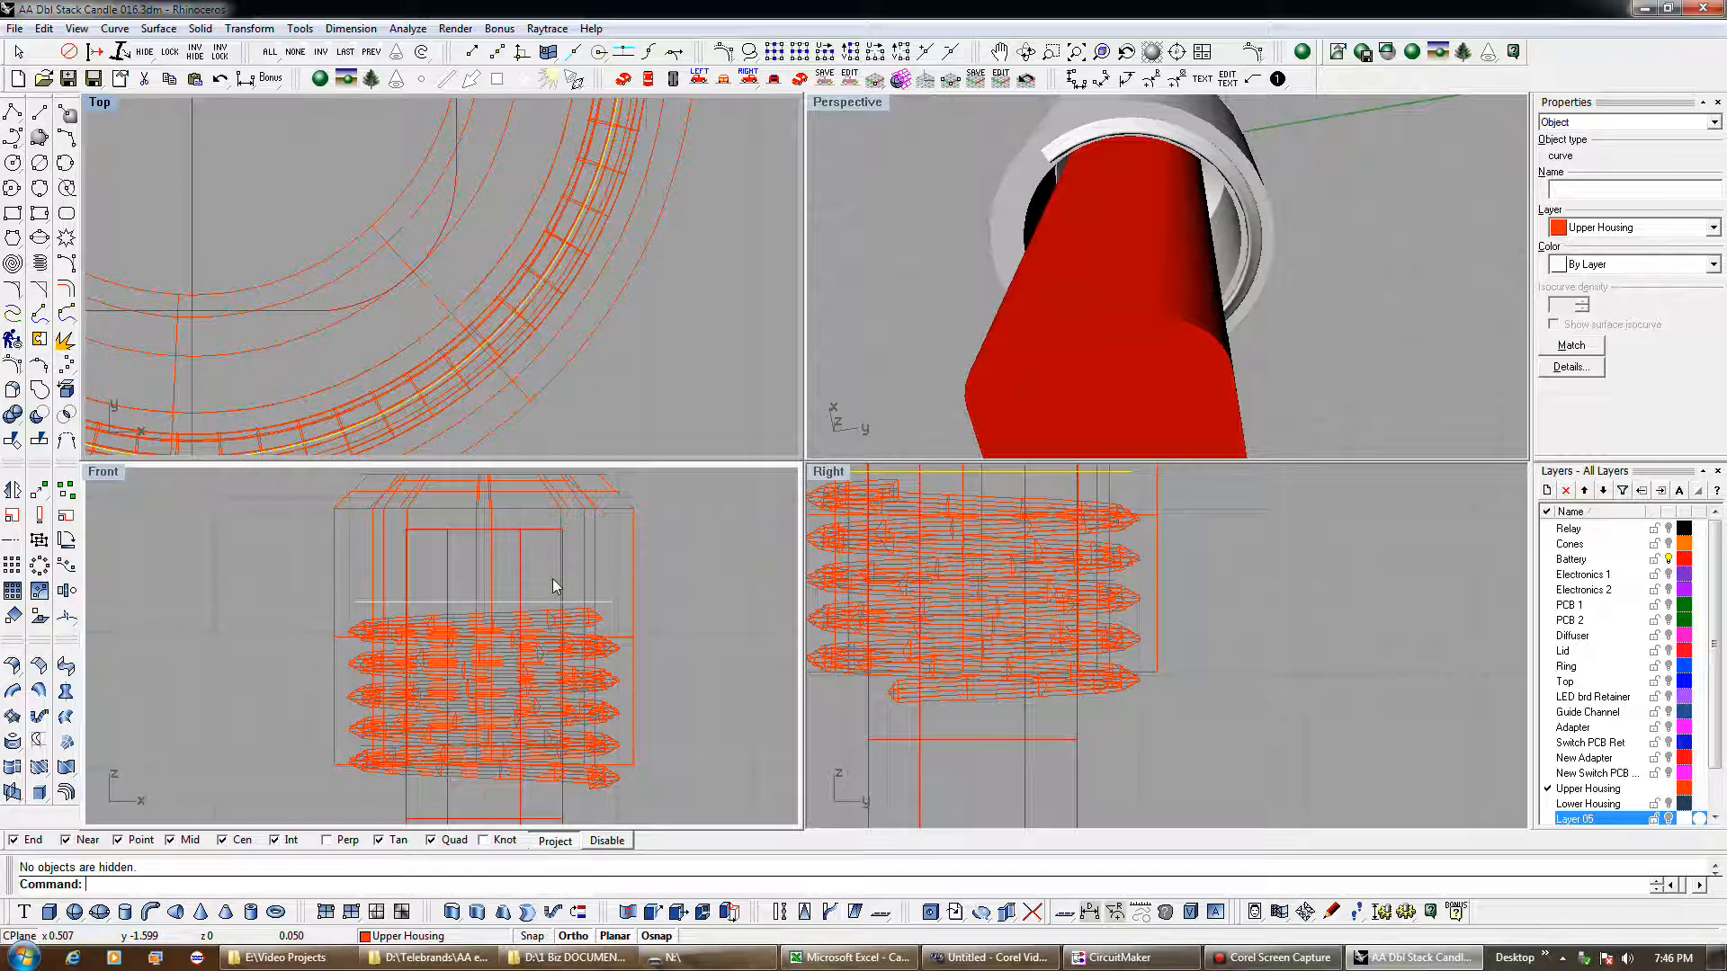
- Offset the moved circle inward by 0.006 and delete the original circle
scroll(501, 385, "up", 2)
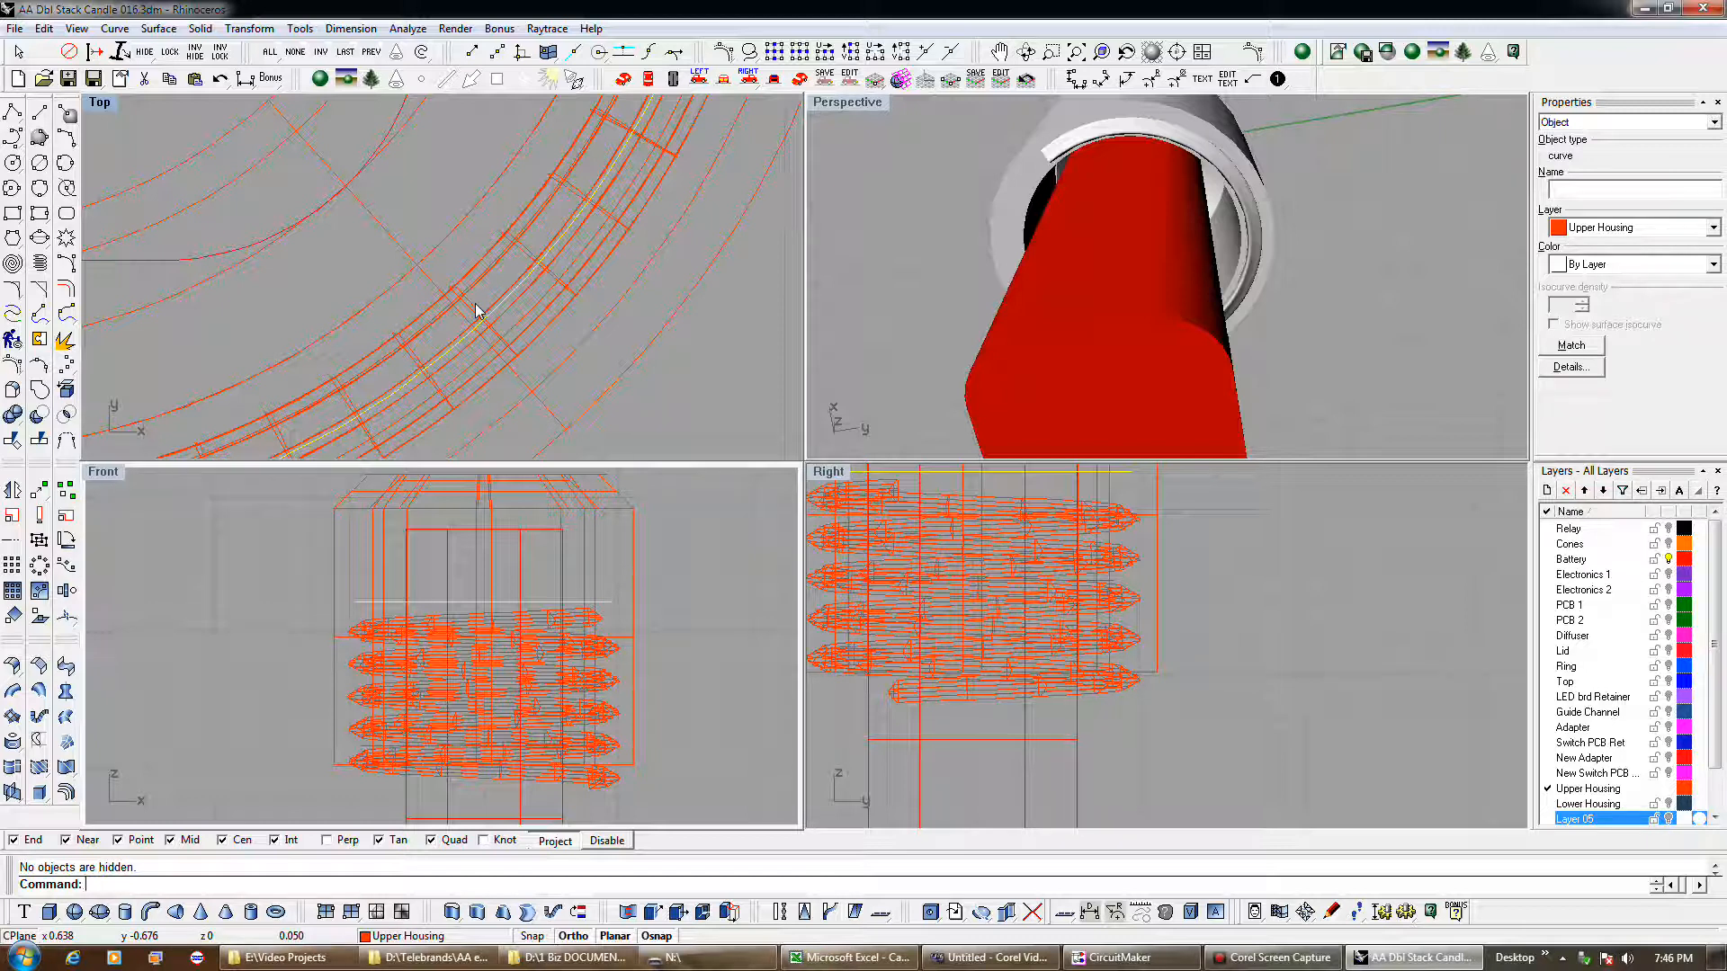
left_click(65, 287)
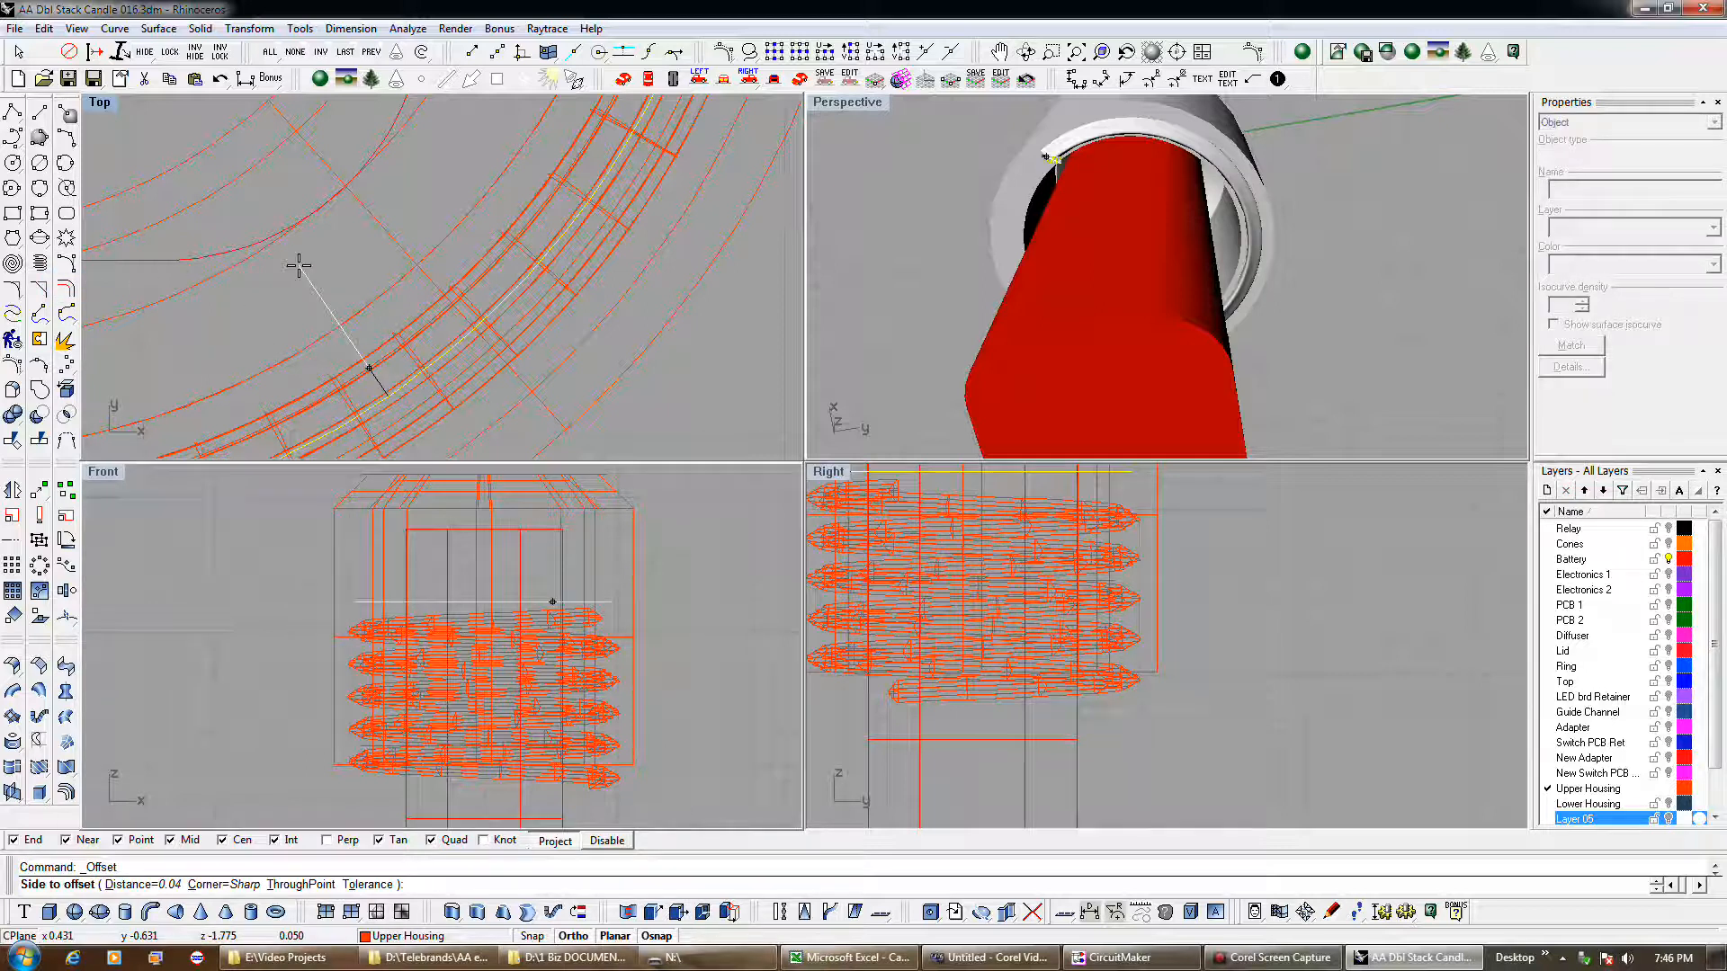
type(".006")
key("Return")
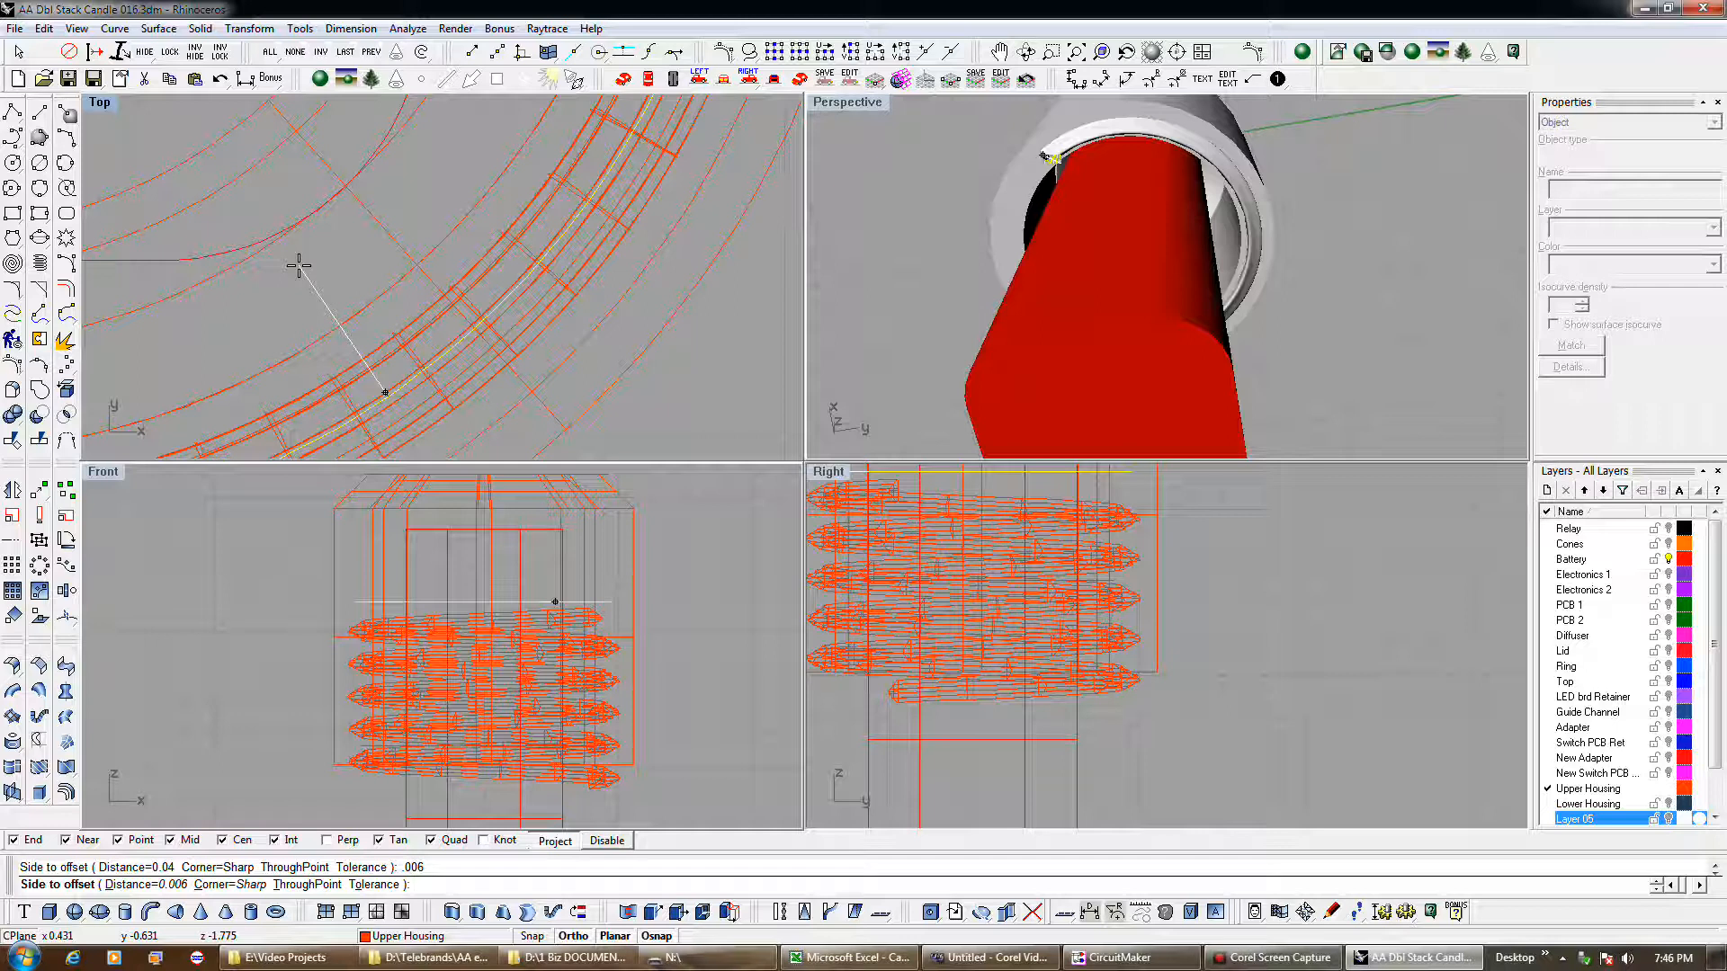
left_click(299, 265)
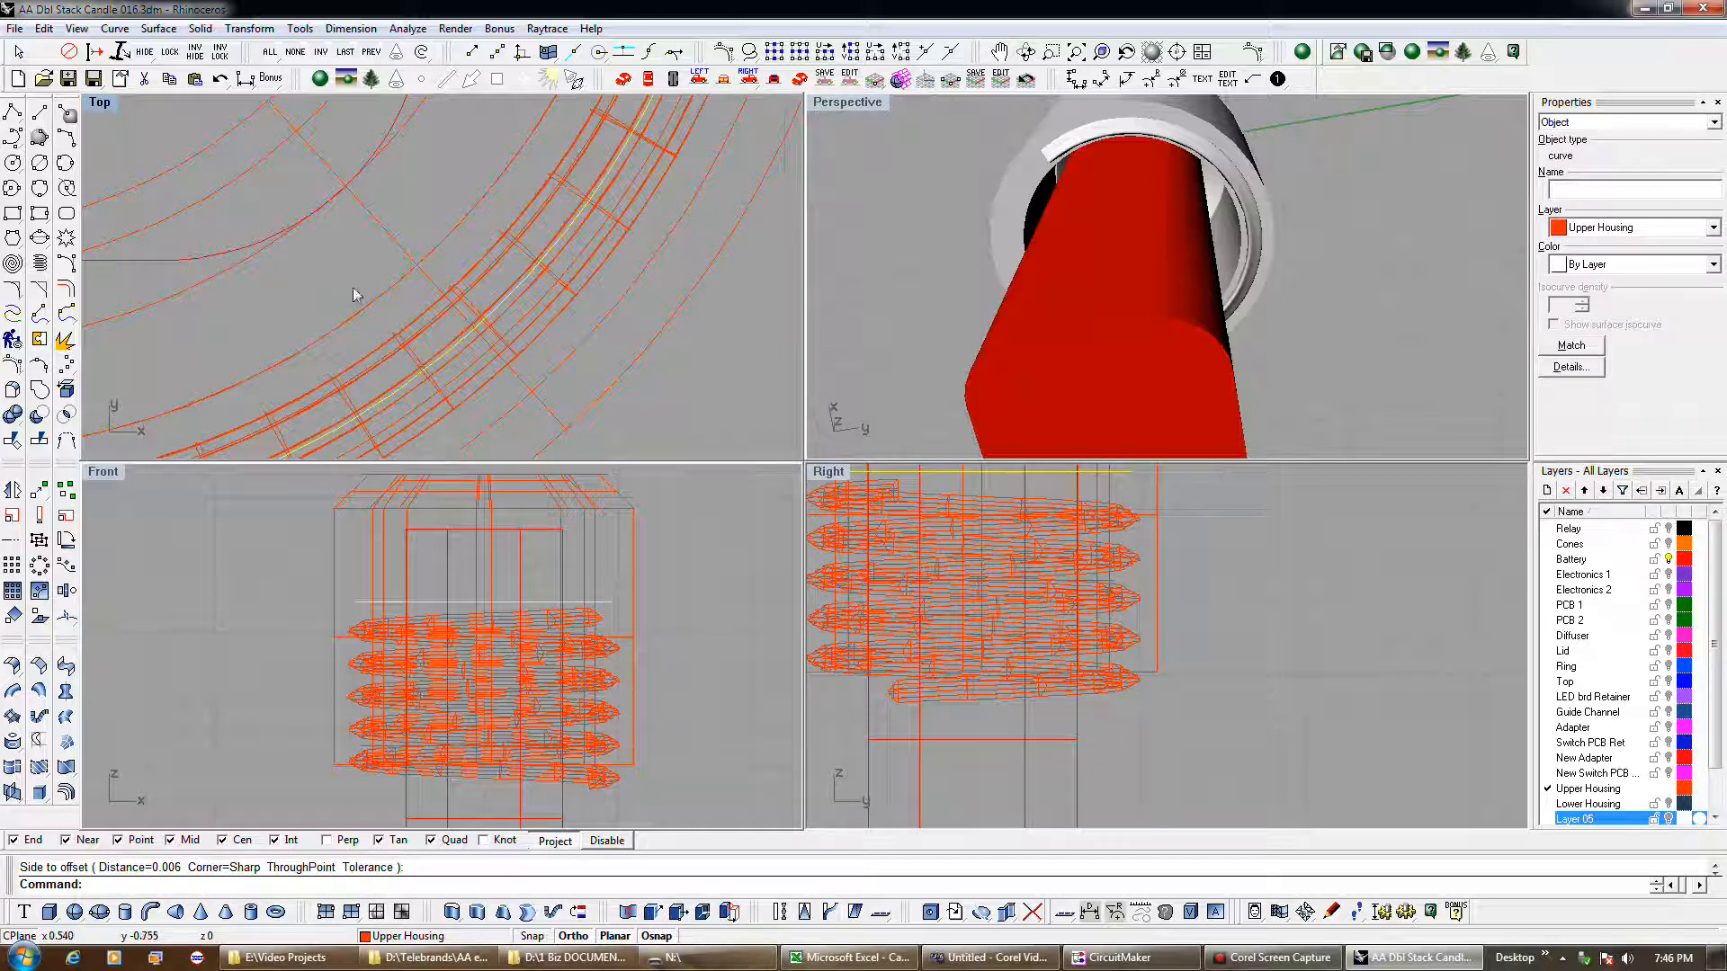
left_click(69, 51)
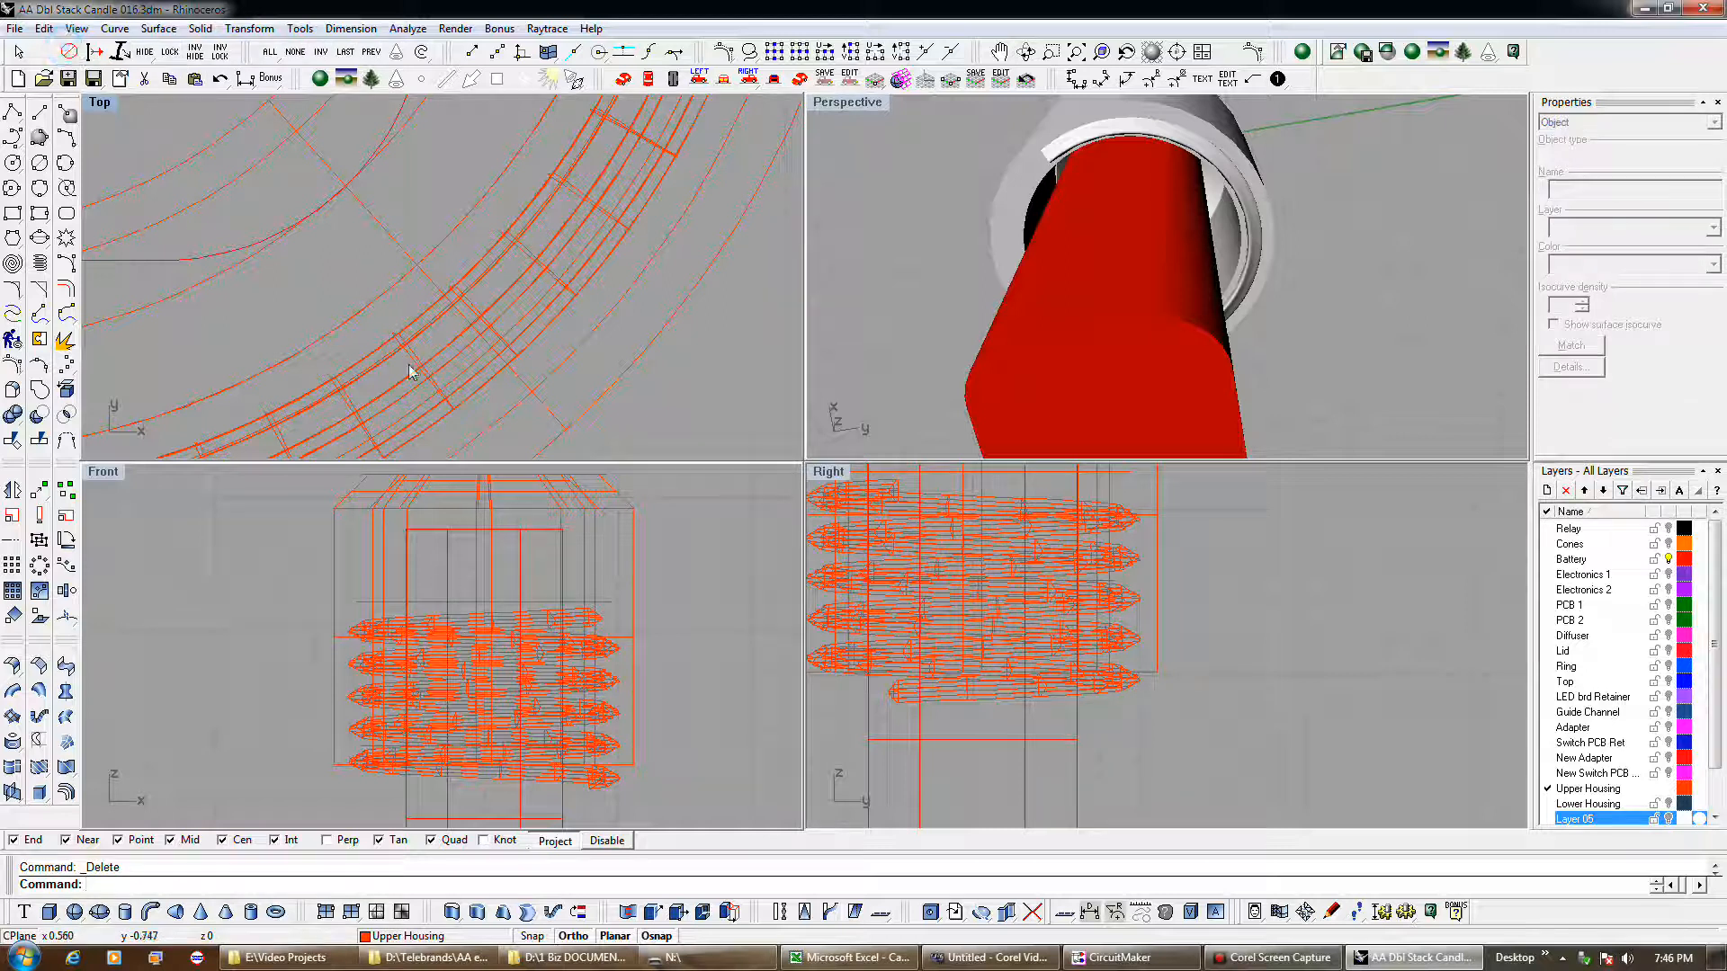
- Offset the newly created circle inward by 0.2
left_click(347, 54)
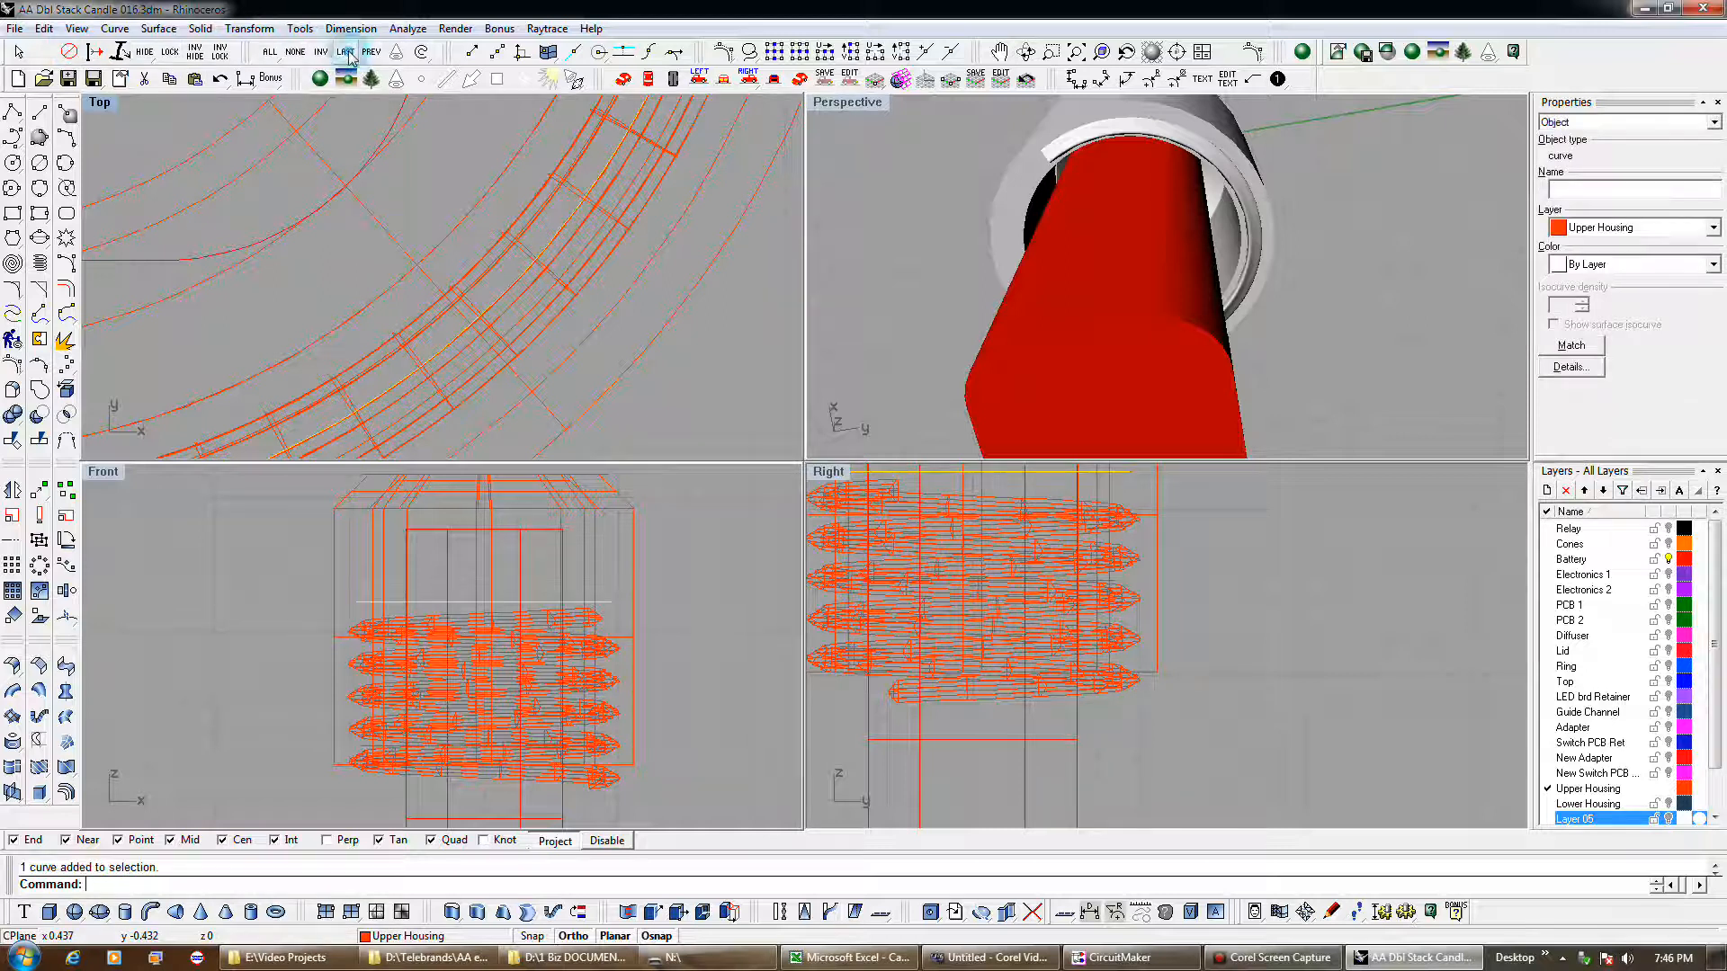
scroll(399, 238, "down", 3)
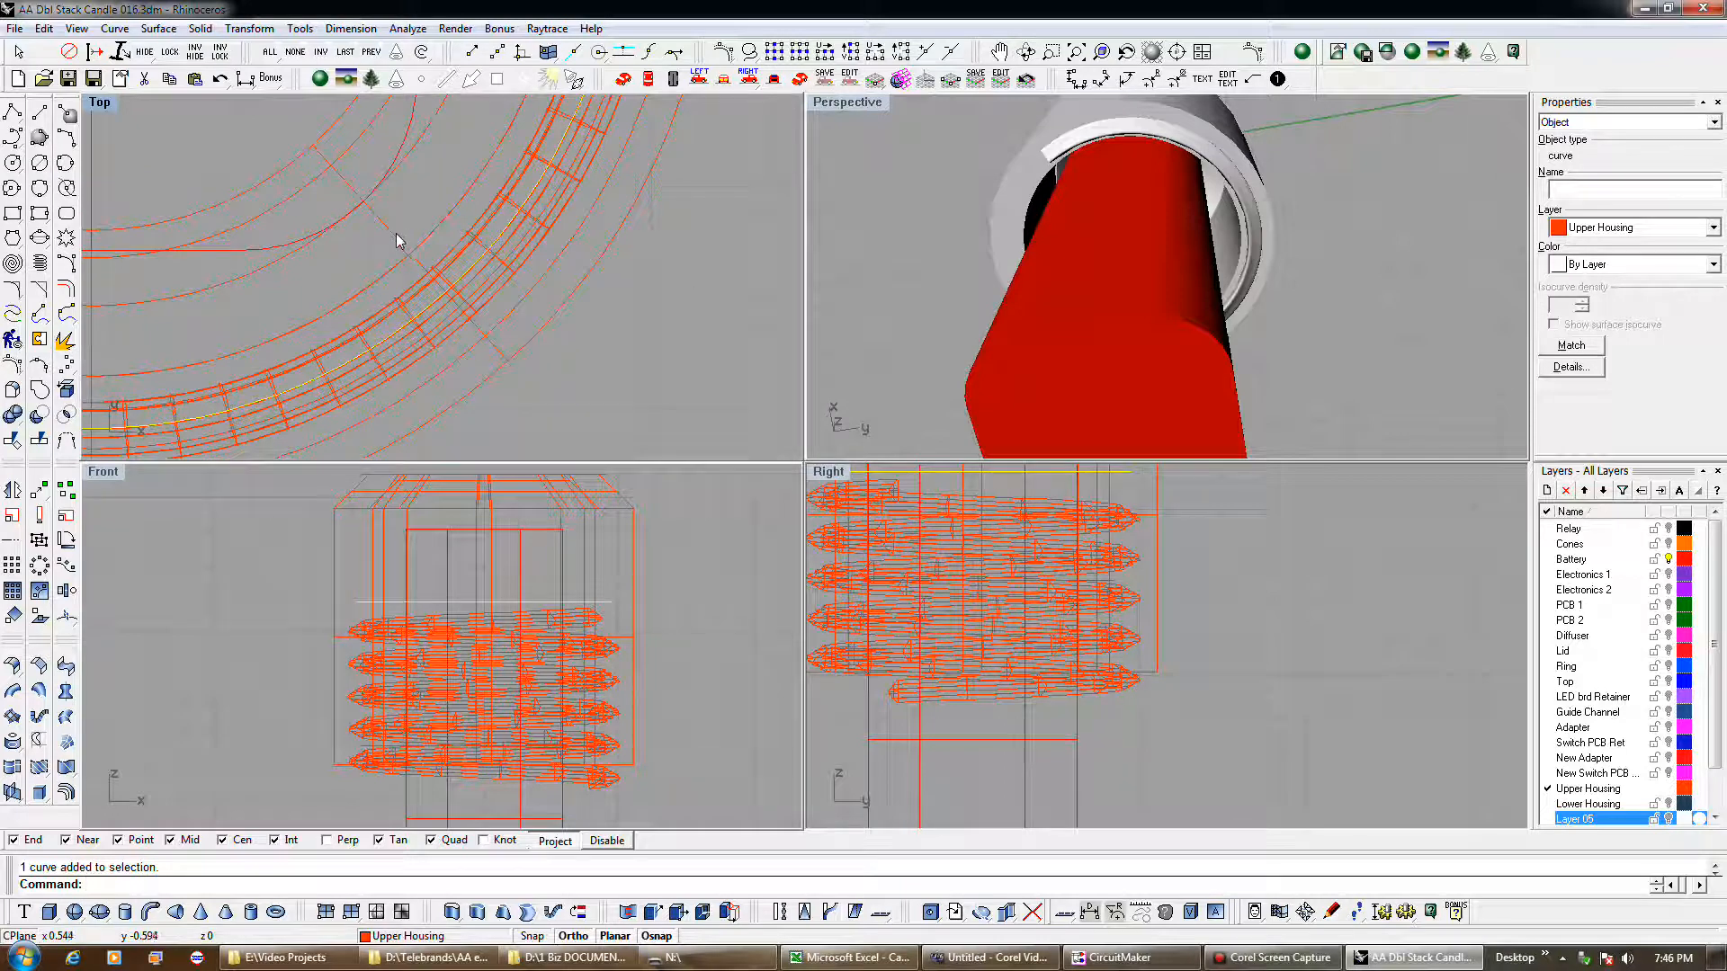
left_click(56, 284)
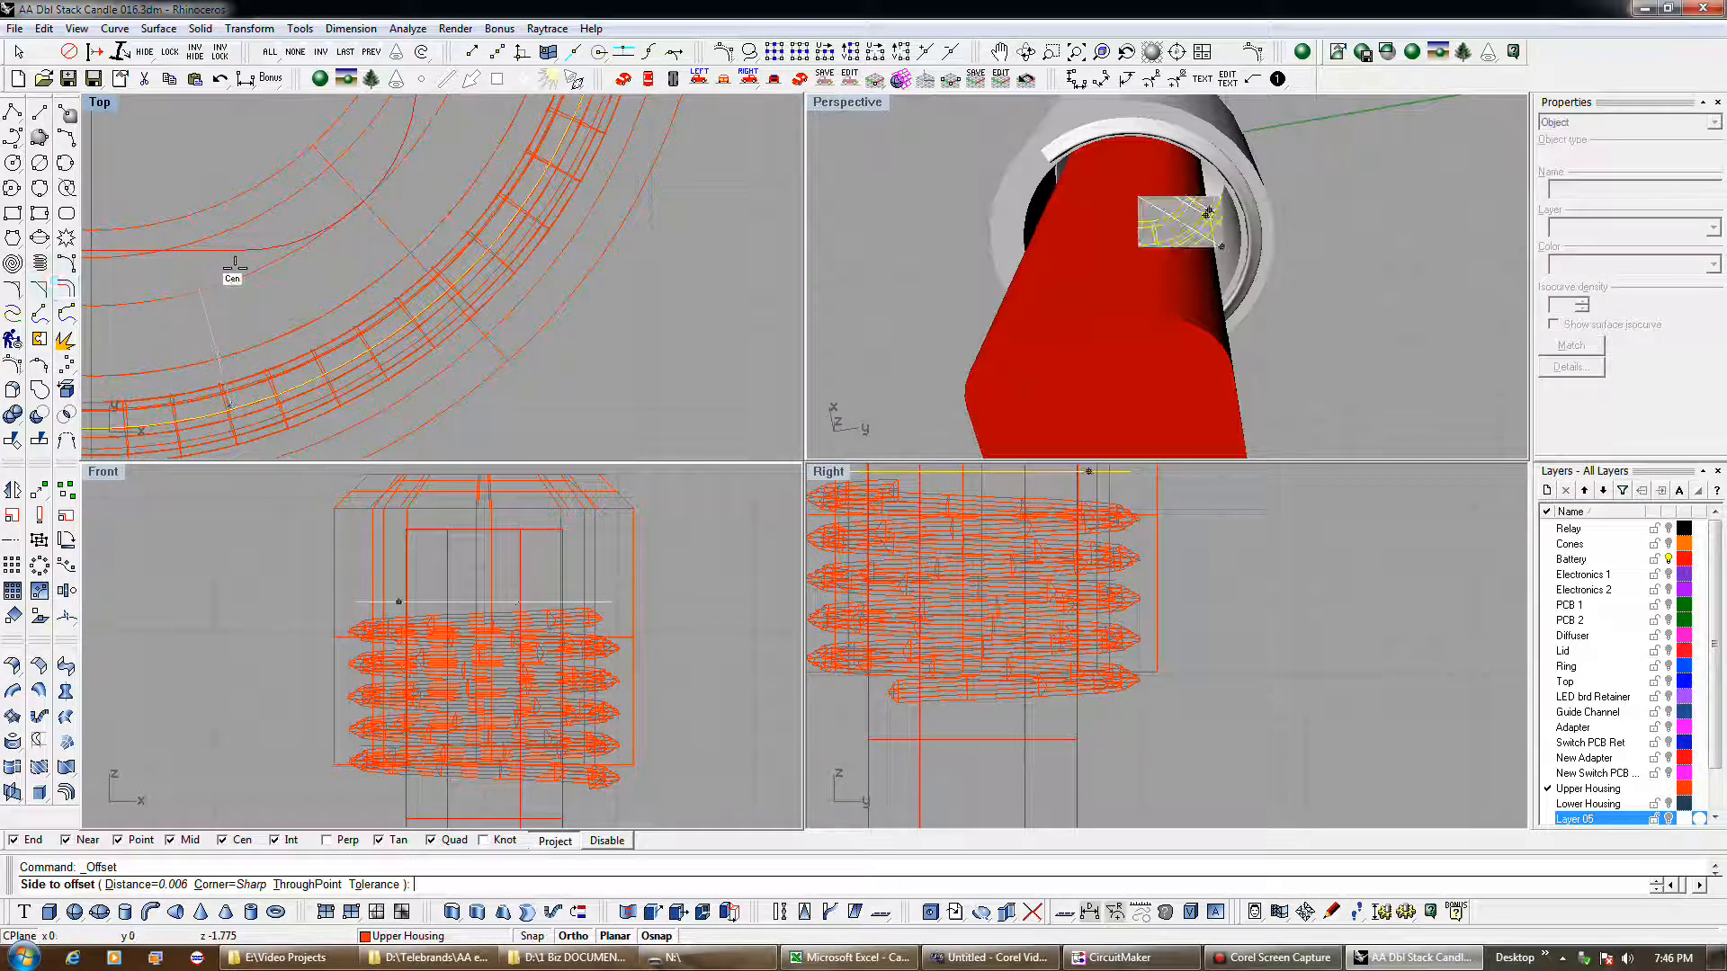
type(".2")
key("Return")
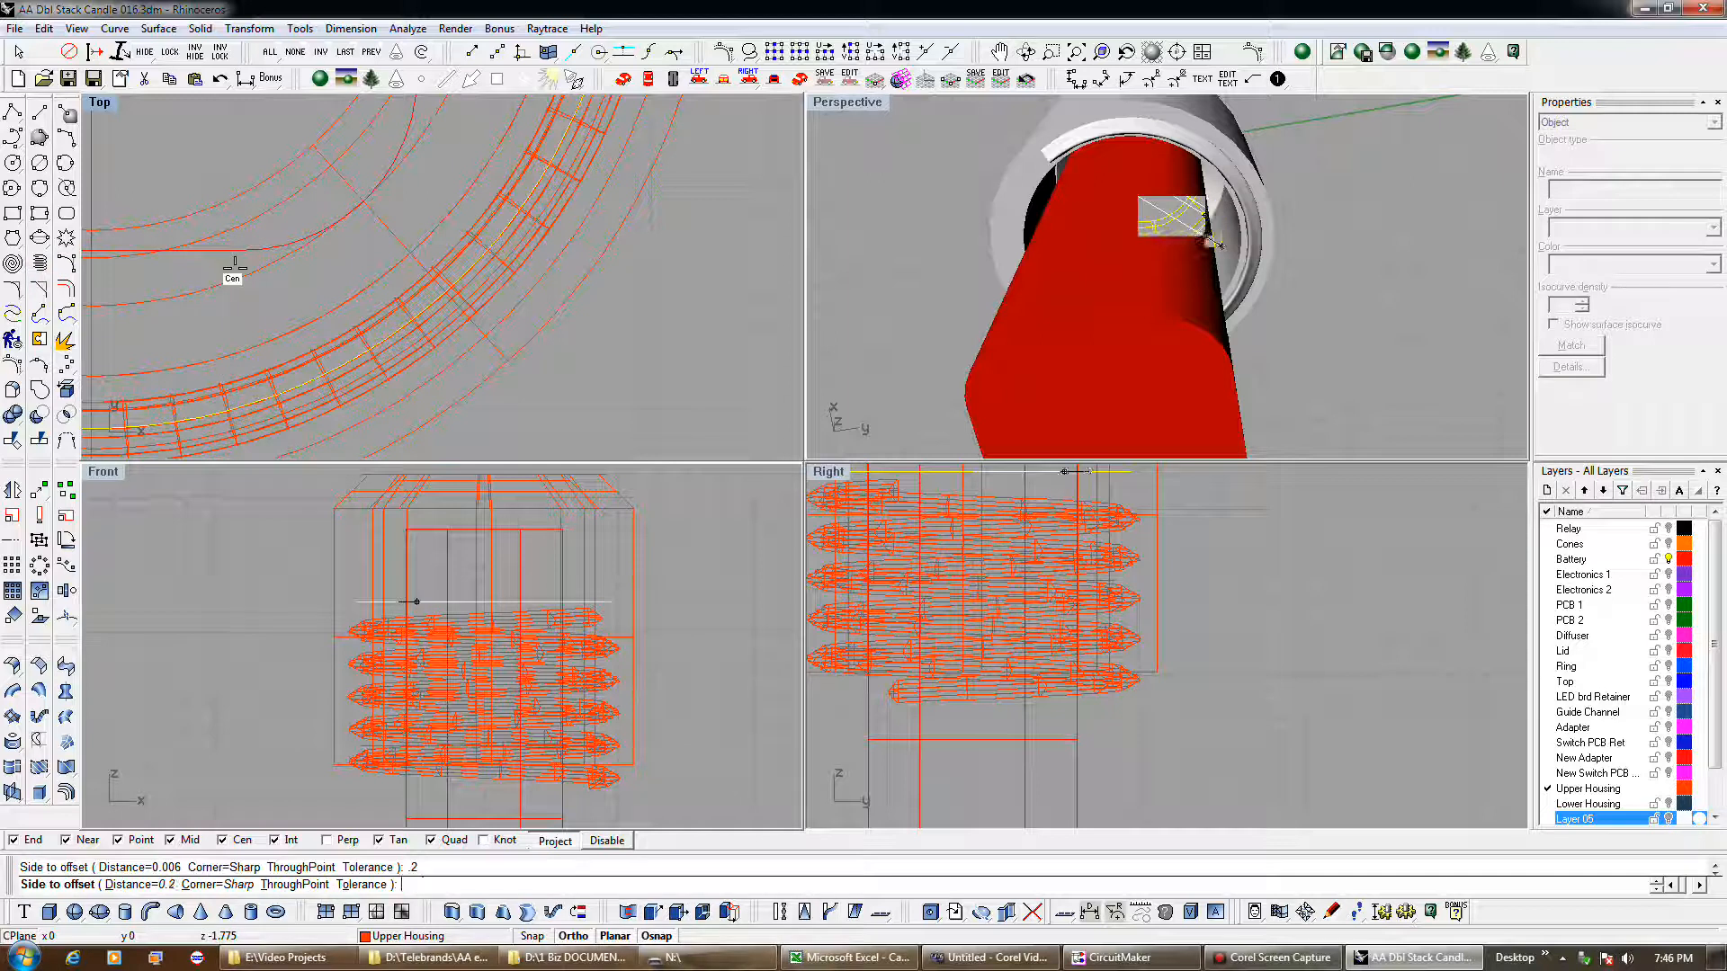
left_click(288, 291)
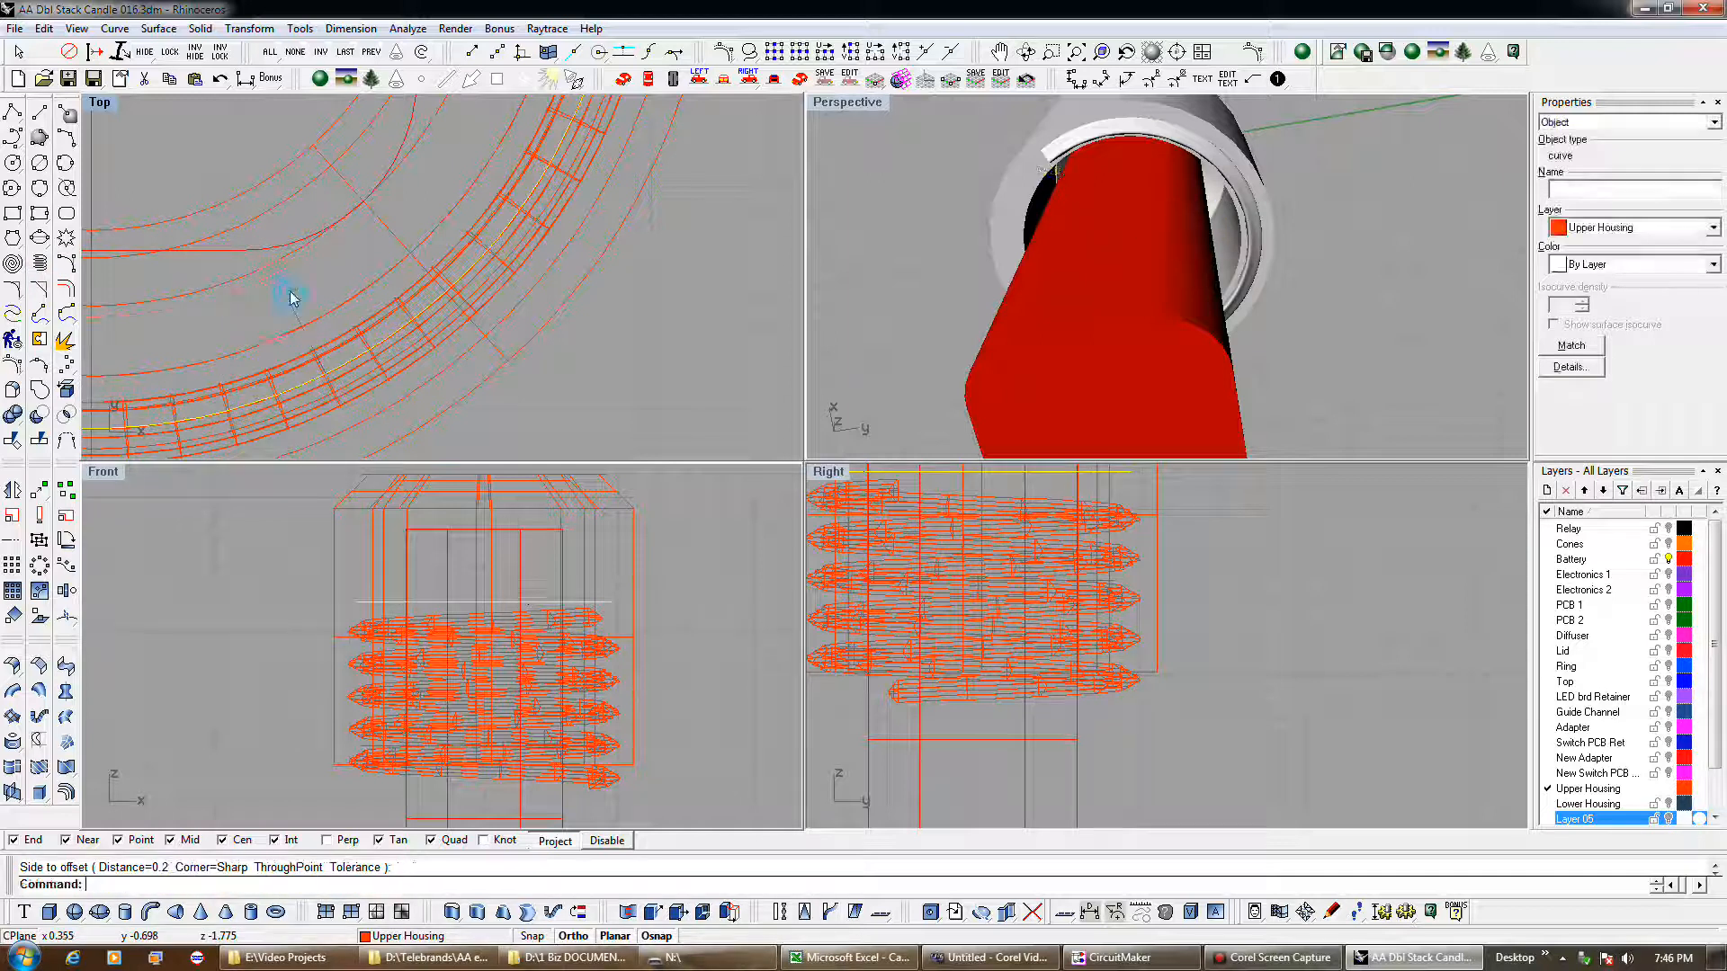
- Extrude the two concentric circles together into a solid ring reaching down past the upper housing's open bottom end
left_click(347, 52)
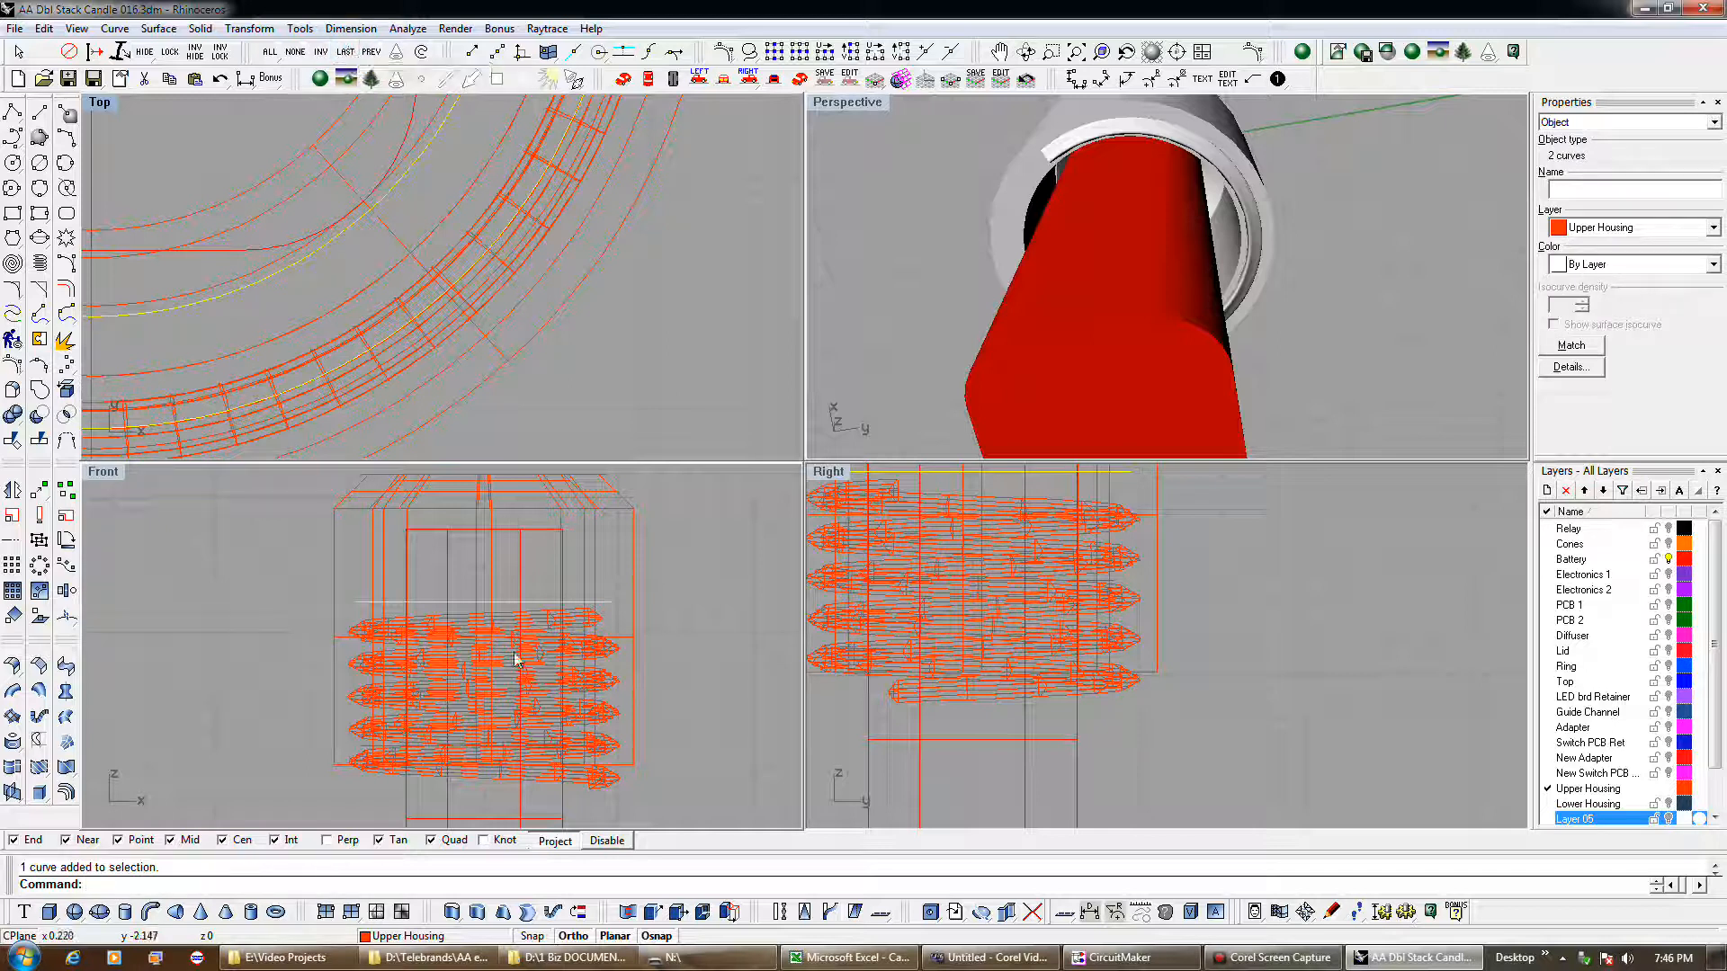
left_click(463, 912)
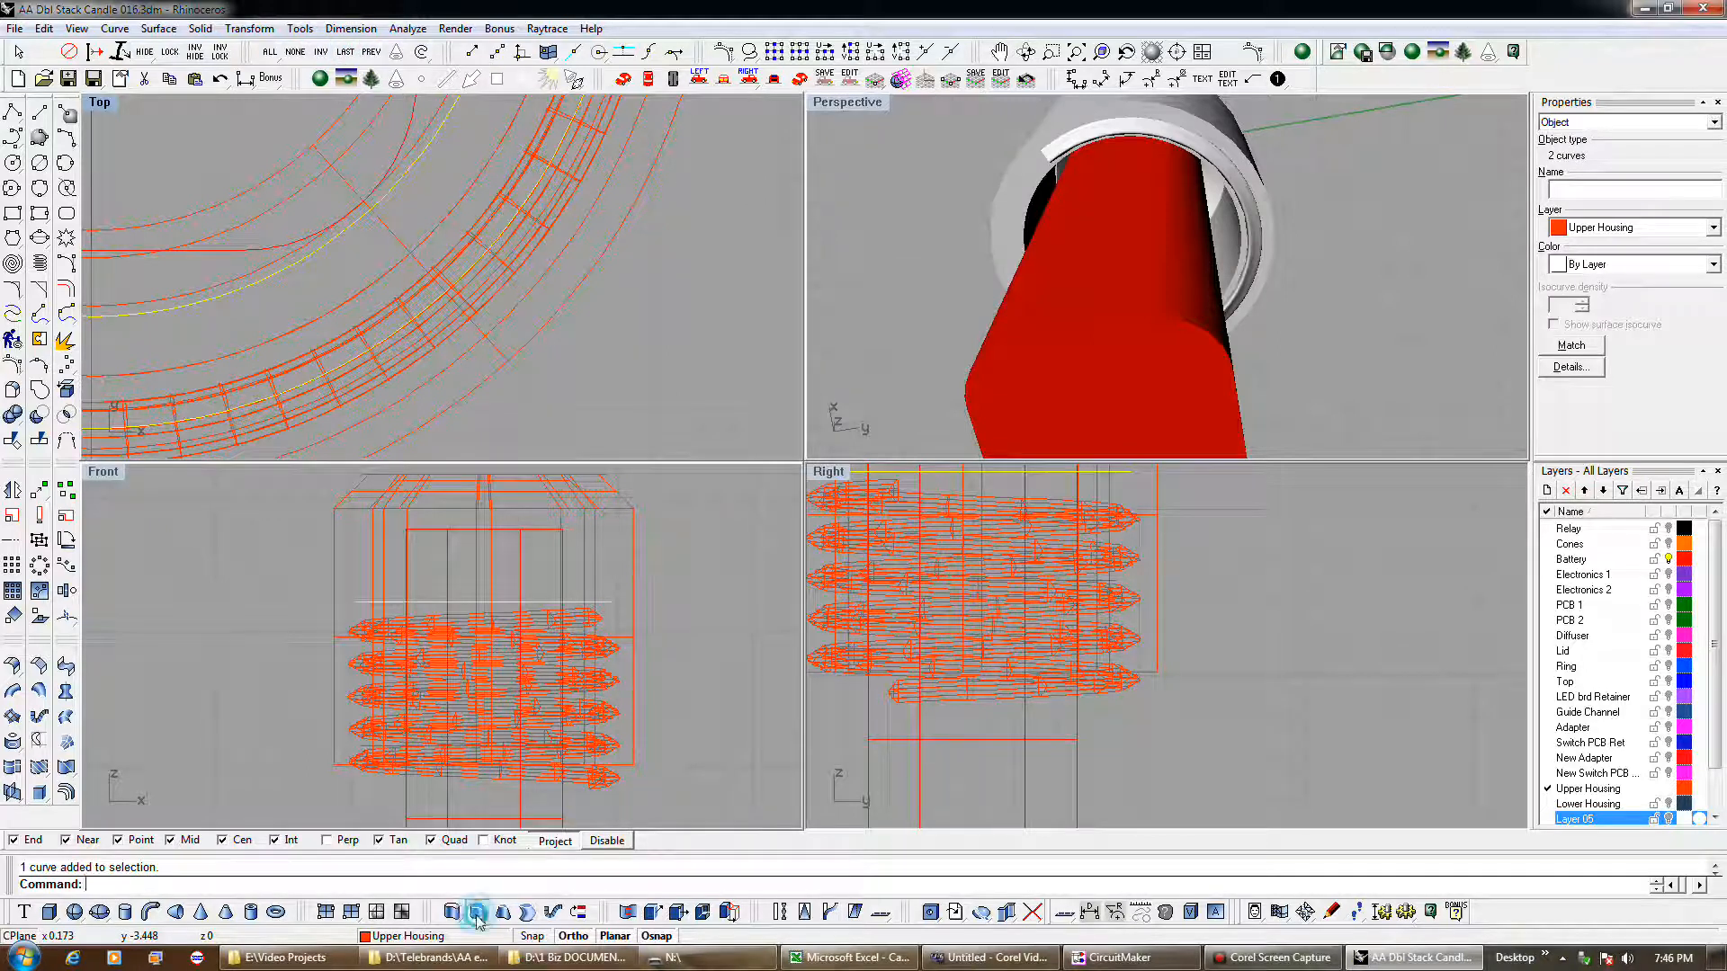
left_click(668, 798)
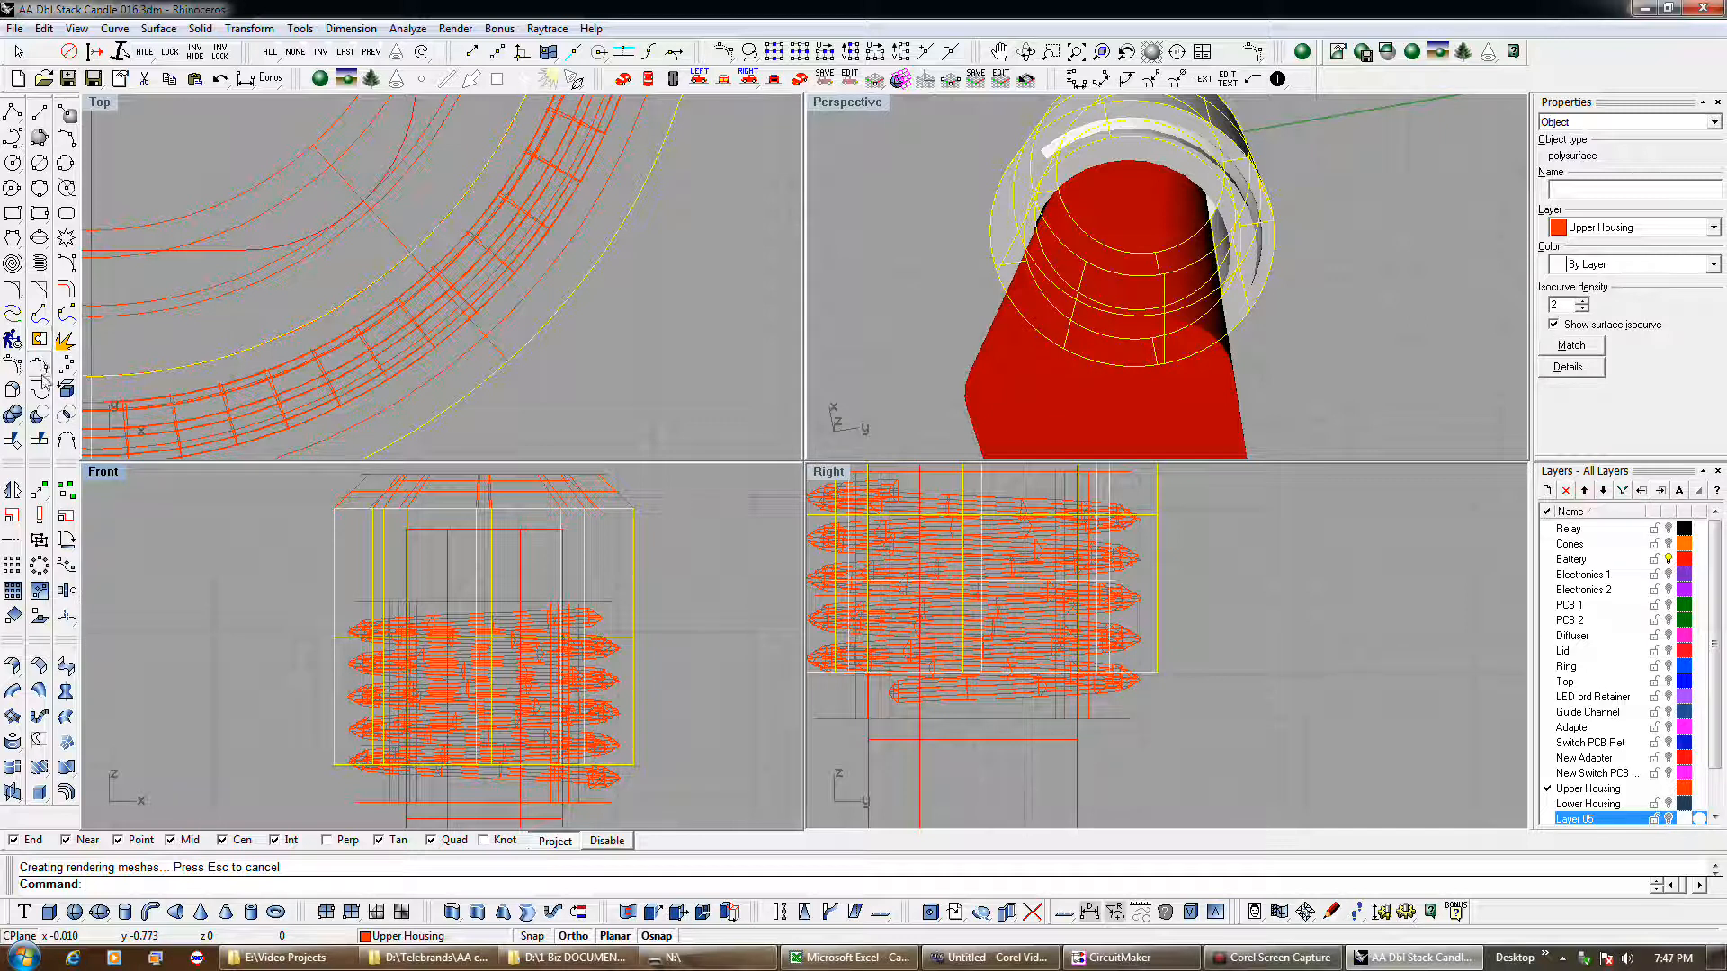
- Boolean-subtract the extruded ring from the upper housing and save the file as a new incremental version
left_click(39, 415)
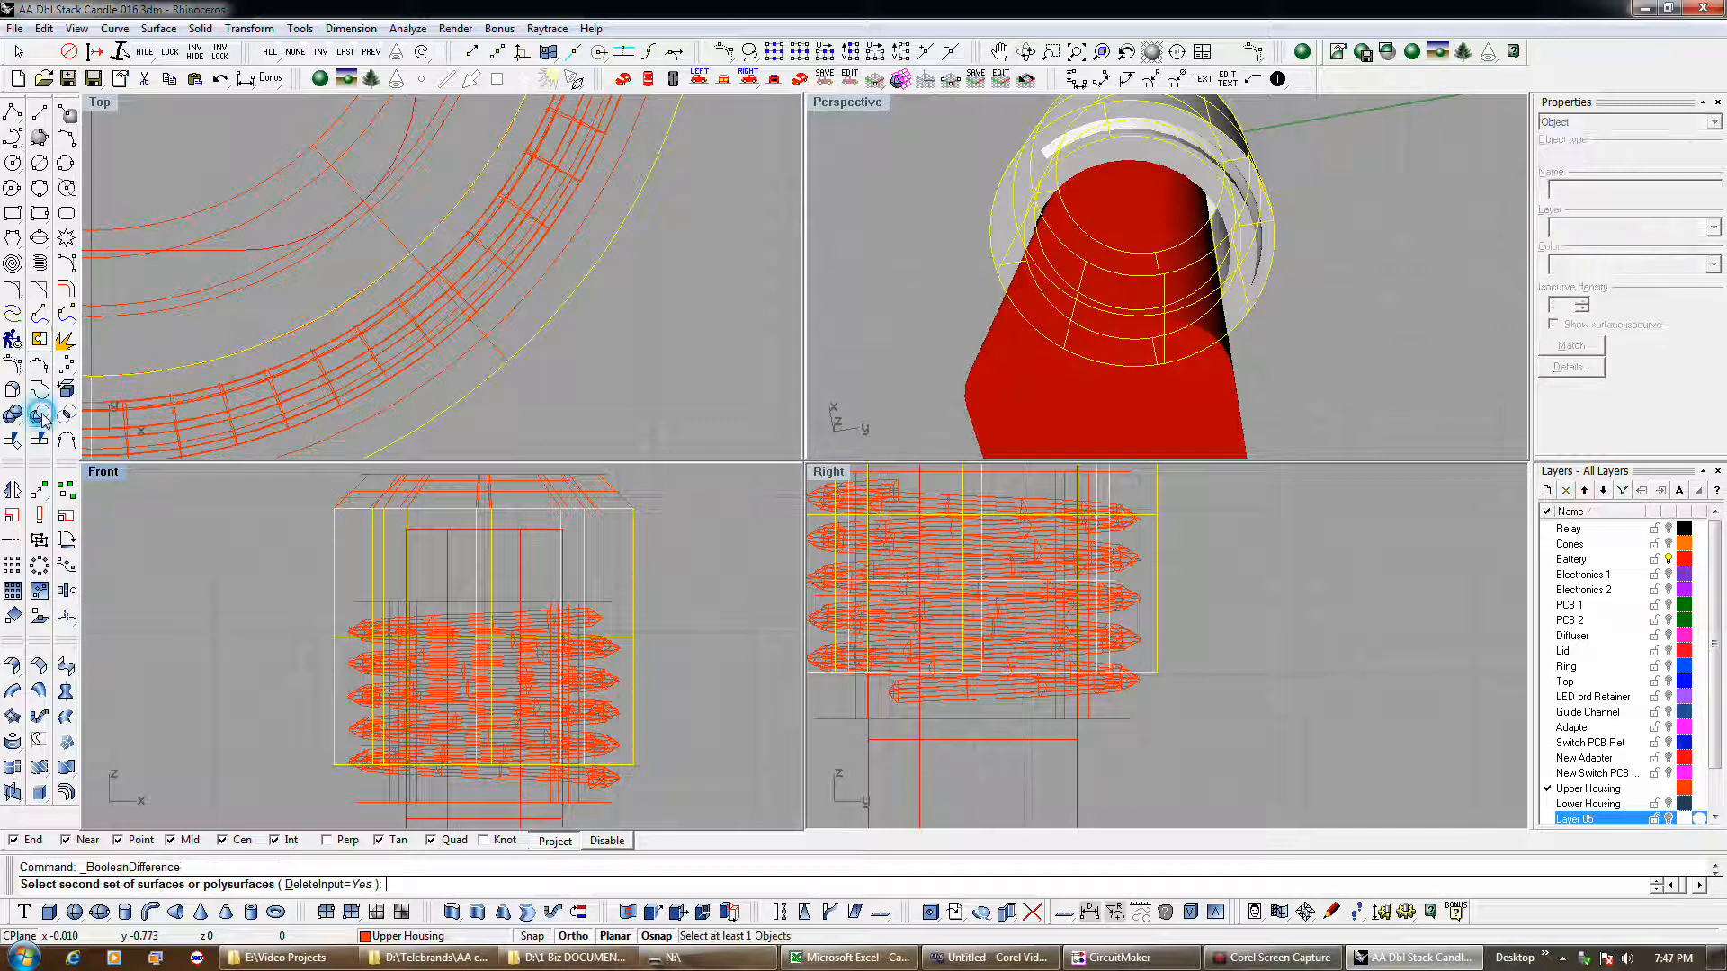
left_click(396, 800)
right_click(334, 722)
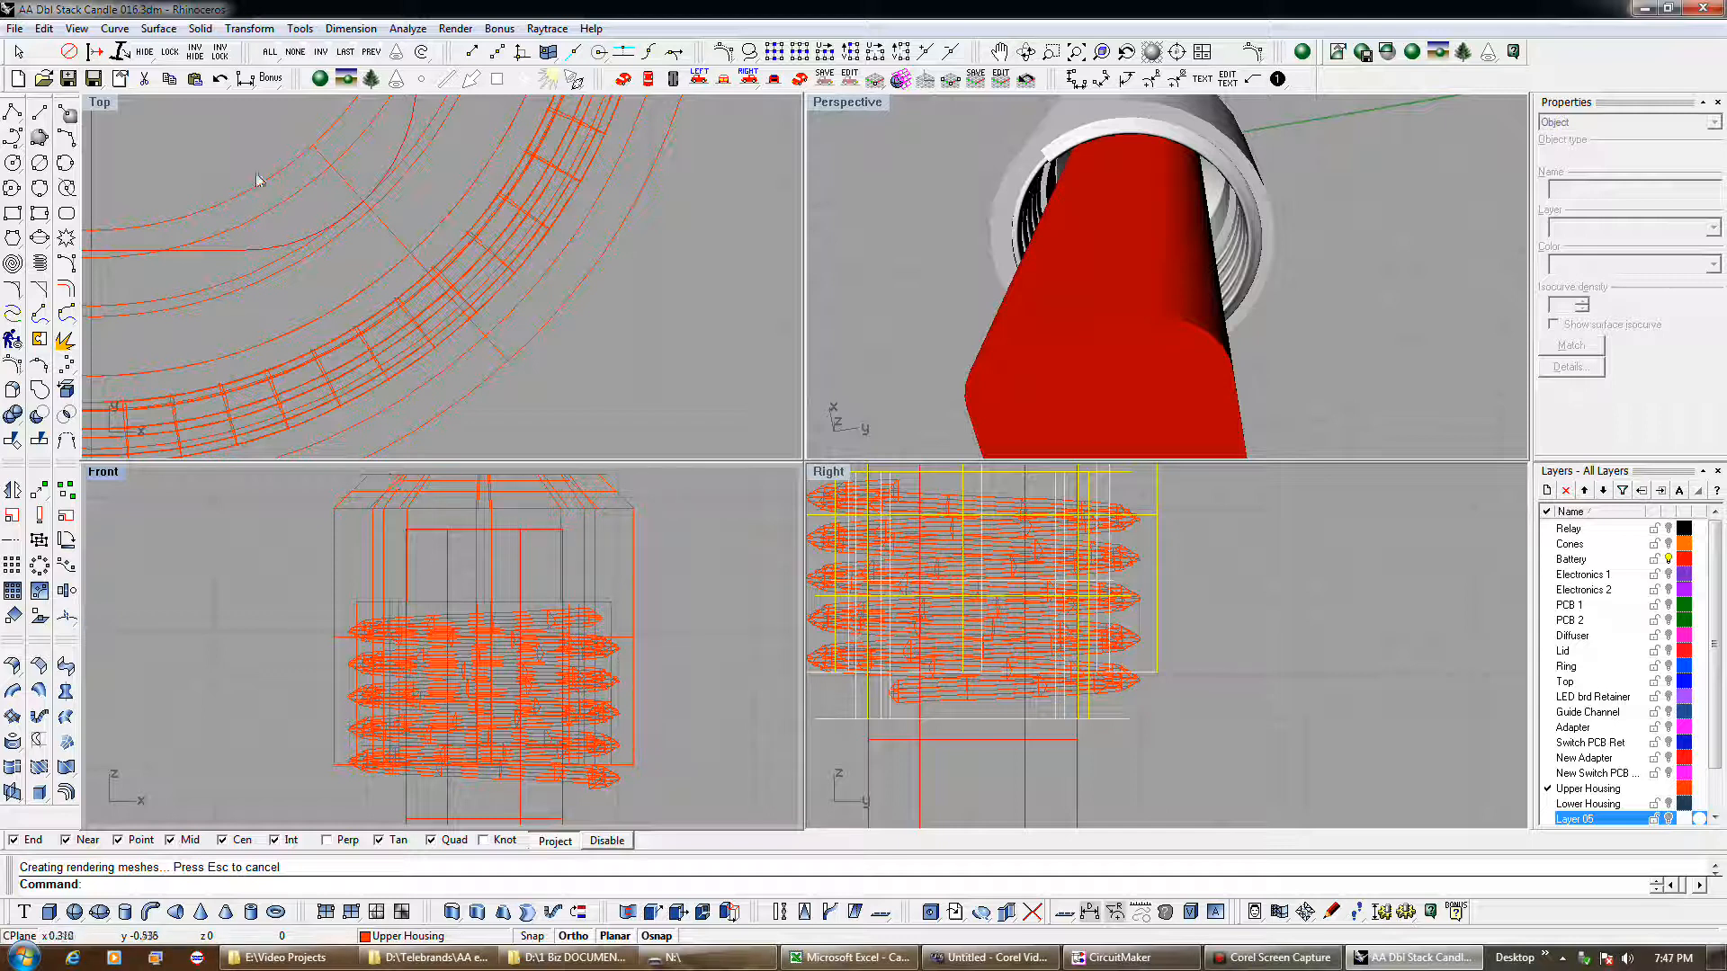
left_click(67, 78)
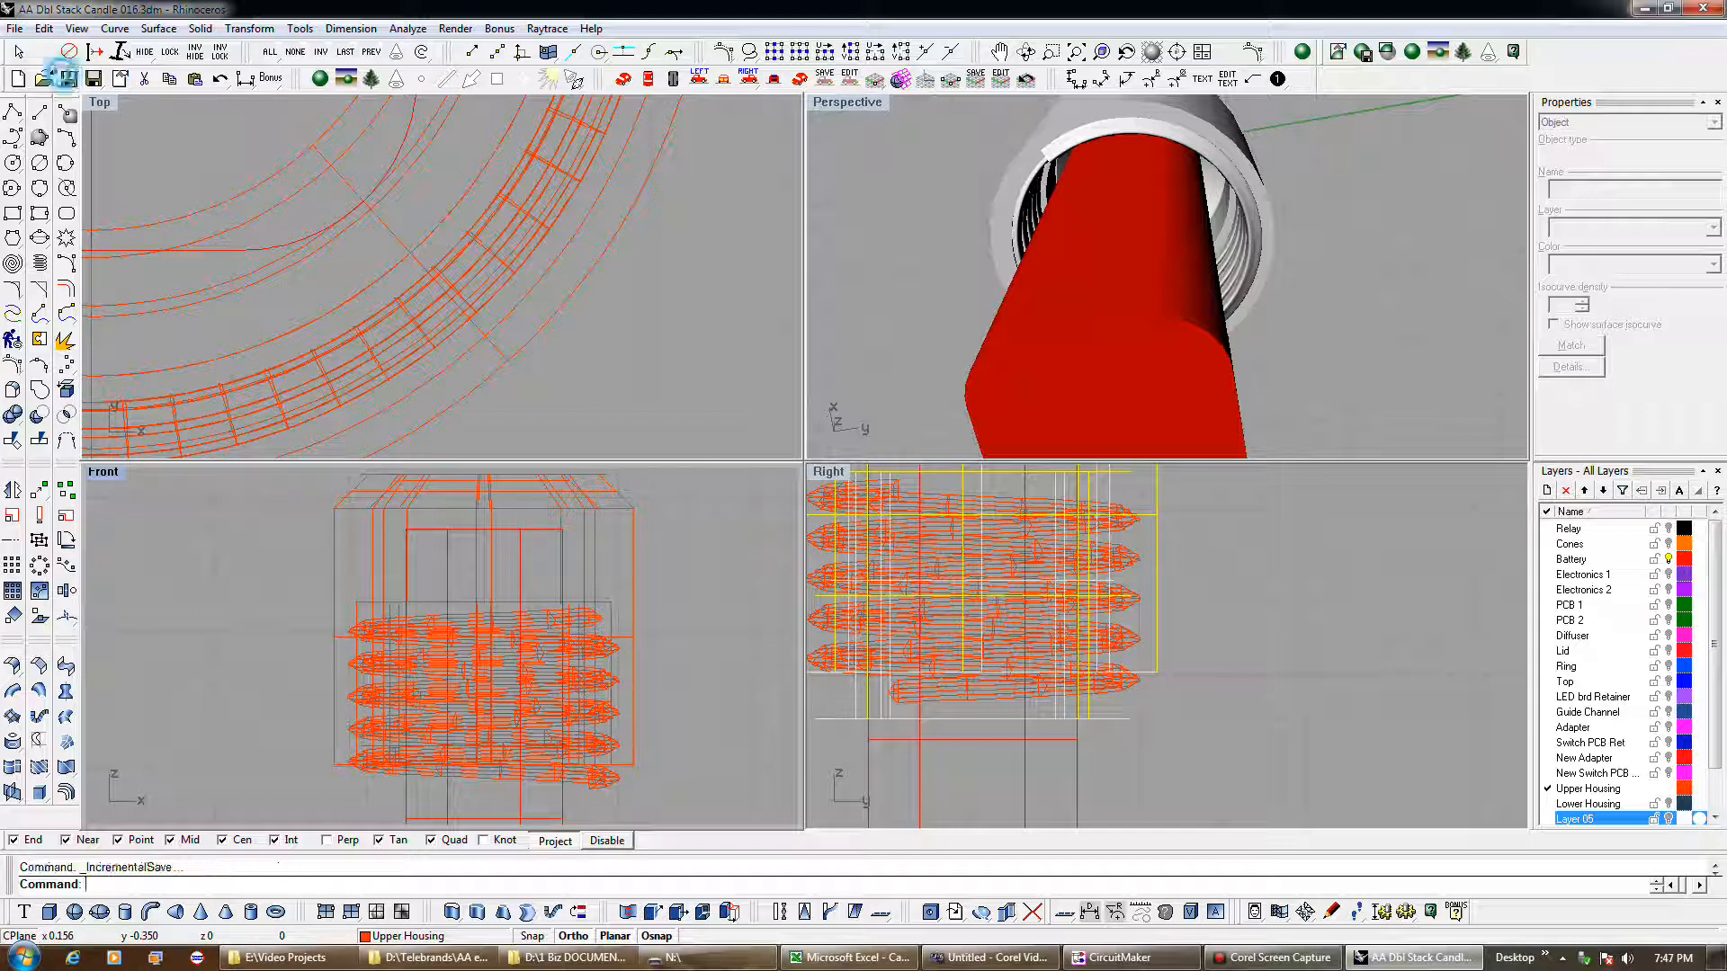
- Copy the upper housing, move the original to the "not used" layer as a backup, and paste the copy onto the Upper Housing layer
left_click(634, 626)
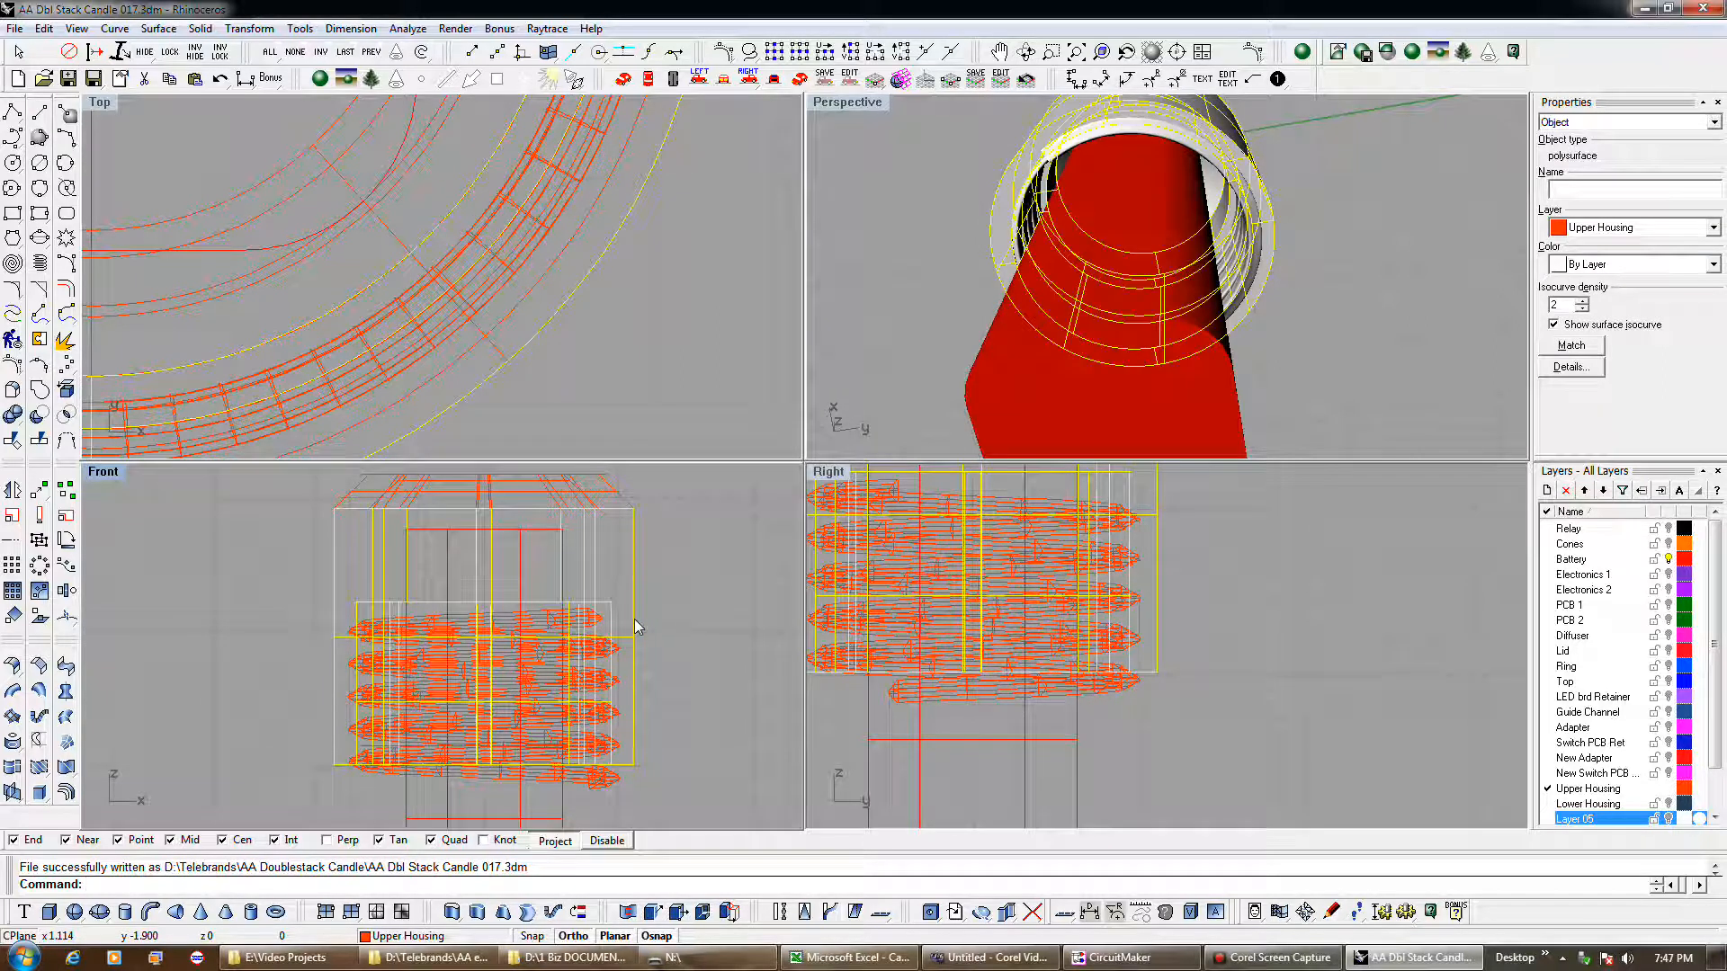
left_click(170, 81)
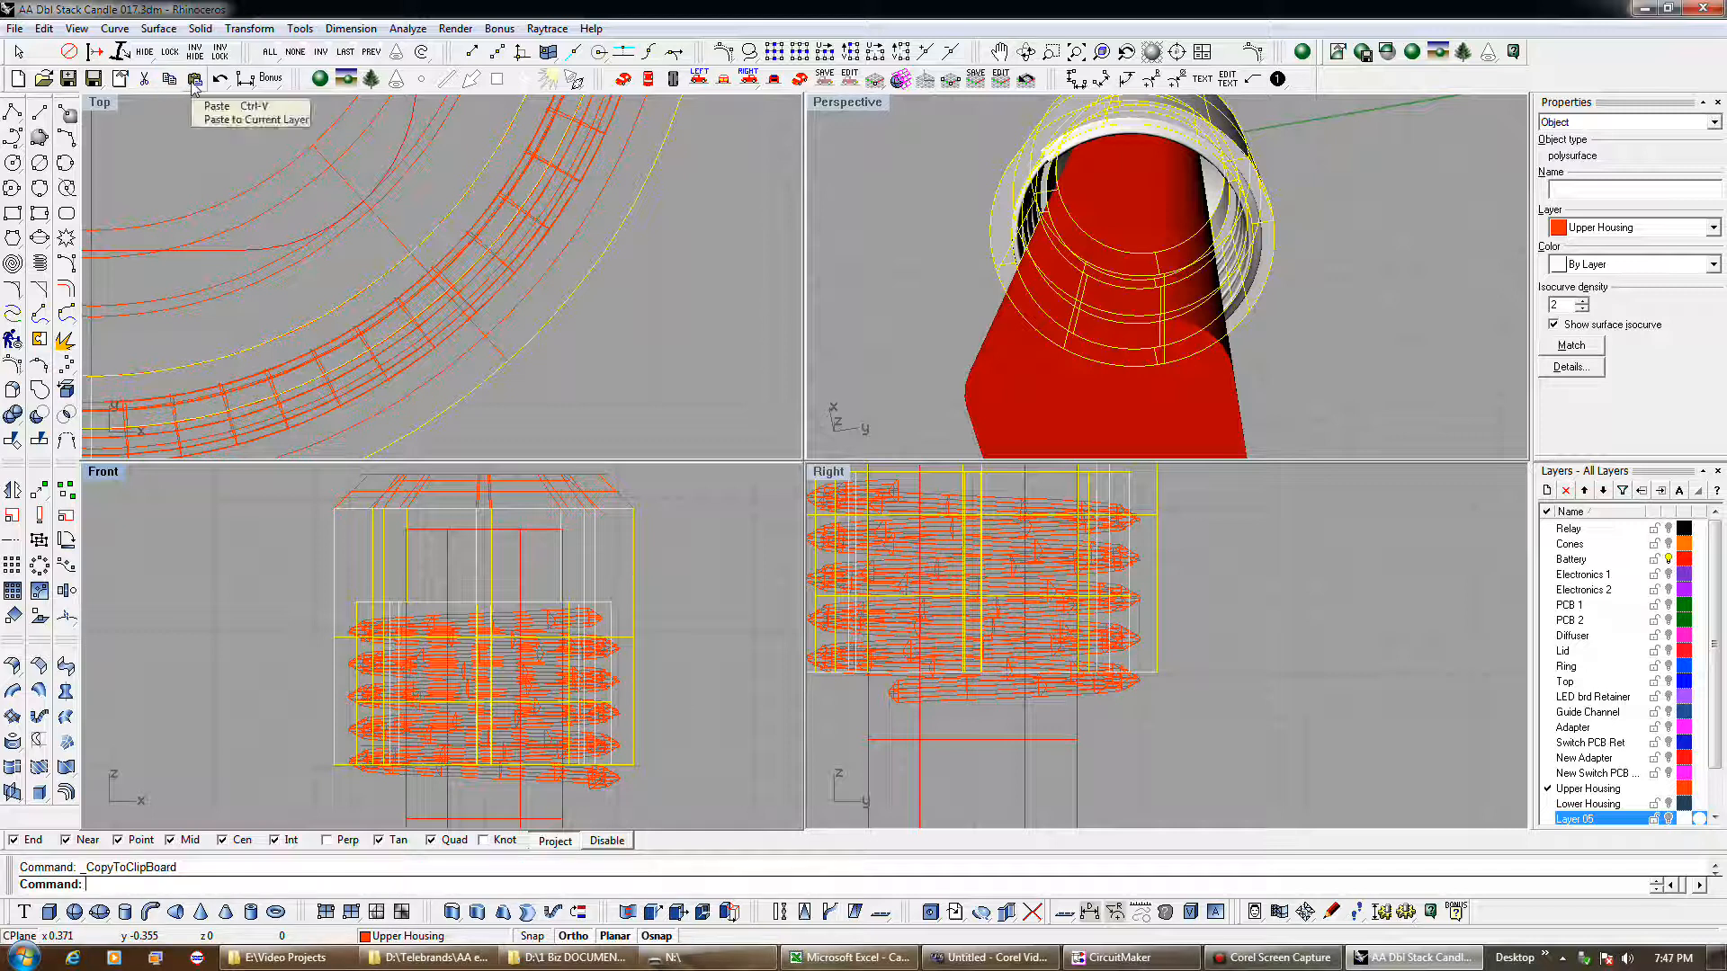
left_click(1635, 803)
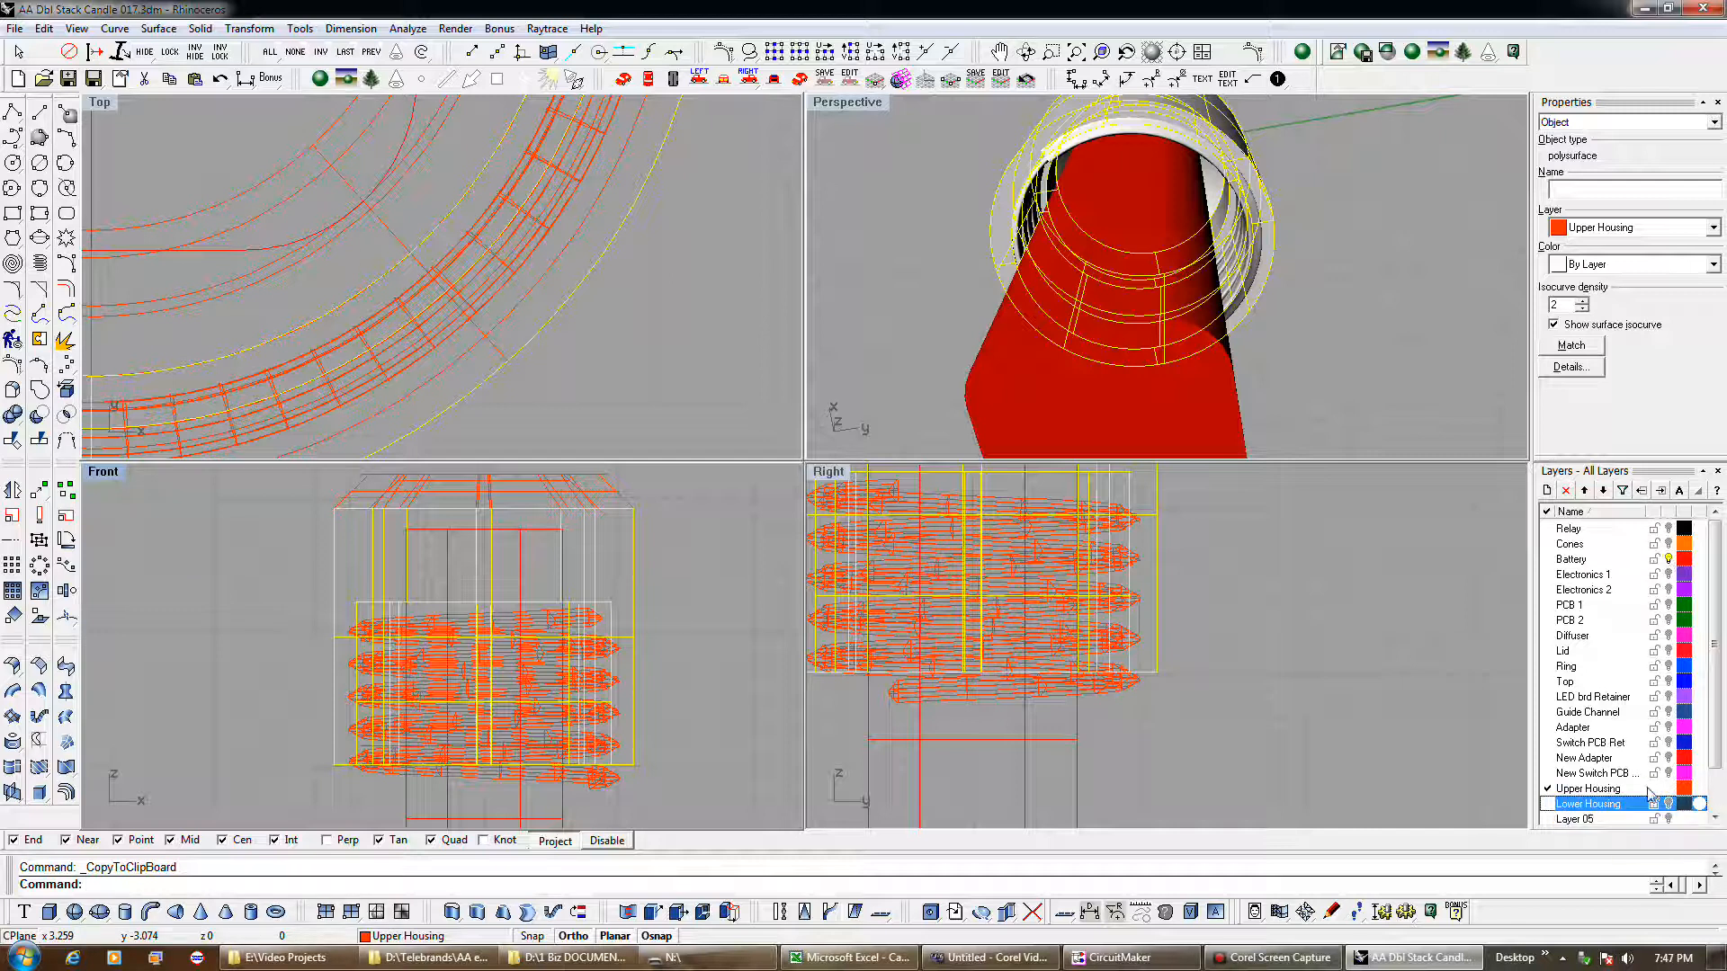
left_click(1715, 817)
left_click(1629, 817)
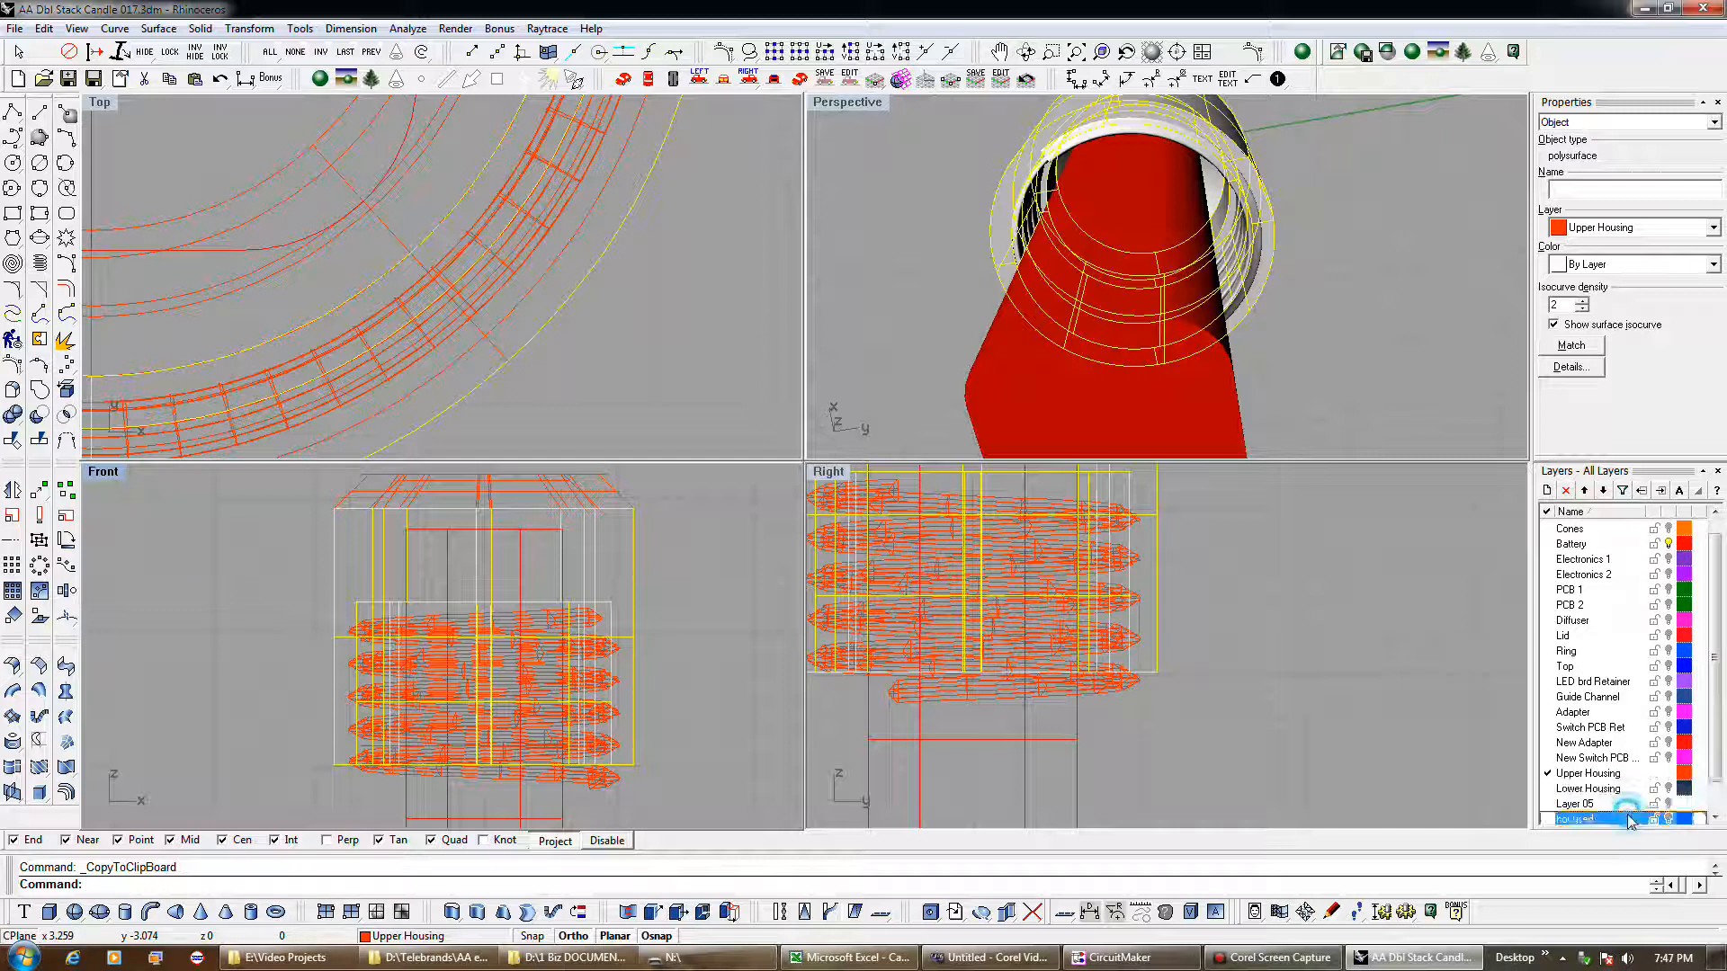
left_click(1661, 490)
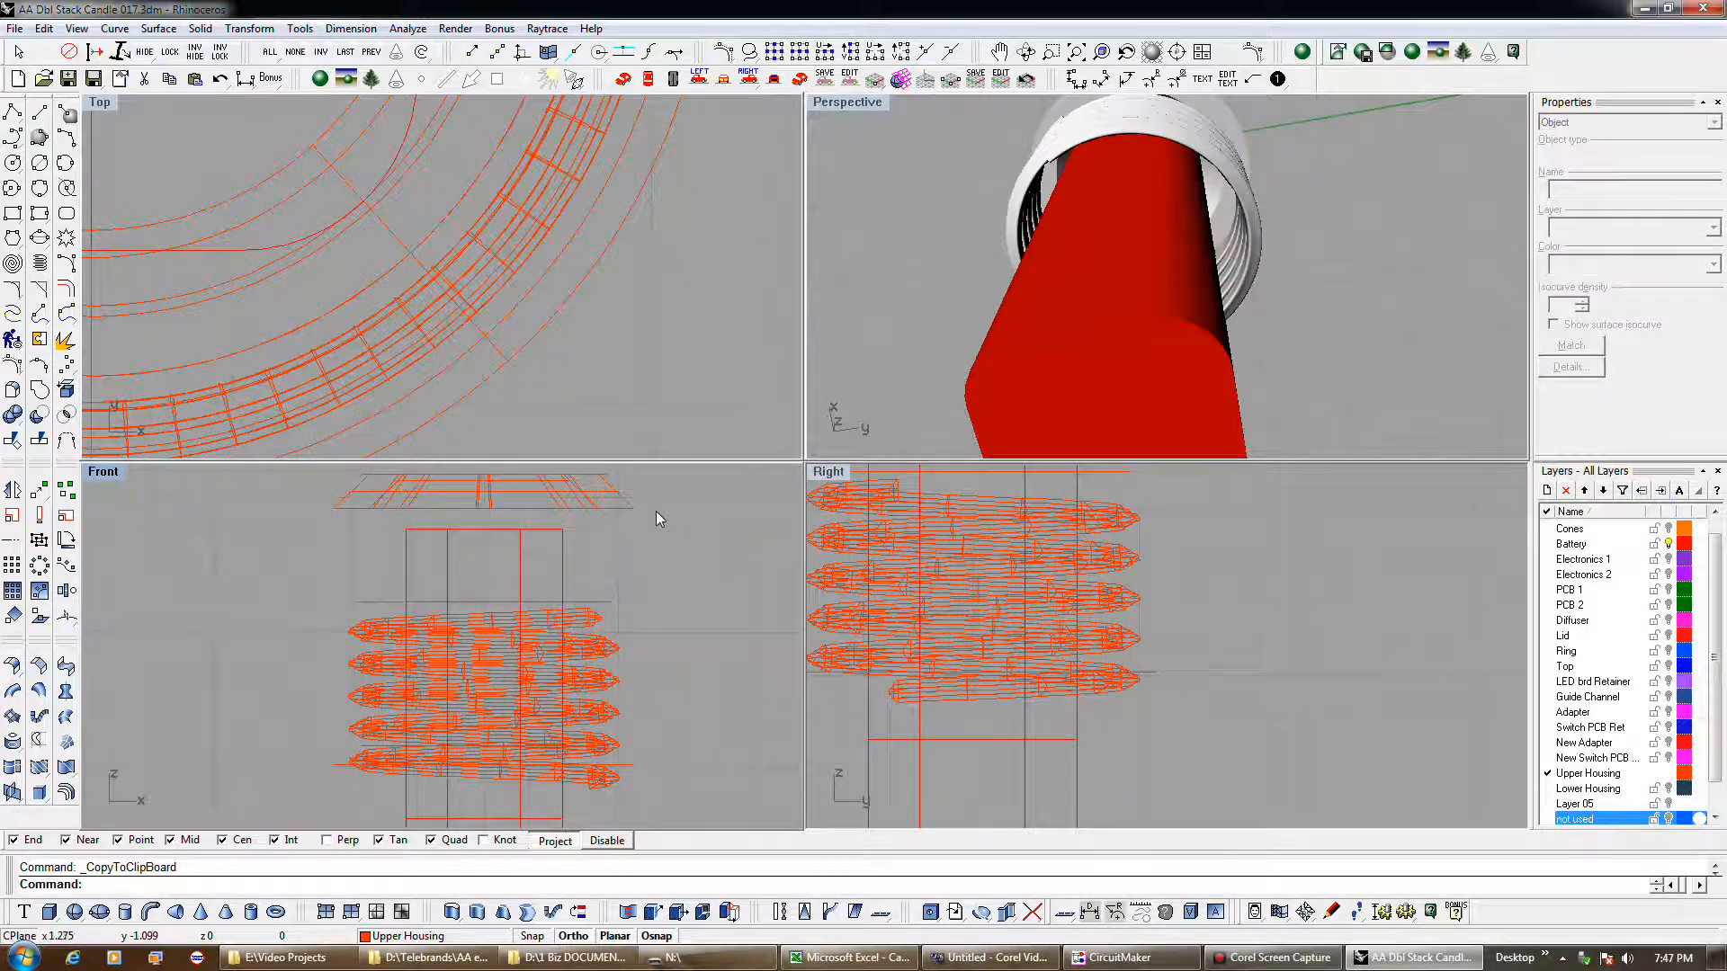
left_click(195, 79)
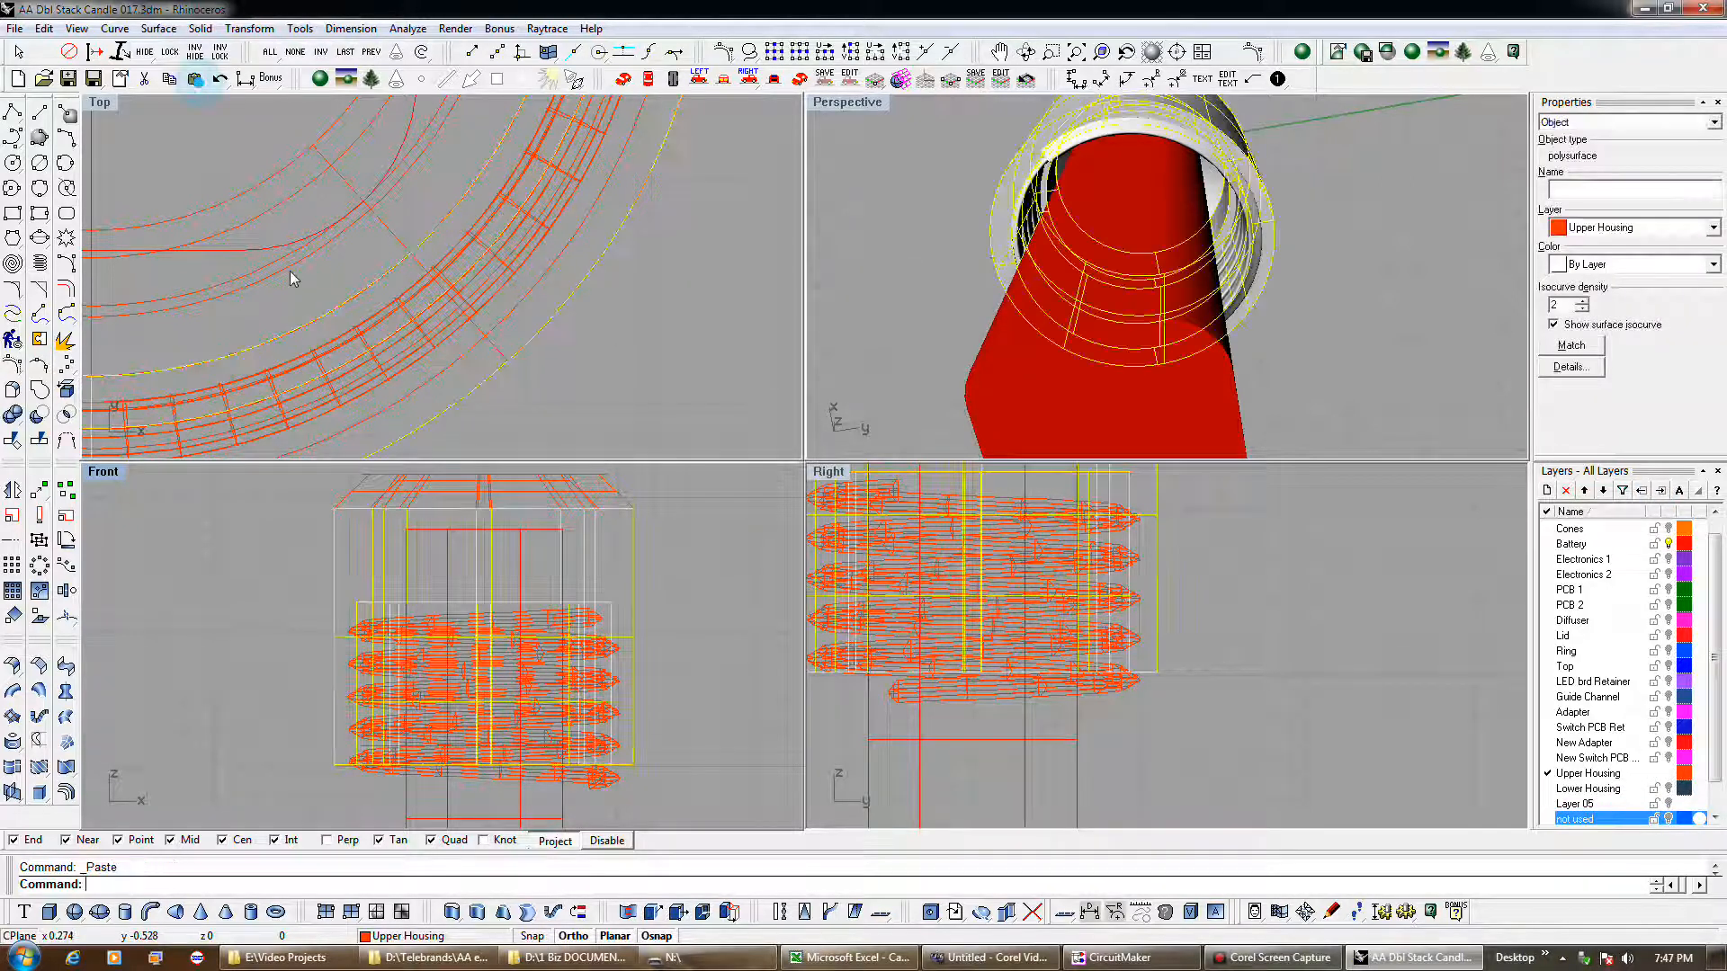
- Boolean-subtract the thread solid from the pasted upper housing to cut its internal thread
left_click(36, 418)
left_click(583, 785)
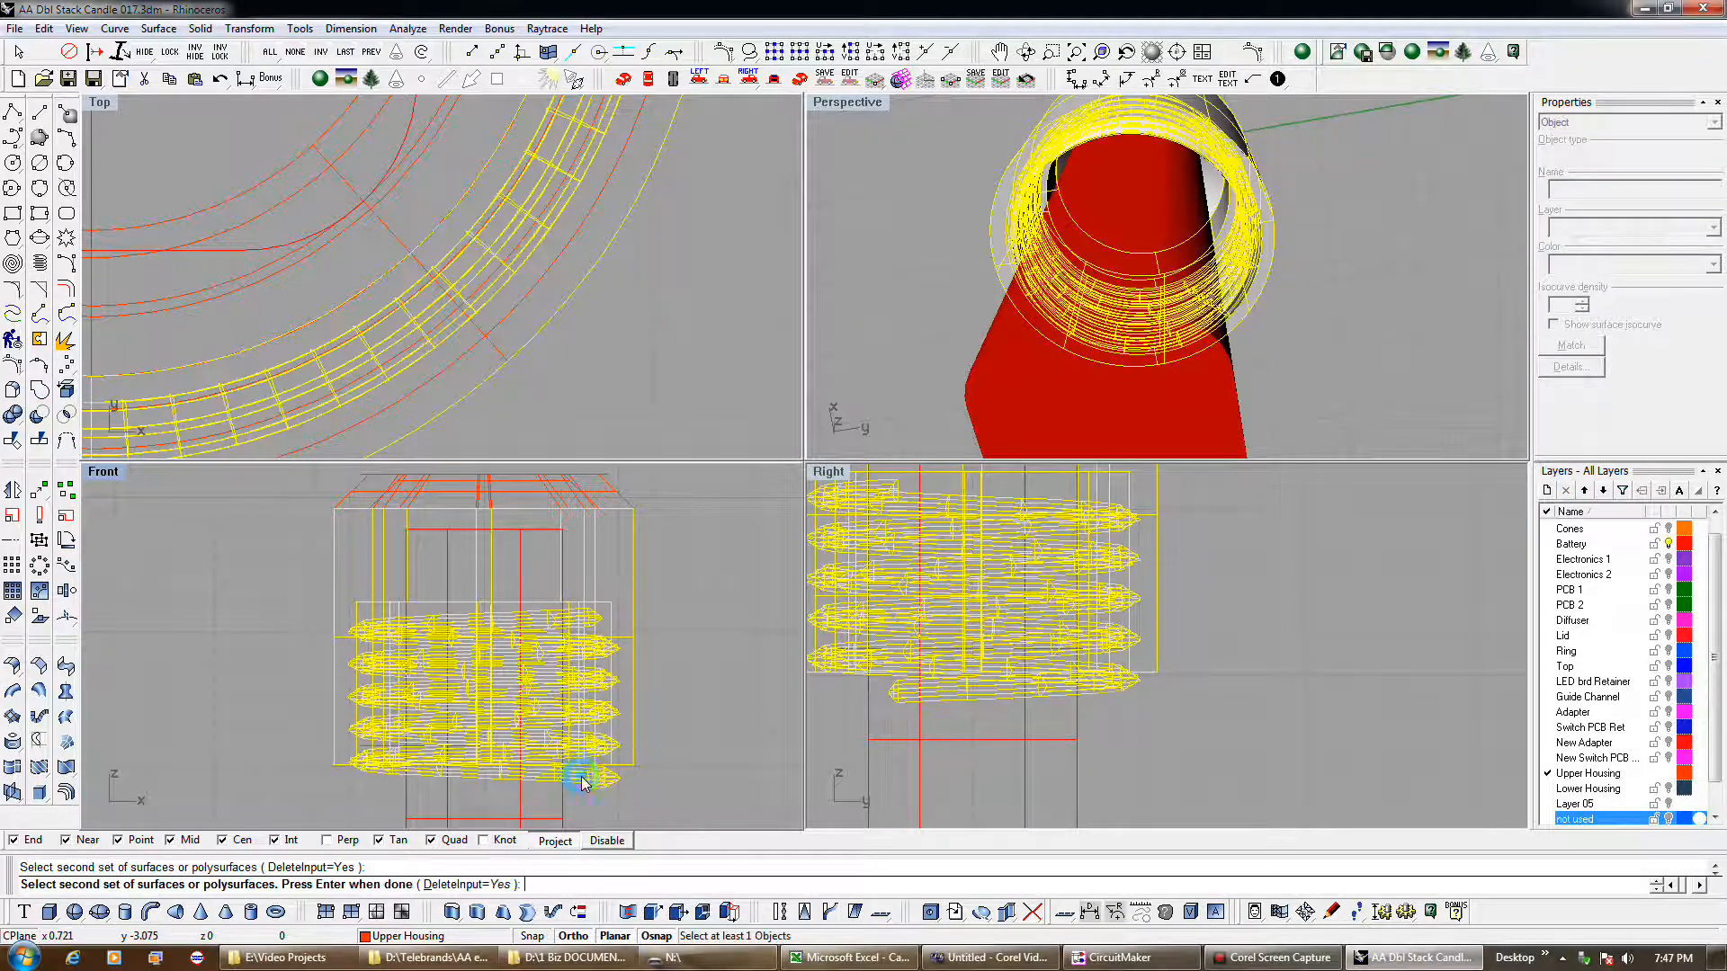
key("Return")
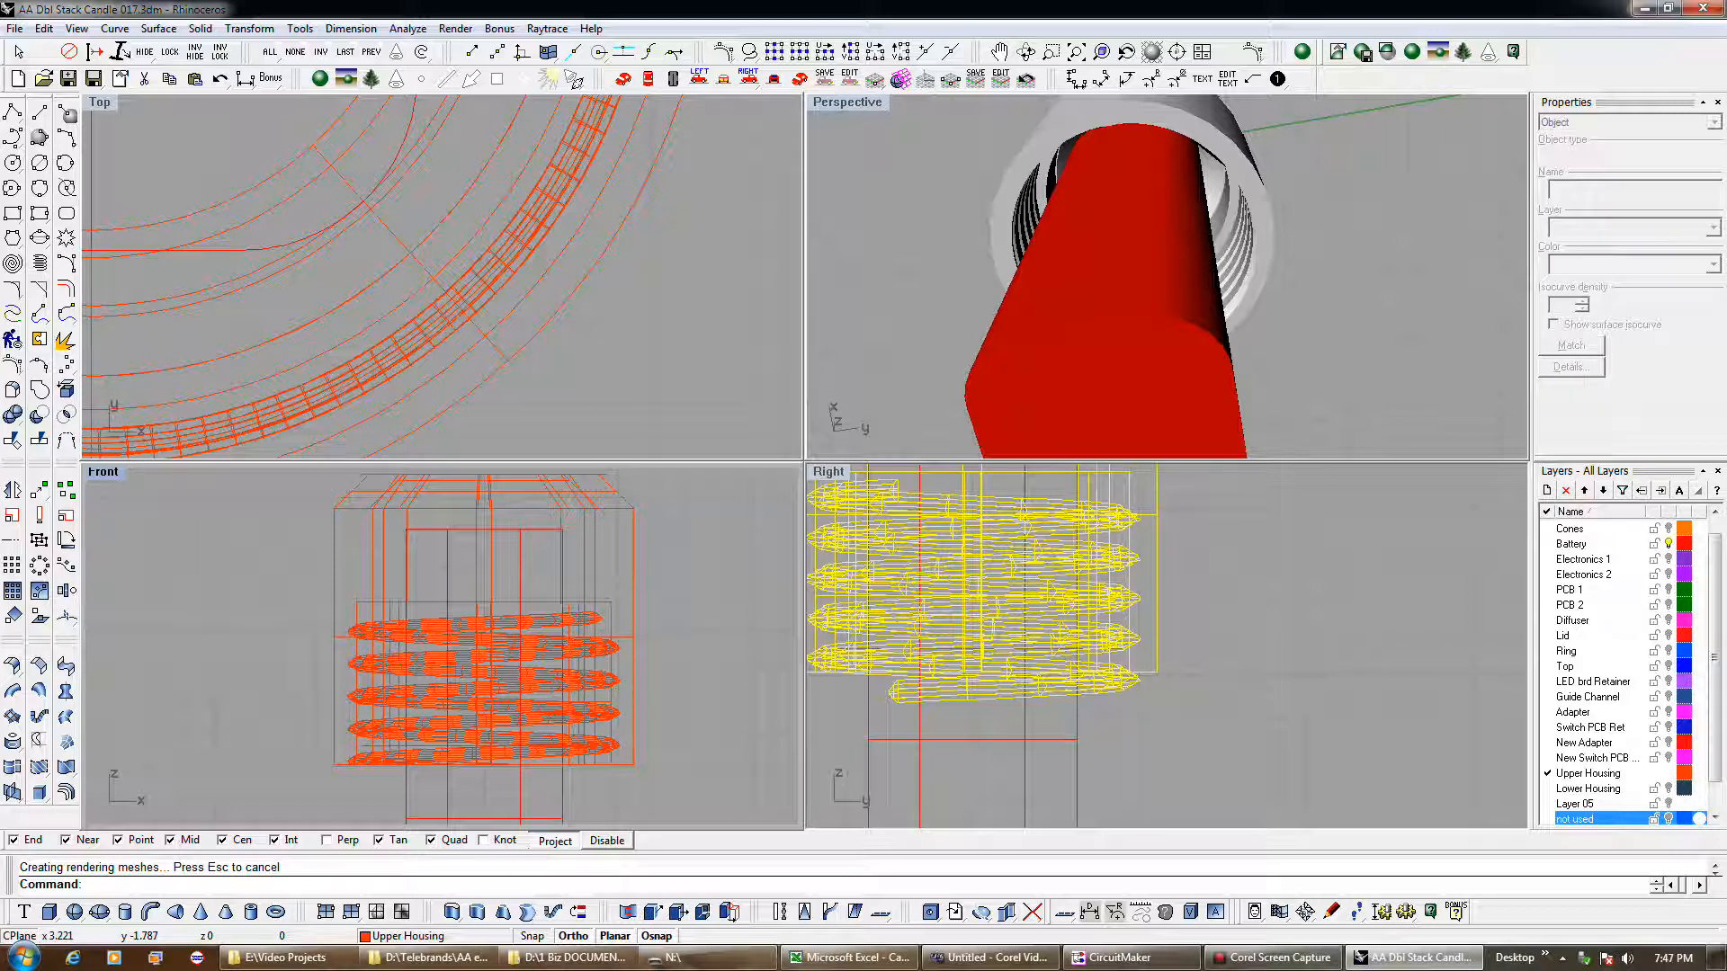
- Turn off the Battery layer and examine the upper housing's internal thread from below and in profile
left_click(1668, 544)
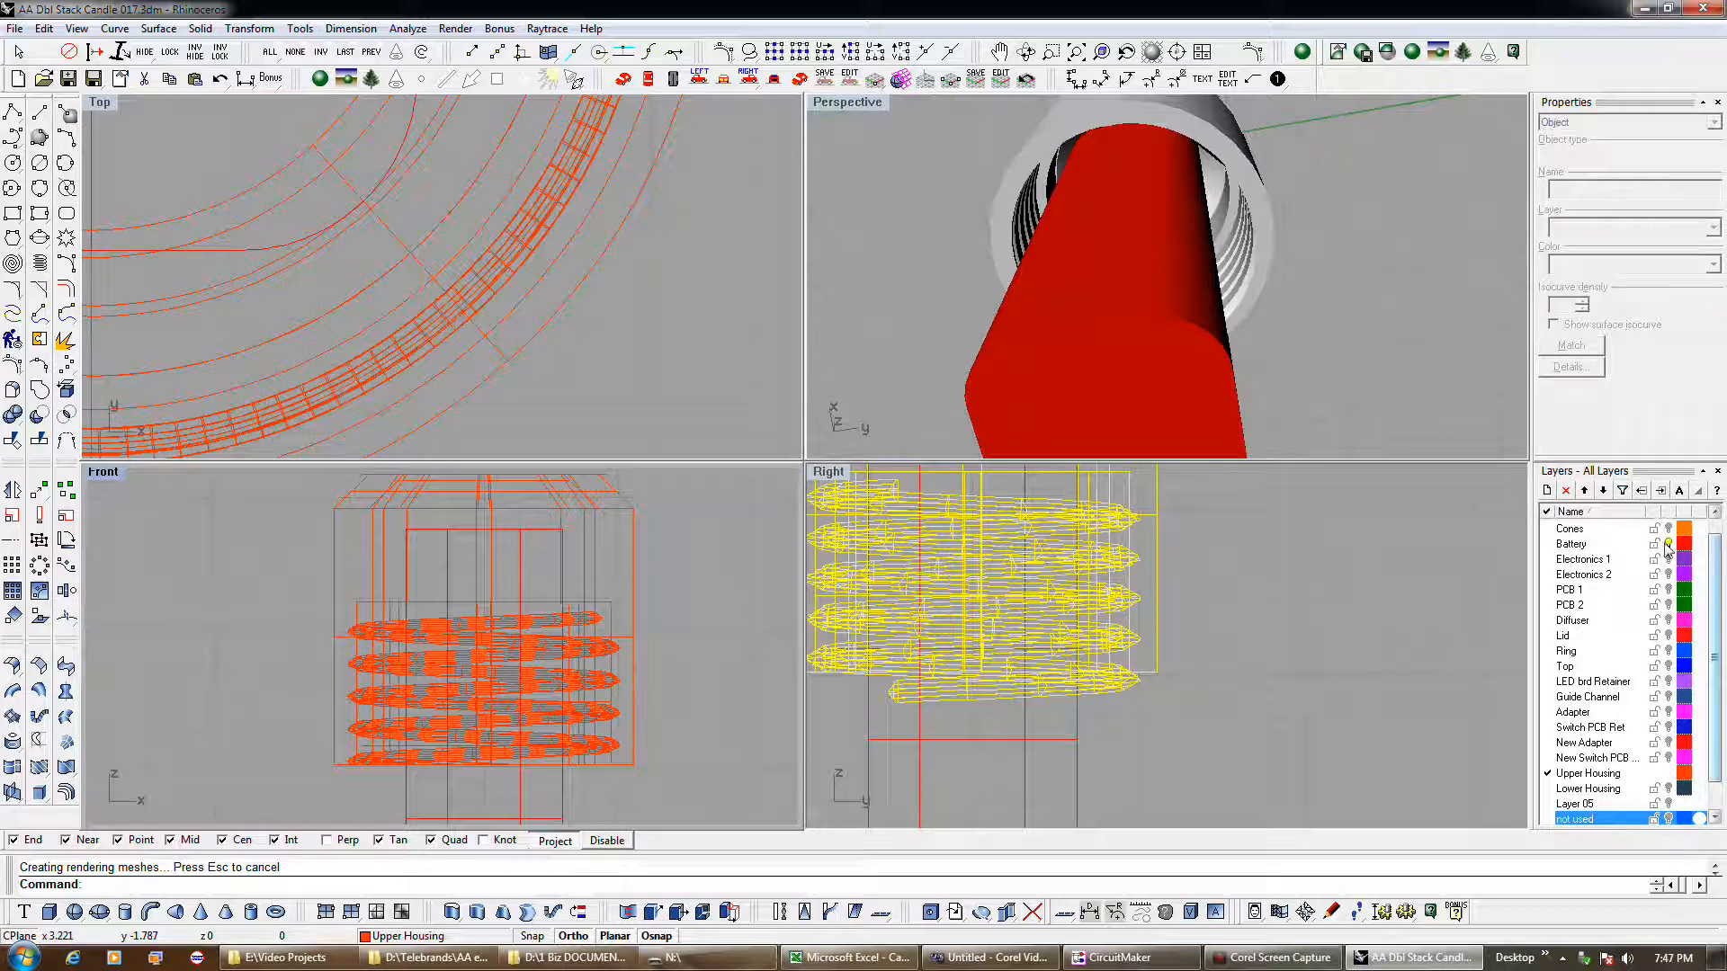
right_click_drag(1118, 308, 1071, 423)
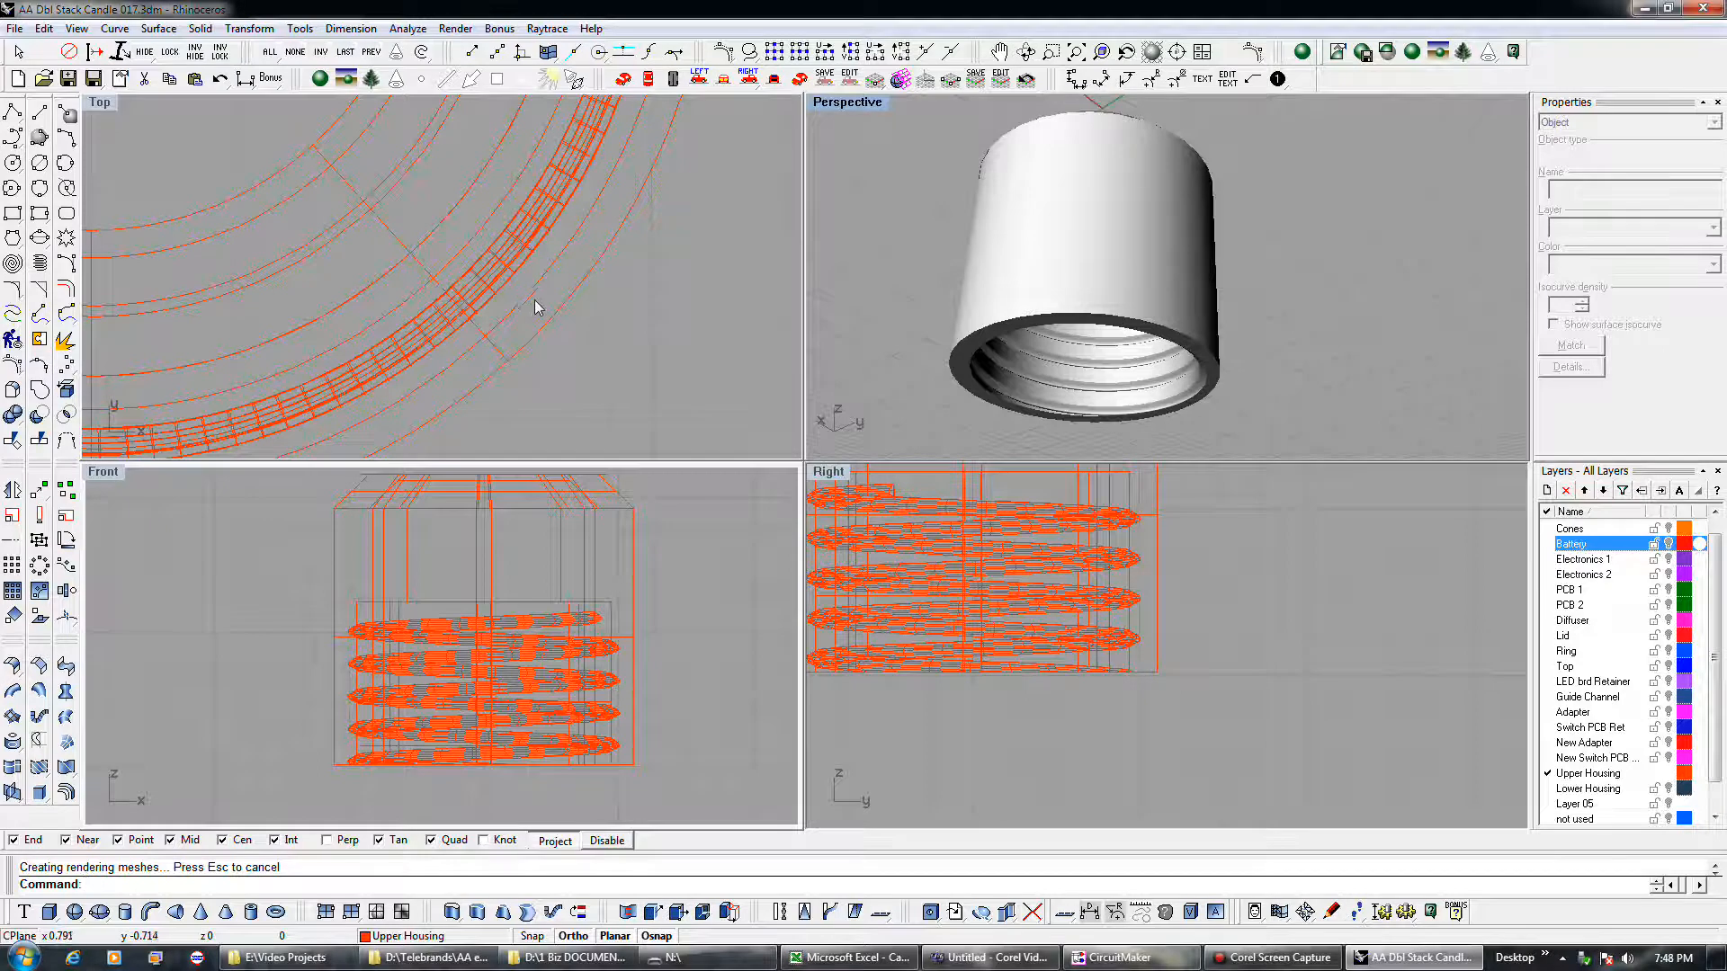
scroll(535, 308, "down", 5)
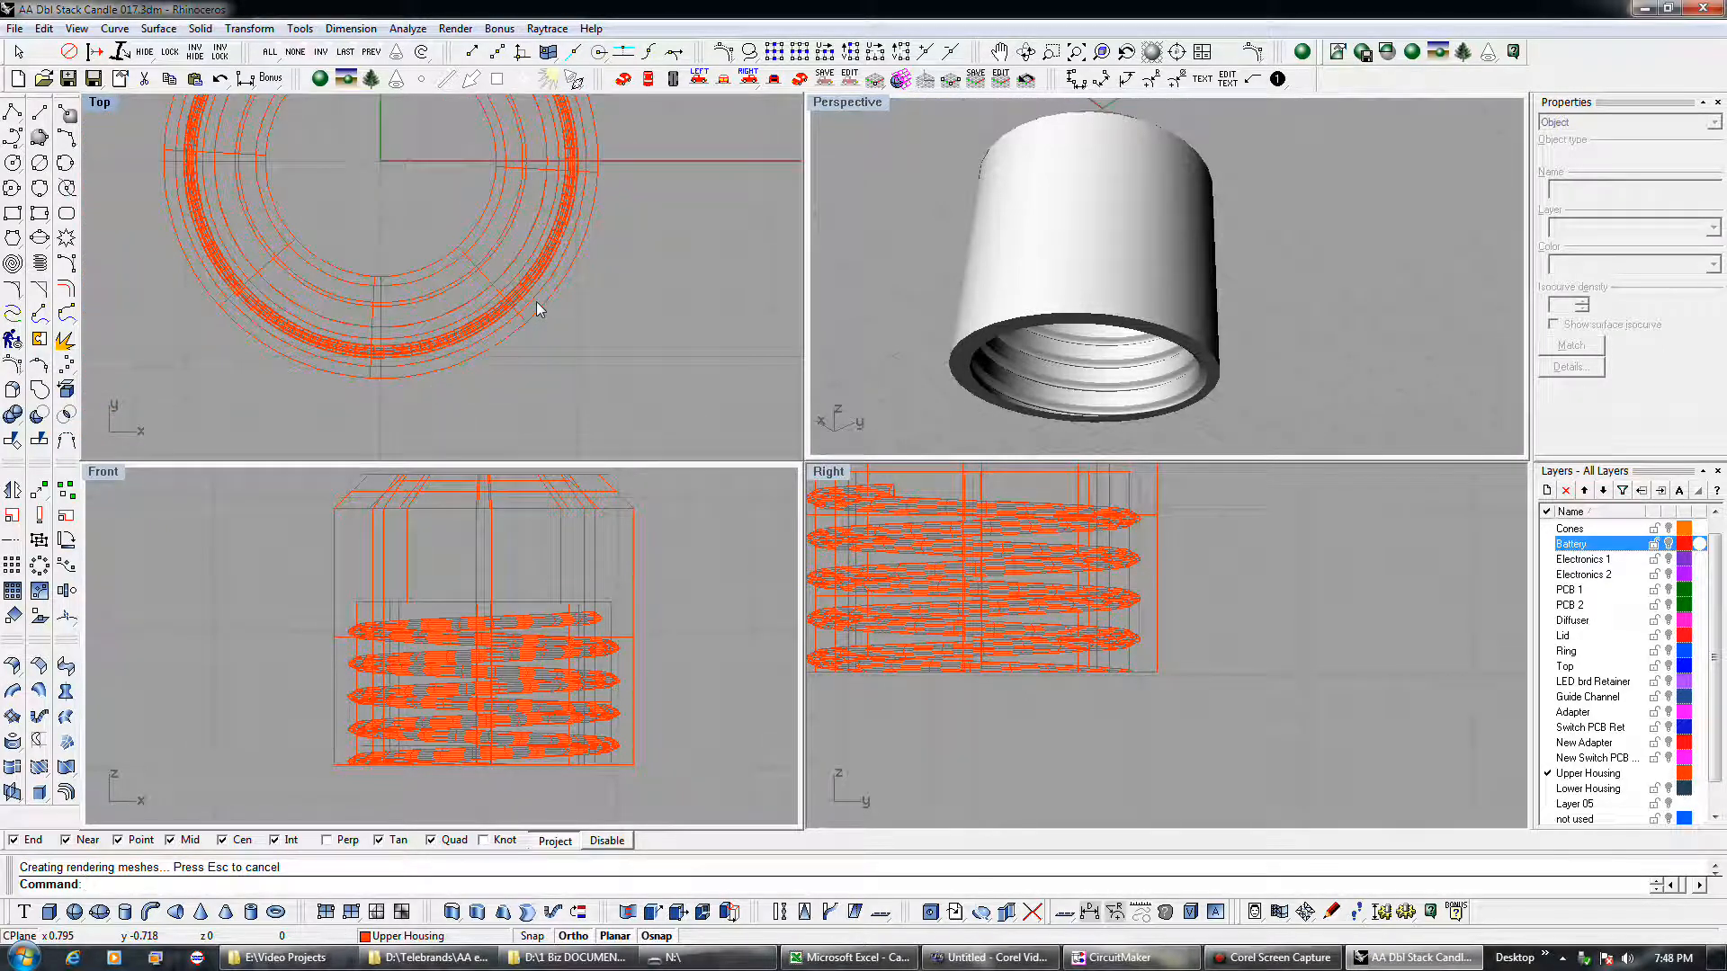
left_click(572, 625)
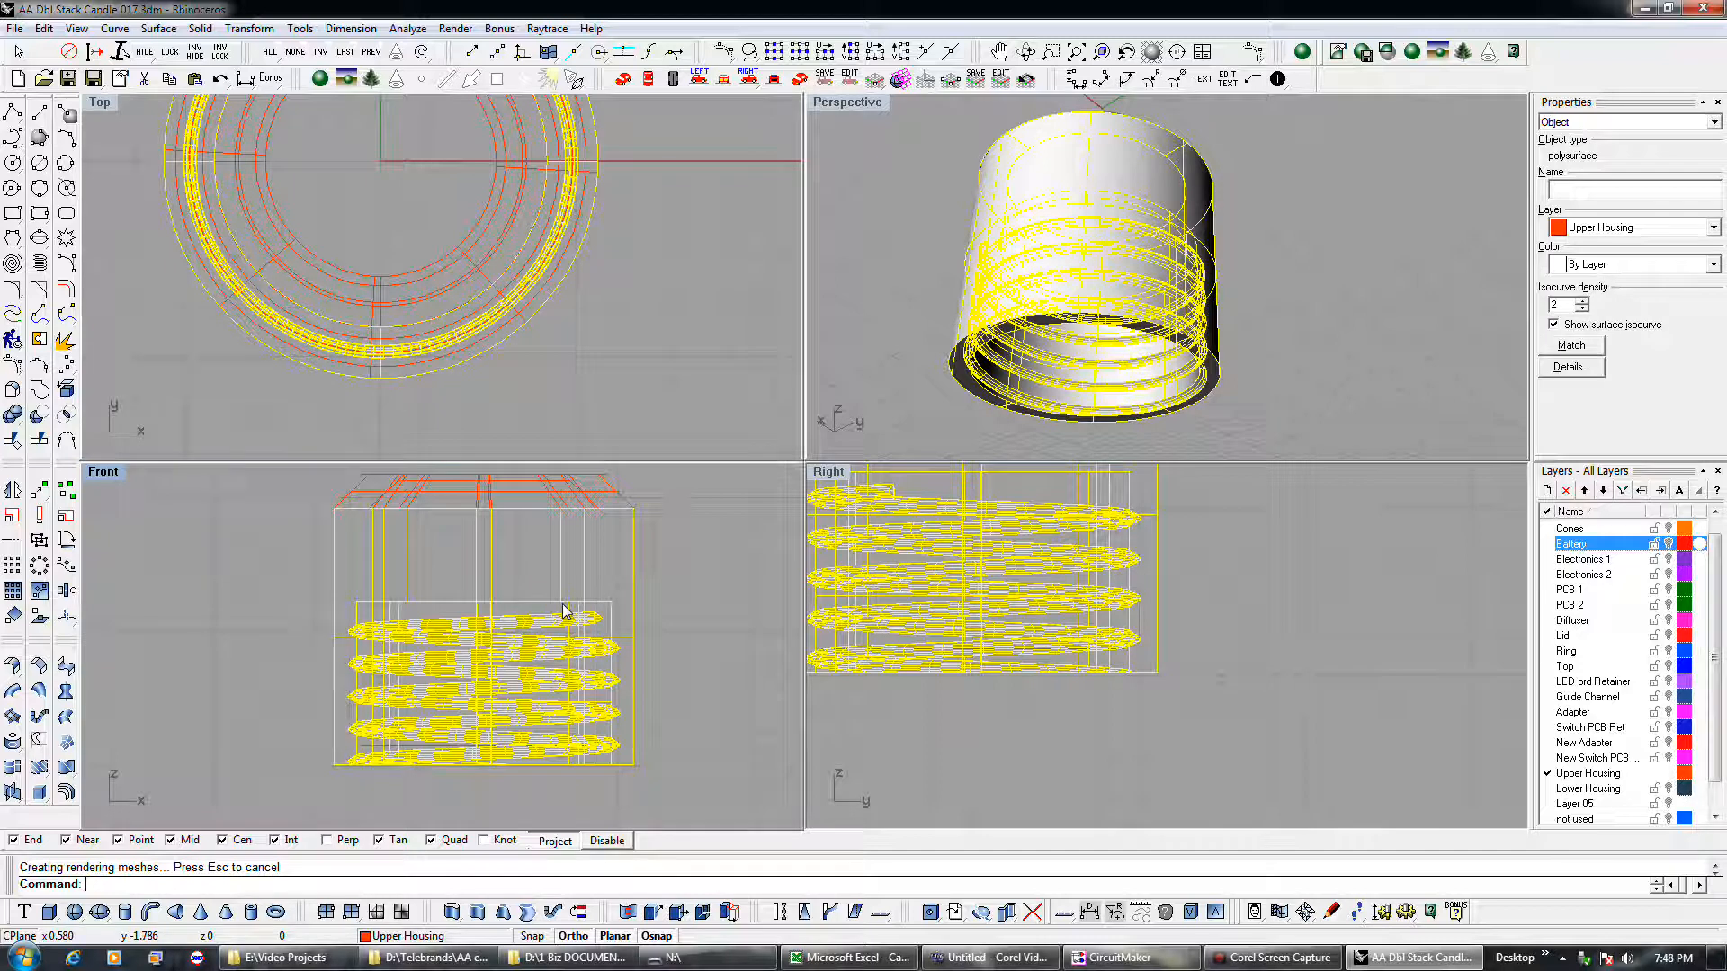
scroll(1131, 526, "up", 5)
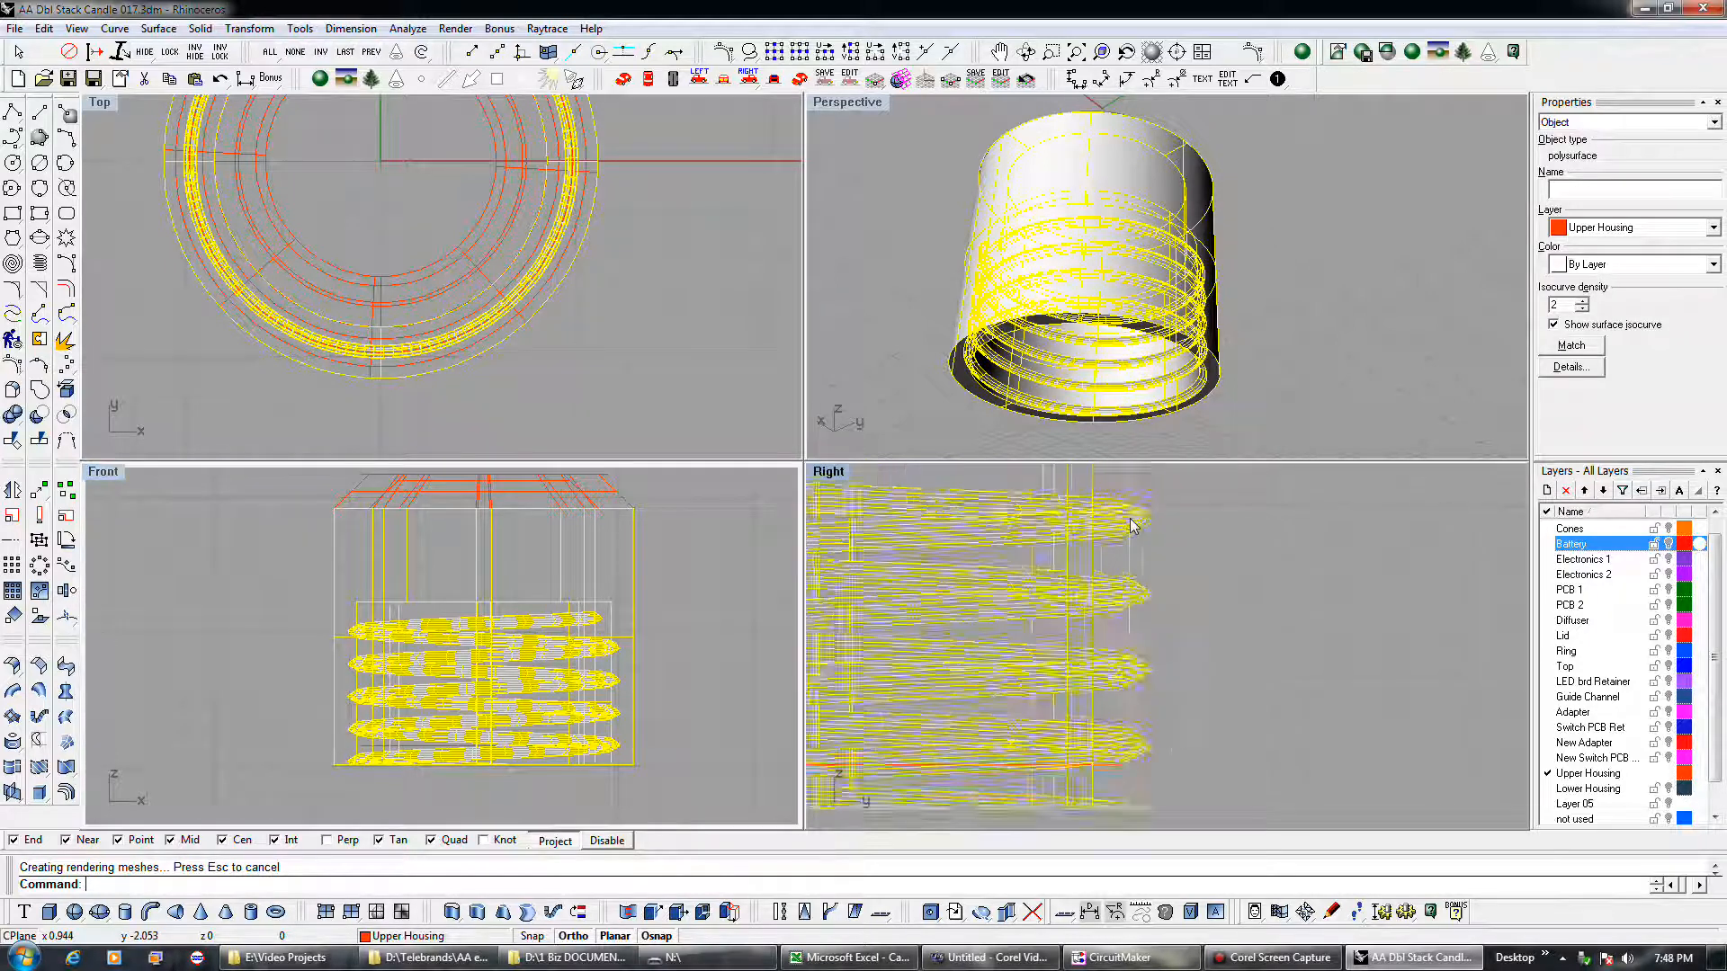
scroll(1132, 526, "up", 1)
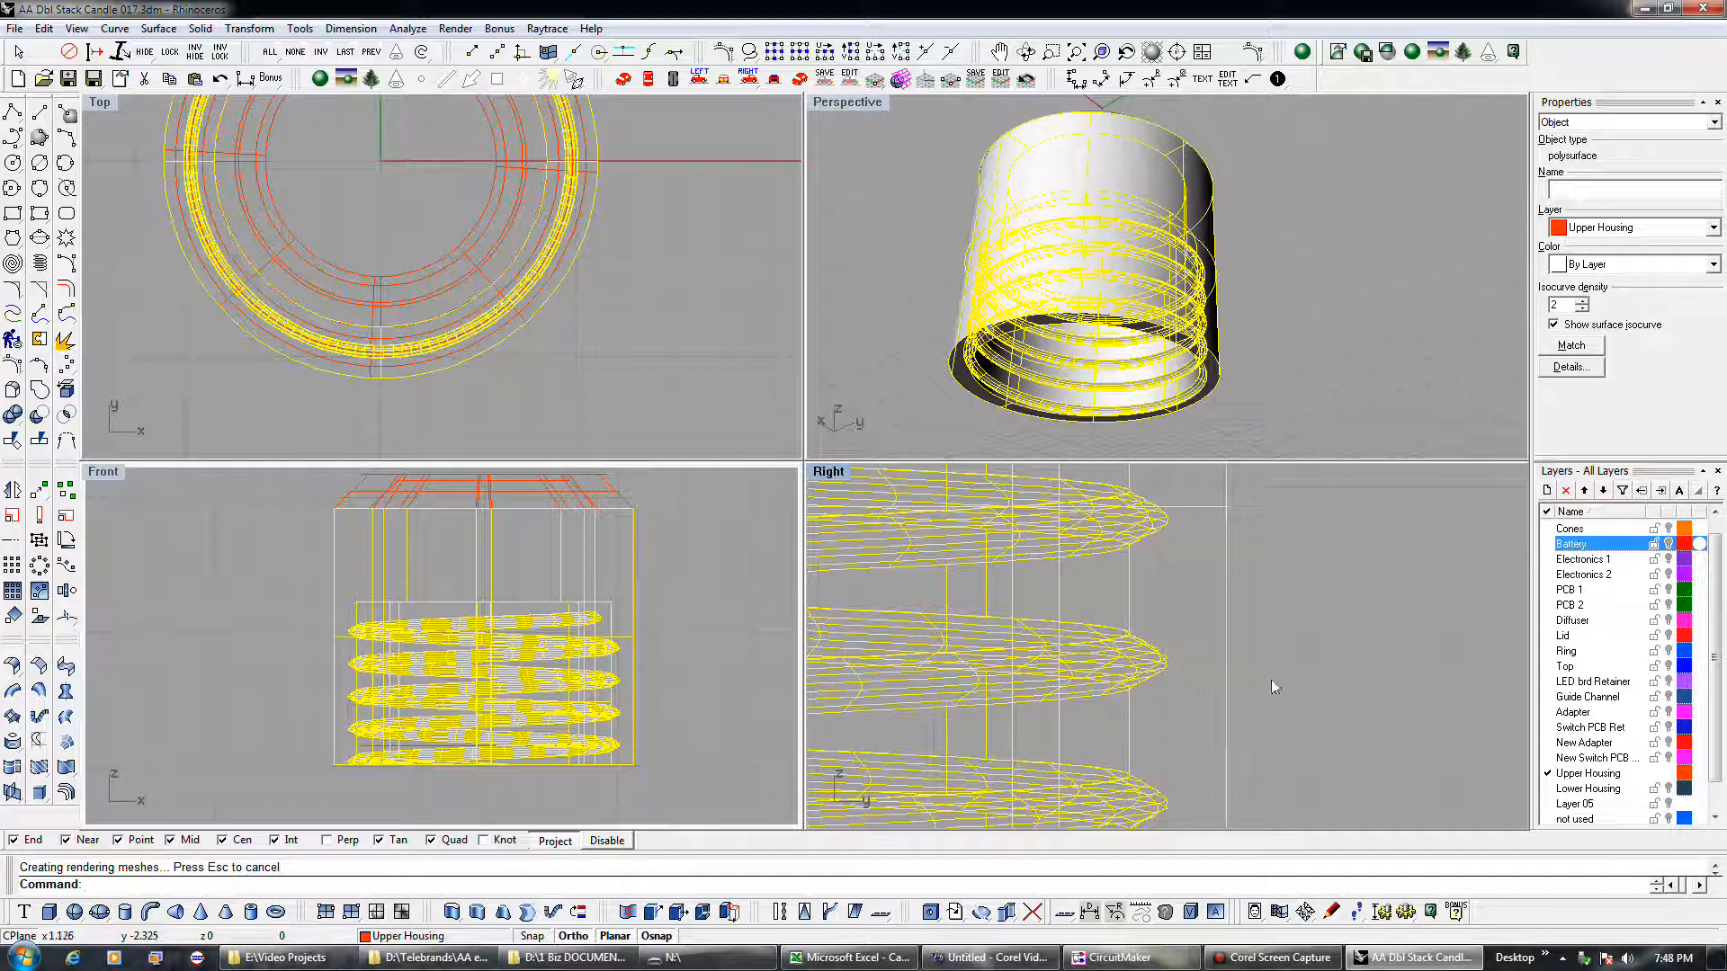
- Turn on the Lower Housing layer and examine how the lower housing's thread fits inside the upper housing's thread in profile
left_click(1669, 789)
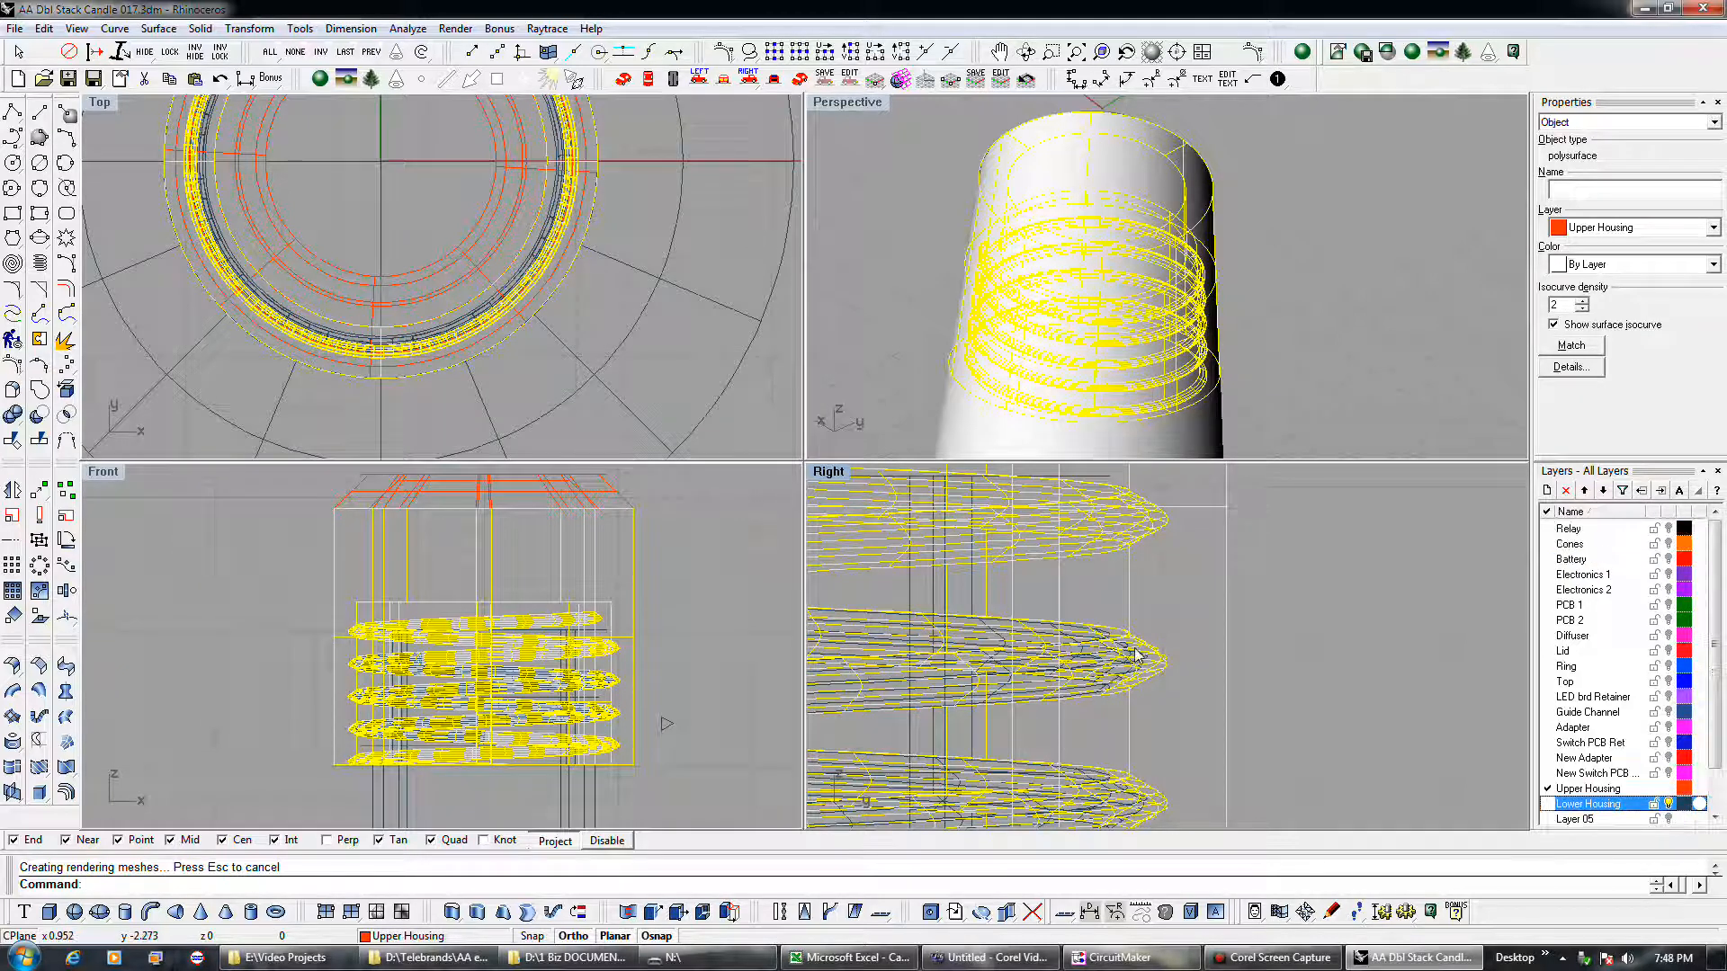
left_click(1196, 698)
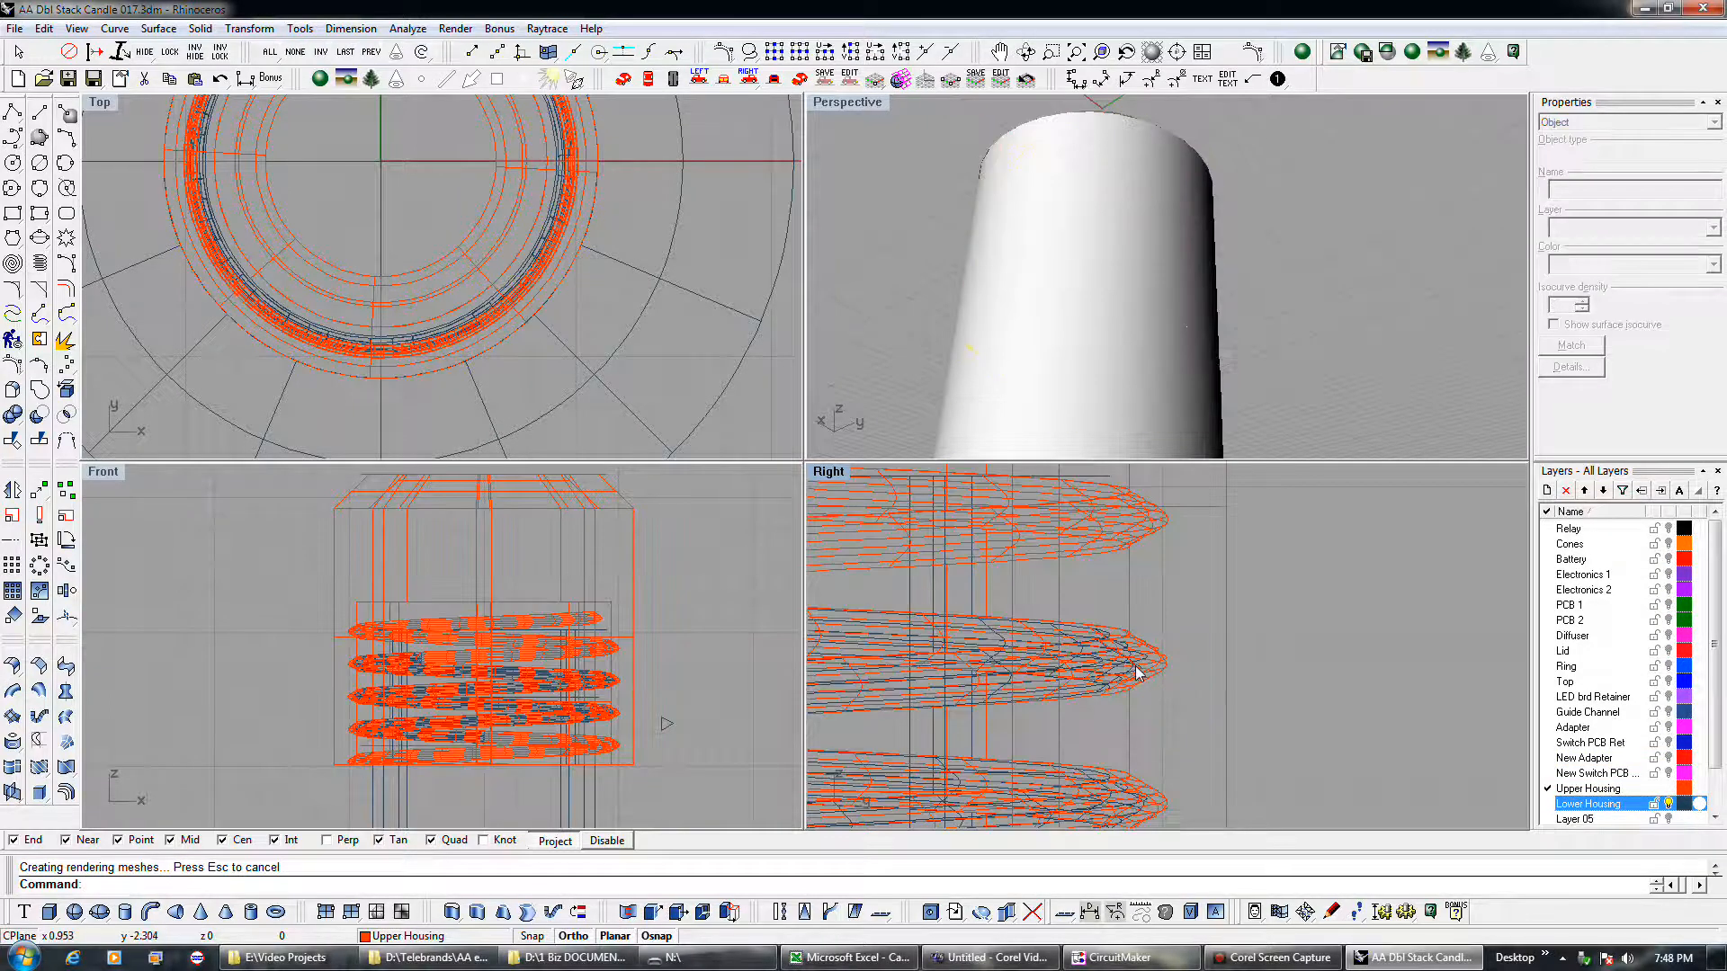
scroll(1139, 666, "up", 3)
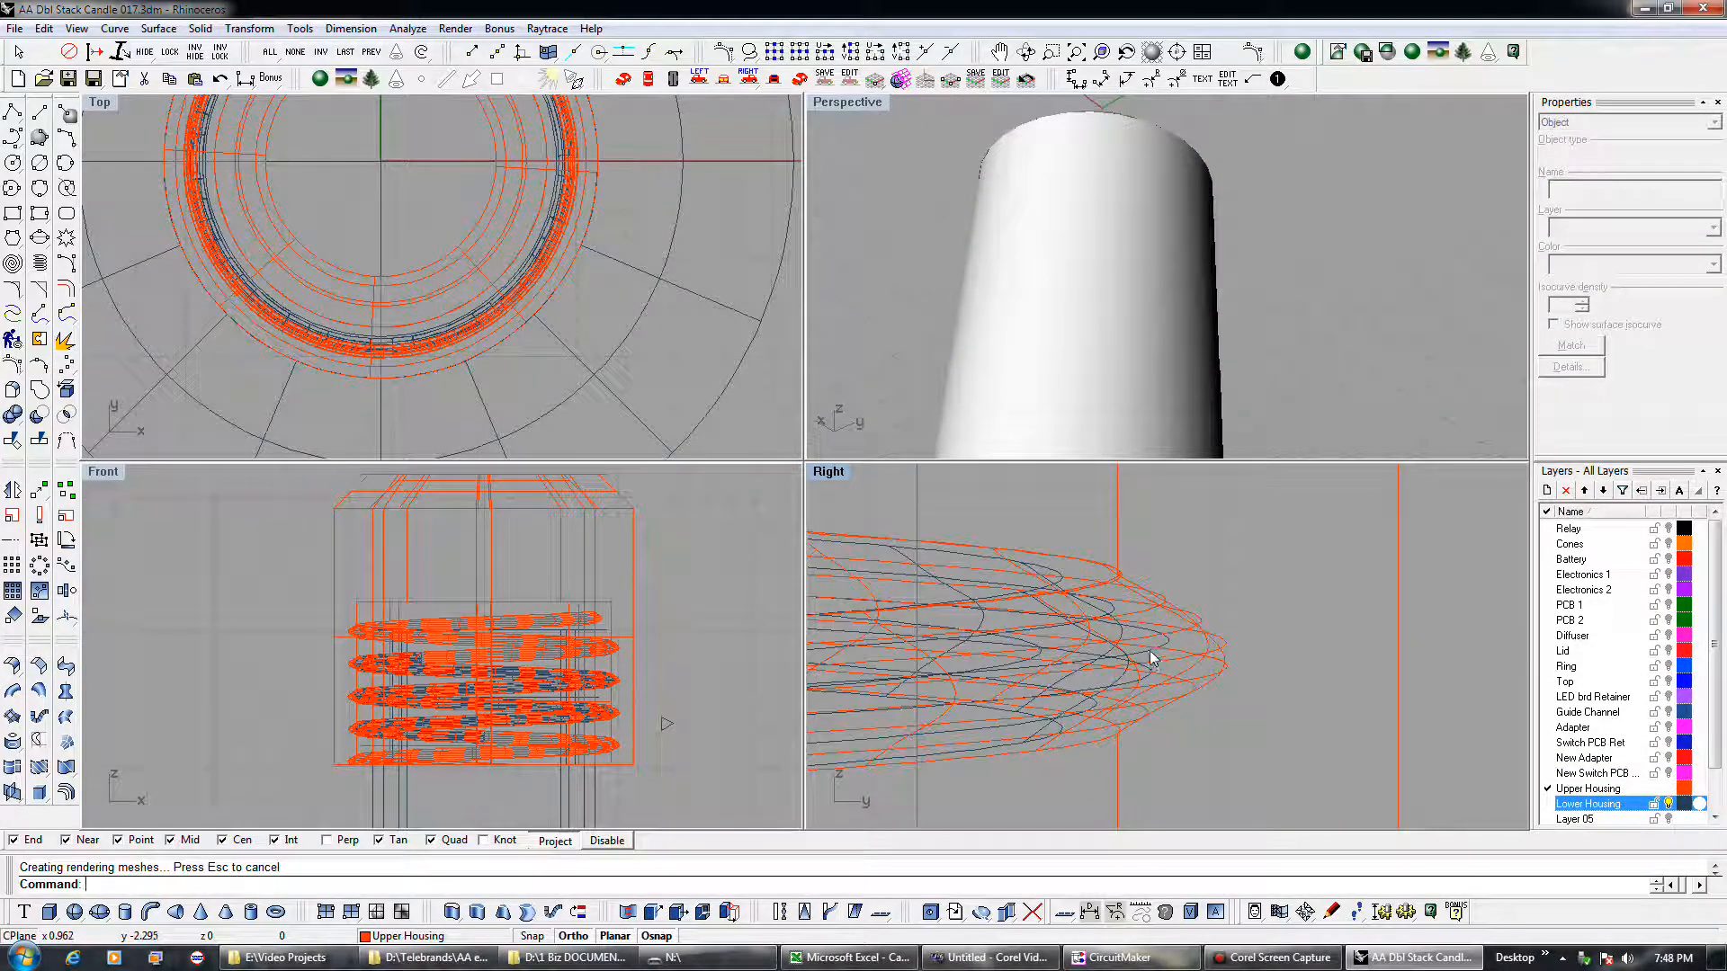
left_click(1152, 658)
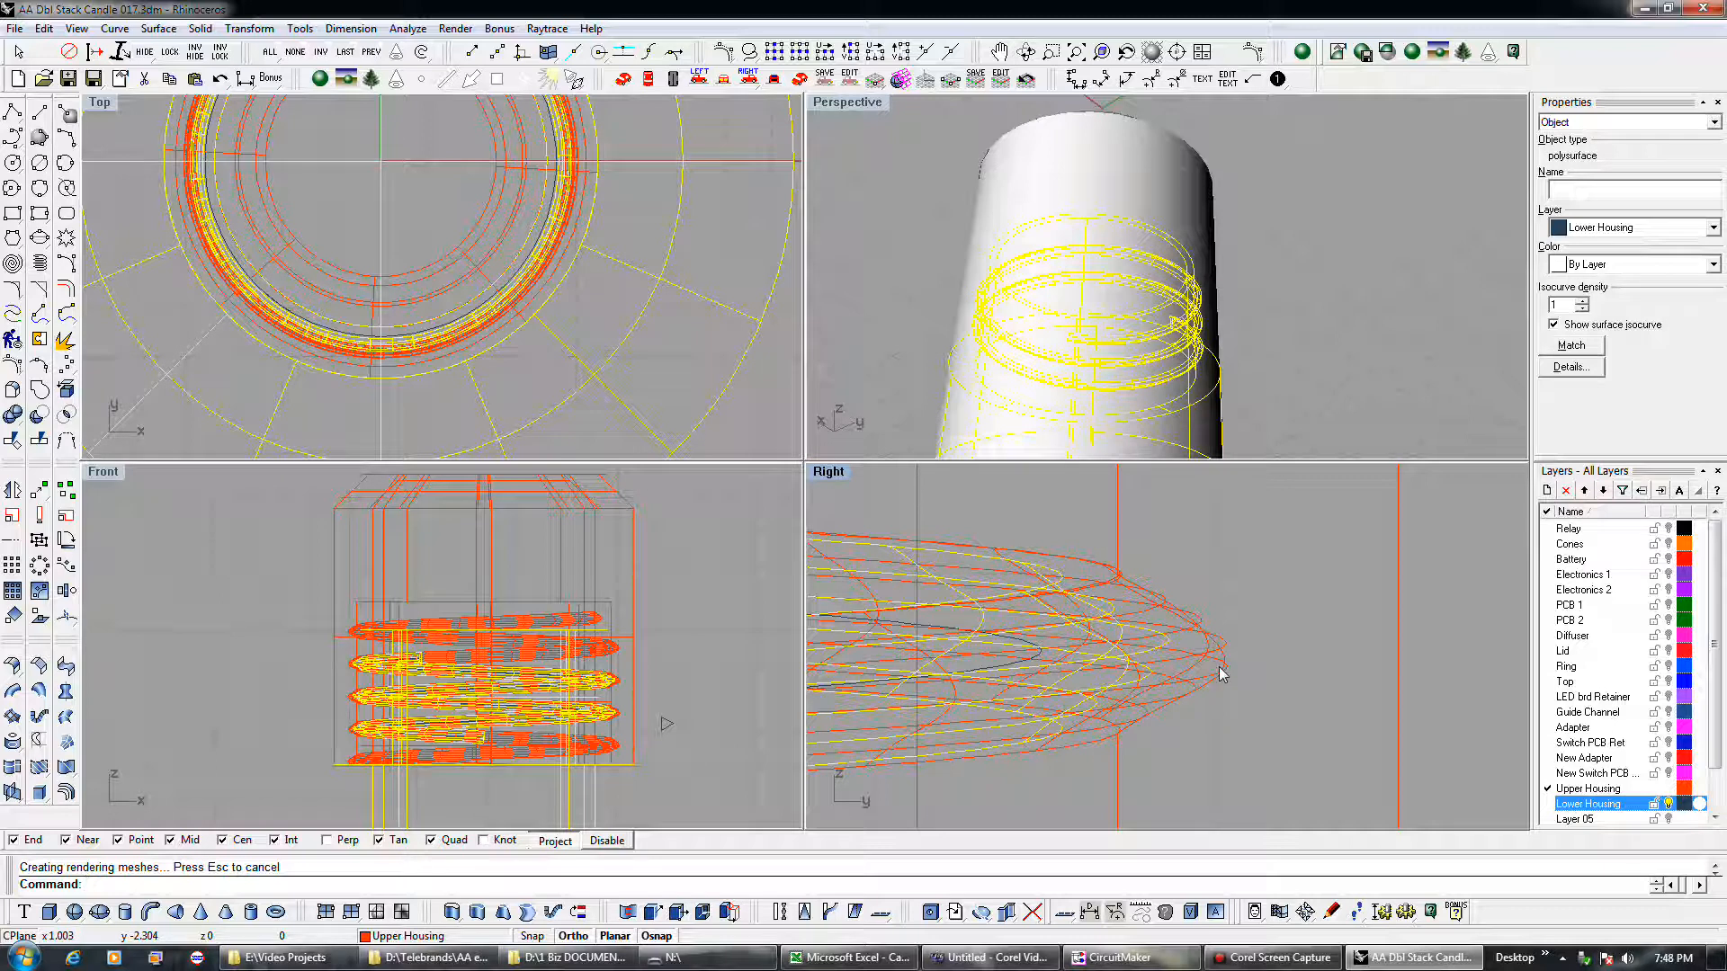
scroll(611, 701, "up", 5)
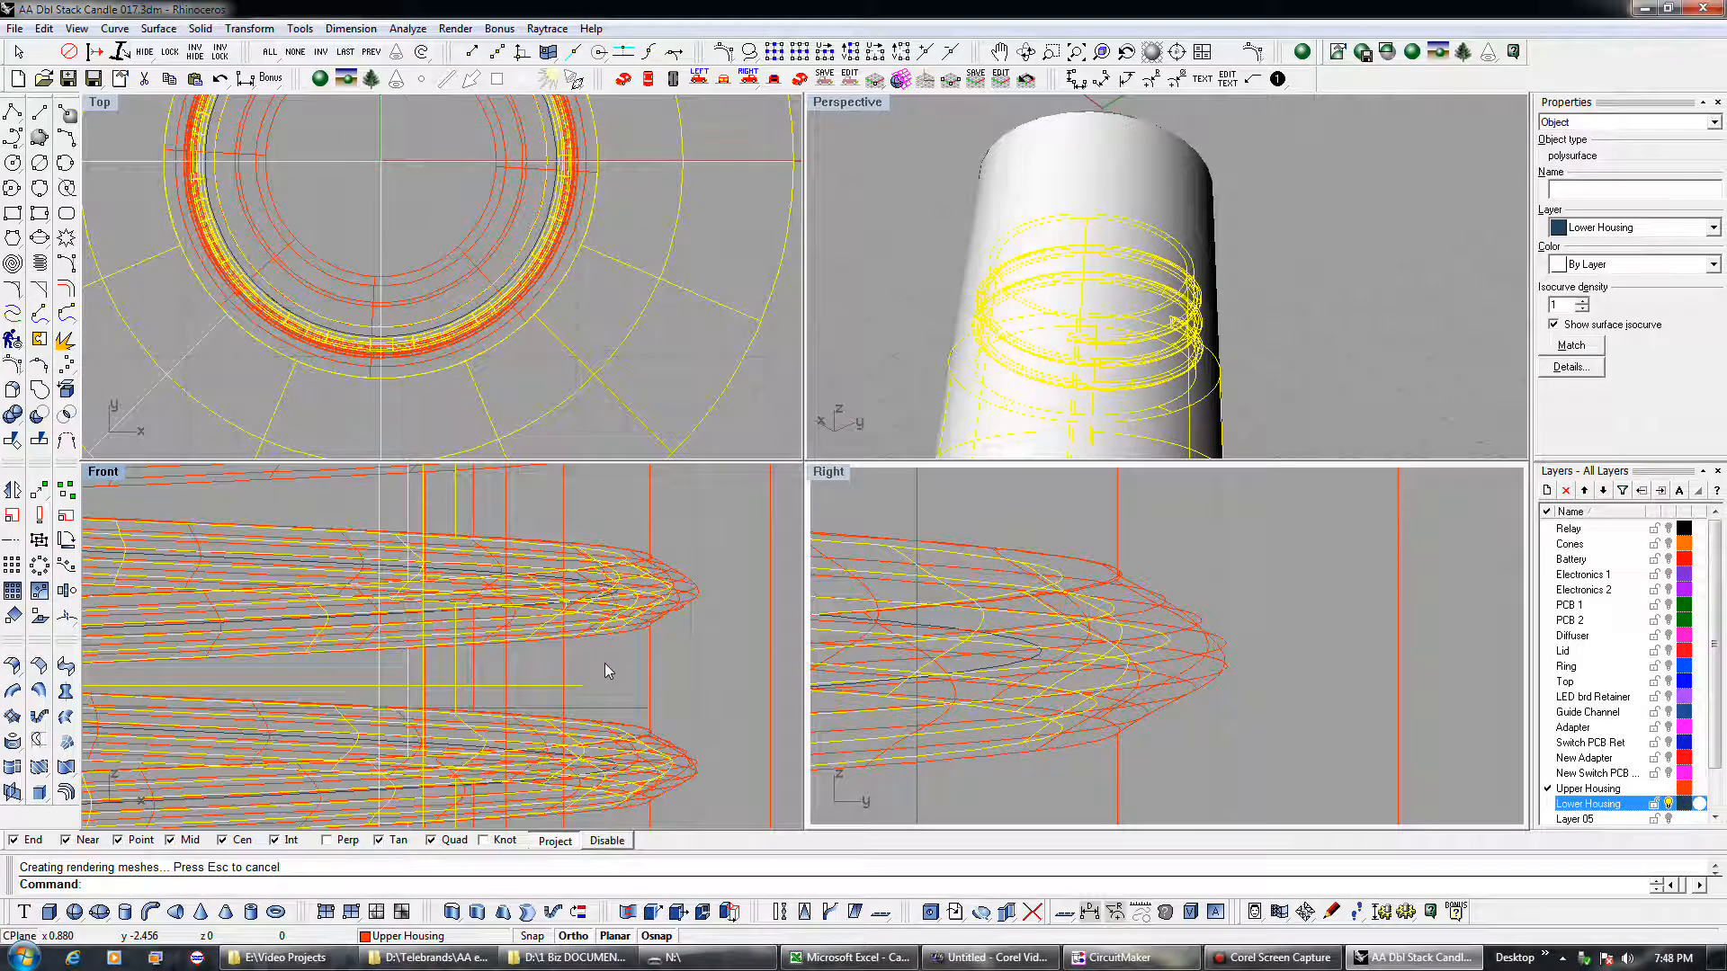
scroll(670, 598, "up", 3)
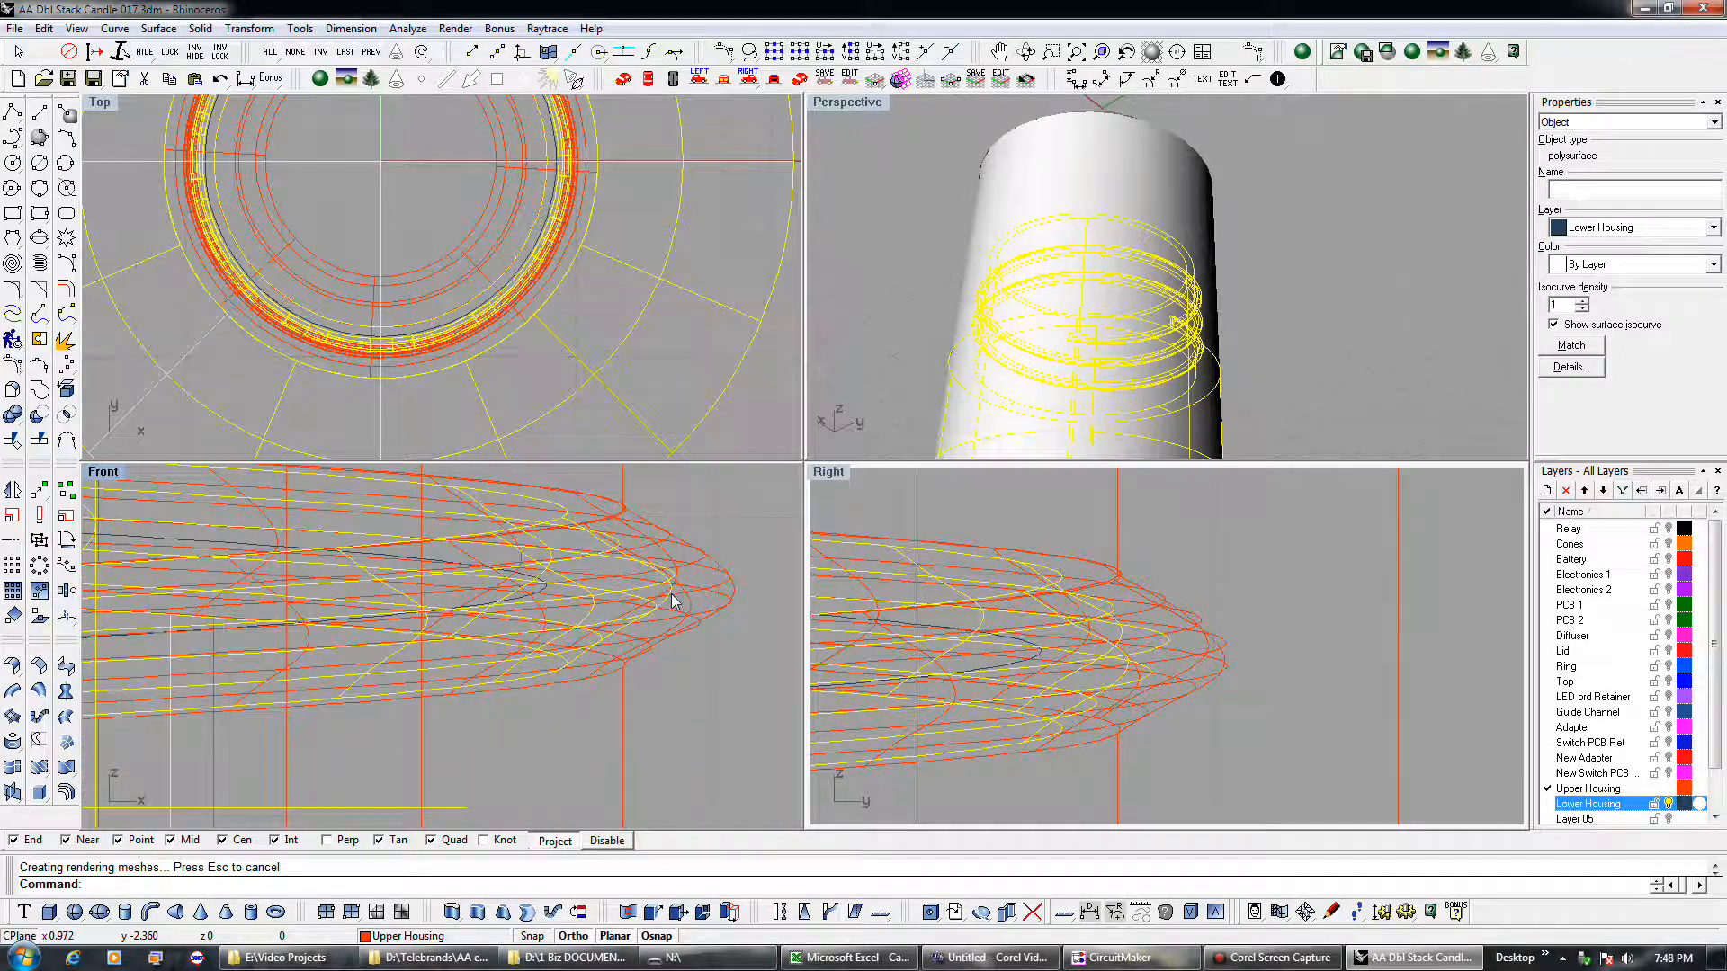
- Set the lower housing's isocurve density to 2
left_click(1582, 302)
left_click(1582, 303)
left_click(1582, 303)
left_click(1582, 302)
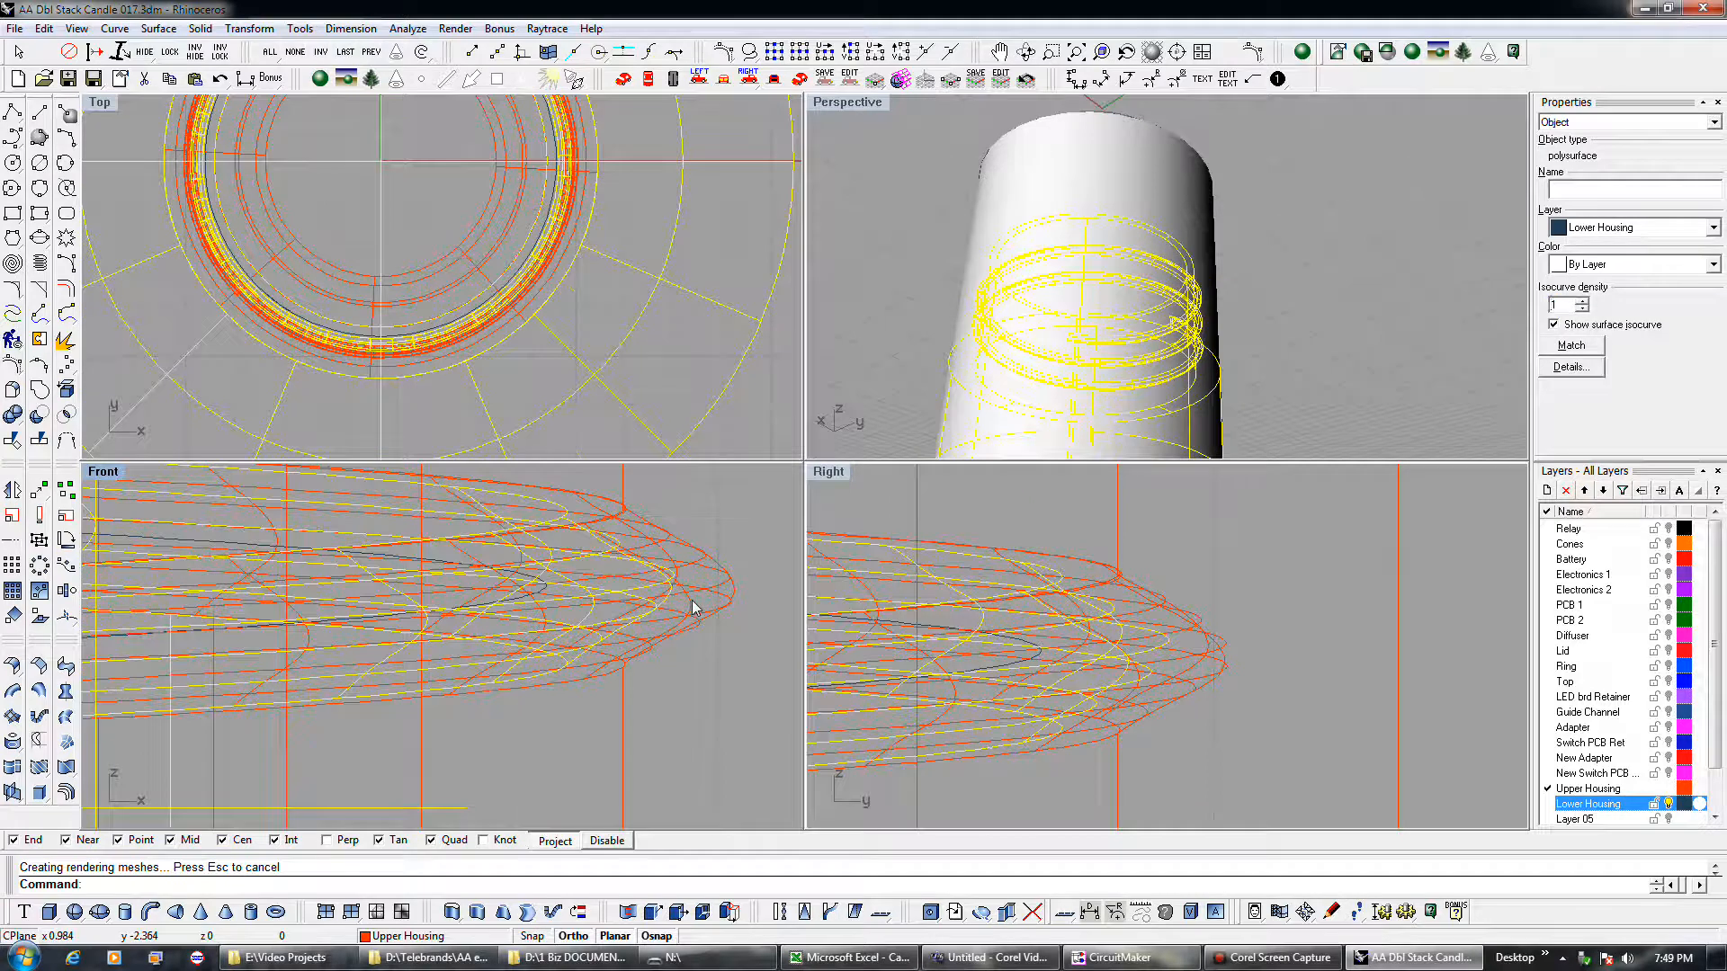
scroll(692, 607, "up", 8)
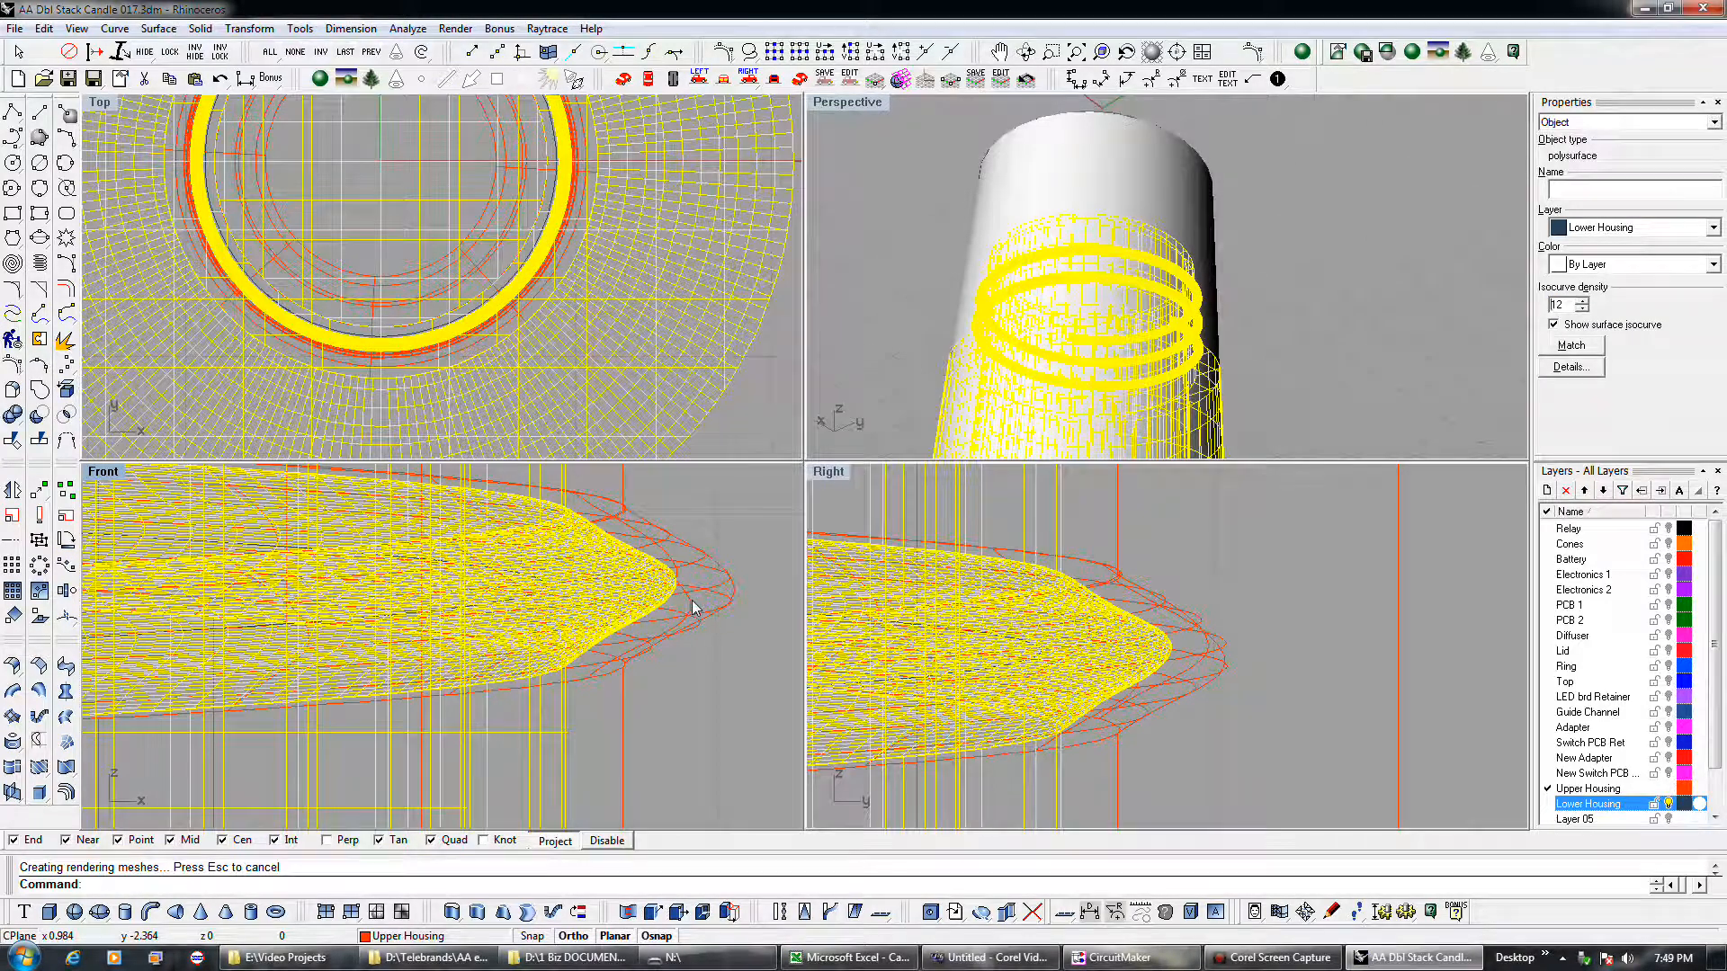
scroll(692, 607, "down", 10)
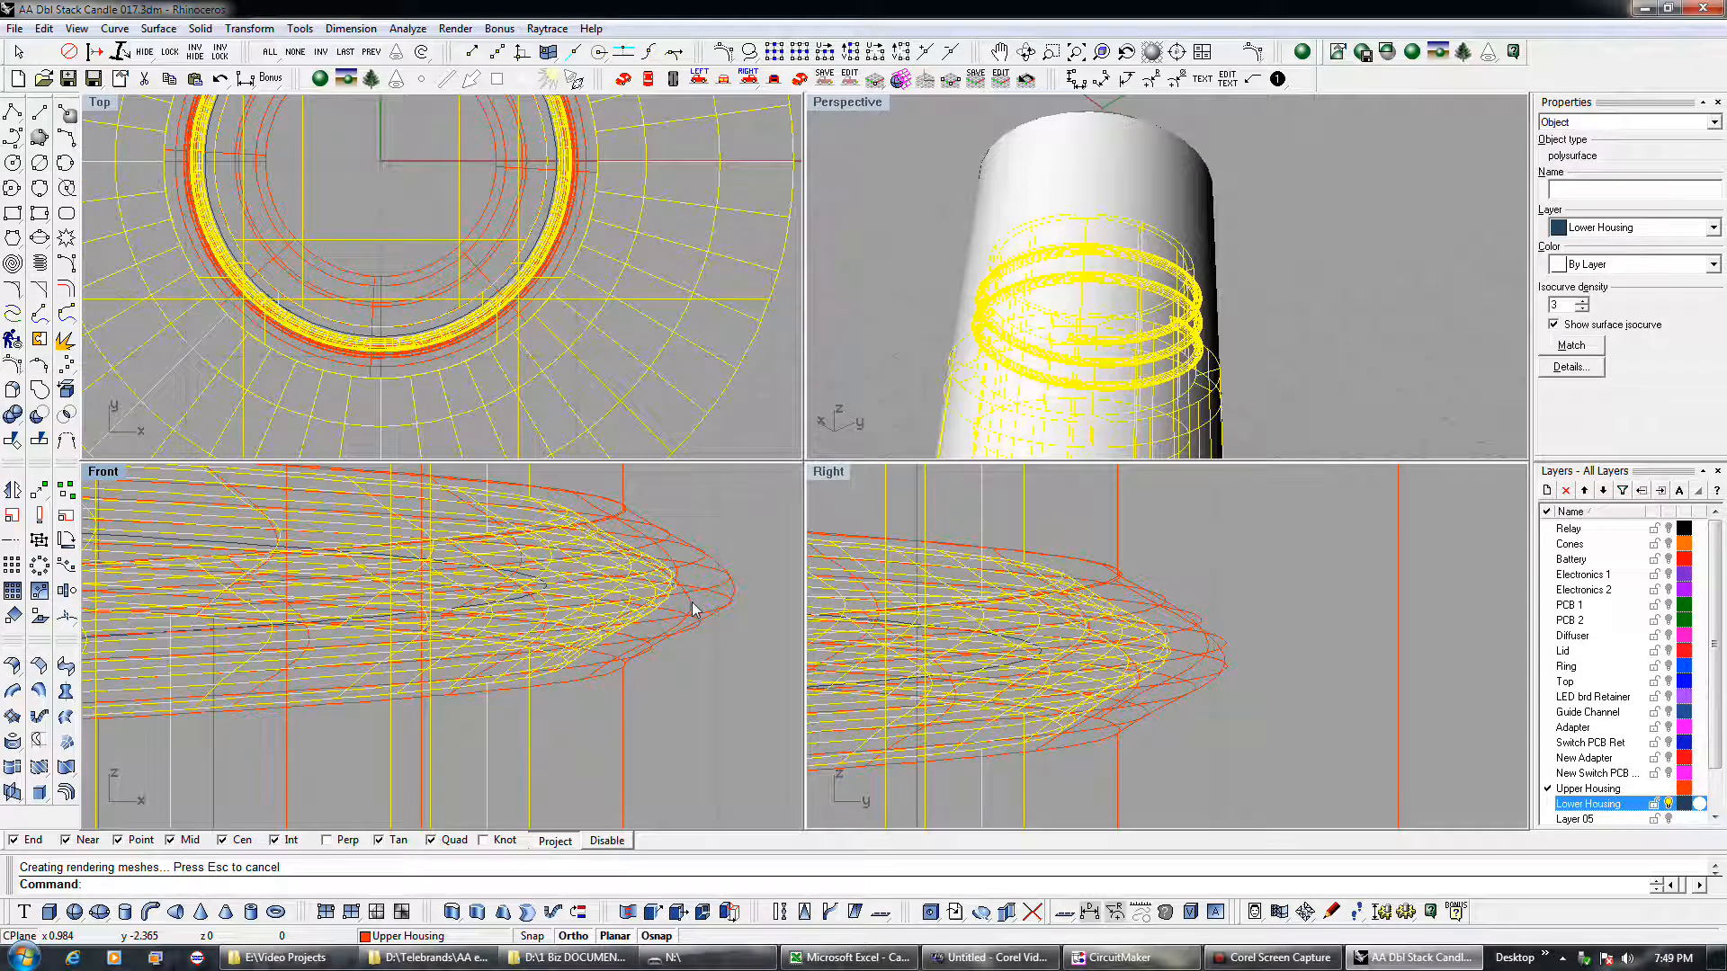
scroll(693, 607, "down", 1)
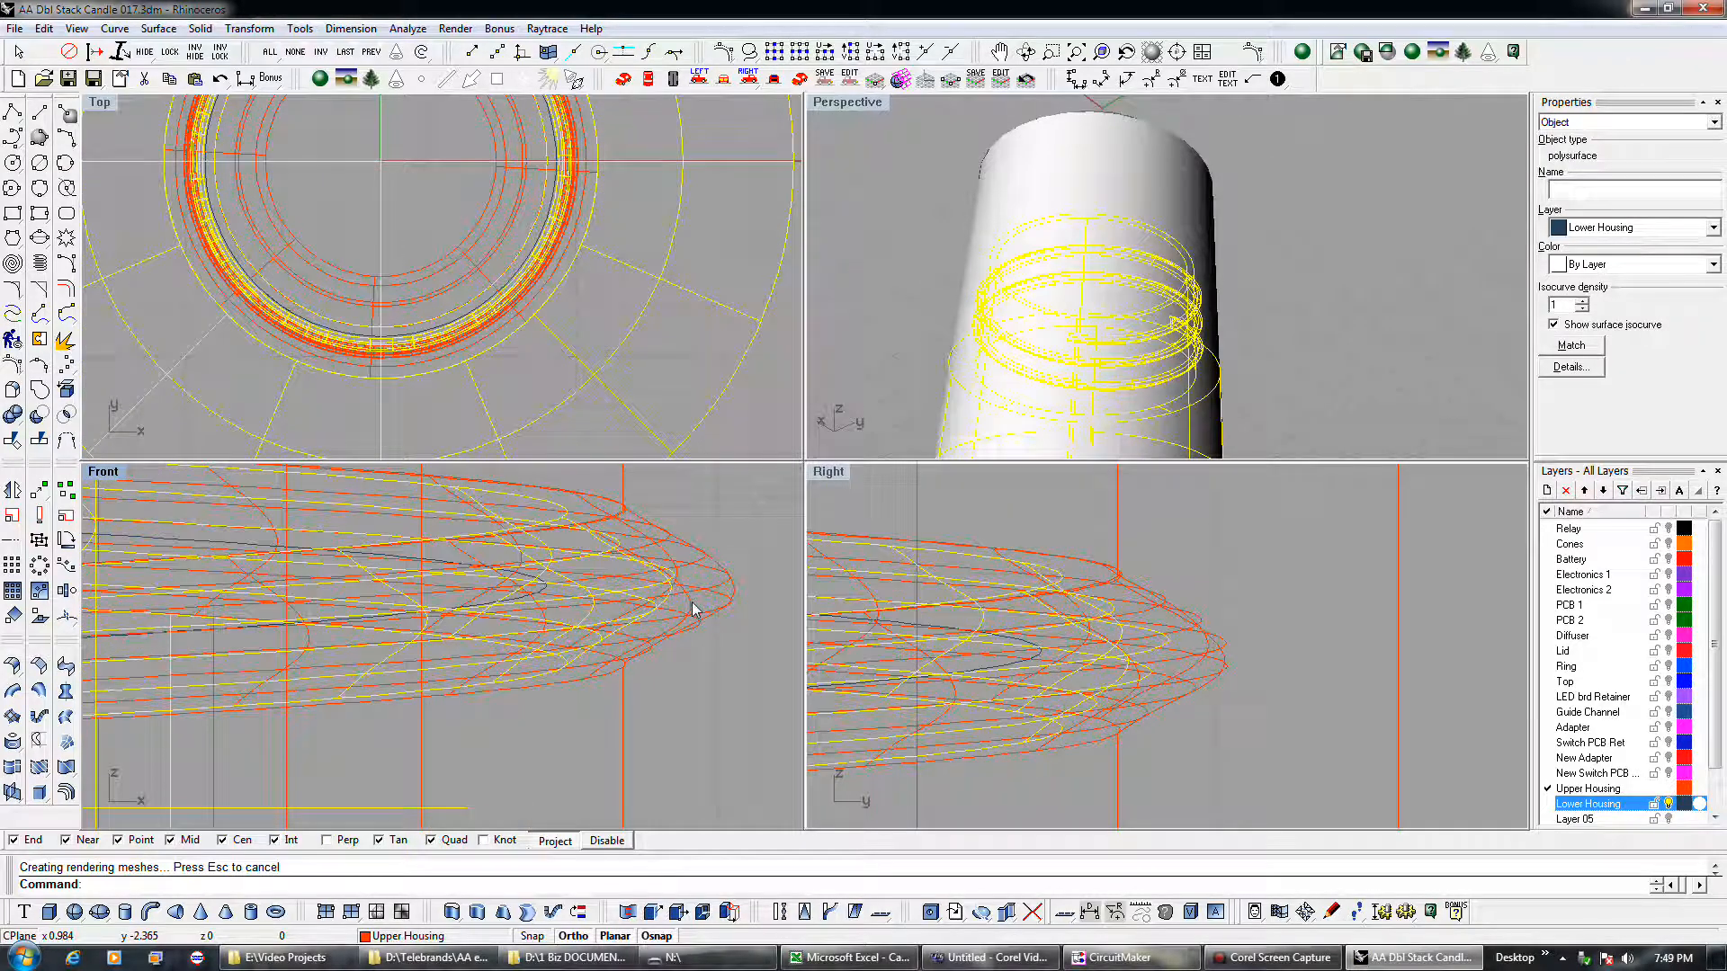
left_click(752, 643)
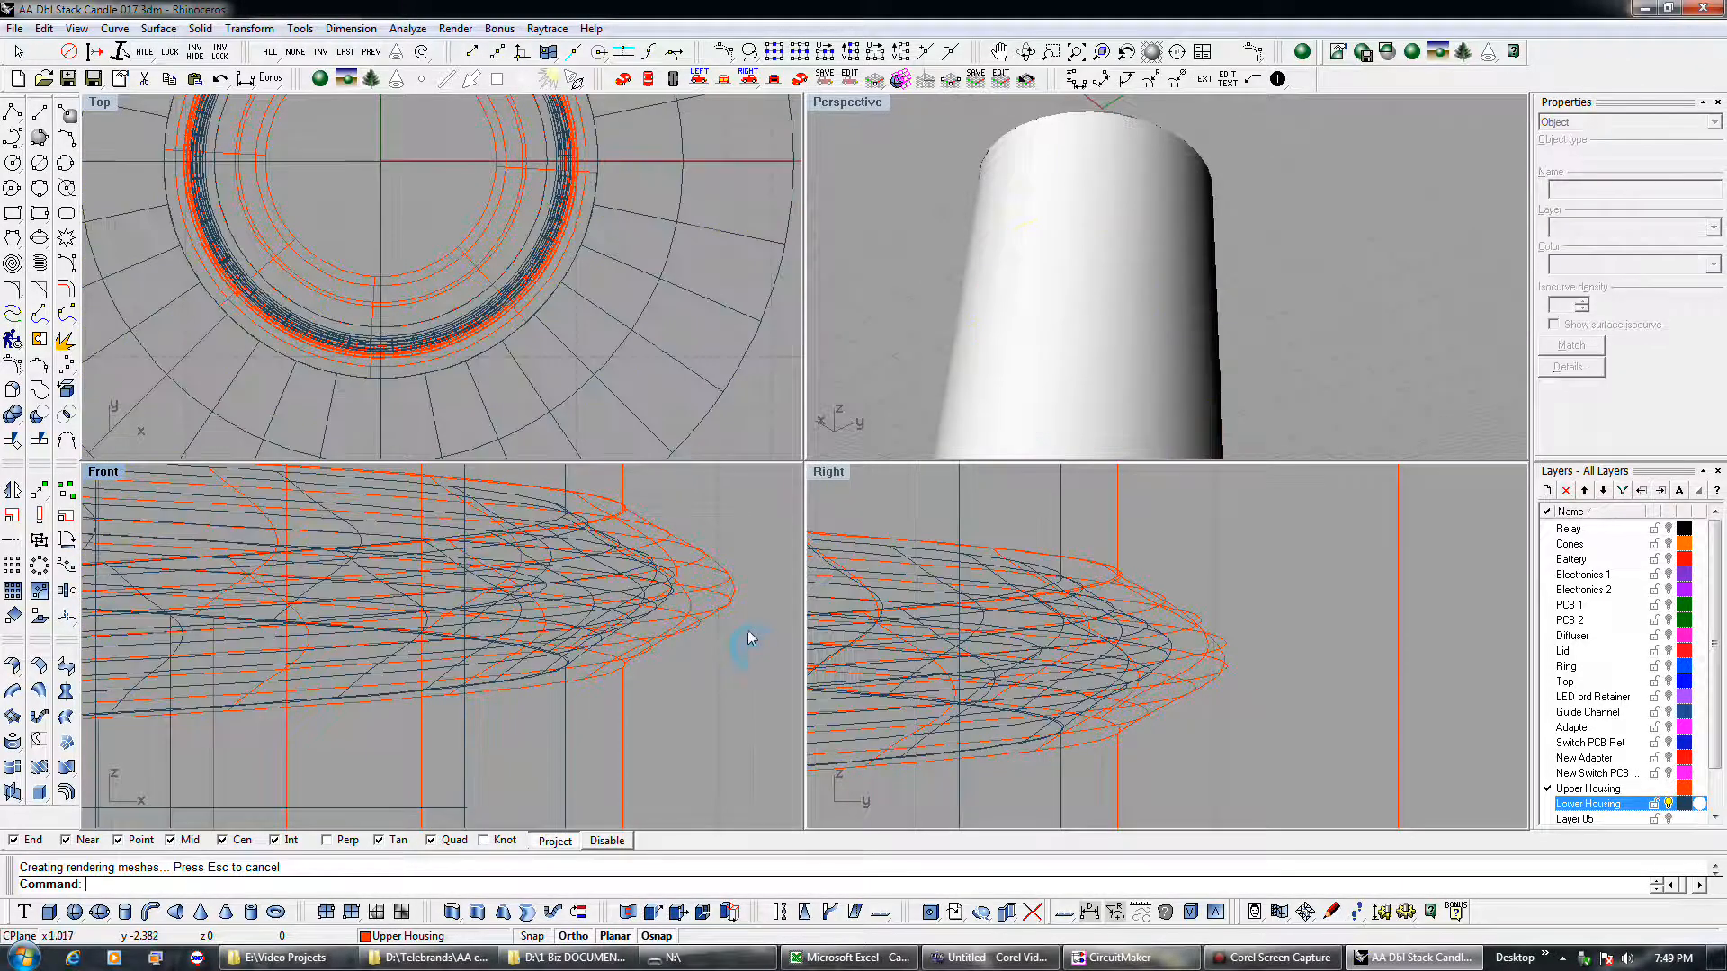
- Boolean-union the upper housing's threaded body with its chamfered top section
scroll(747, 637, "down", 3)
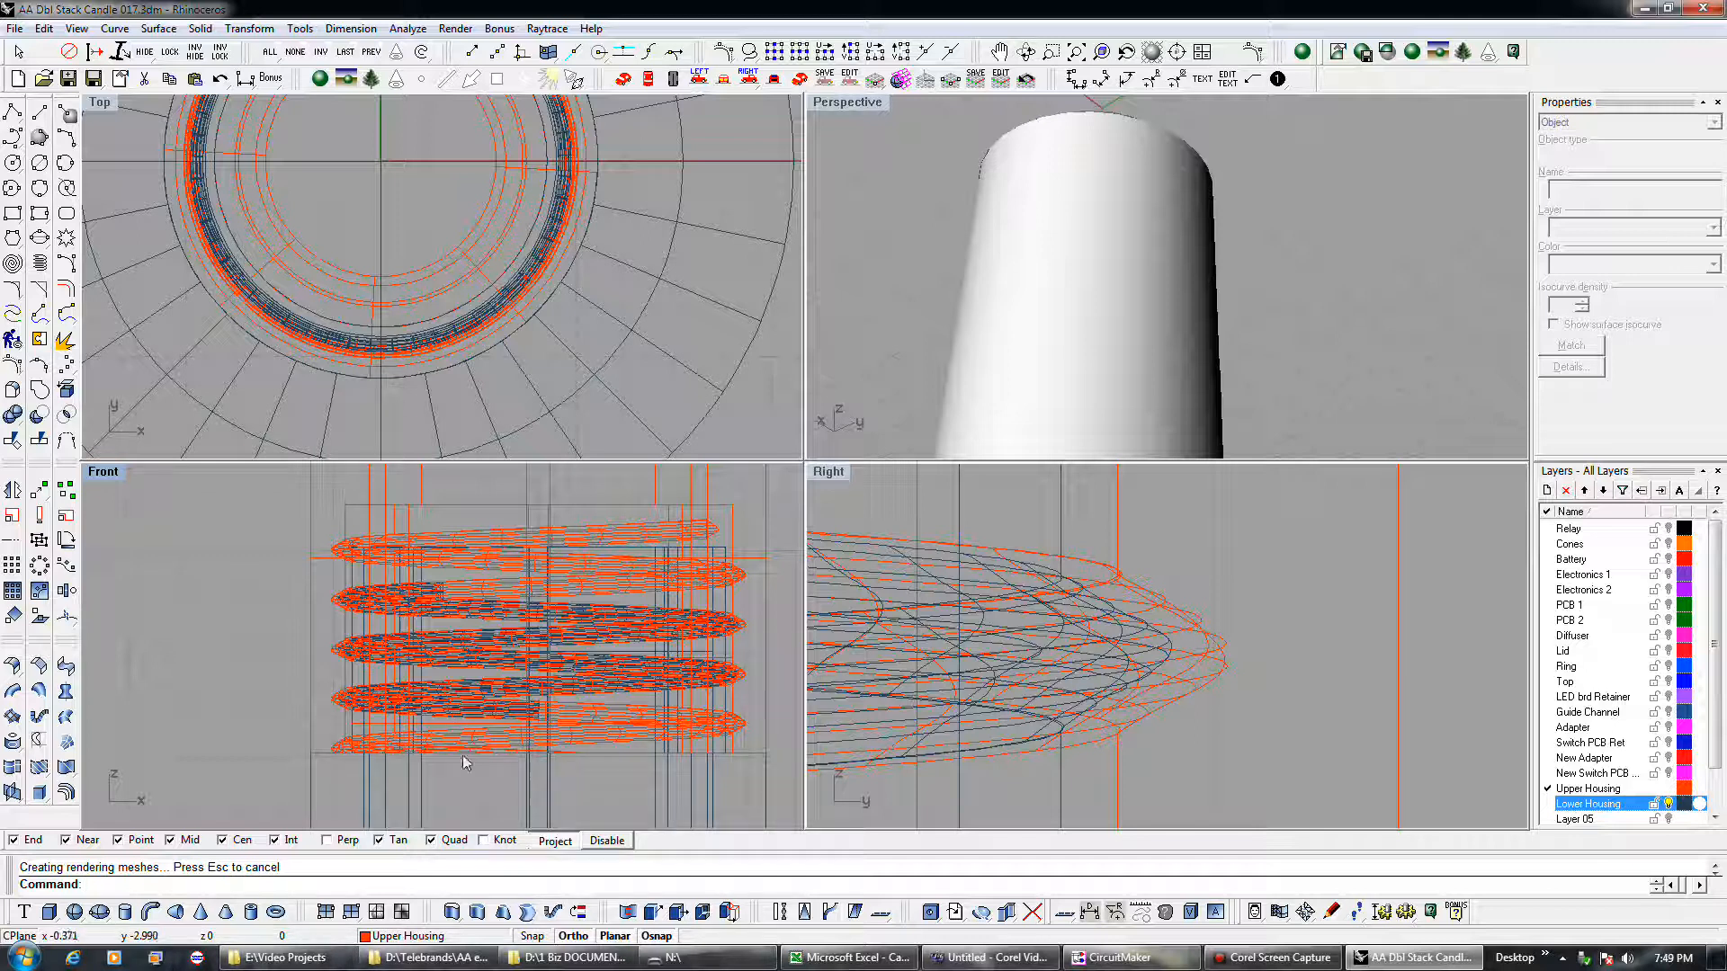
left_click(315, 772)
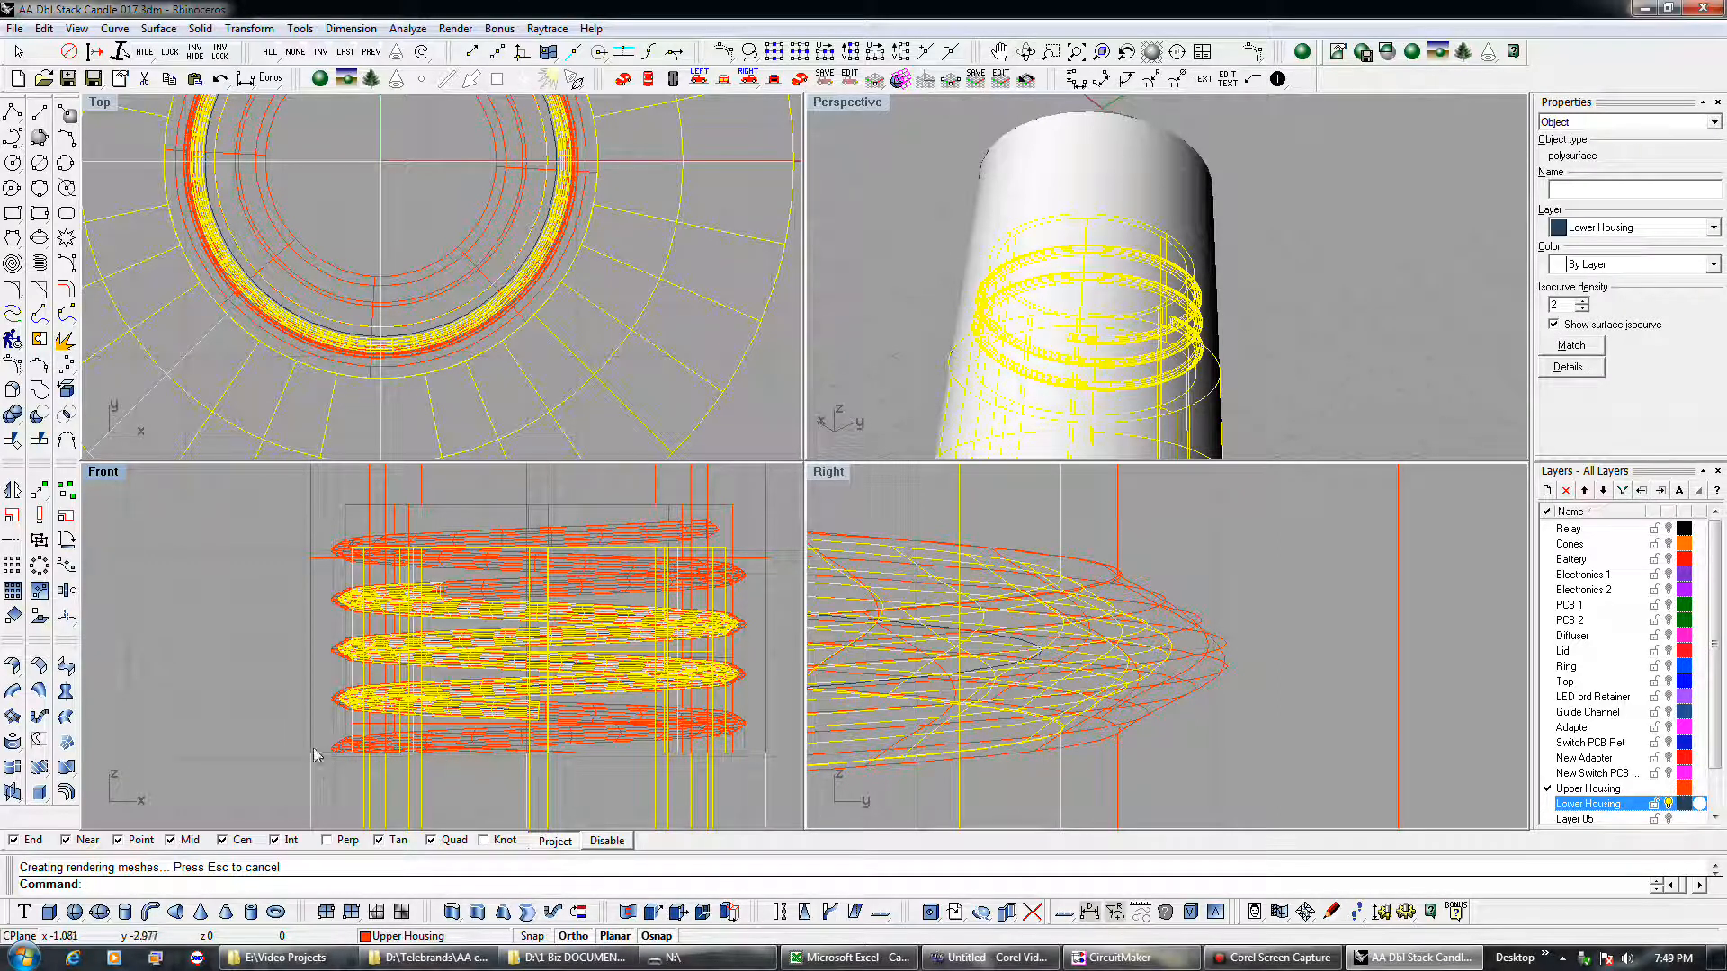
left_click(320, 757)
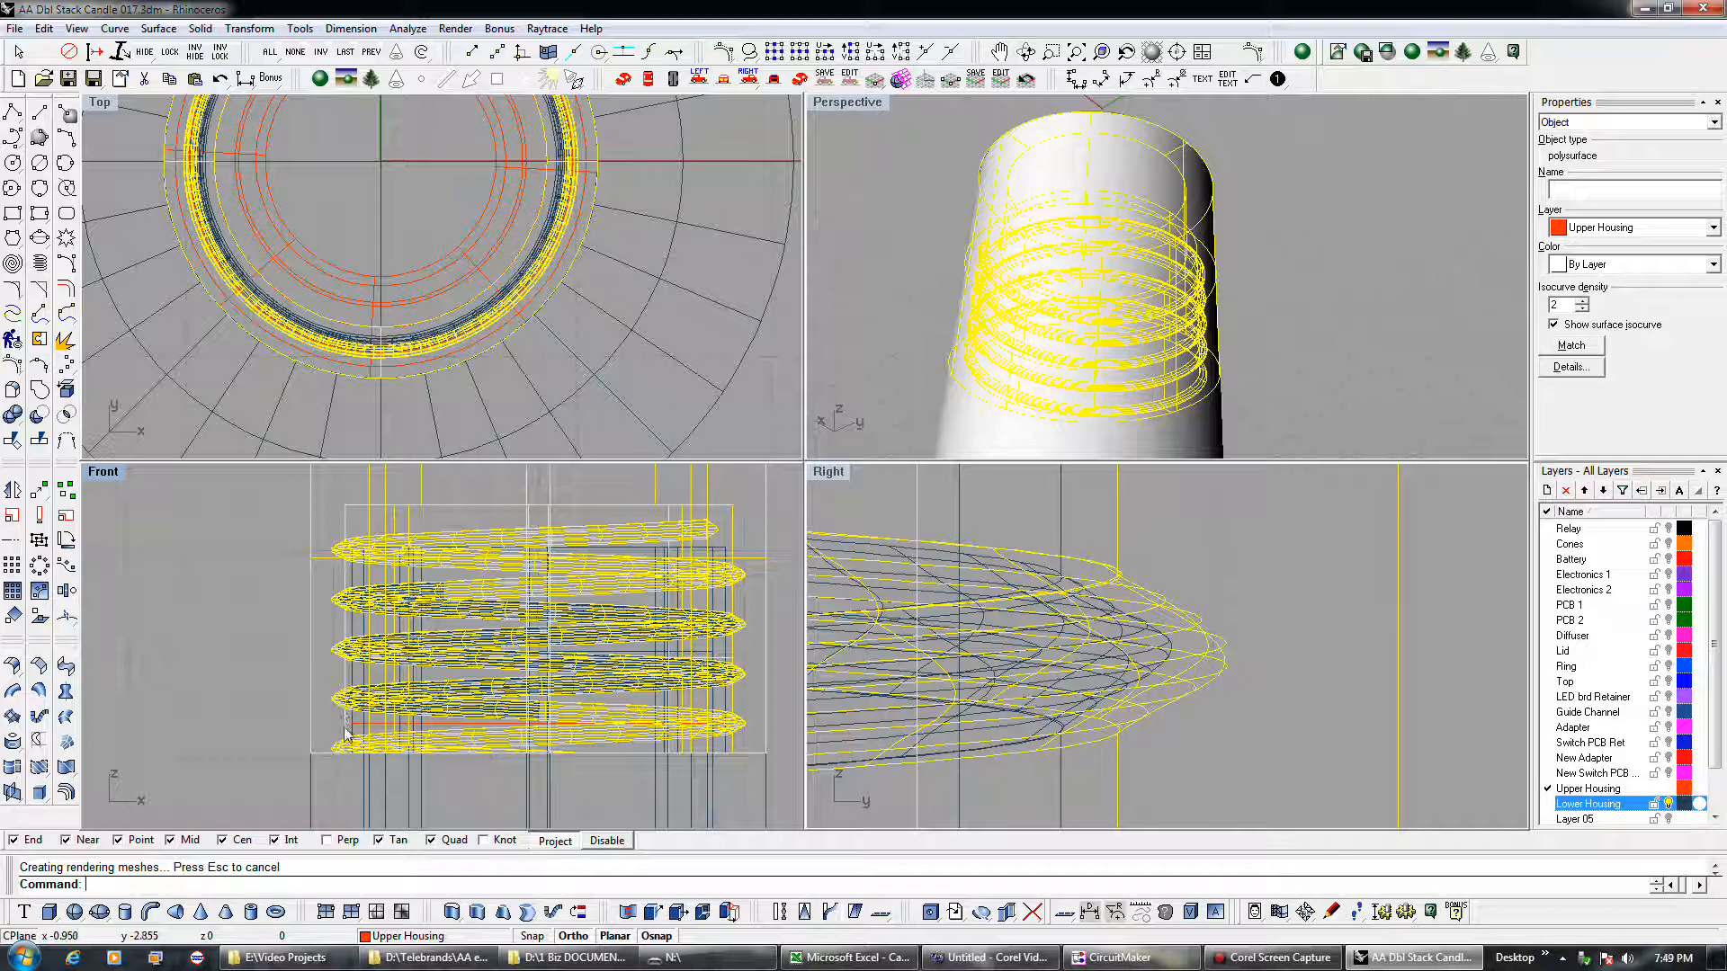
scroll(342, 724, "down", 3)
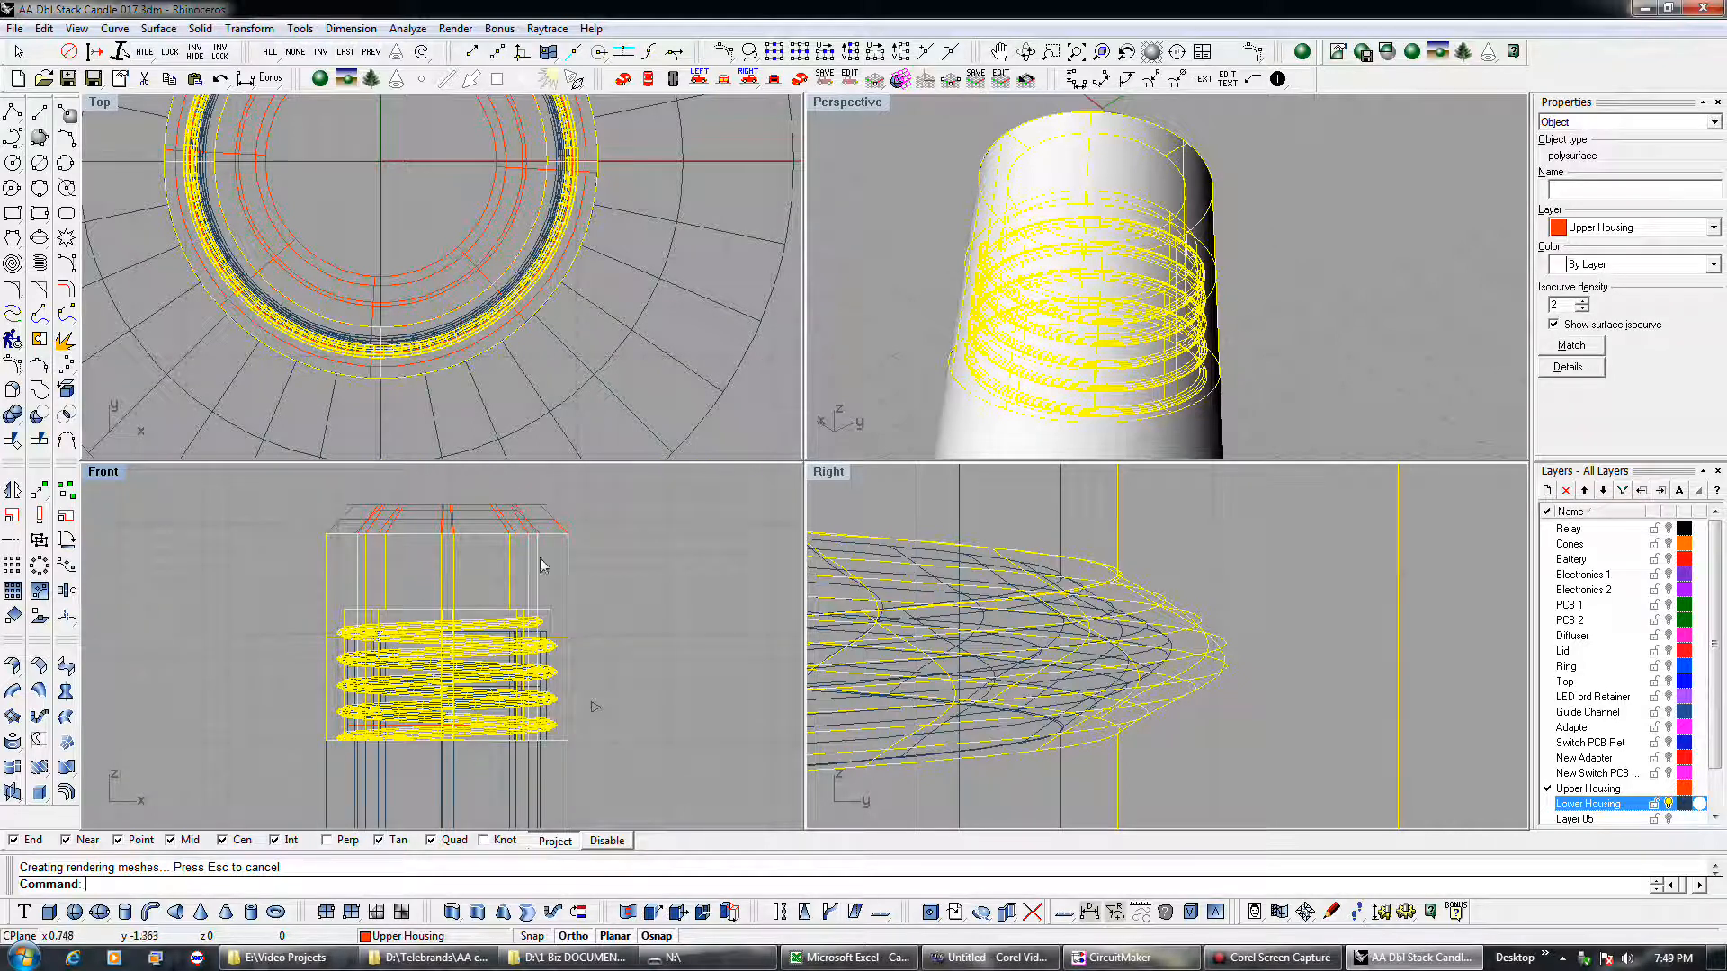
left_click_drag(605, 553, 367, 516)
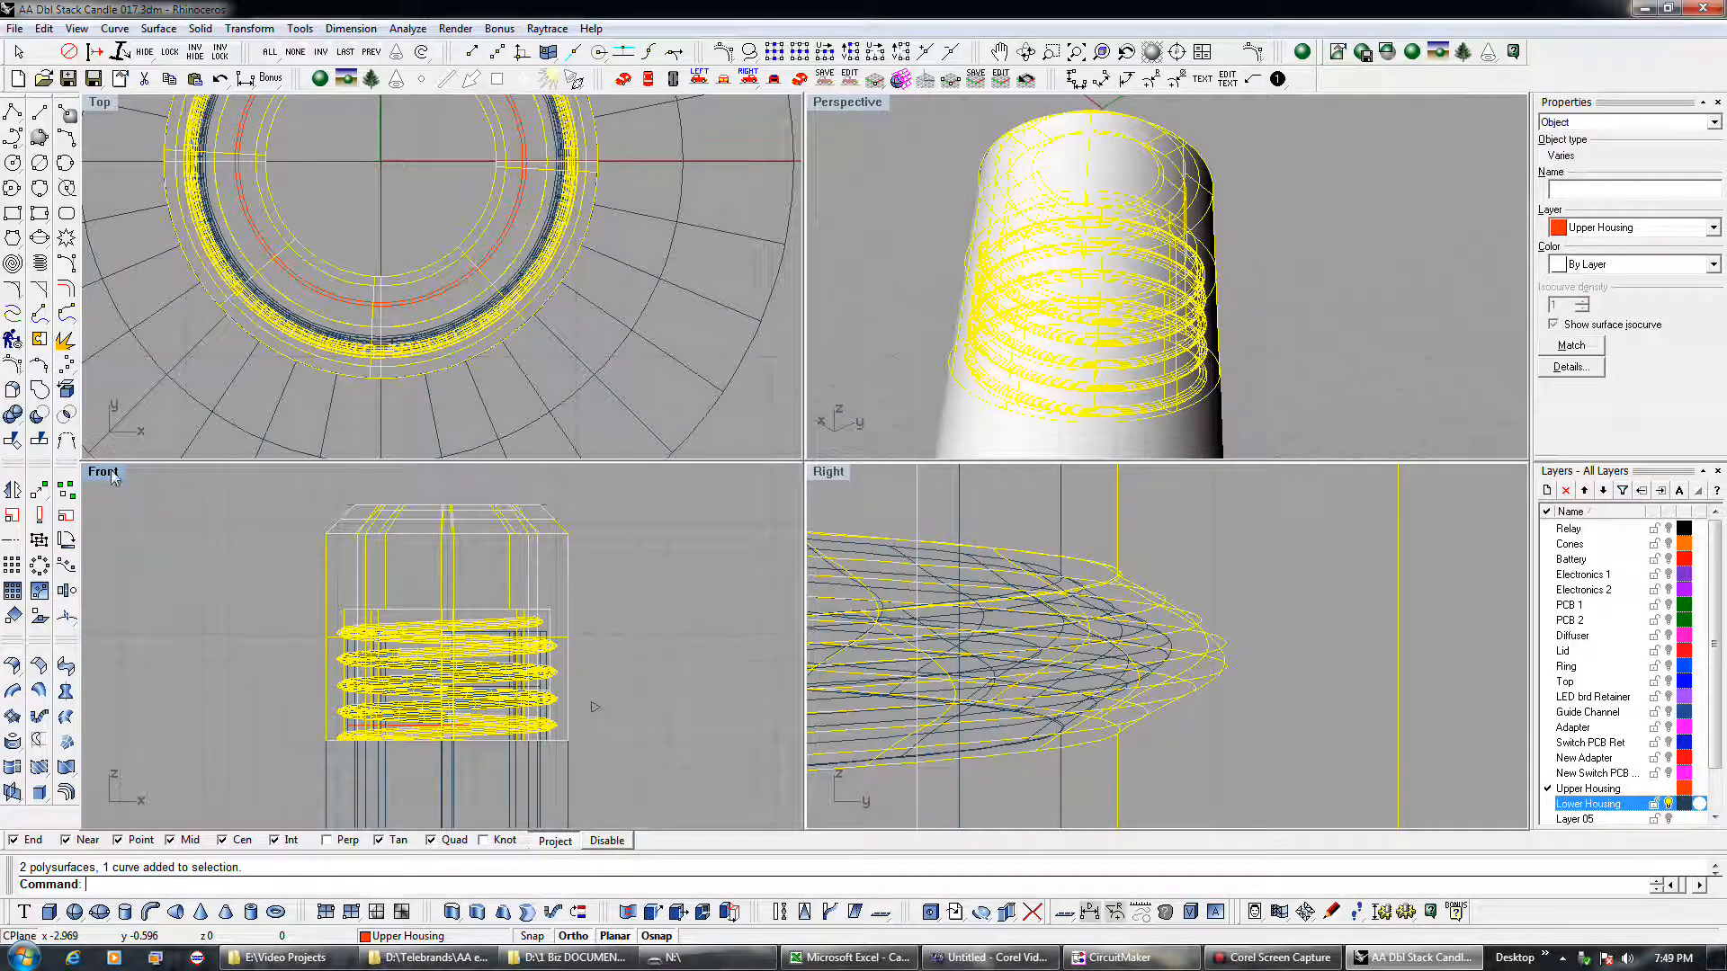
left_click(39, 414)
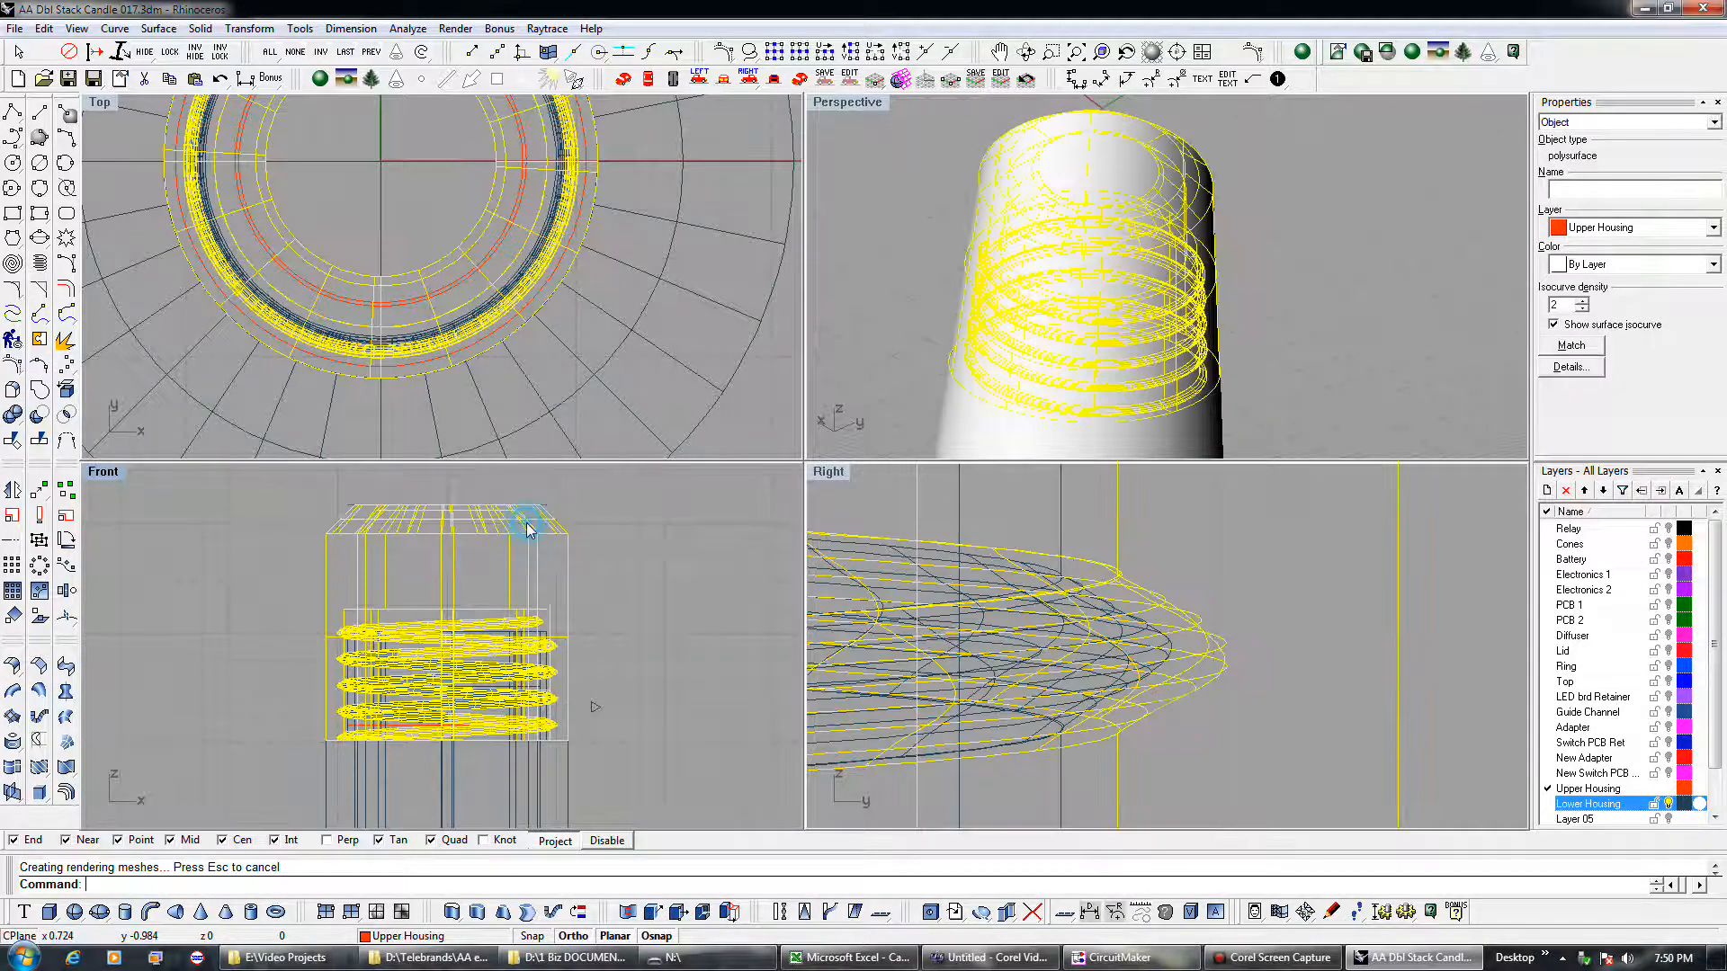
- Check the upper and lower housings as separate solids and save the file as incremental version 018
scroll(603, 536, "down", 5)
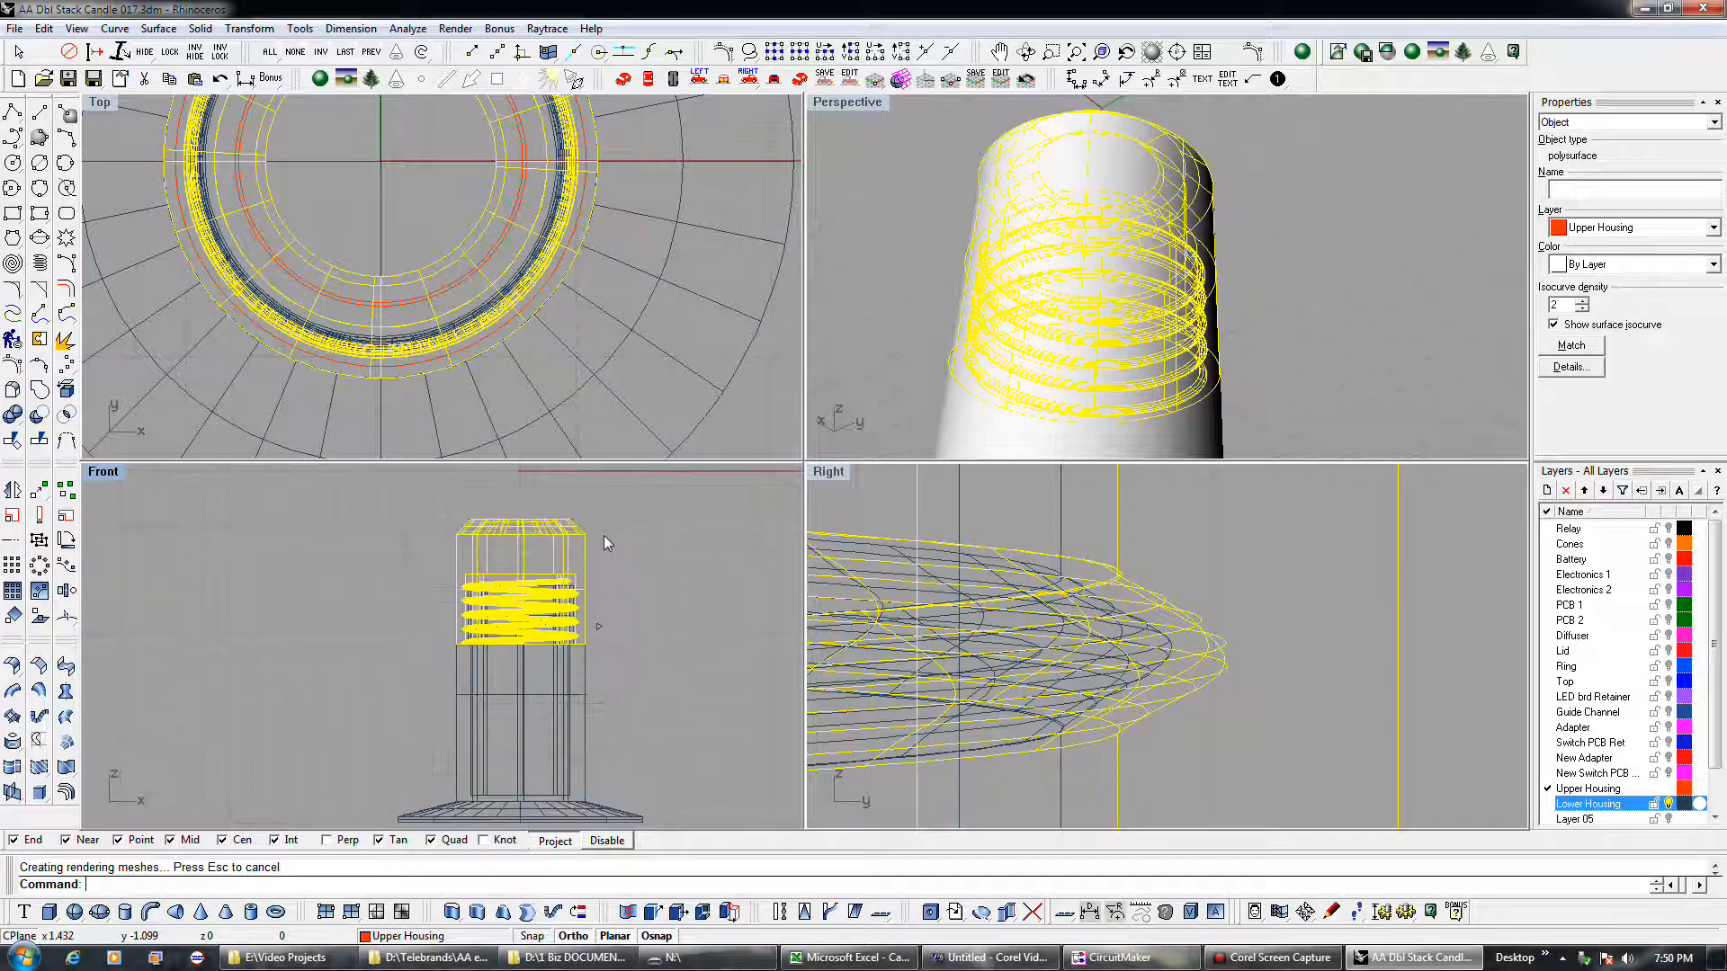
left_click(574, 667)
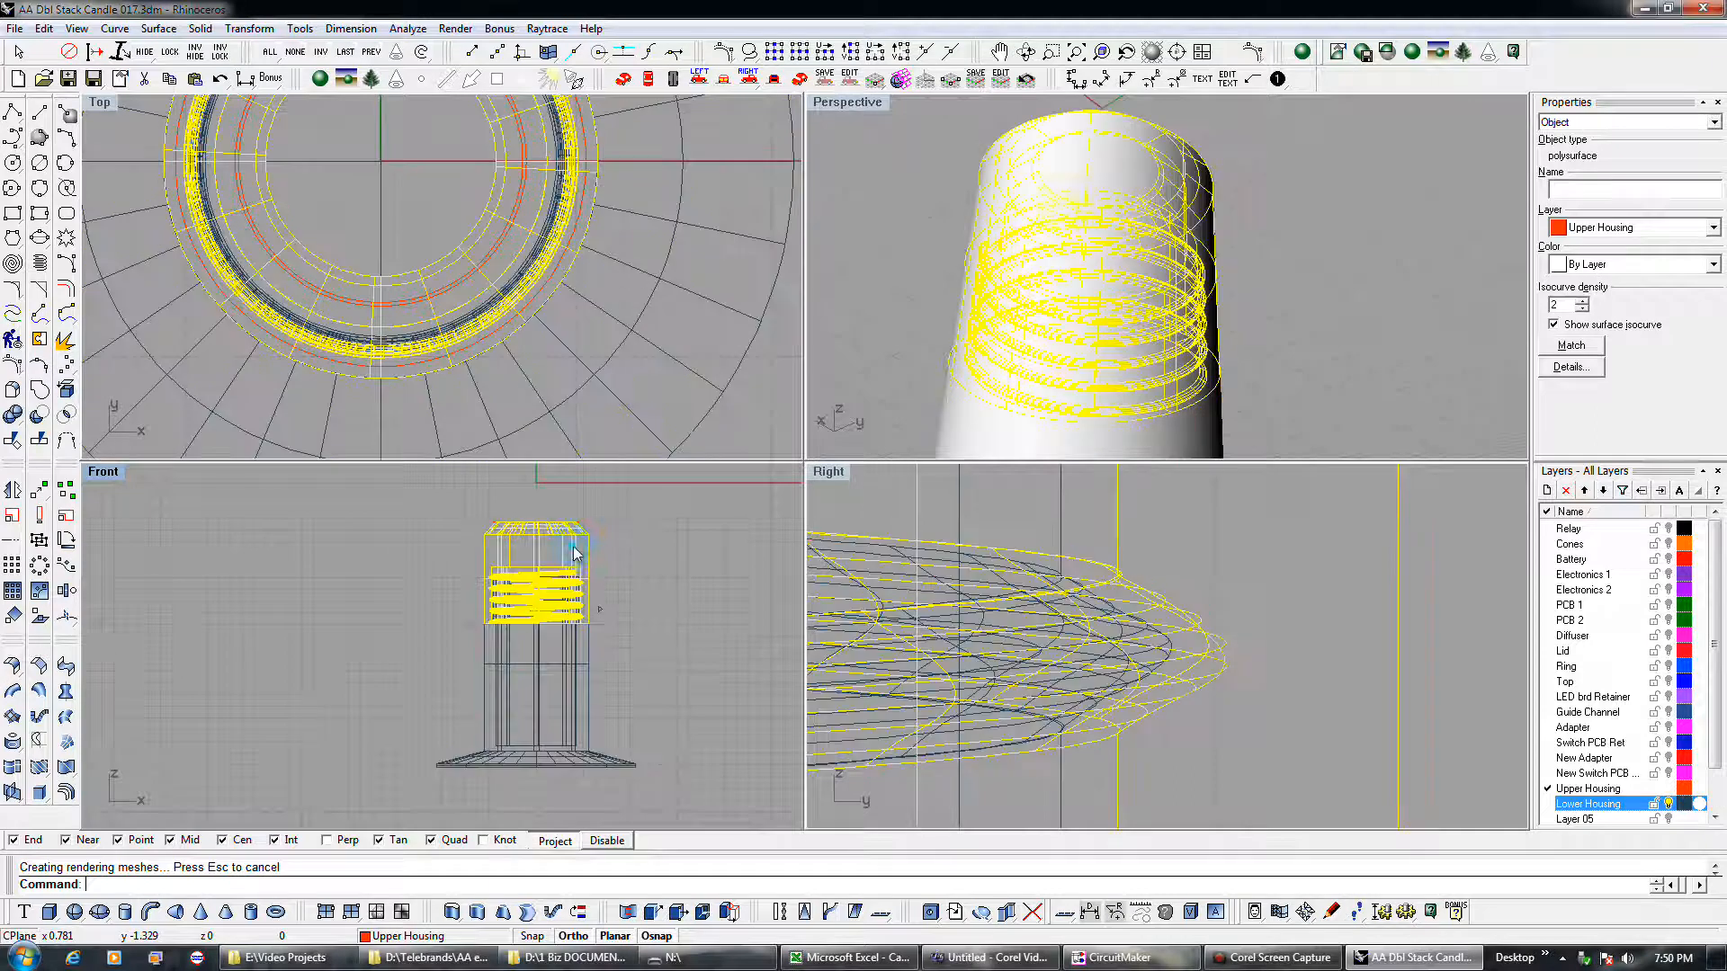
left_click(578, 651)
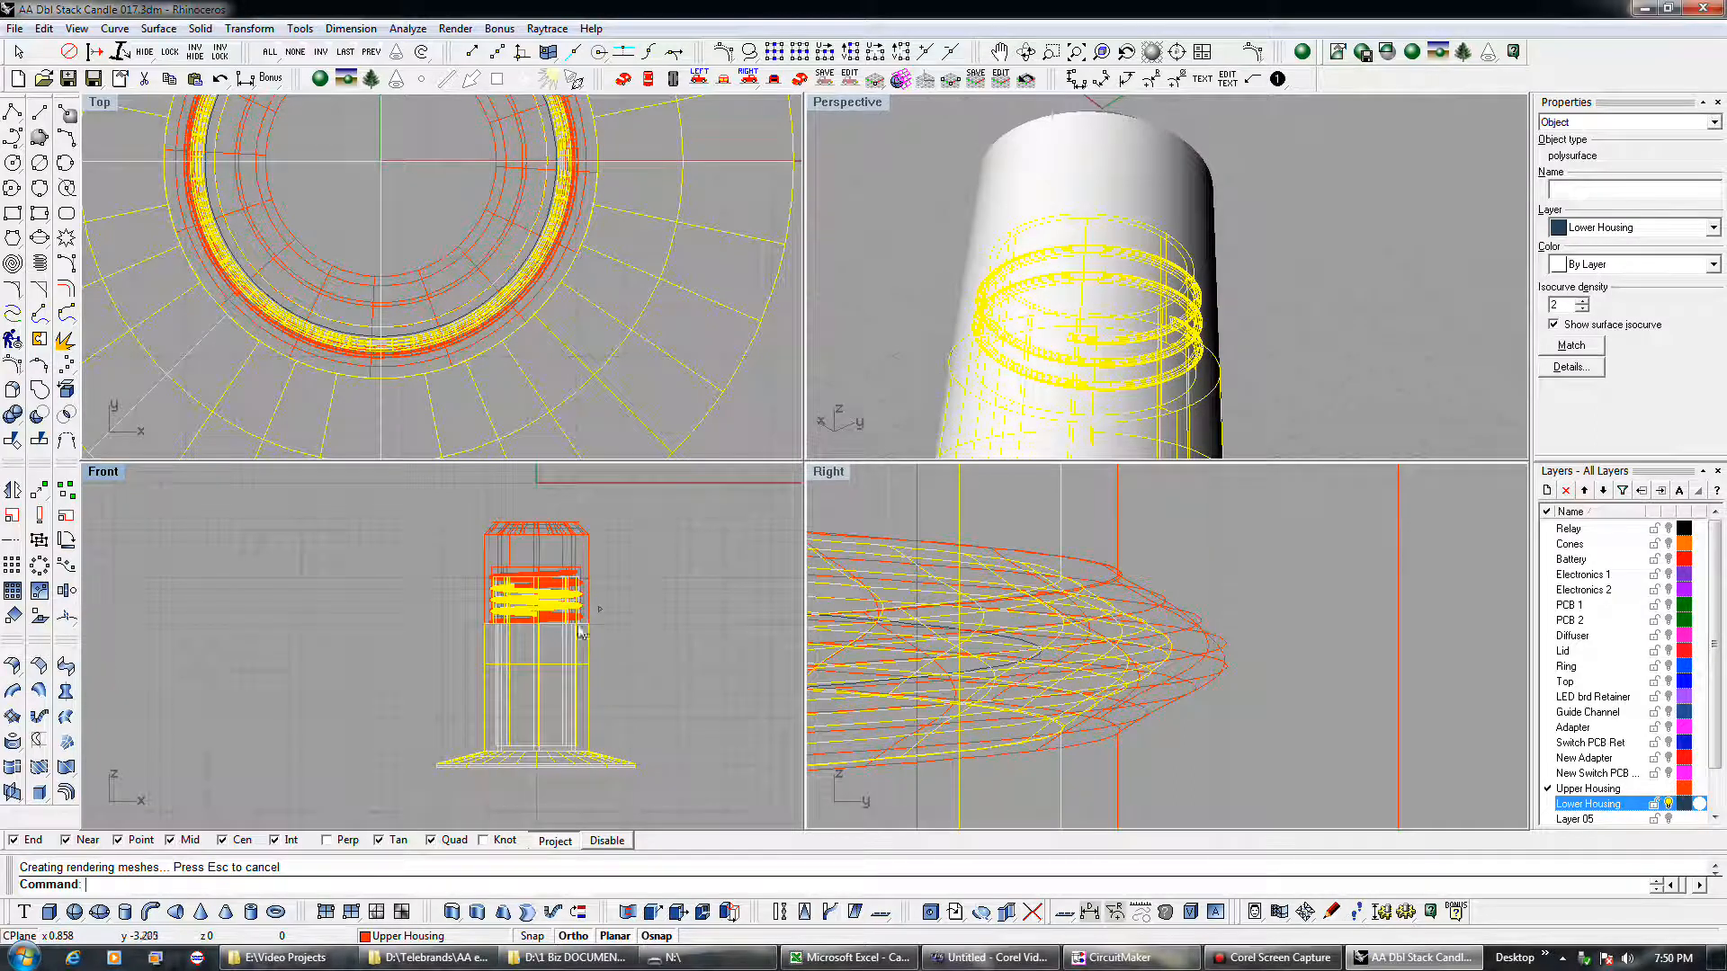
left_click(572, 550)
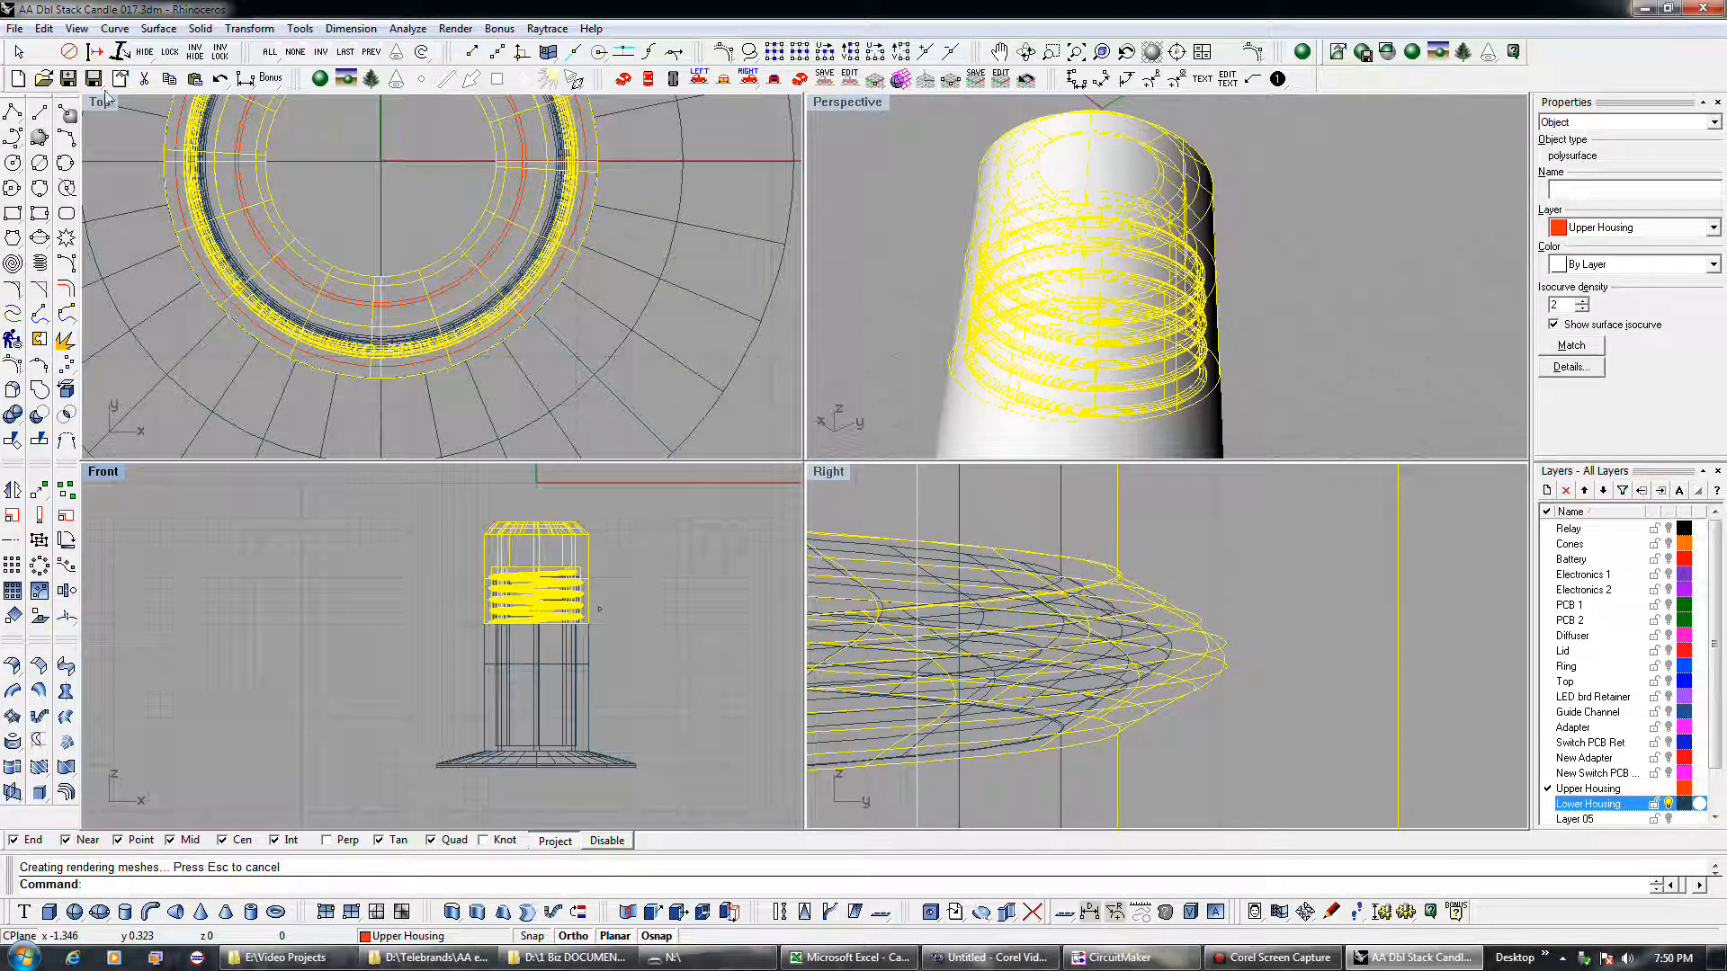
left_click(93, 79)
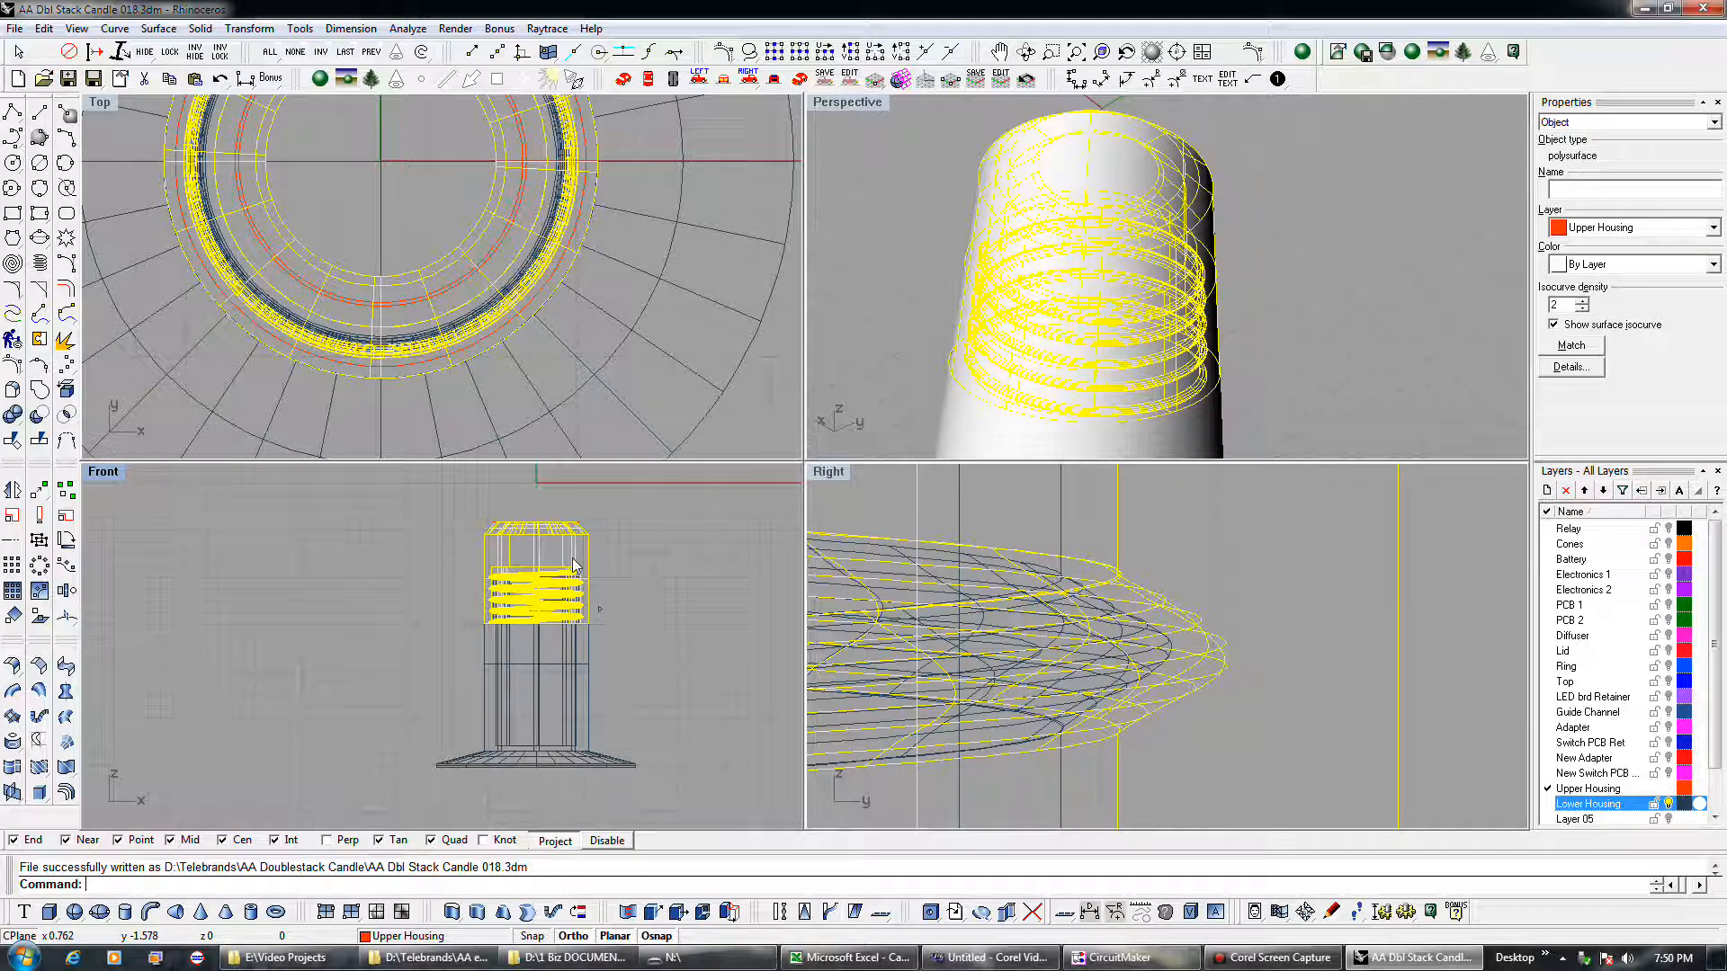
- Examine the assembled upper and lower housings, comparing the parting line and thread engagement from several views
left_click(627, 587)
right_click_drag(890, 360, 844, 303)
scroll(882, 254, "up", 8)
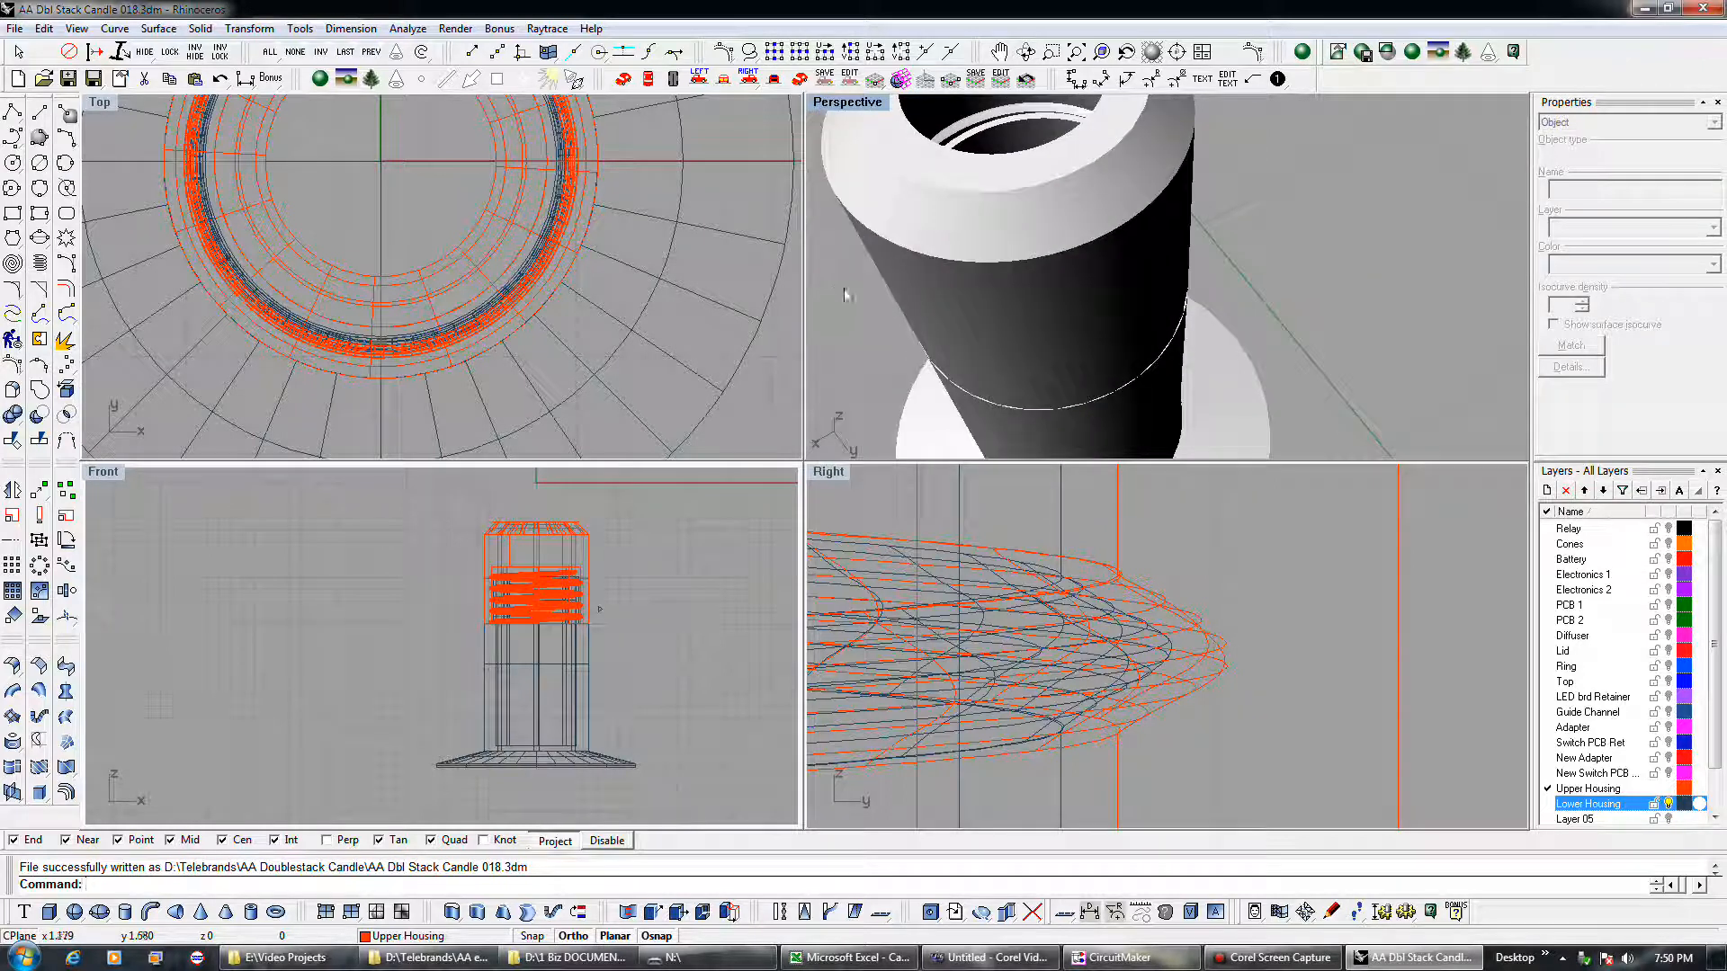
scroll(510, 604, "up", 6)
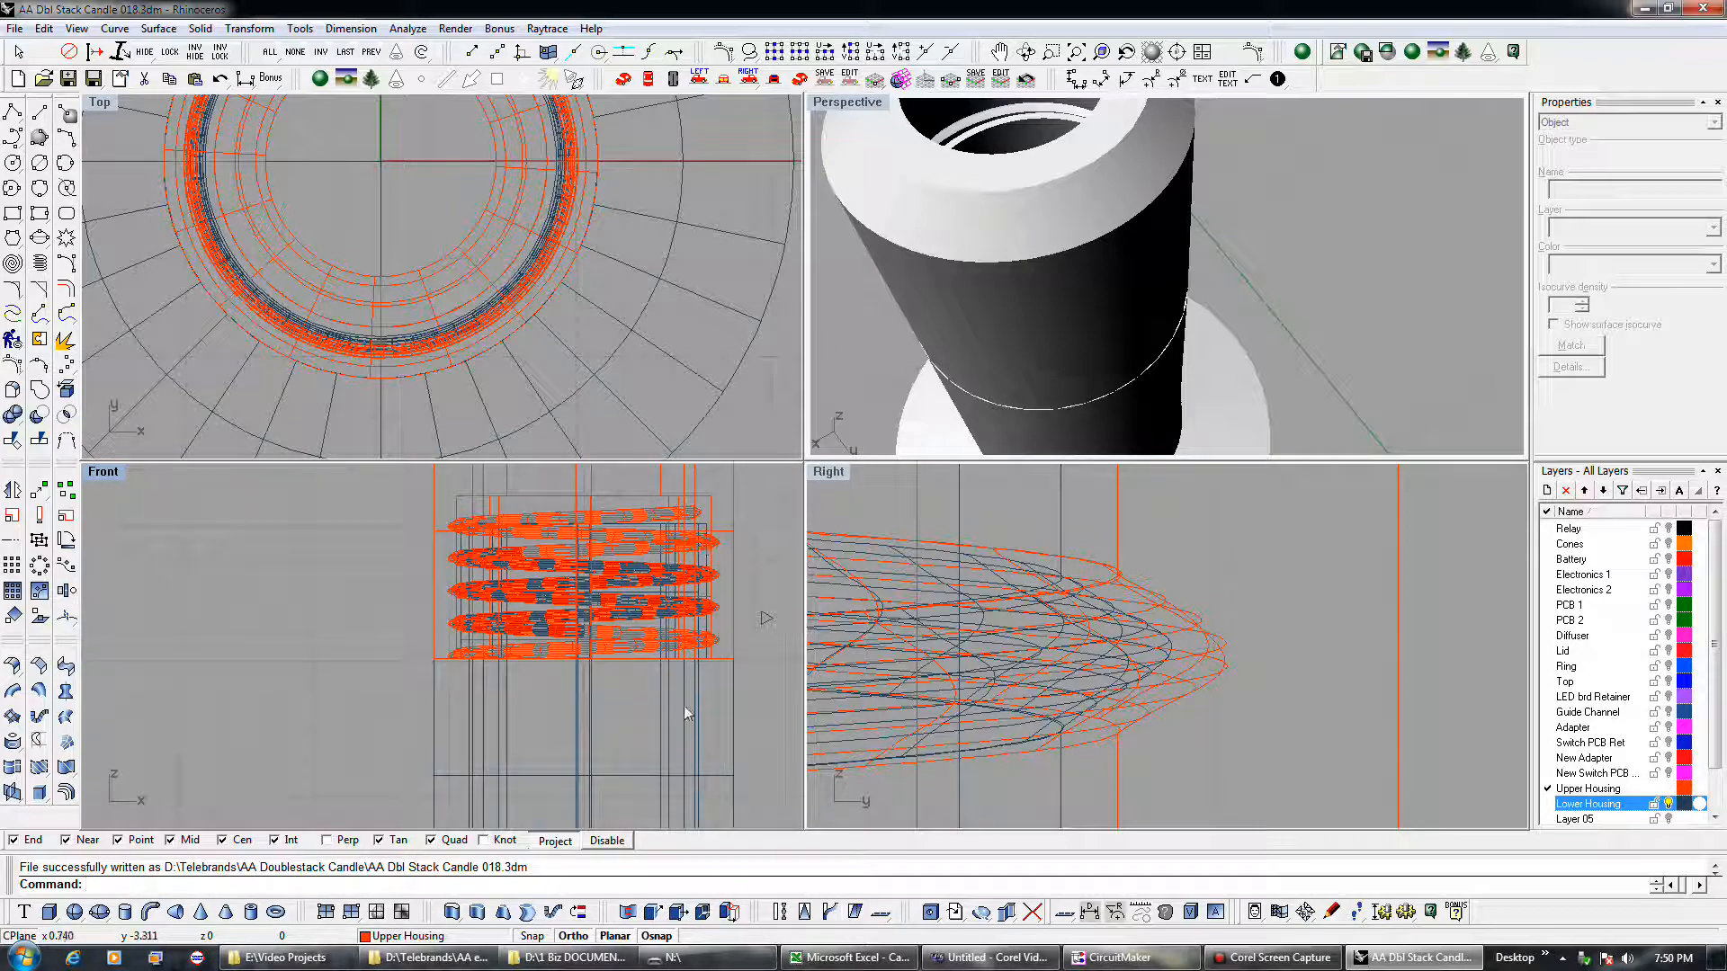
left_click(666, 791)
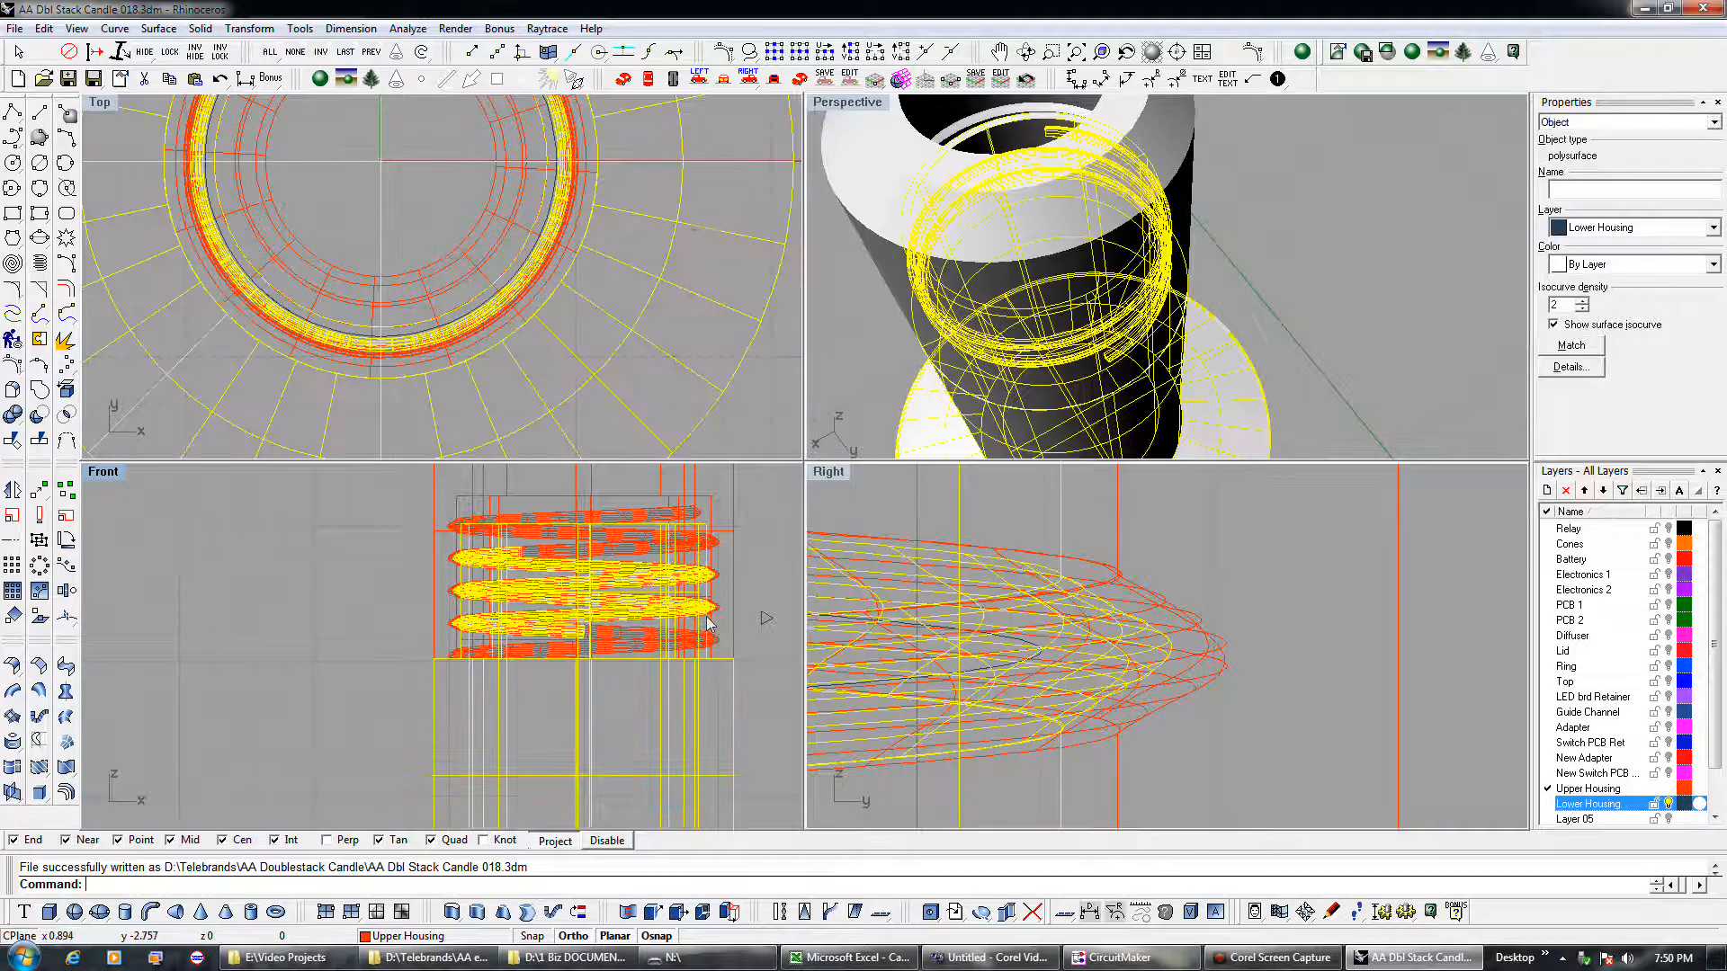
left_click(717, 512)
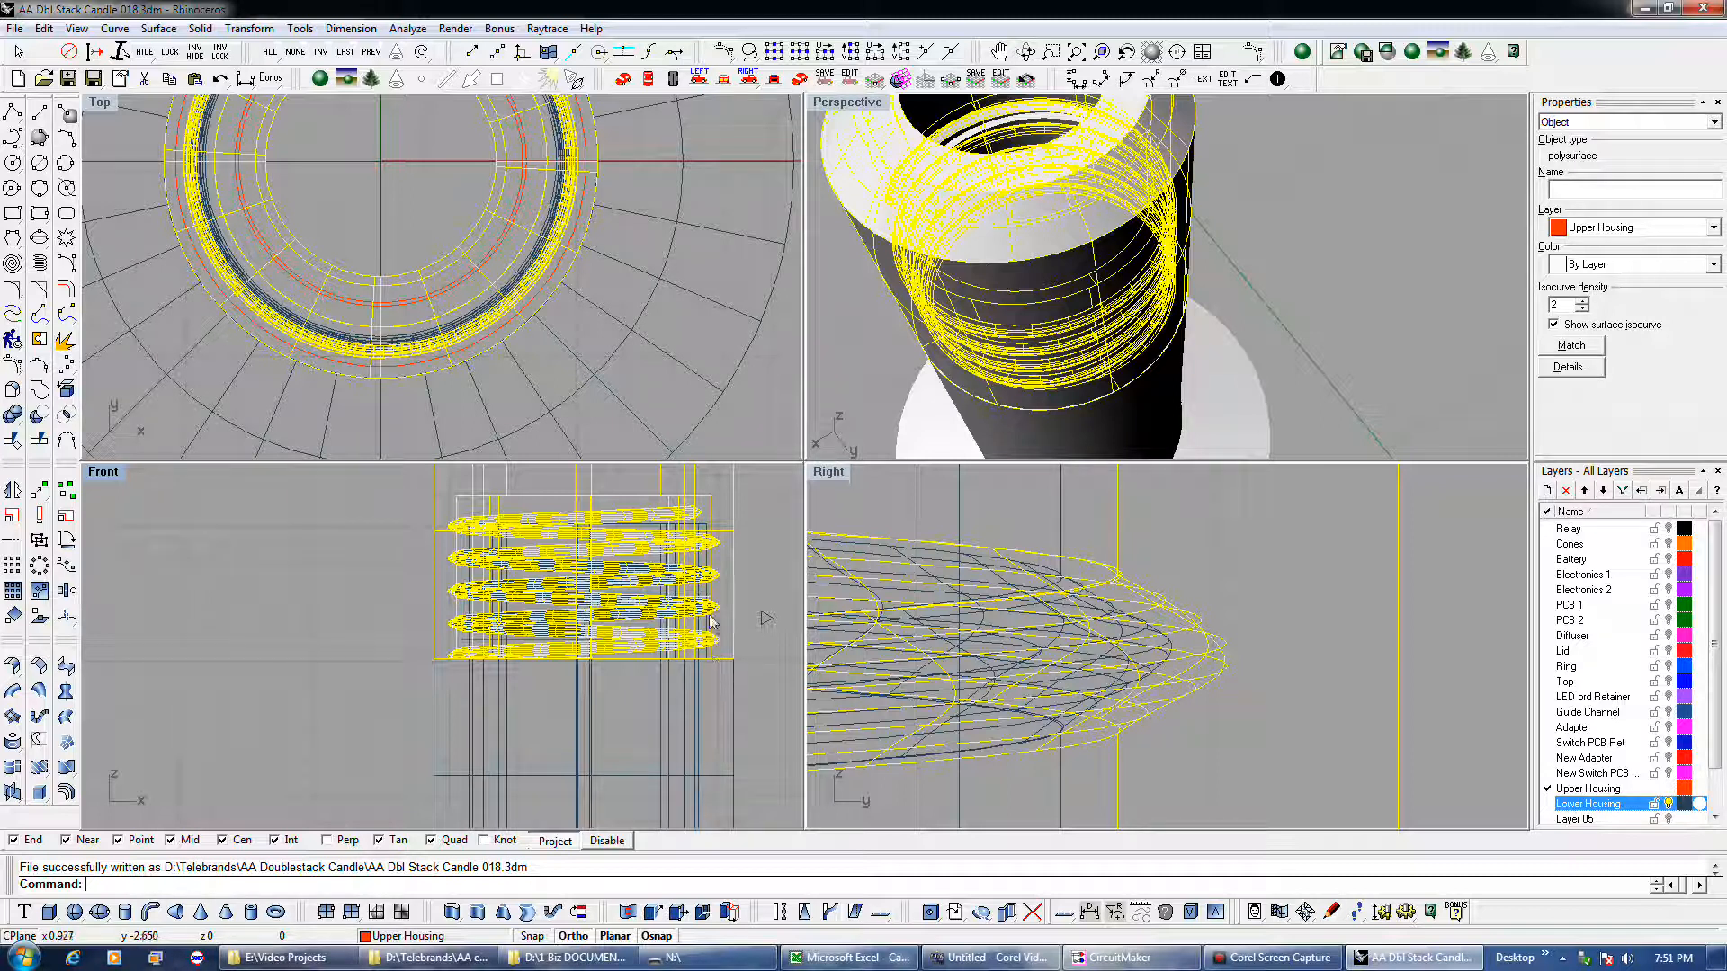
scroll(640, 689, "down", 3)
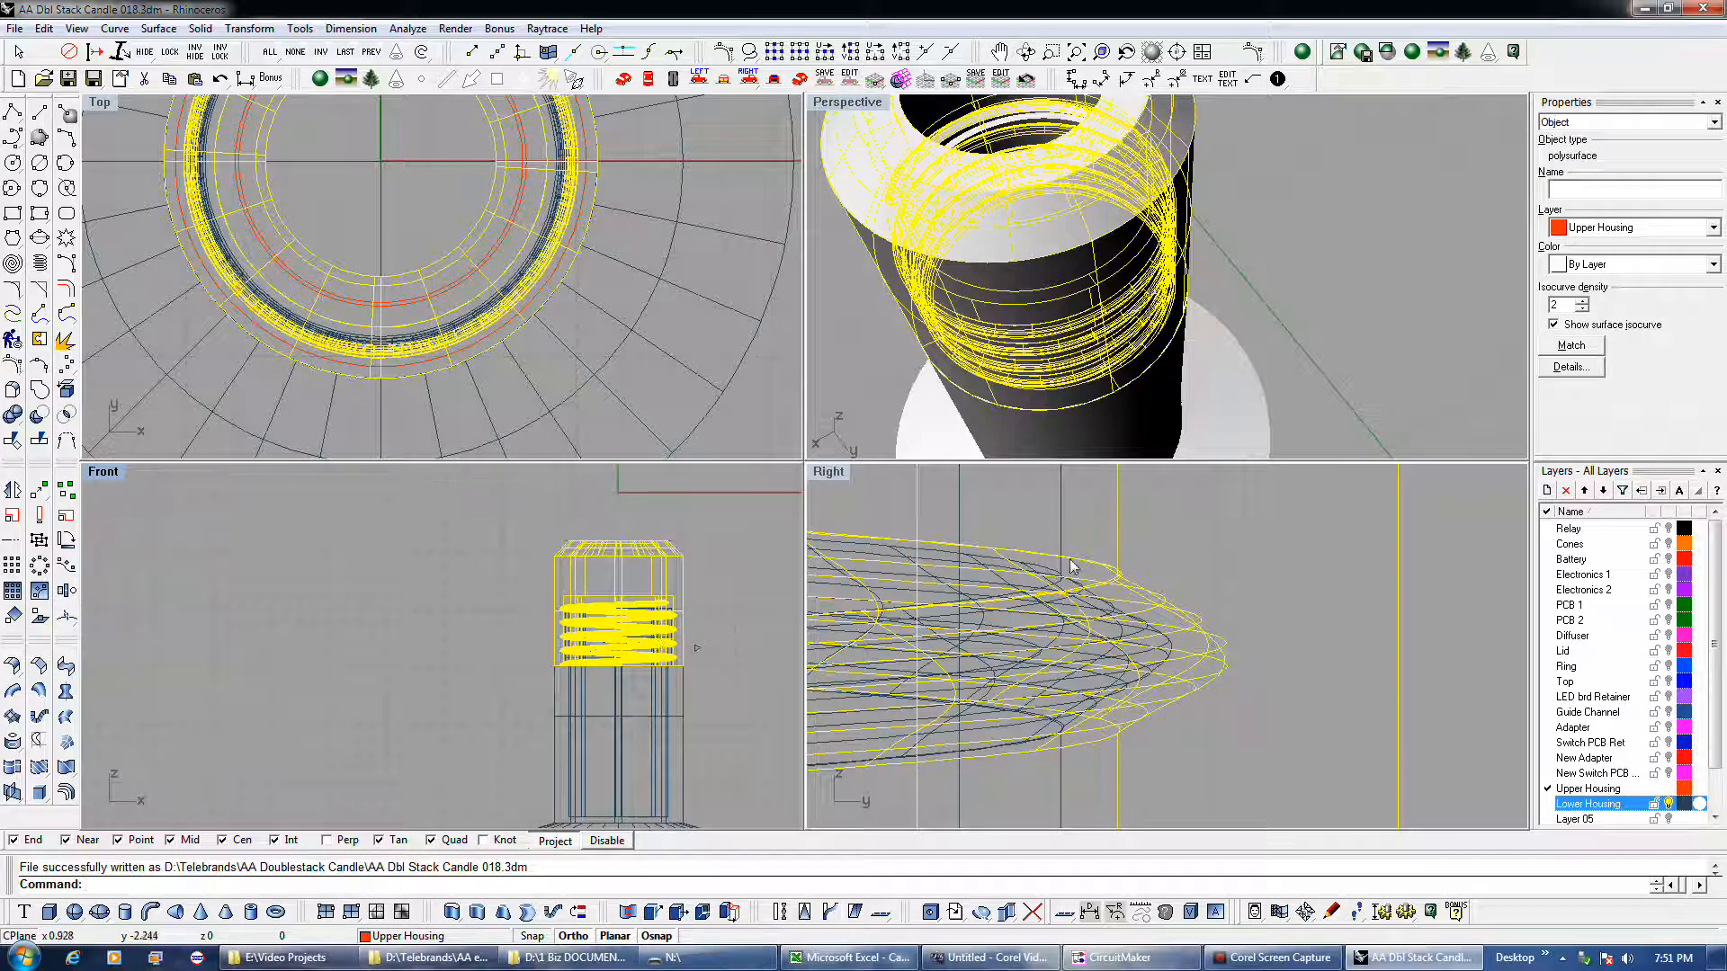
scroll(1201, 376, "down", 2)
left_click(1201, 376)
scroll(1201, 375, "down", 3)
right_click_drag(1171, 430, 1131, 333)
scroll(1128, 332, "down", 2)
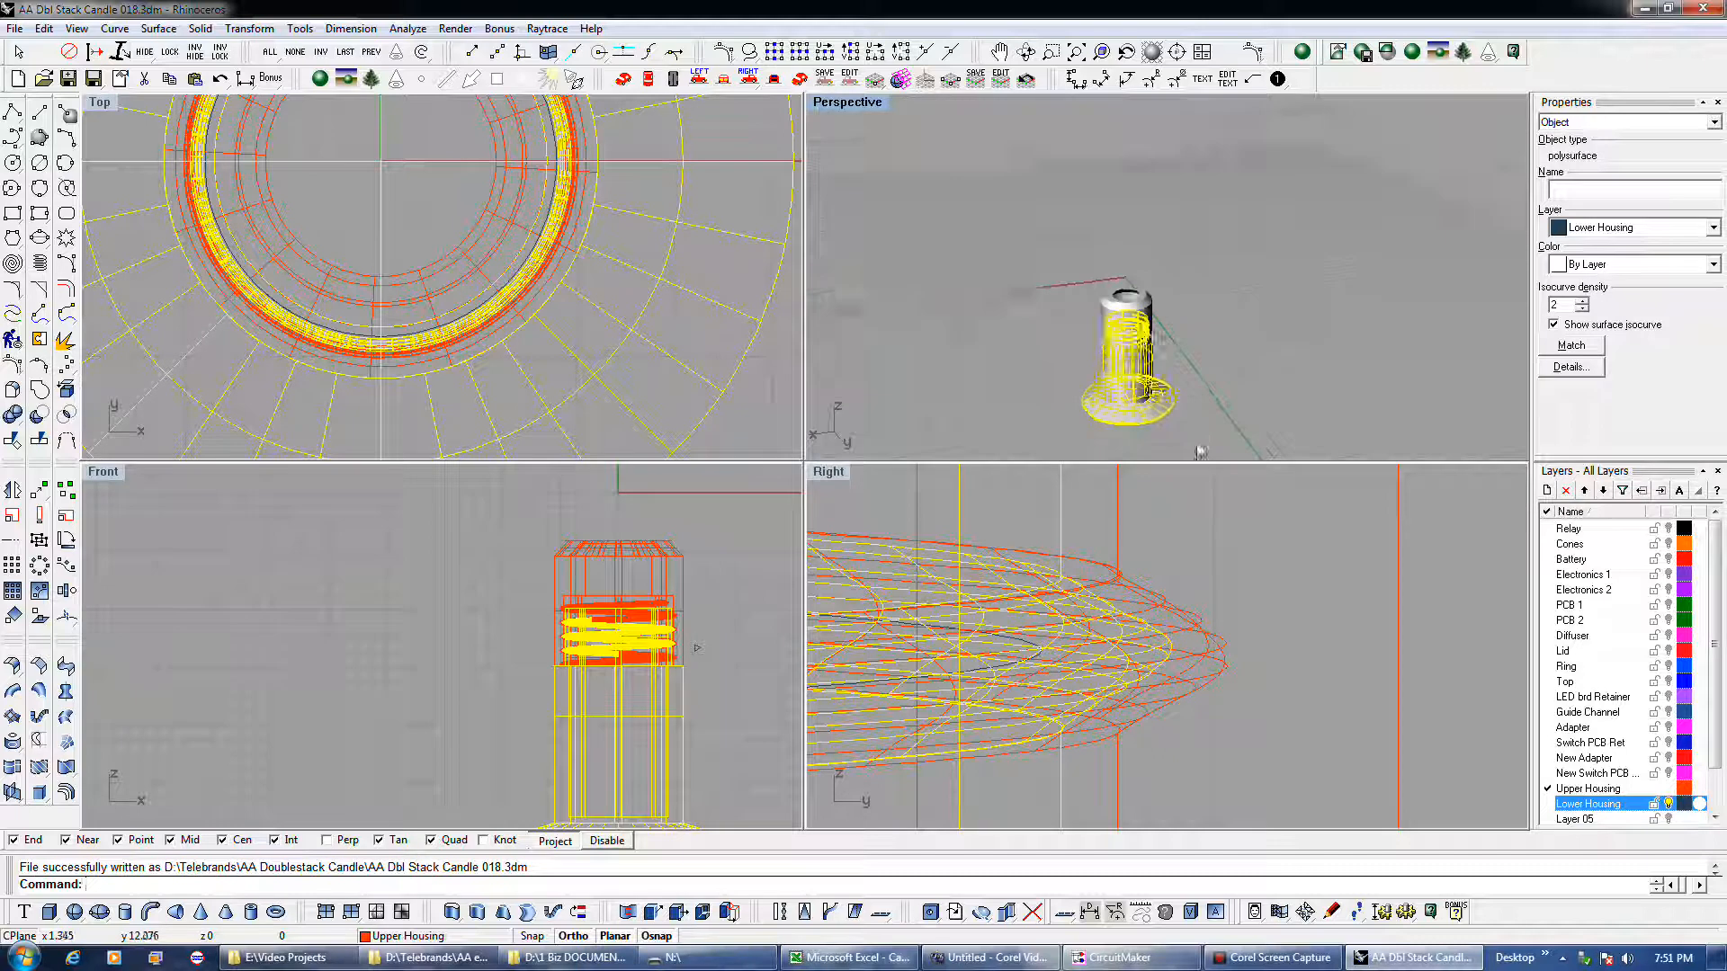
scroll(1191, 449, "up", 4)
left_click(1191, 450)
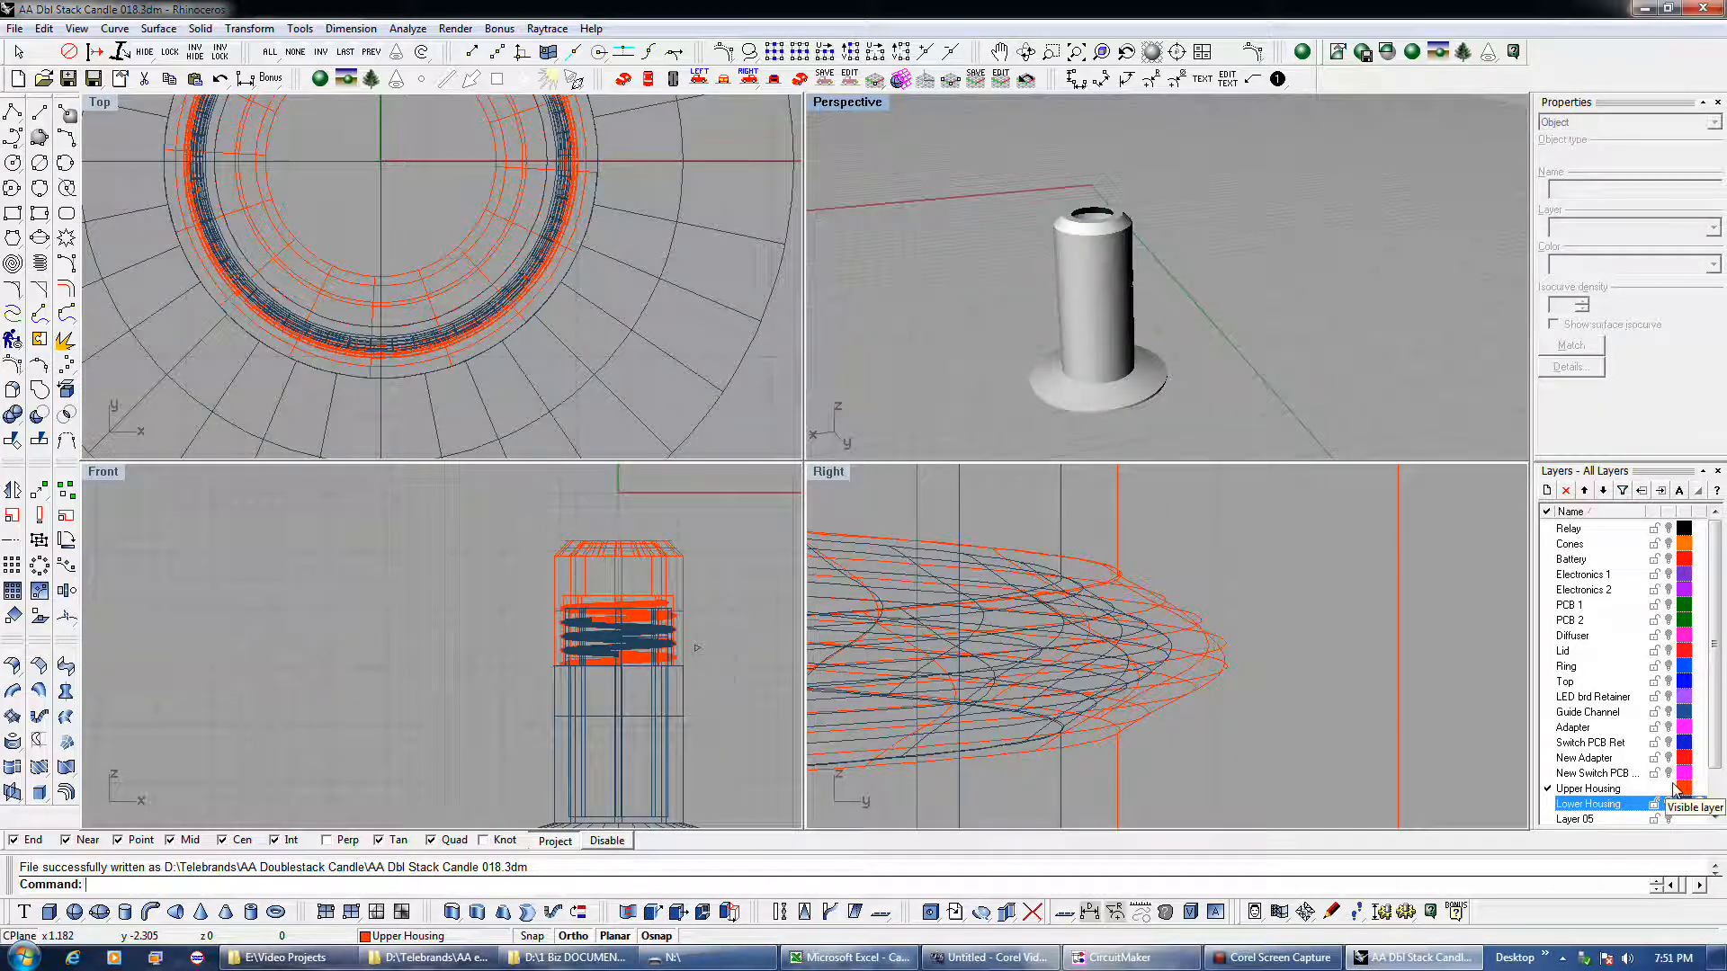
- Turn on the New Switch PCB, New Adapter, Guide Channel, LED brd Retainer, Top, Ring, Lid and Diffuser layers
left_click(1608, 743)
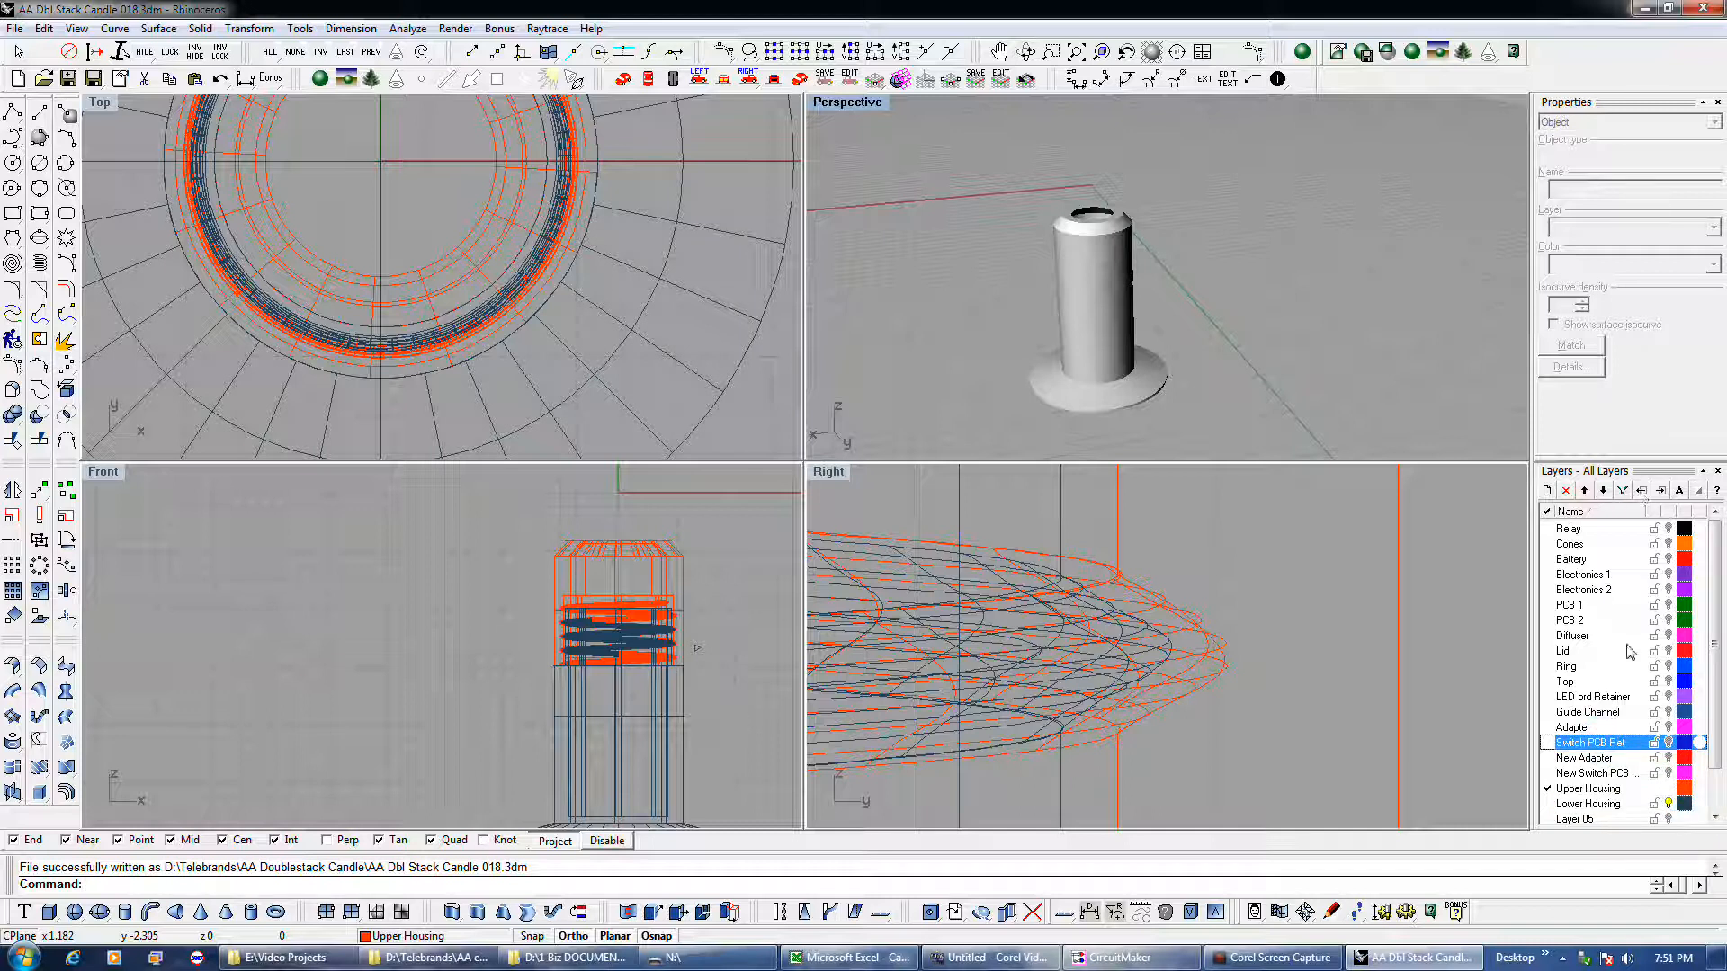
left_click(1669, 773)
left_click(1667, 758)
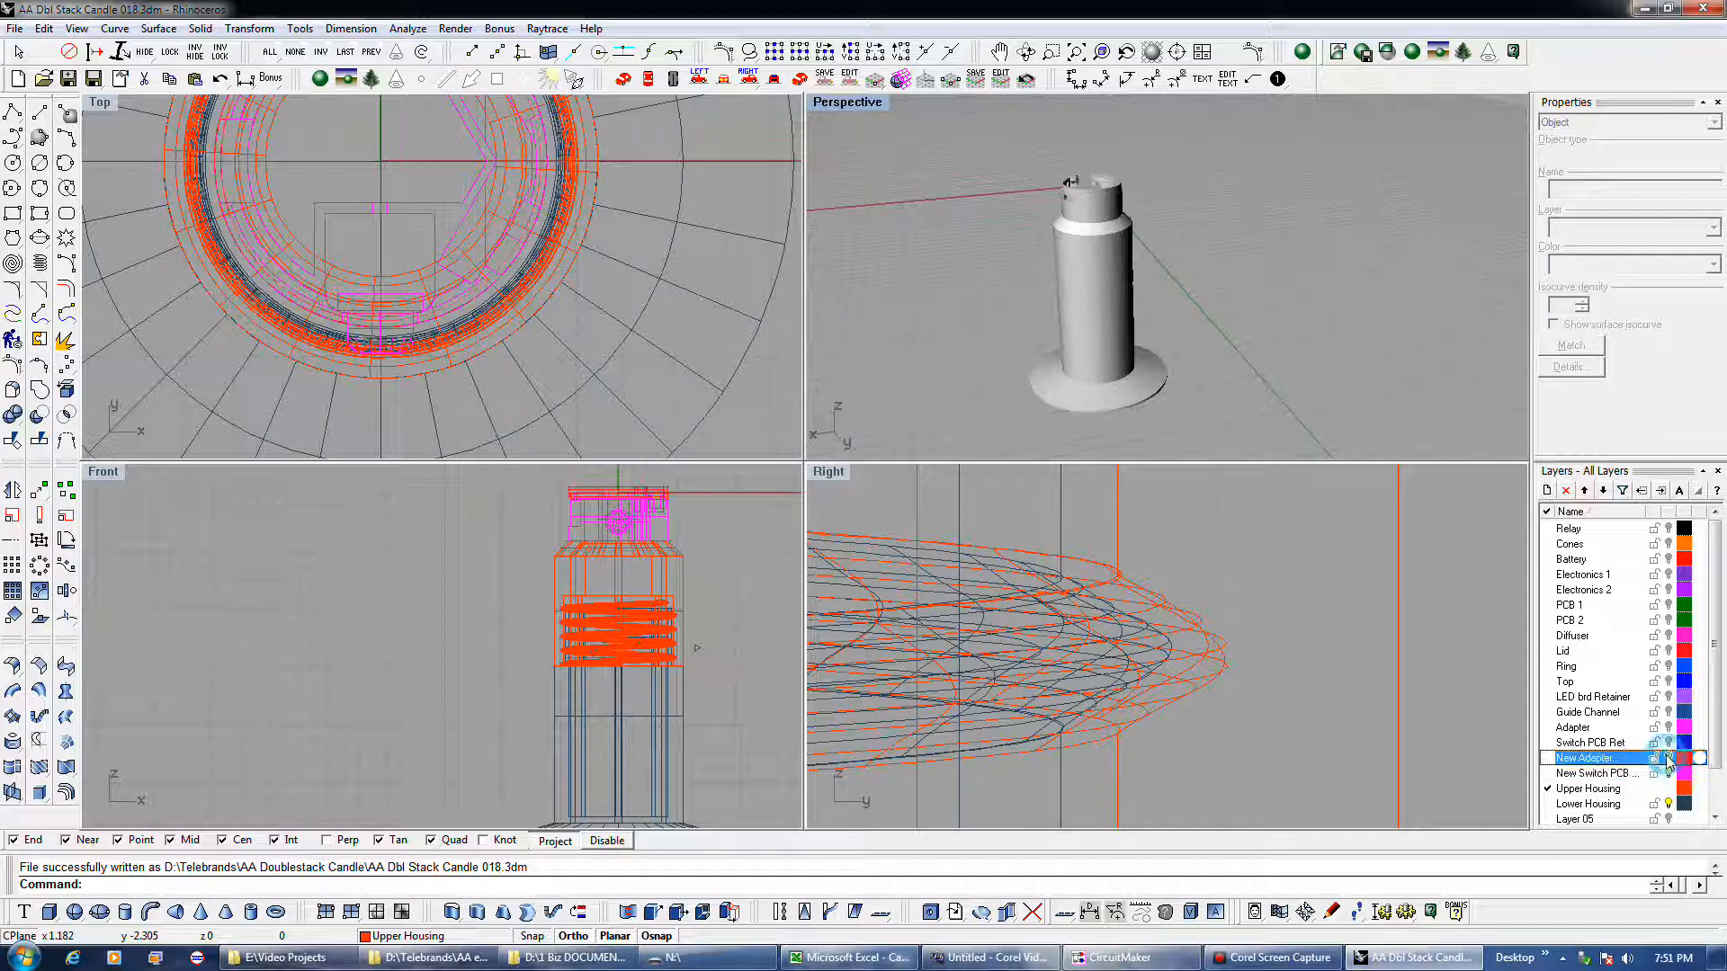
left_click(1669, 697)
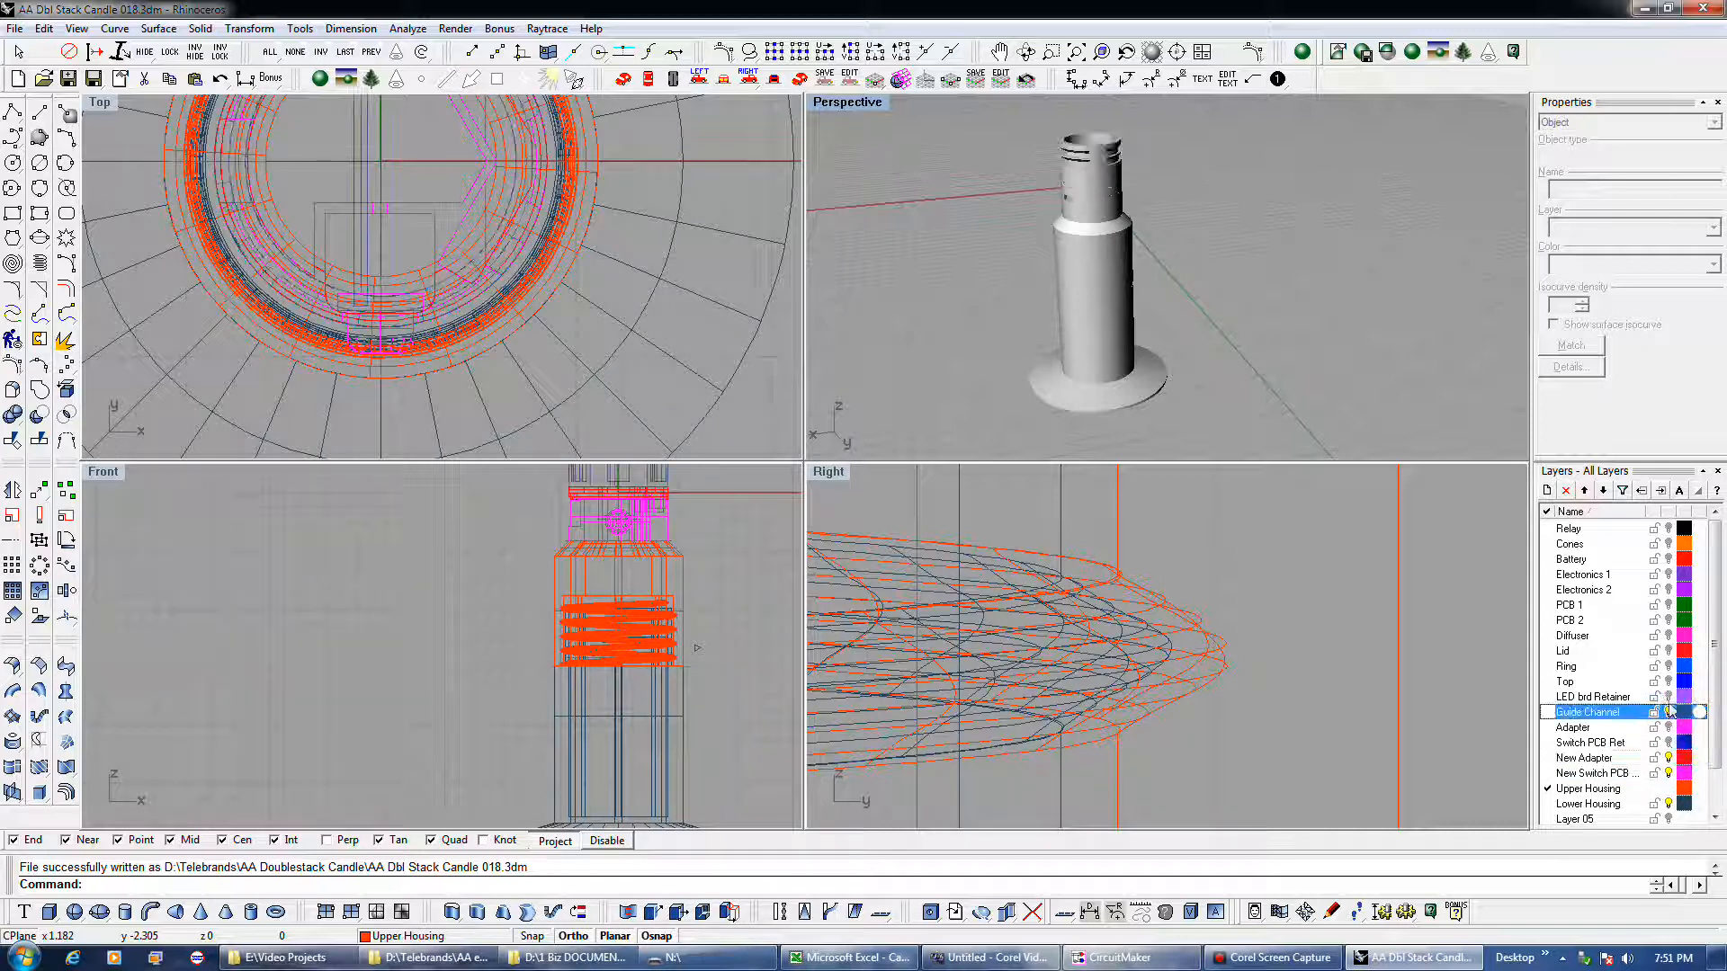
left_click(1668, 681)
left_click(1669, 666)
left_click(1668, 650)
left_click(1669, 635)
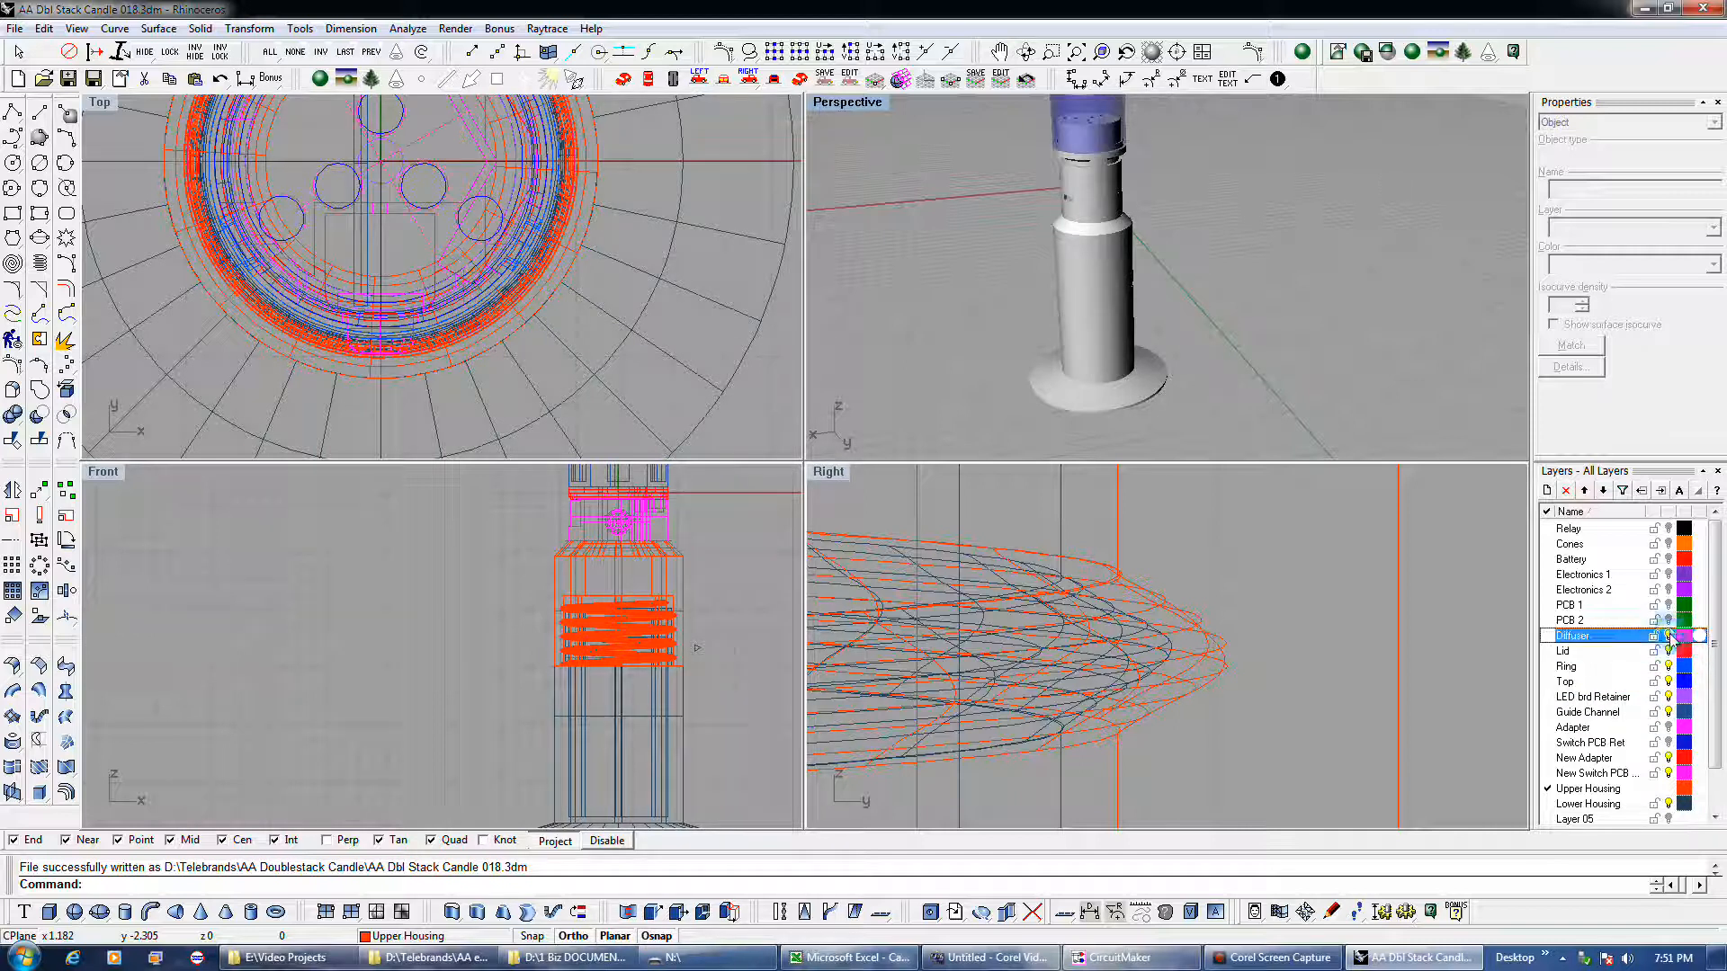
- Turn on the PCB 2, PCB 1, Electronics 2 and Electronics 1 layers
left_click(1669, 620)
left_click(1668, 604)
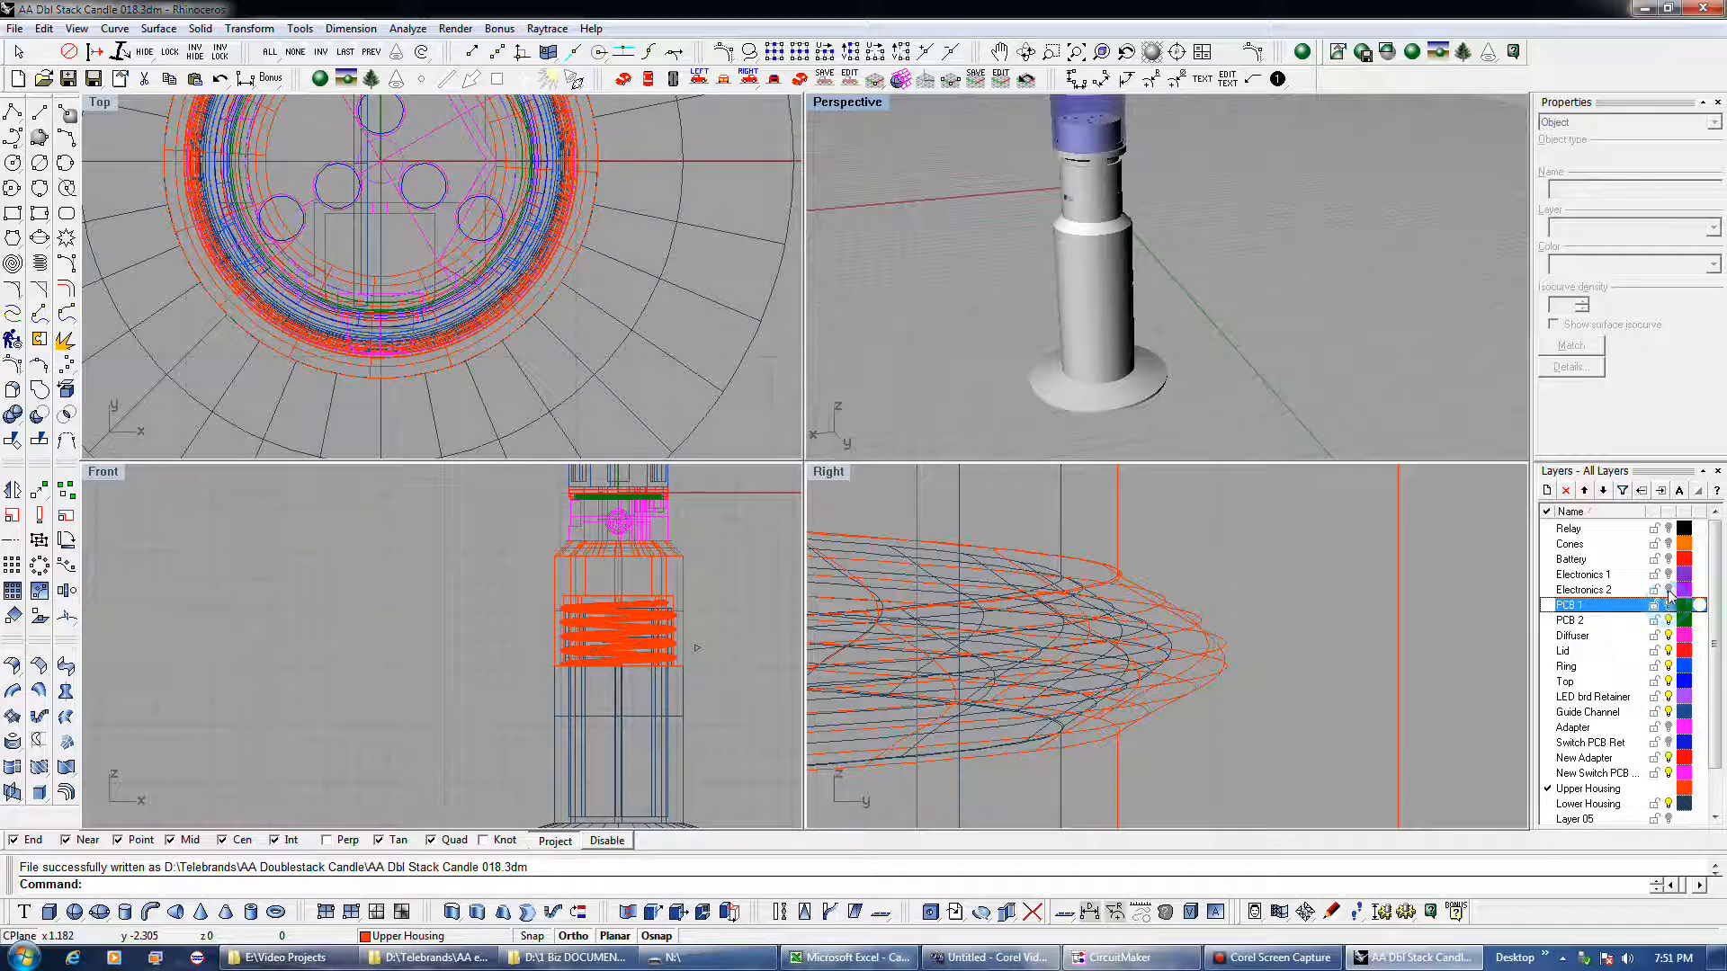
left_click(1668, 589)
left_click(1668, 574)
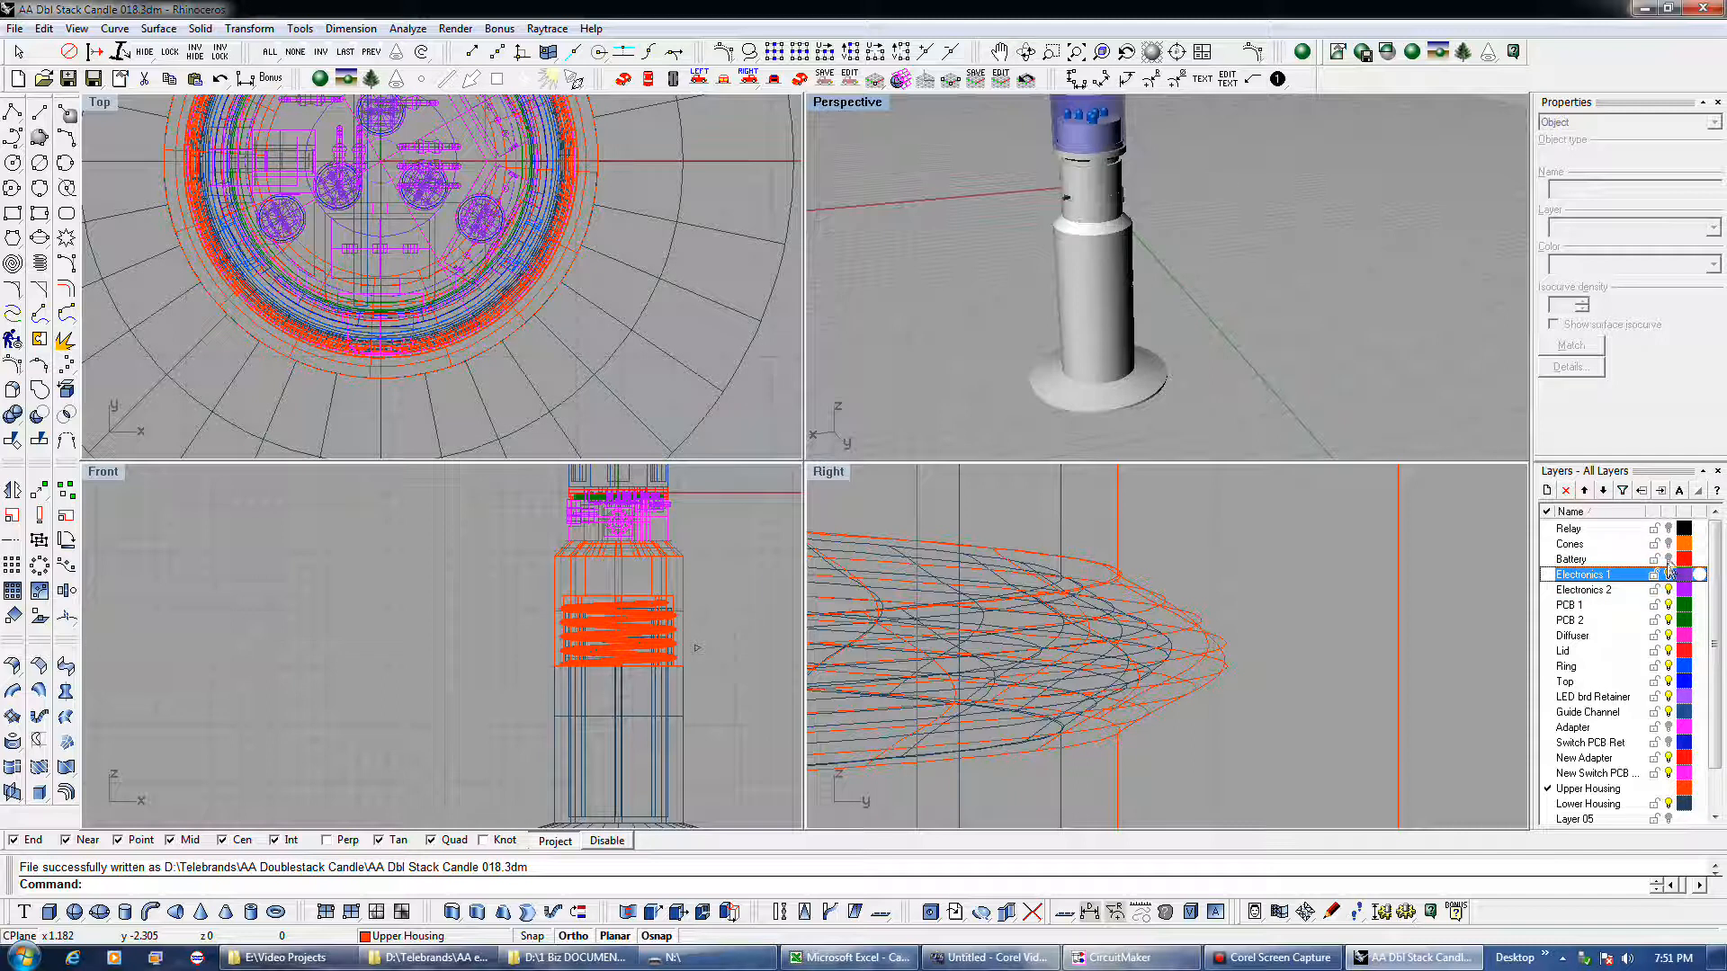
- Turn on the Battery, Cones and Relay layers
left_click(1668, 559)
left_click(1668, 543)
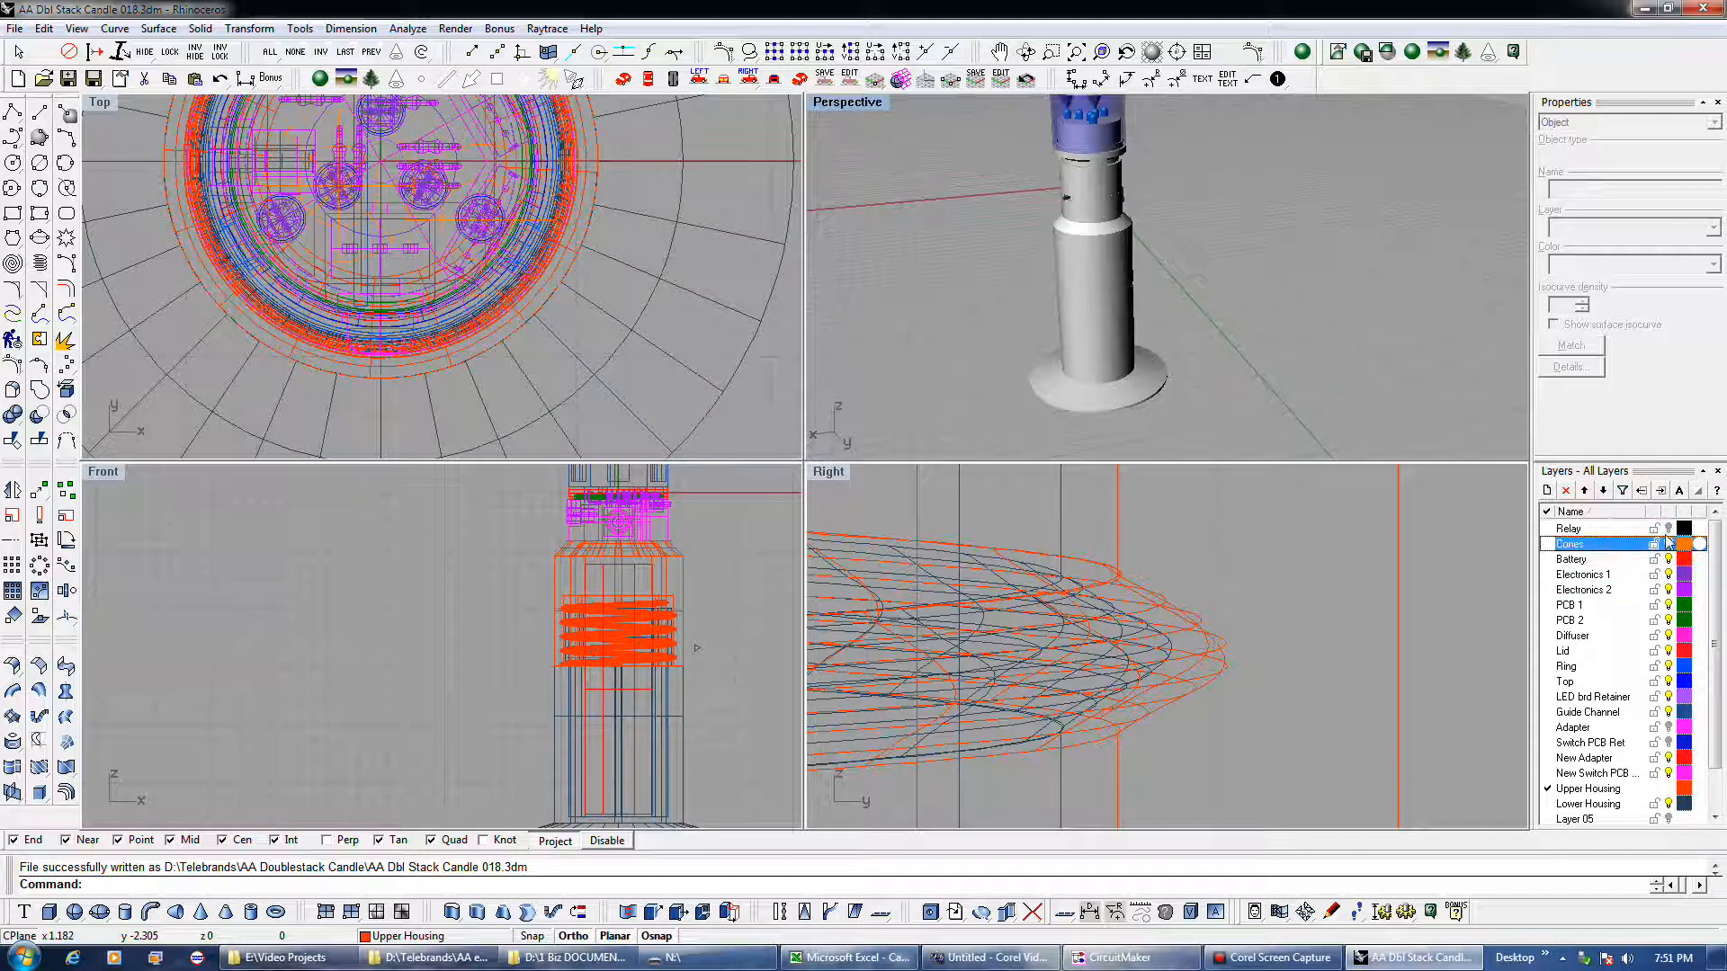
left_click(1669, 528)
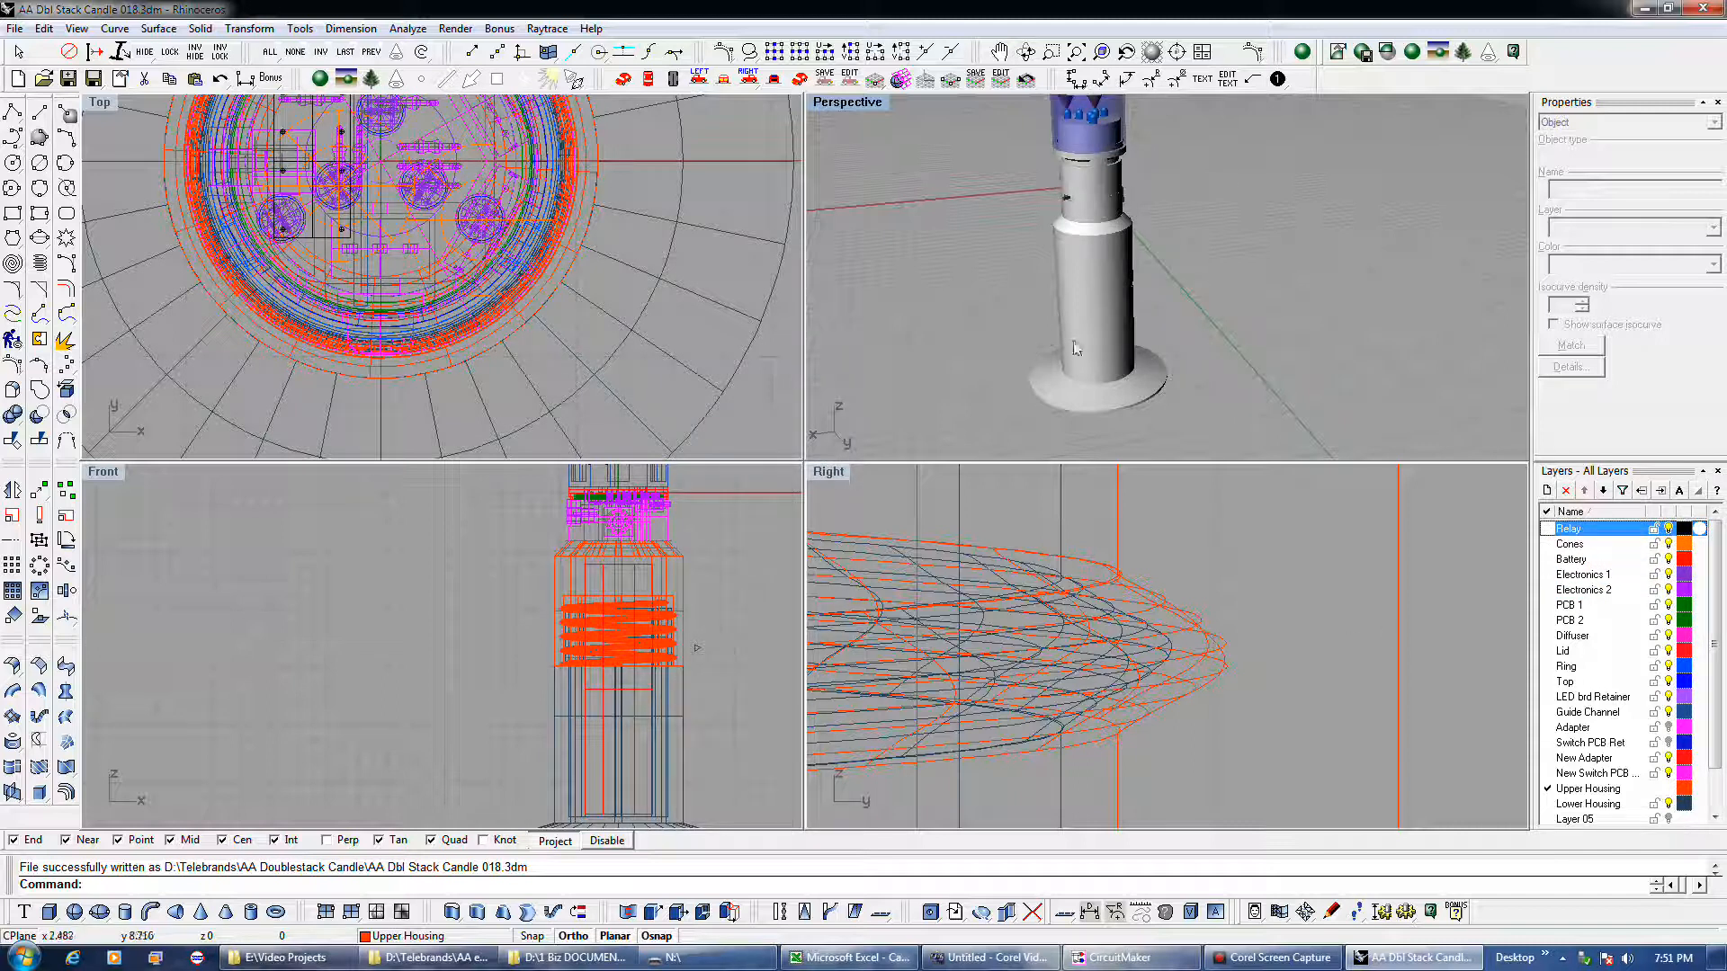
- Check the top of the candle assembly and turn the Cones layer off
scroll(1153, 388, "down", 1)
scroll(1196, 413, "up", 1)
scroll(1189, 403, "down", 3)
scroll(1113, 213, "up", 2)
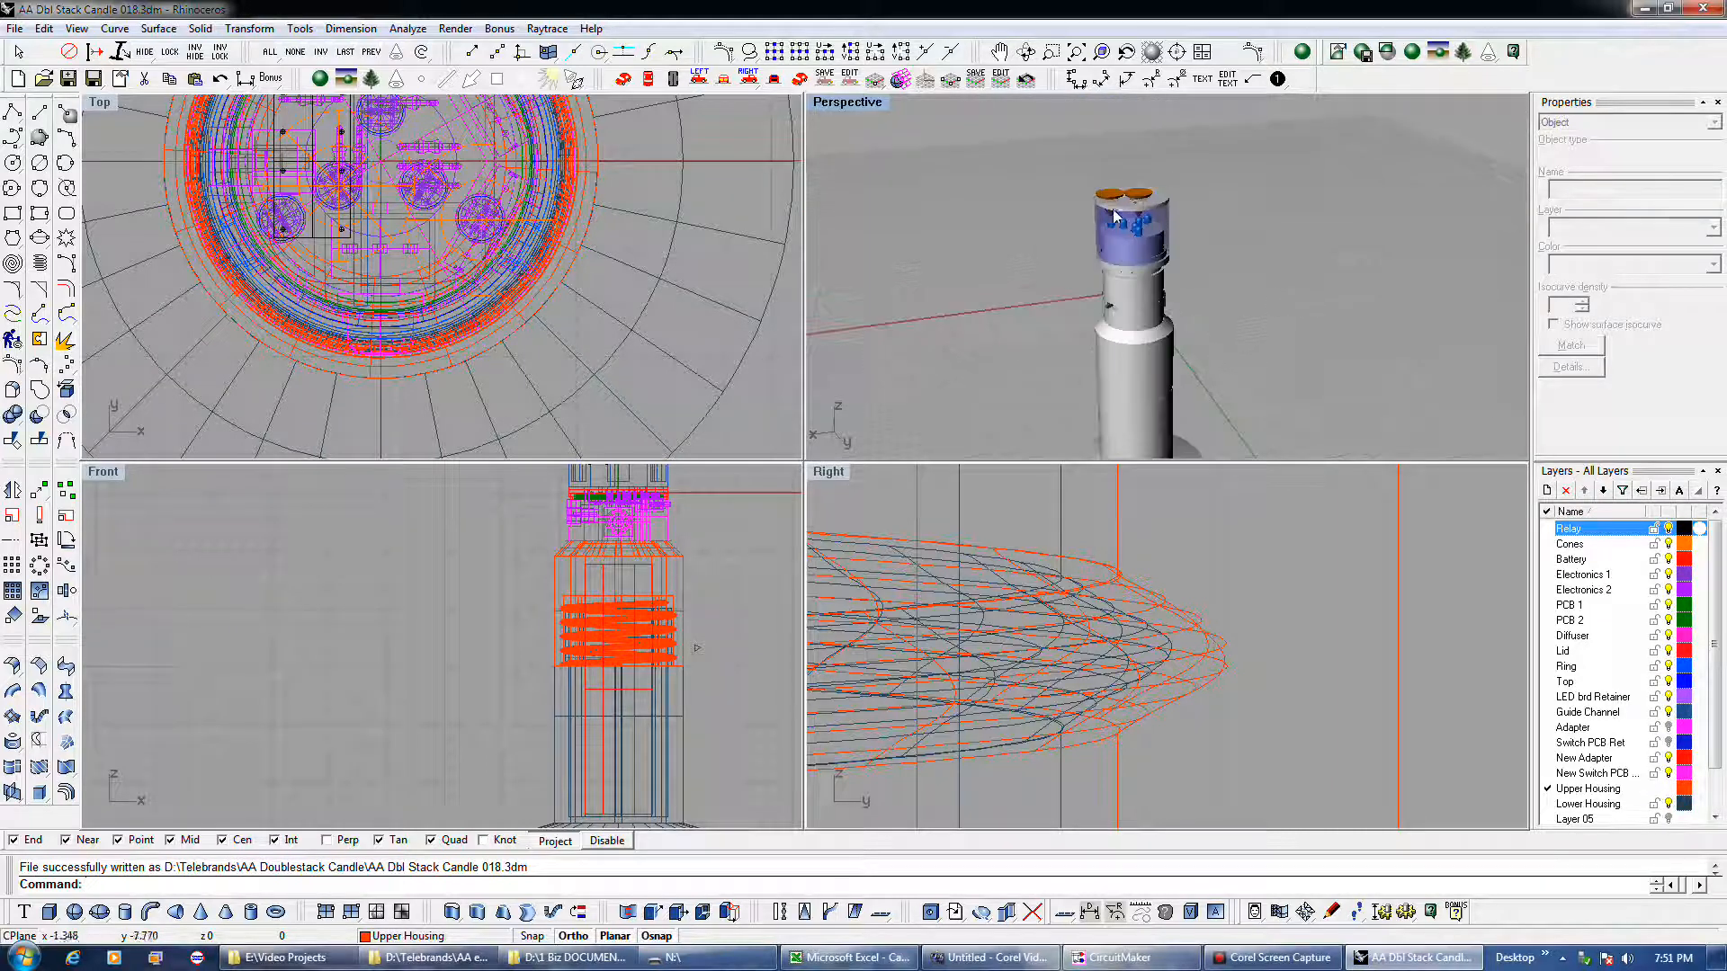
left_click(1671, 545)
left_click(1669, 544)
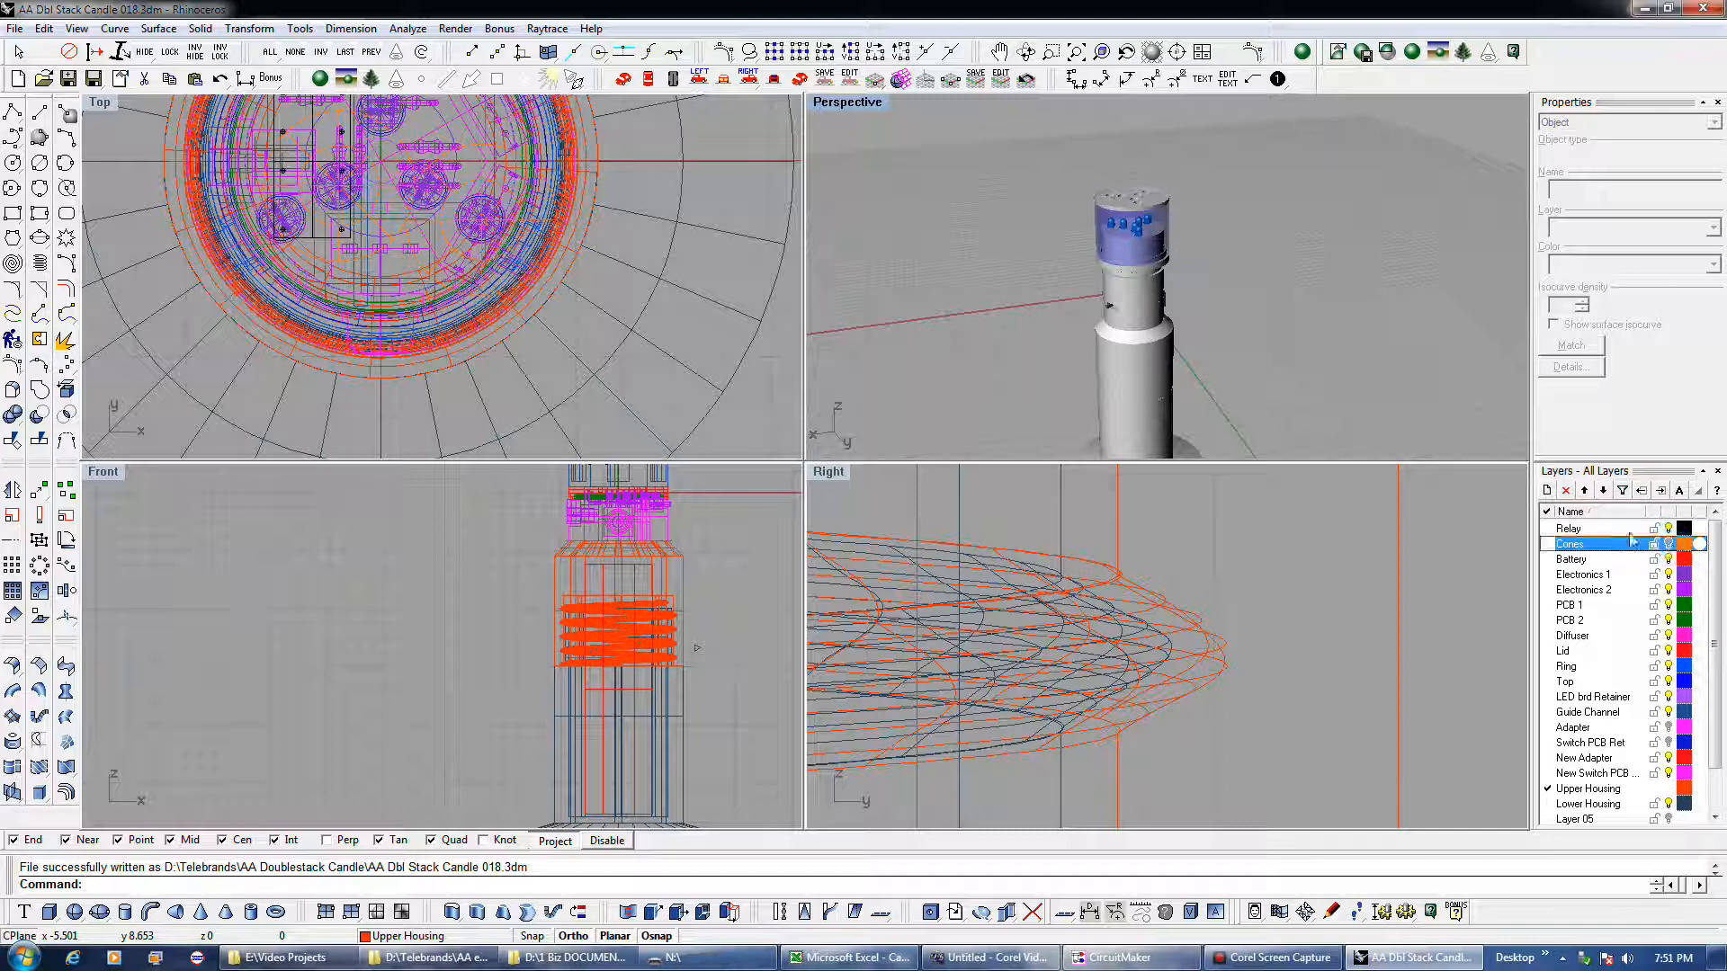
- Reorder the layer list so Cones comes first, Battery second and Relay third
left_click(1586, 491)
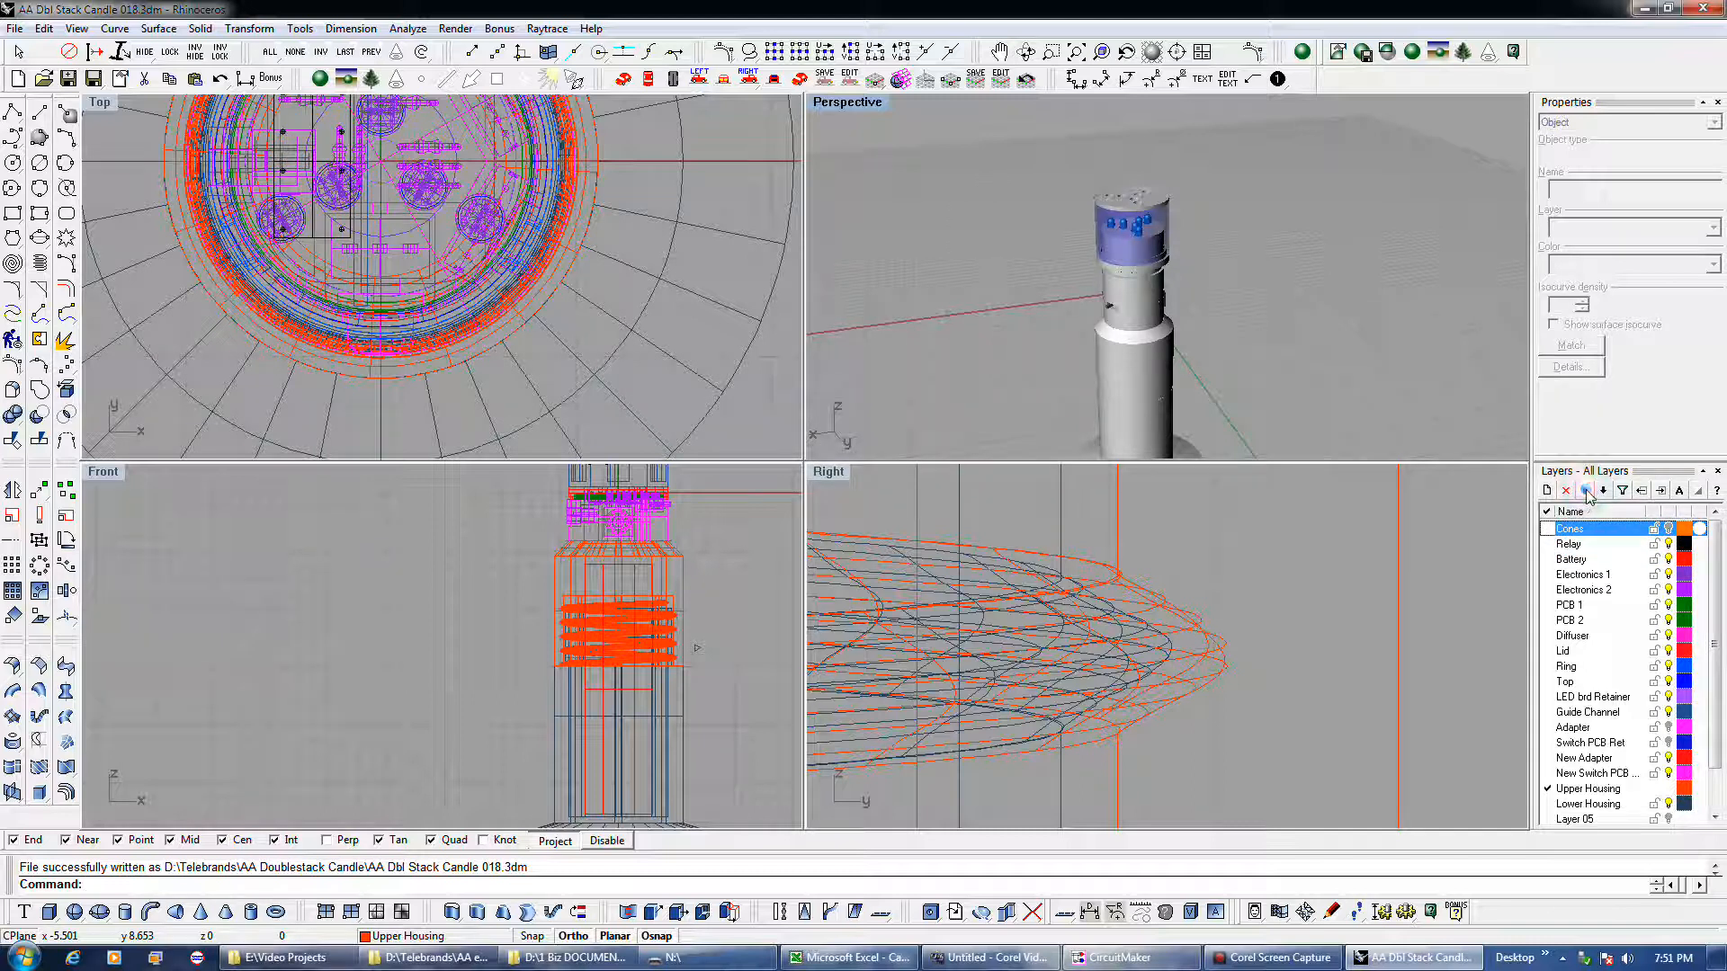
left_click(1586, 545)
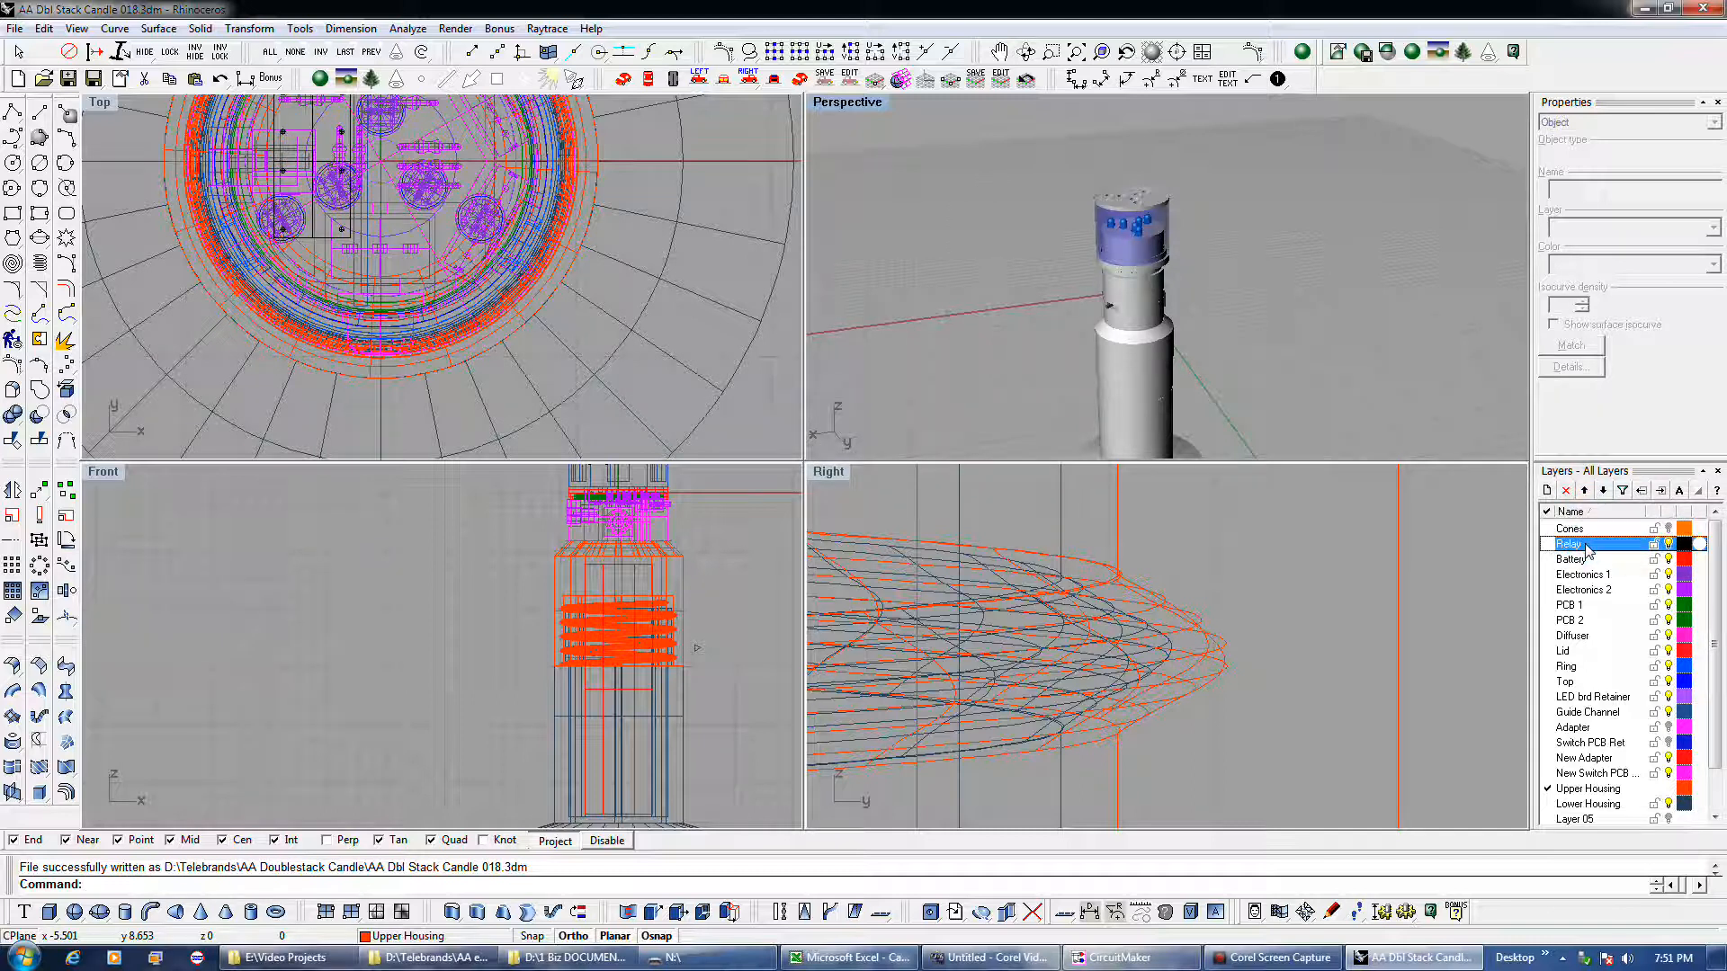
left_click(1585, 491)
left_click(1604, 491)
left_click(1604, 490)
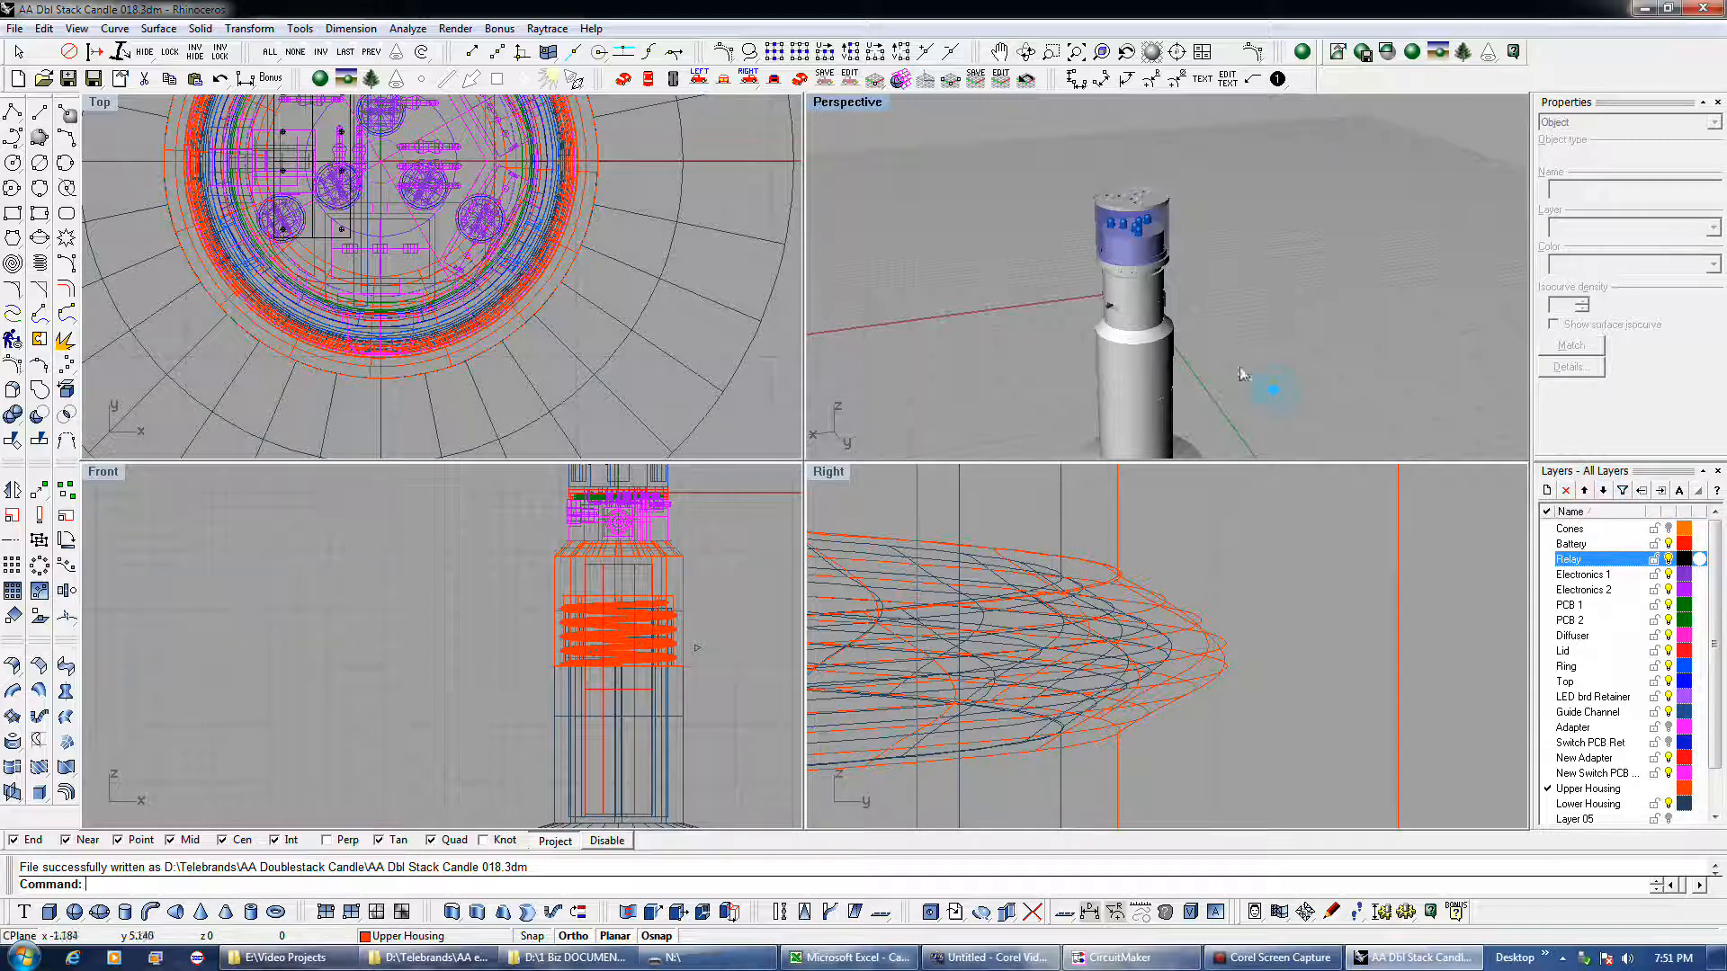
- Frame the whole candle from a raised perspective angle, render it with Flamingo Raytrace and close the rendered image
scroll(1135, 360, "down", 3)
scroll(1133, 355, "up", 5)
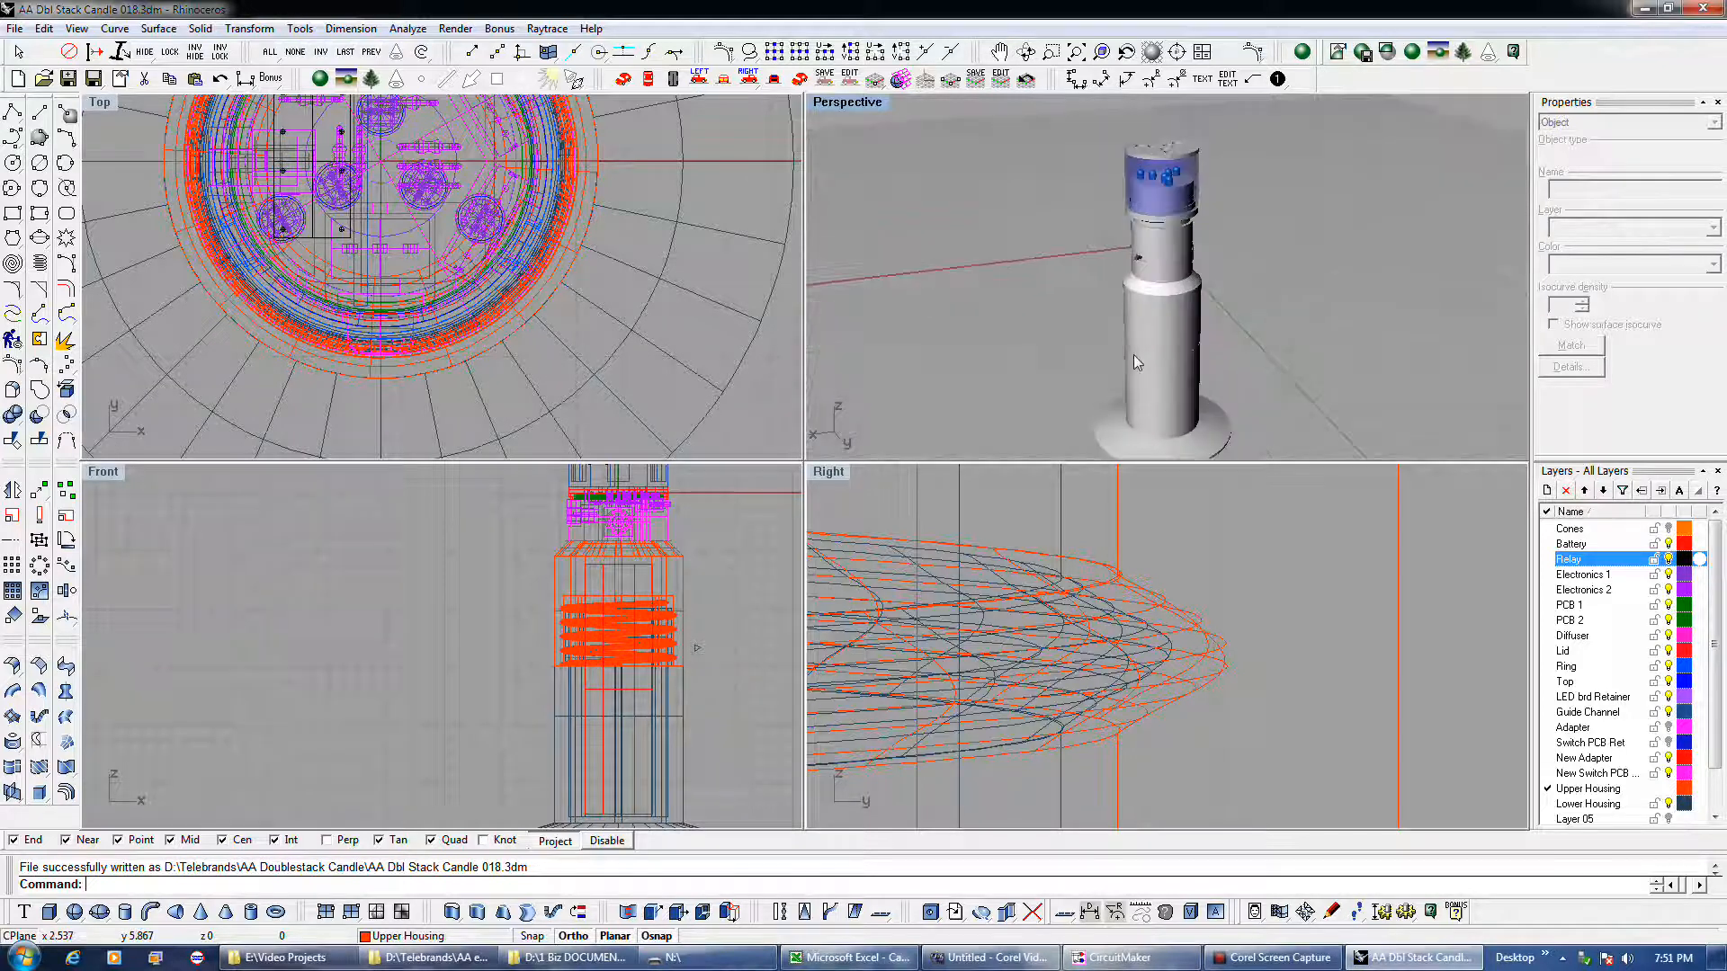
right_click_drag(1253, 371, 1096, 353)
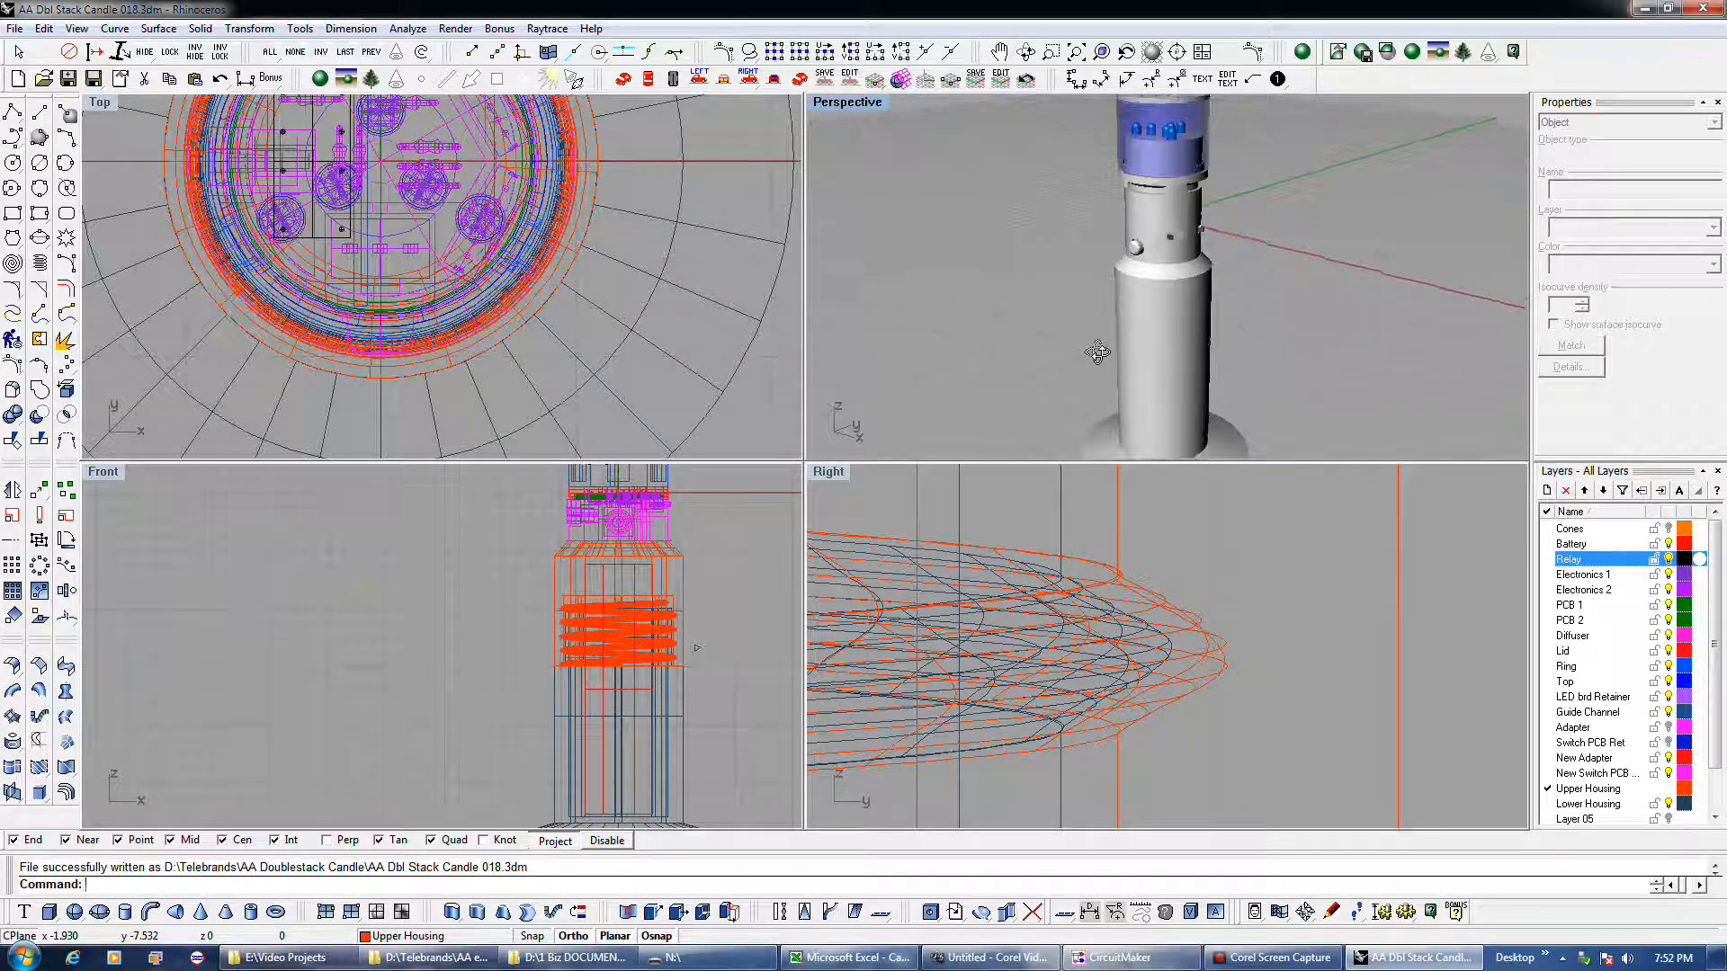
scroll(1223, 310, "down", 5)
scroll(1245, 391, "up", 3)
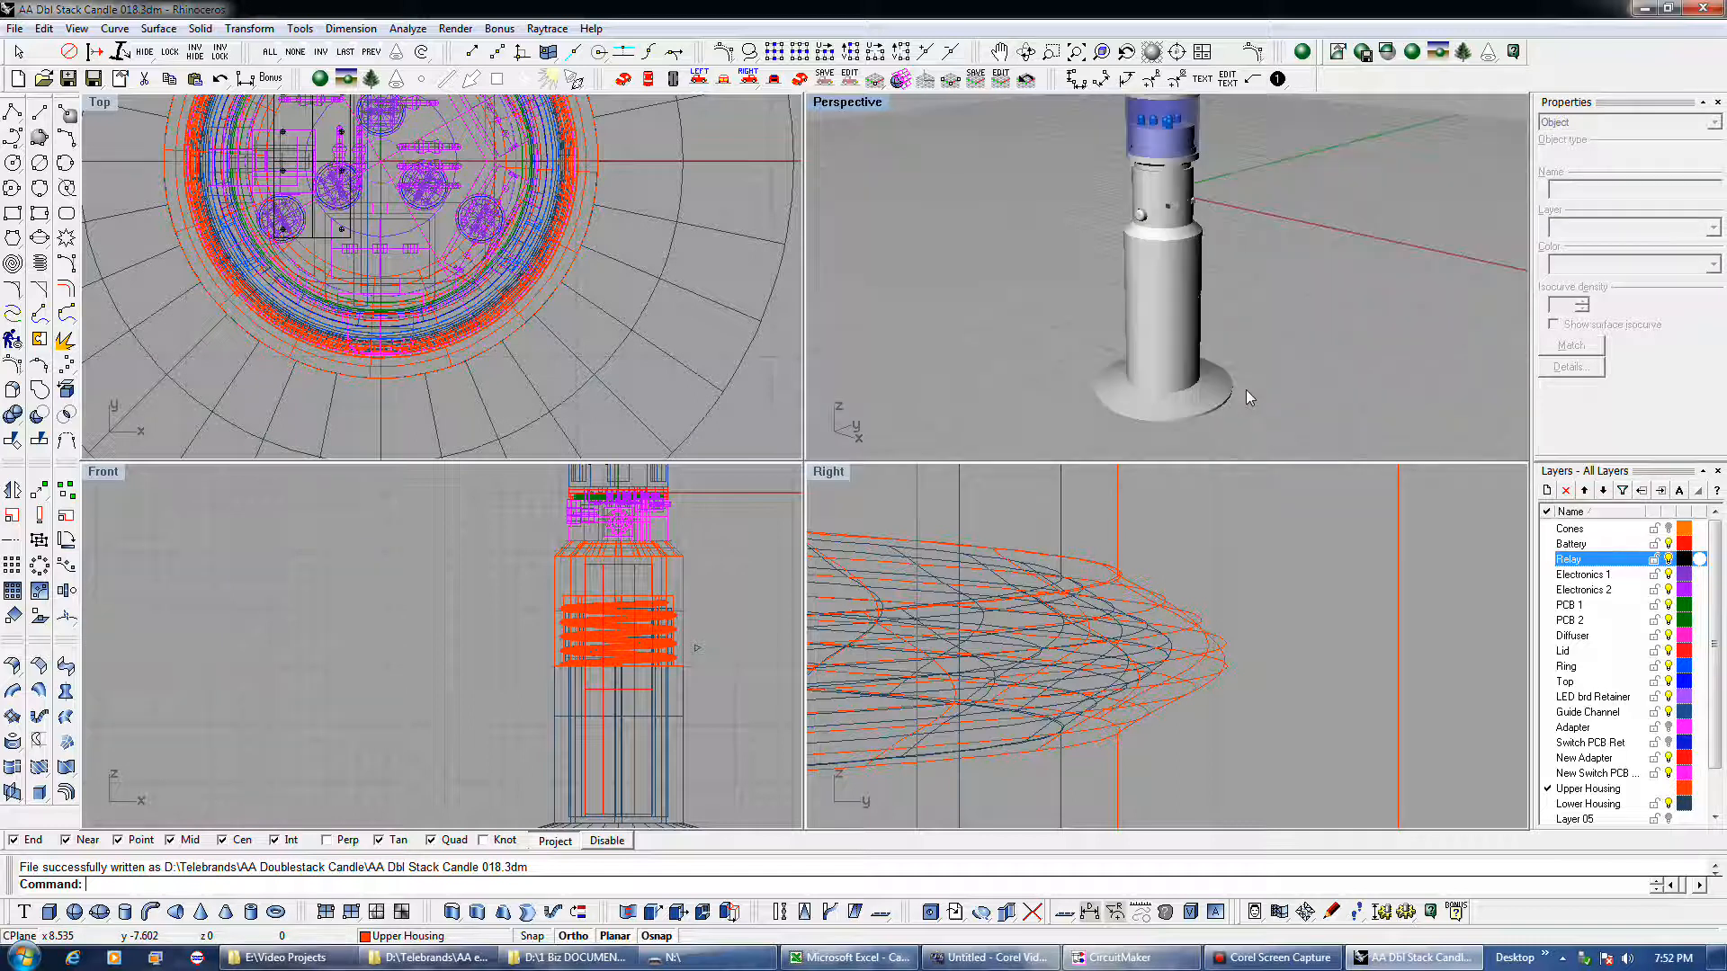
scroll(1244, 390, "down", 1)
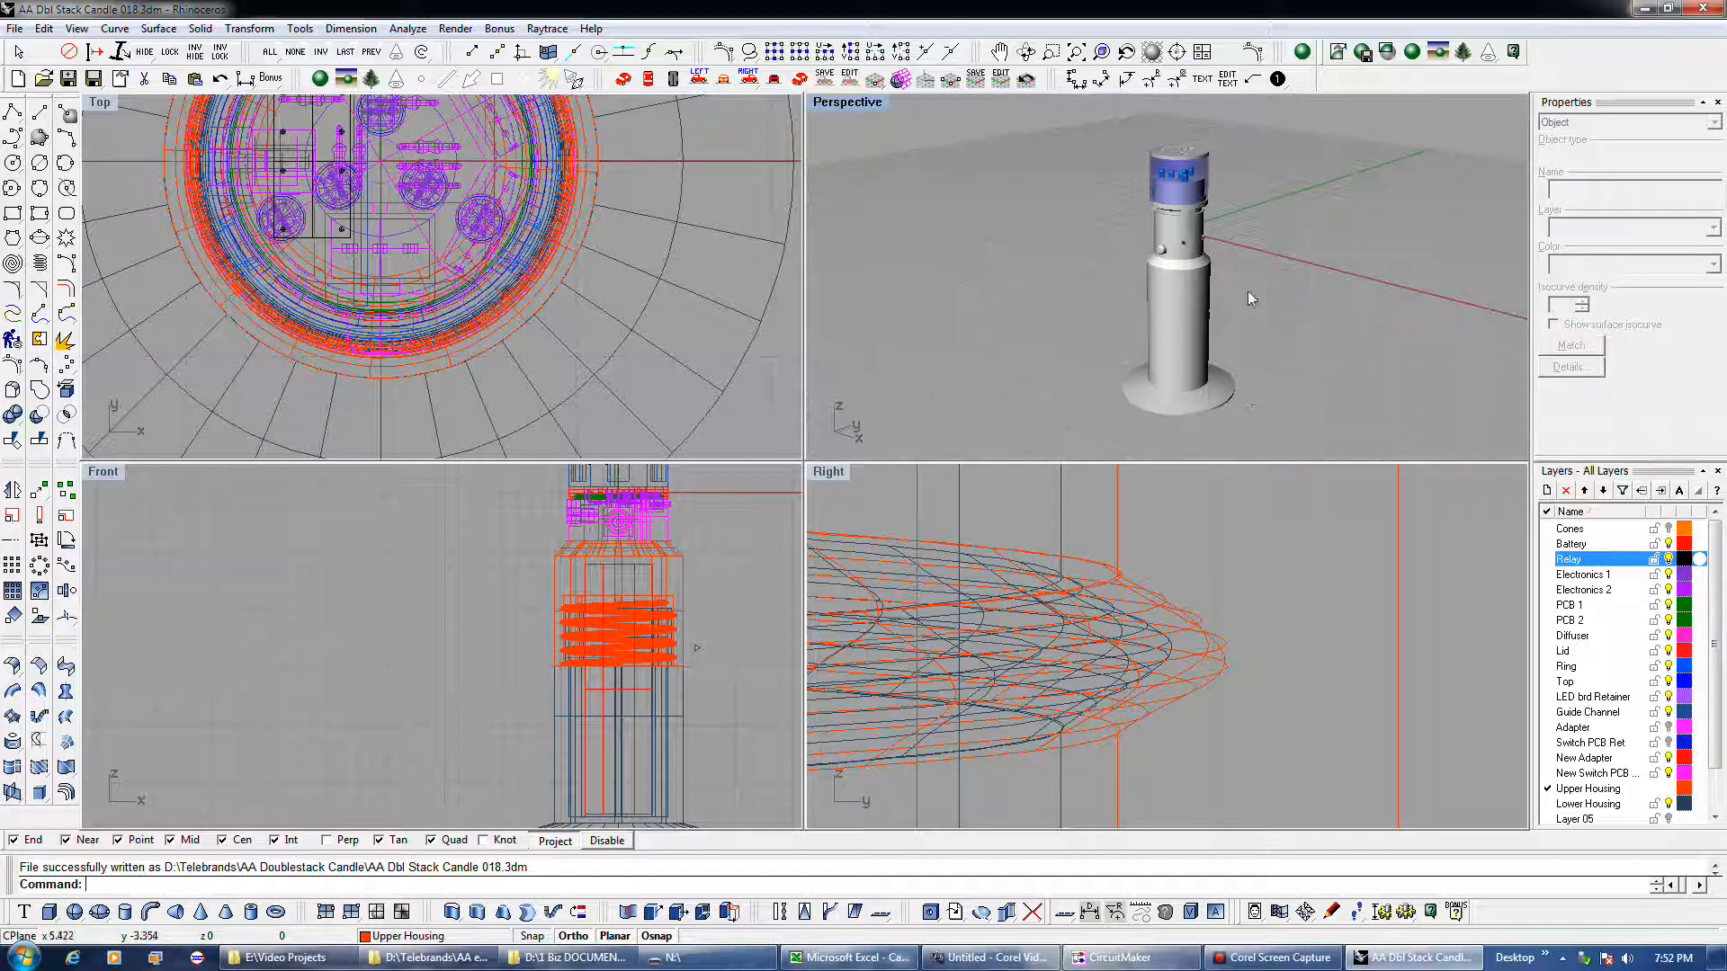
mouse_move(1250, 278)
right_mouse_down()
mouse_move(1183, 288)
mouse_move(1286, 276)
mouse_move(1218, 272)
right_mouse_up()
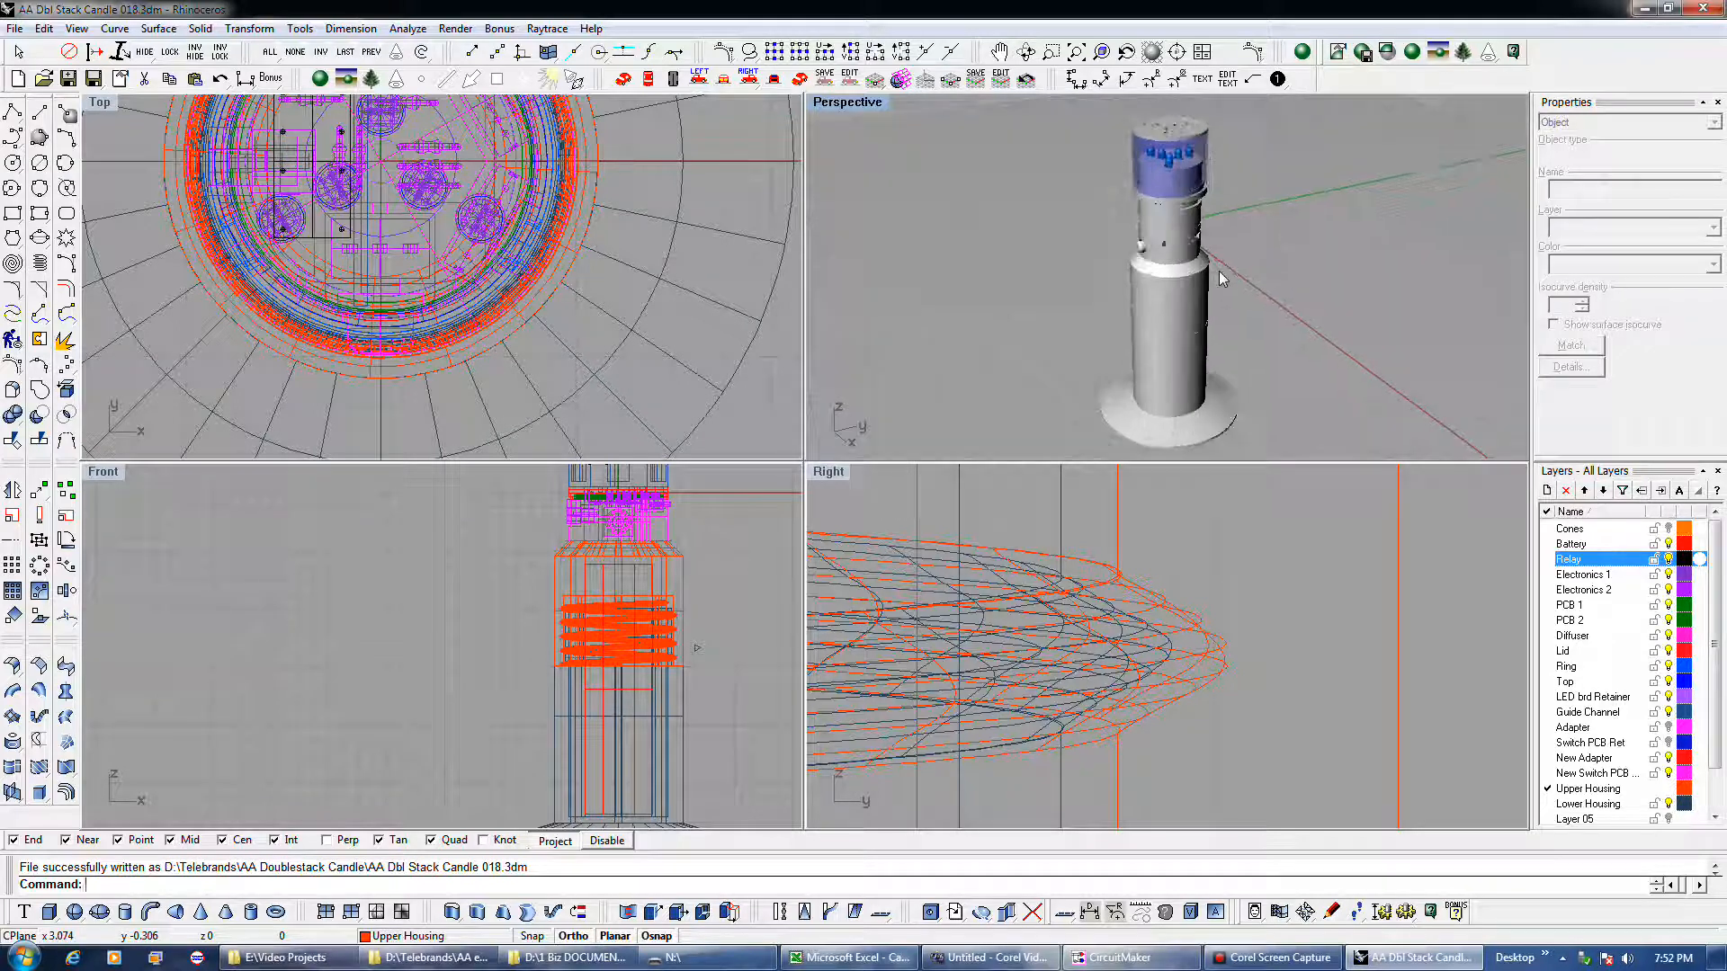
scroll(1268, 288, "up", 2)
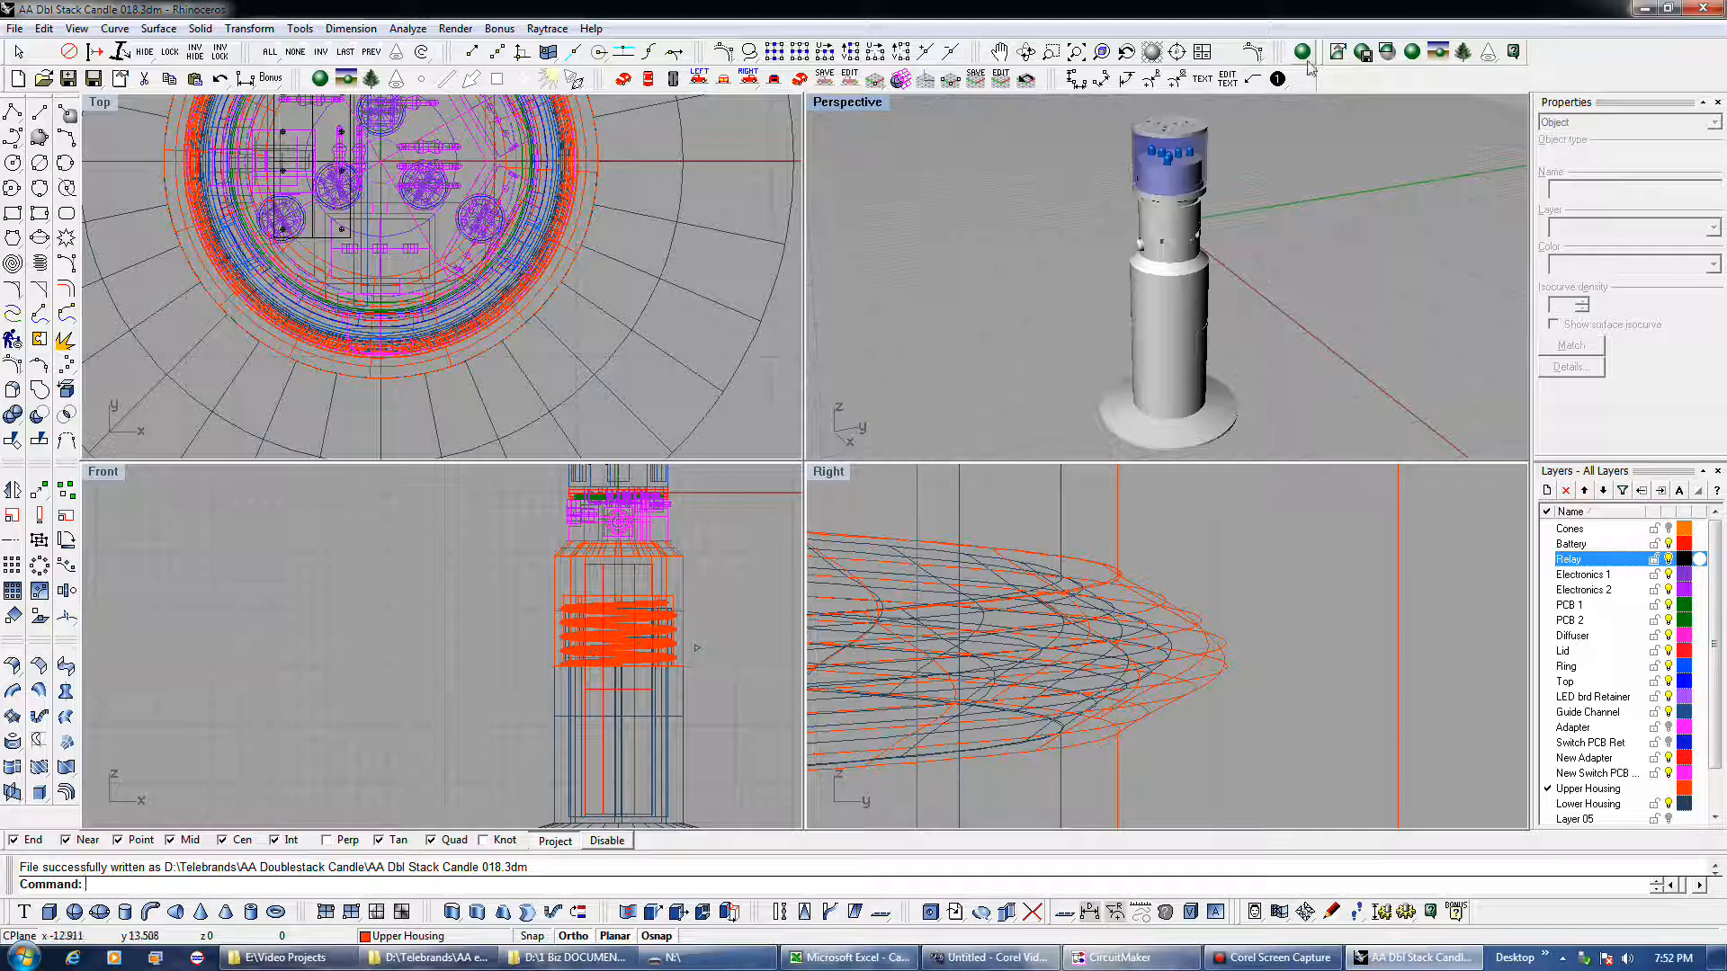
left_click(1302, 54)
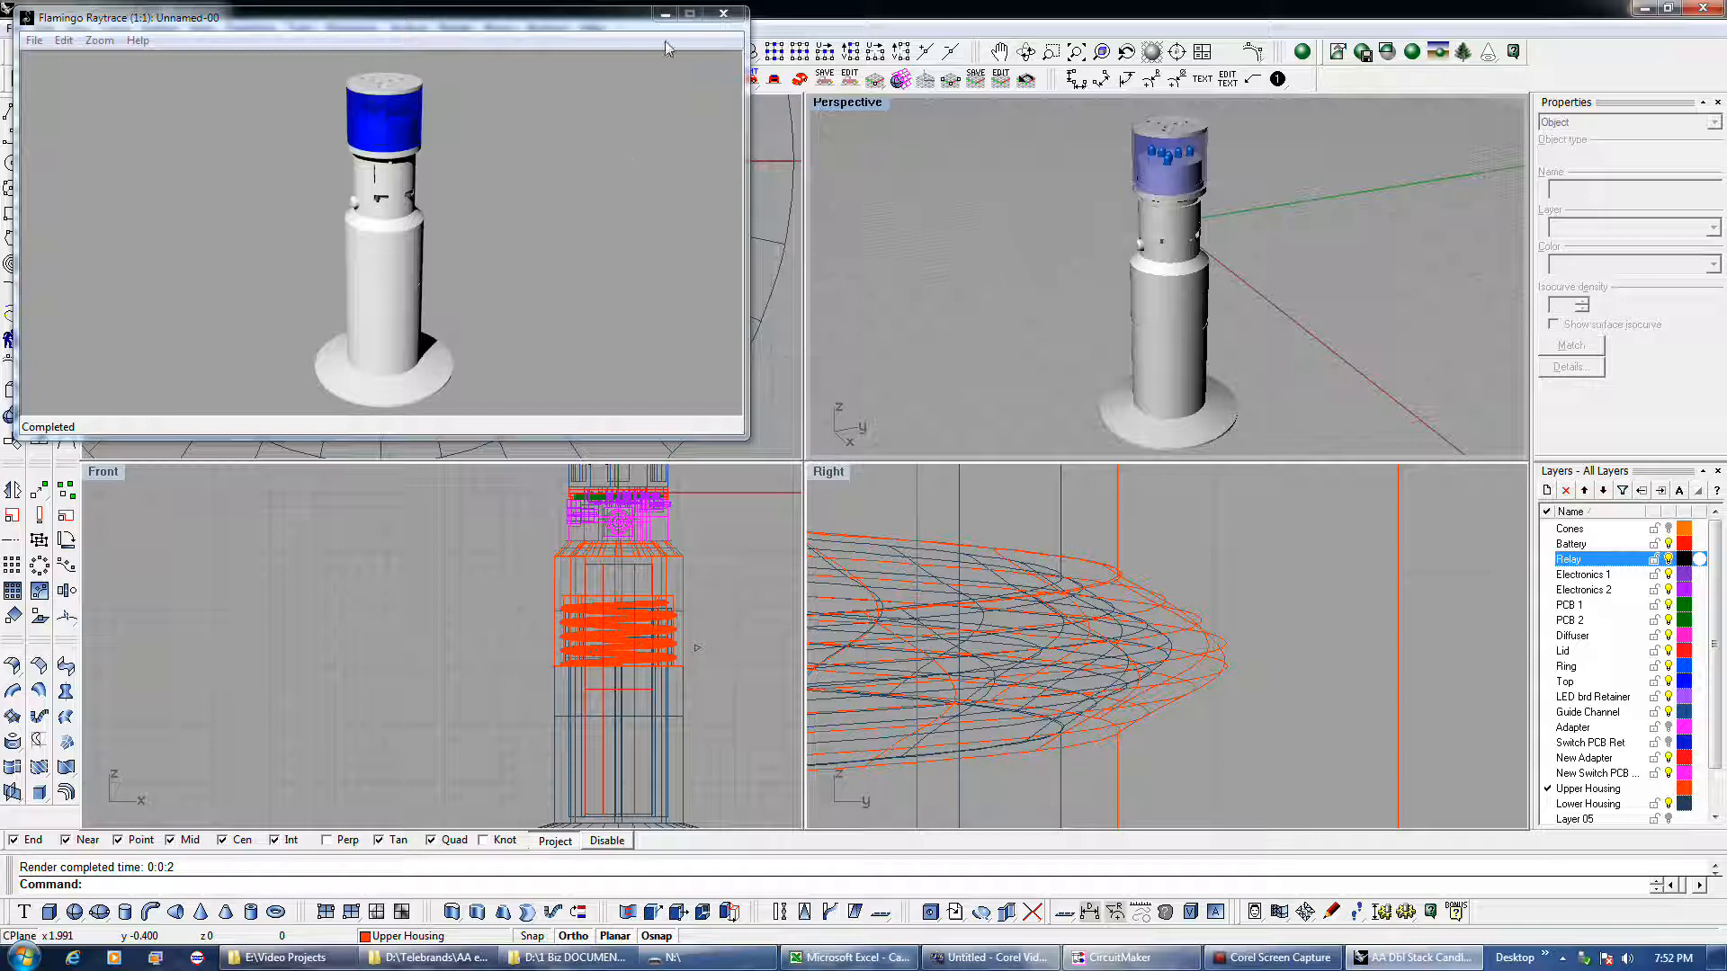
left_click(722, 14)
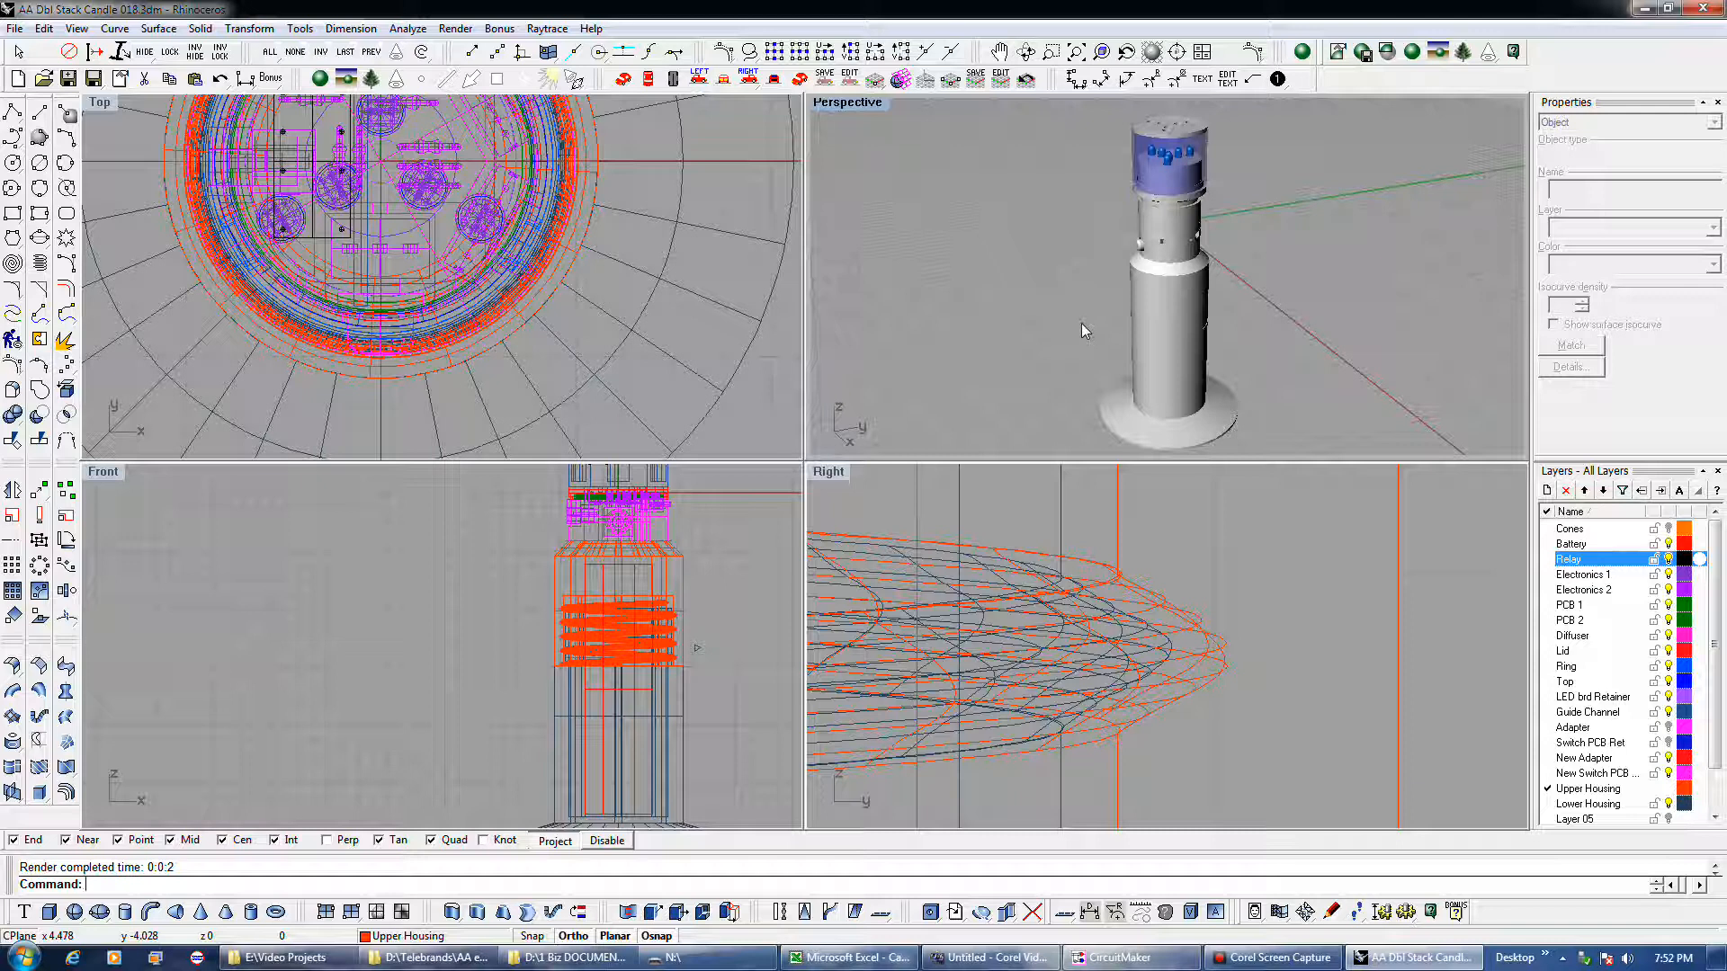
- Show the full candle assembly in the Right and Top views for a final overview
scroll(941, 682, "down", 12)
scroll(1110, 646, "down", 8)
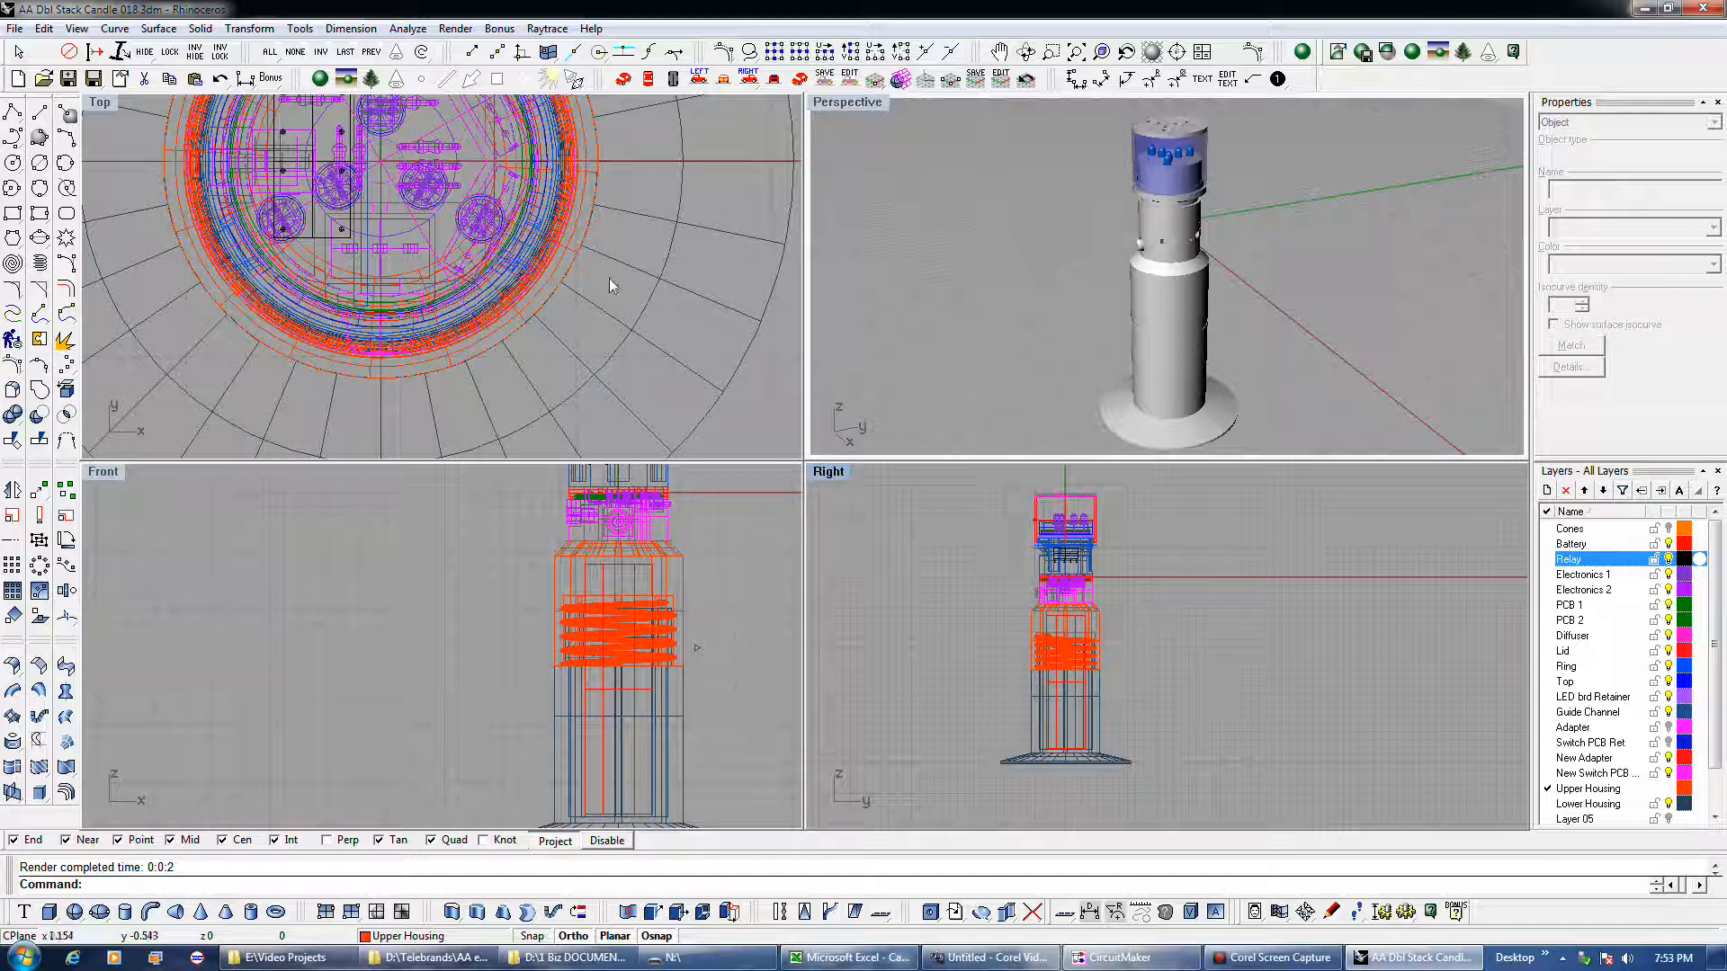
left_click(566, 304)
scroll(567, 304, "down", 4)
right_click_drag(575, 302, 560, 385)
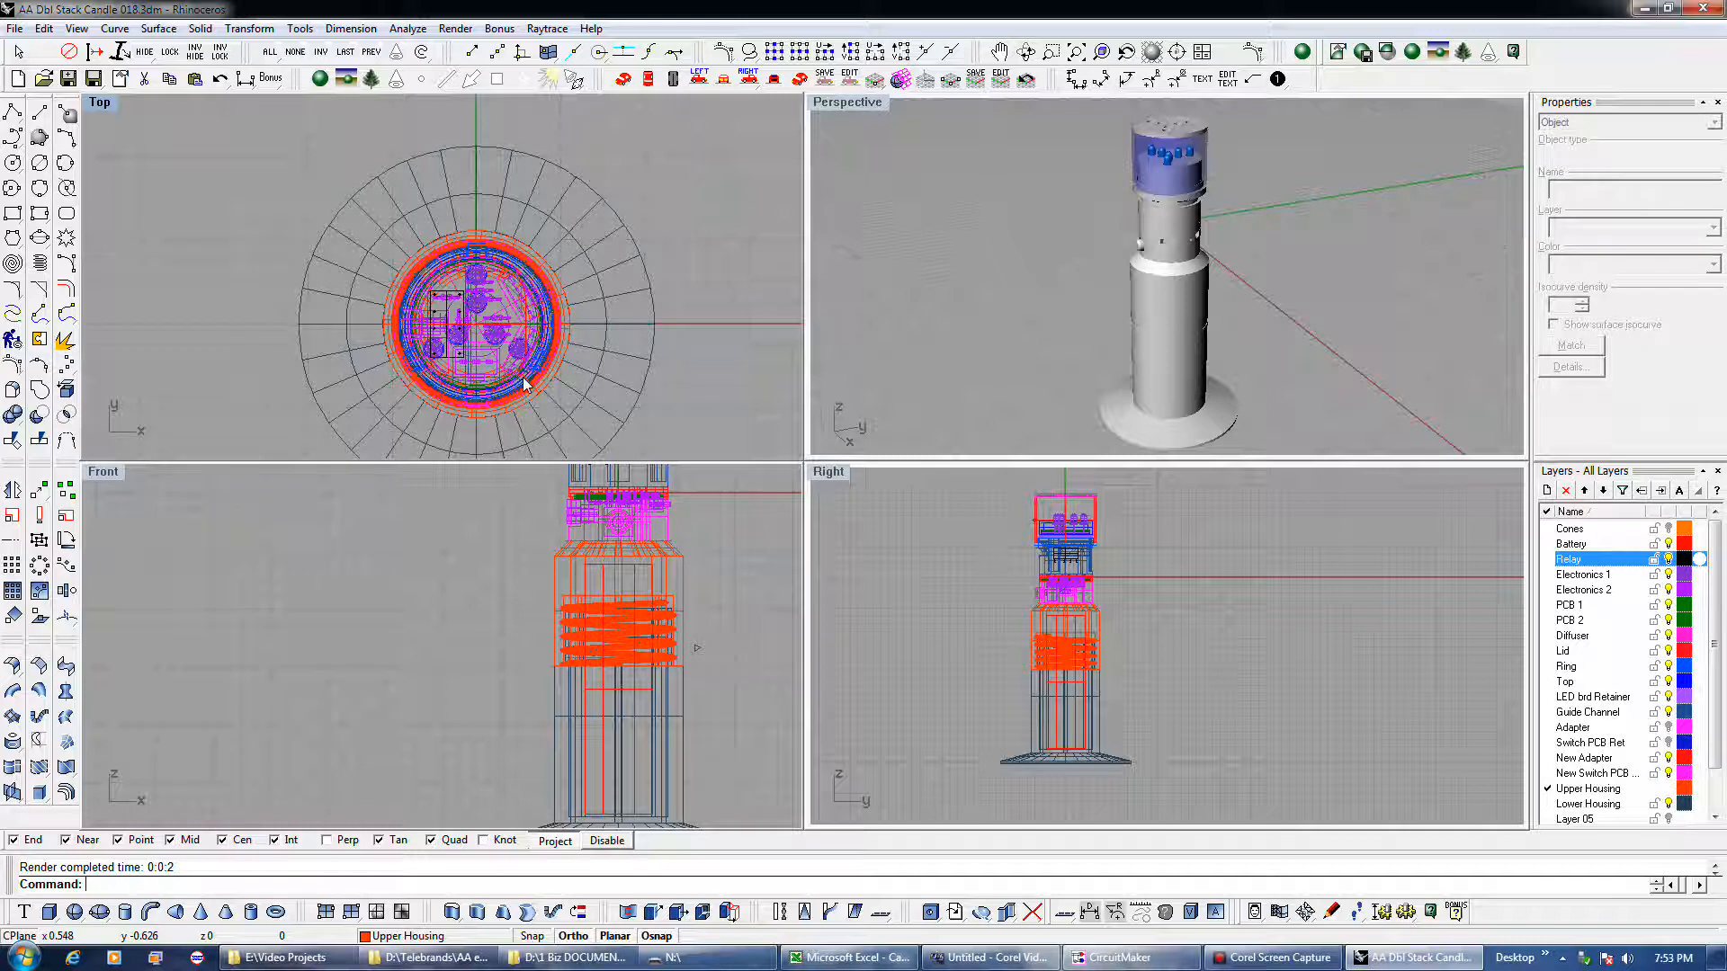
mouse_move(1269, 962)
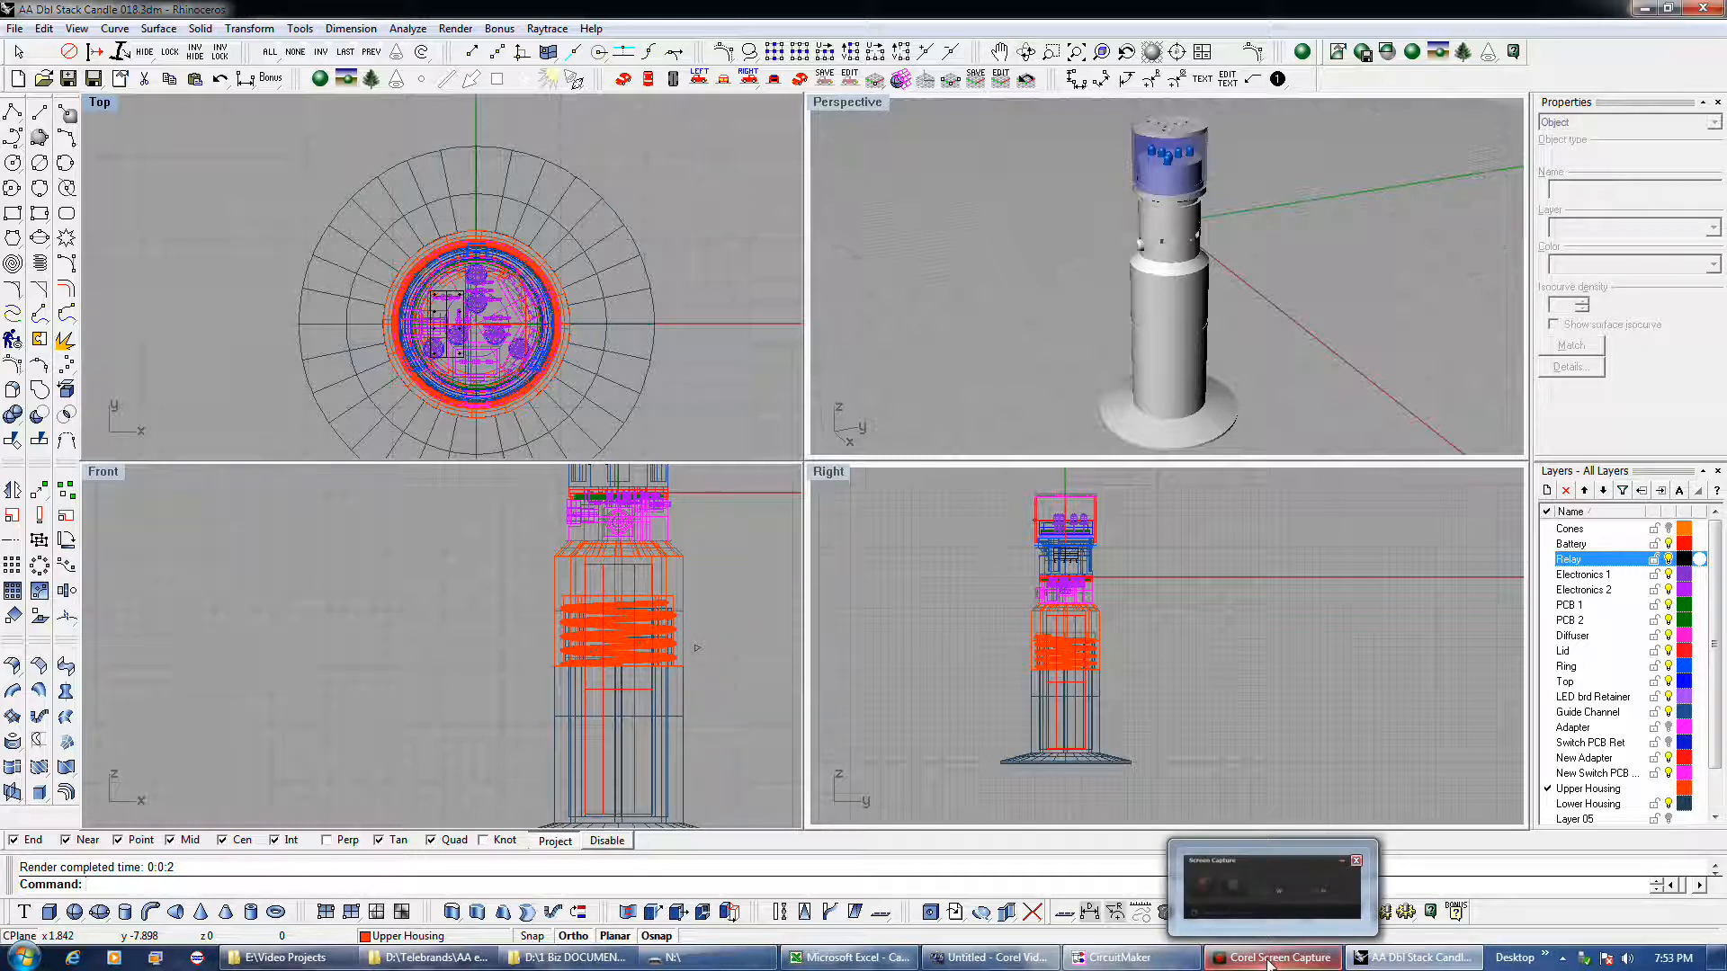